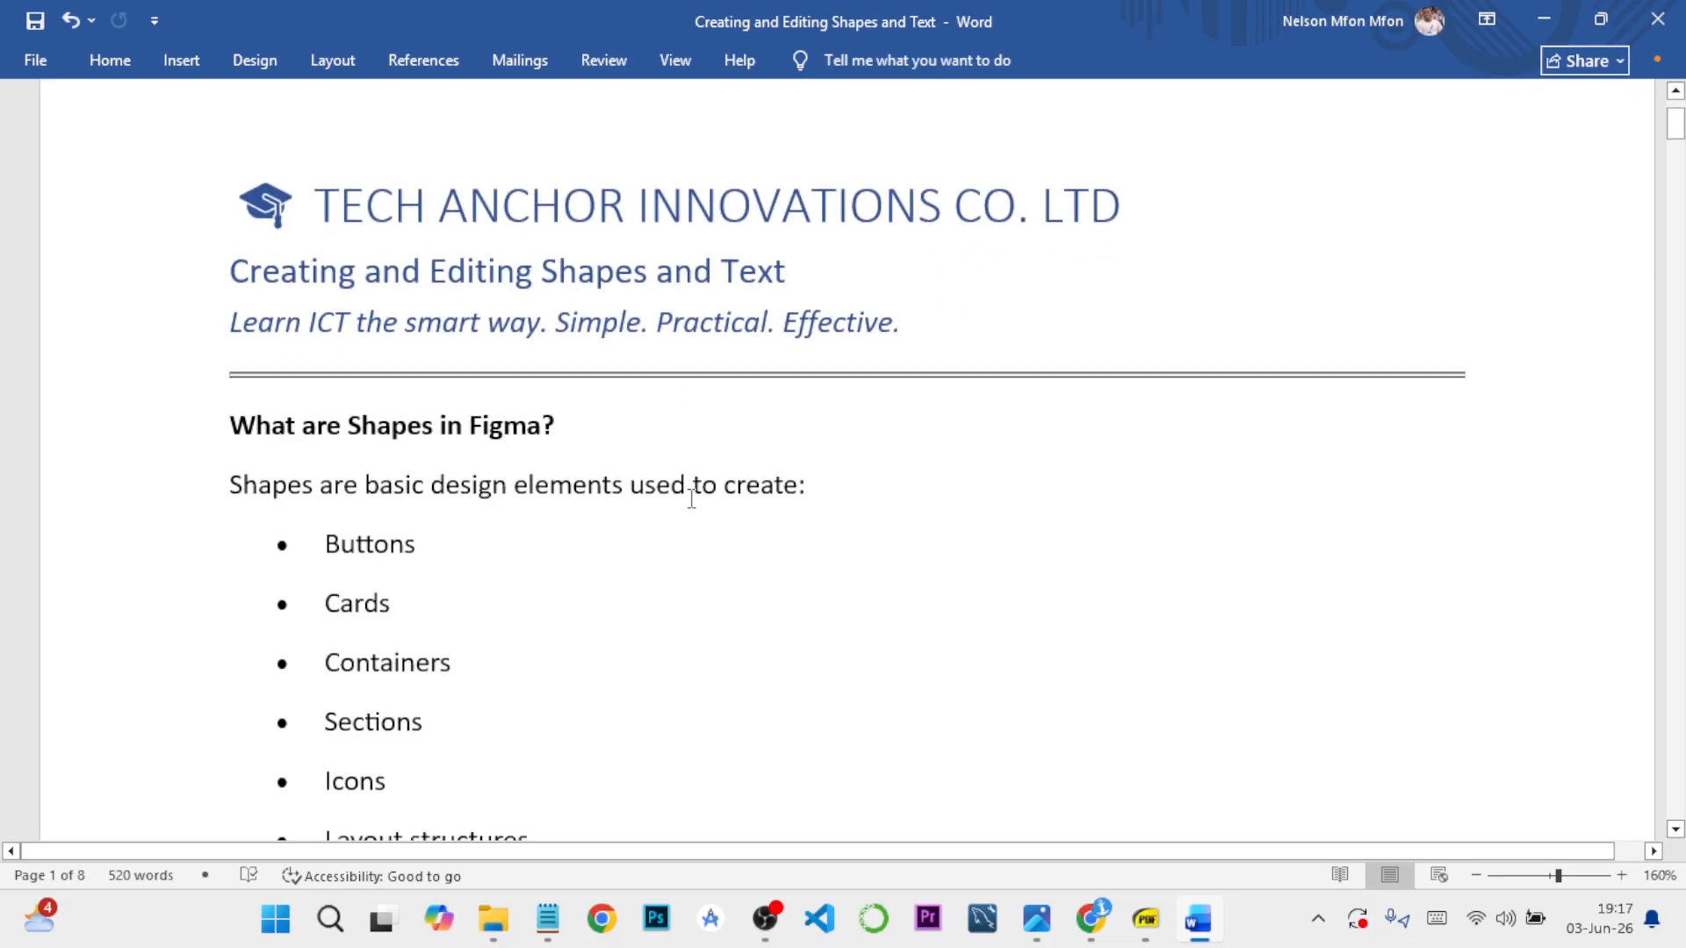
Read the lesson notes on what shapes are in Figma and the table of common shape tools with their shortcuts
scroll(422, 538, "down", 3)
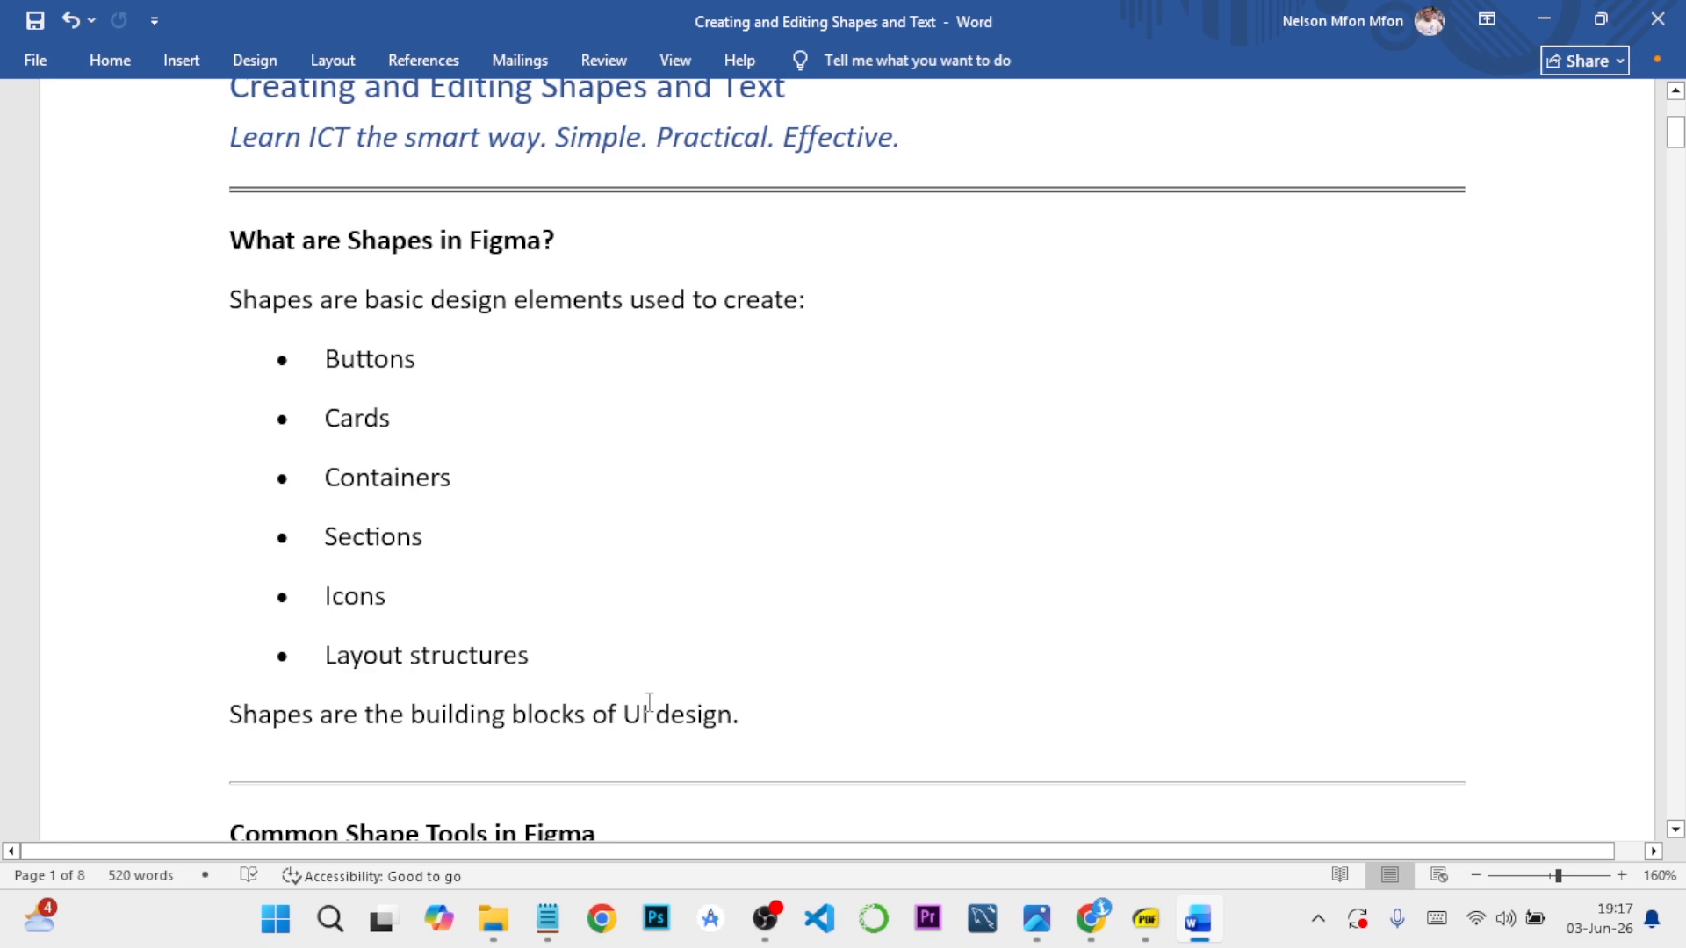
scroll(630, 700, "down", 3)
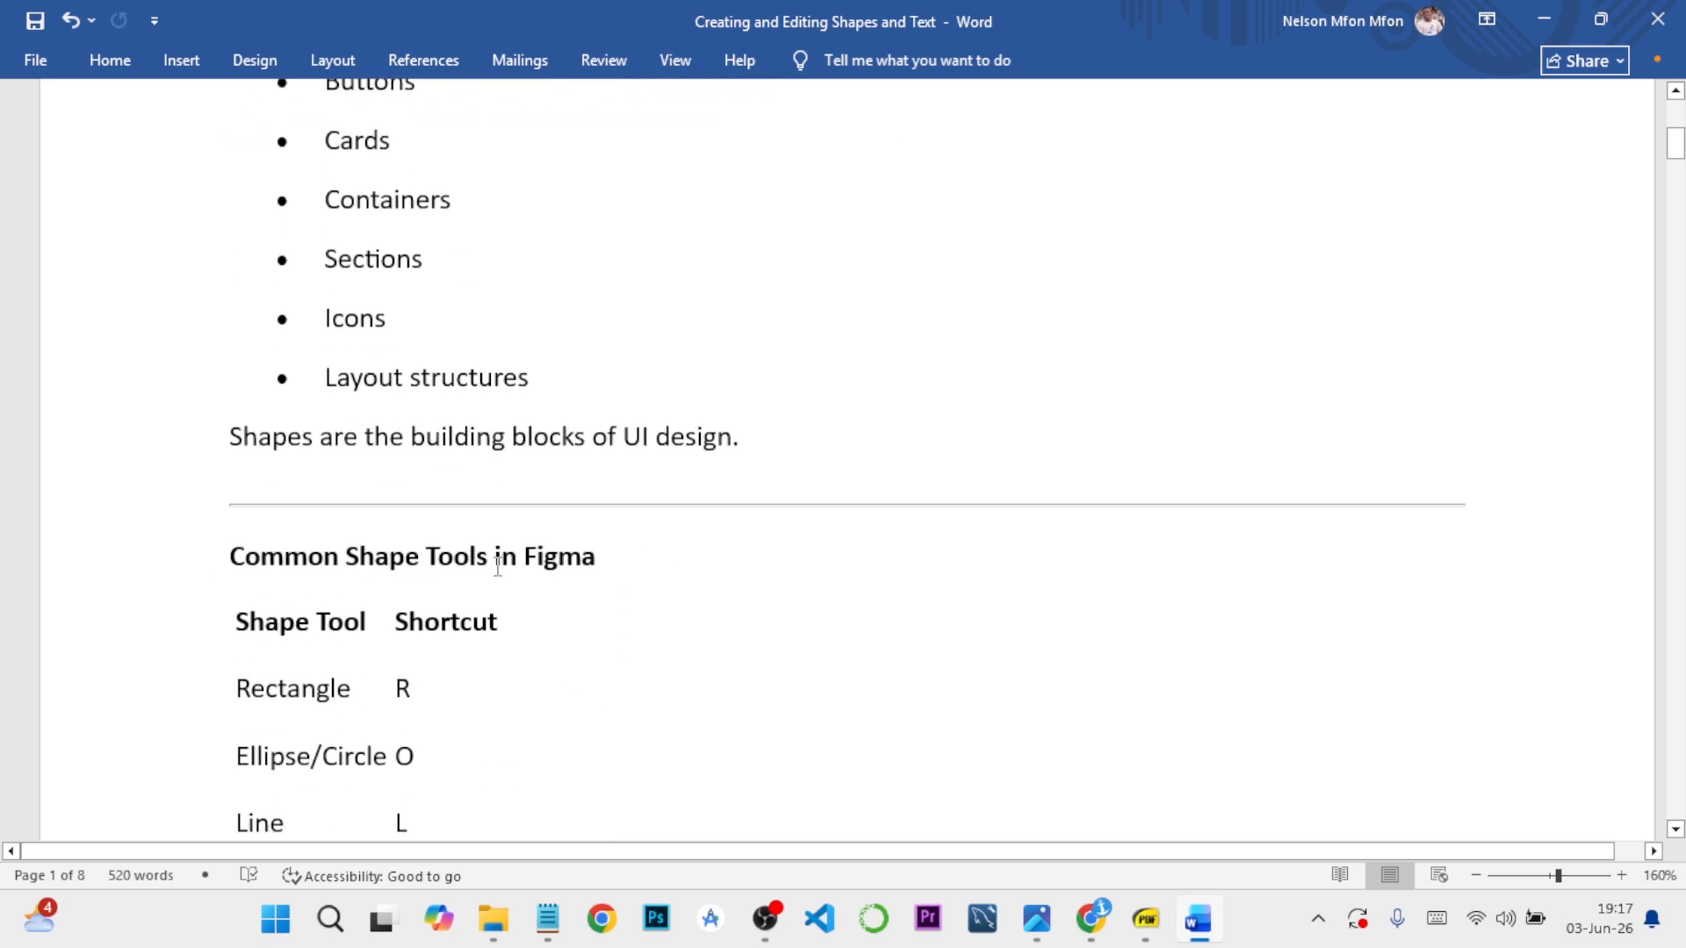
scroll(579, 564, "down", 2)
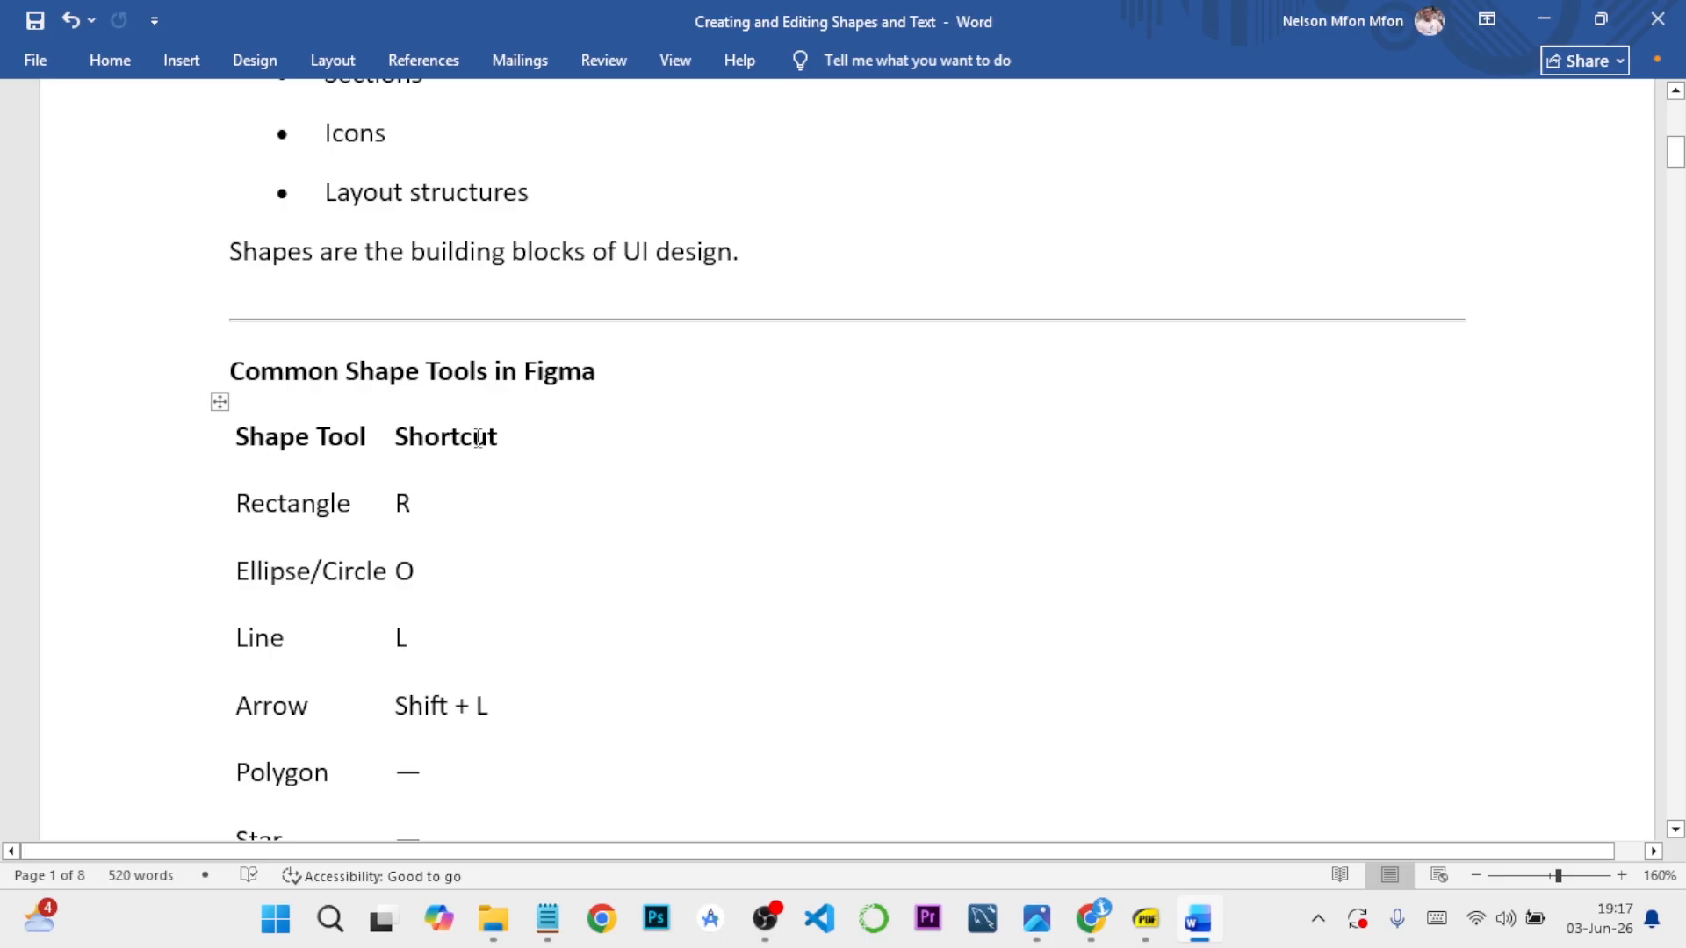
scroll(342, 505, "down", 1)
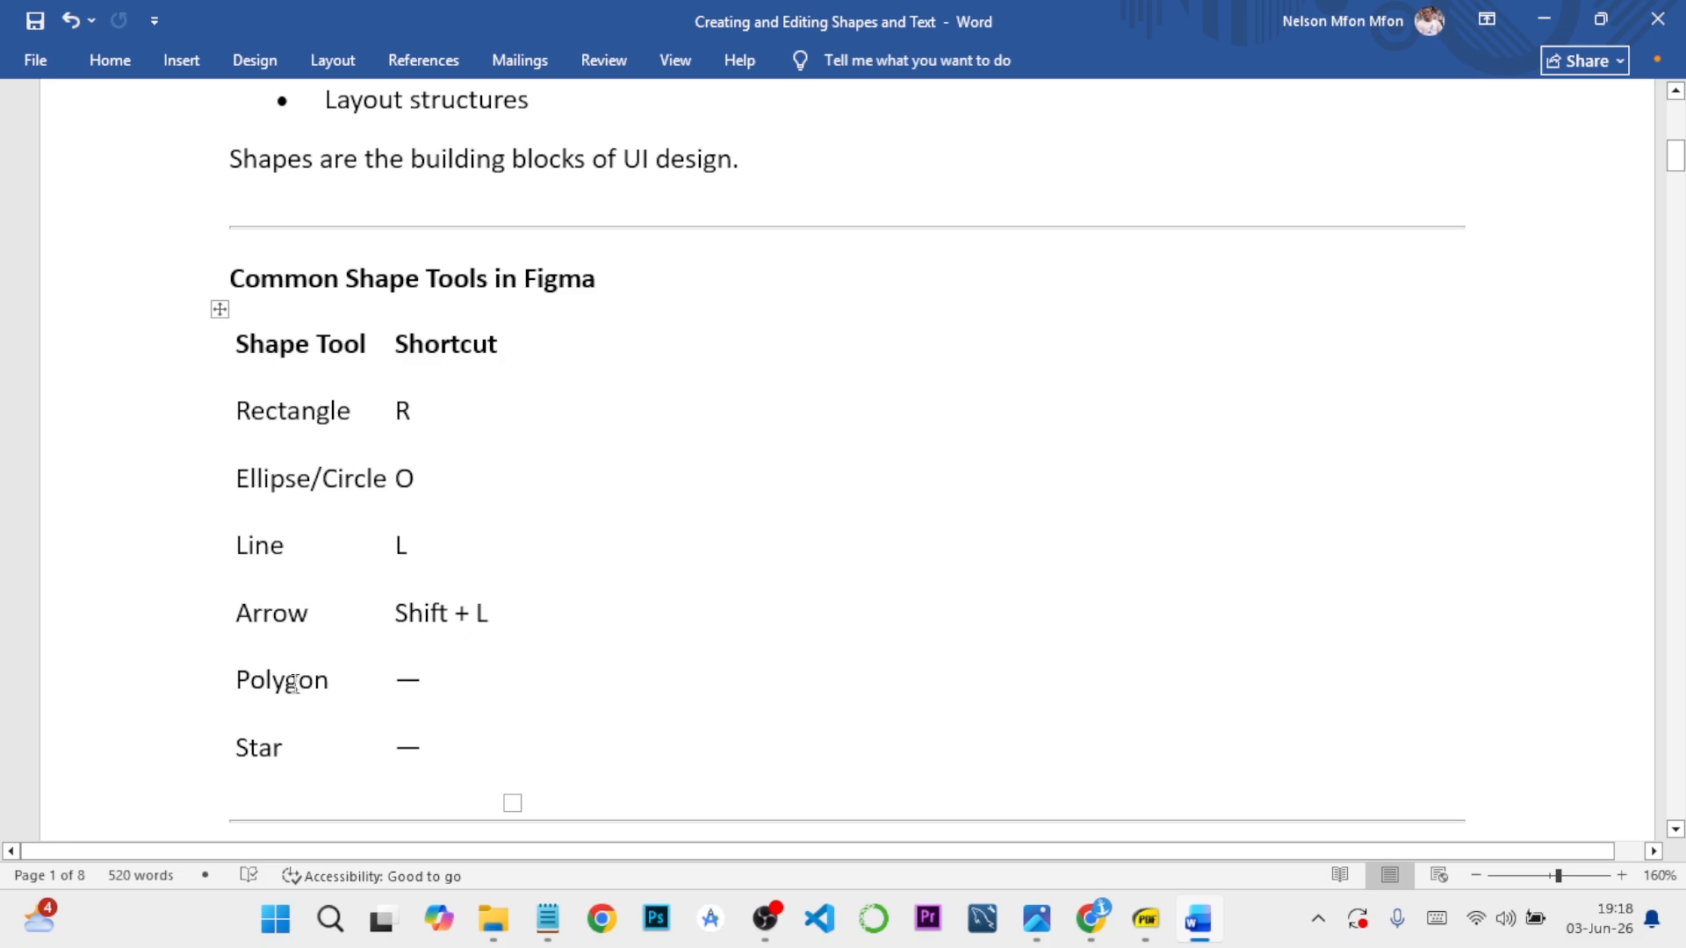
scroll(431, 683, "down", 1)
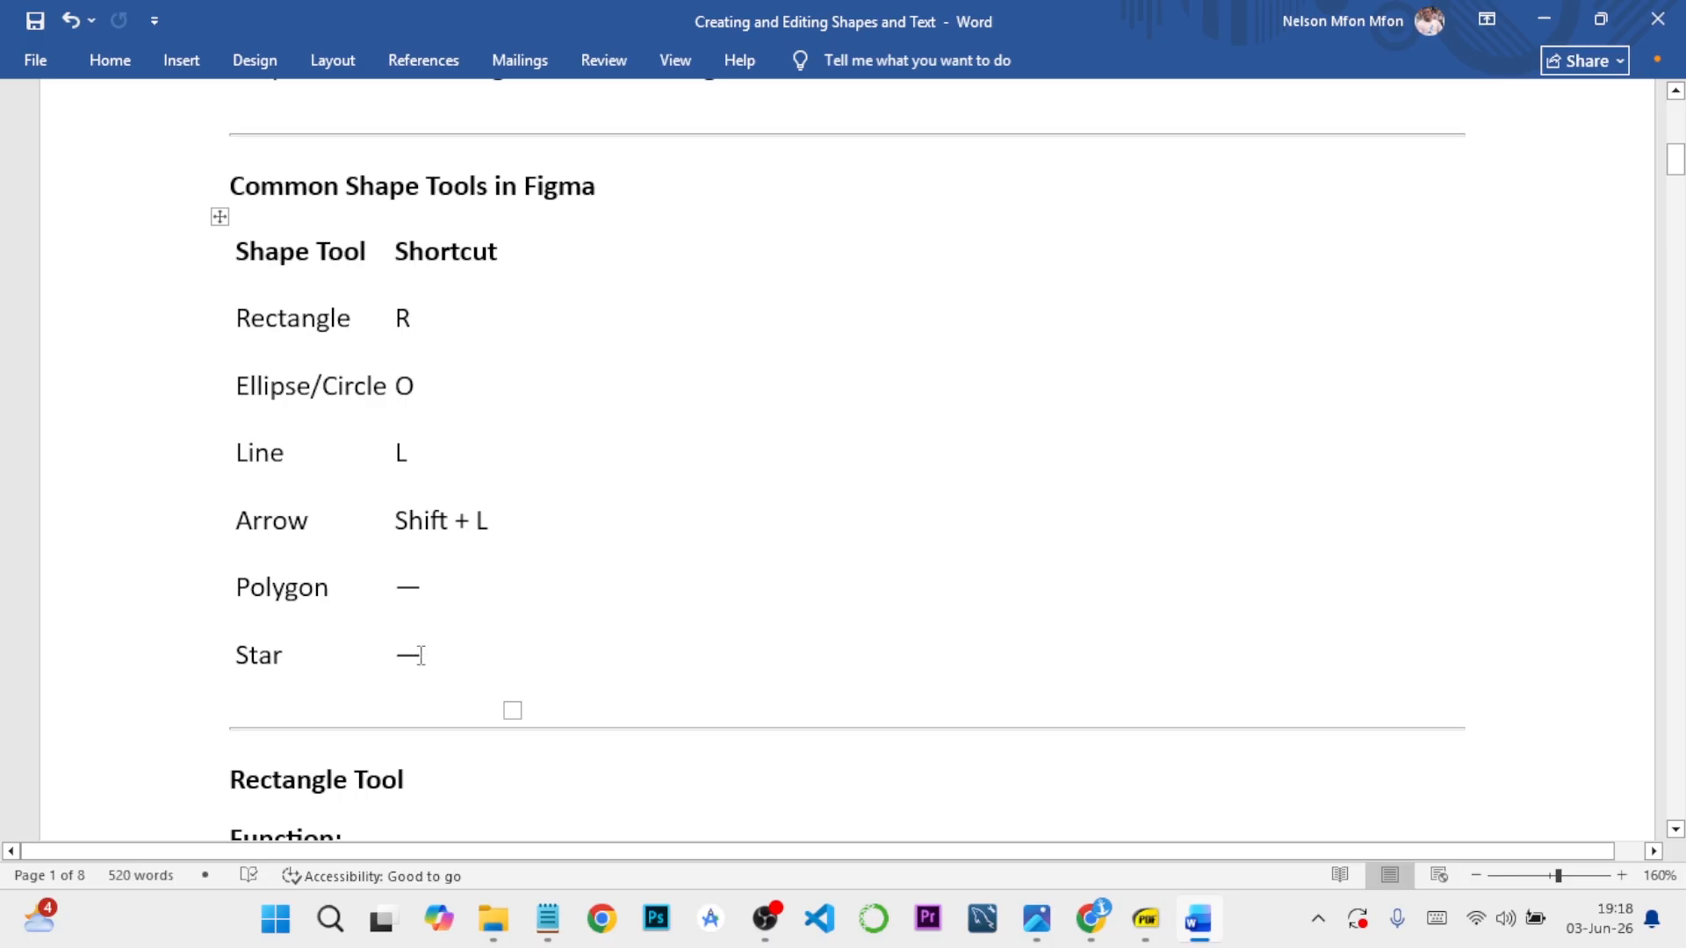
scroll(422, 656, "down", 3)
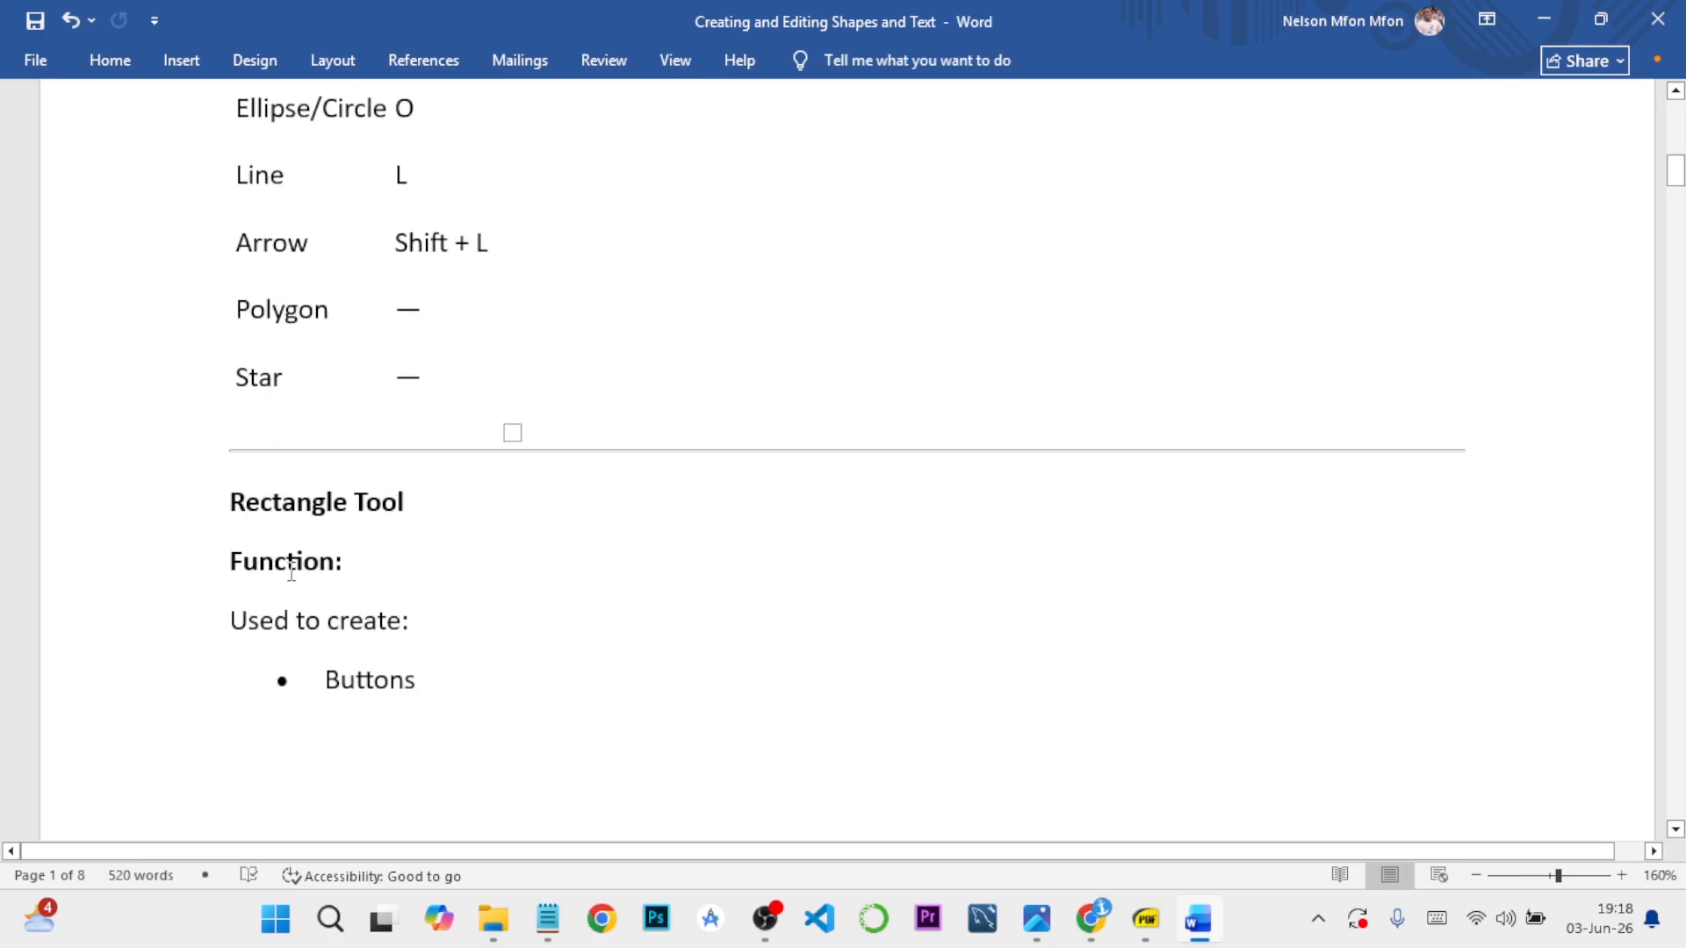
Read the sections on the Rectangle Tool, covering its function, creating and editing a rectangle, and corner radius
scroll(285, 562, "down", 1)
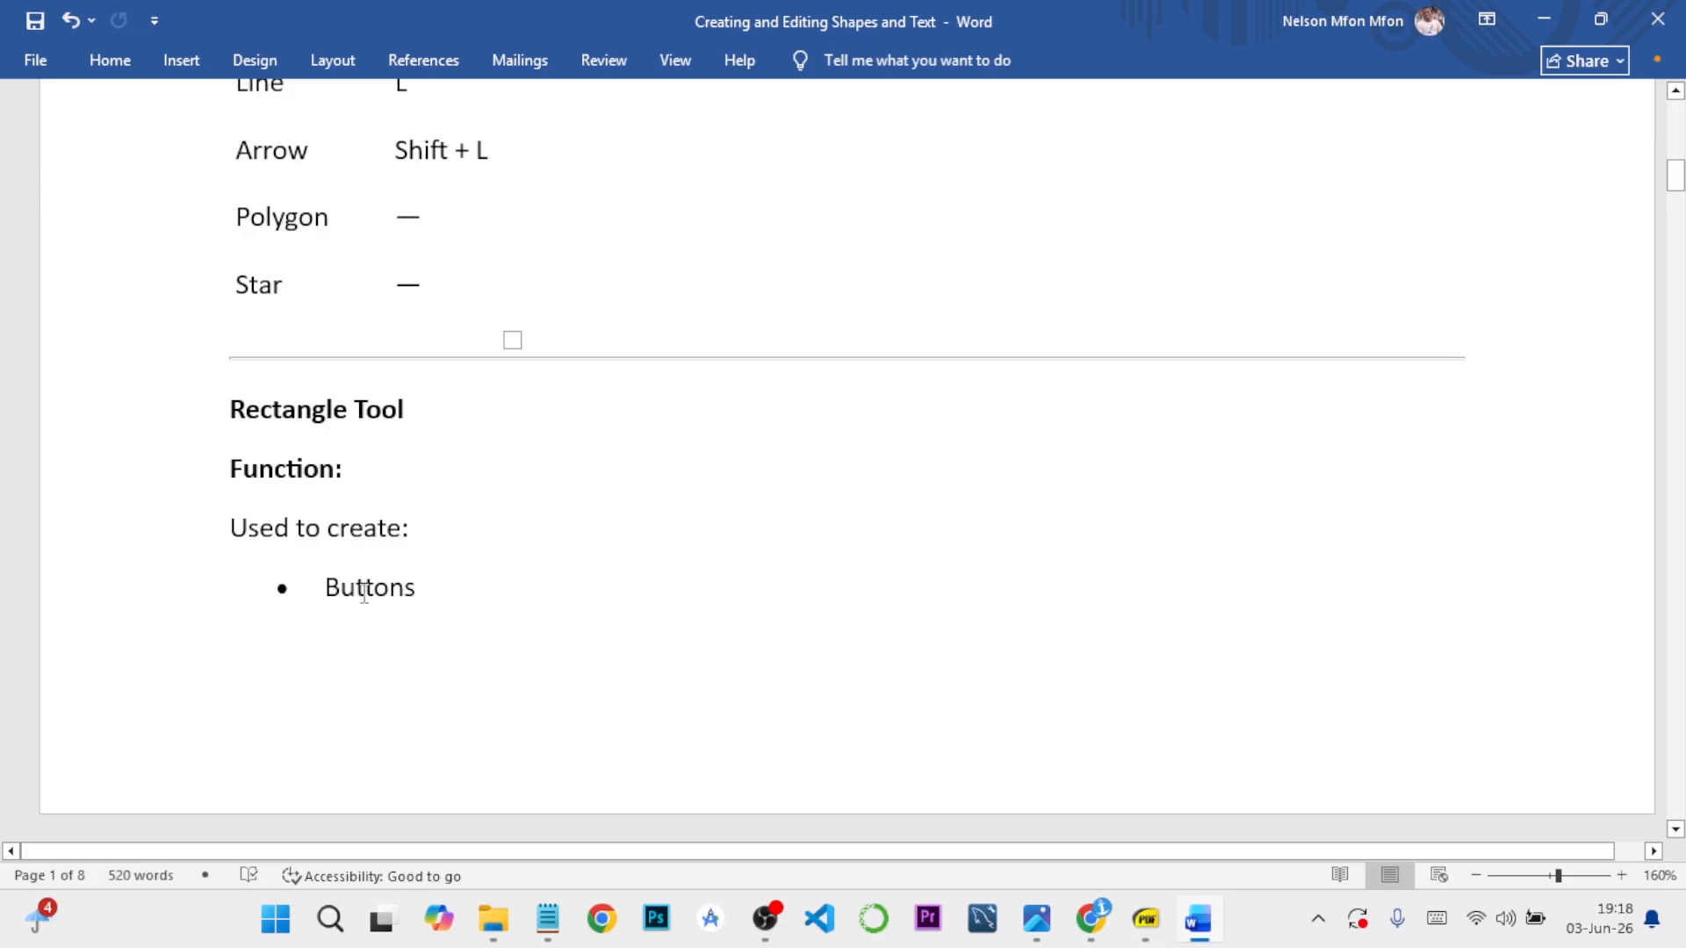
scroll(362, 593, "down", 6)
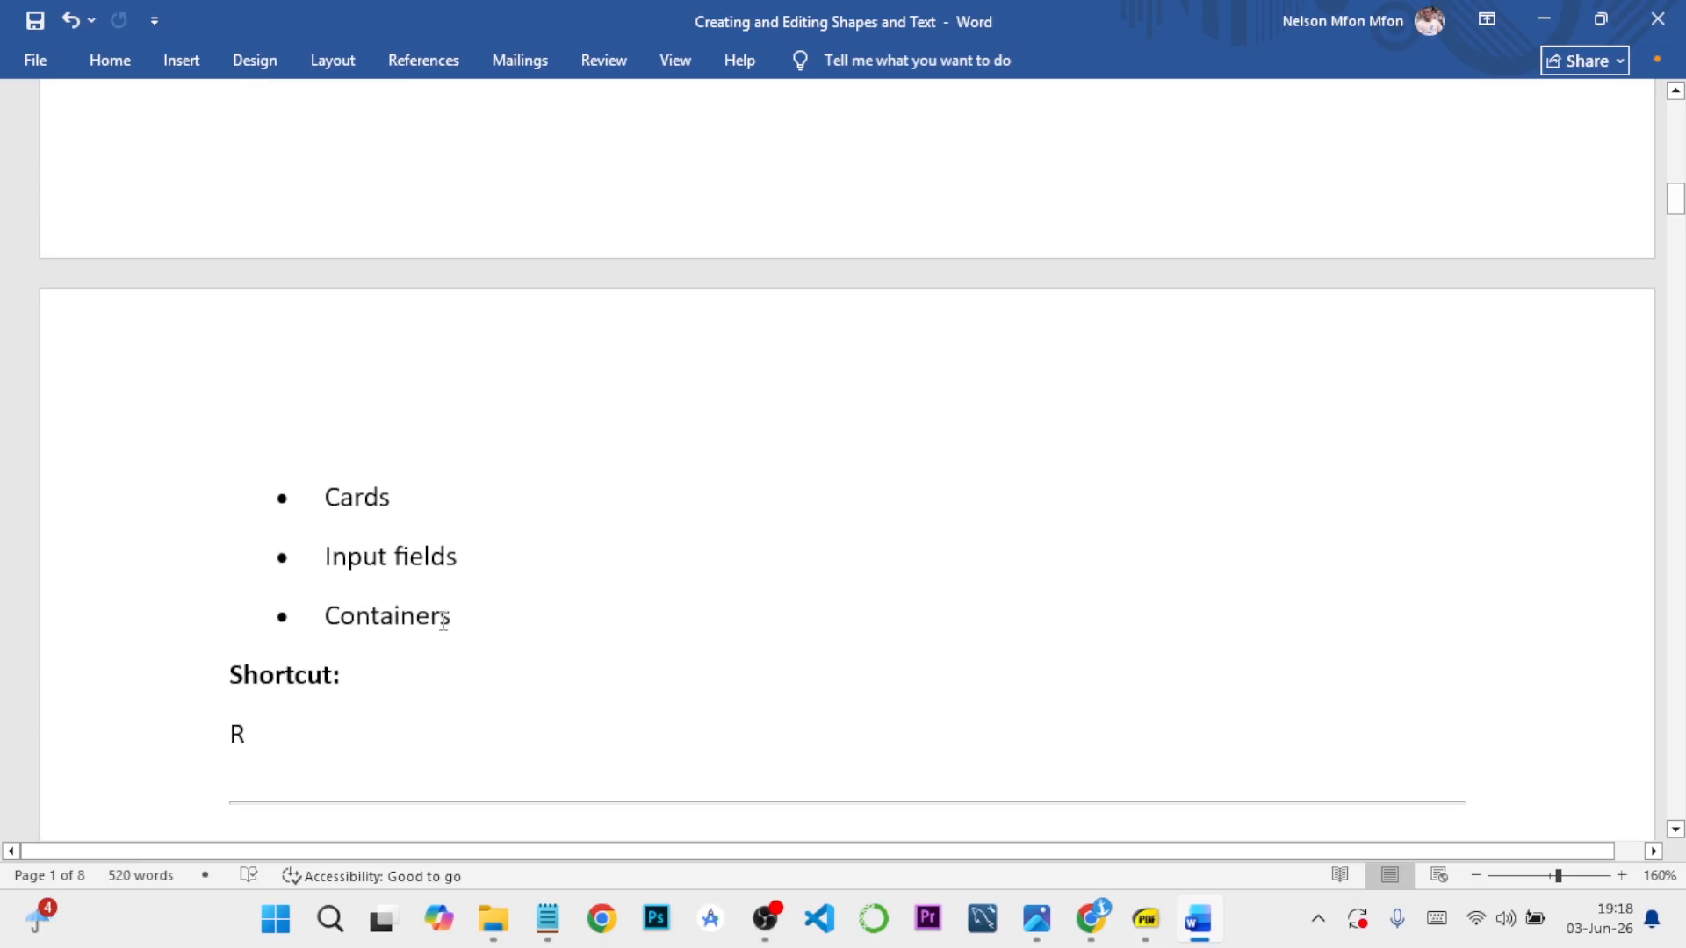
scroll(399, 521, "up", 3)
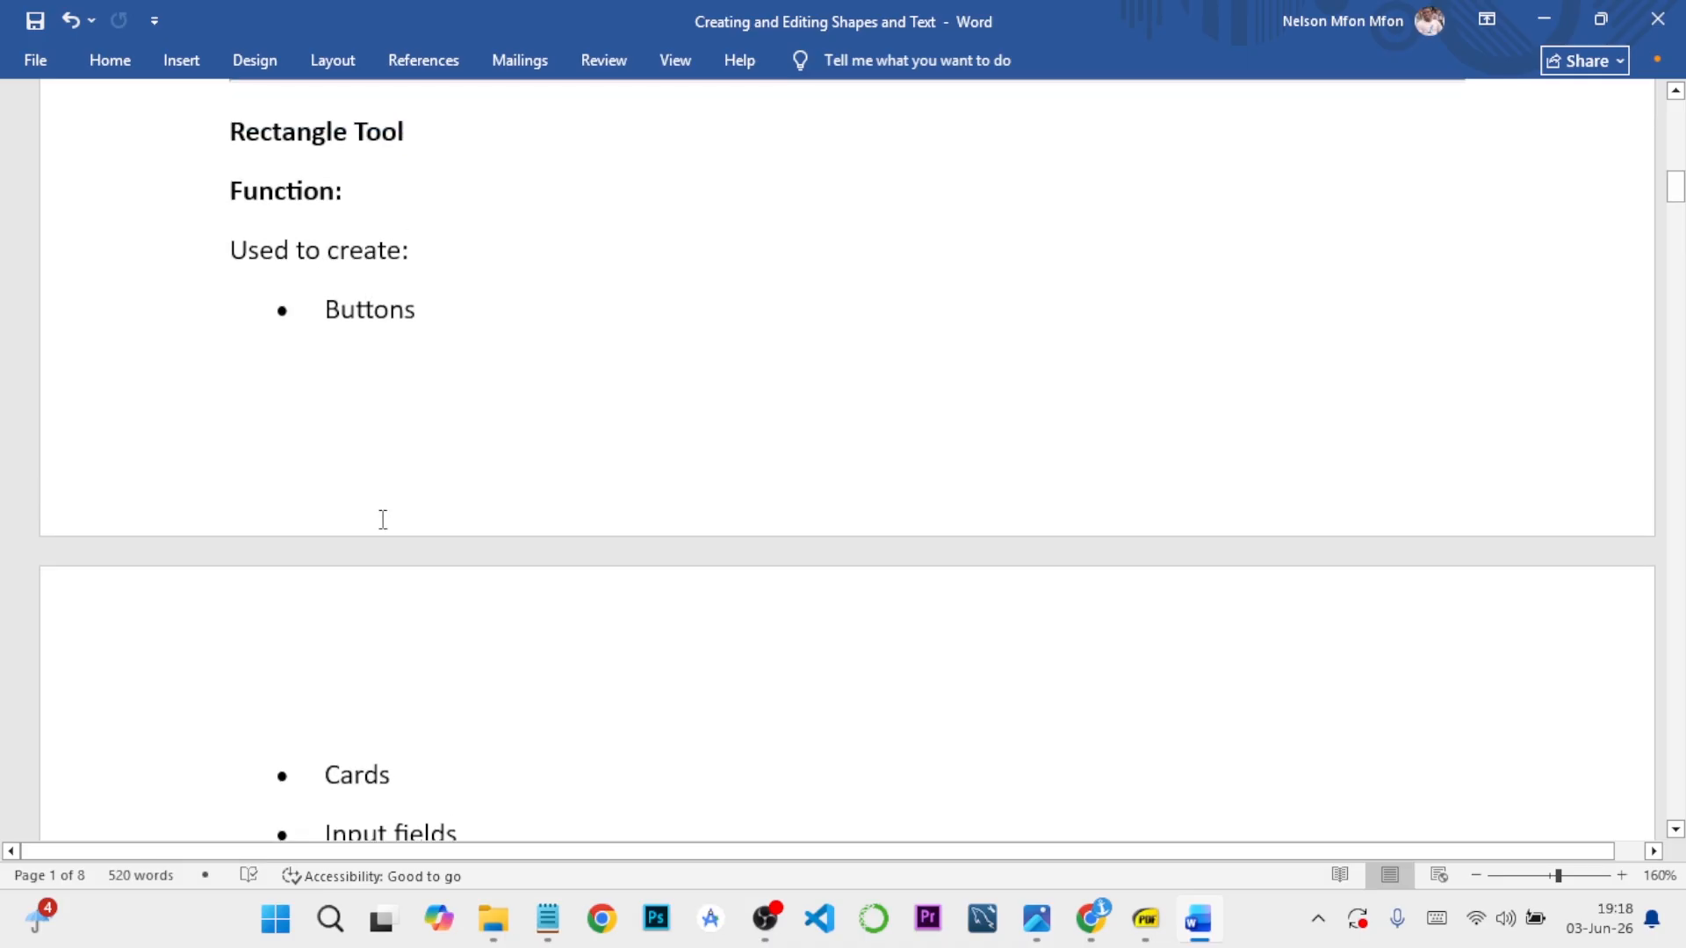
scroll(383, 519, "down", 2)
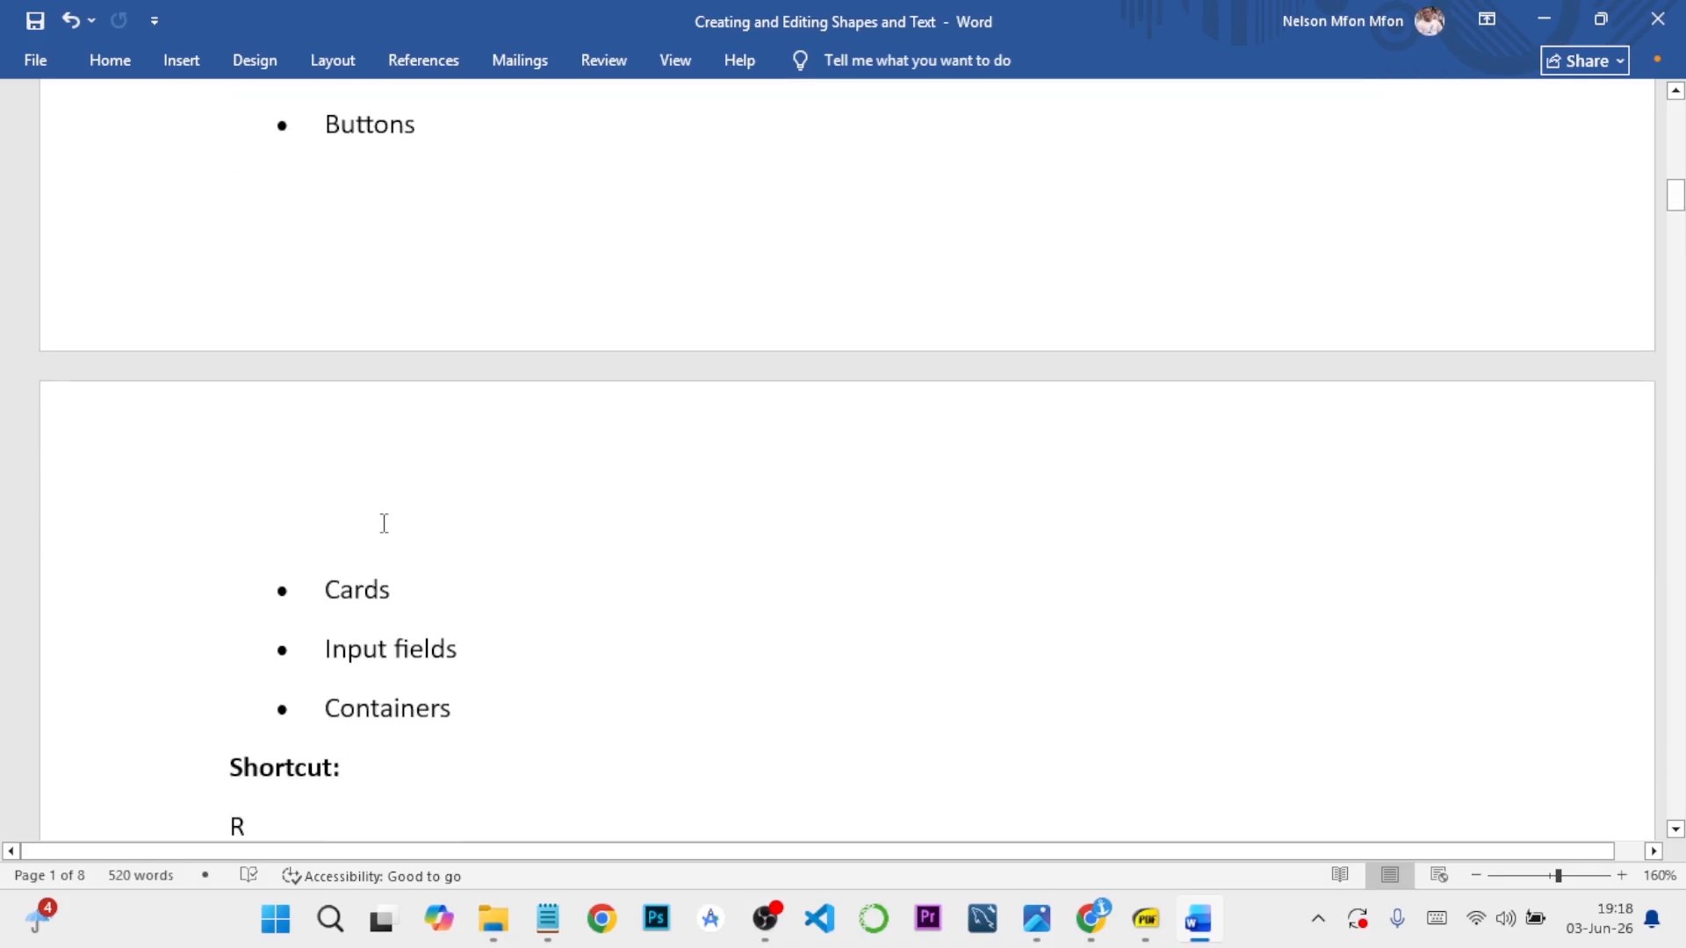
scroll(383, 523, "down", 4)
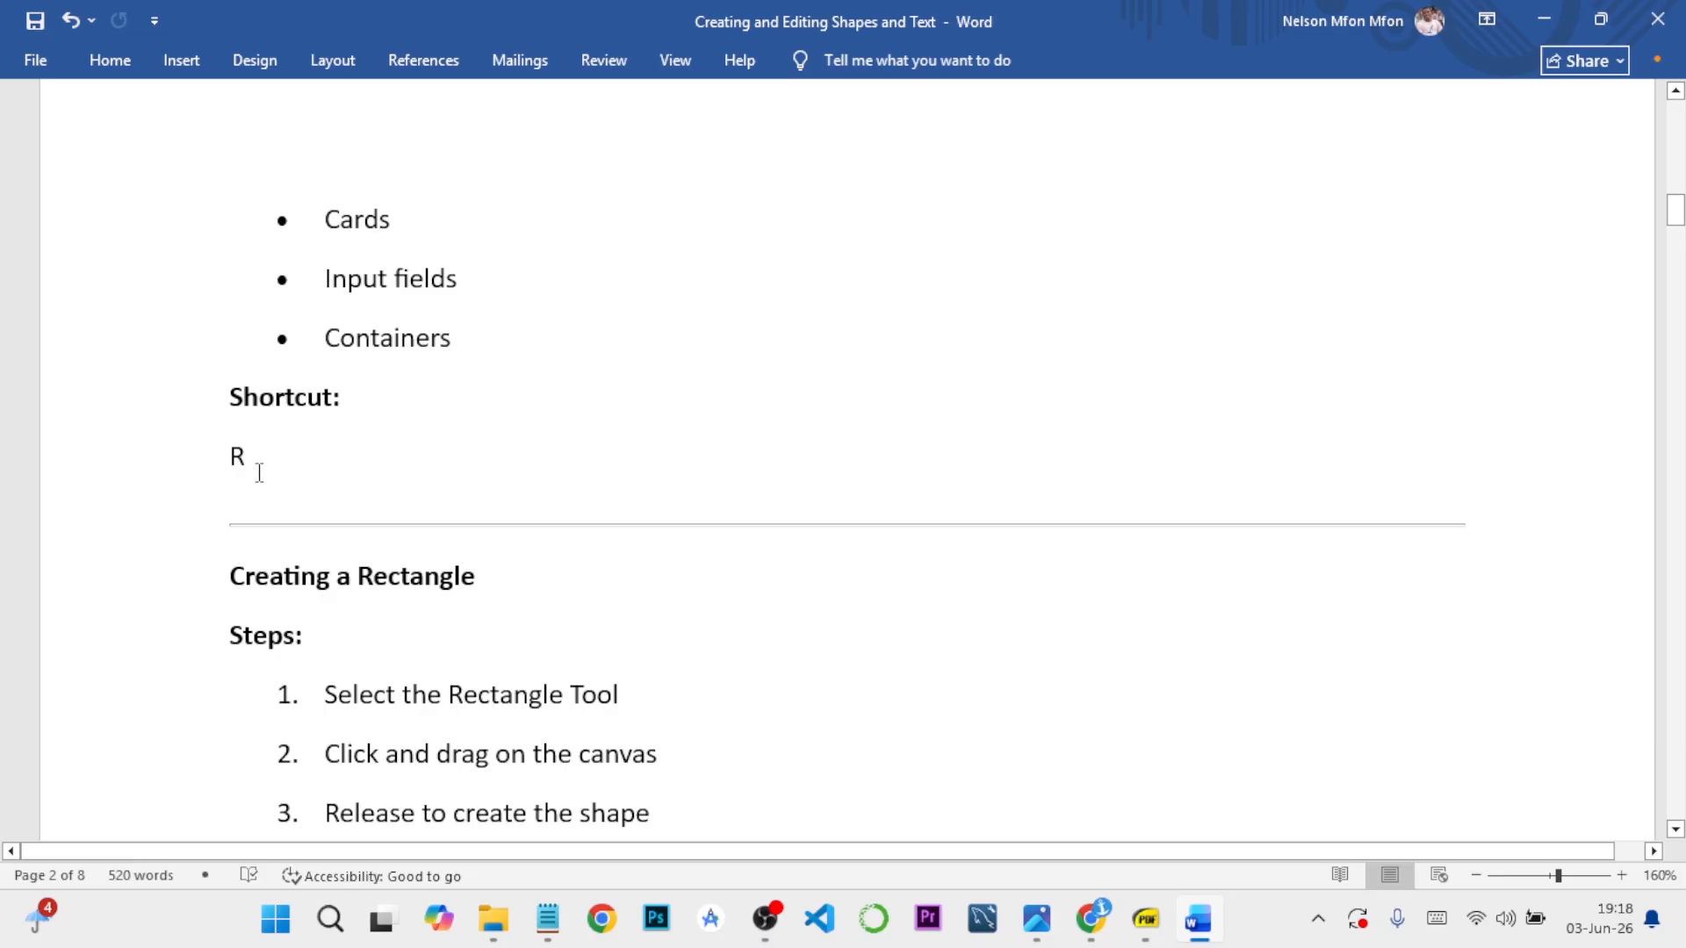
scroll(259, 477, "down", 2)
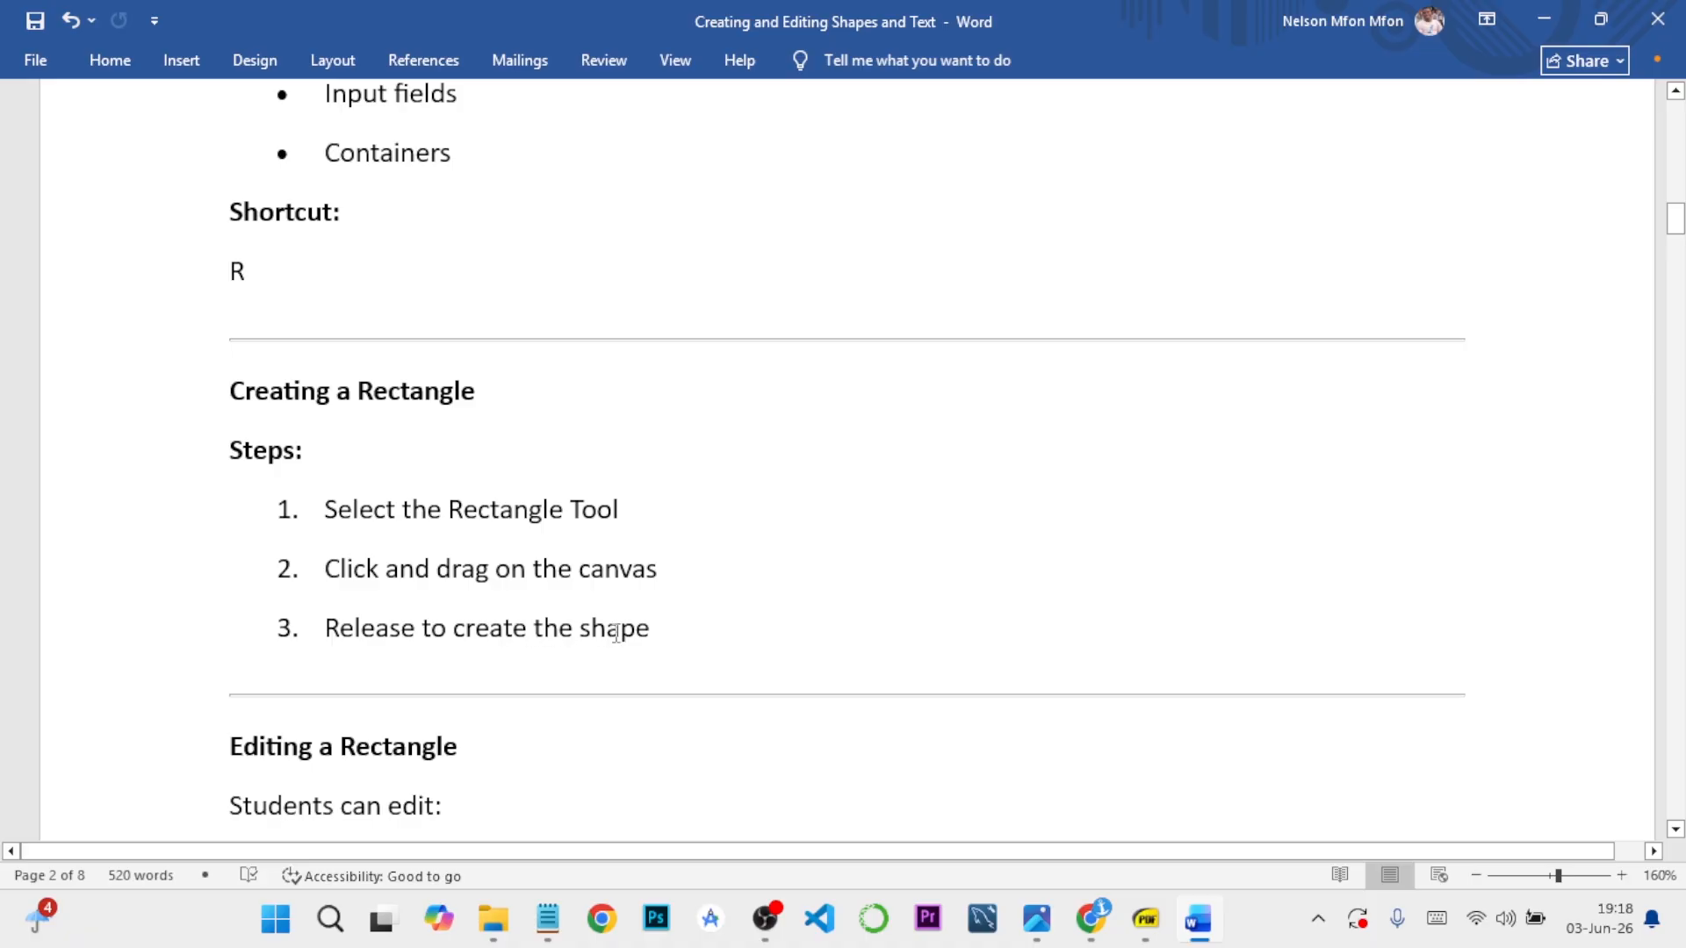
scroll(527, 626, "down", 3)
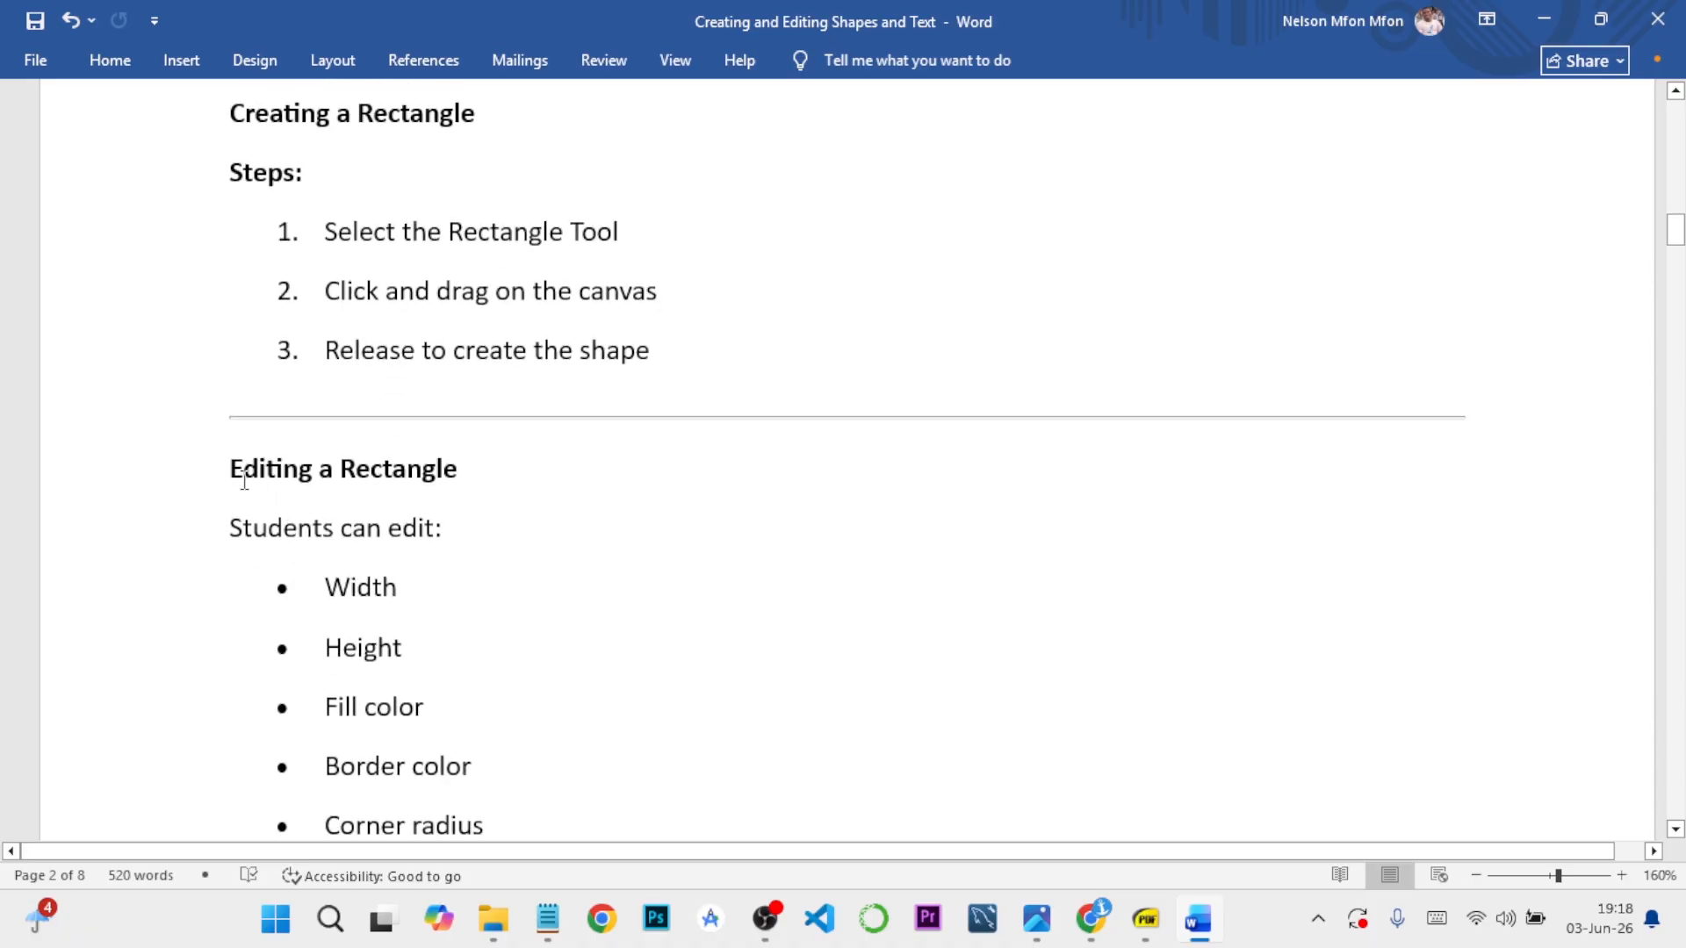
scroll(286, 378, "down", 2)
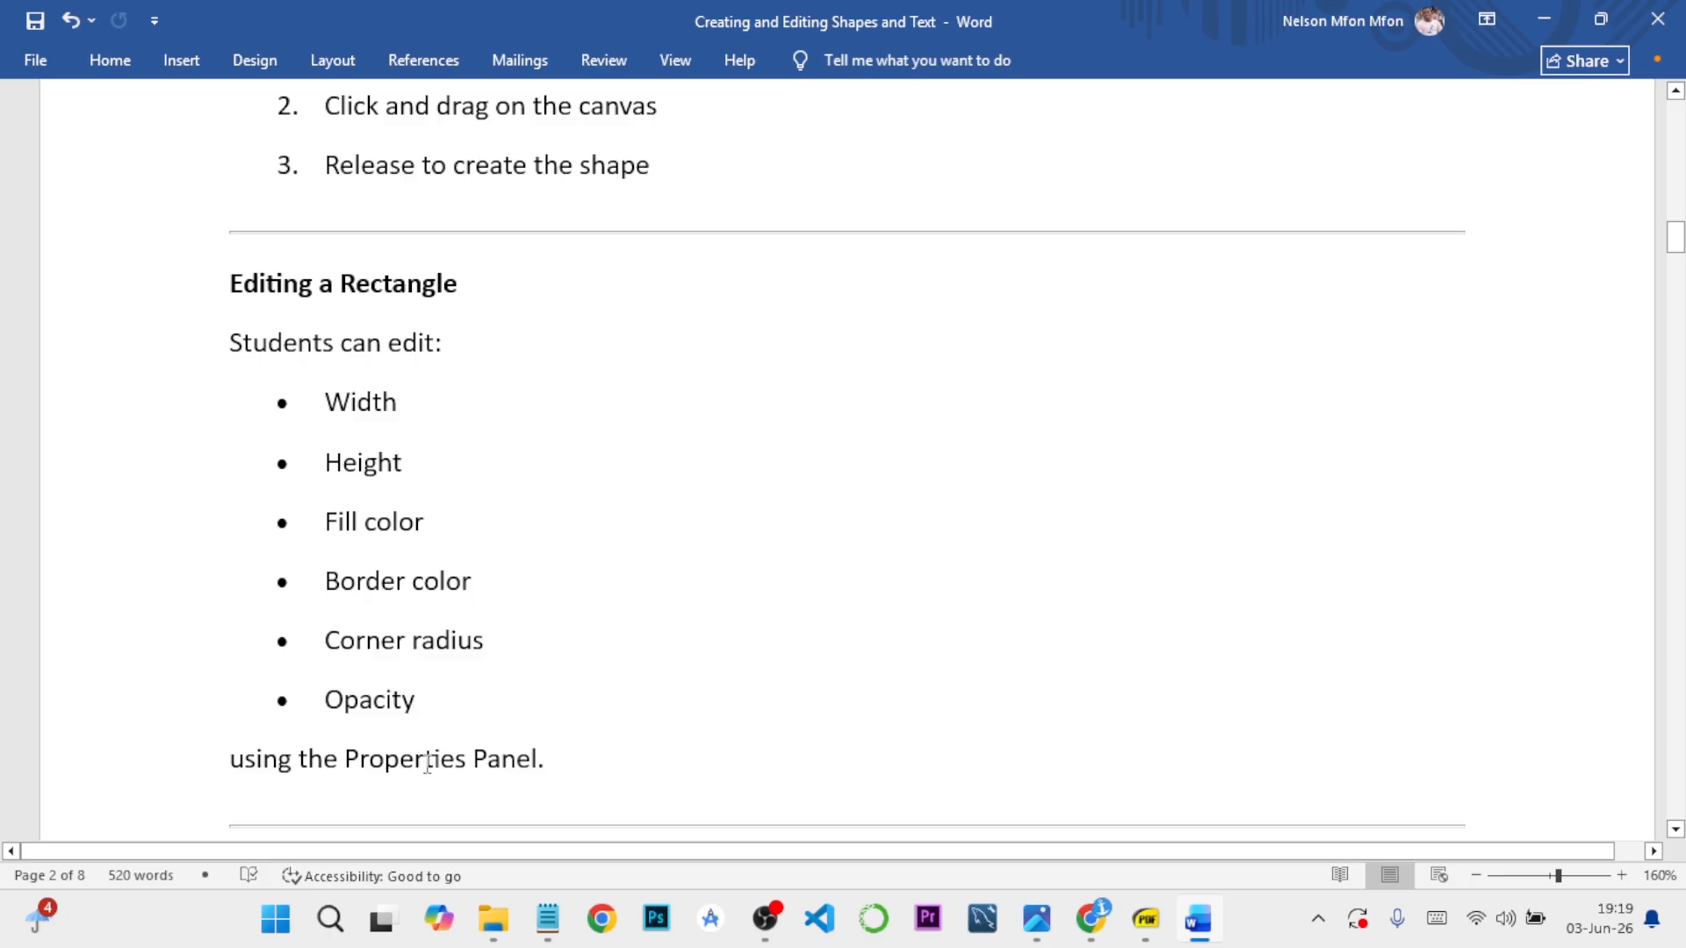
scroll(443, 729, "down", 5)
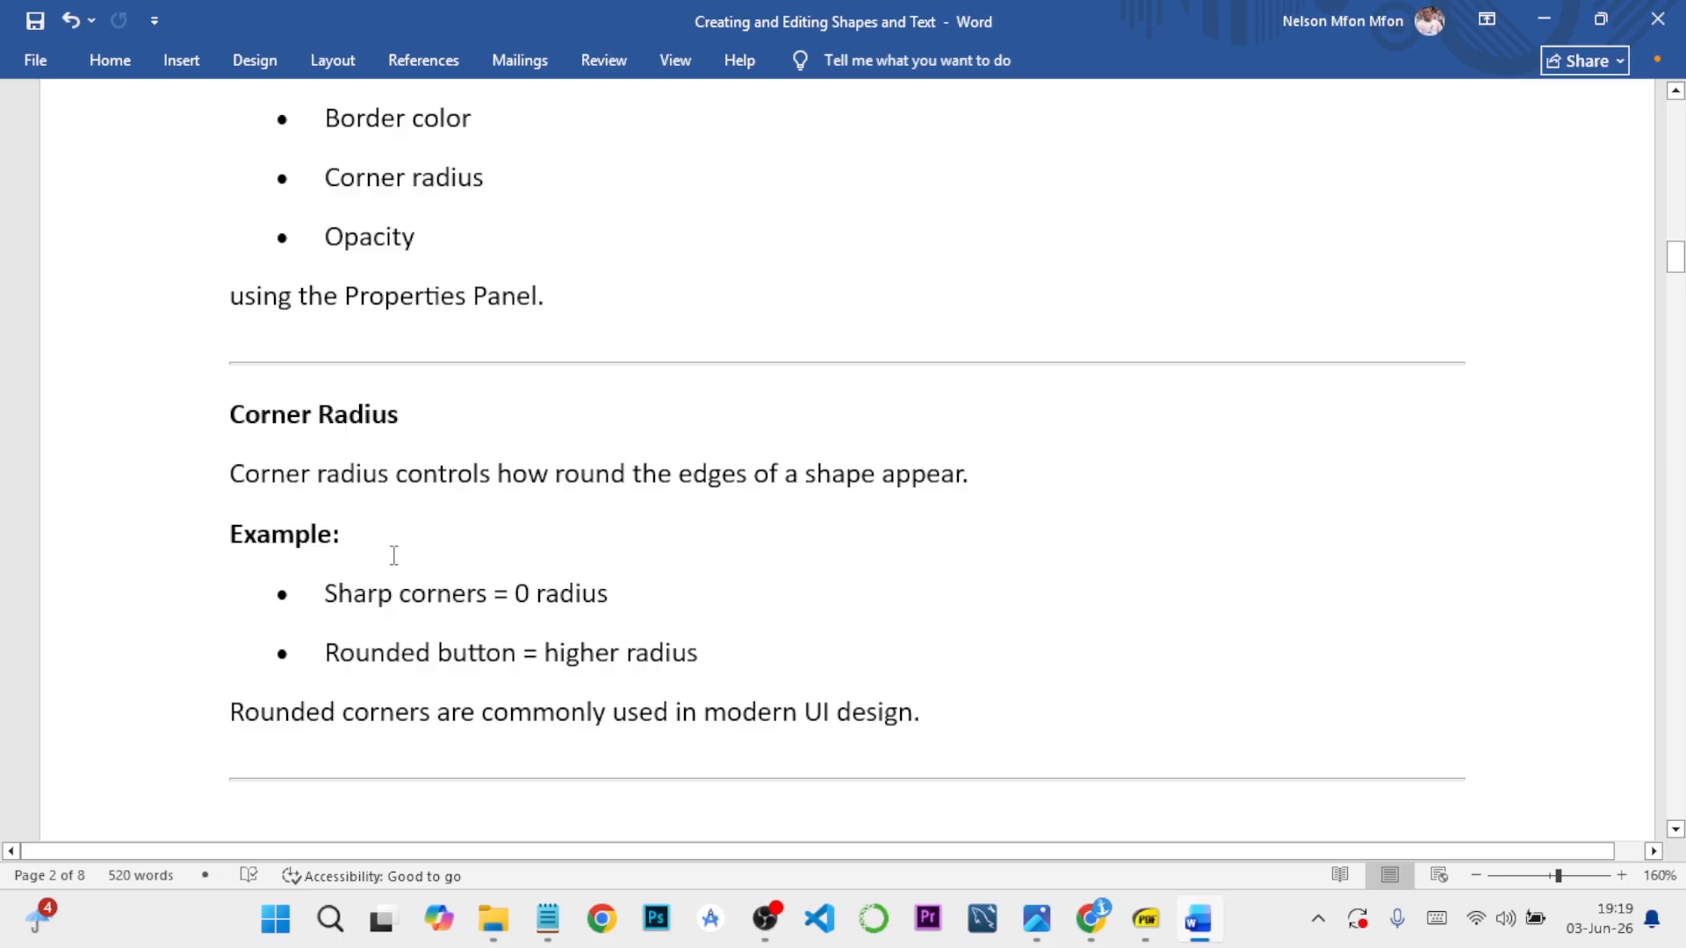
scroll(386, 566, "down", 1)
scroll(385, 569, "down", 10)
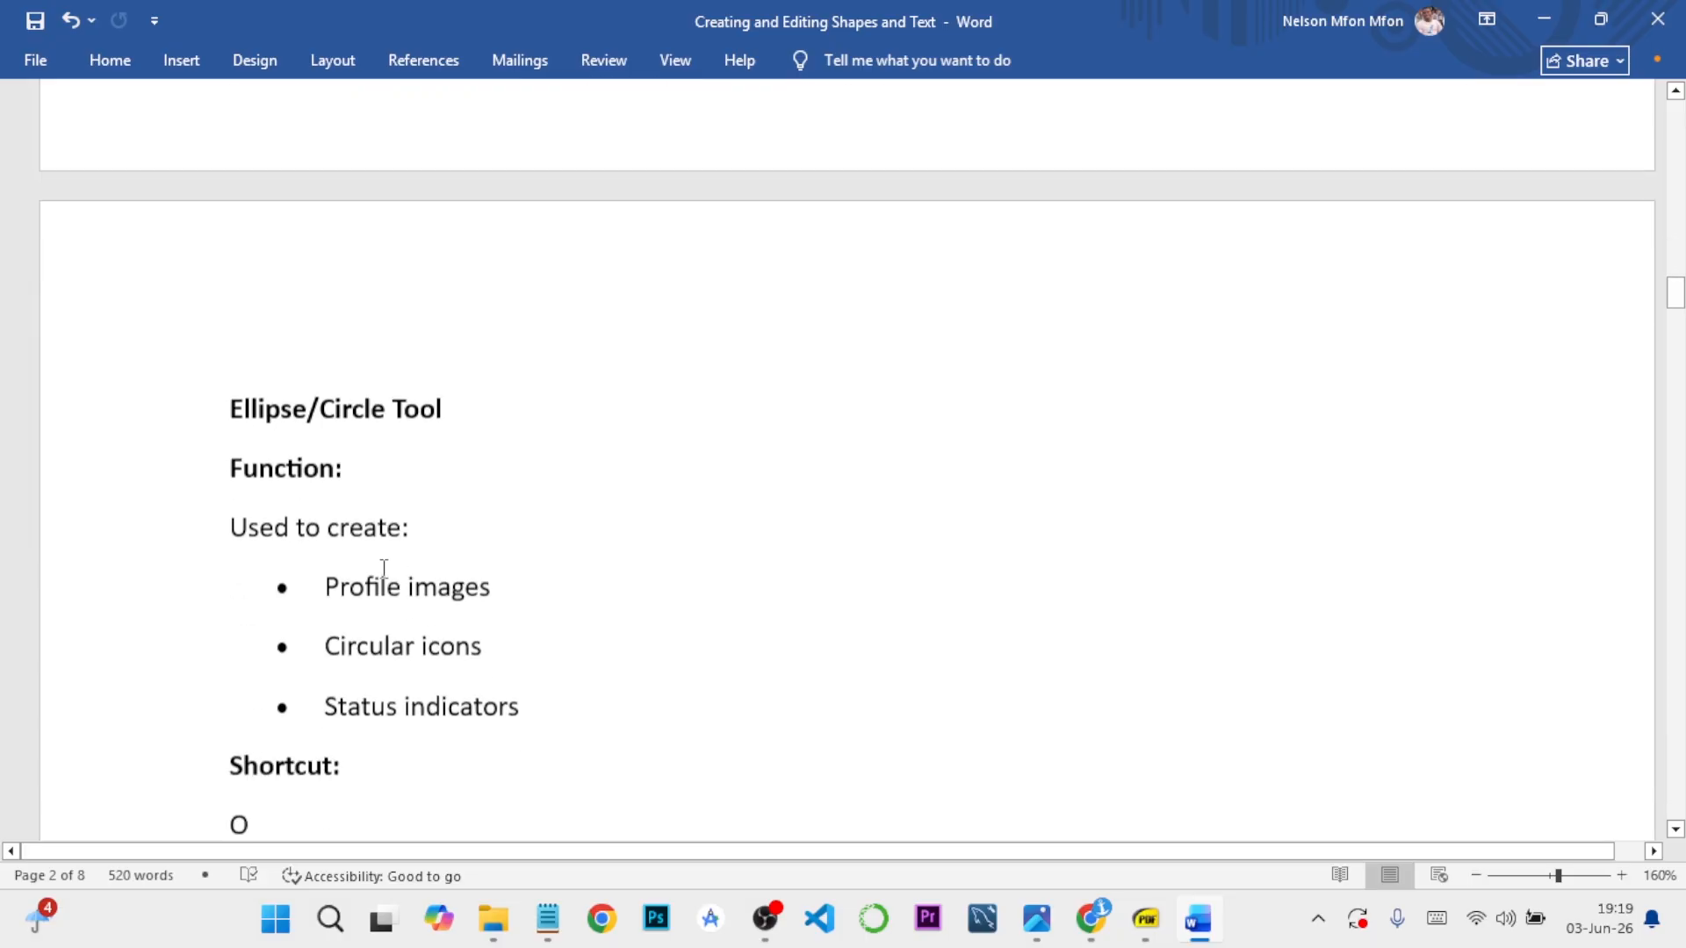
scroll(384, 569, "up", 17)
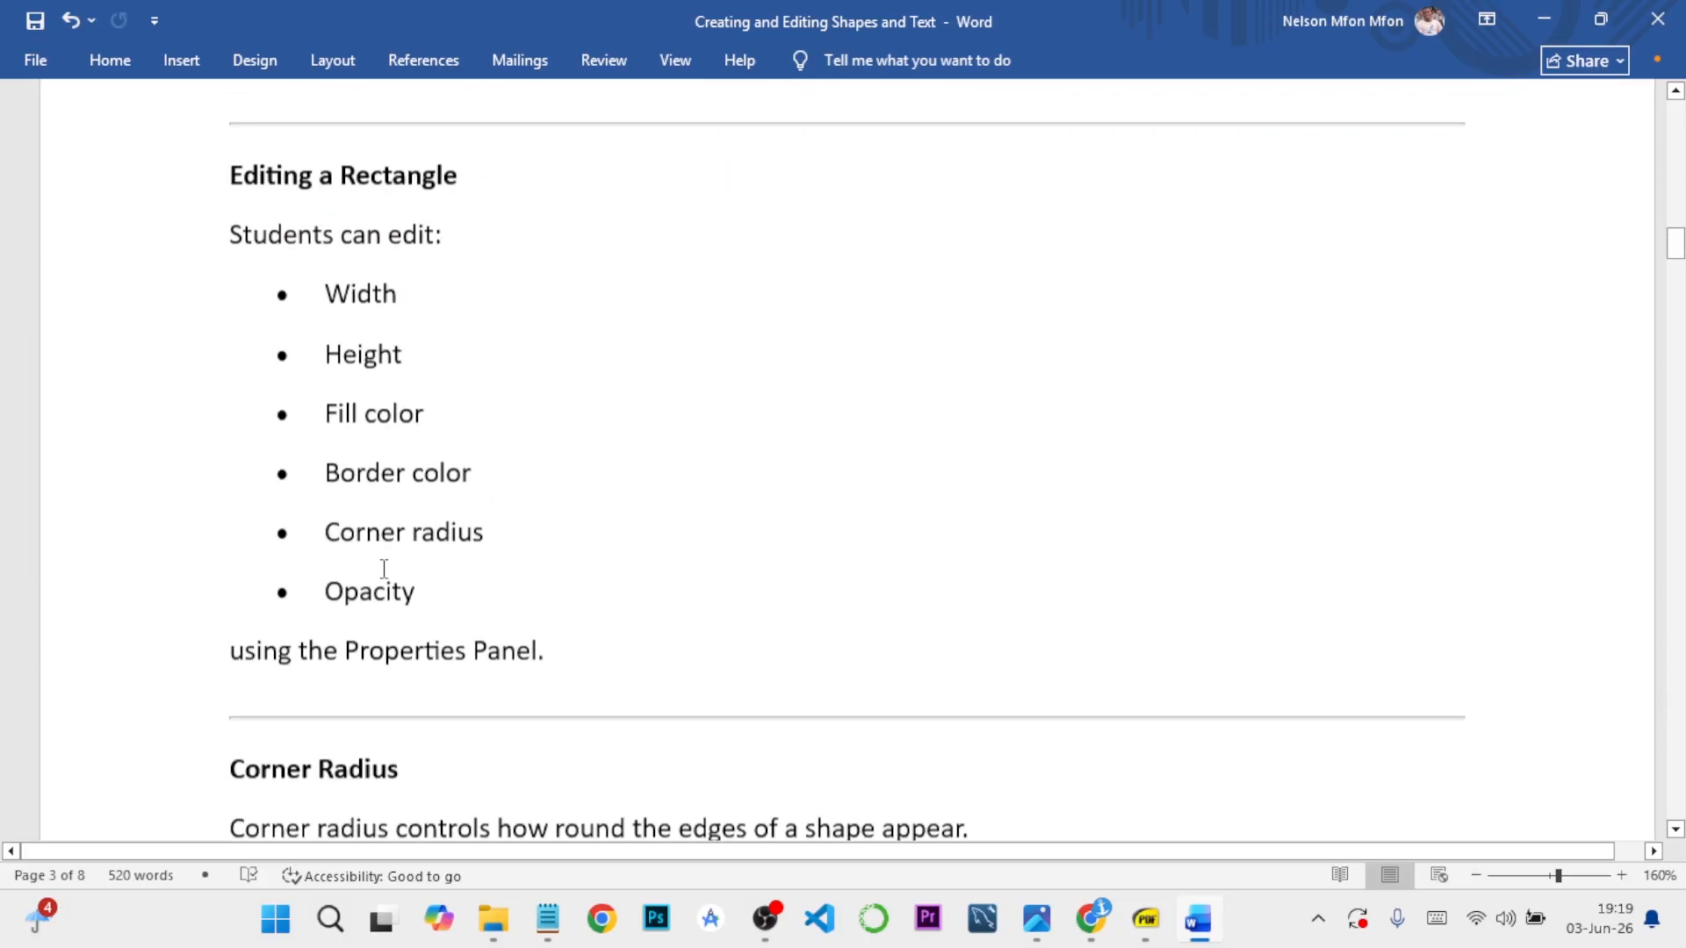
scroll(384, 568, "down", 7)
scroll(383, 569, "down", 10)
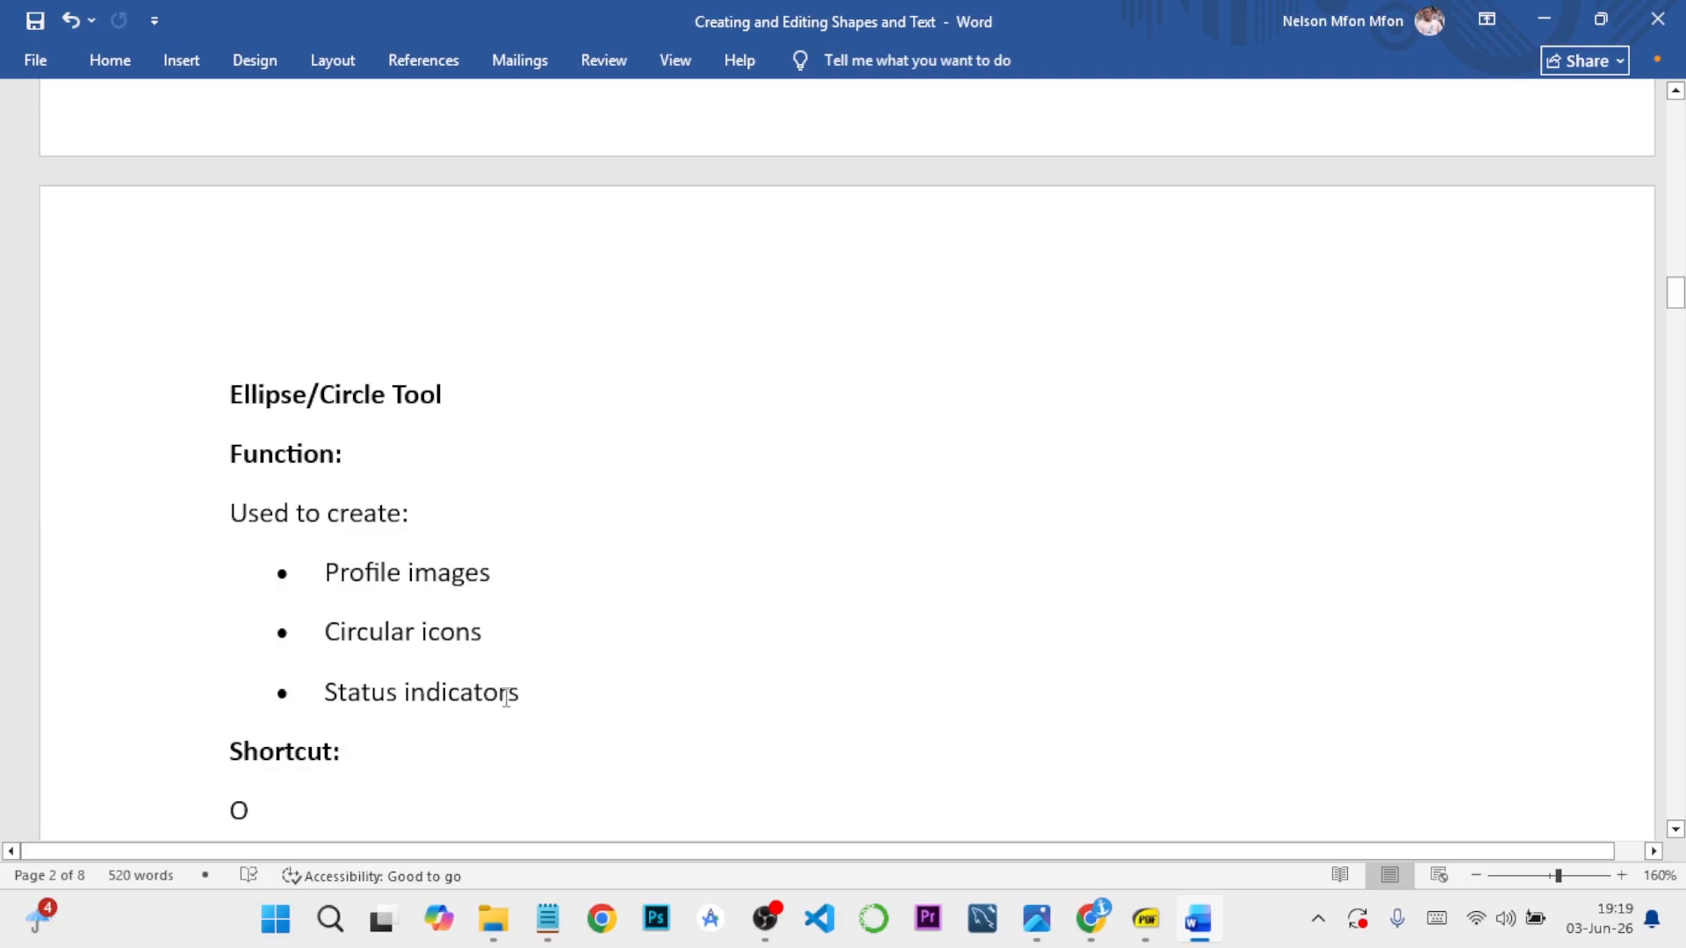
Read the Ellipse/Circle, Line, Pen Tool and Fill and Stroke sections, and return to the Rectangle Tool section
scroll(408, 678, "down", 1)
scroll(389, 669, "down", 3)
scroll(284, 477, "down", 2)
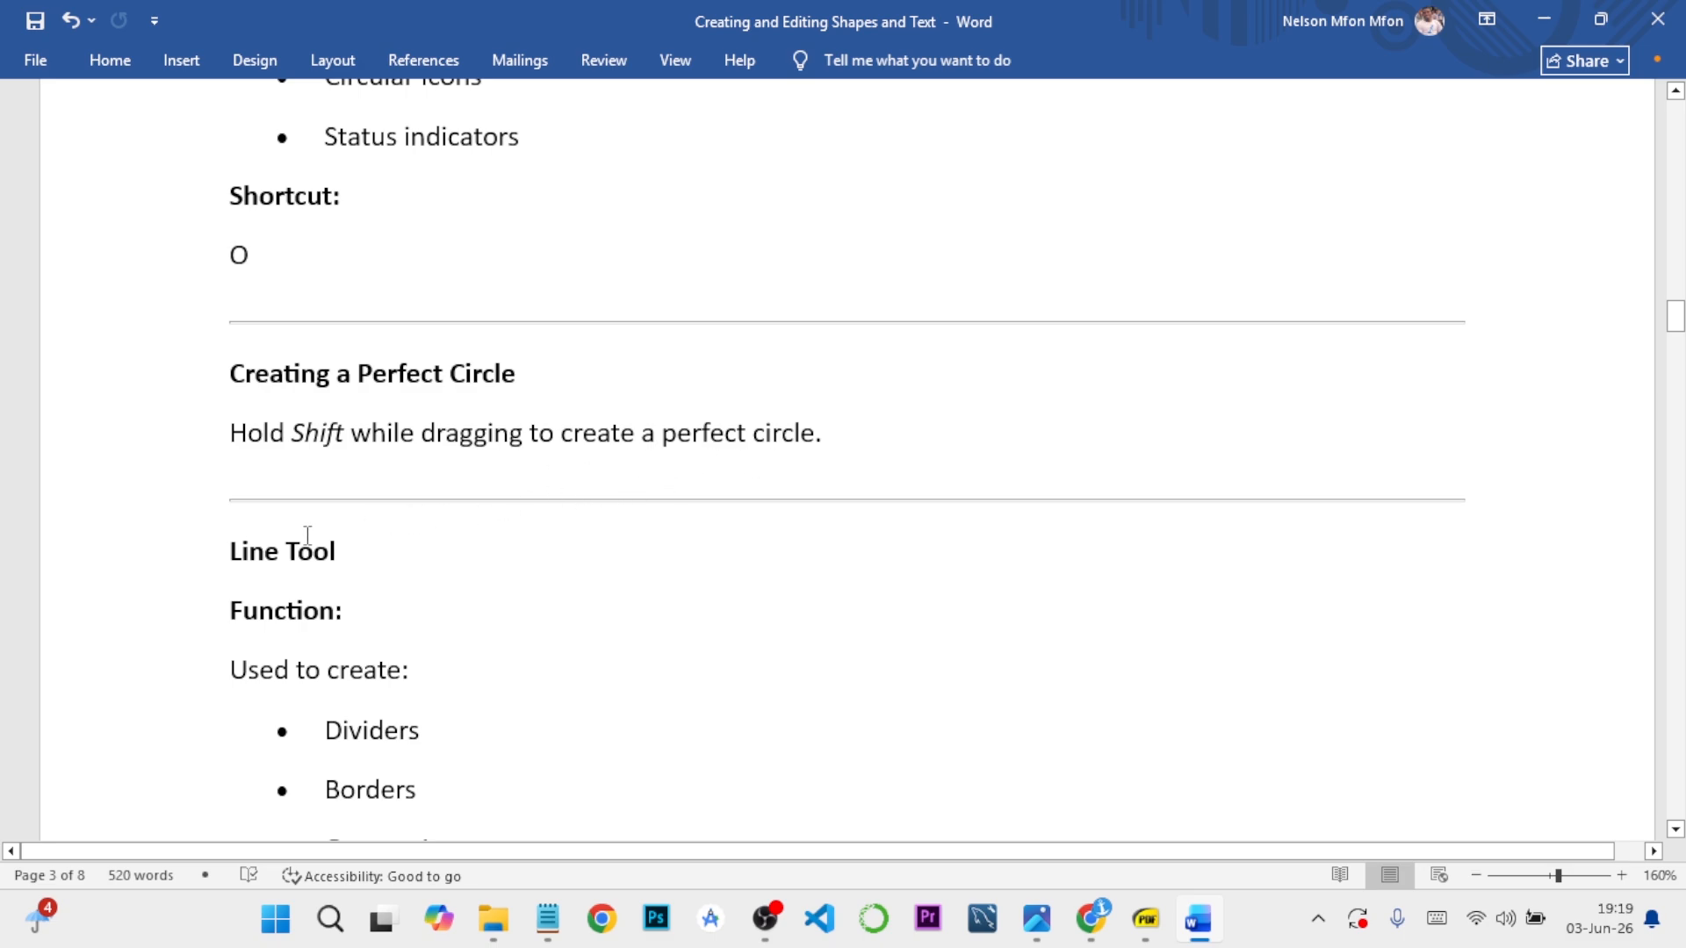
scroll(307, 534, "down", 3)
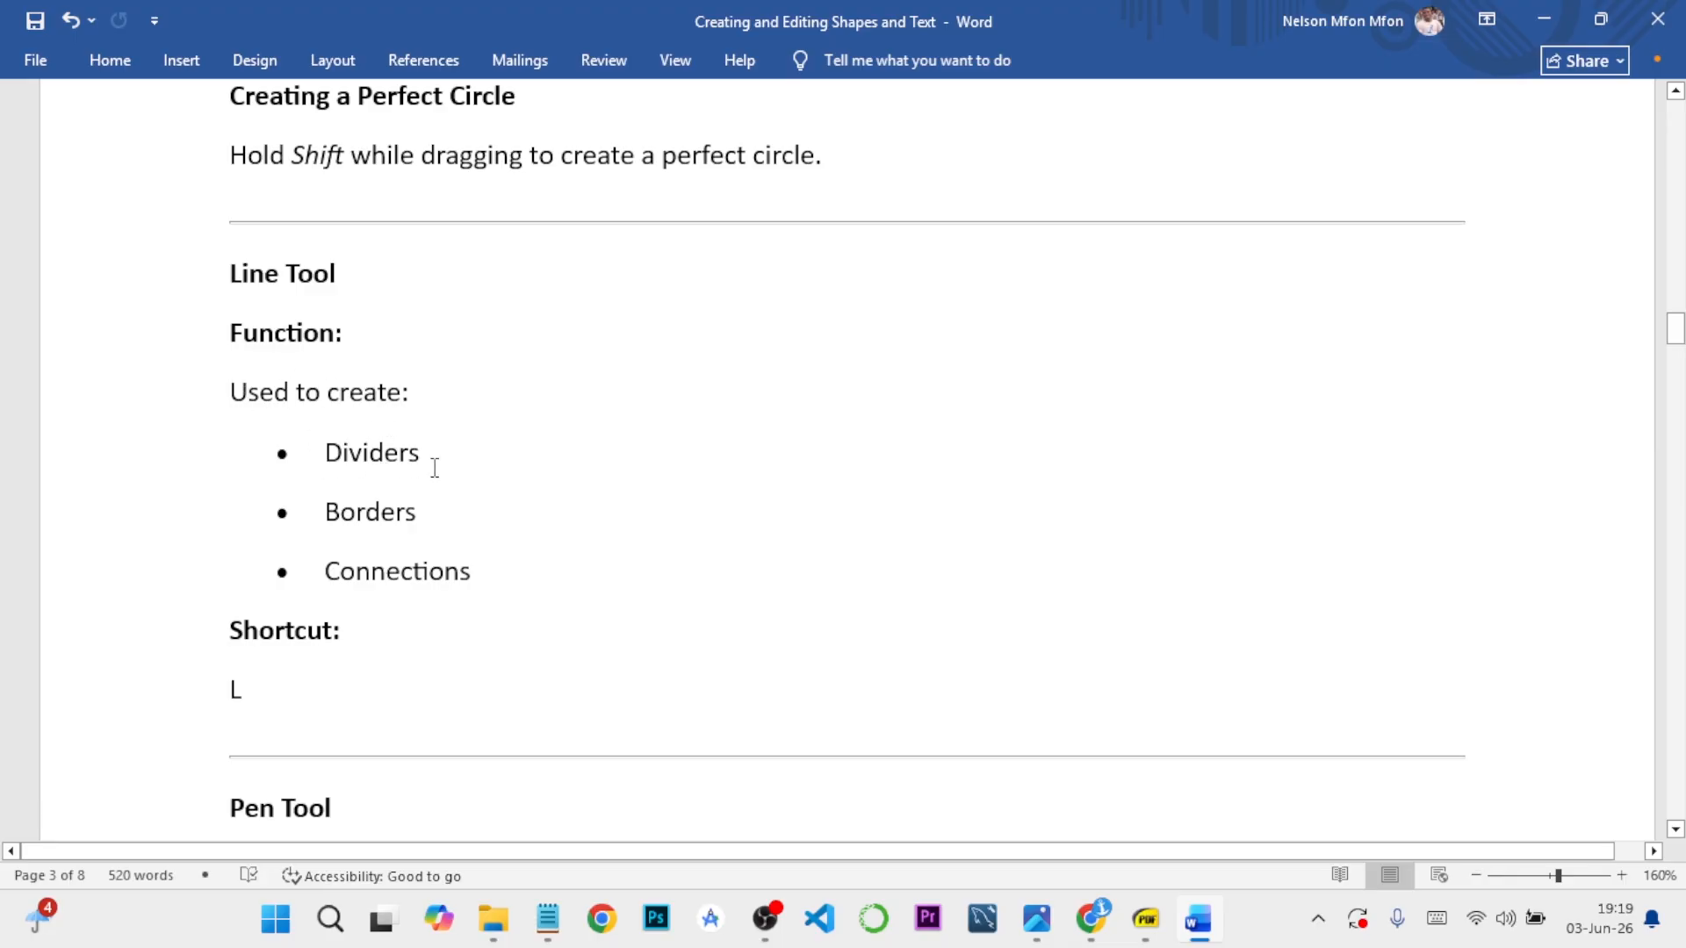
scroll(231, 577, "down", 4)
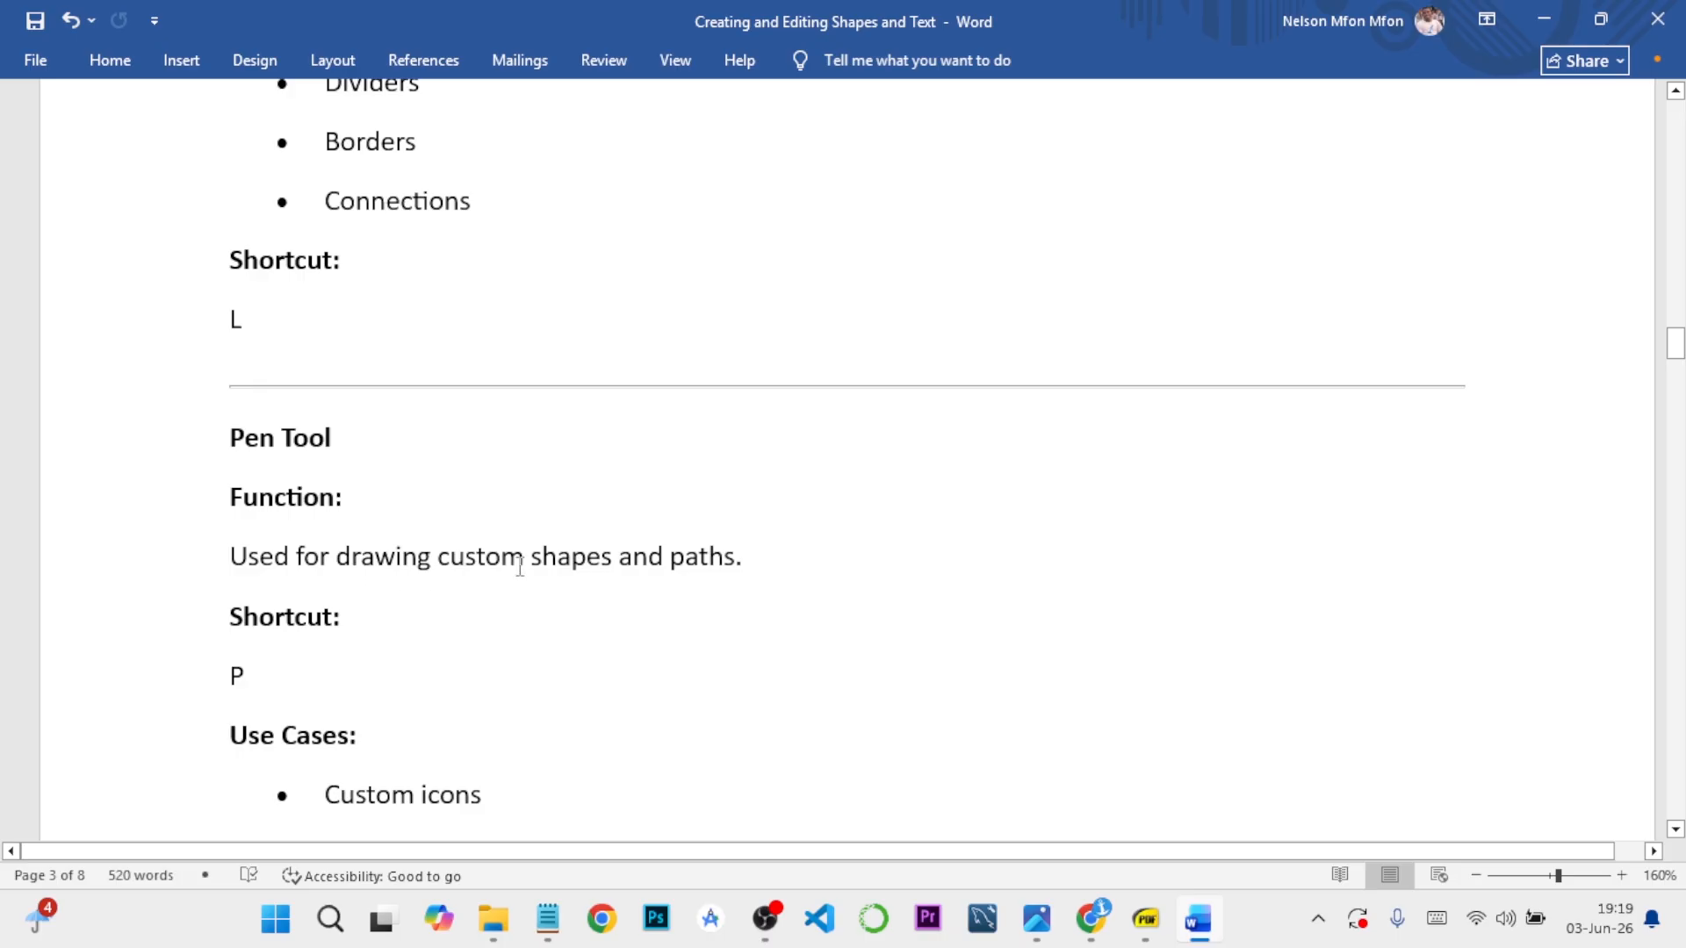
scroll(315, 627, "down", 2)
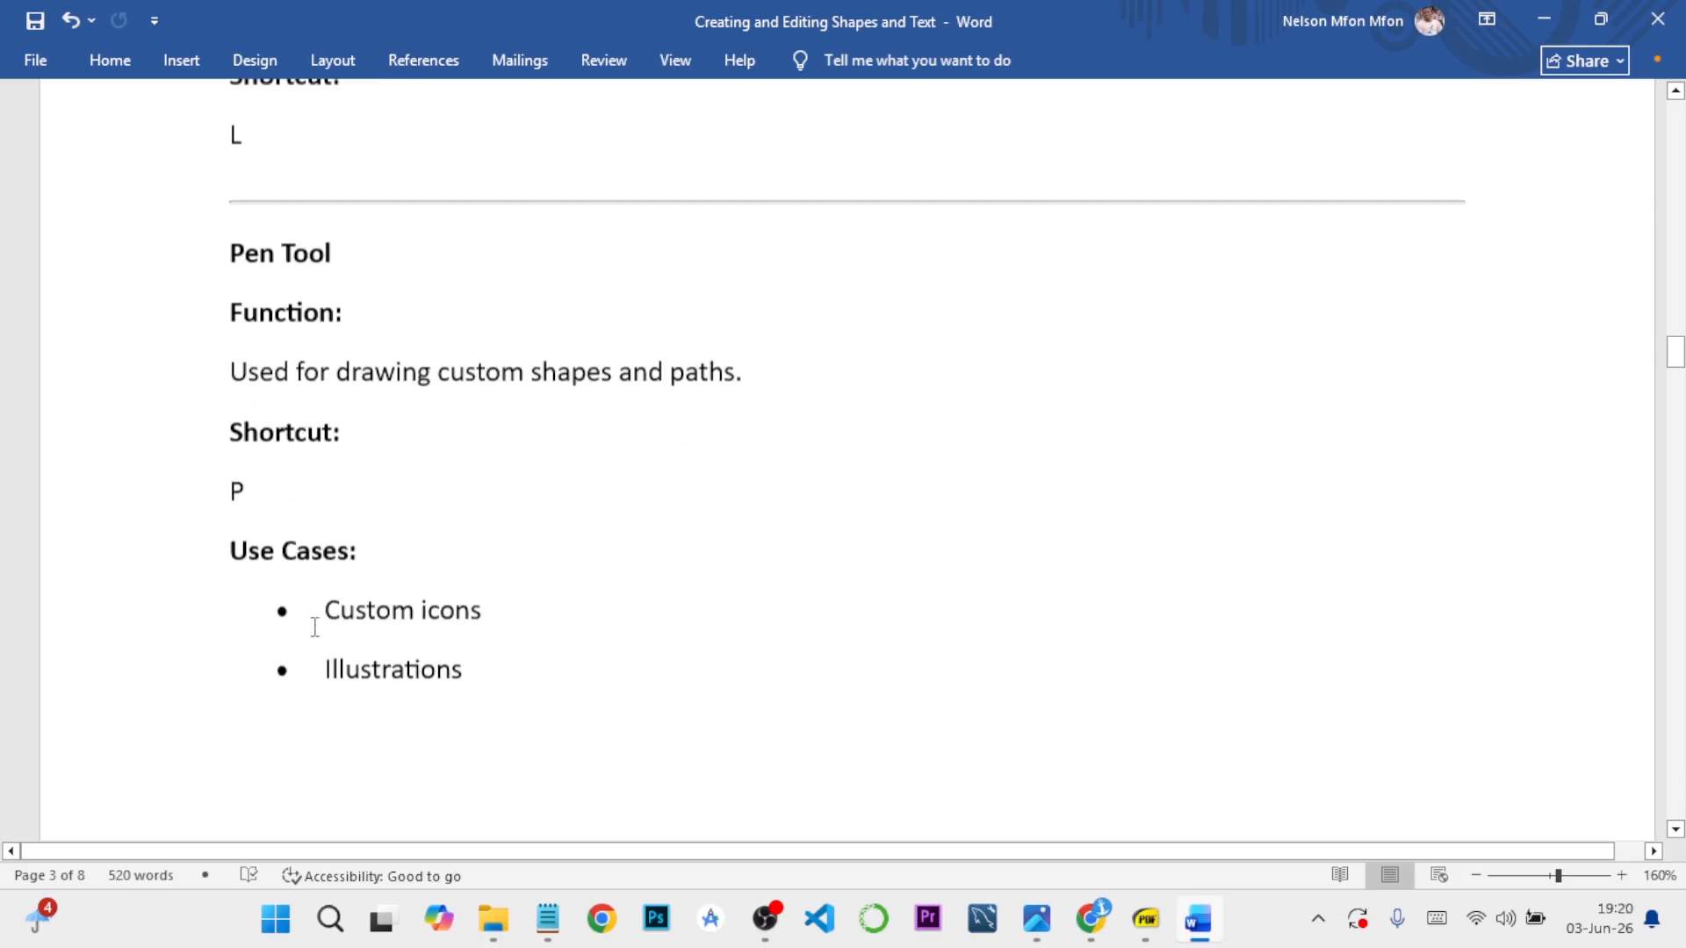
scroll(235, 599, "down", 8)
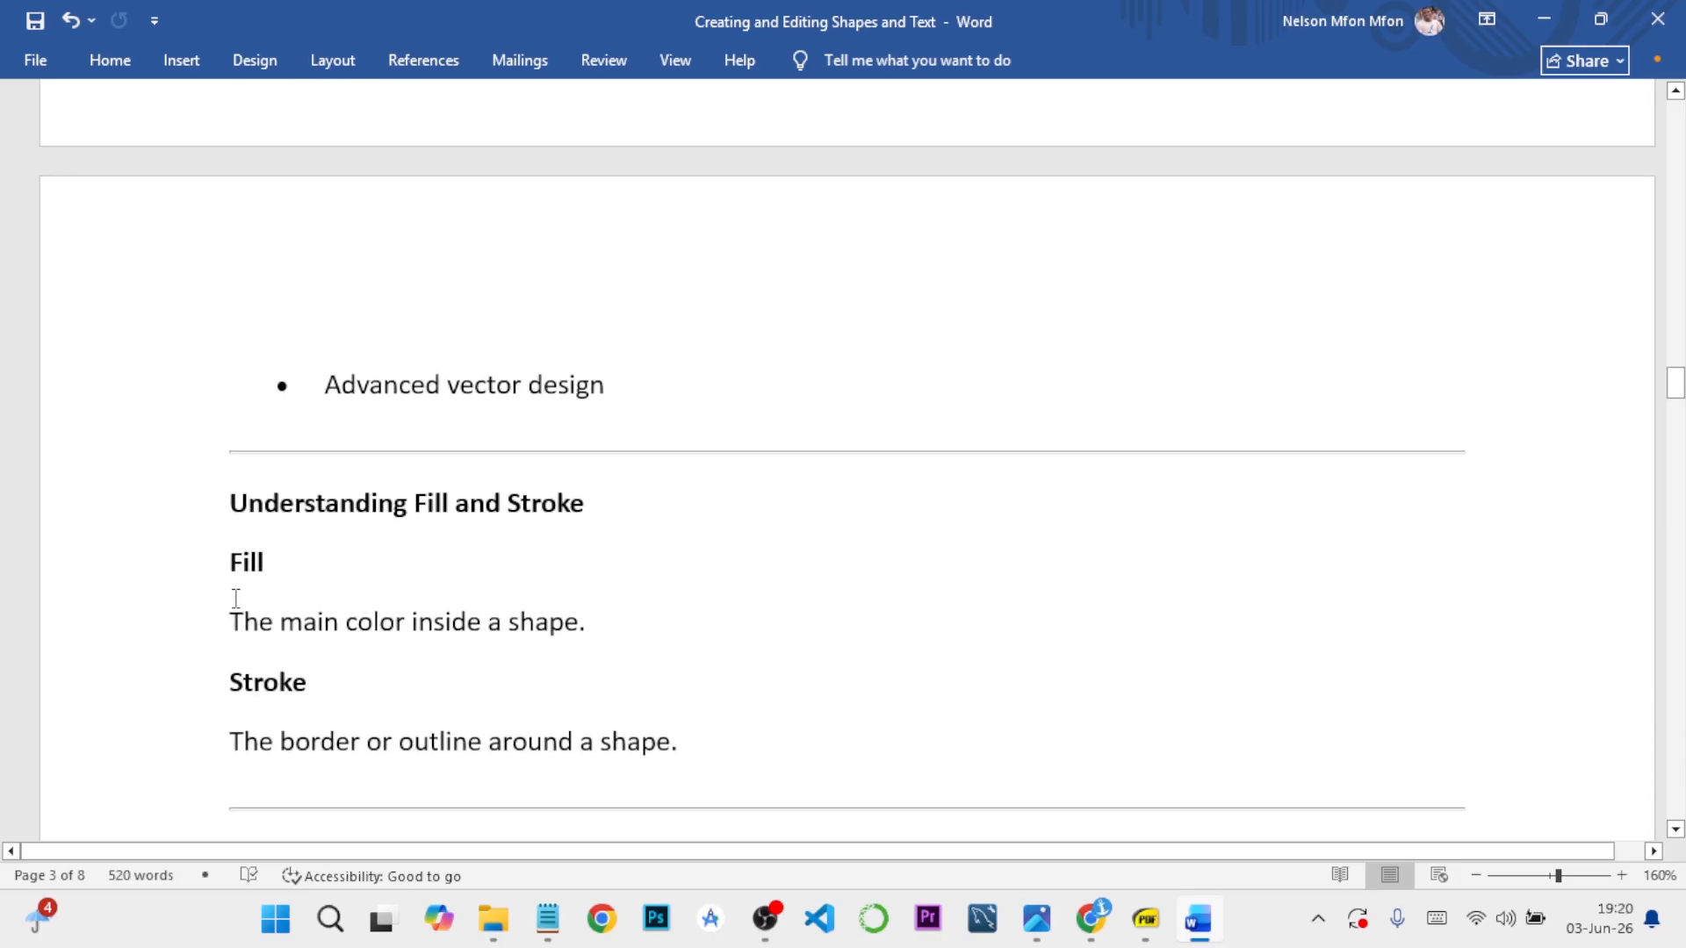
scroll(235, 598, "up", 20)
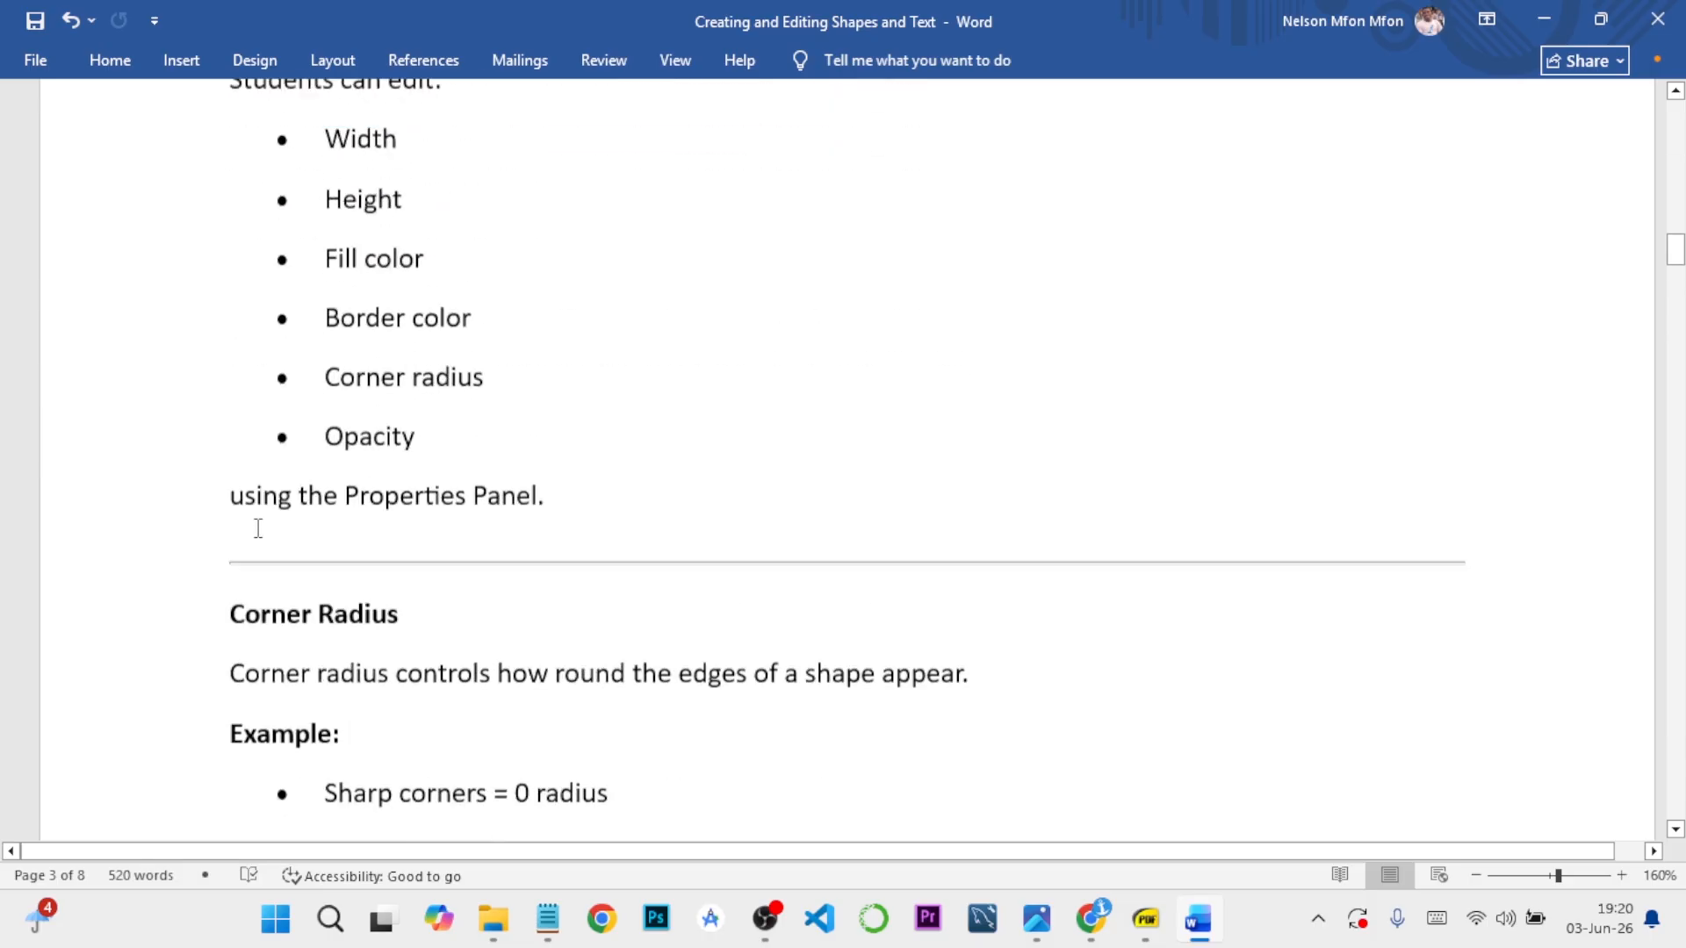
scroll(258, 527, "up", 15)
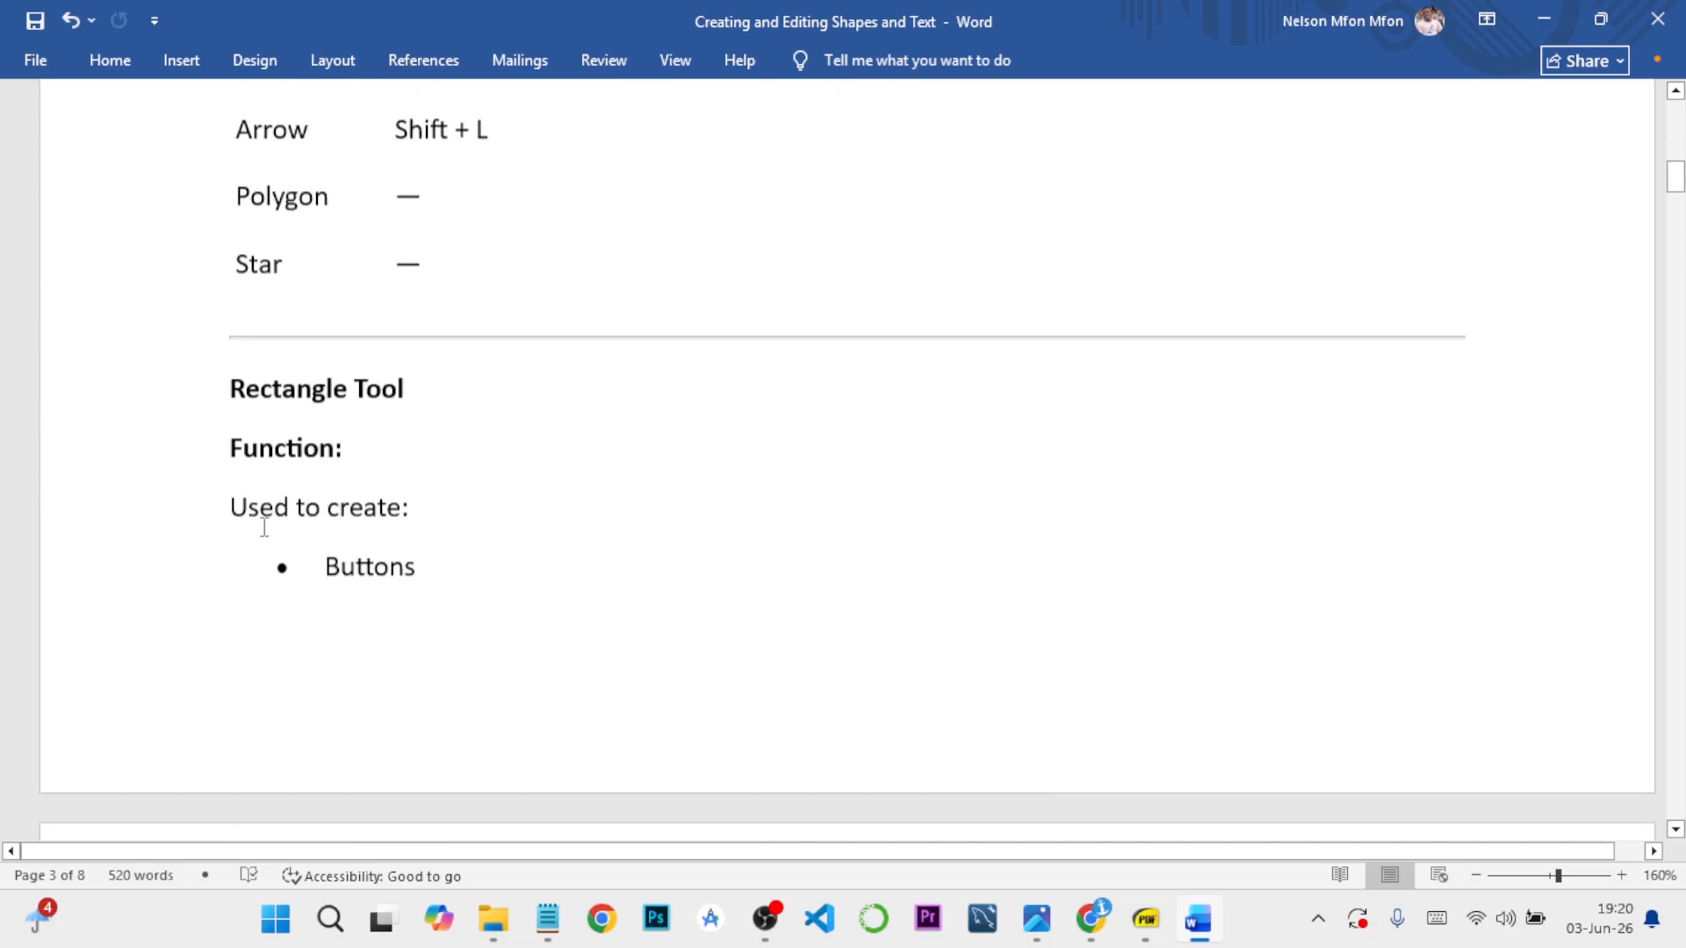
scroll(263, 526, "up", 2)
scroll(263, 527, "down", 2)
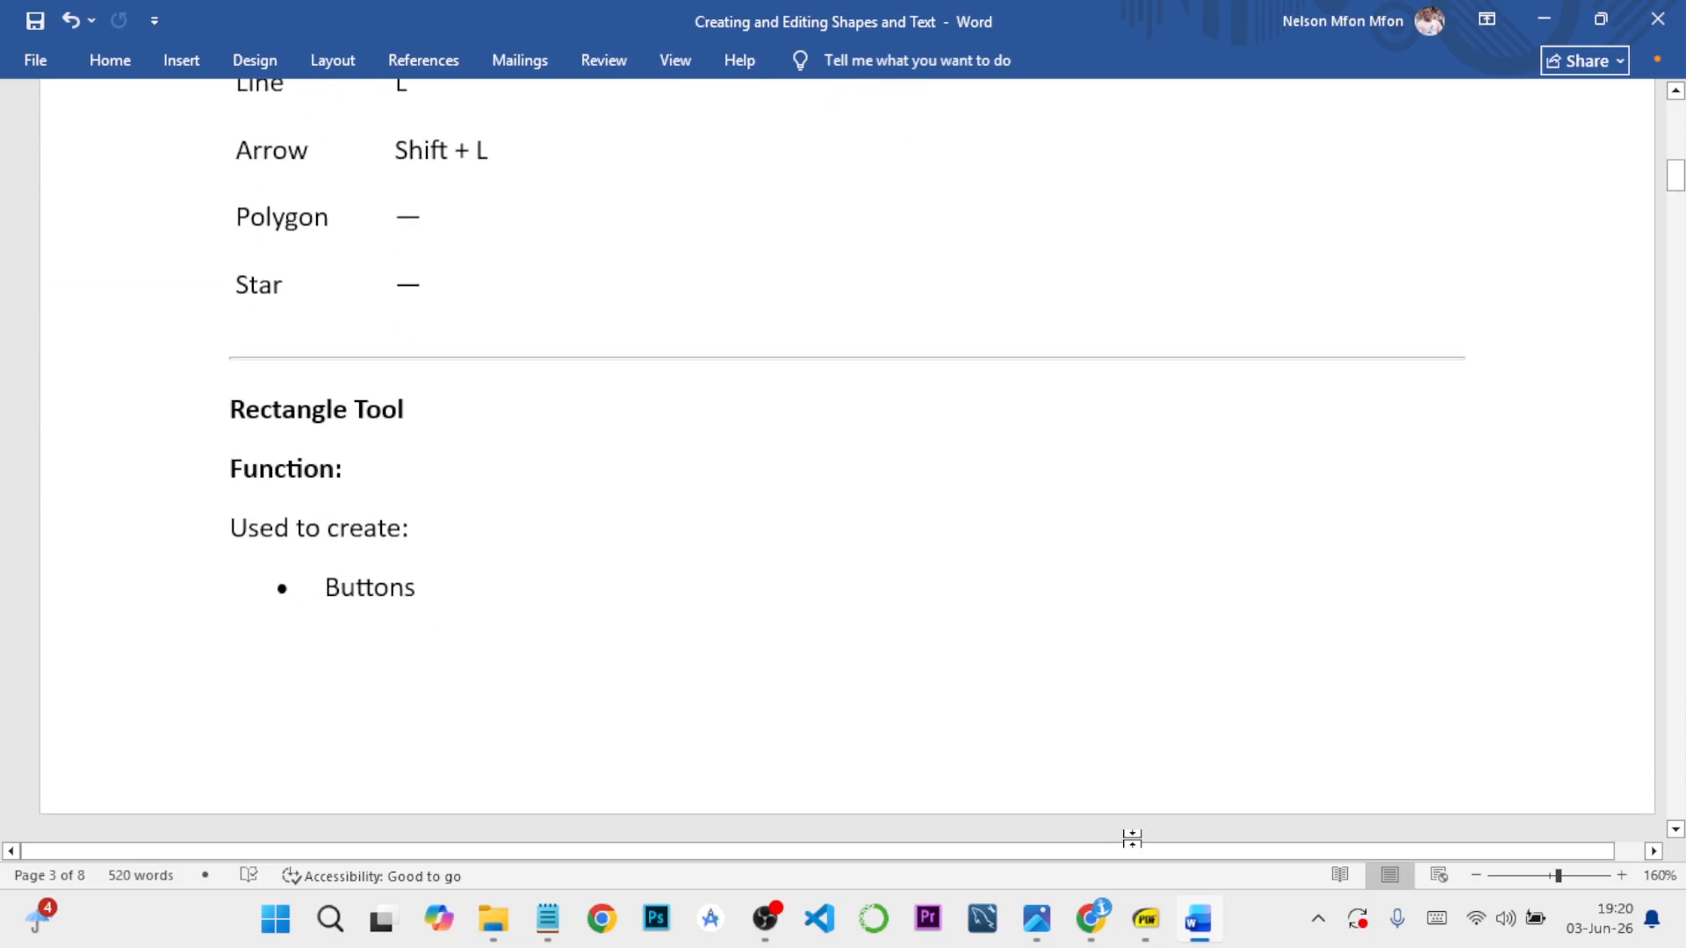
Switch to Figma in Chrome and open the Untitled design file from the drafts
left_click(1099, 922)
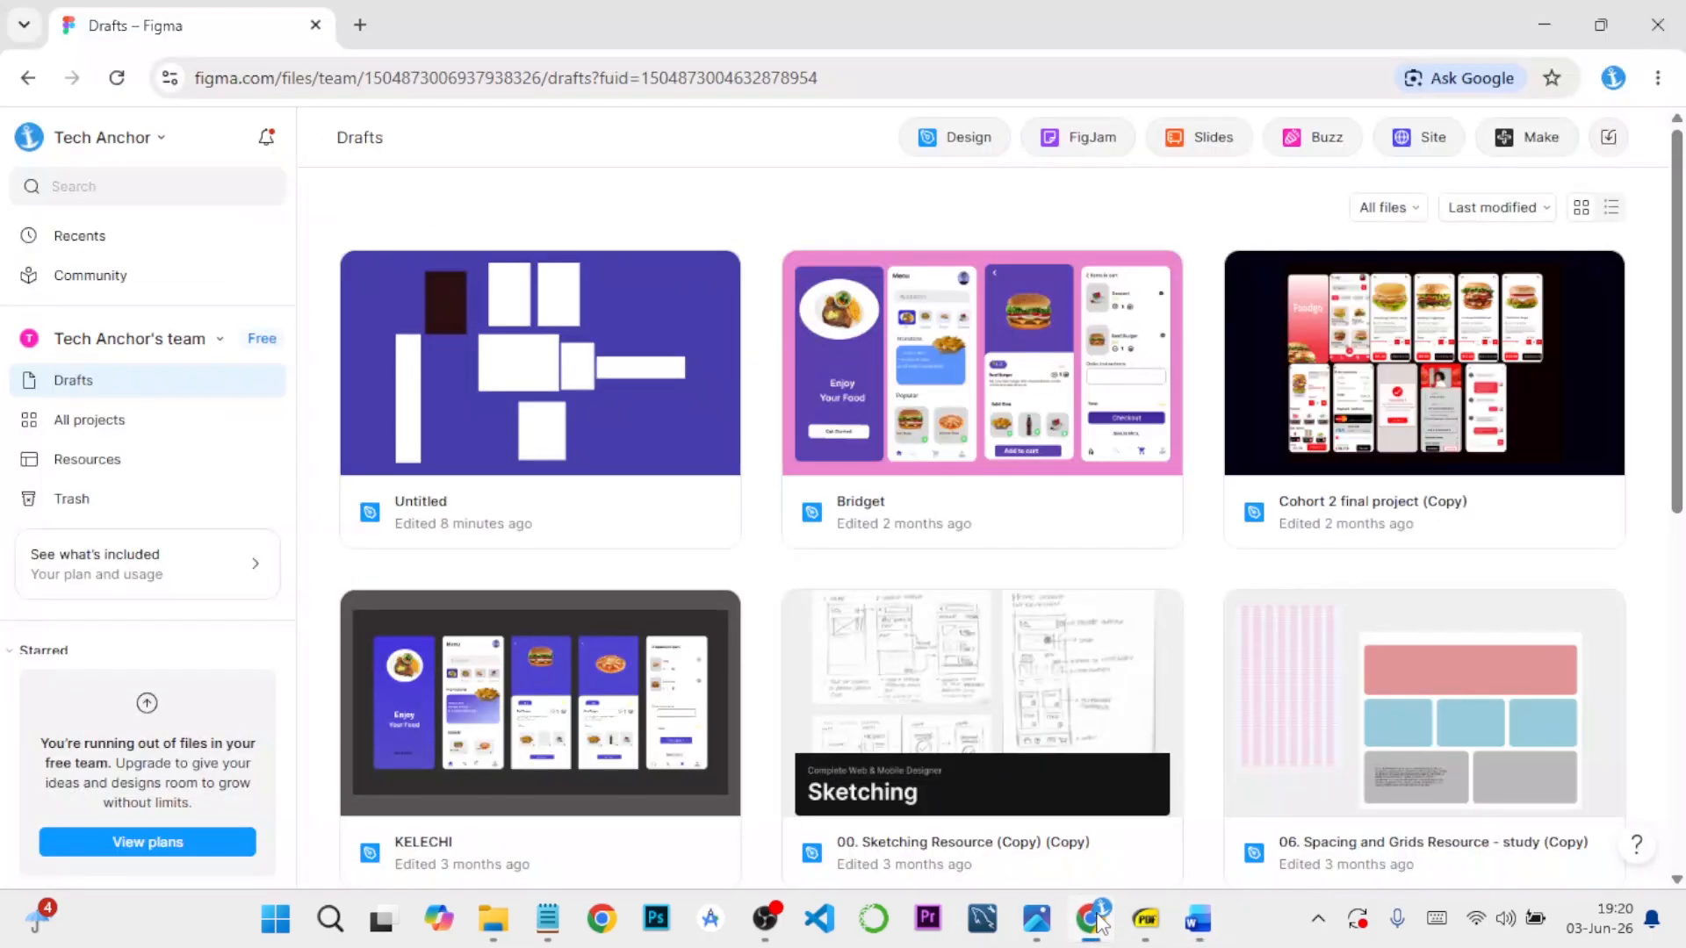
double_click(456, 508)
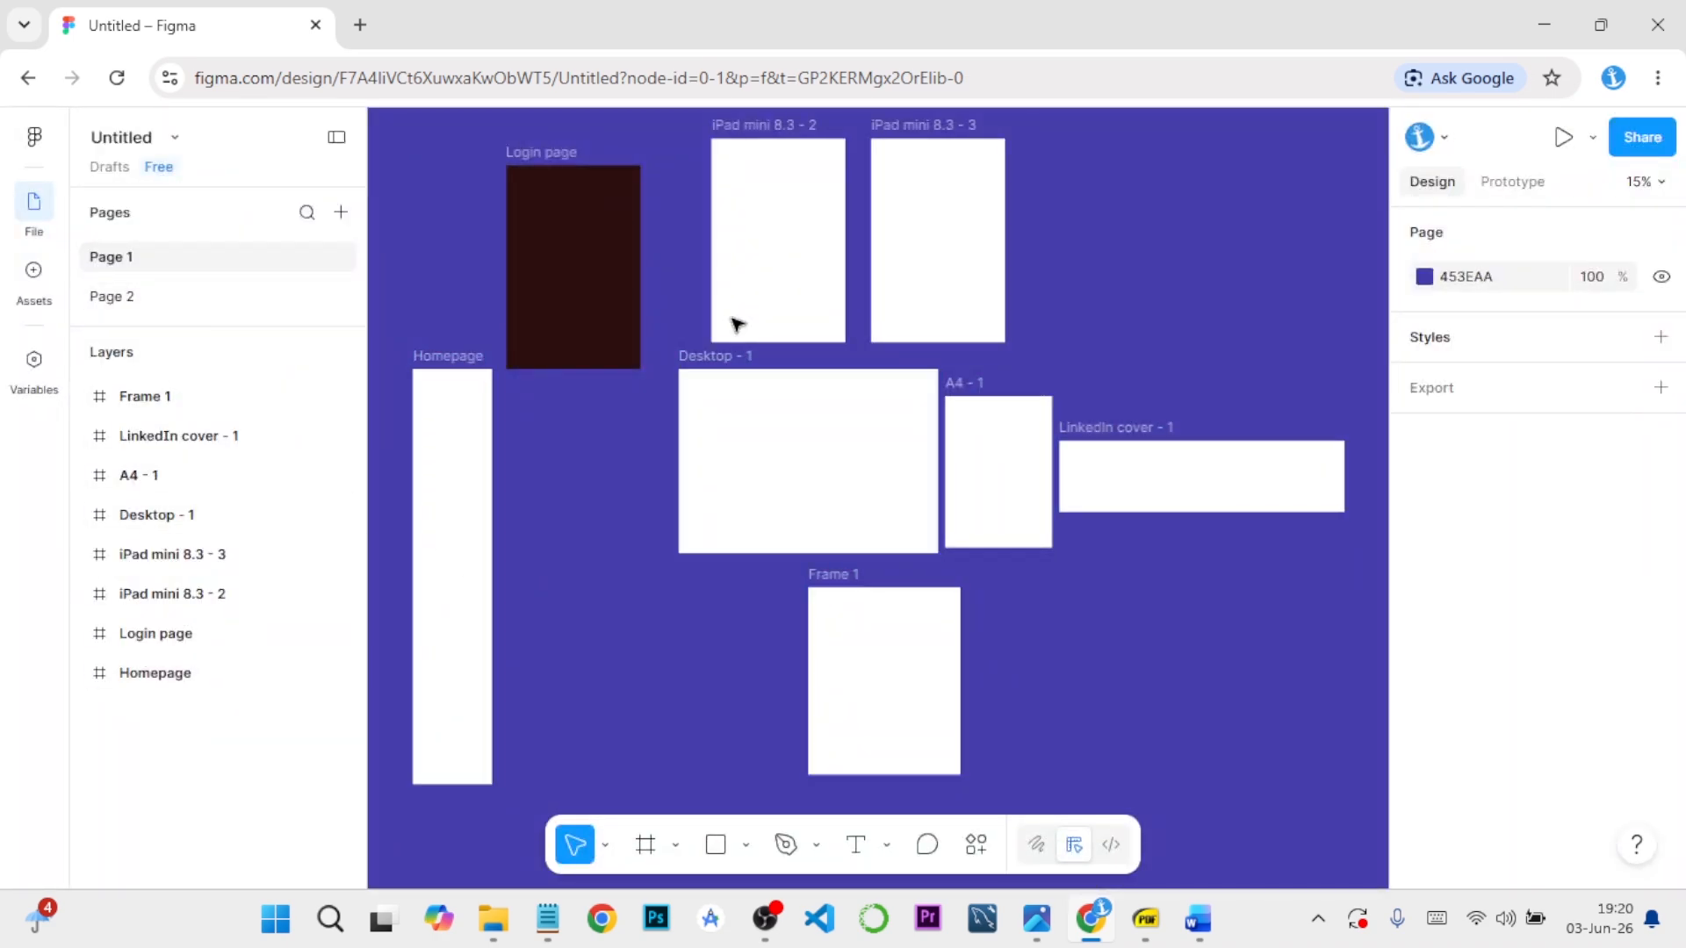
Change the background colour of Page 1 to the grey 848389
left_click(1429, 279)
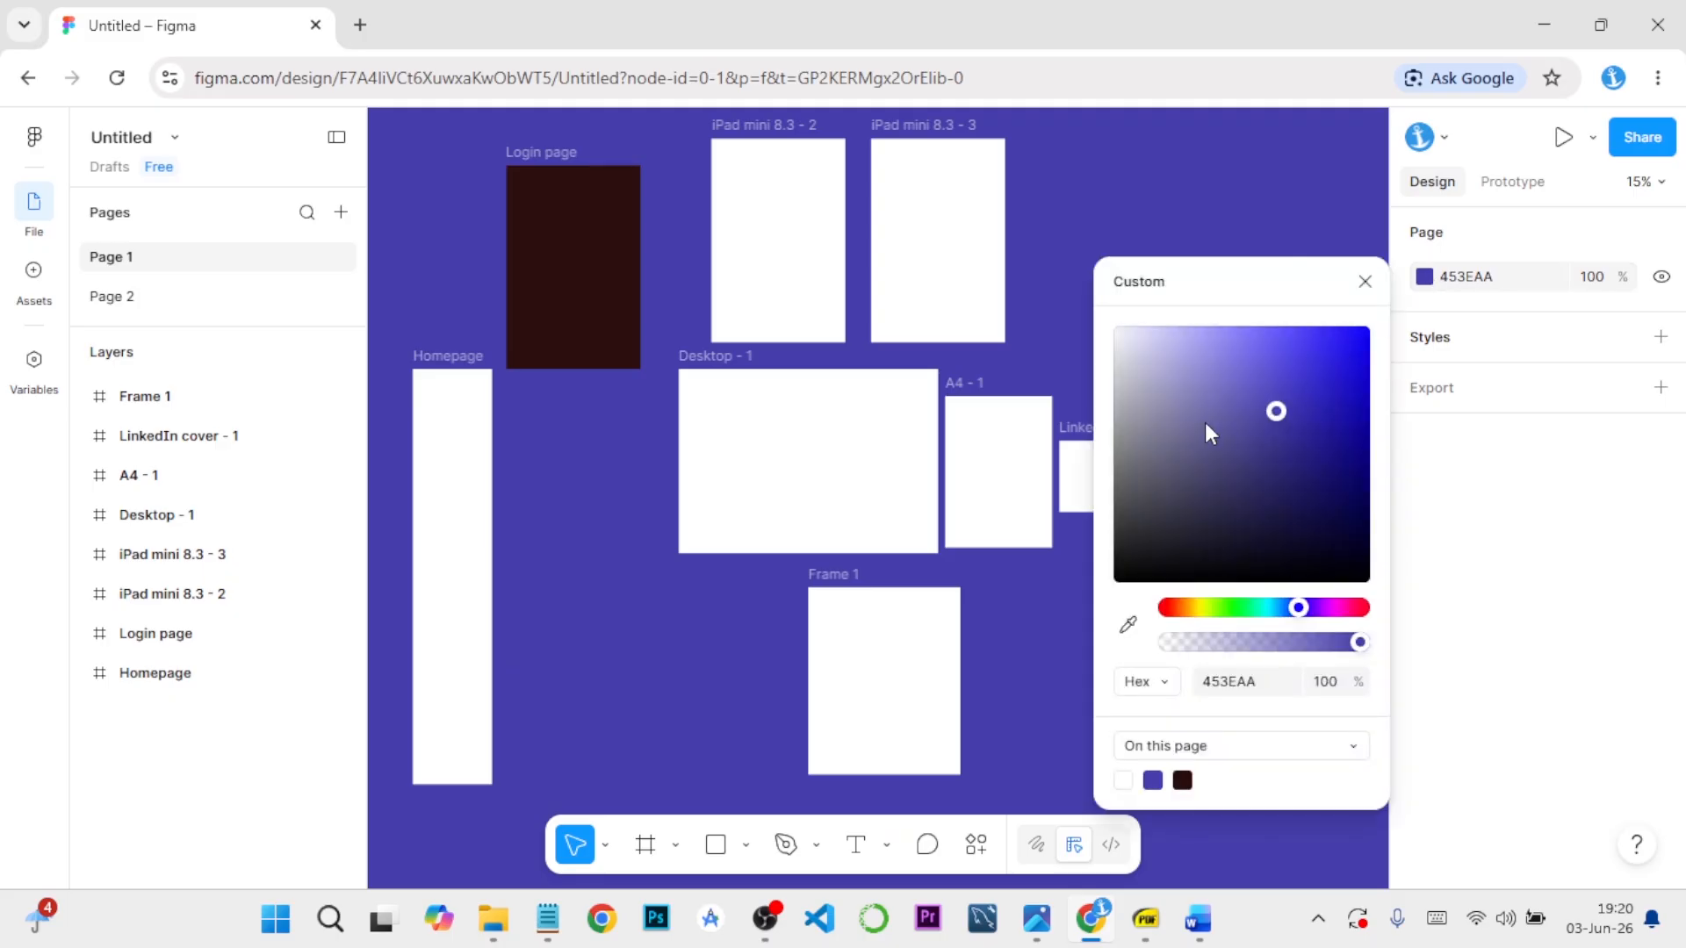
left_click(1136, 469)
left_click(1128, 529)
left_click(1124, 452)
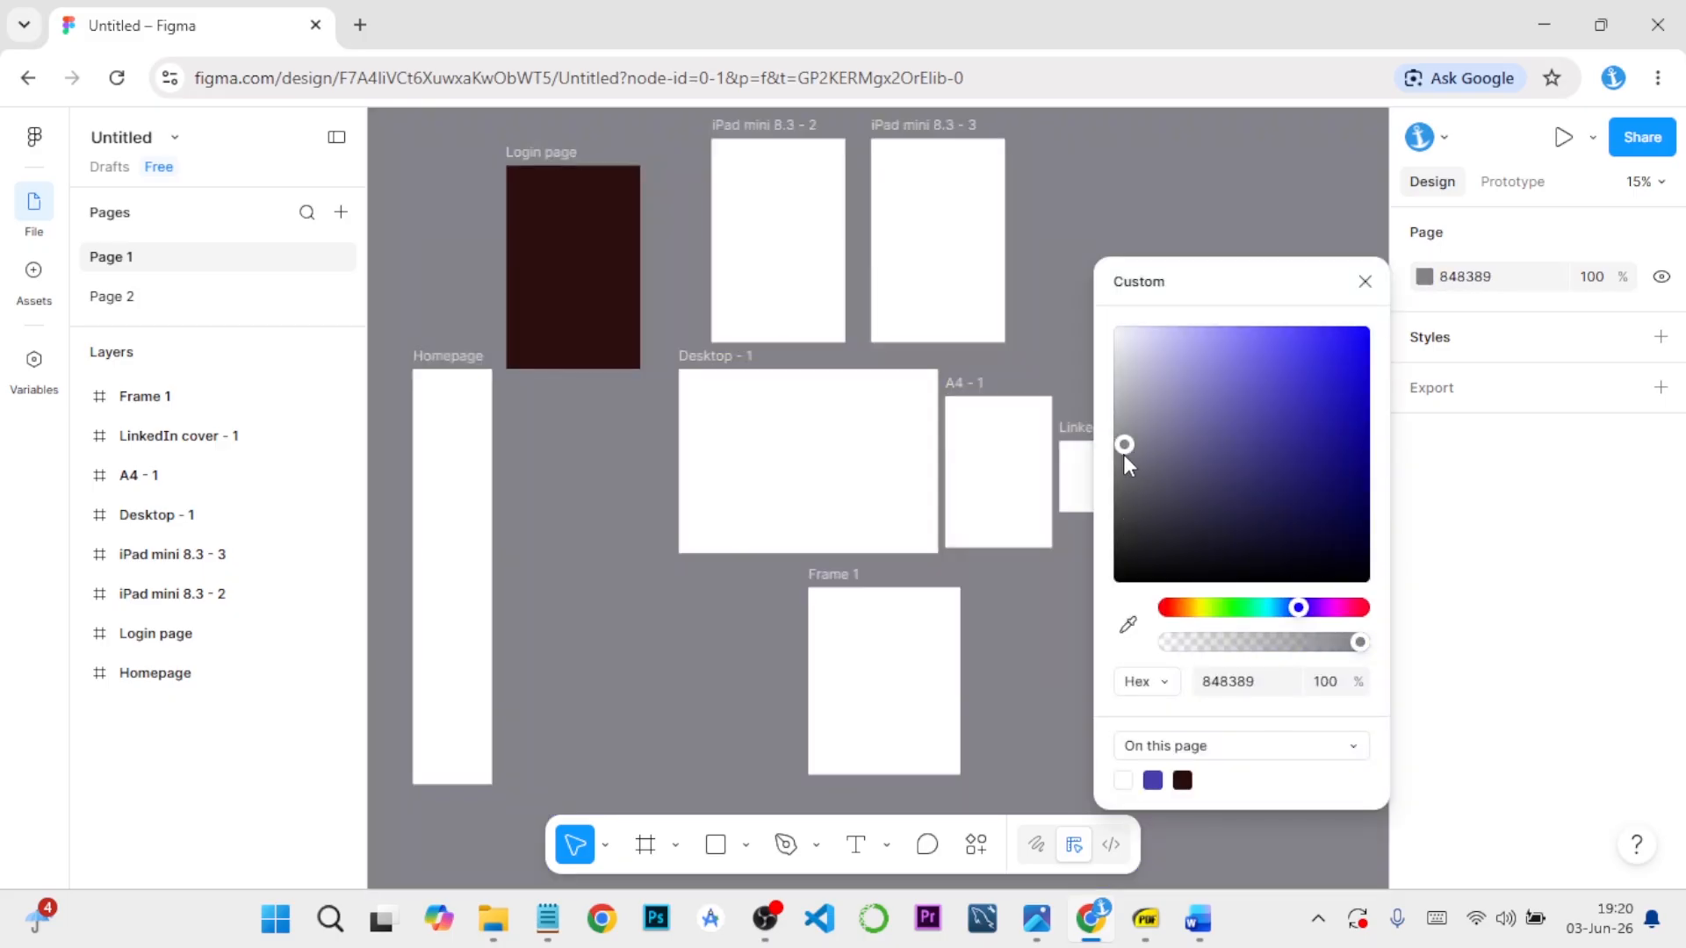
left_click(567, 503)
Open Page 2 and set its background colour to the light grey DADAE2
left_click(150, 302)
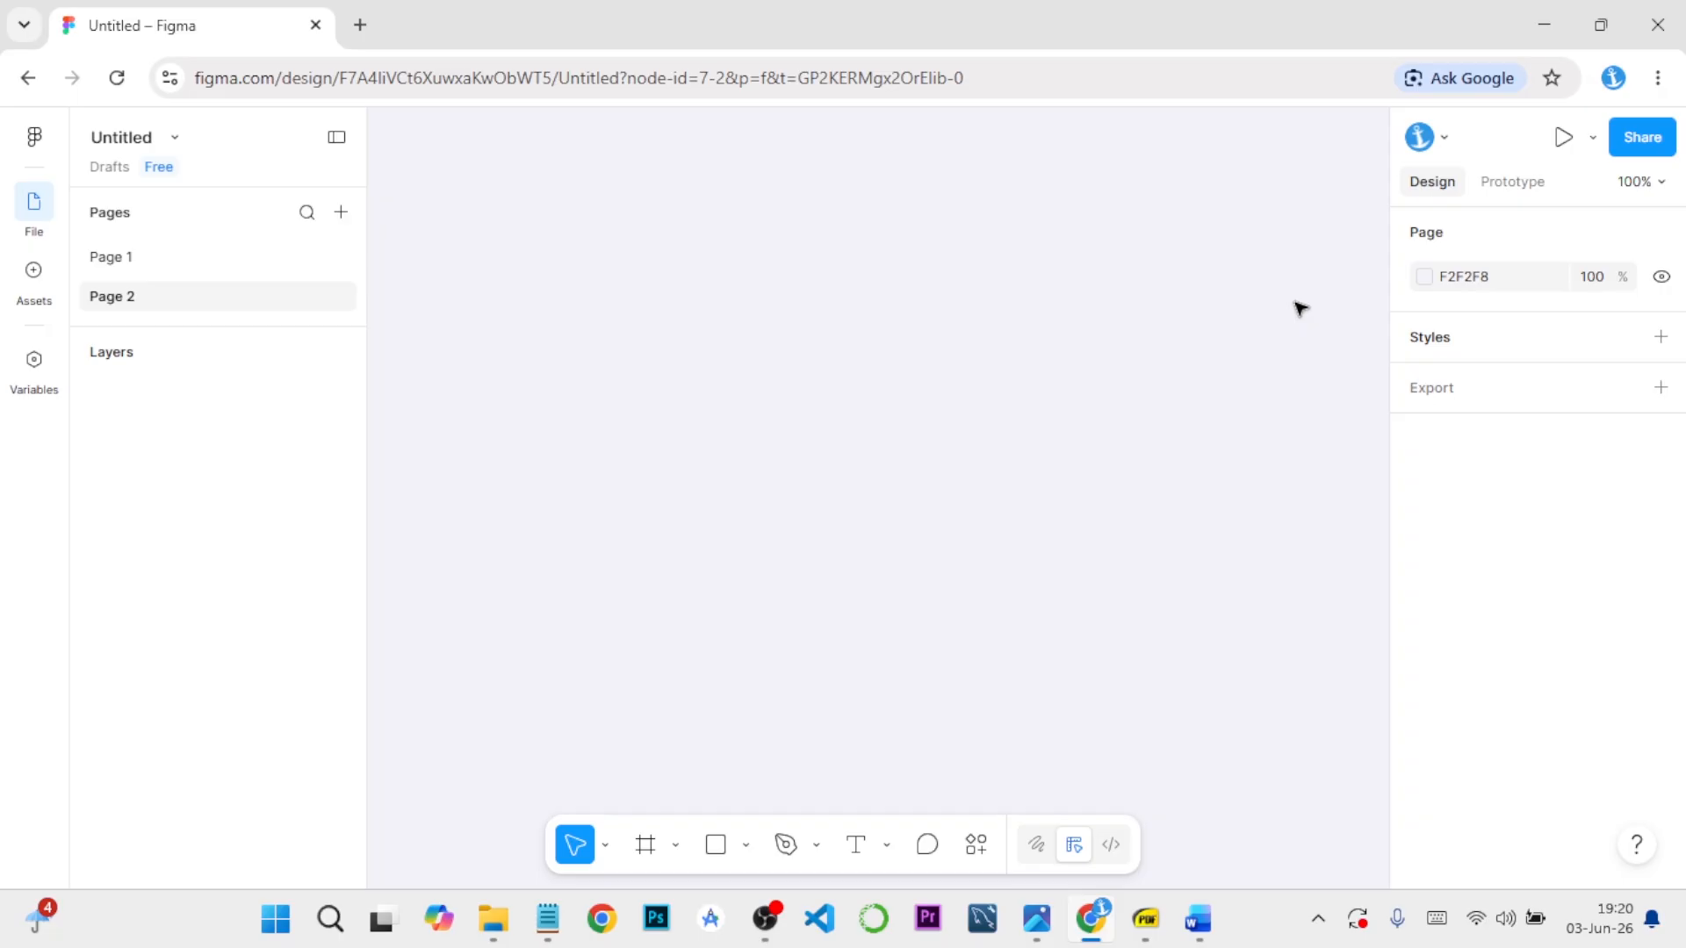
left_click(1424, 277)
left_click(1120, 406)
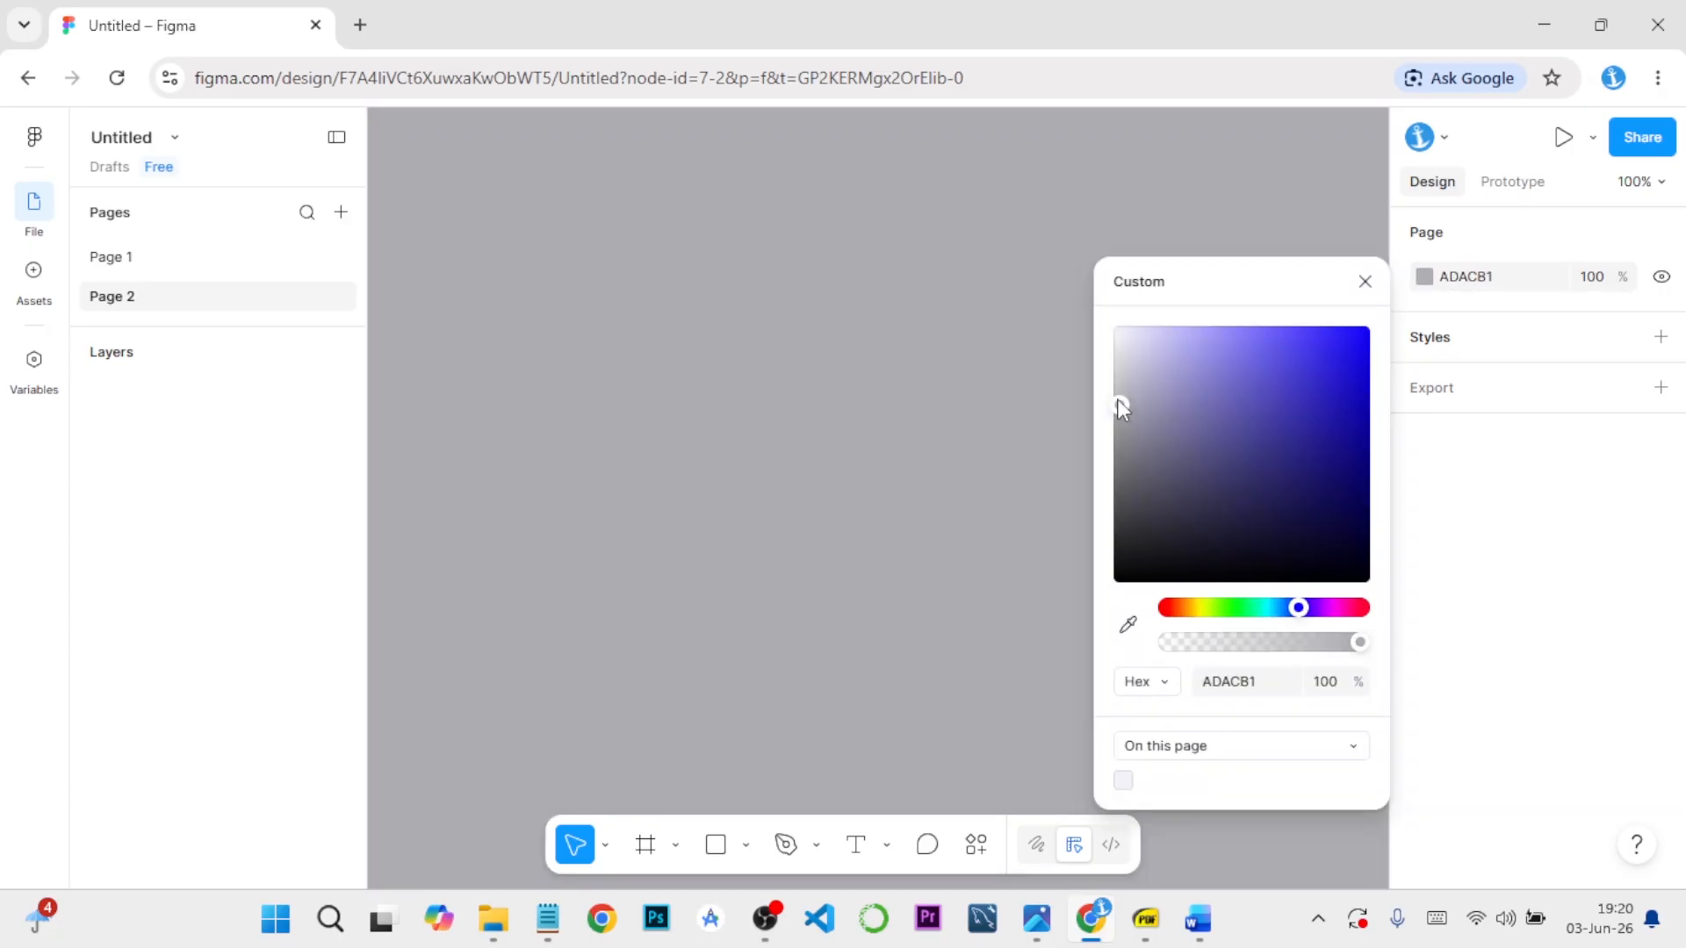
left_click(1121, 356)
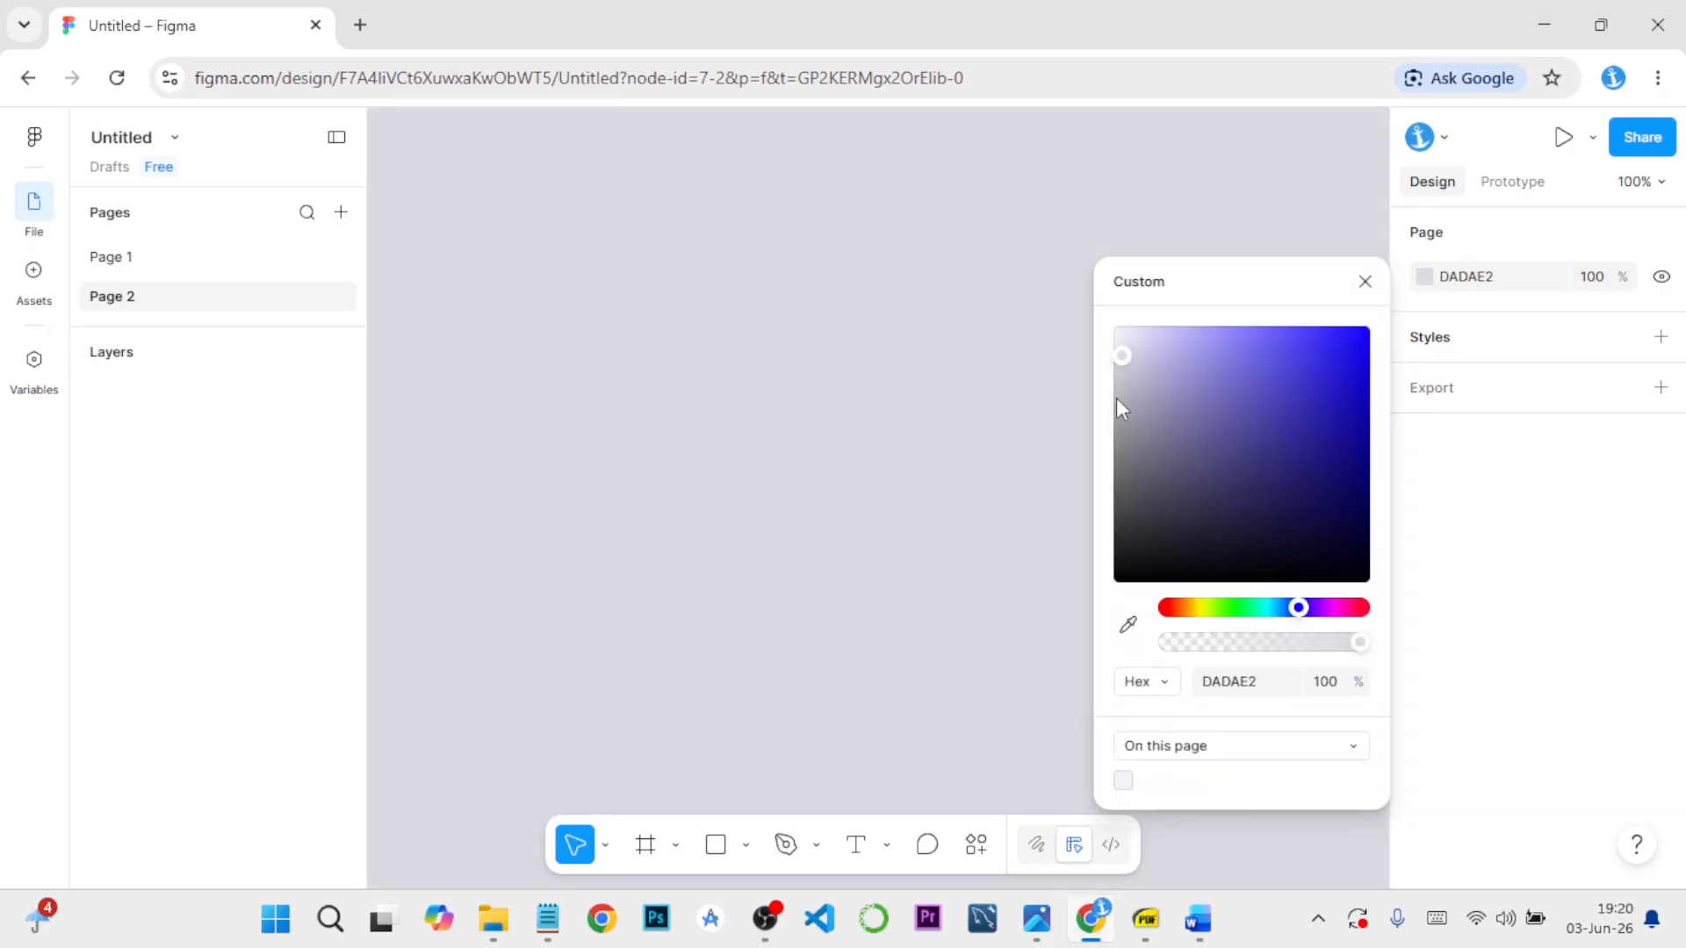
left_click(755, 442)
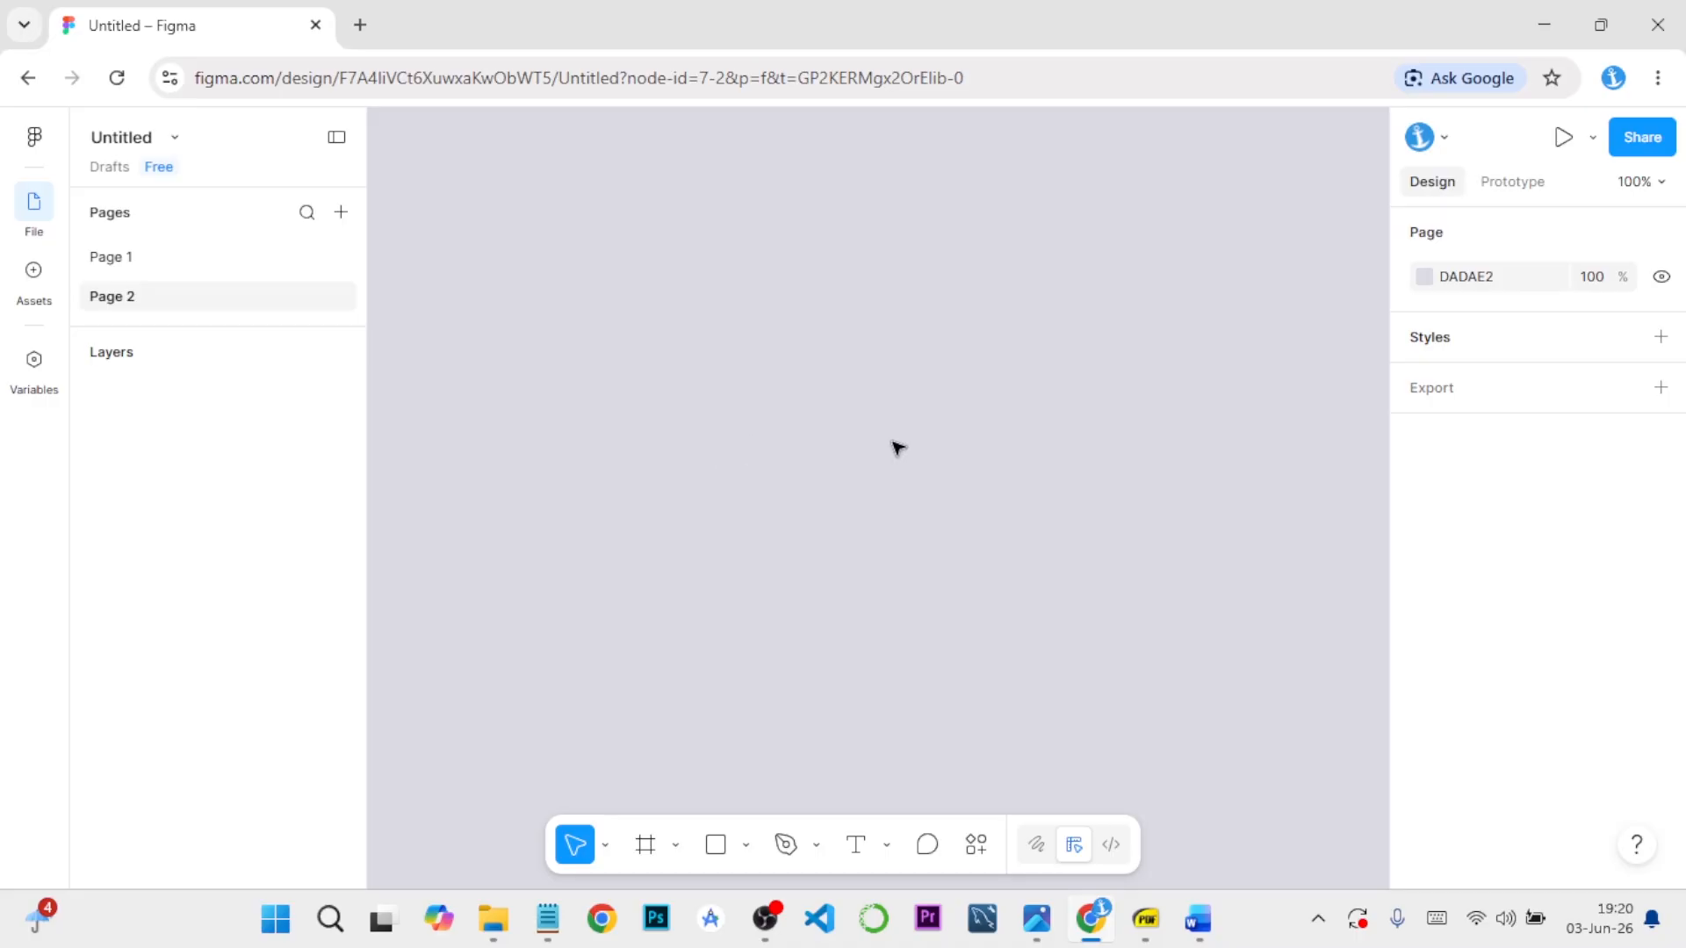
Add a 1440 × 1024 frame to Page 2 from the Desktop frame preset
left_click(646, 846)
left_click(1415, 361)
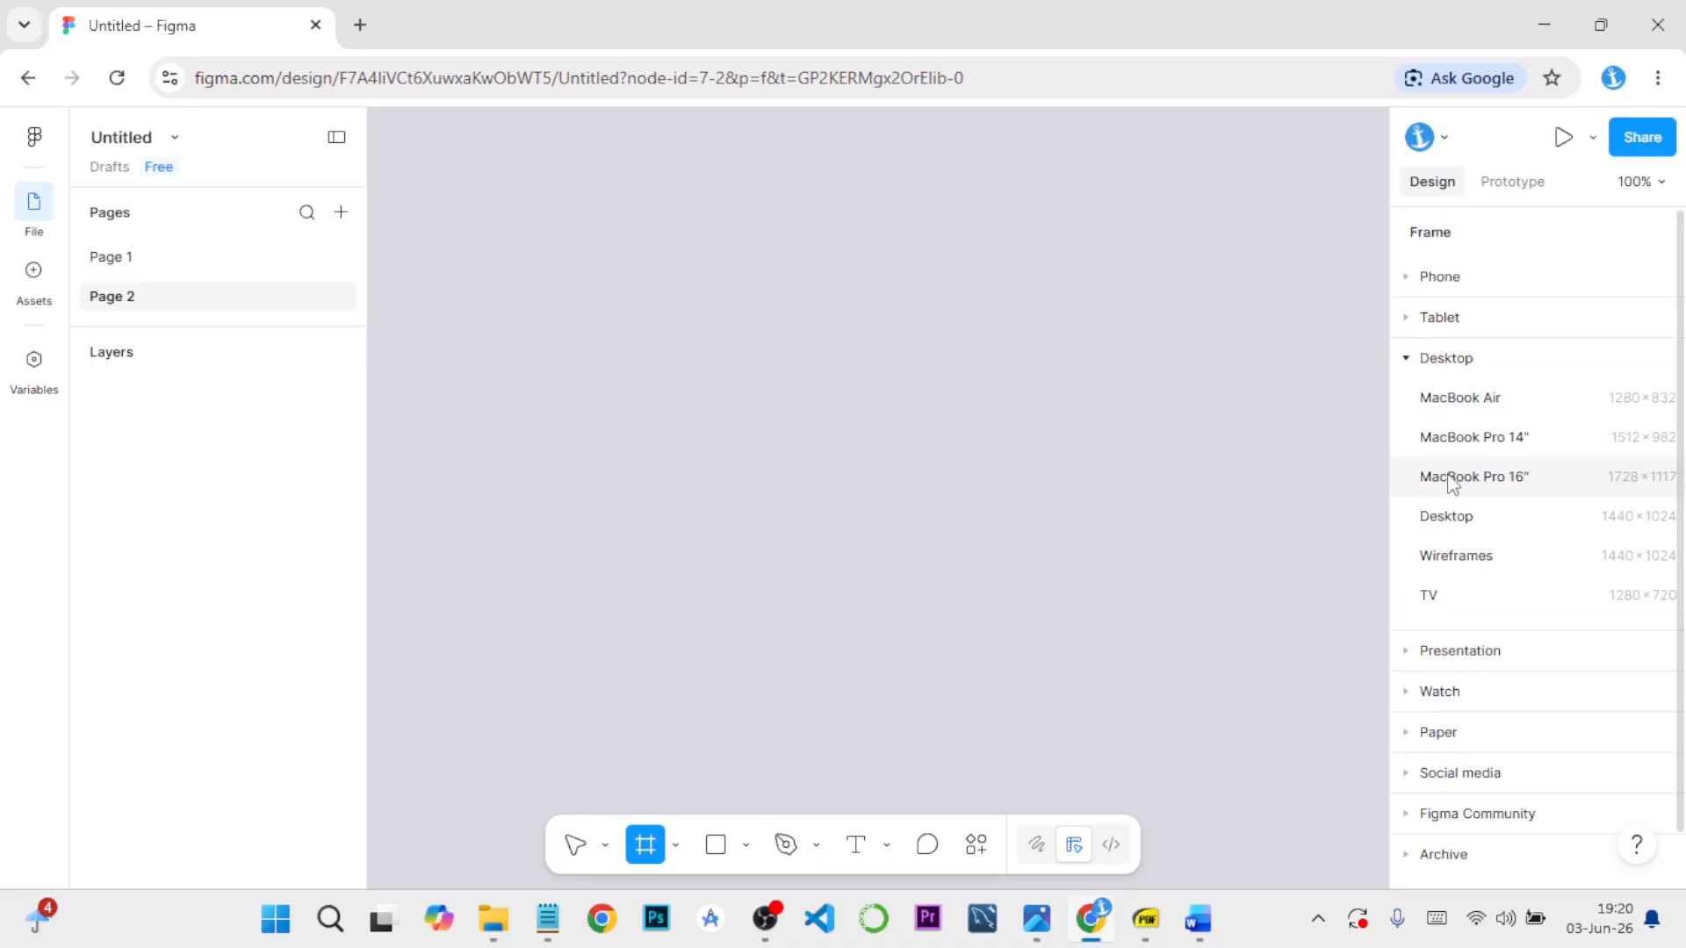
left_click(1463, 520)
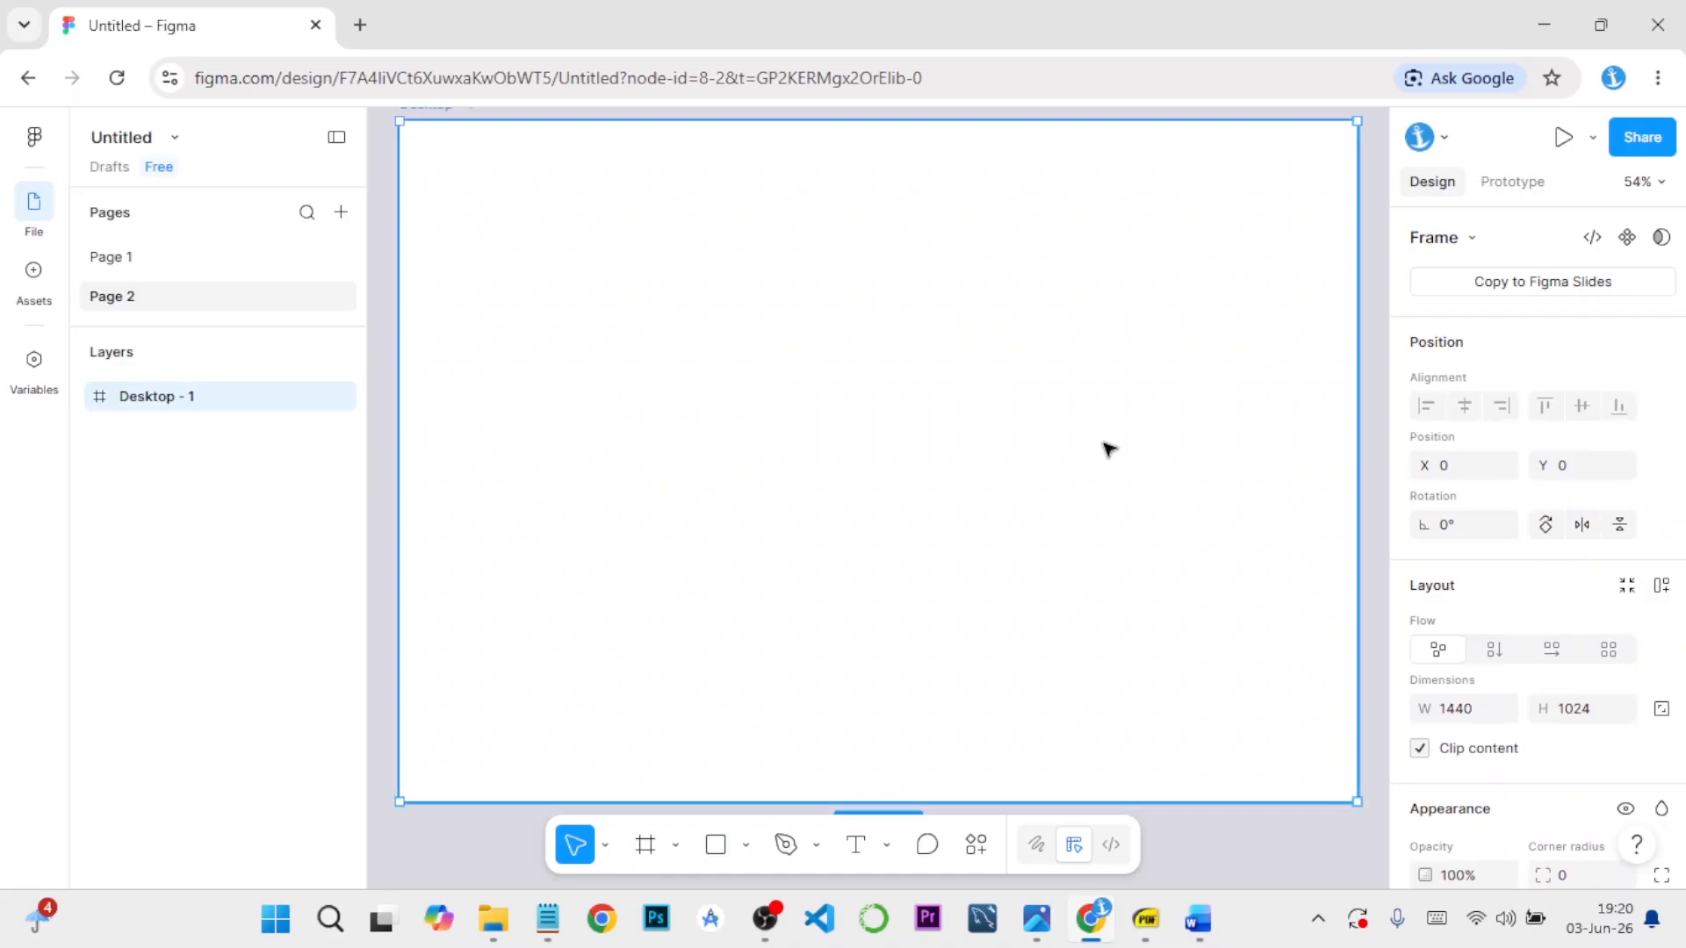
scroll(1109, 449, "down", 1)
scroll(1108, 450, "down", 1)
left_click(1345, 453)
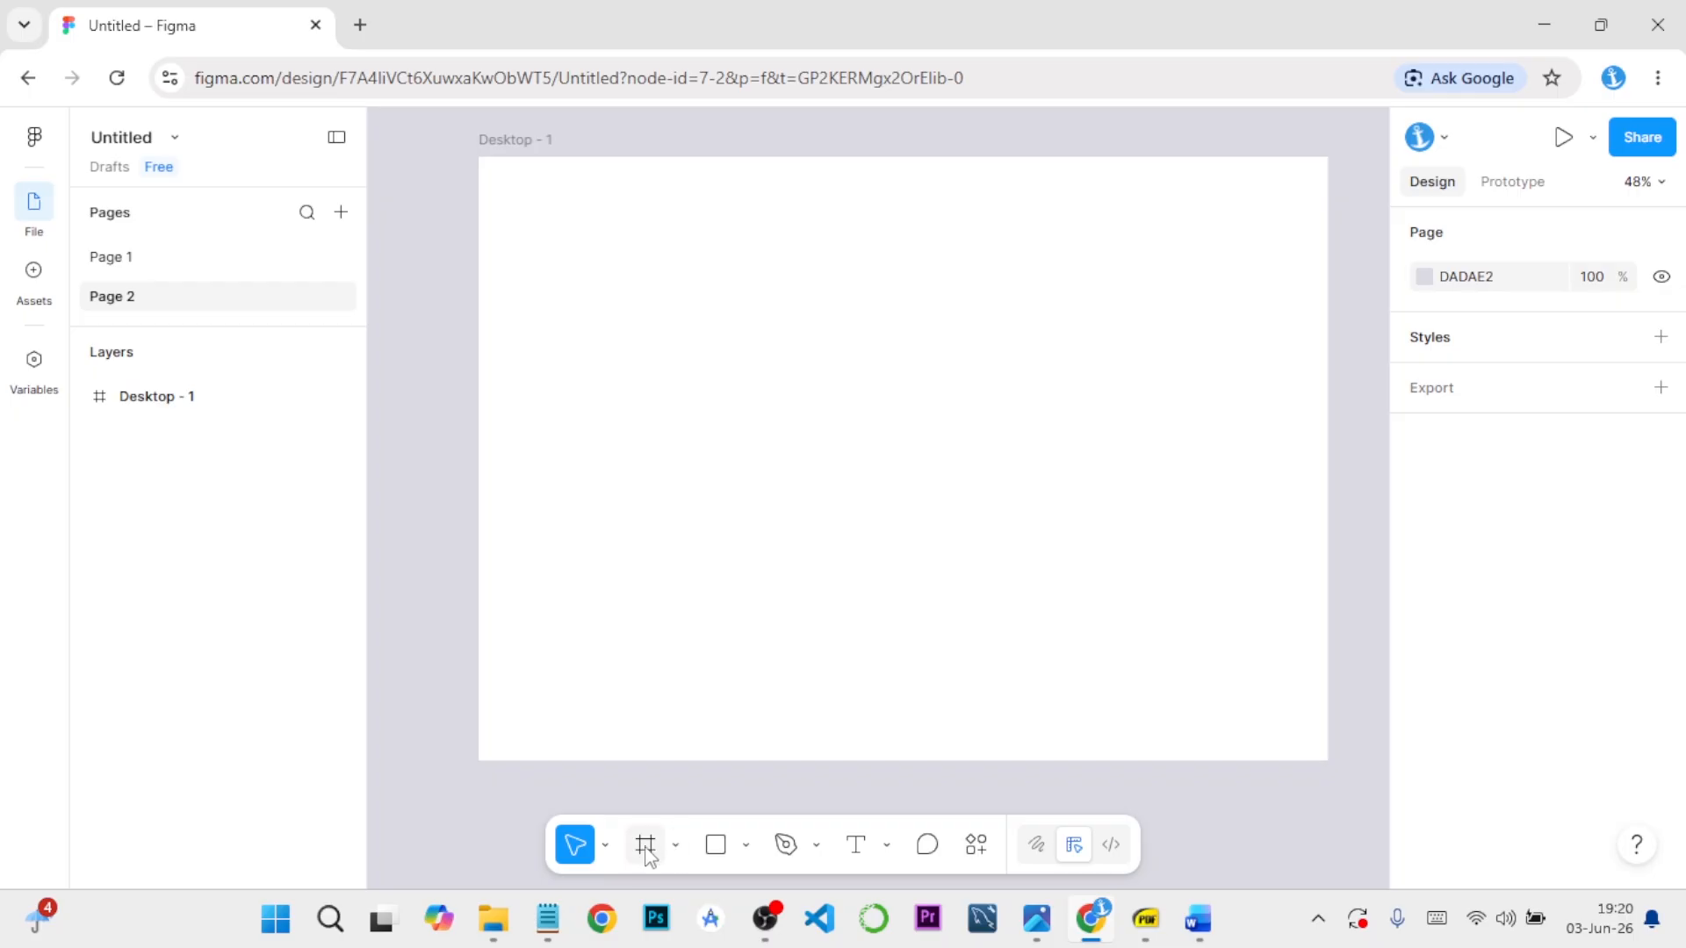
Draw a rectangle about 498 × 144 near the upper-left corner of the desktop frame
left_click(746, 848)
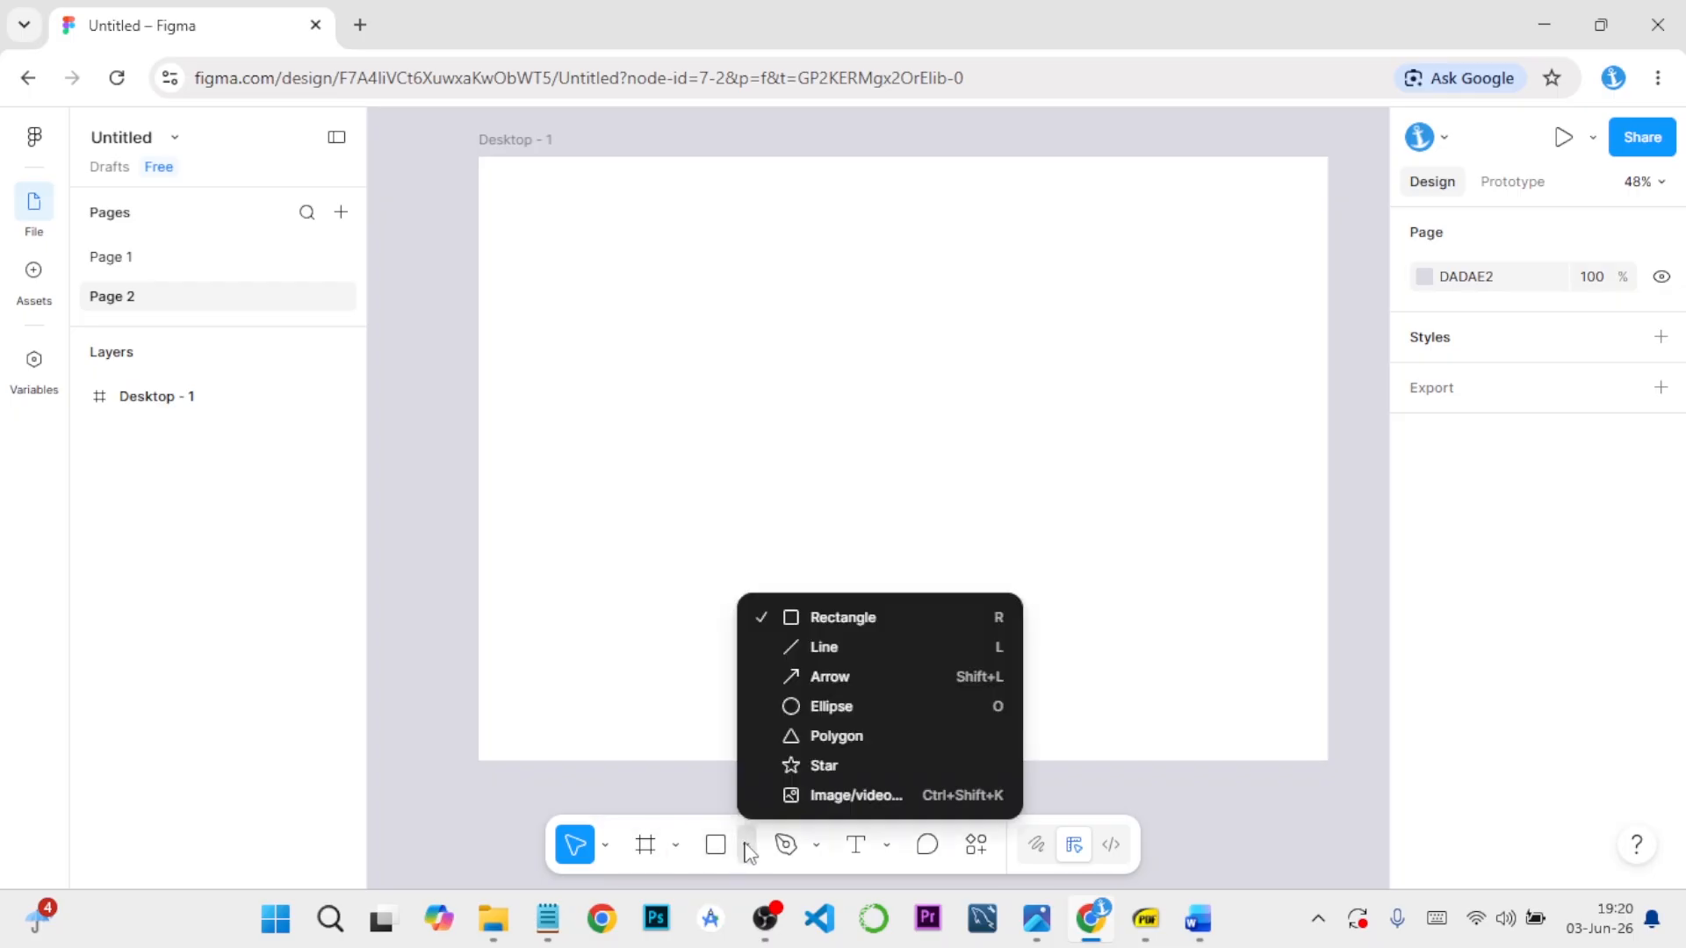
left_click(830, 617)
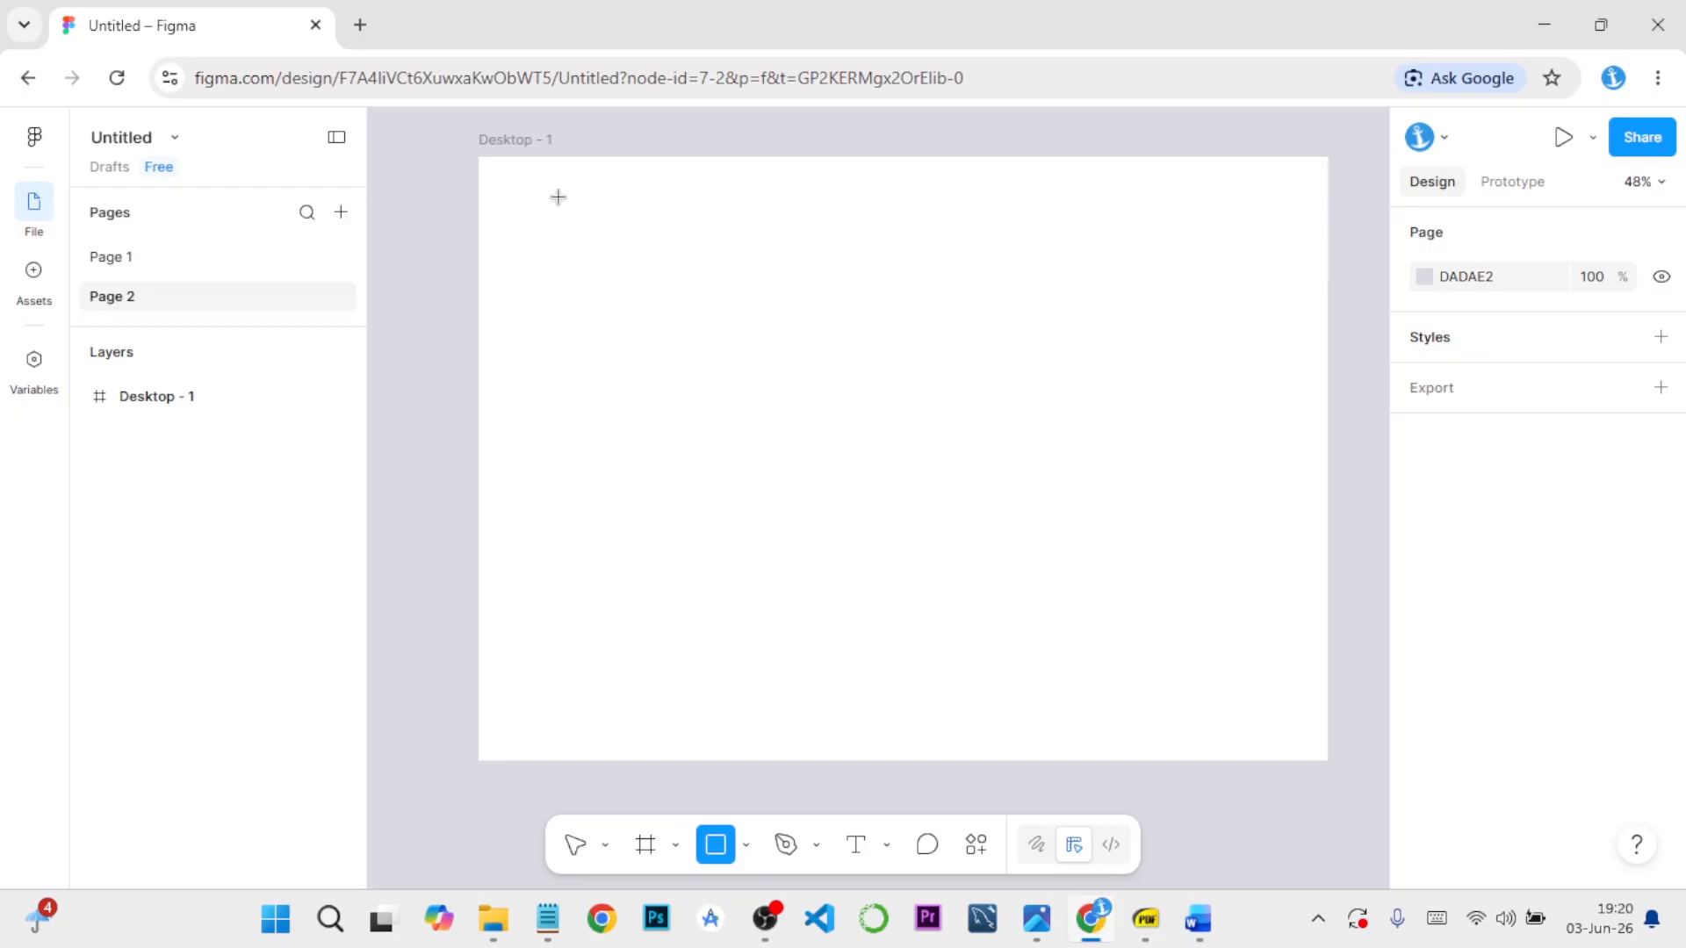
mouse_move(524, 176)
left_mouse_down()
mouse_move(632, 237)
mouse_move(750, 269)
mouse_move(819, 261)
left_mouse_up()
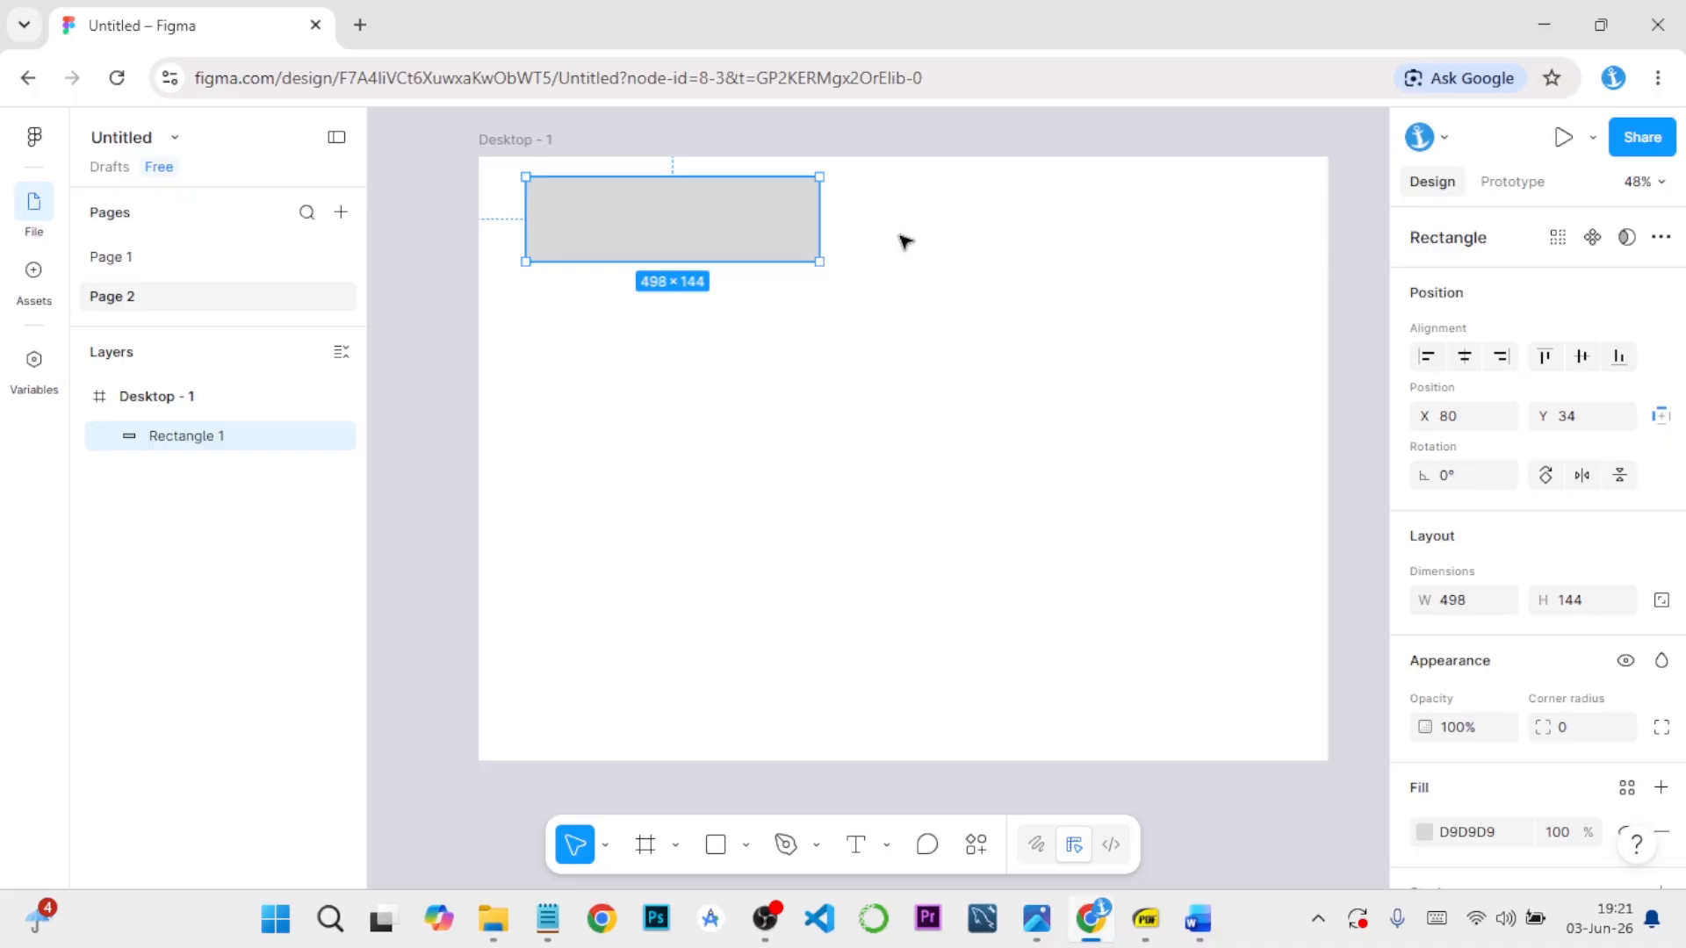
left_click(903, 243)
Draw a straight horizontal line about 653 long below the rectangle and set its stroke weight to 5
left_click(747, 848)
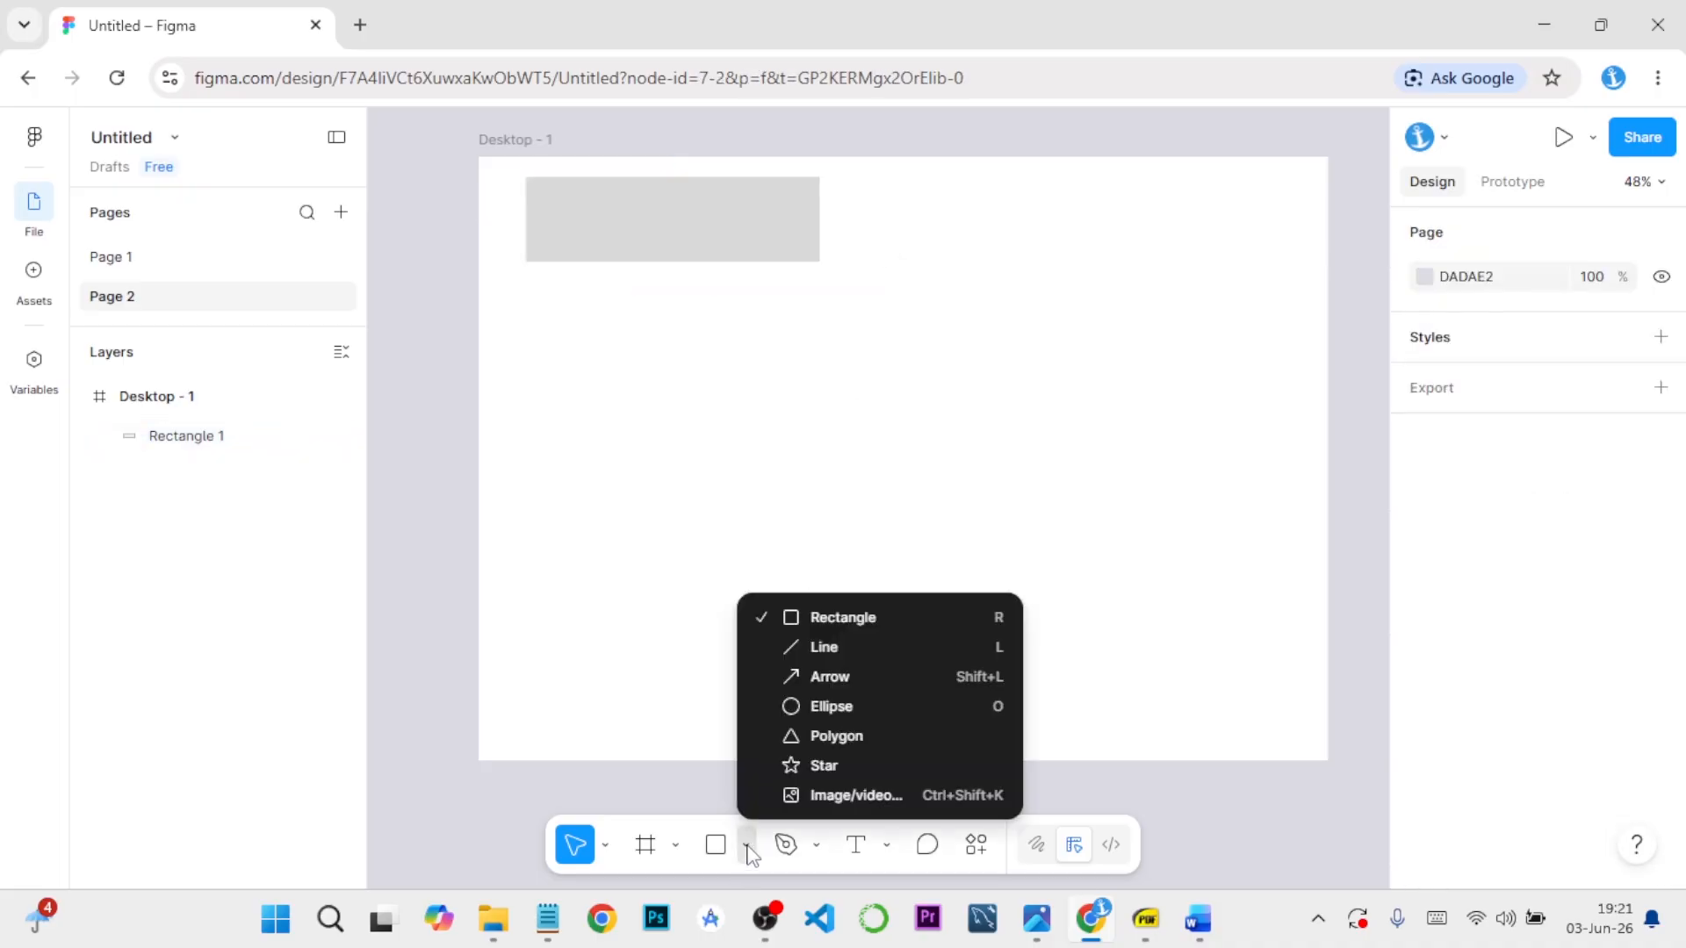
left_click(816, 650)
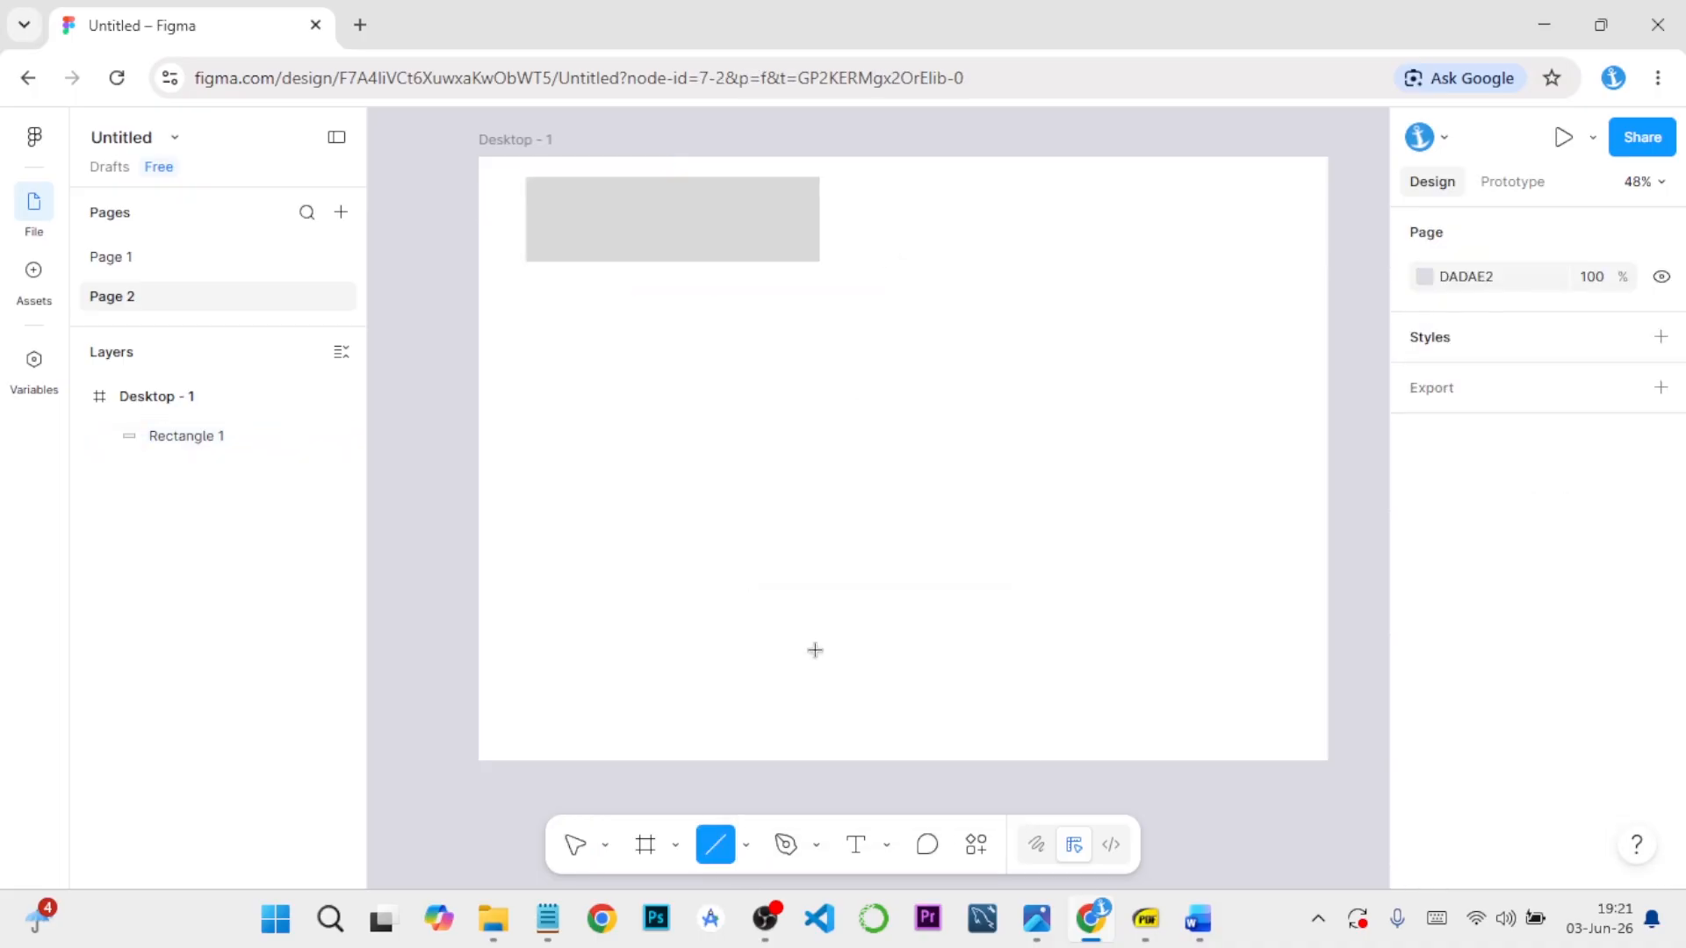
left_click_drag(528, 336, 914, 330)
key("shift")
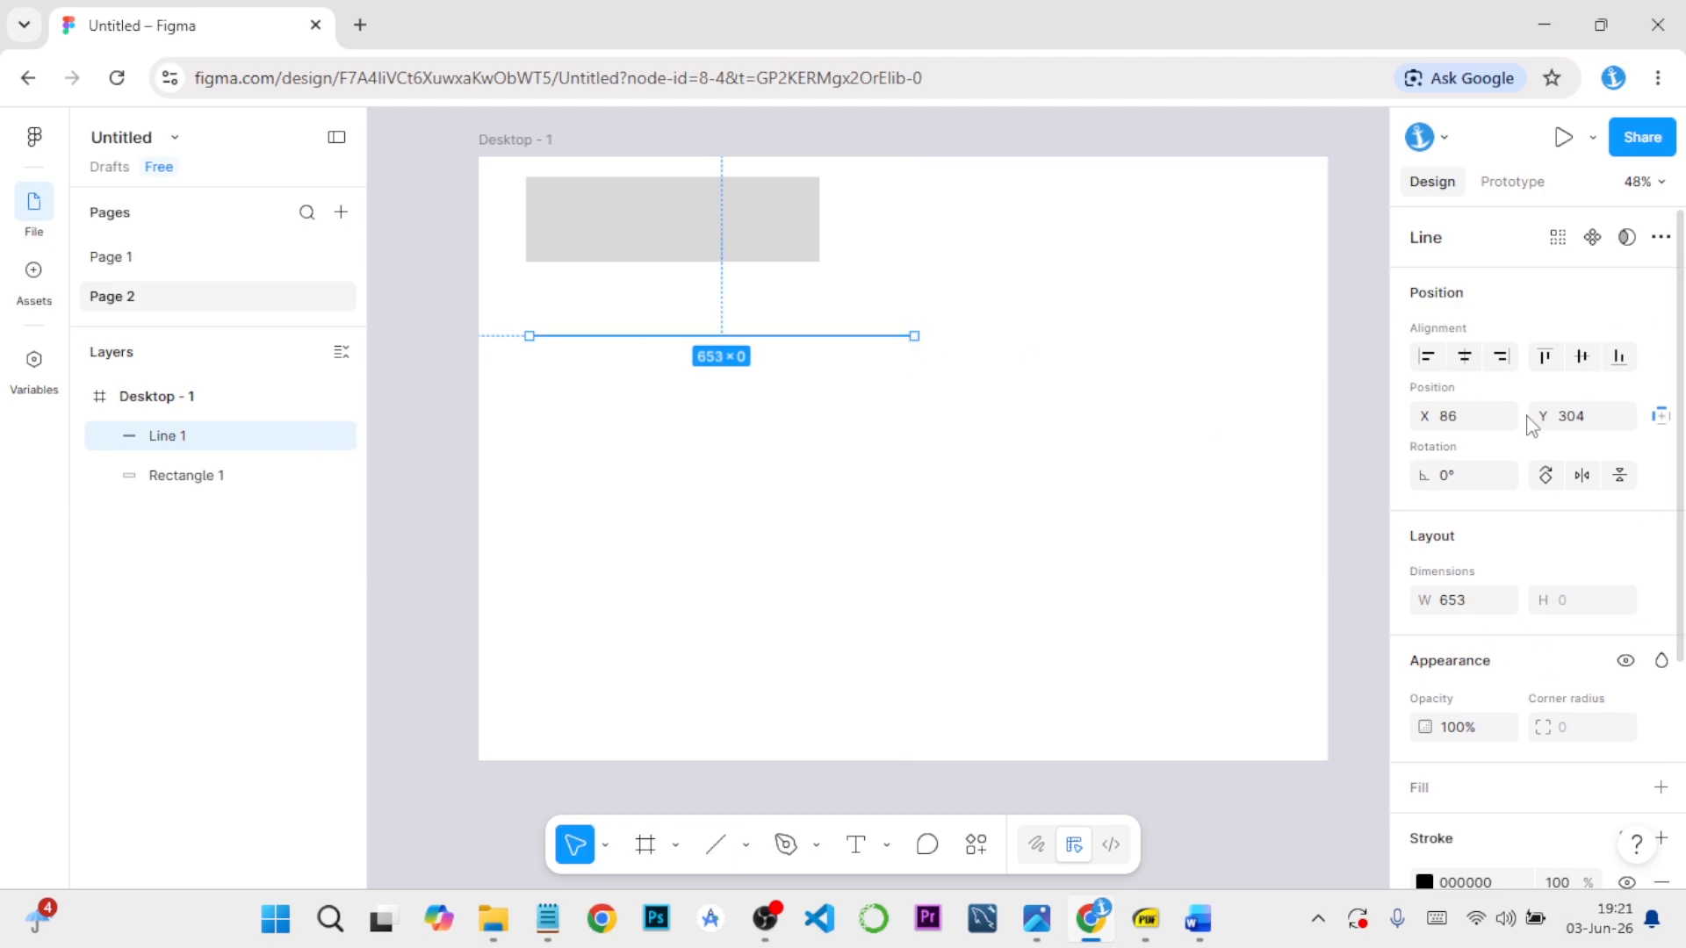
scroll(1524, 518, "down", 4)
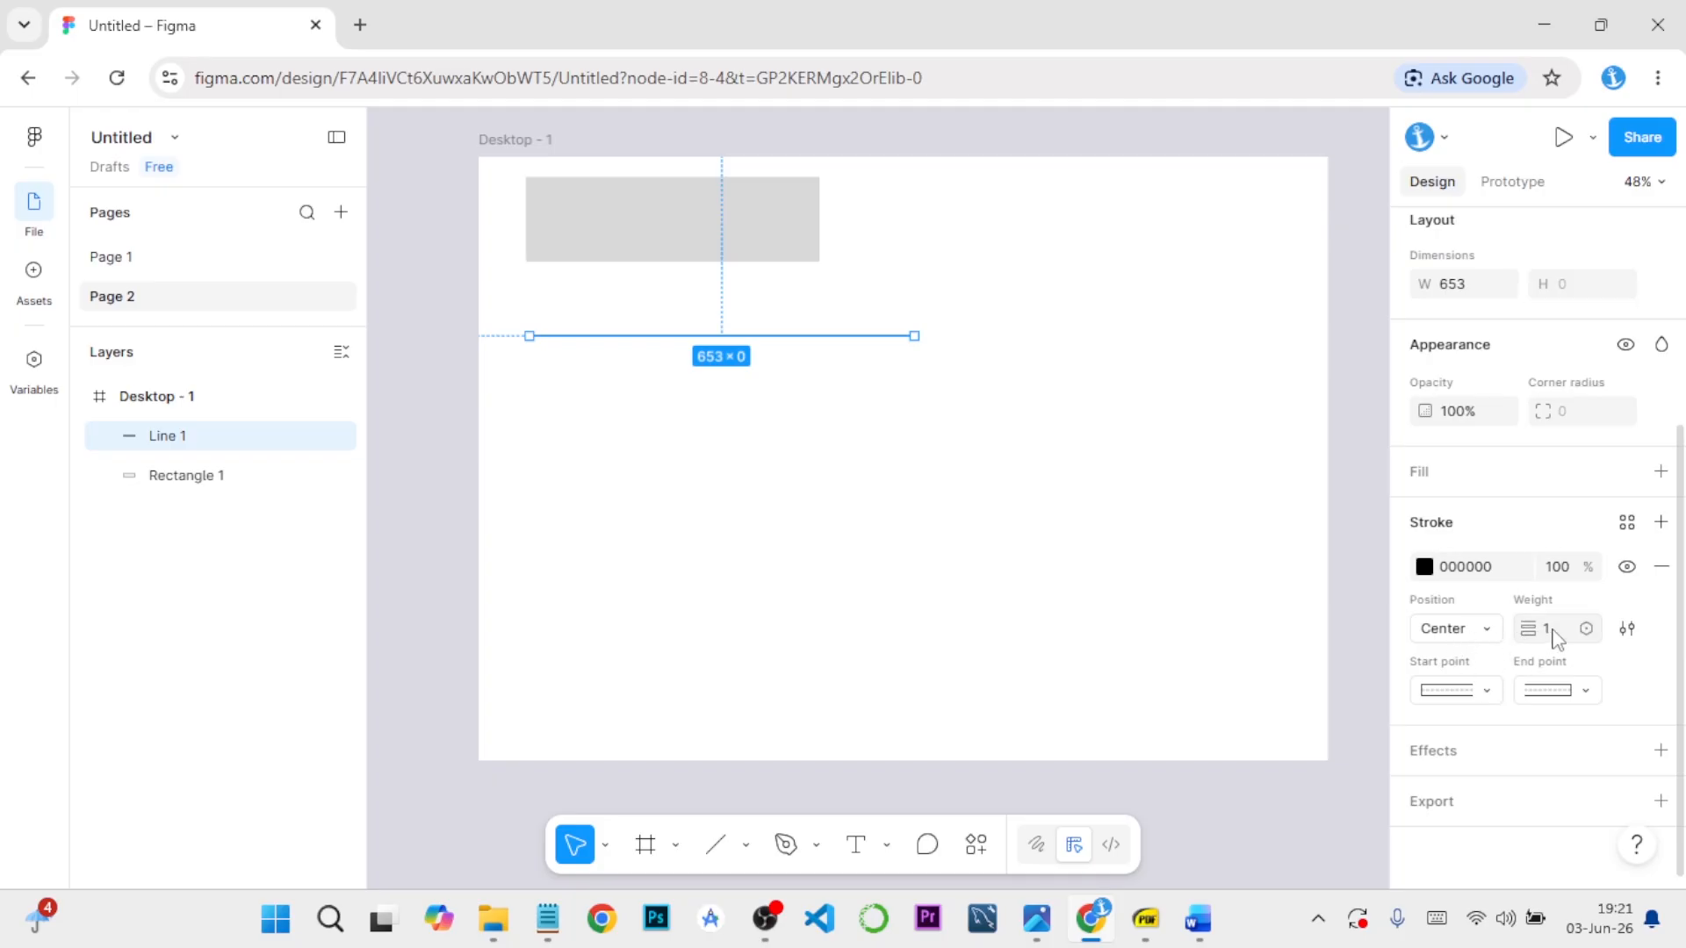
left_click(1553, 639)
type("5")
key("Return")
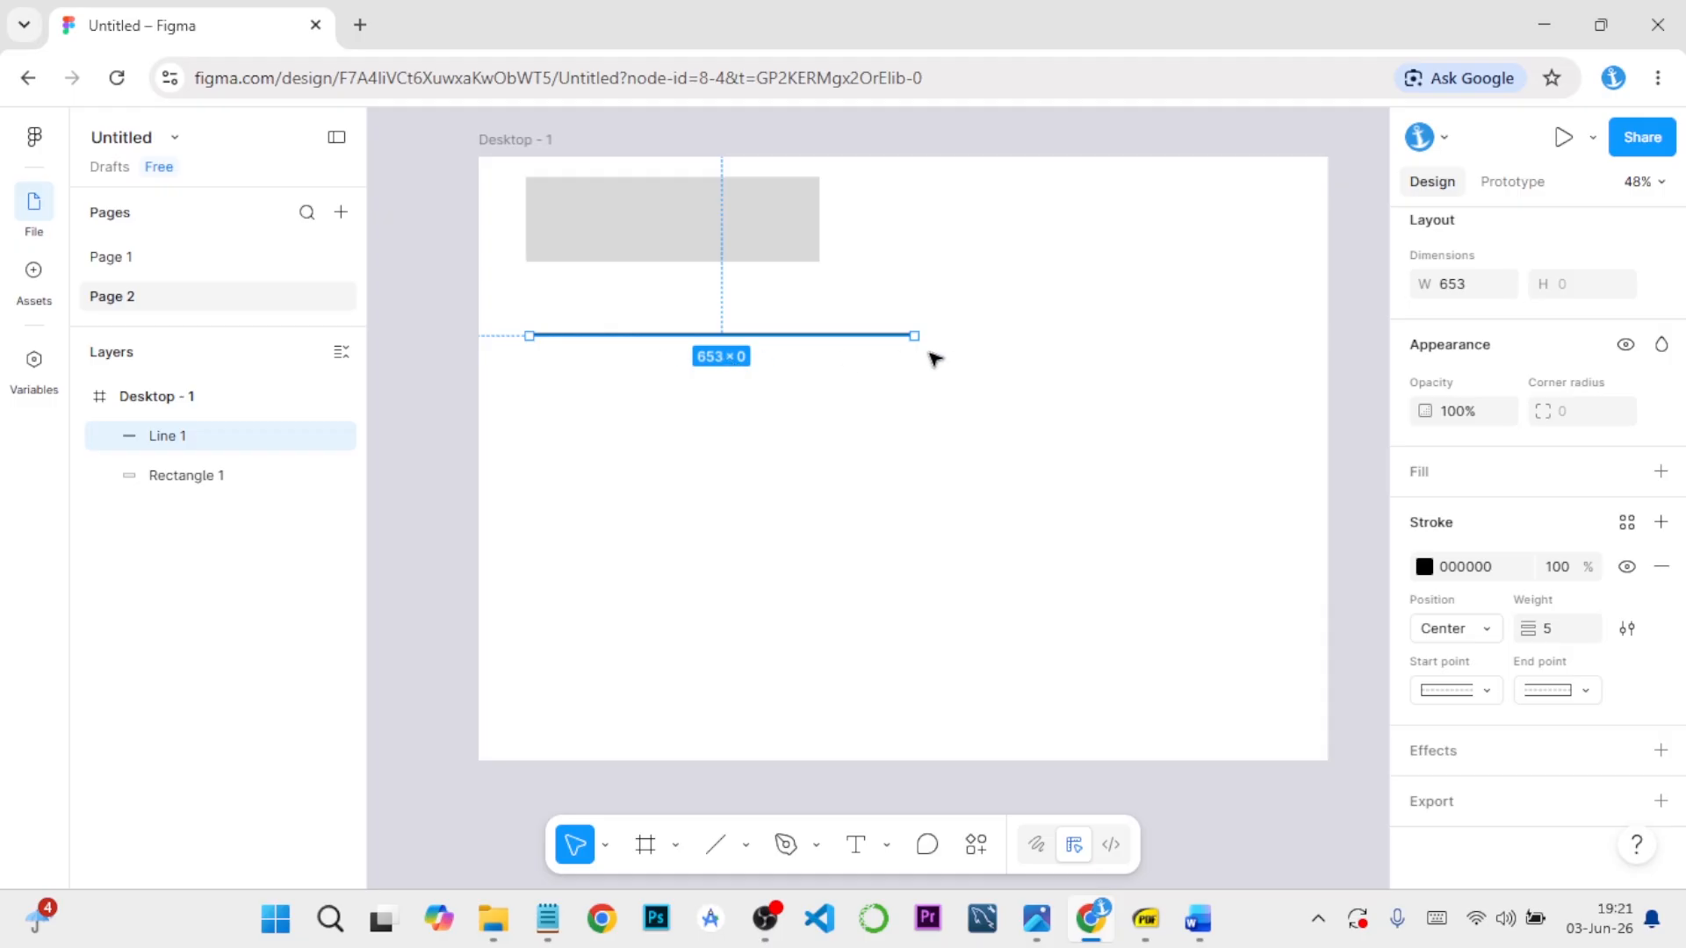
left_click(835, 396)
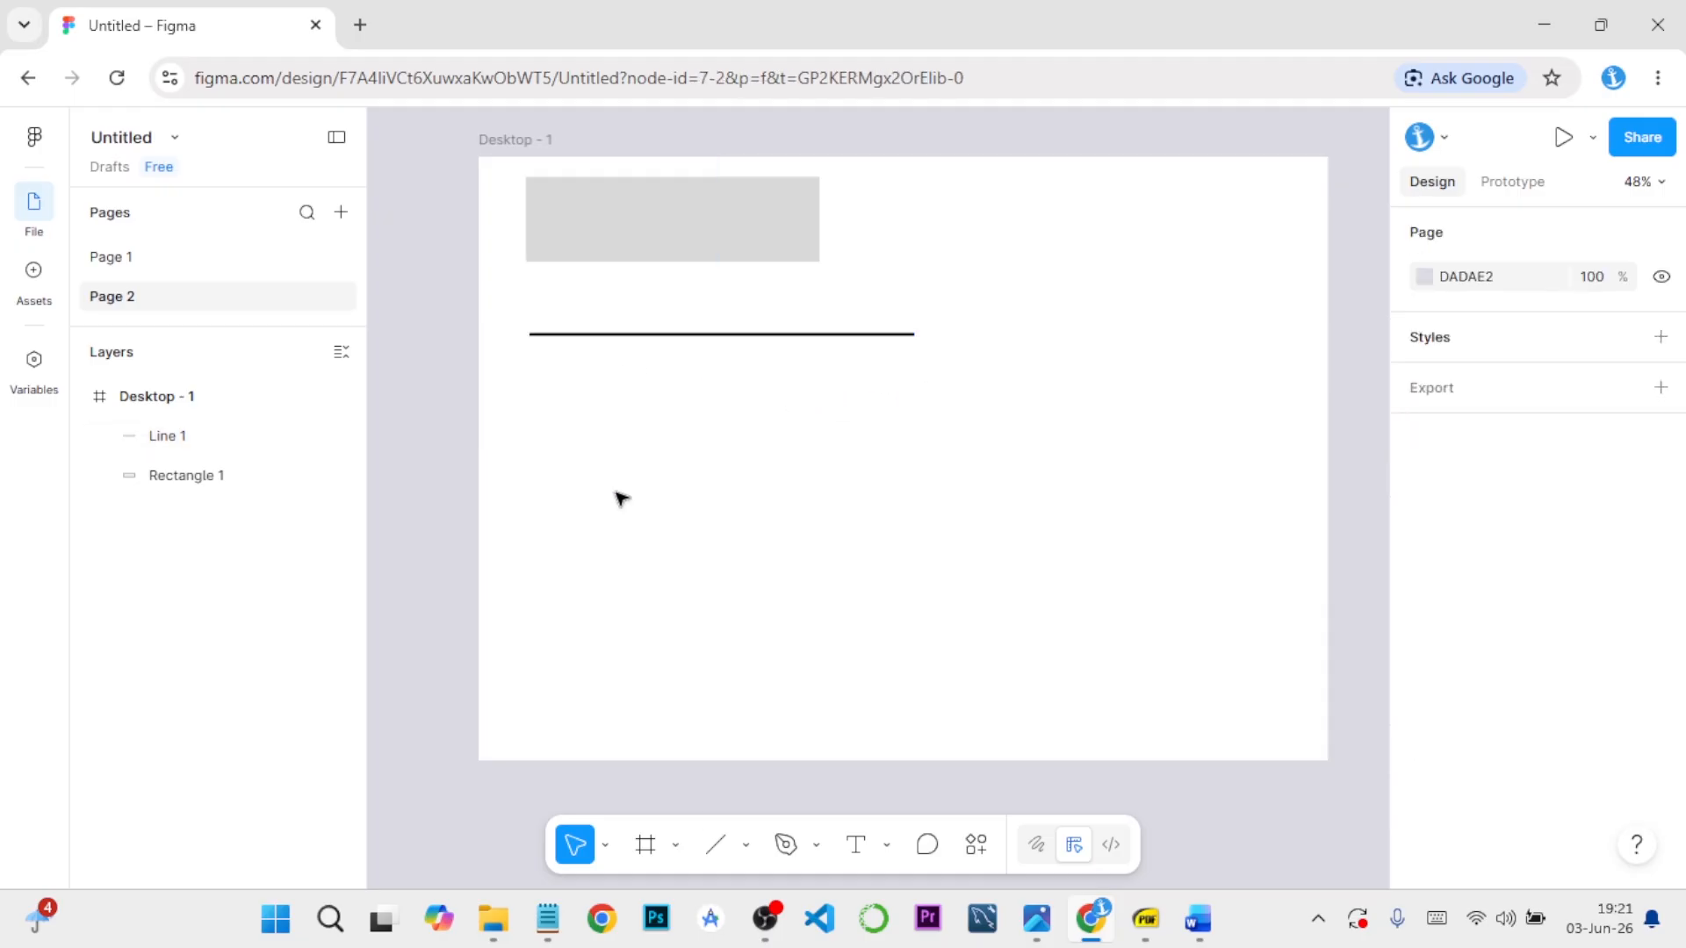
Draw an arrow about 309 long rising to the right below the line, and set its stroke weight to 5
left_click(747, 850)
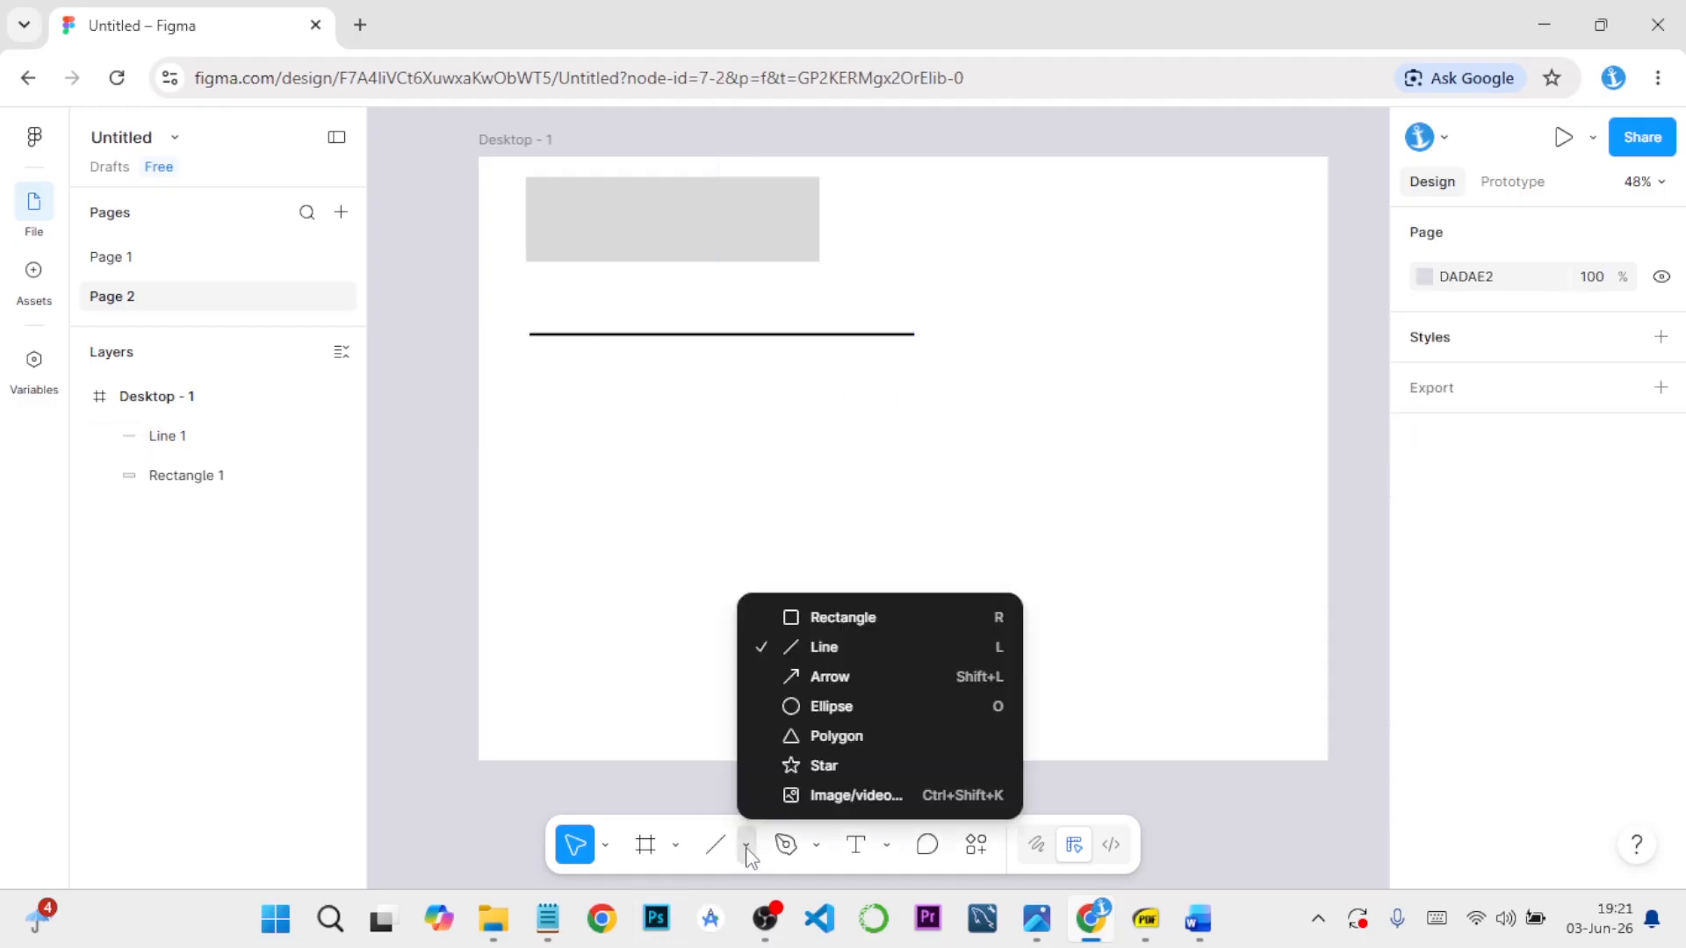
left_click(799, 677)
left_click_drag(525, 459, 697, 392)
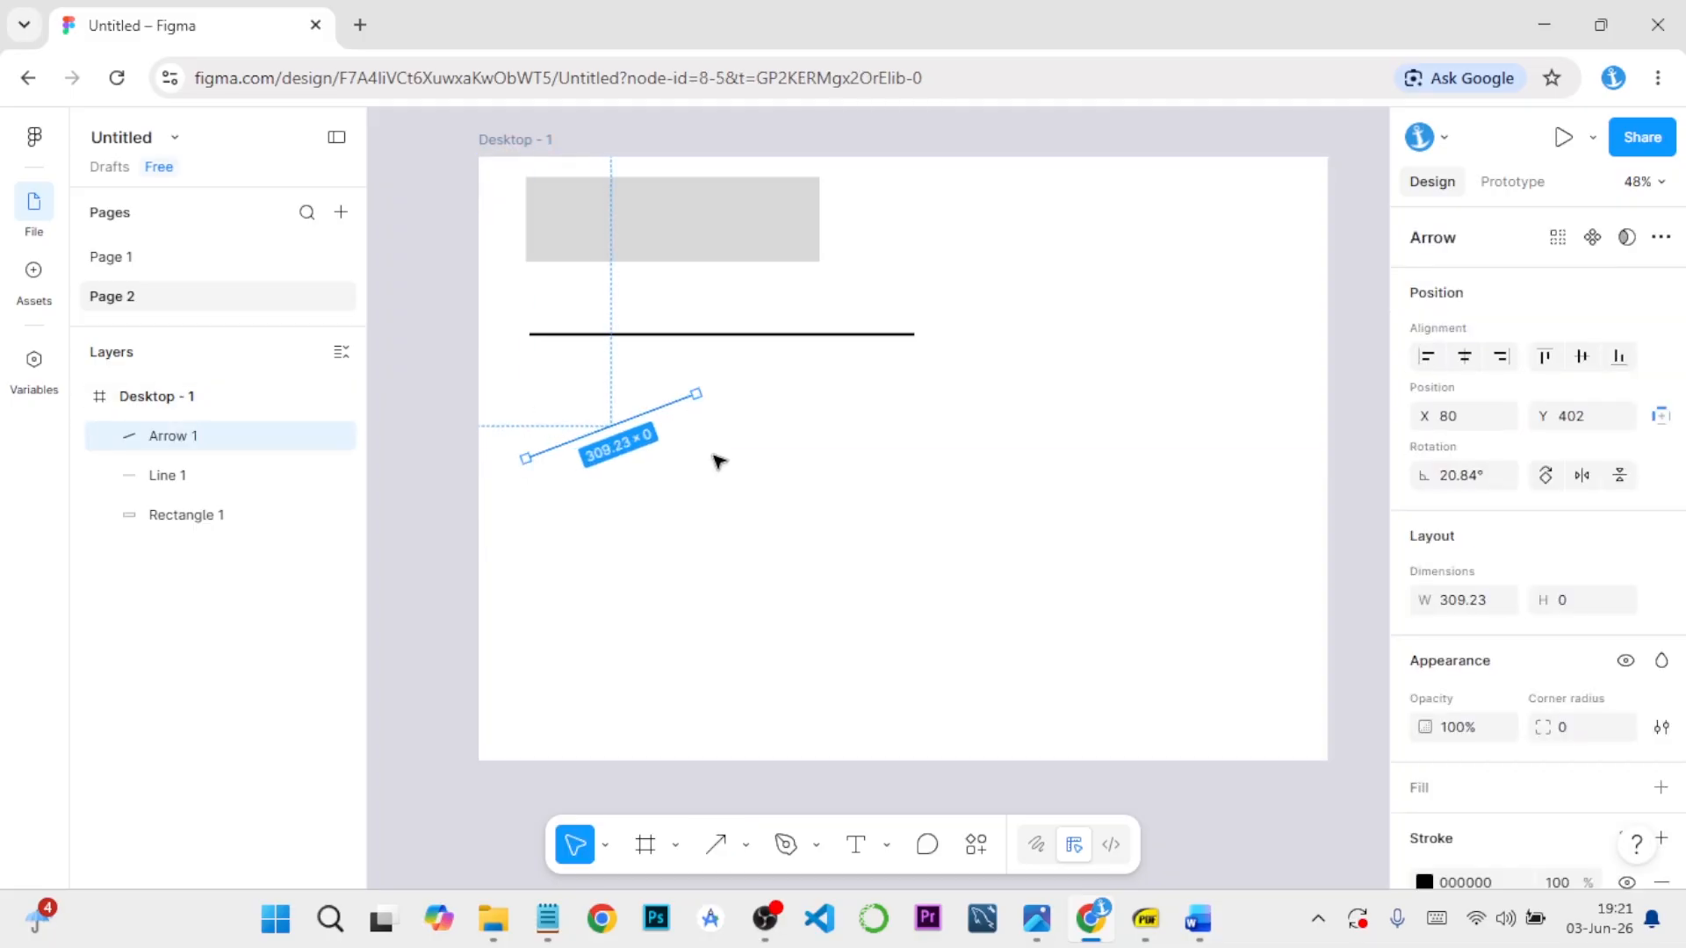
scroll(1483, 707, "down", 4)
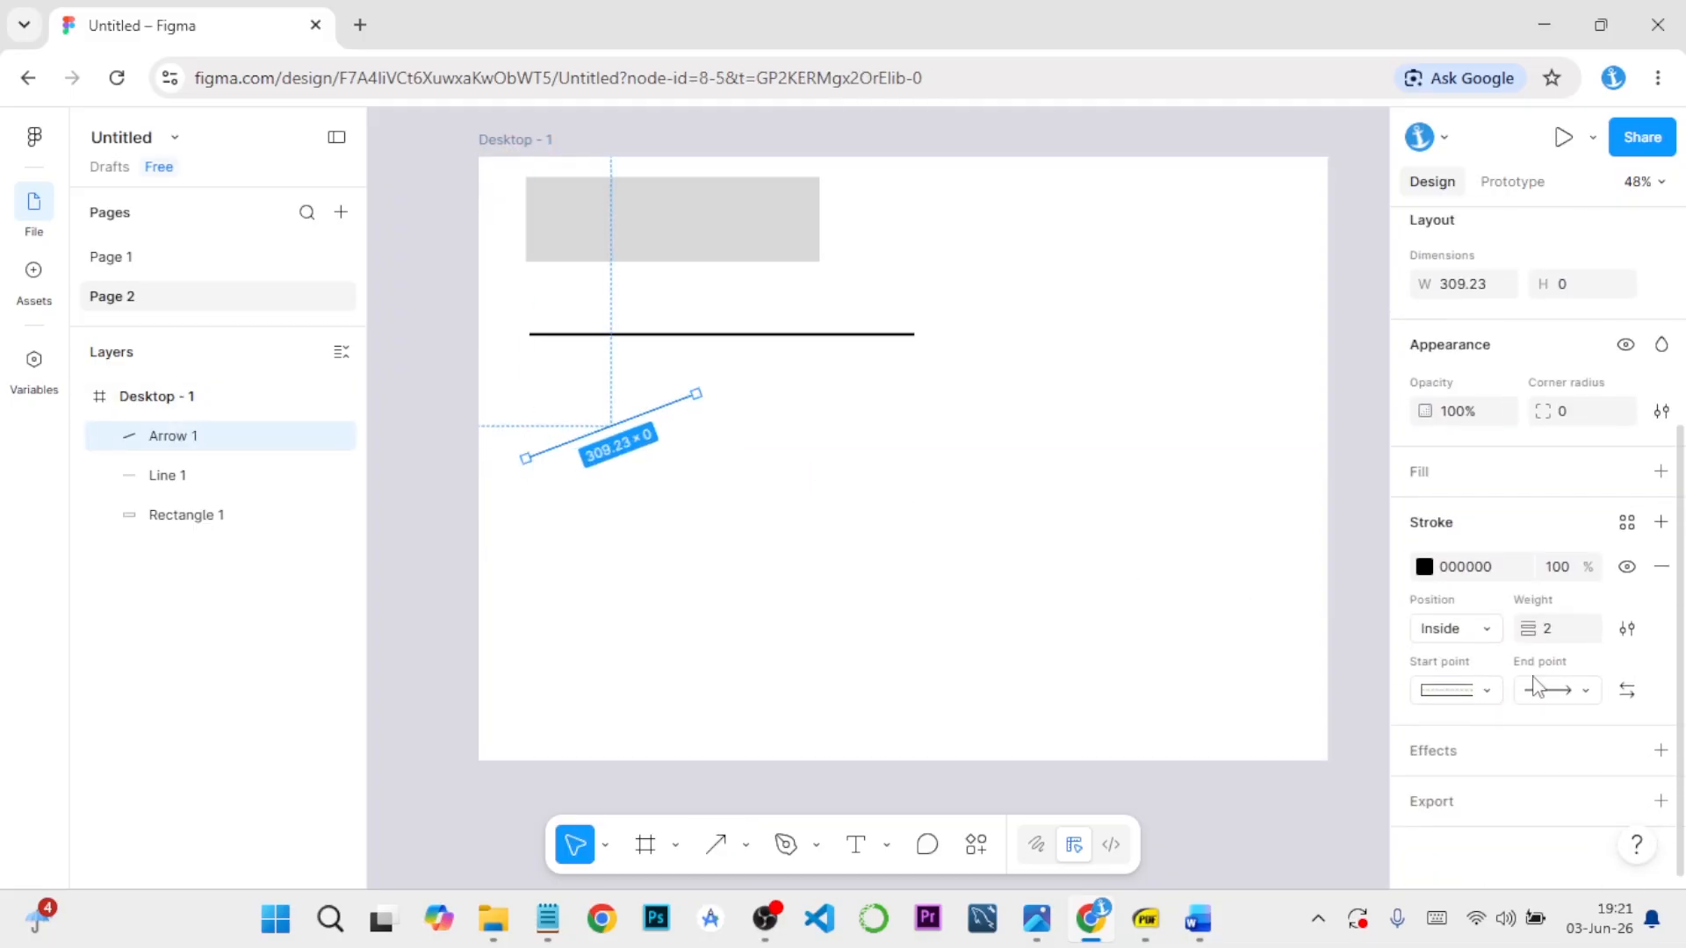
left_click(1564, 634)
type("5")
key("Return")
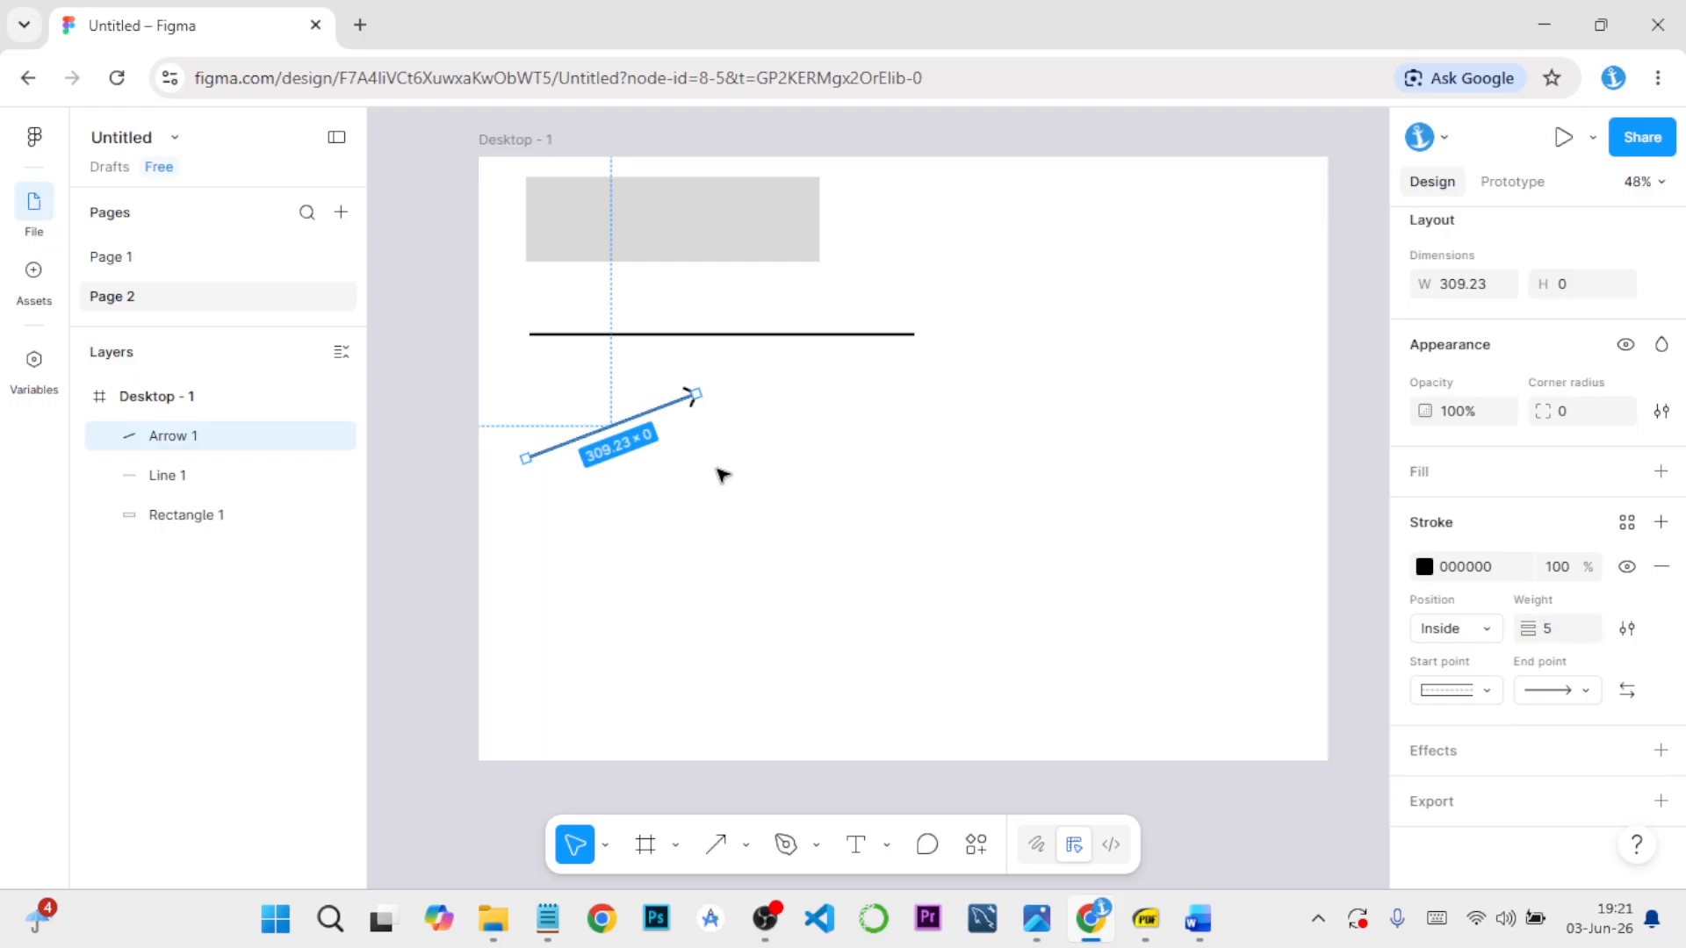
left_click(716, 477)
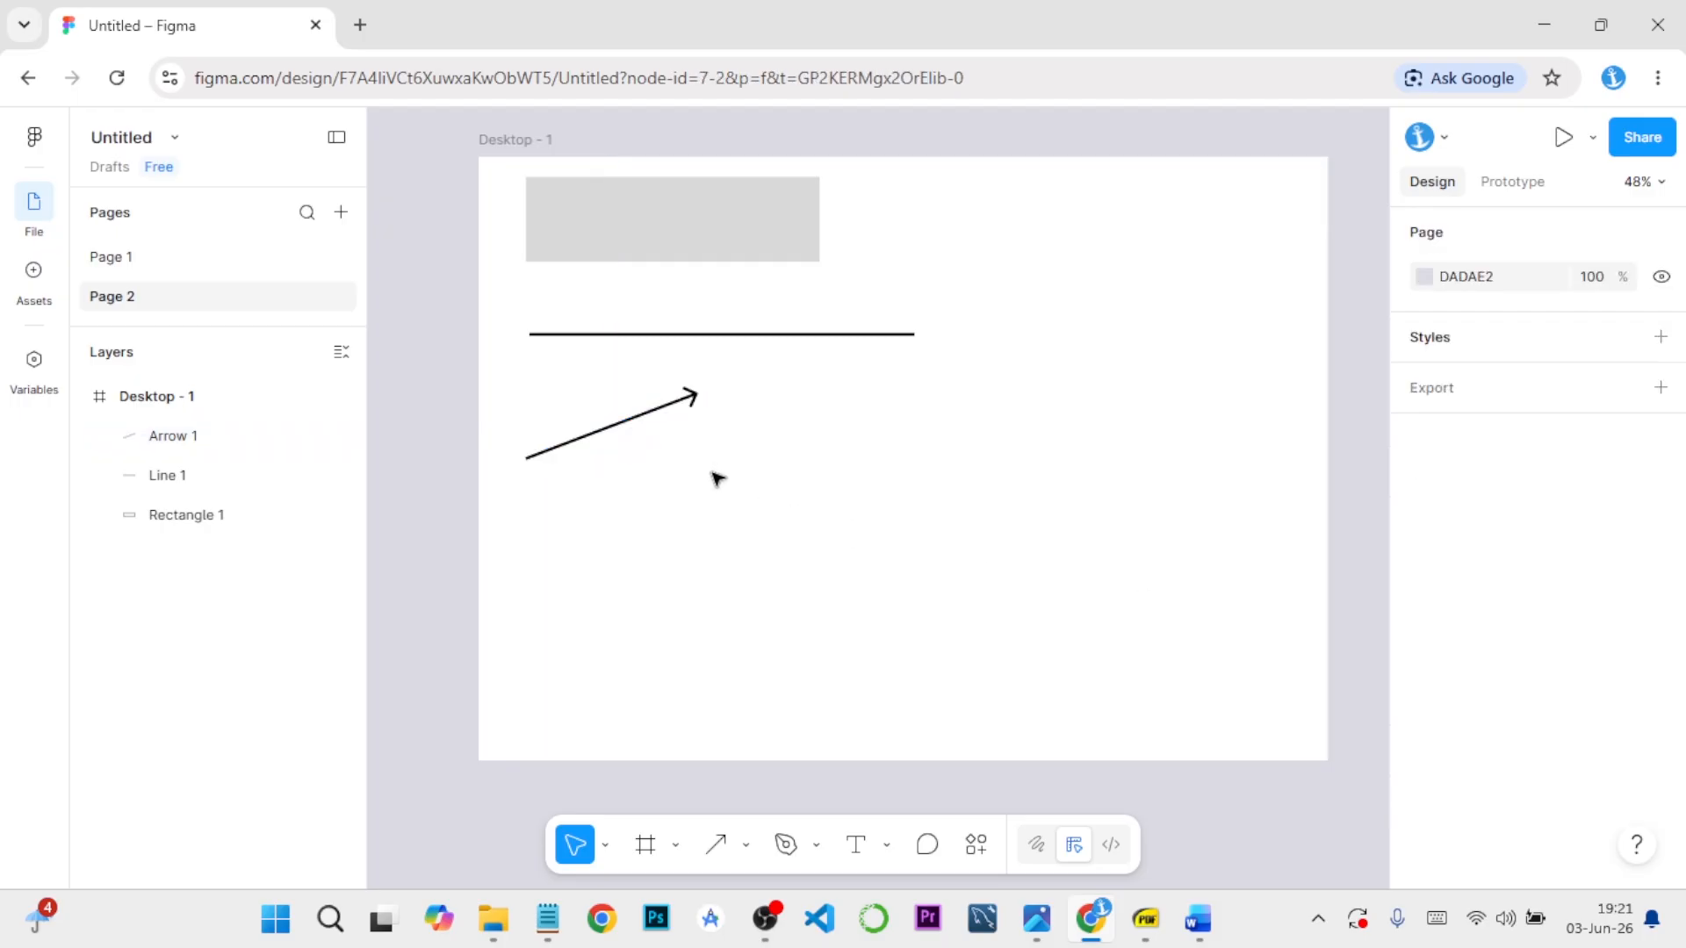
Draw an ellipse about 243 × 315 below the arrow in the desktop frame
left_click(747, 846)
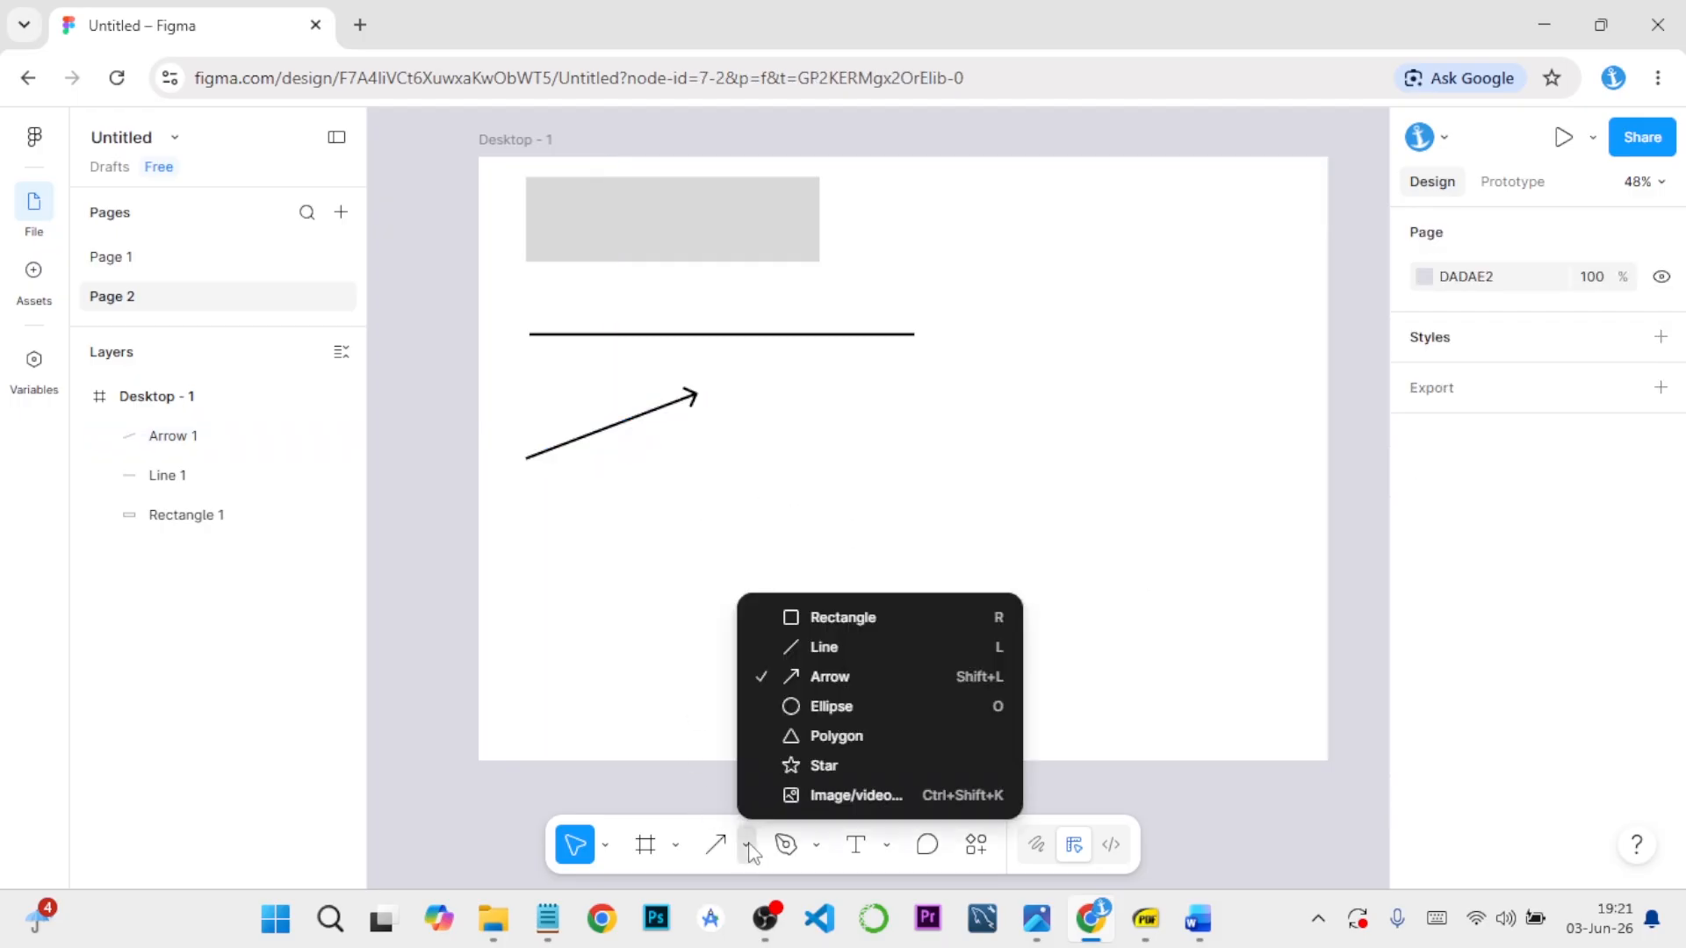
left_click(813, 707)
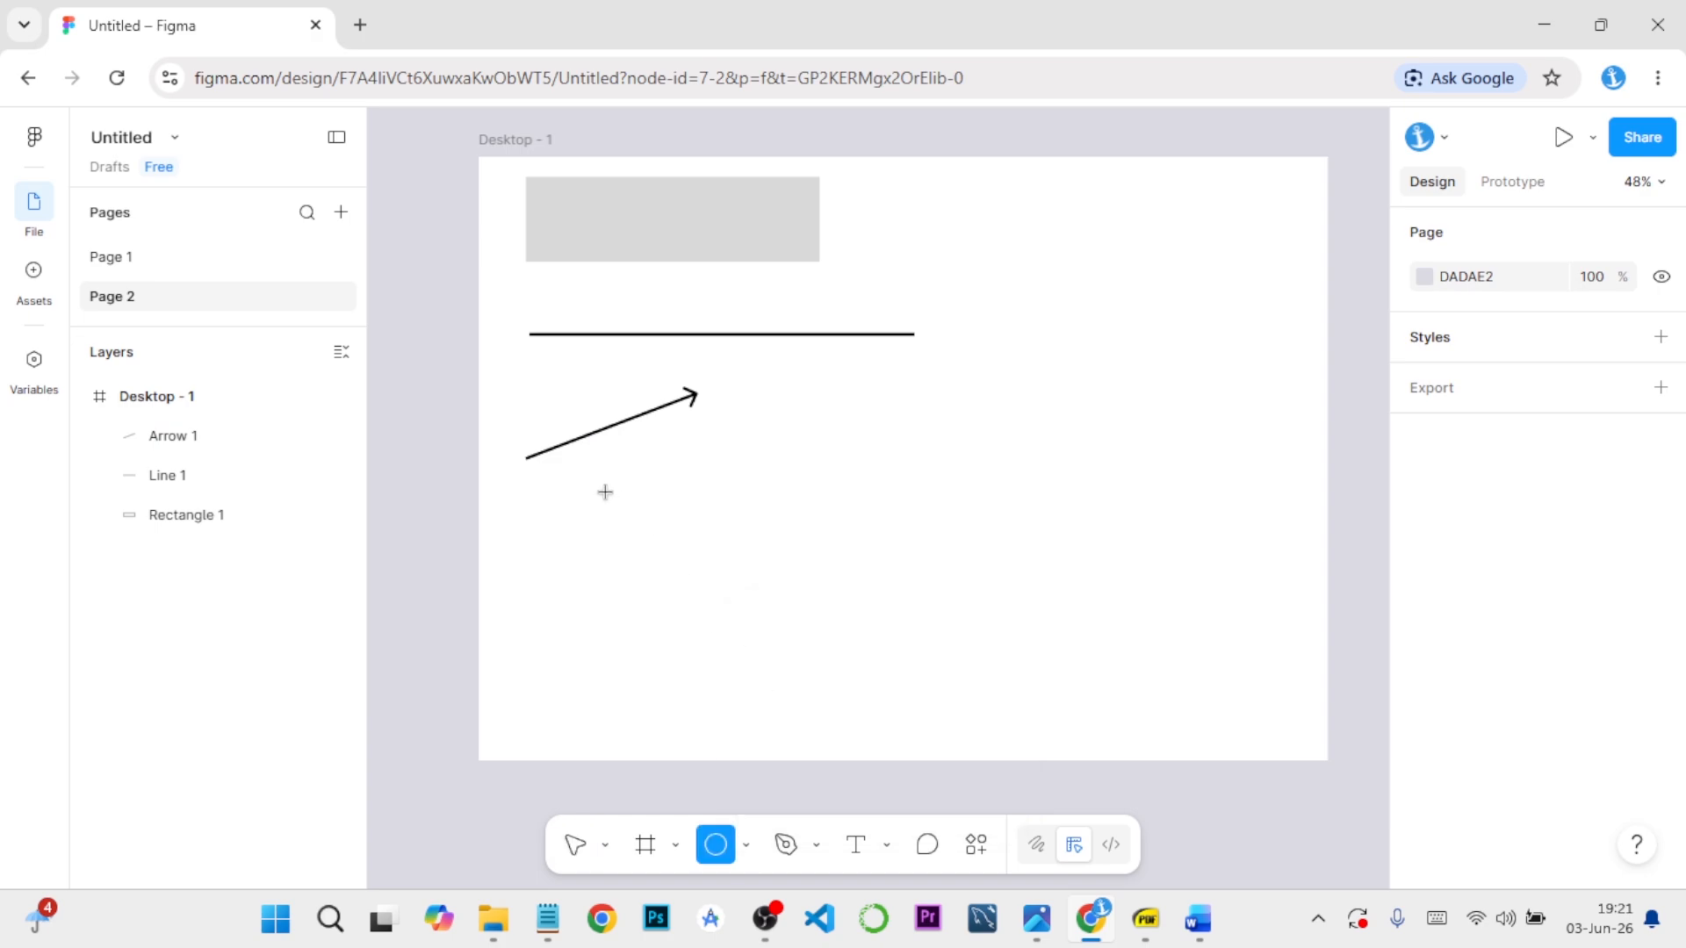
left_click_drag(571, 501, 715, 687)
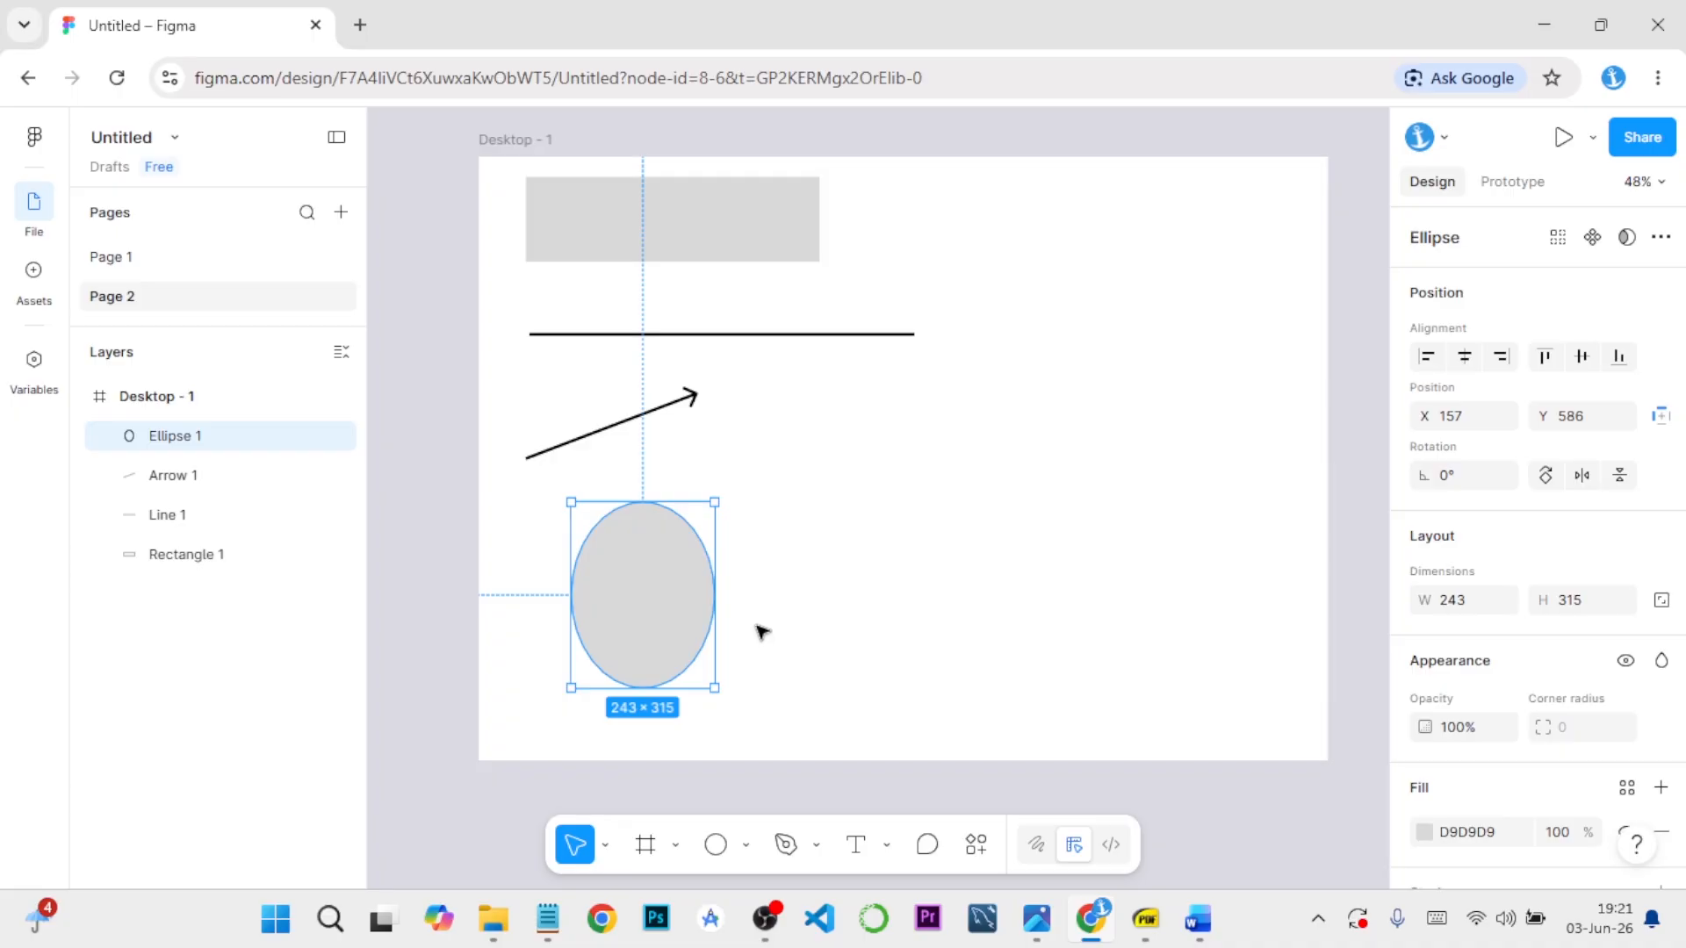
left_click(777, 680)
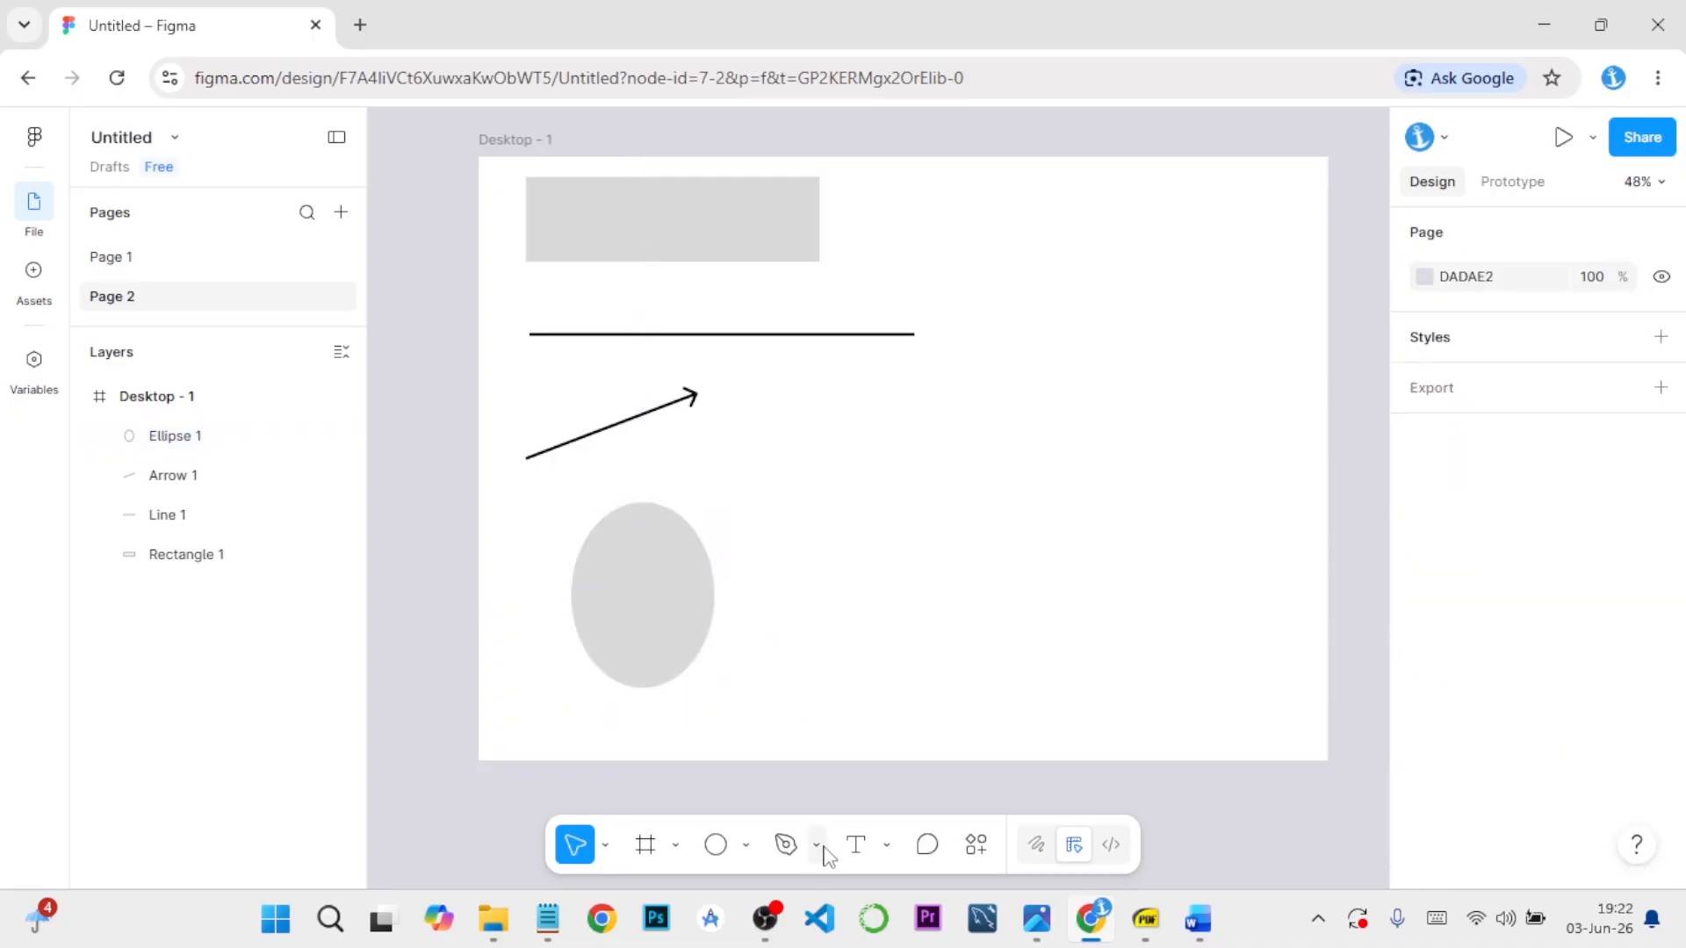
Draw a polygon about 260 × 302 to the right of the ellipse and set its side count to 5
left_click(744, 847)
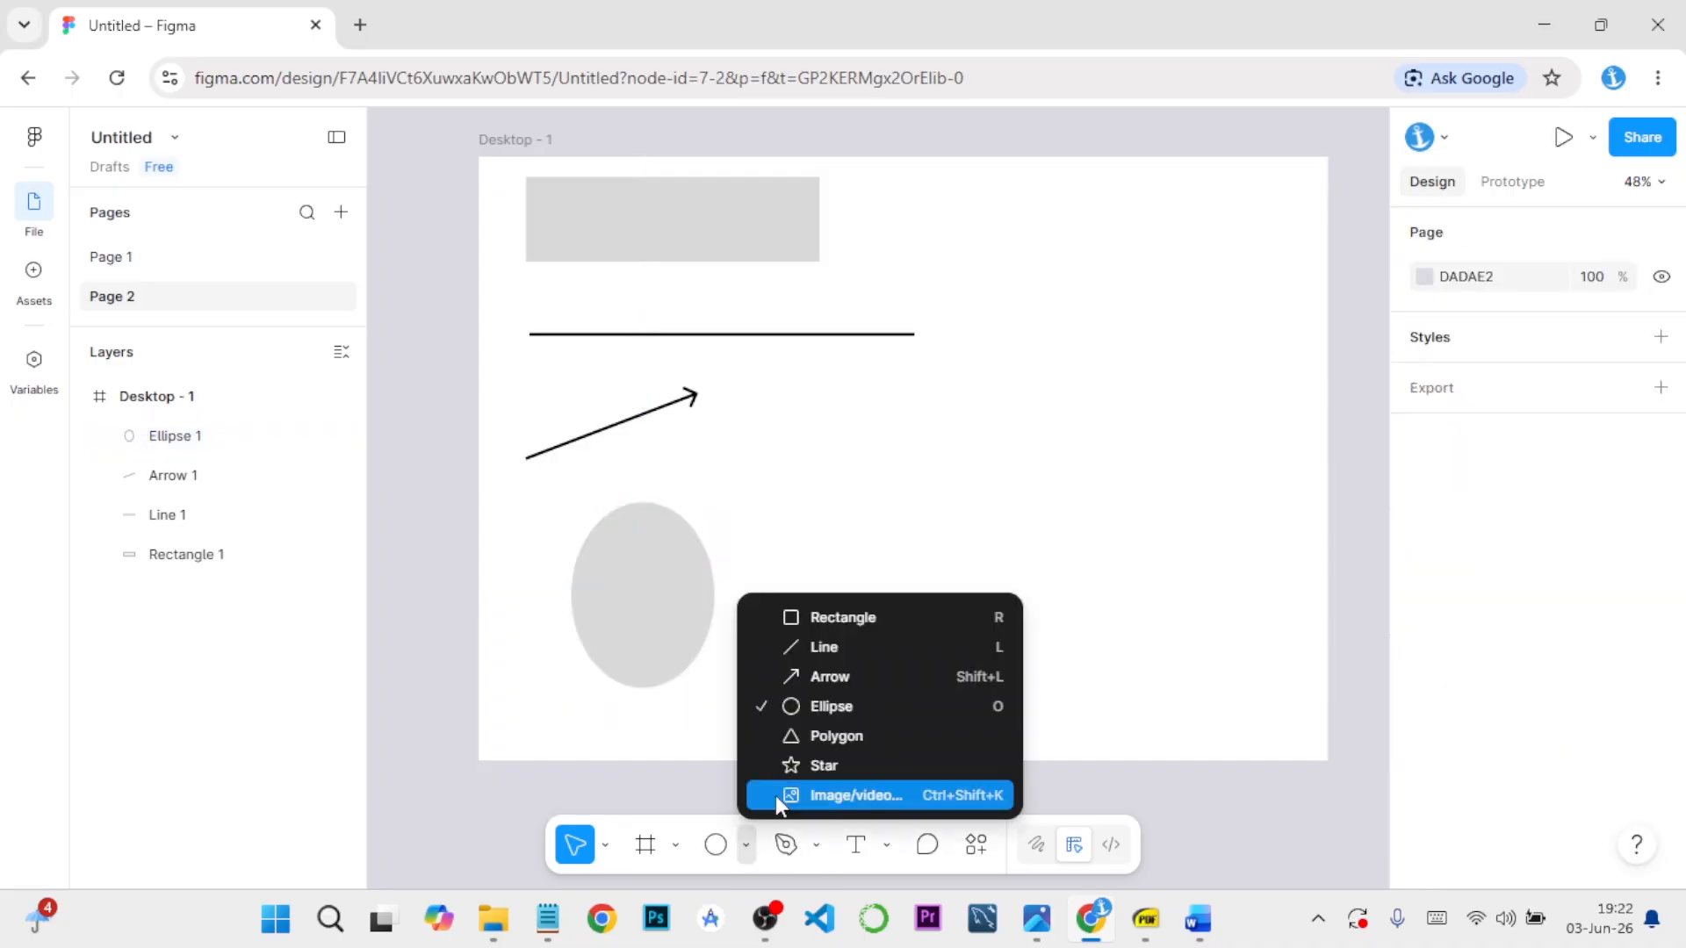
left_click(809, 738)
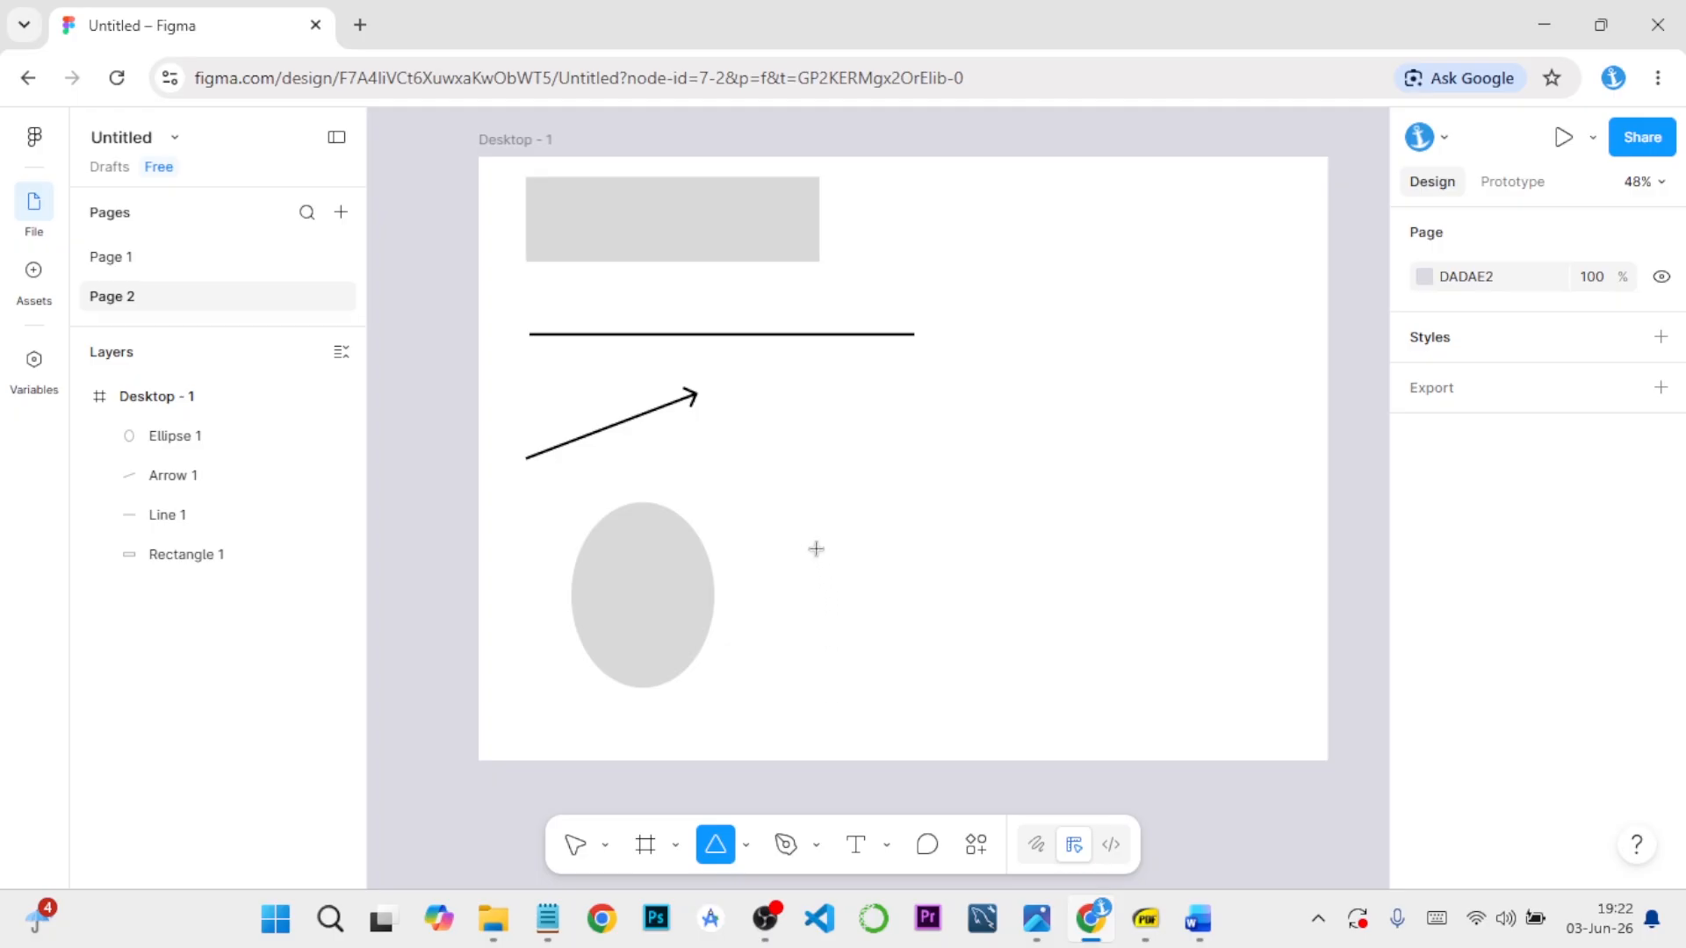
left_click_drag(808, 539, 961, 717)
scroll(1470, 755, "down", 2)
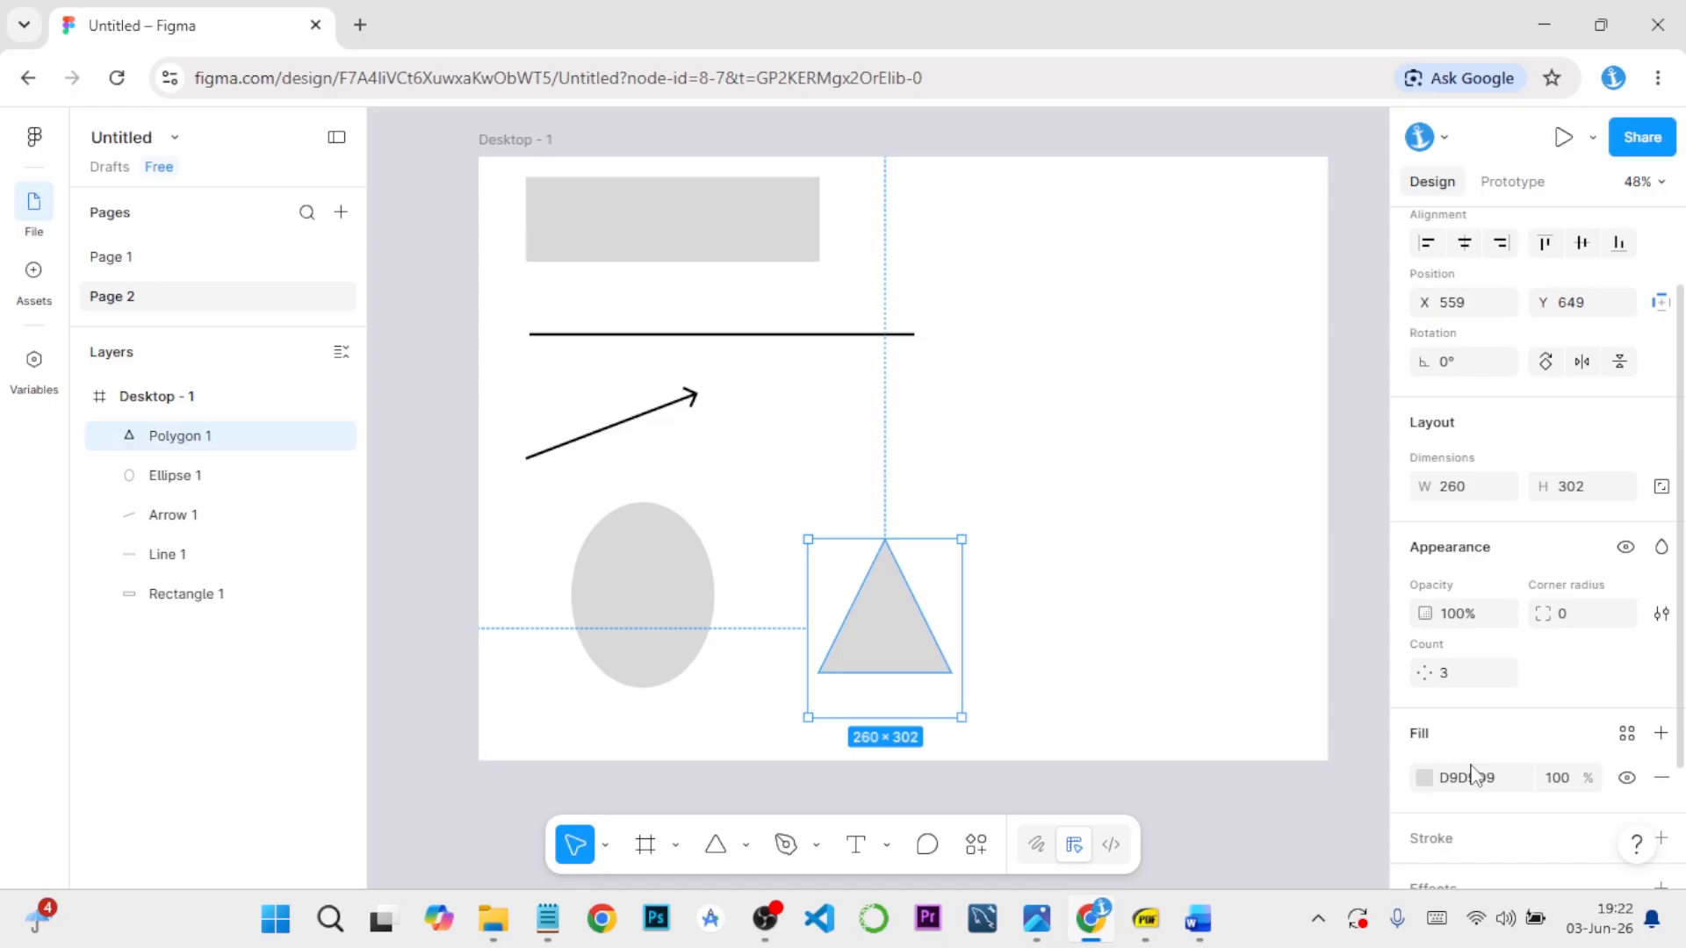
left_click(1462, 673)
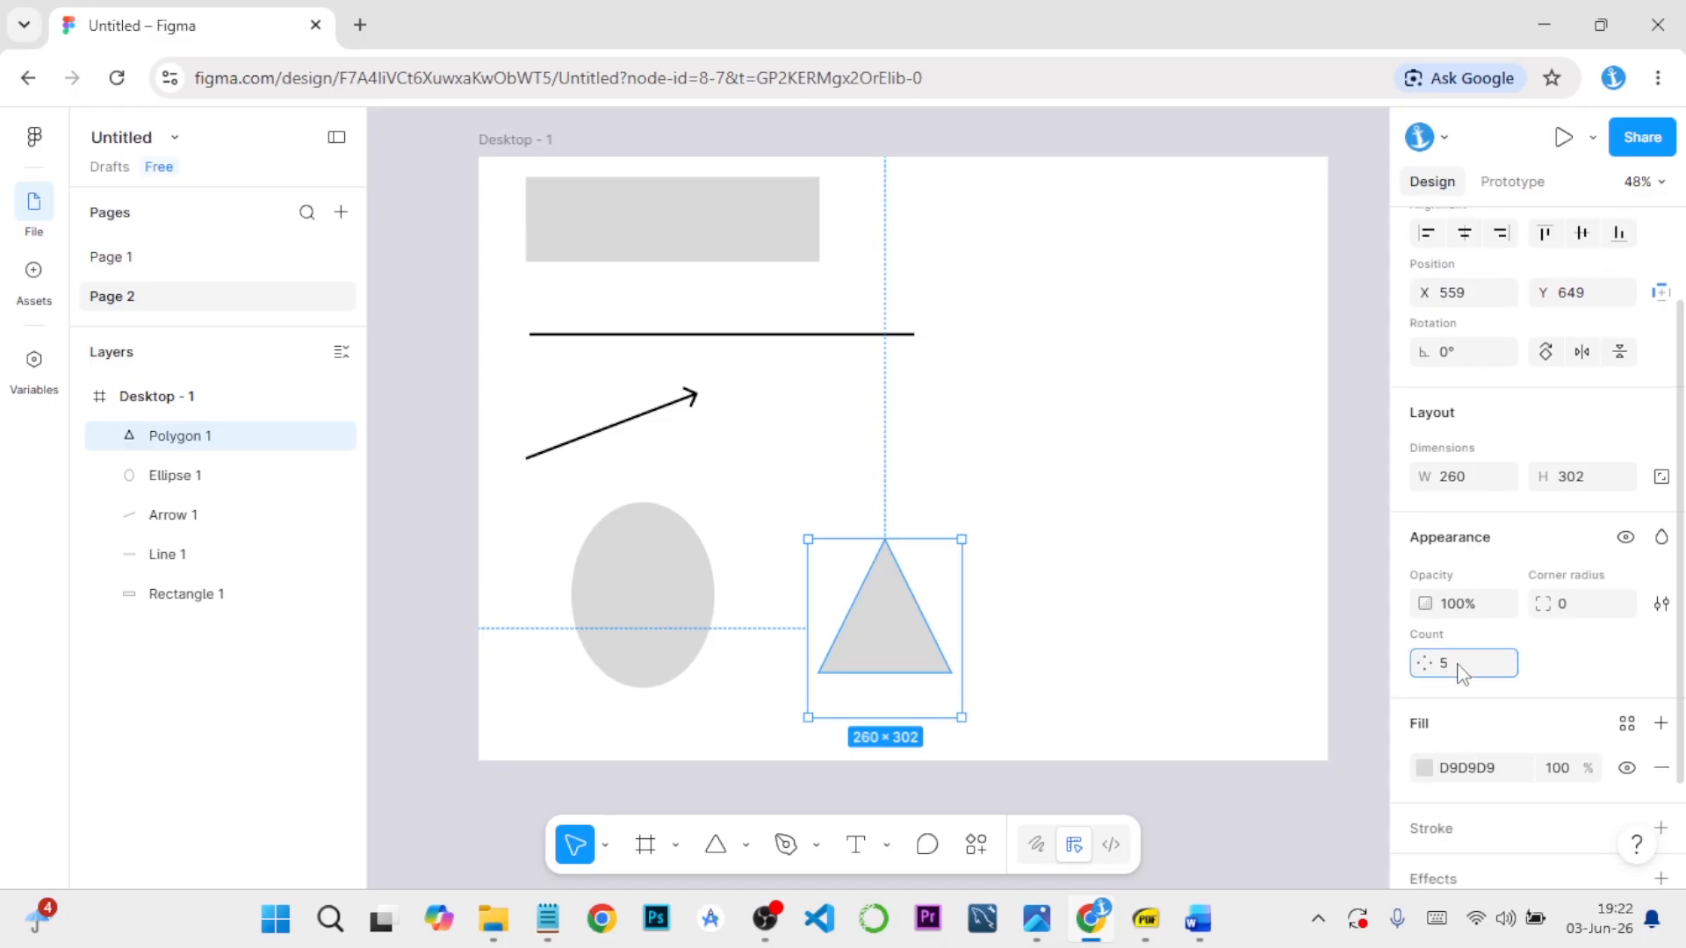
type("5")
key("Return")
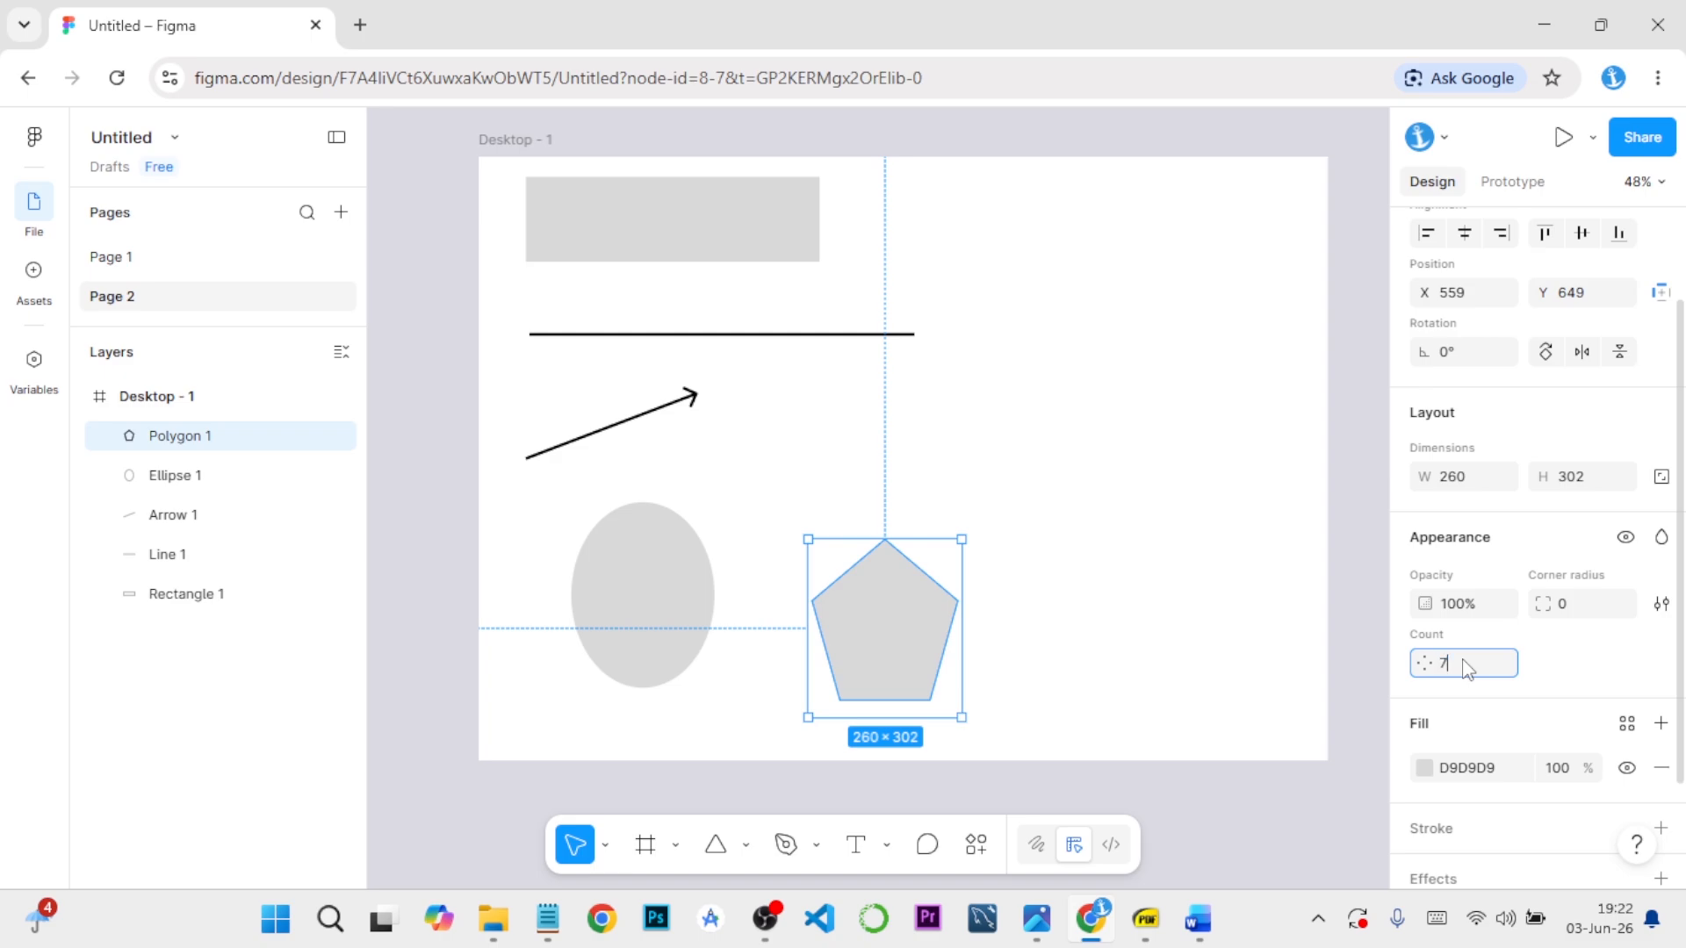
Try a side count of 7 on the polygon and set it back to 5
key("Return")
left_click(1467, 670)
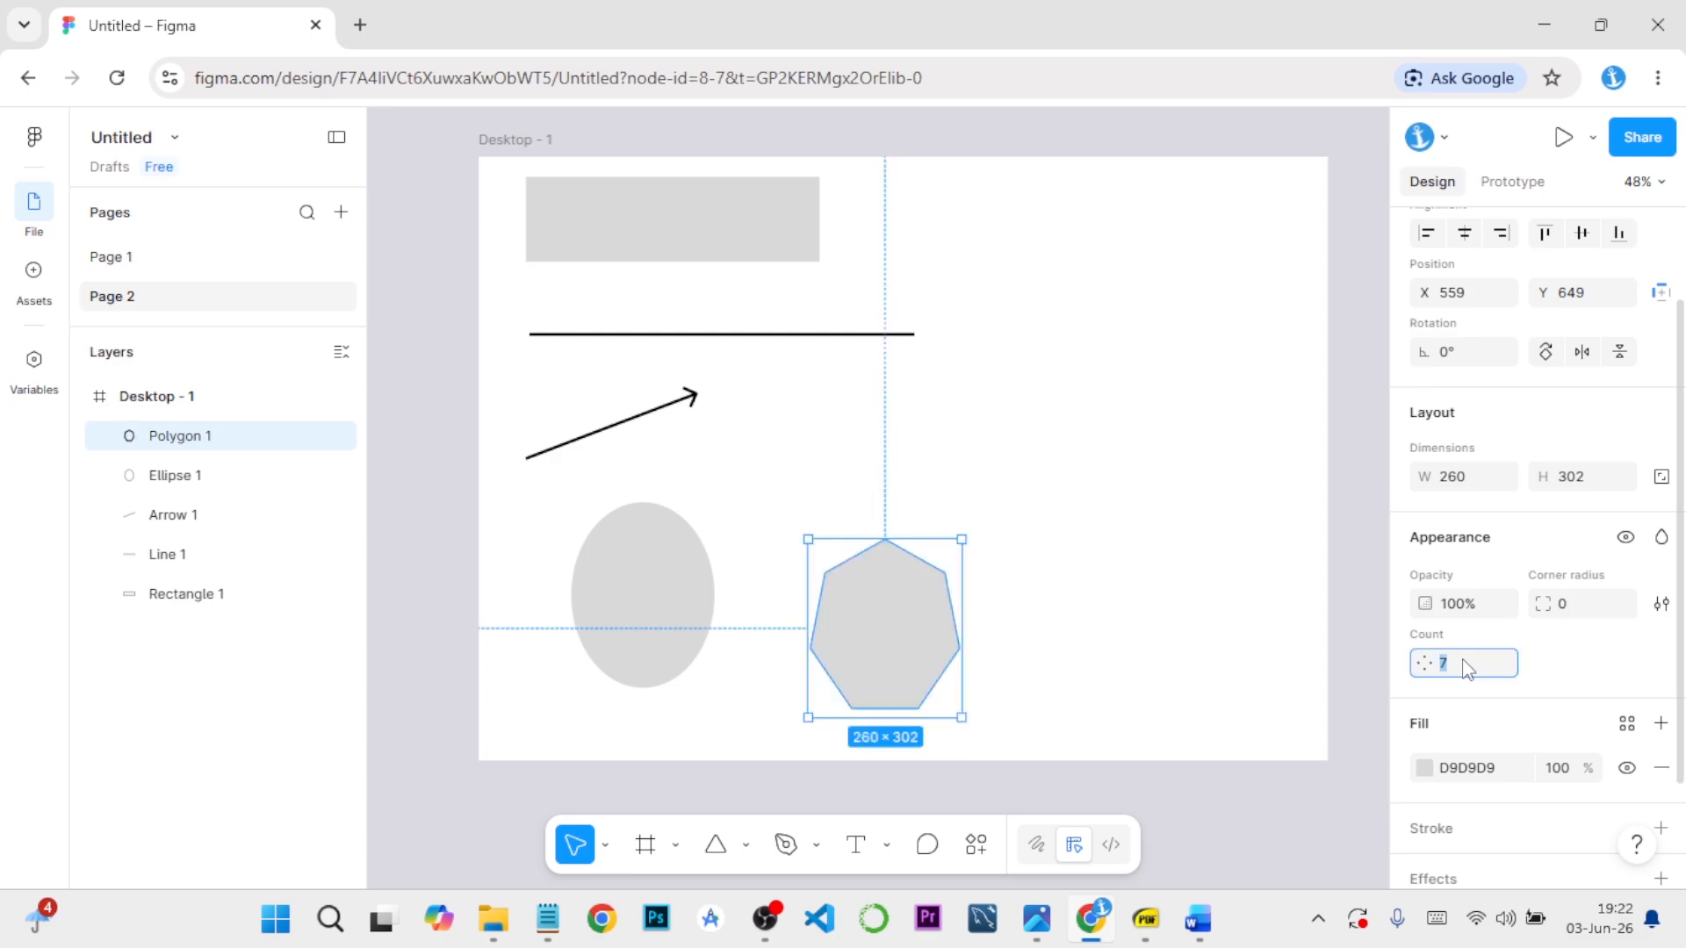
type("5")
key("Return")
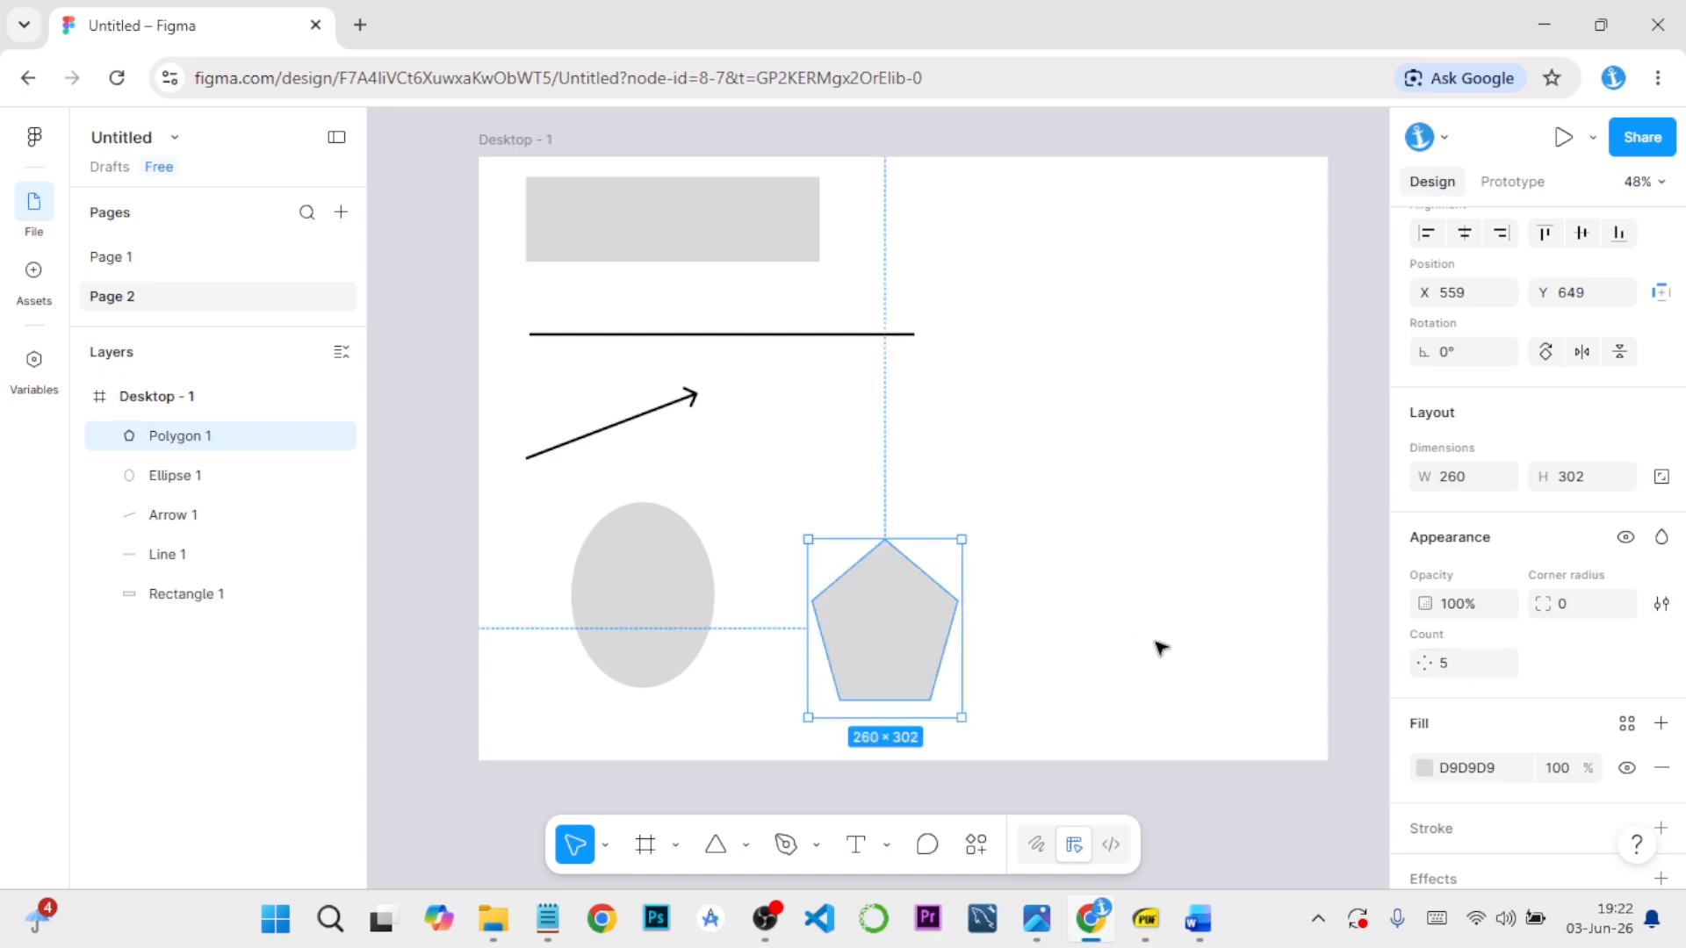
left_click(733, 739)
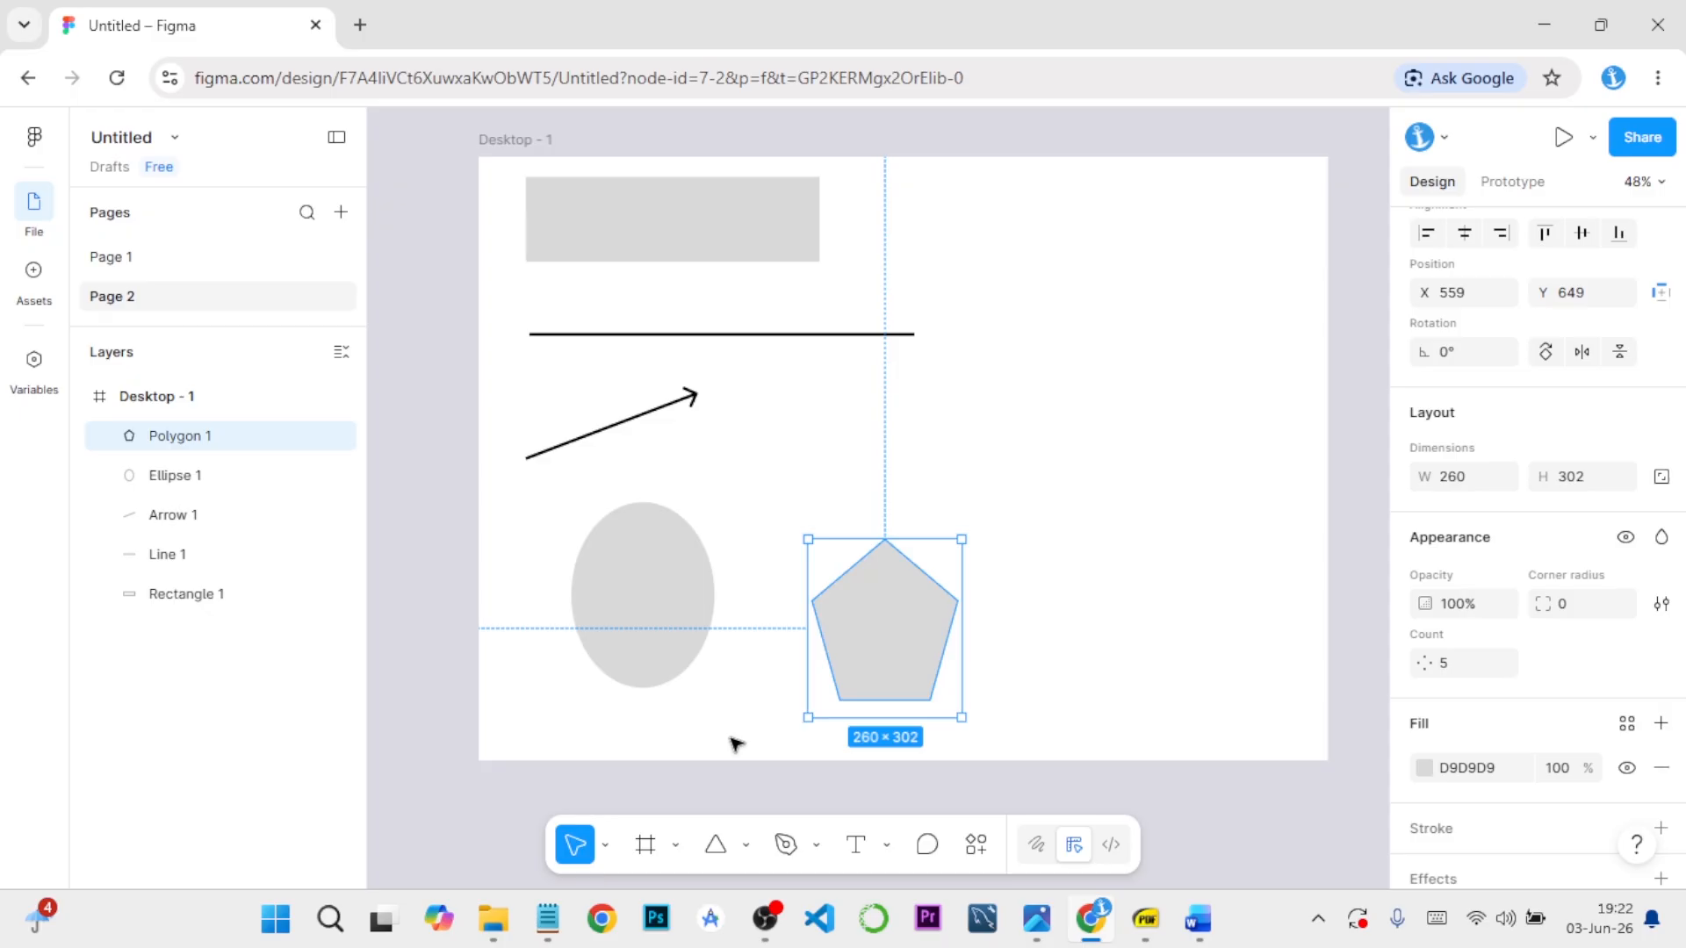
Draw a small star to the right of the pentagon in the desktop frame
left_click(744, 848)
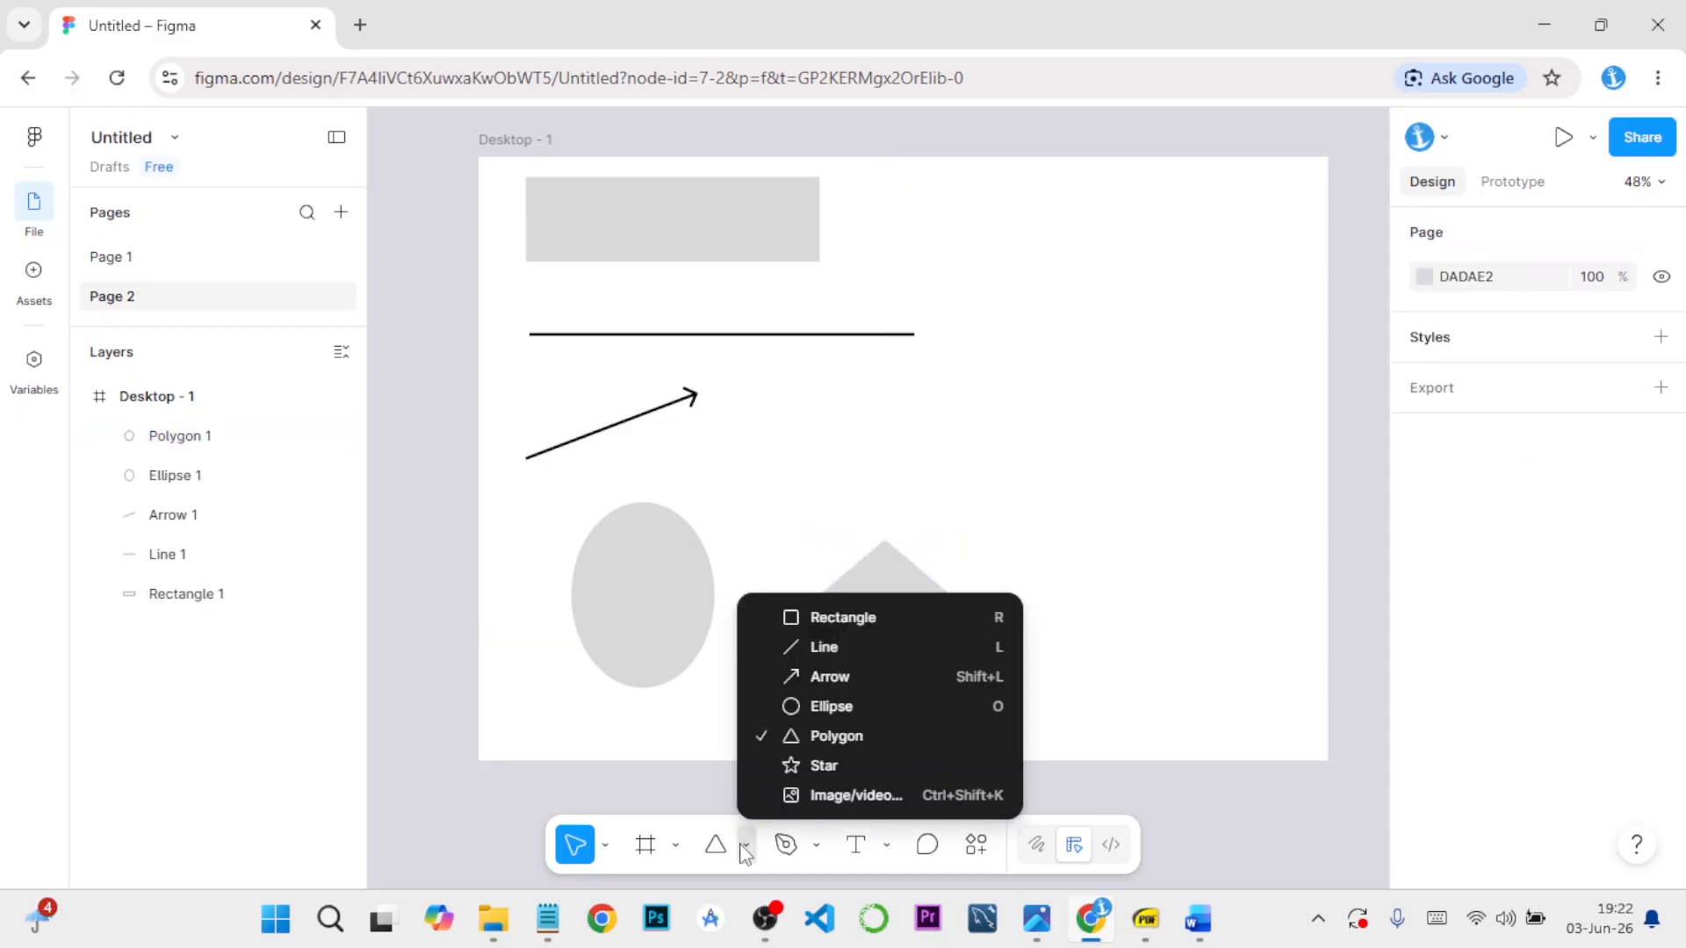
left_click(778, 771)
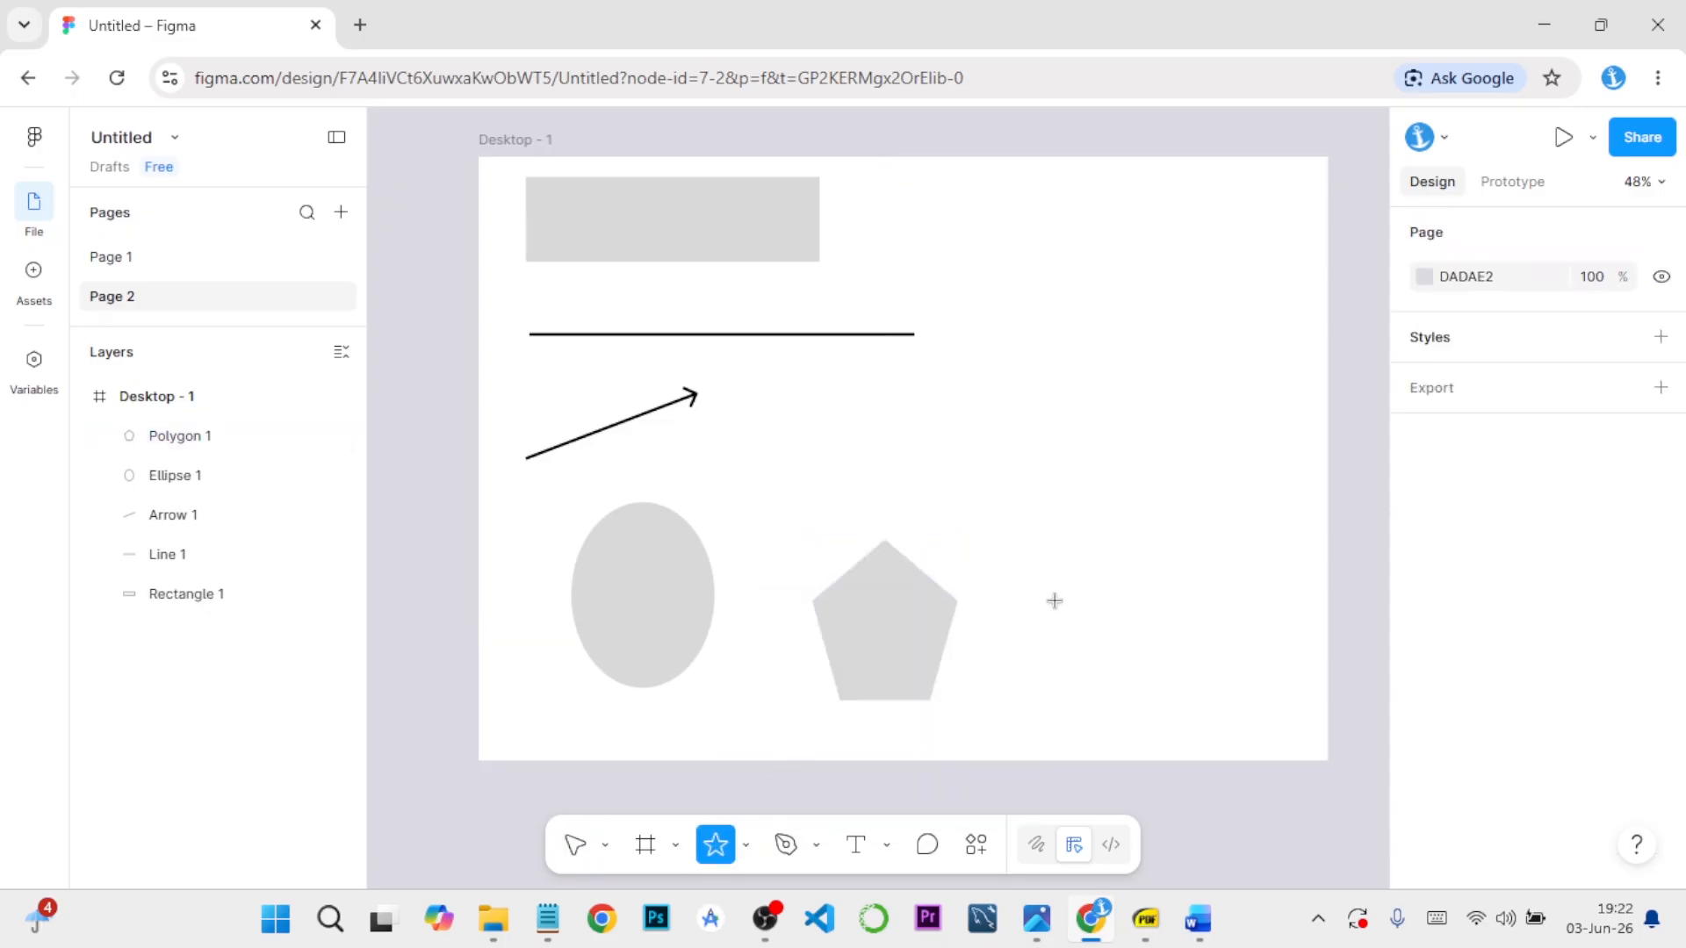
left_click_drag(1068, 589, 1191, 718)
key("Escape")
key("v")
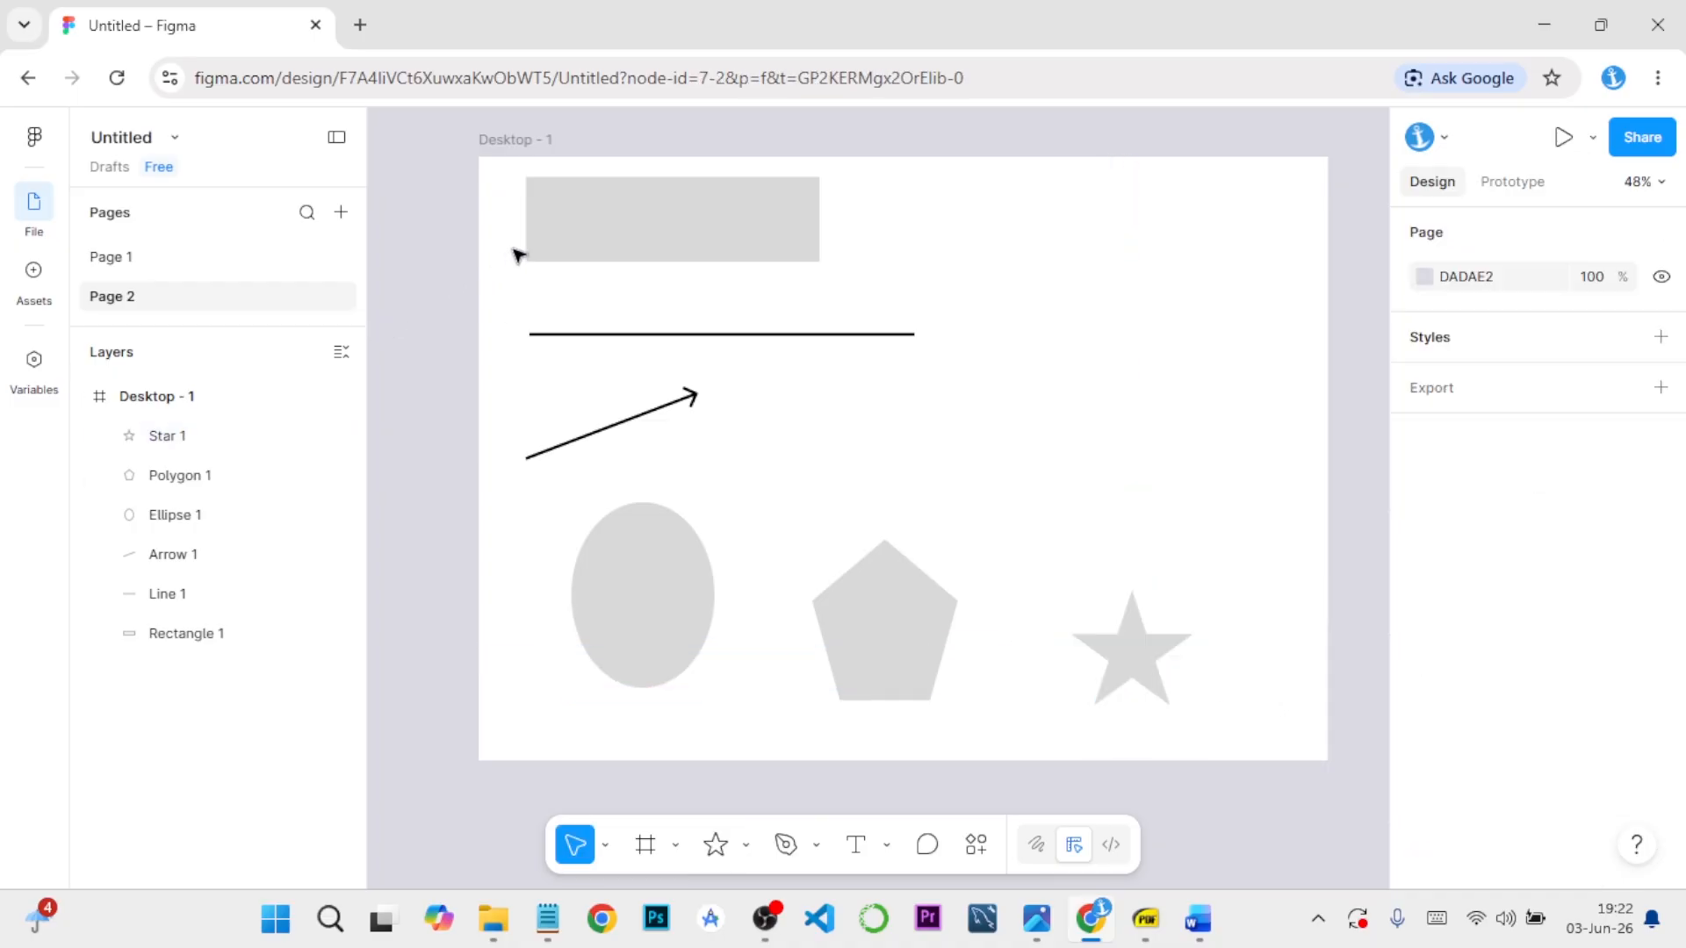
left_click(612, 227)
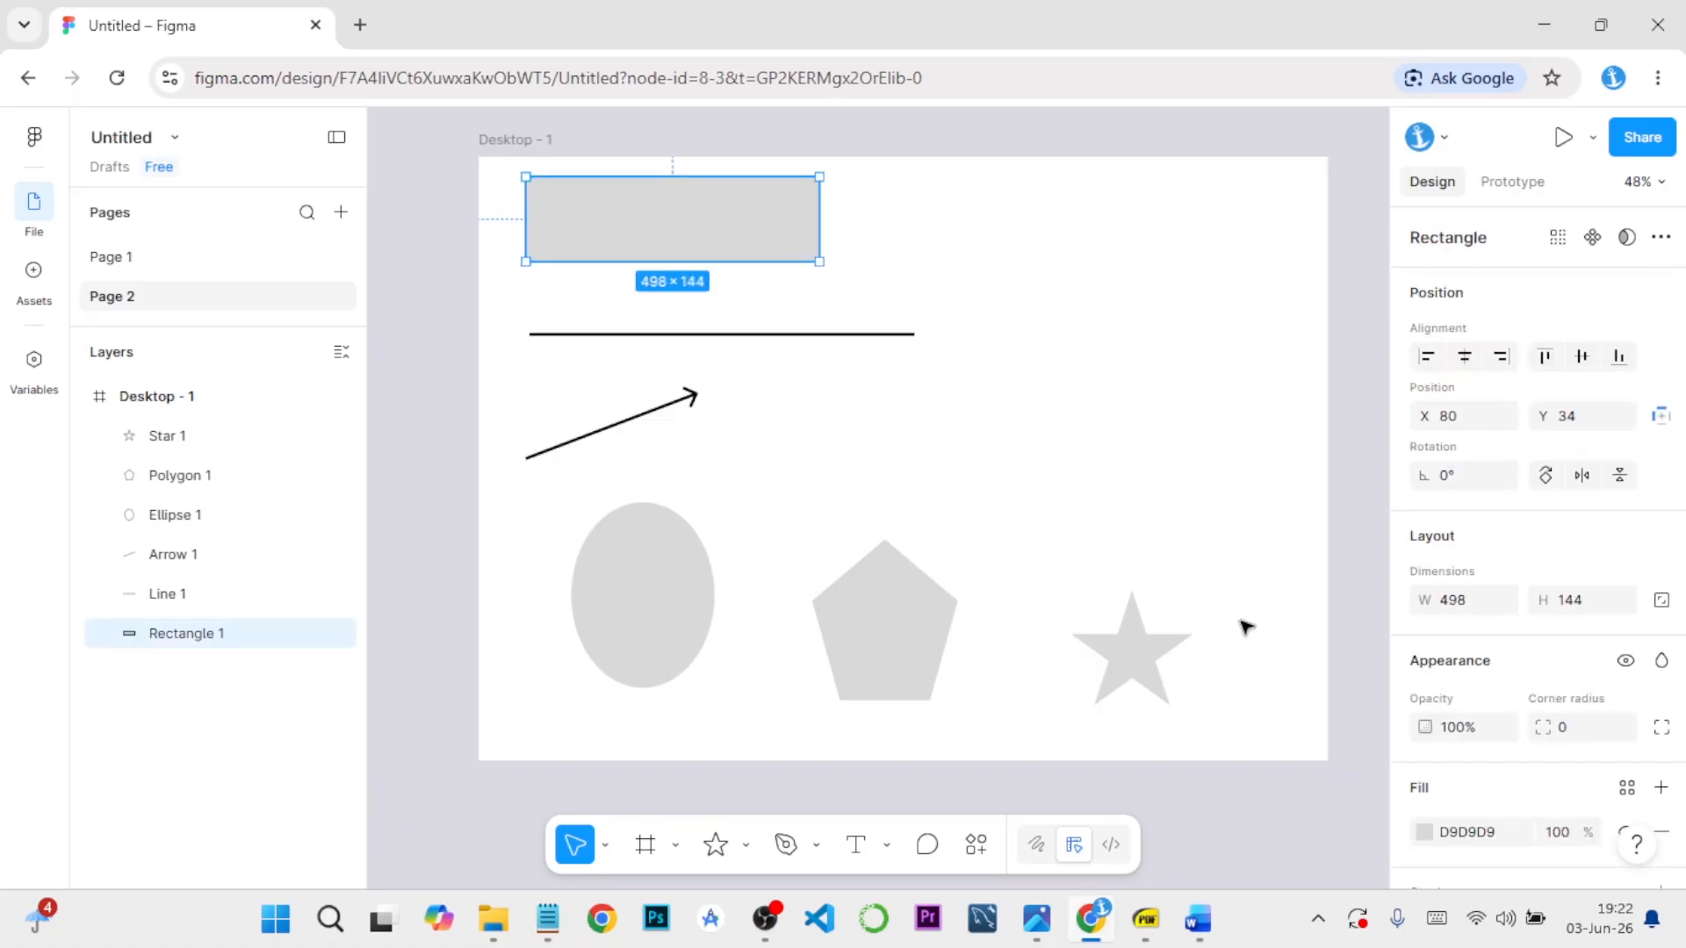
left_click(964, 493)
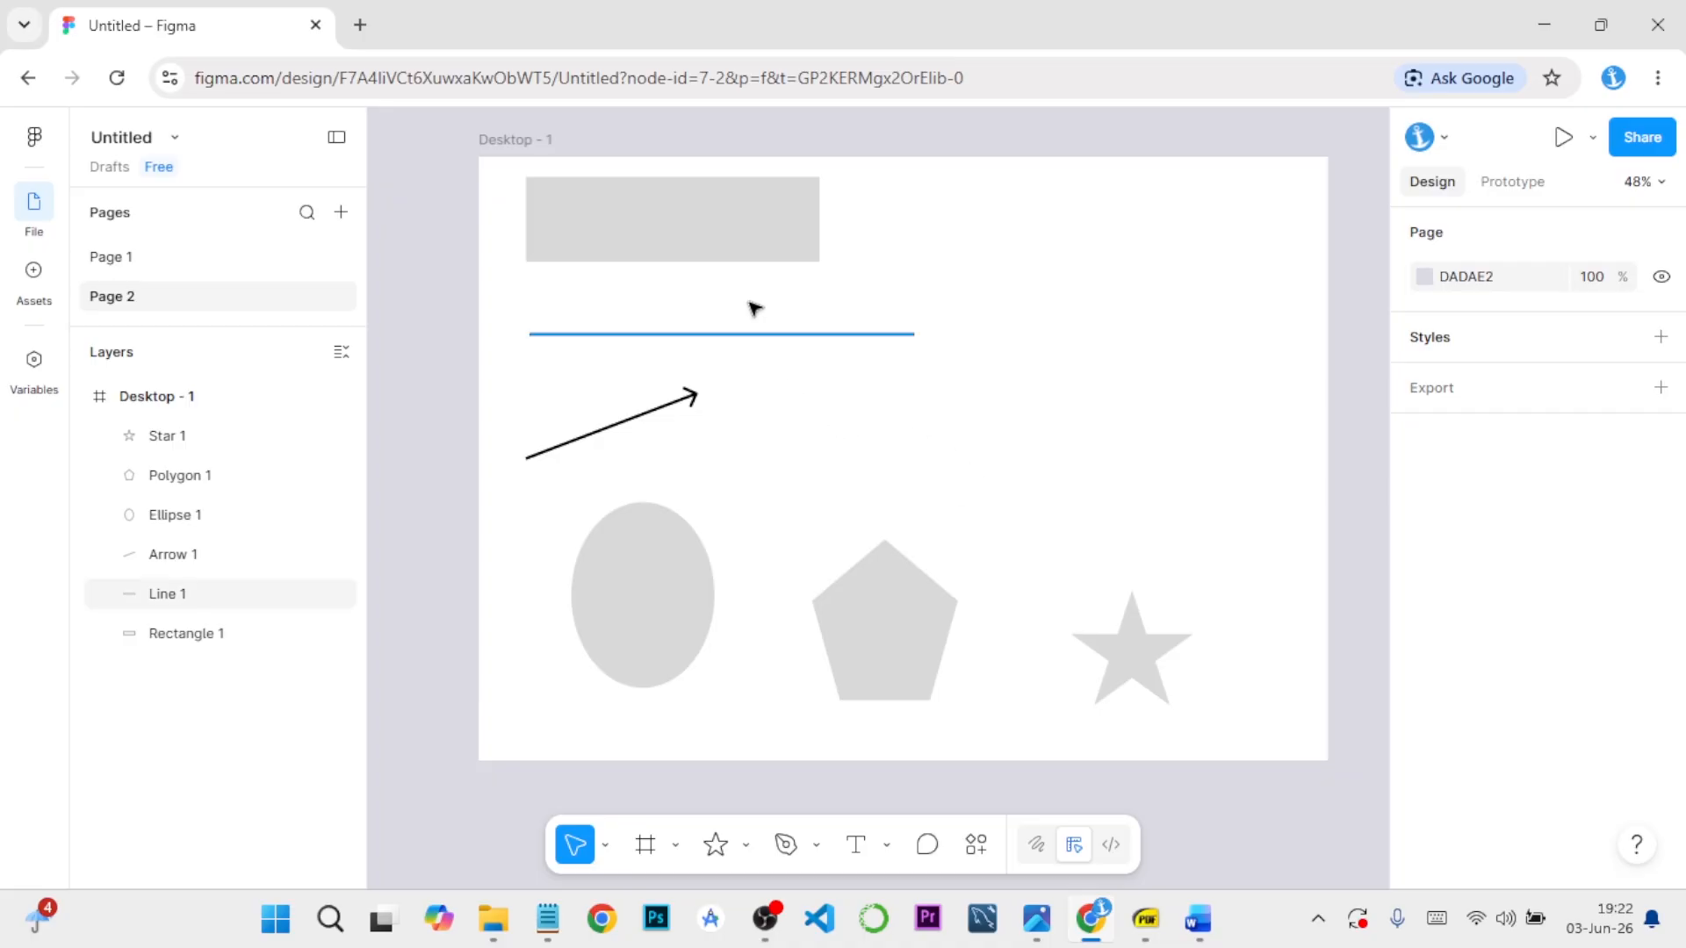
left_click(760, 242)
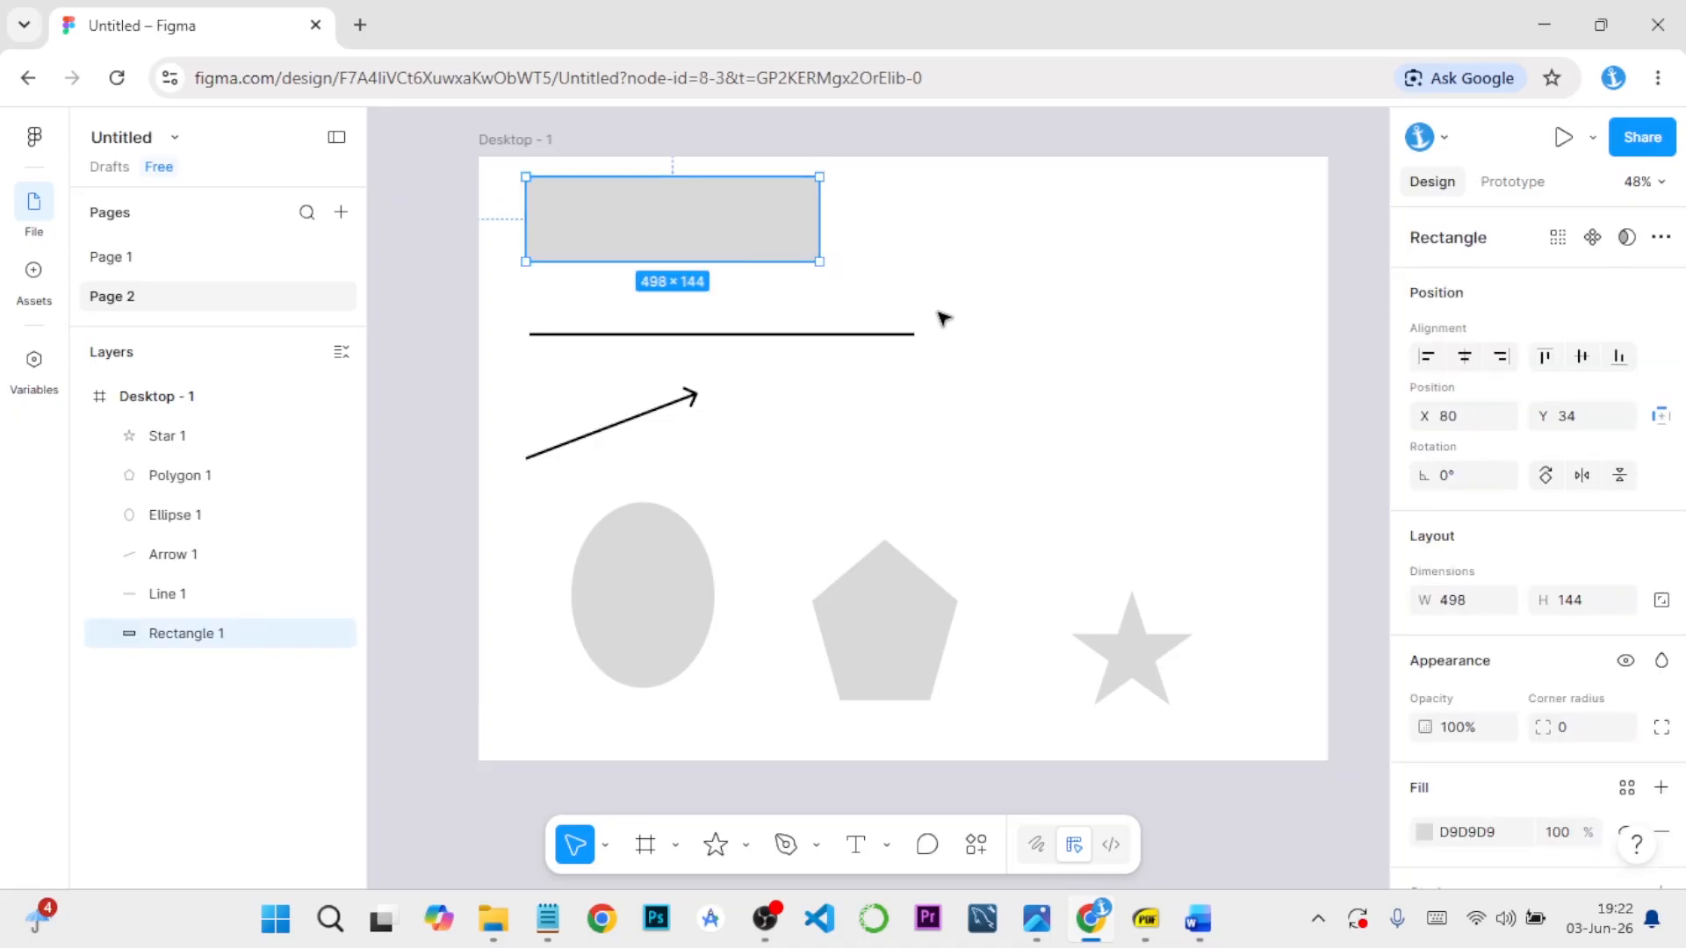
left_click(978, 295)
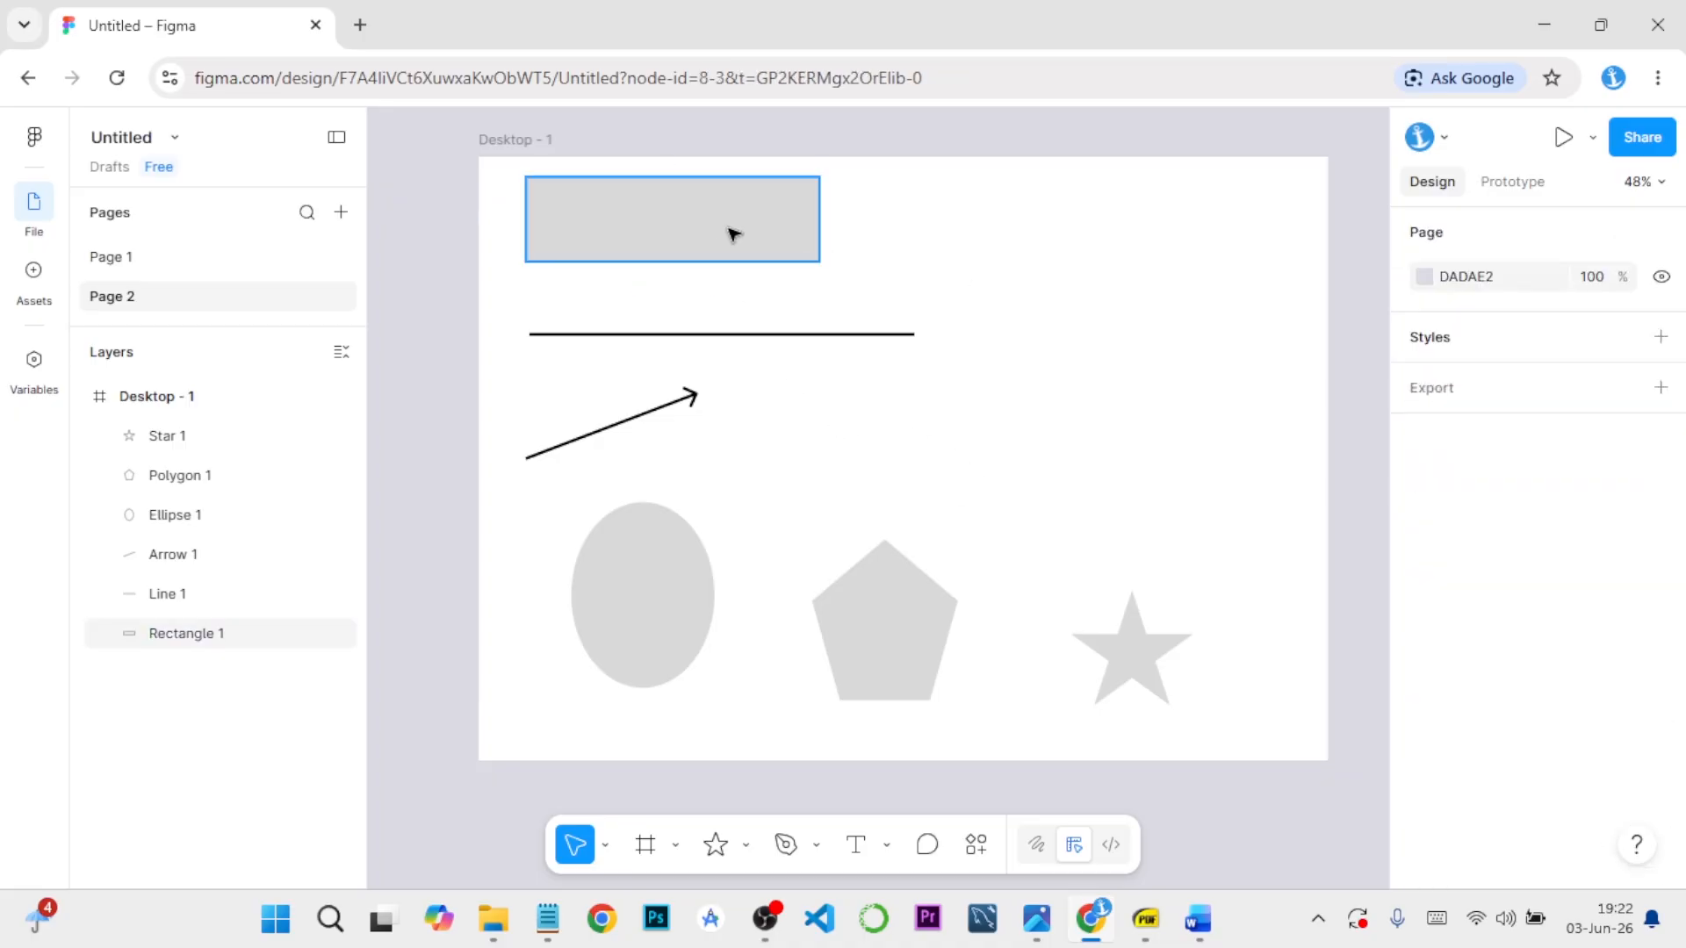
left_click(729, 233)
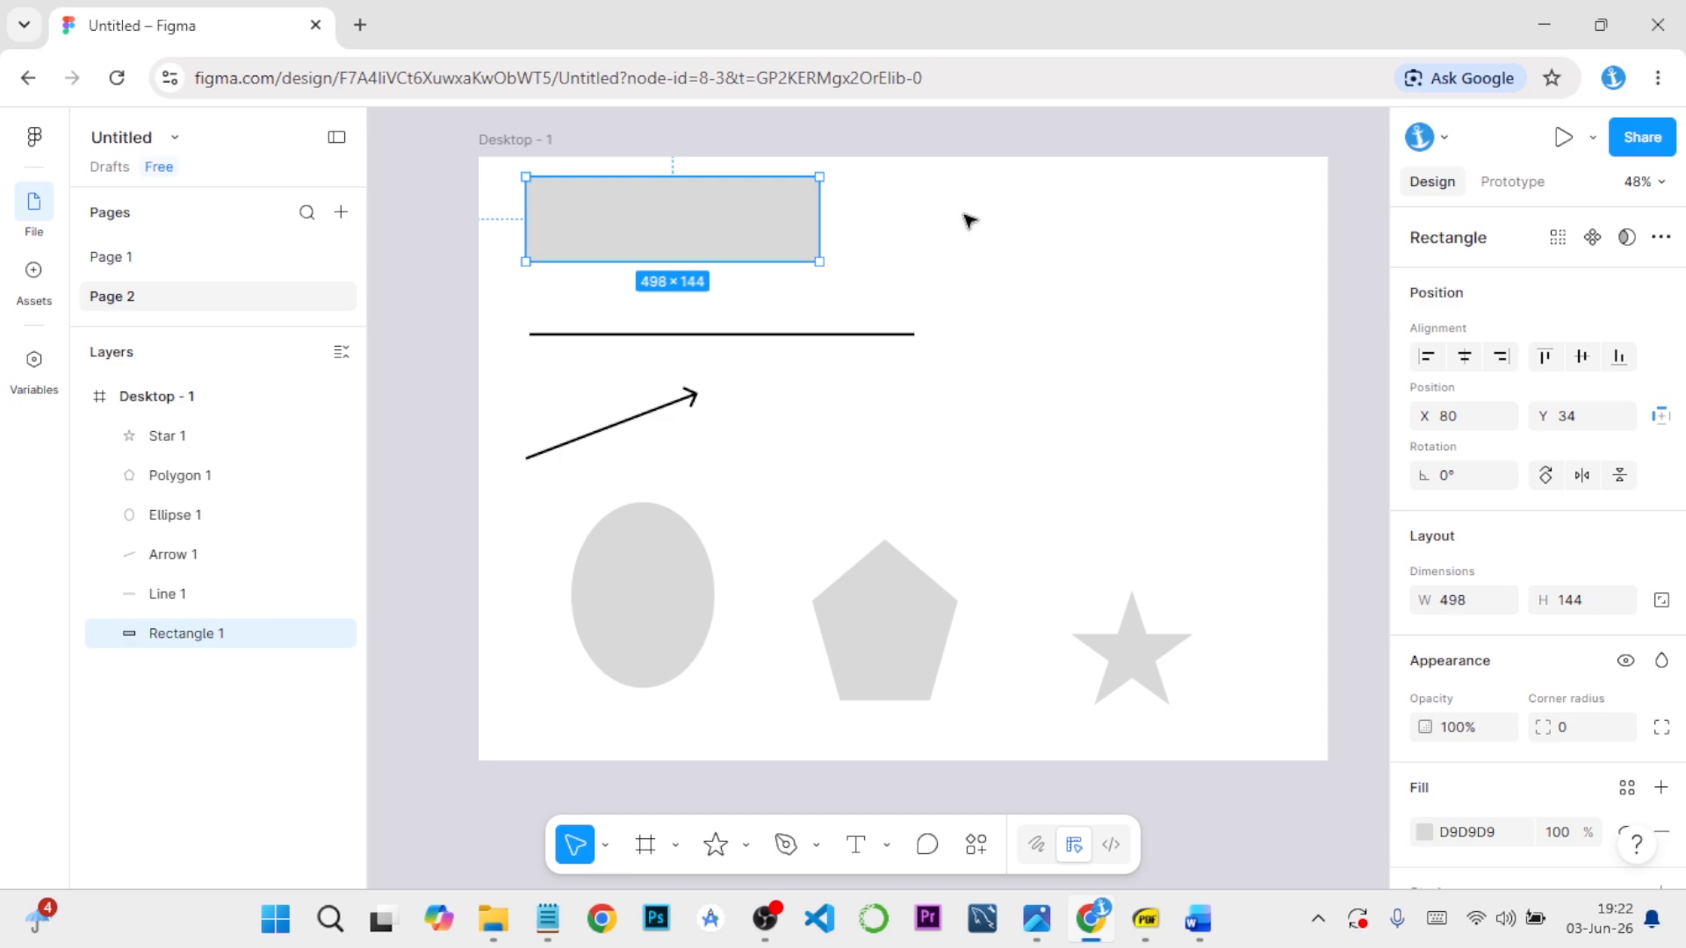
Draw a square to the right of the wide rectangle in the upper-right area of the desktop frame
left_click(747, 848)
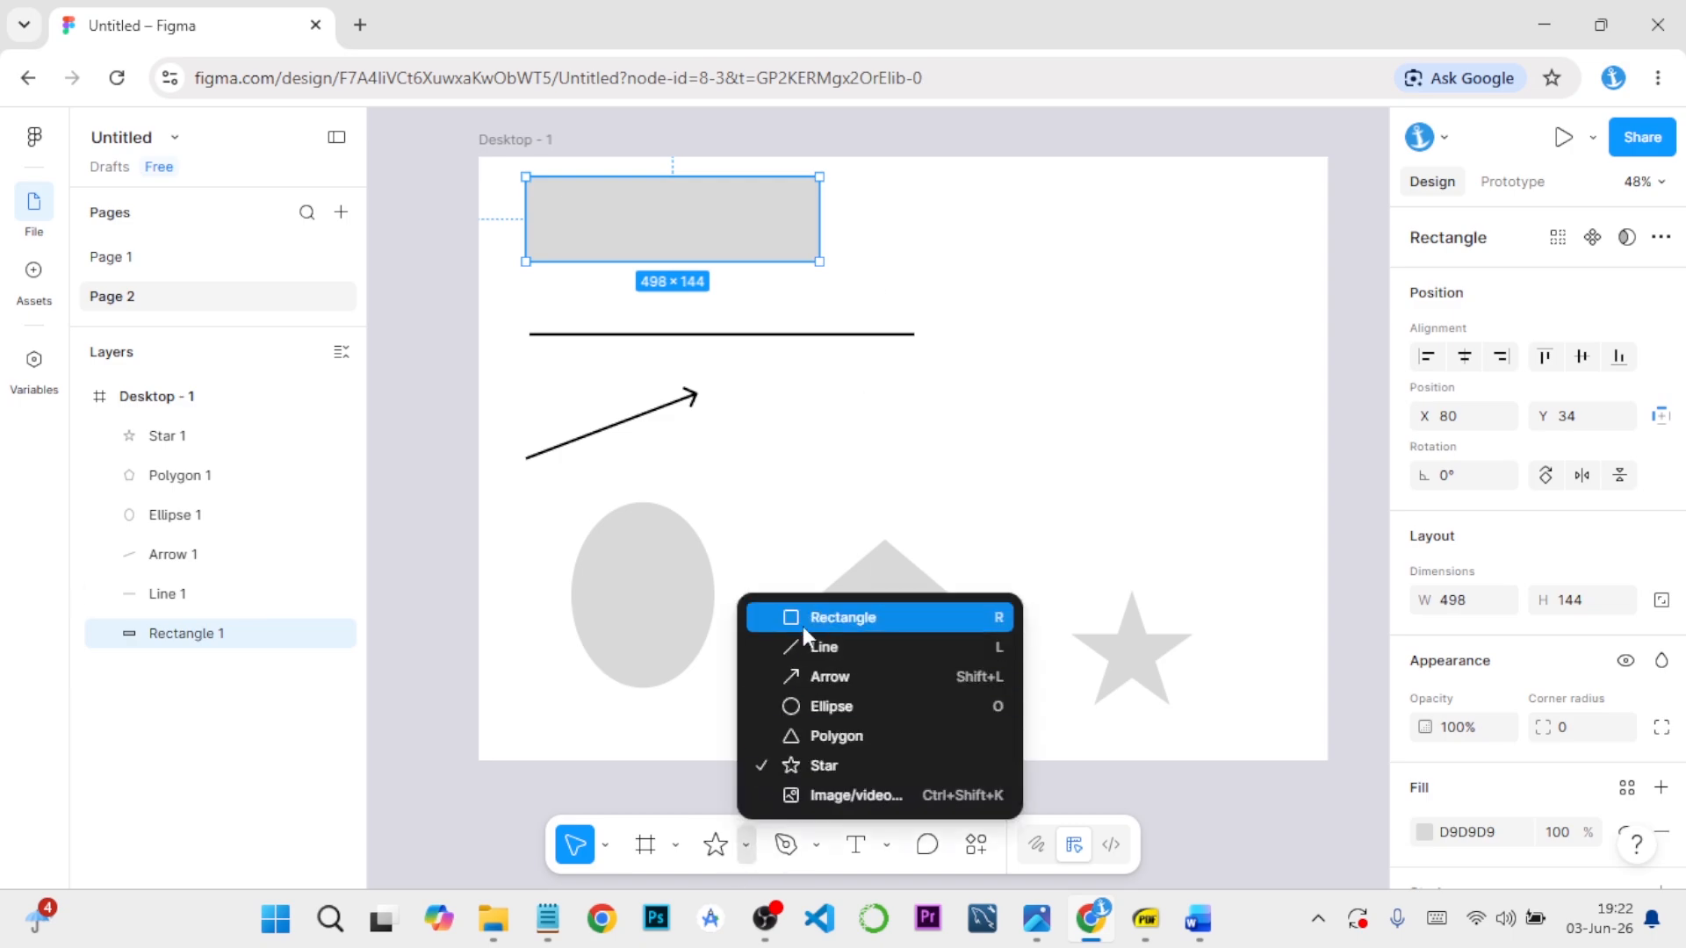
left_click(812, 619)
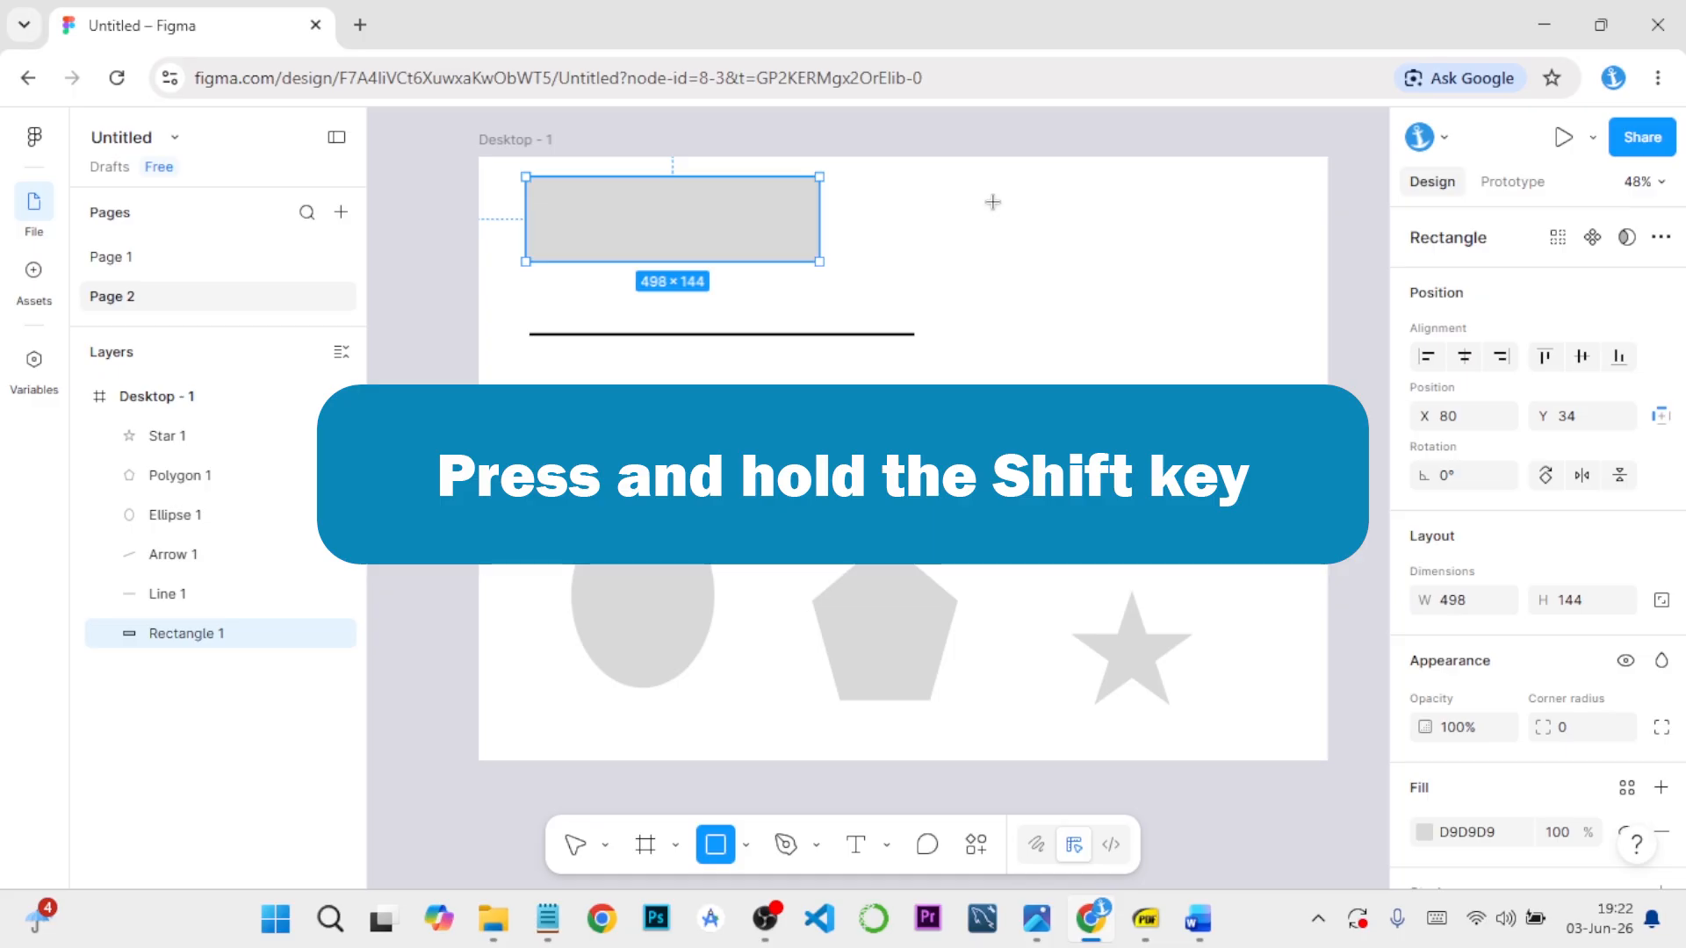
left_click_drag(980, 202, 1155, 376)
mouse_move(1144, 305)
left_mouse_down()
mouse_move(1118, 260)
mouse_move(1134, 252)
left_mouse_up()
left_click(1226, 380)
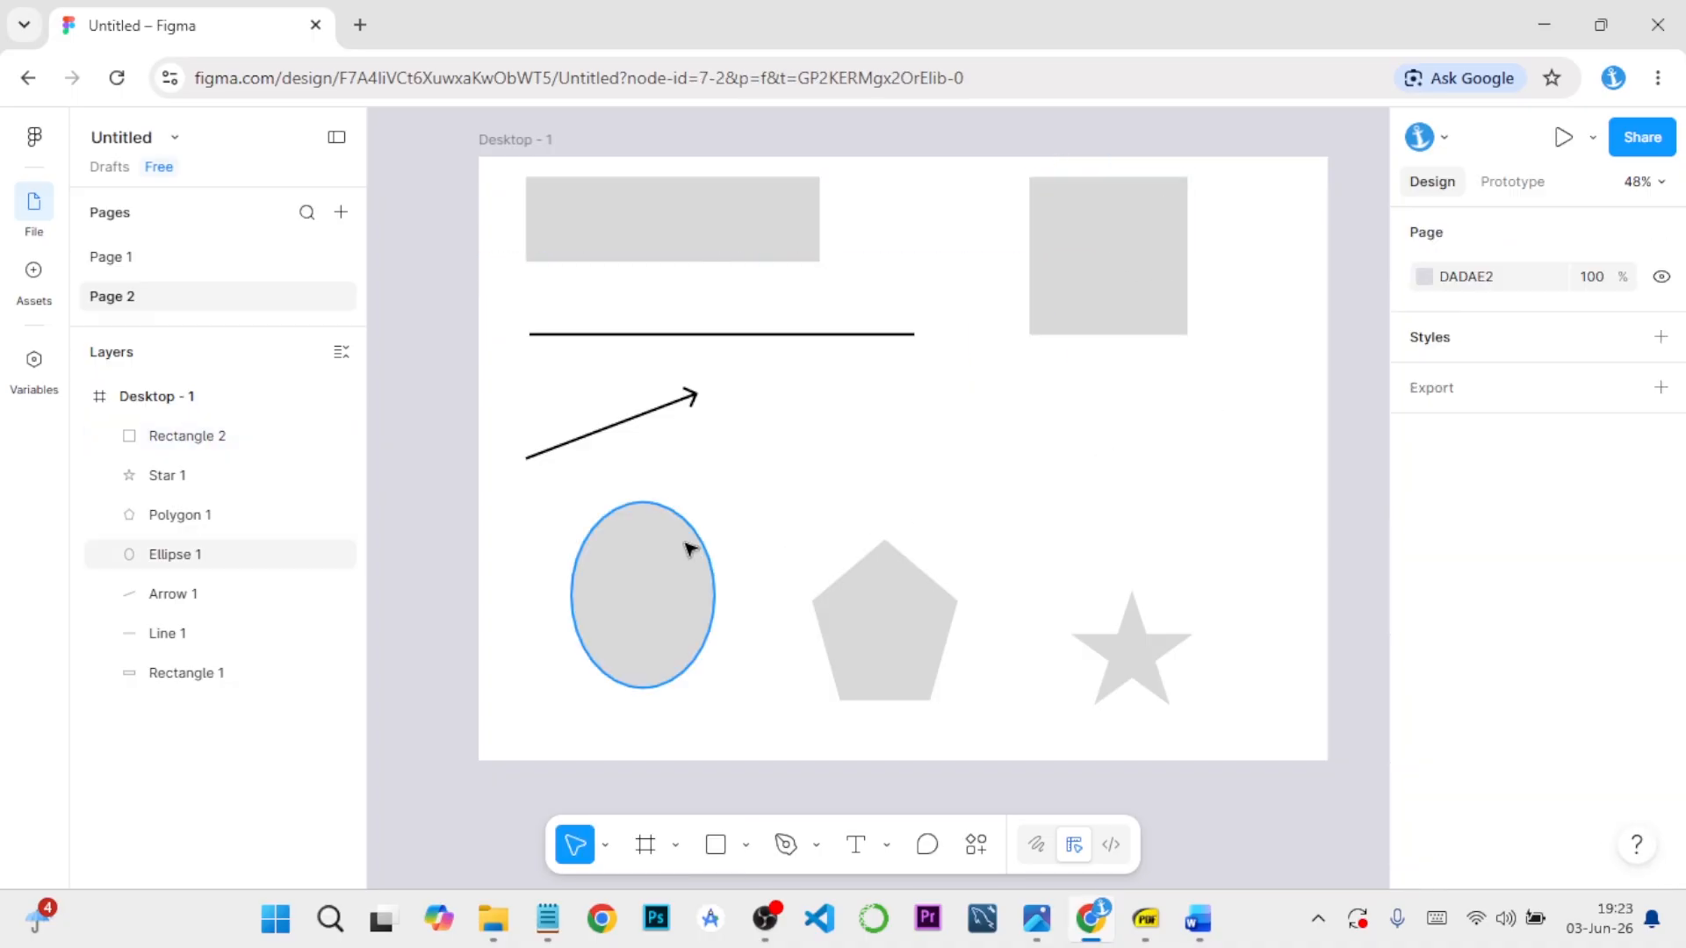
Draw a perfect circle between the square and the star in the desktop frame
left_click(747, 846)
left_click(799, 705)
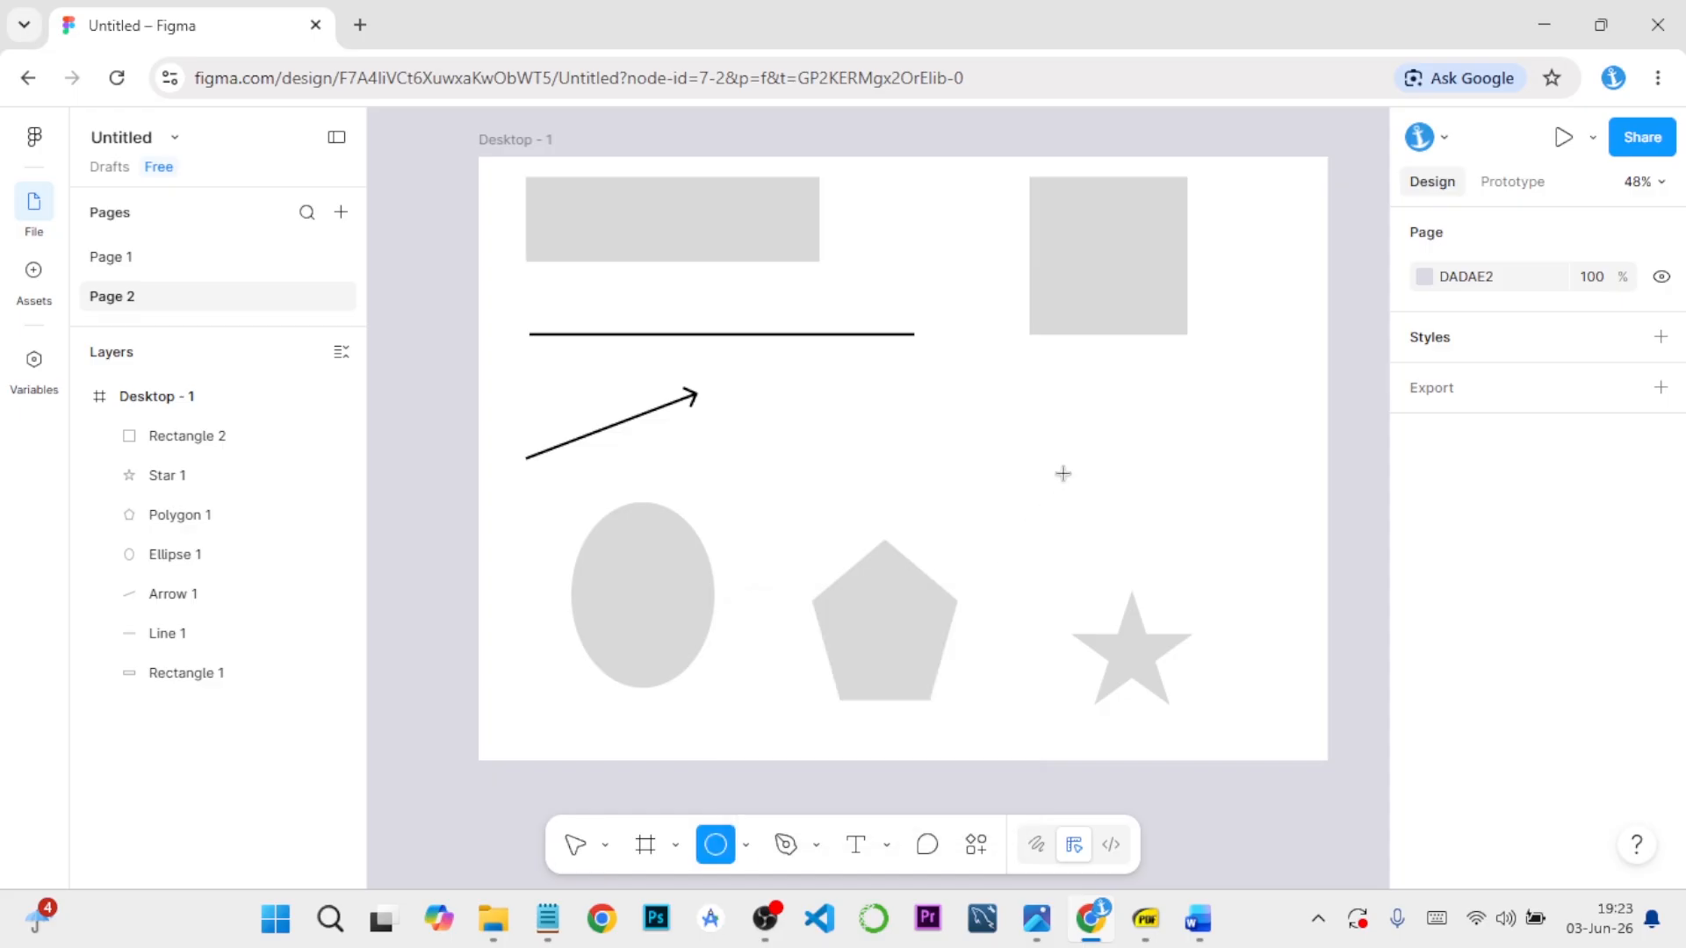
left_click_drag(1055, 388, 1216, 502)
left_click(1253, 486)
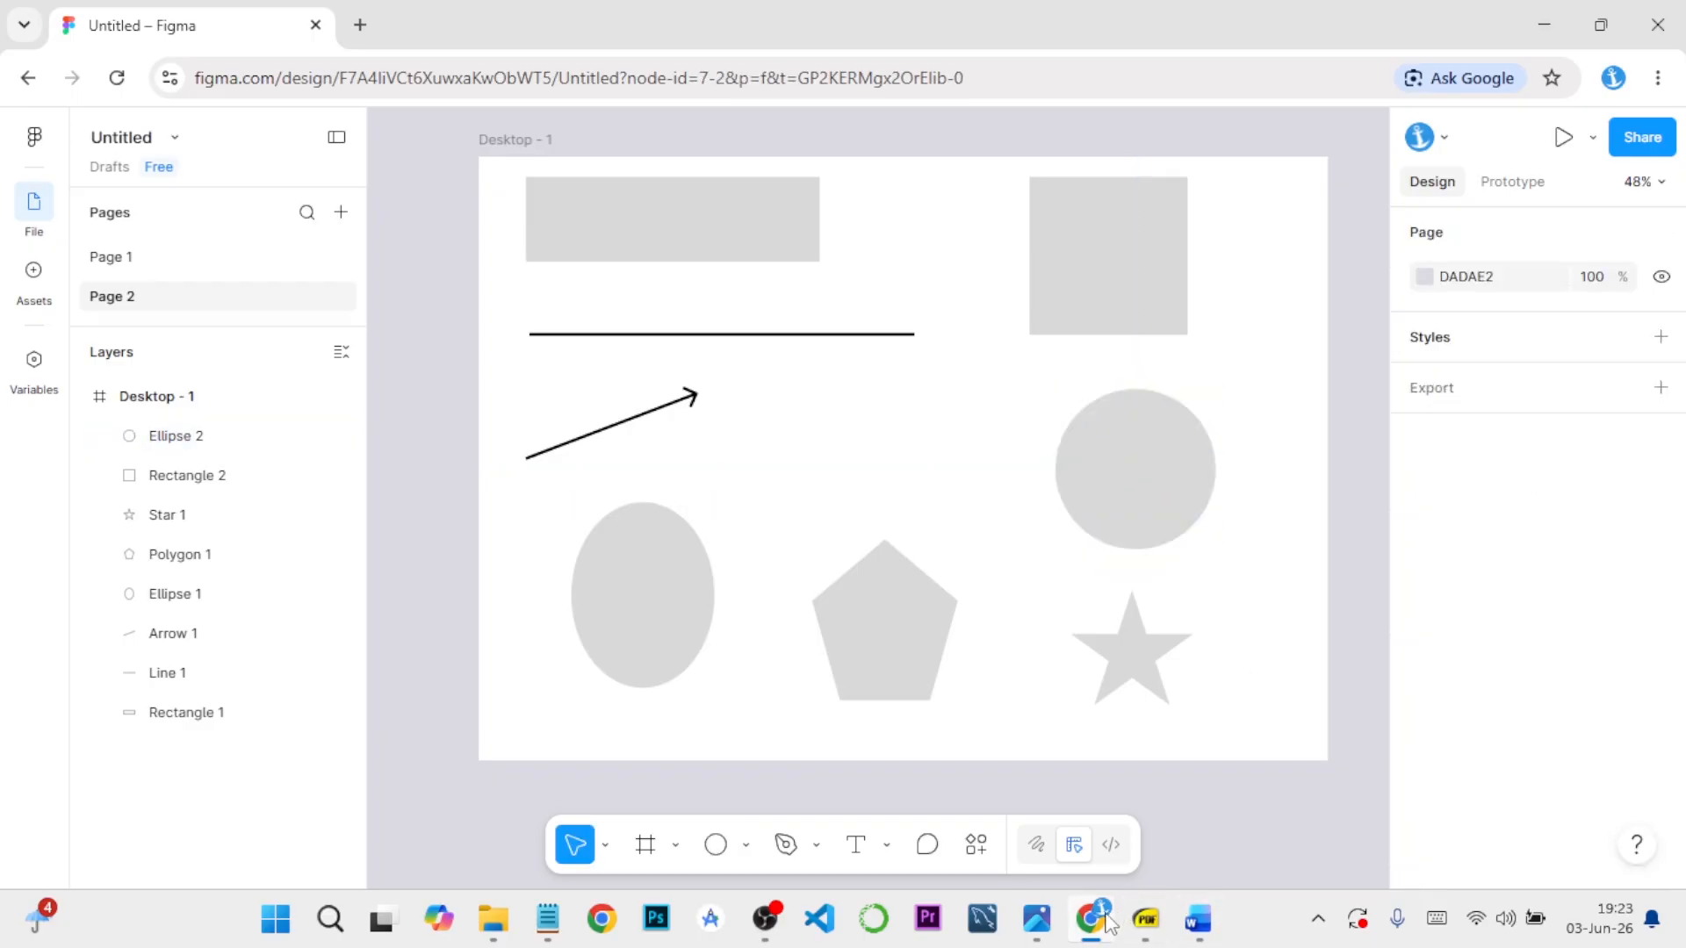
Switch to the Word lesson document and review the shape tool sections, from the Rectangle Tool to fill and stroke, and the rectangle editing section
left_click(1198, 919)
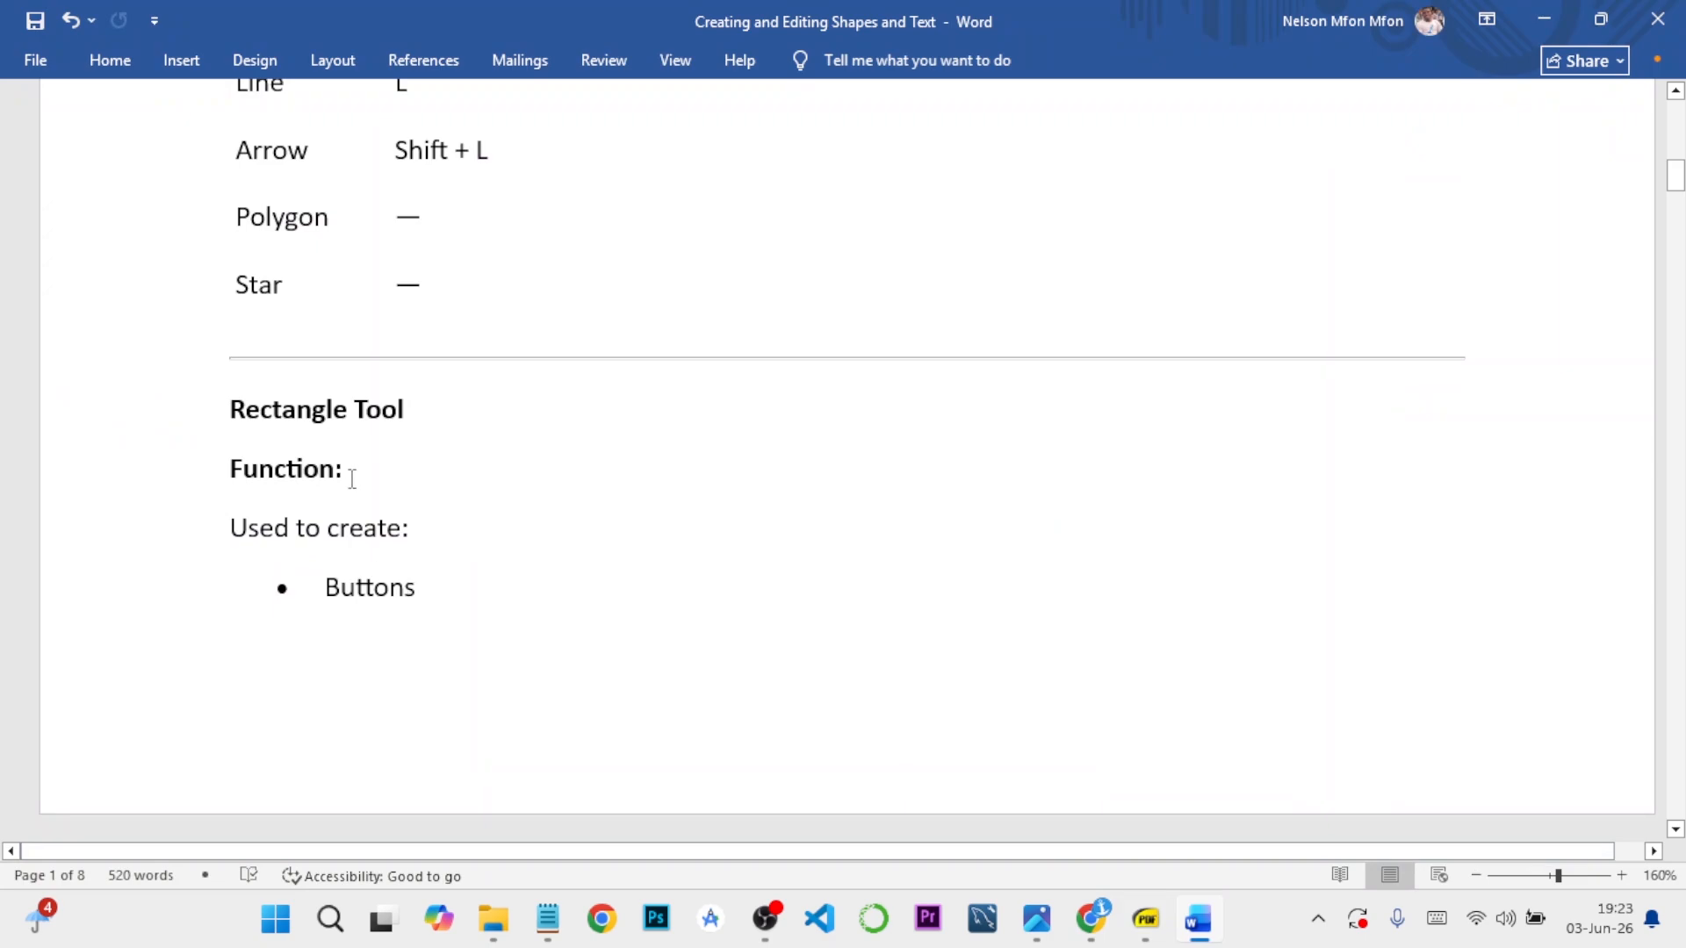
scroll(354, 477, "up", 3)
scroll(357, 527, "down", 10)
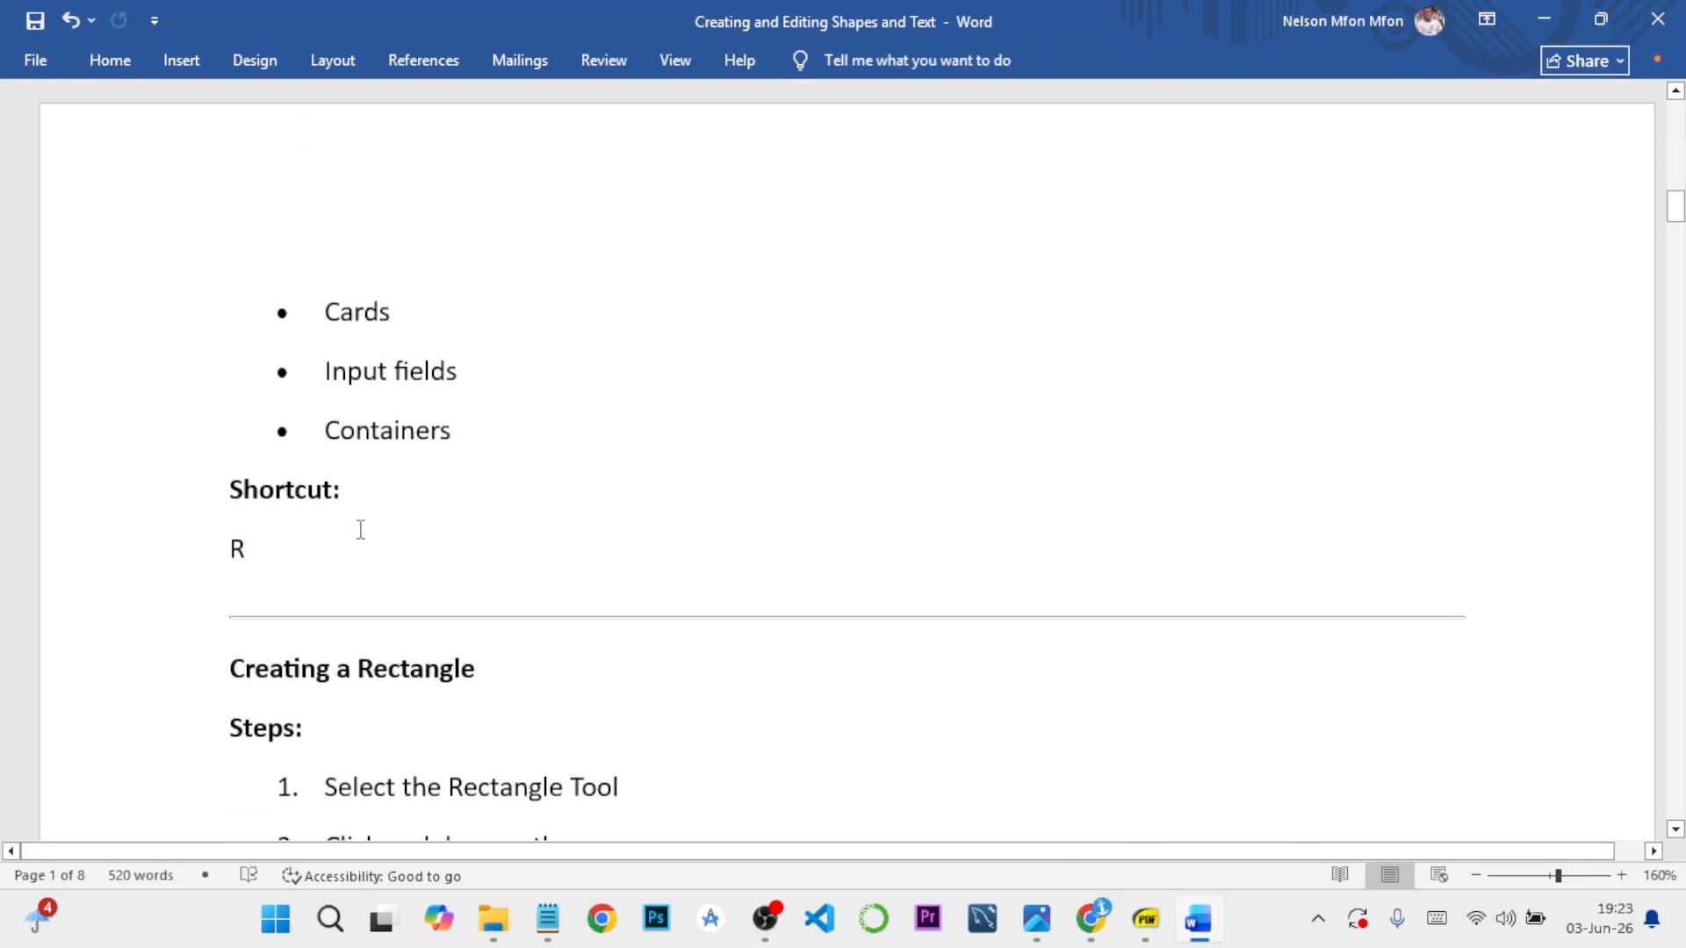
scroll(360, 529, "down", 15)
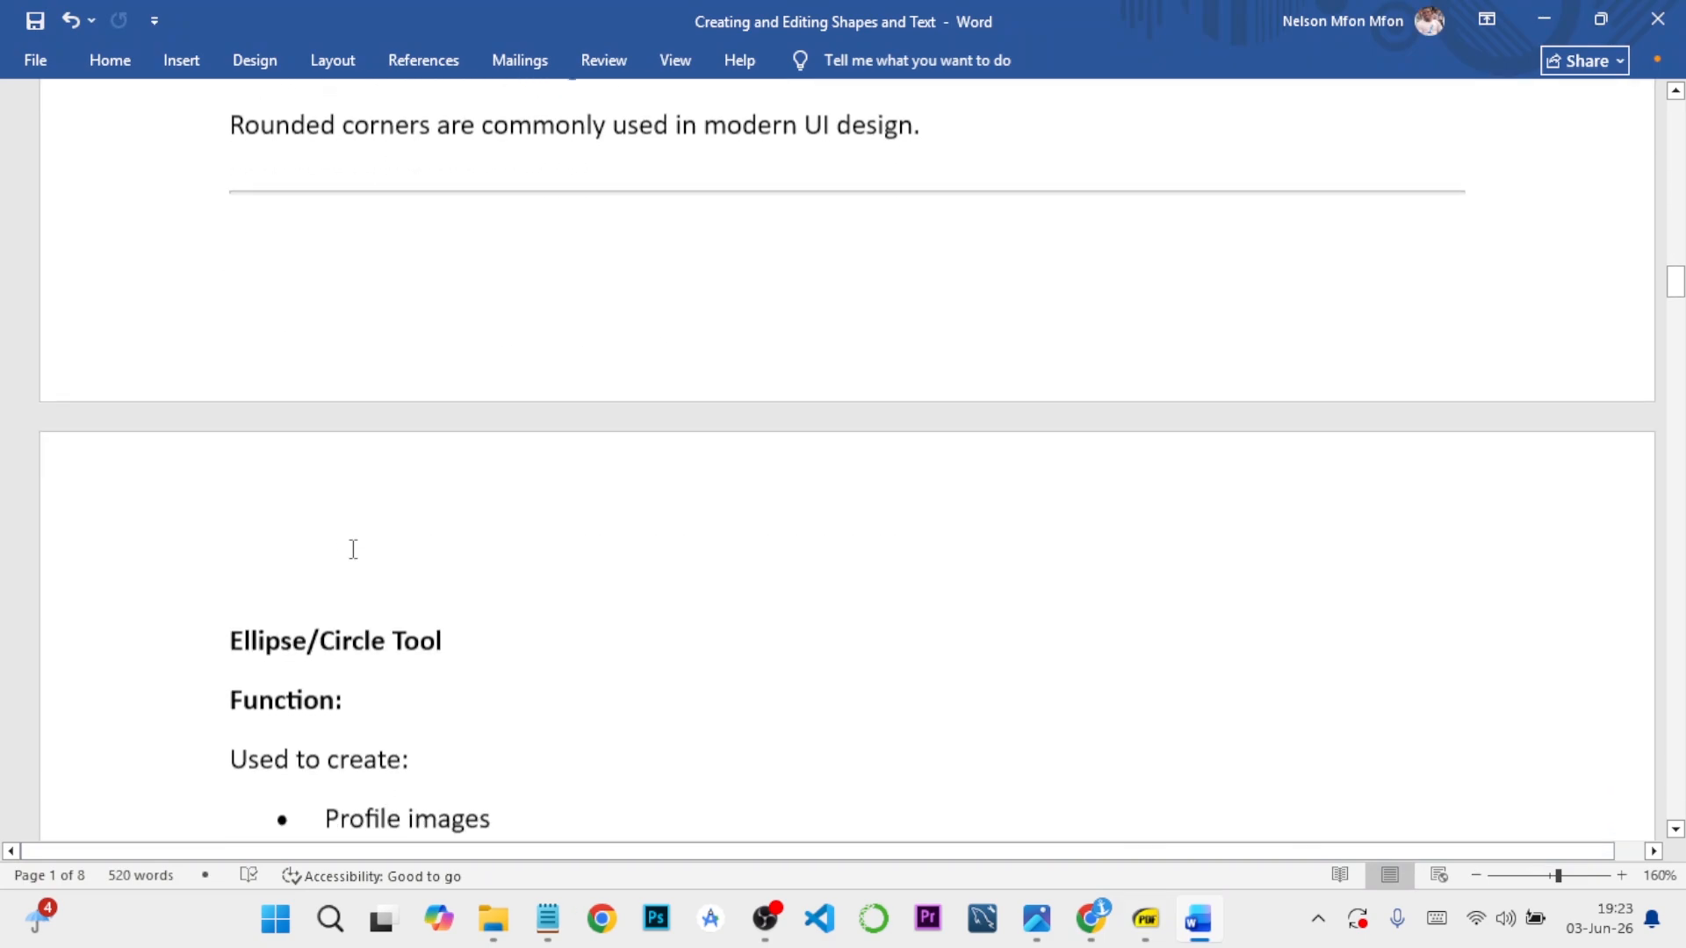
scroll(353, 550, "down", 5)
scroll(351, 546, "down", 4)
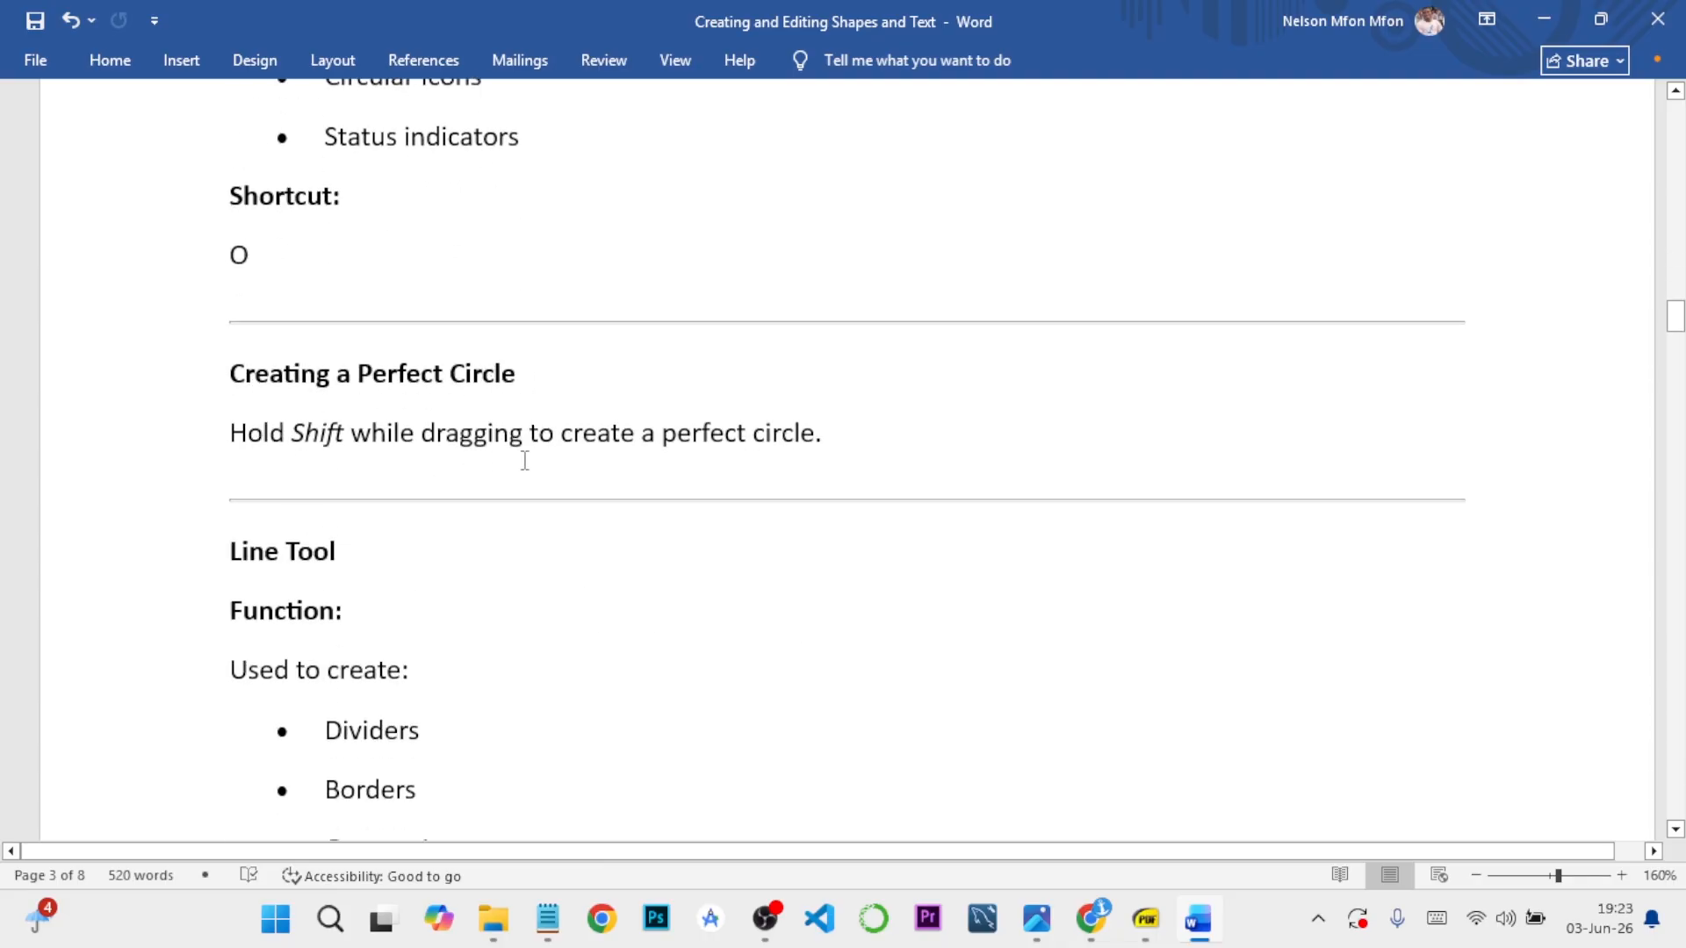
scroll(445, 482, "down", 10)
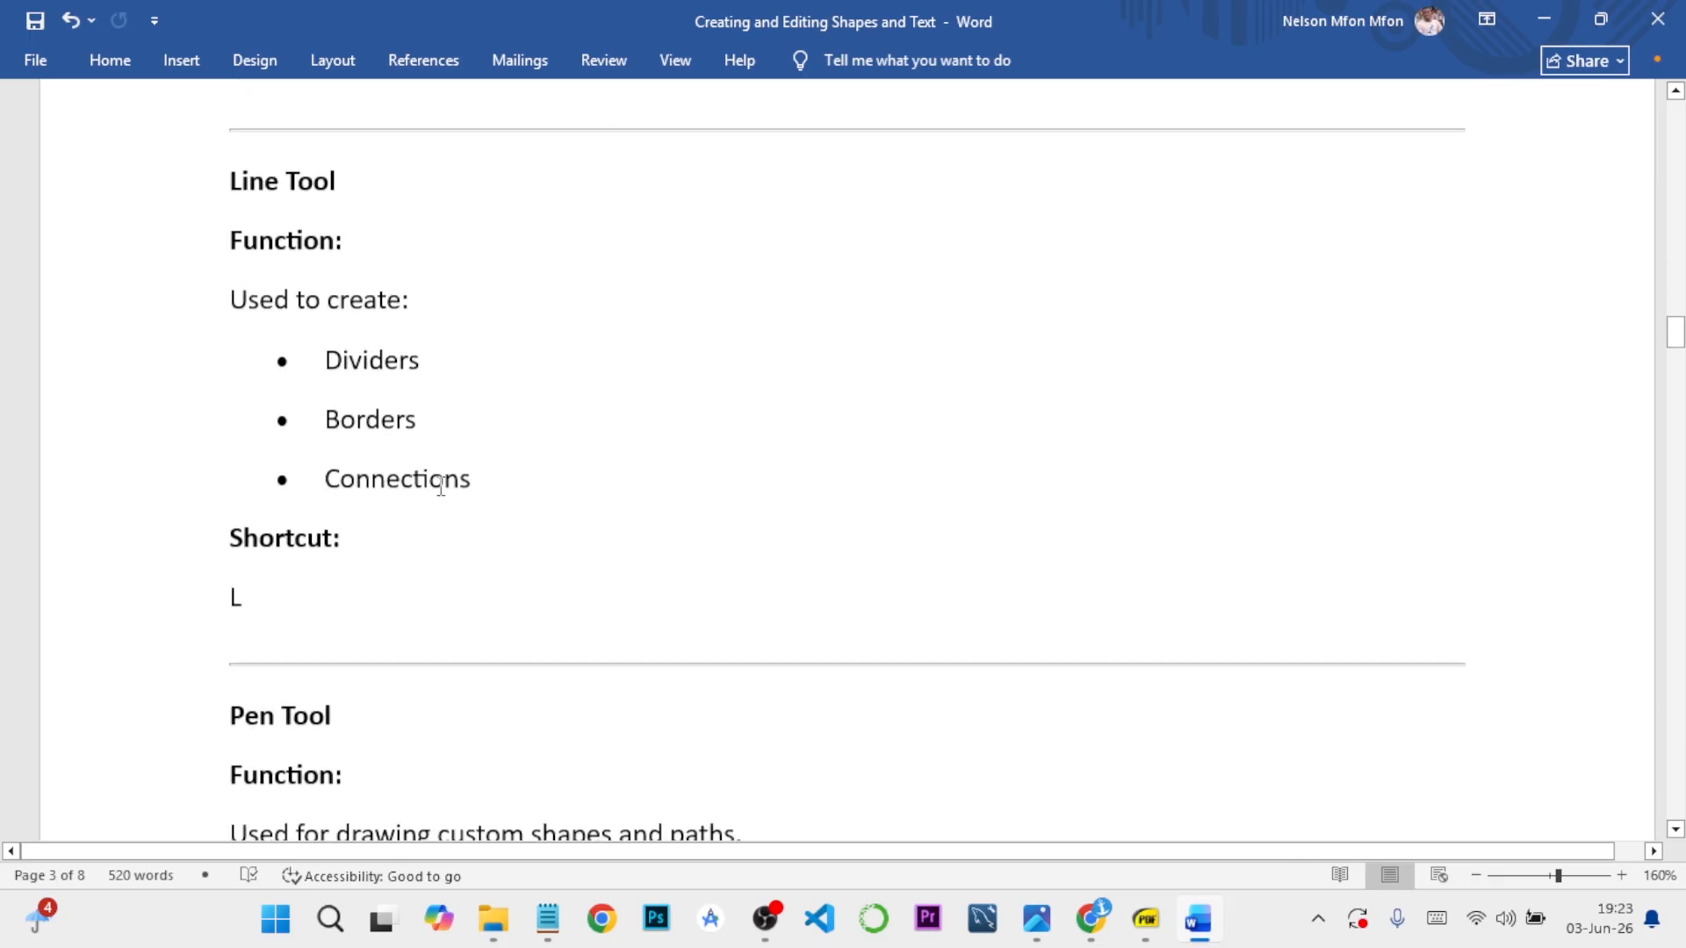
scroll(406, 489, "down", 8)
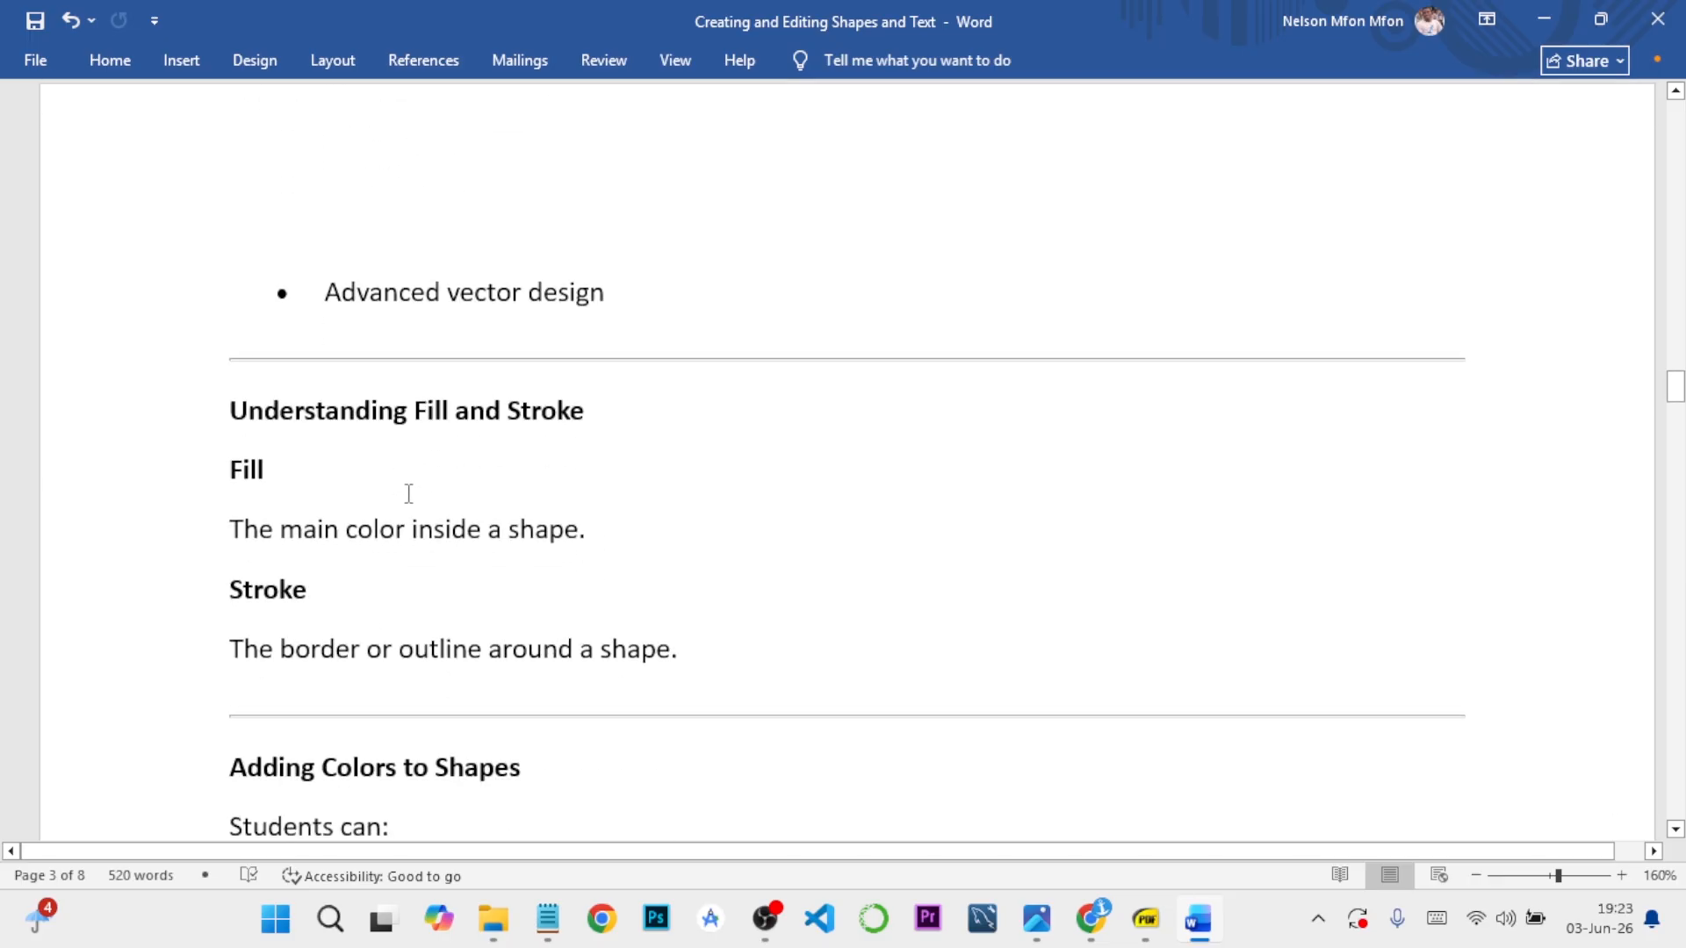
scroll(407, 493, "up", 20)
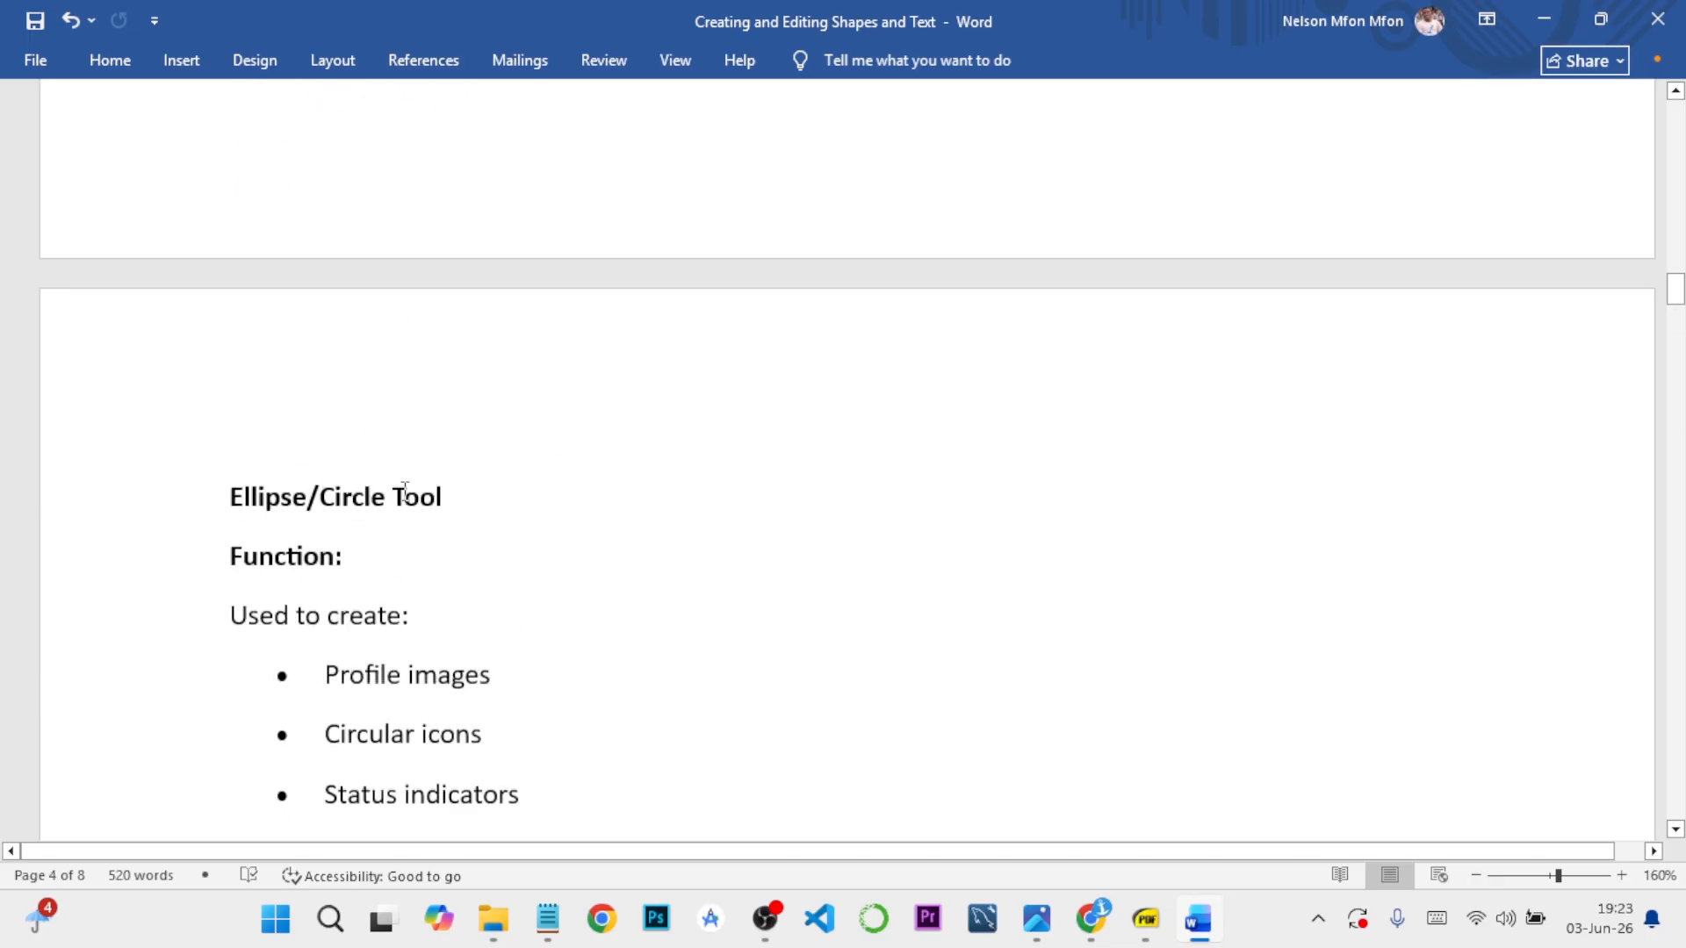
scroll(405, 491, "up", 8)
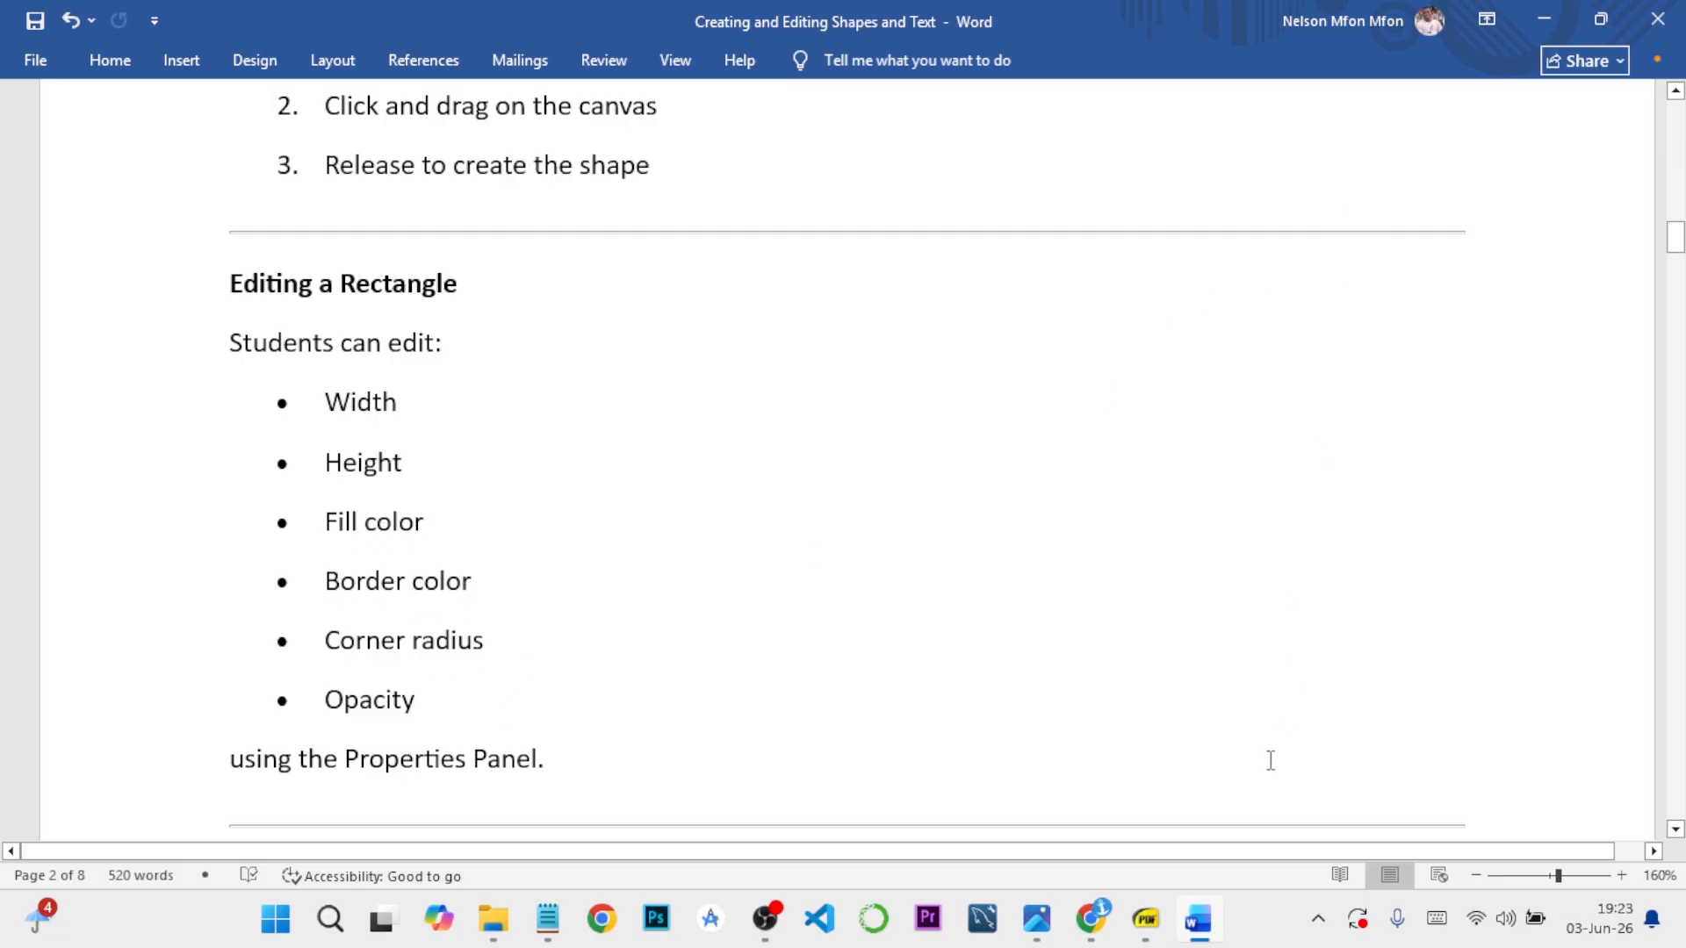
Switch back to Figma and shift the wide rectangle above the line to about X 120, Y 62, rechecking the editable properties in Word
left_click(1095, 922)
left_click_drag(714, 248, 740, 266)
left_click(1197, 922)
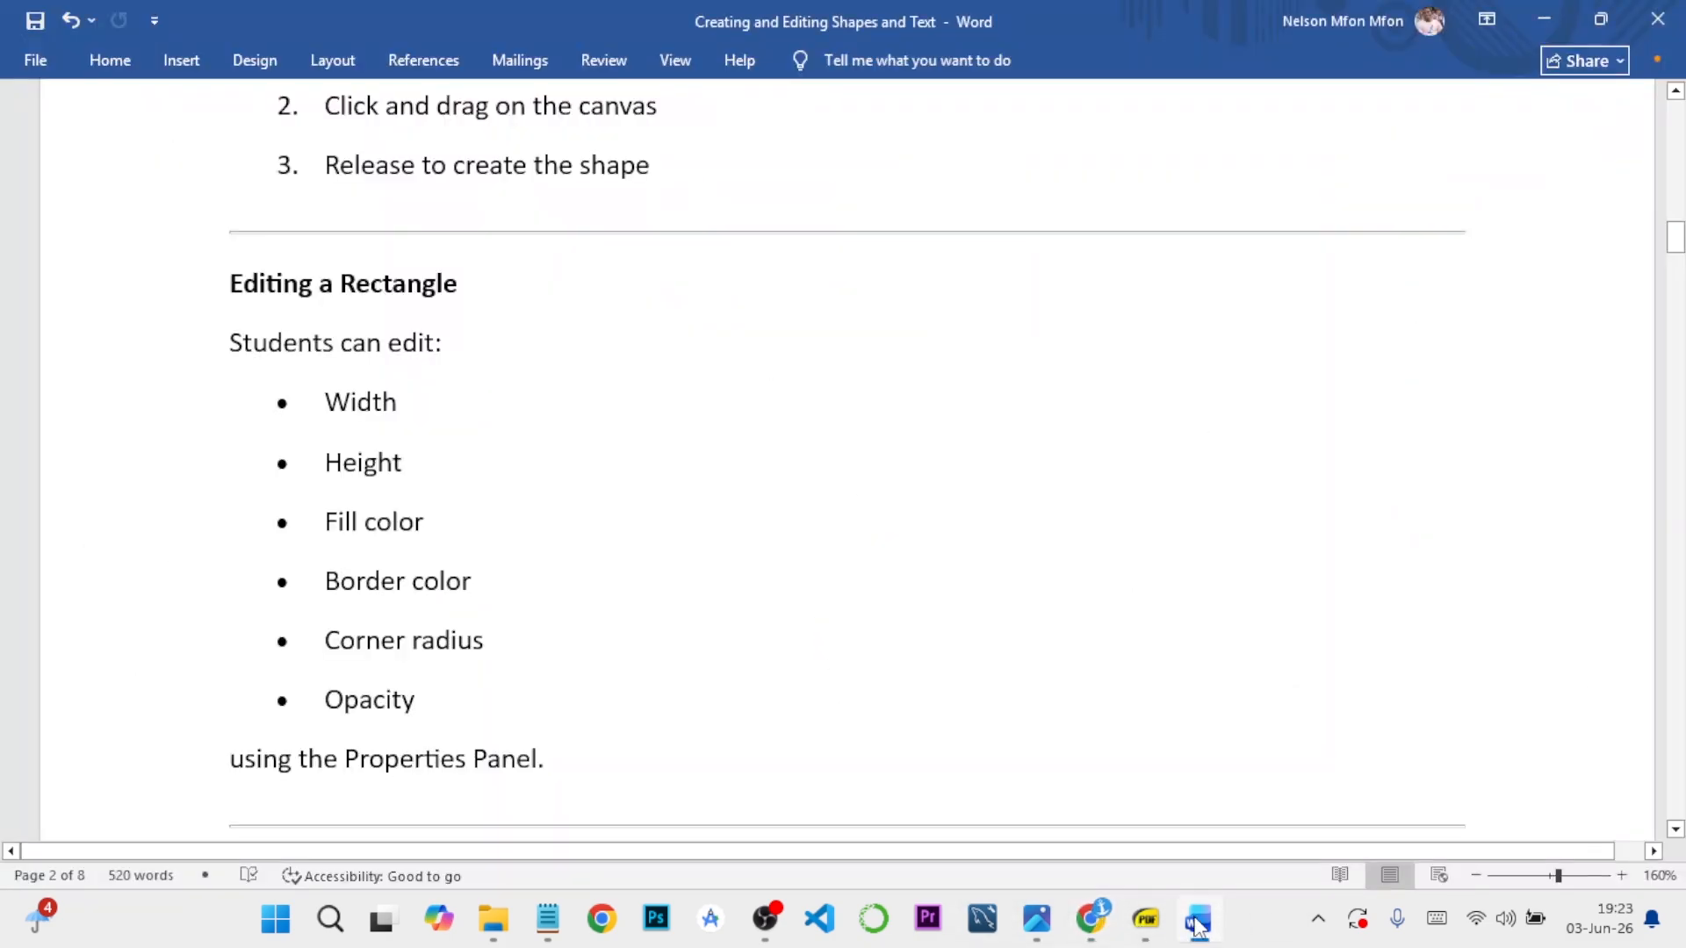
left_click(1547, 19)
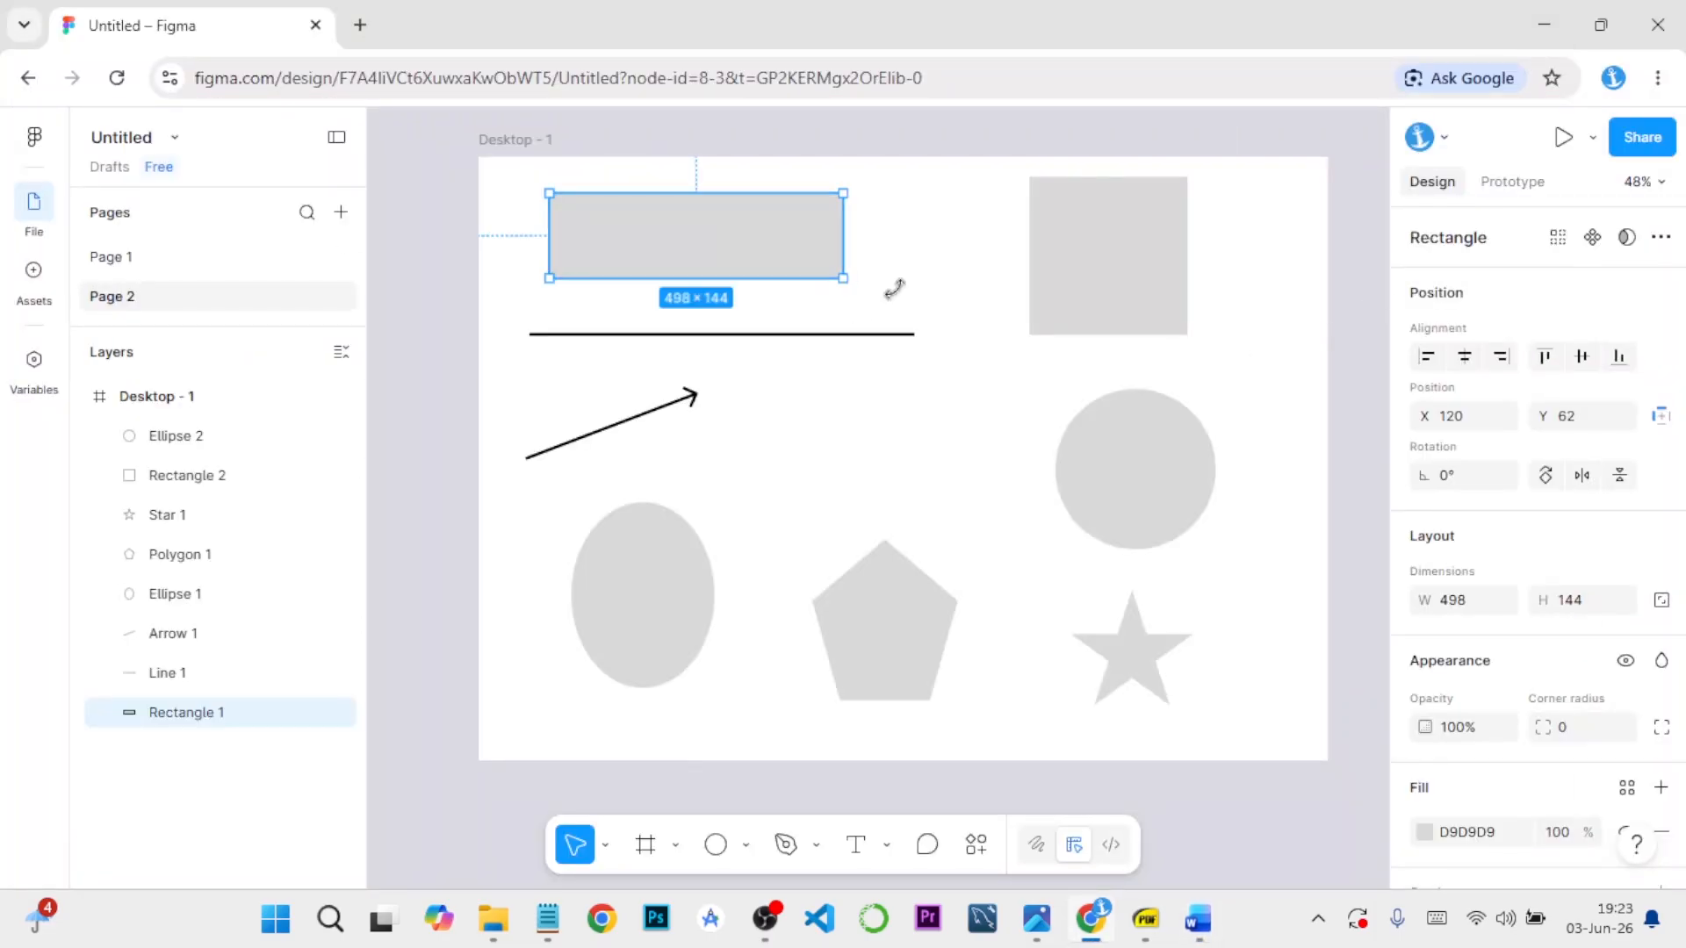
Try a width of 200 and a height of 100 on the wide rectangle
left_click(1472, 605)
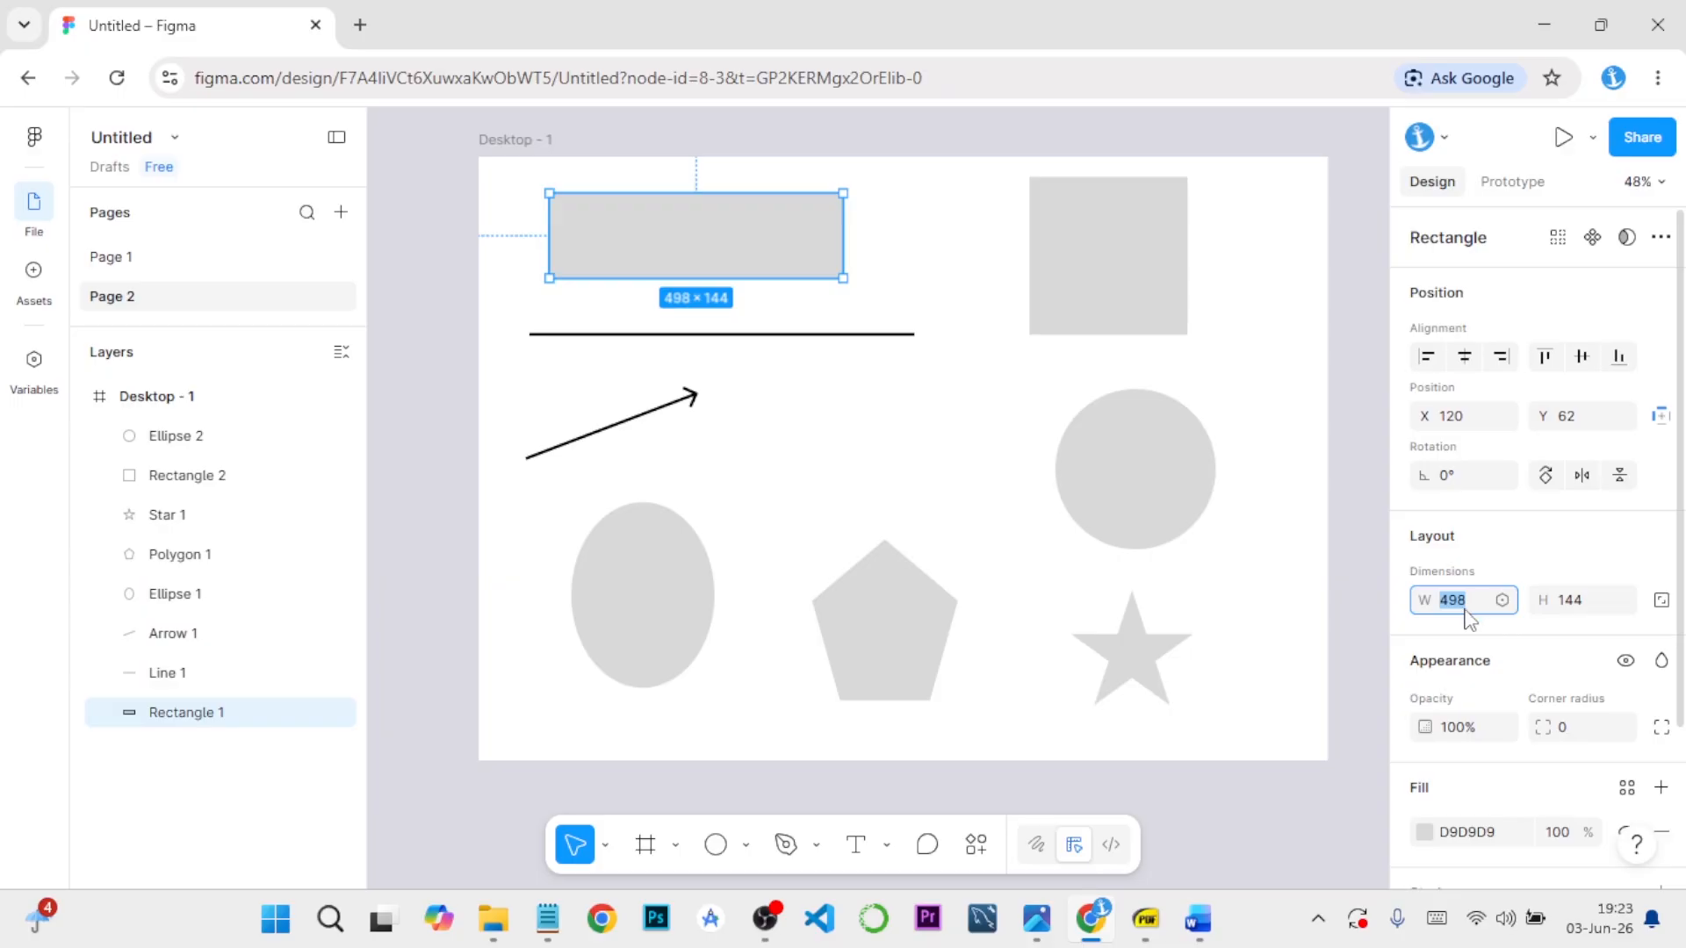
type("200")
key("Return")
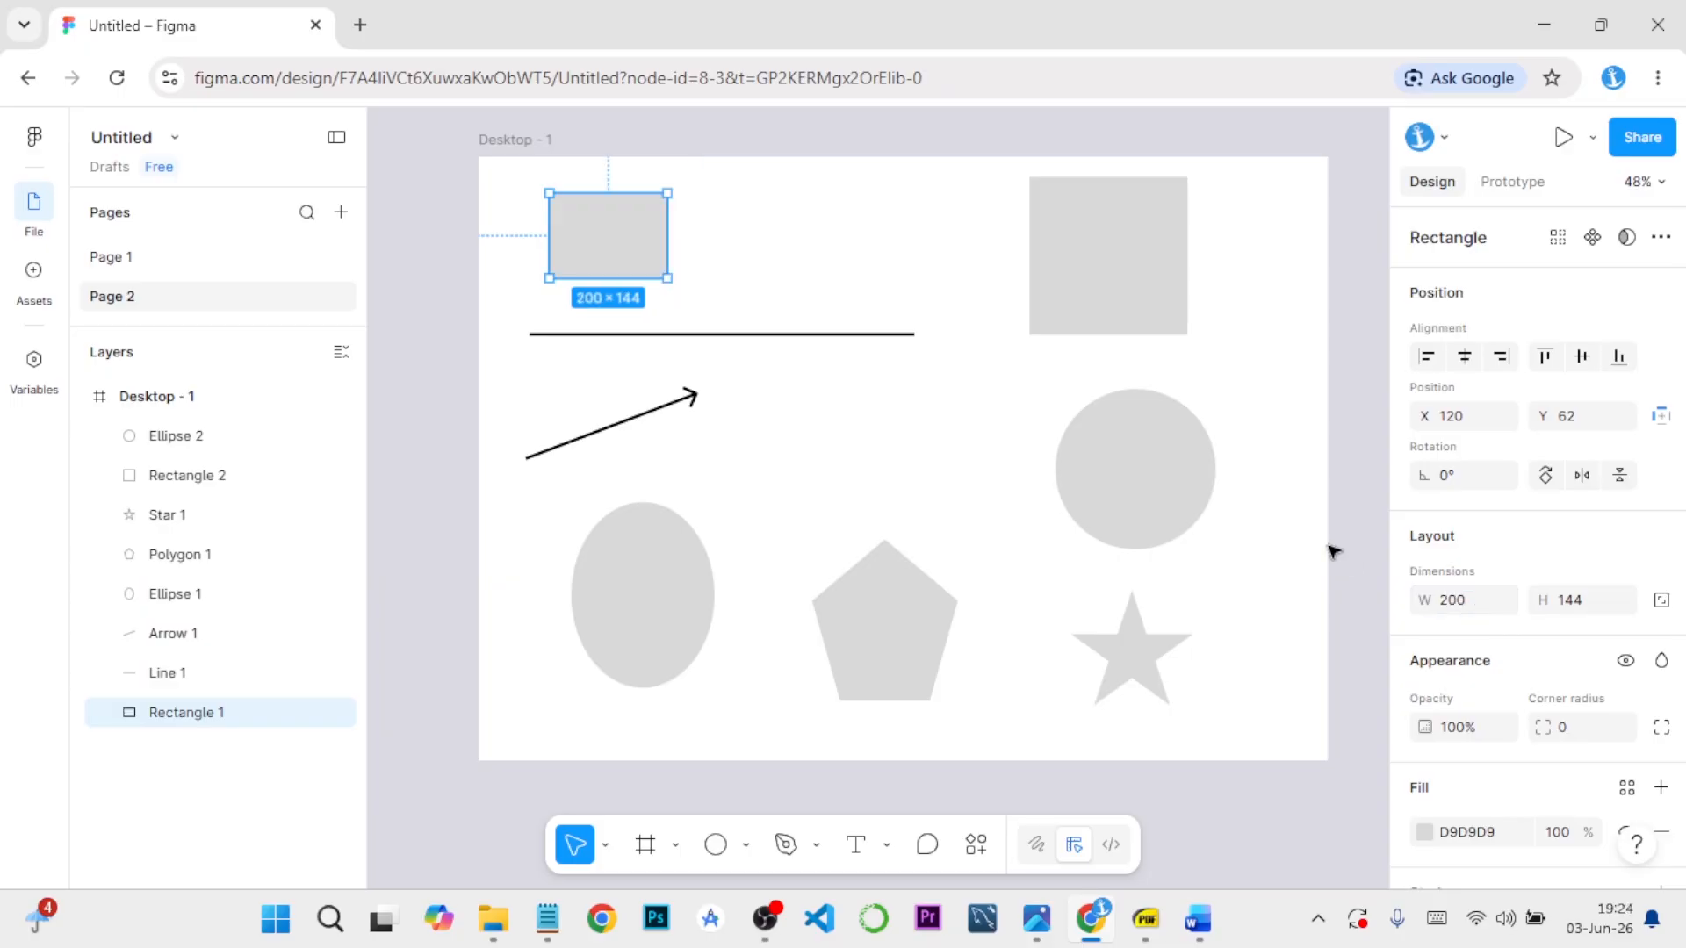
left_click(1571, 602)
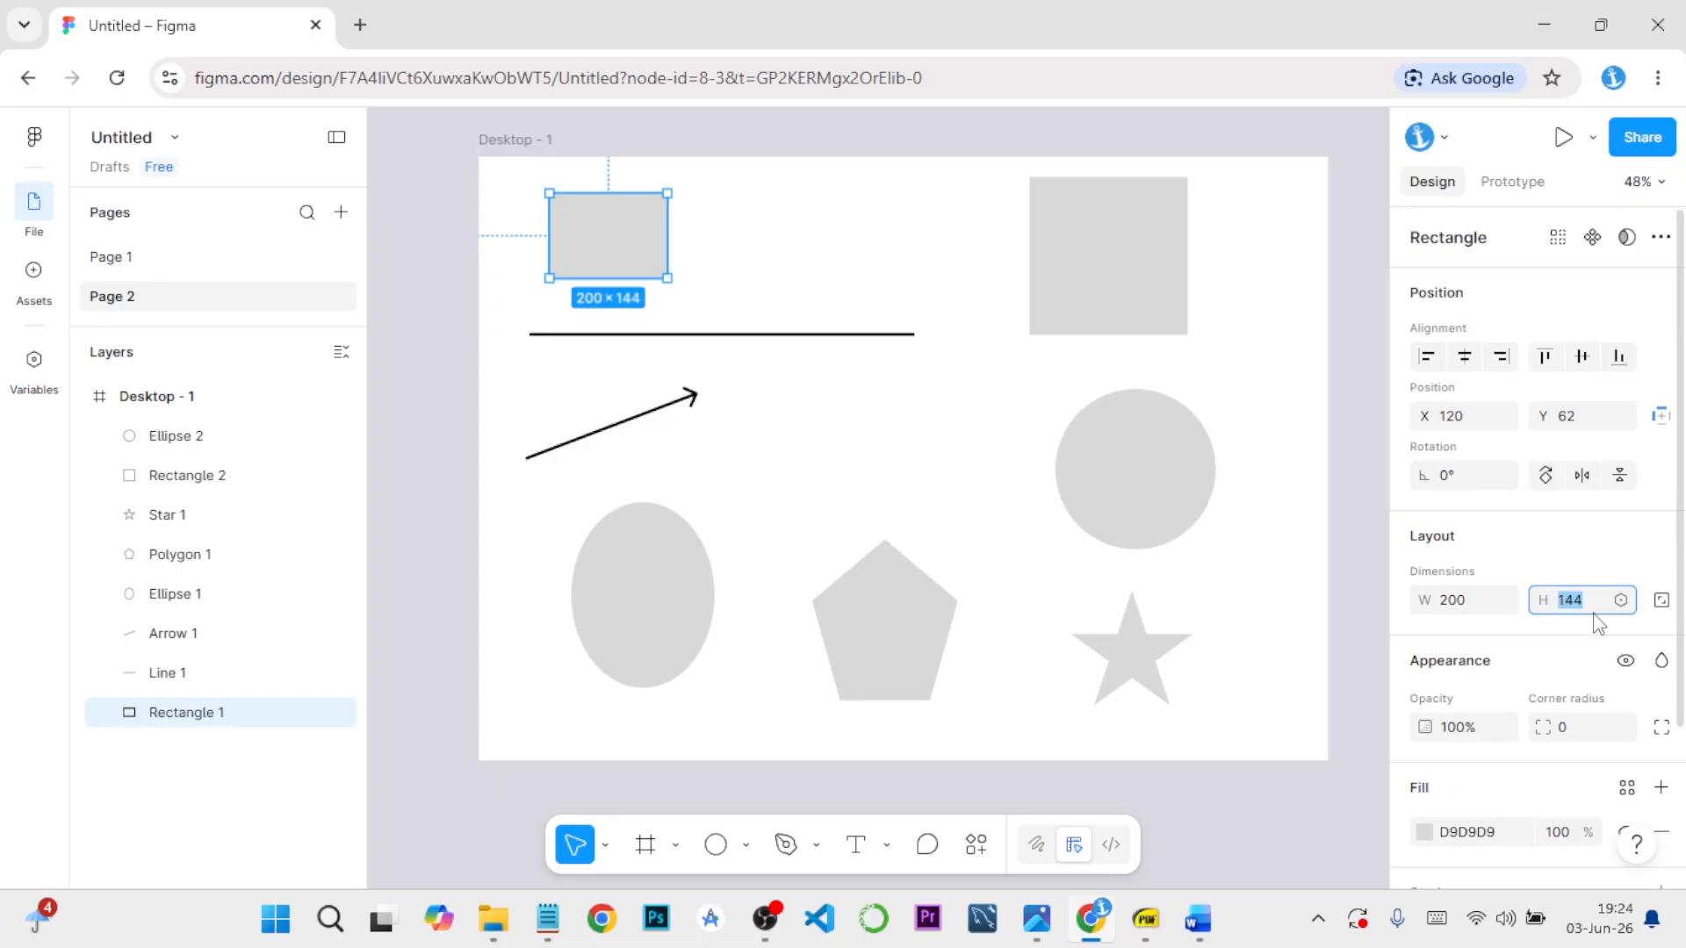
type("100")
key("Return")
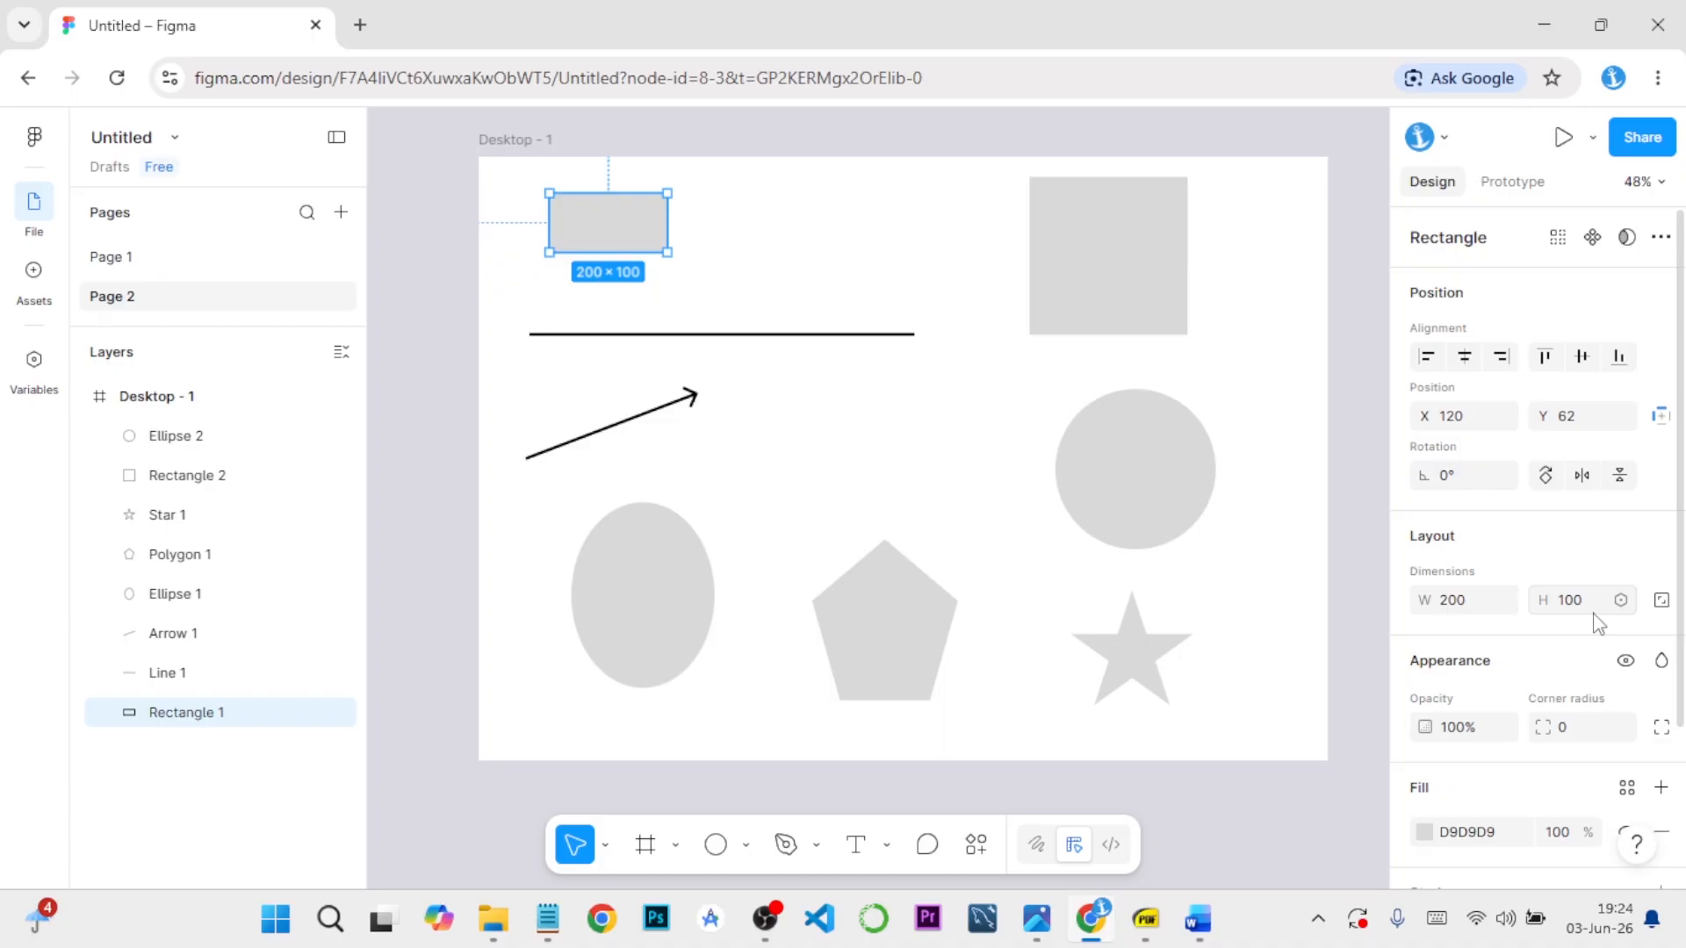
Set the wide rectangle's width to 500 and its height to 150
left_click(1460, 604)
type("50")
key("Return")
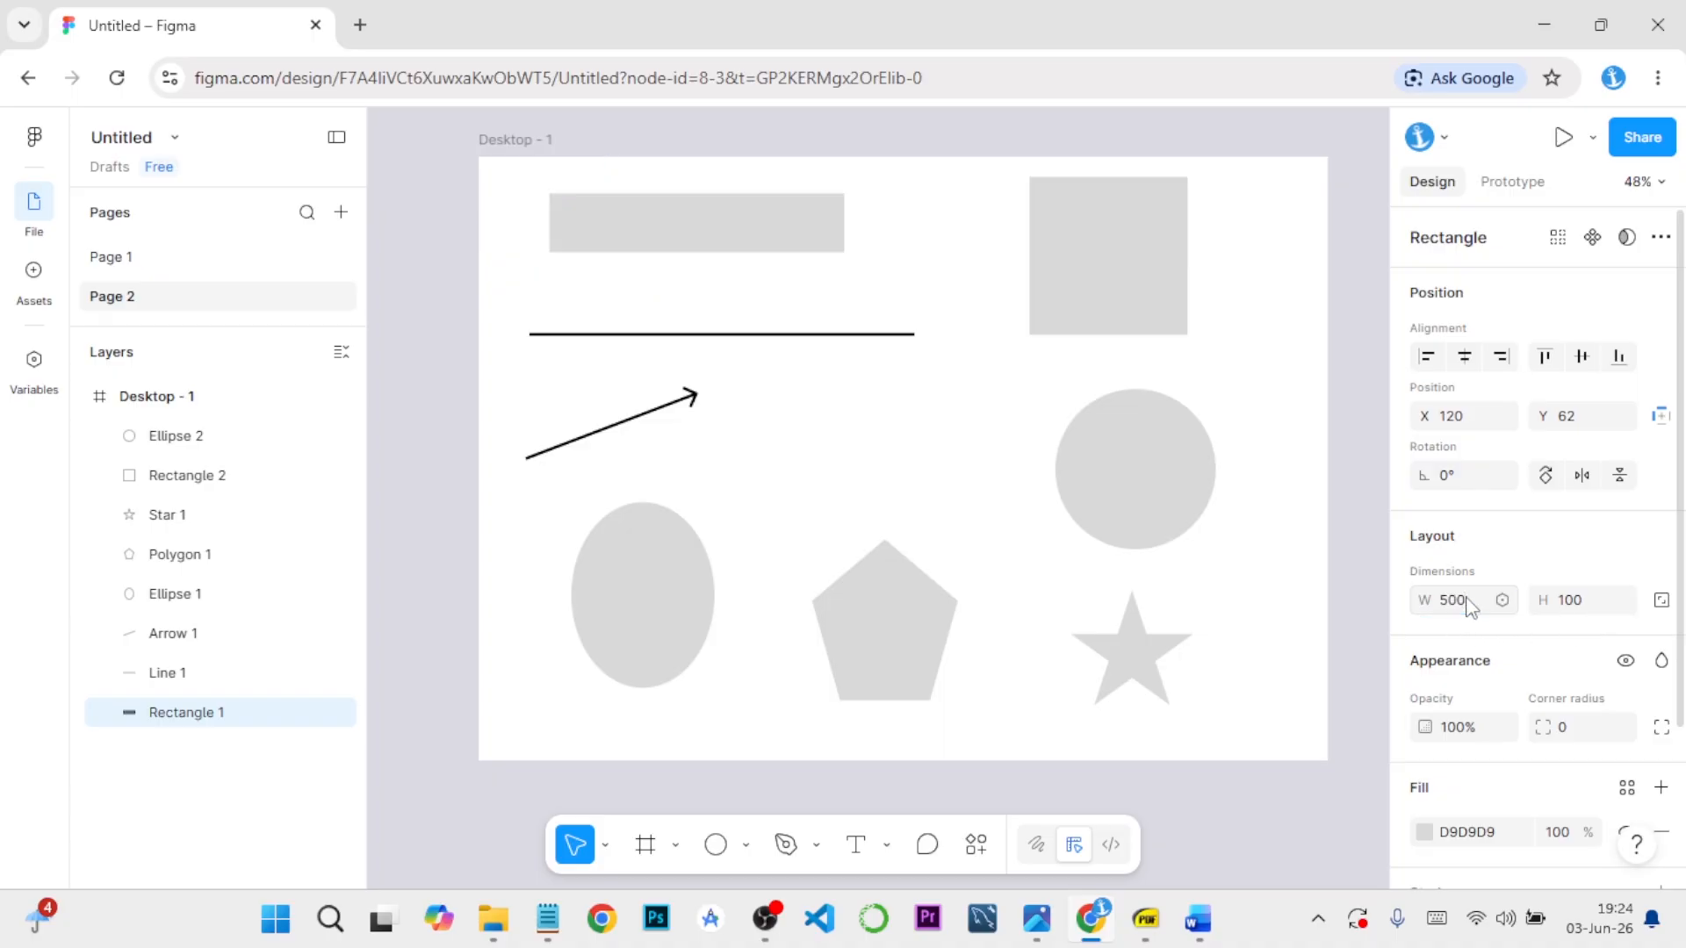
left_click(1580, 606)
type("1")
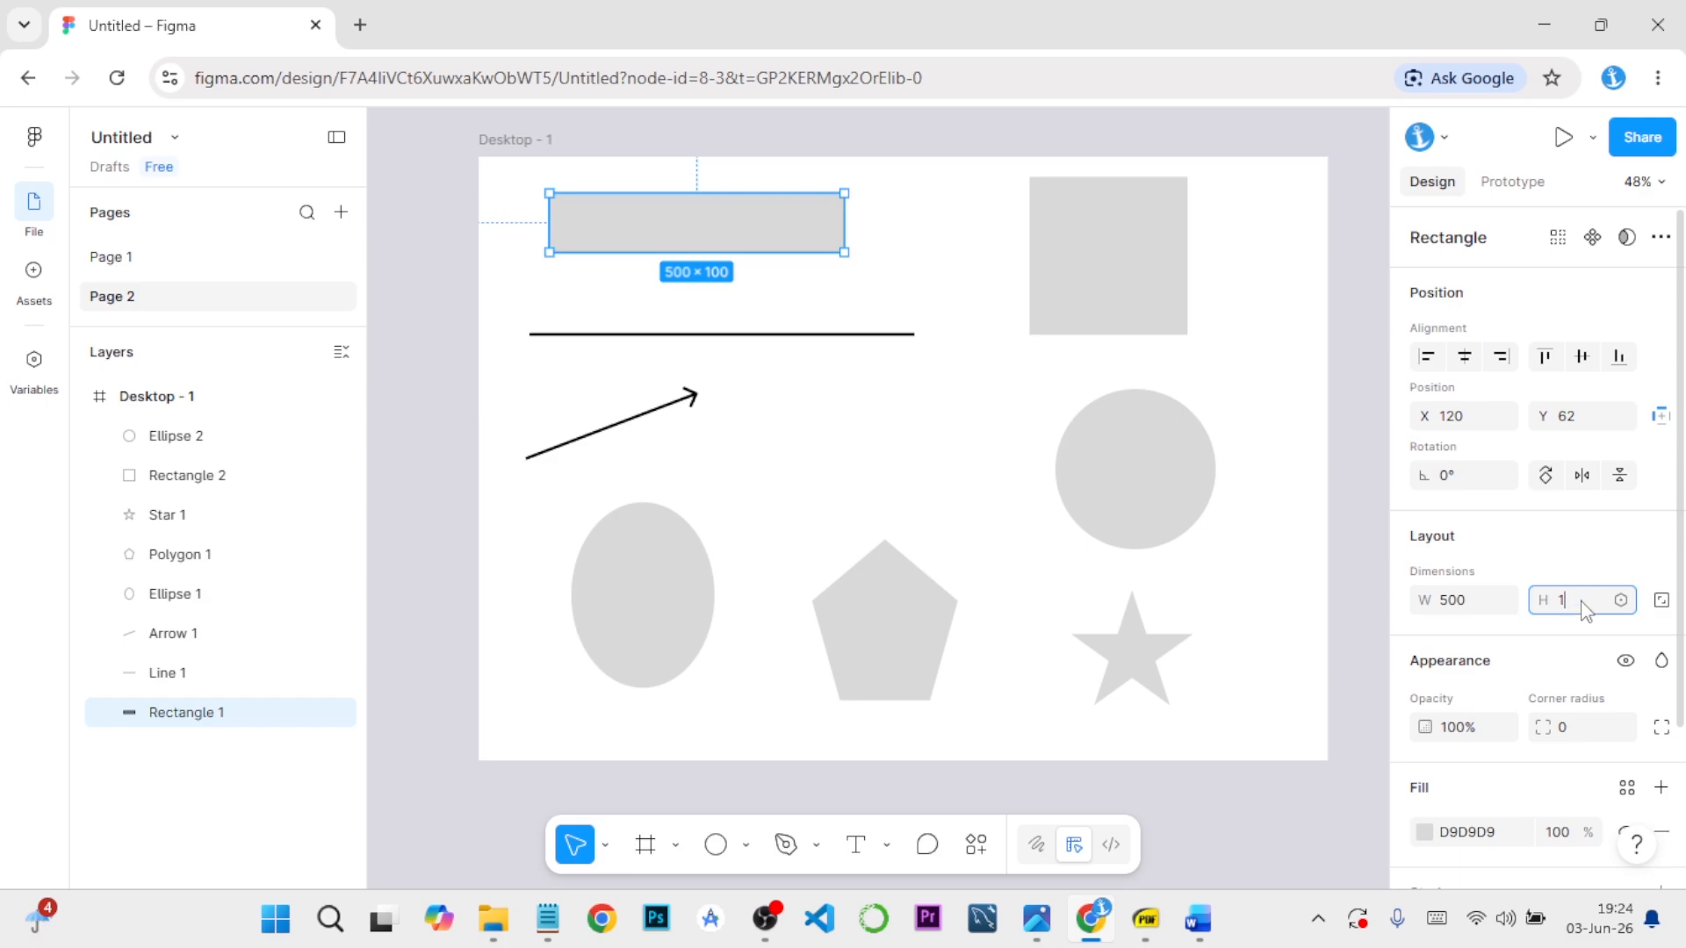
key("Return")
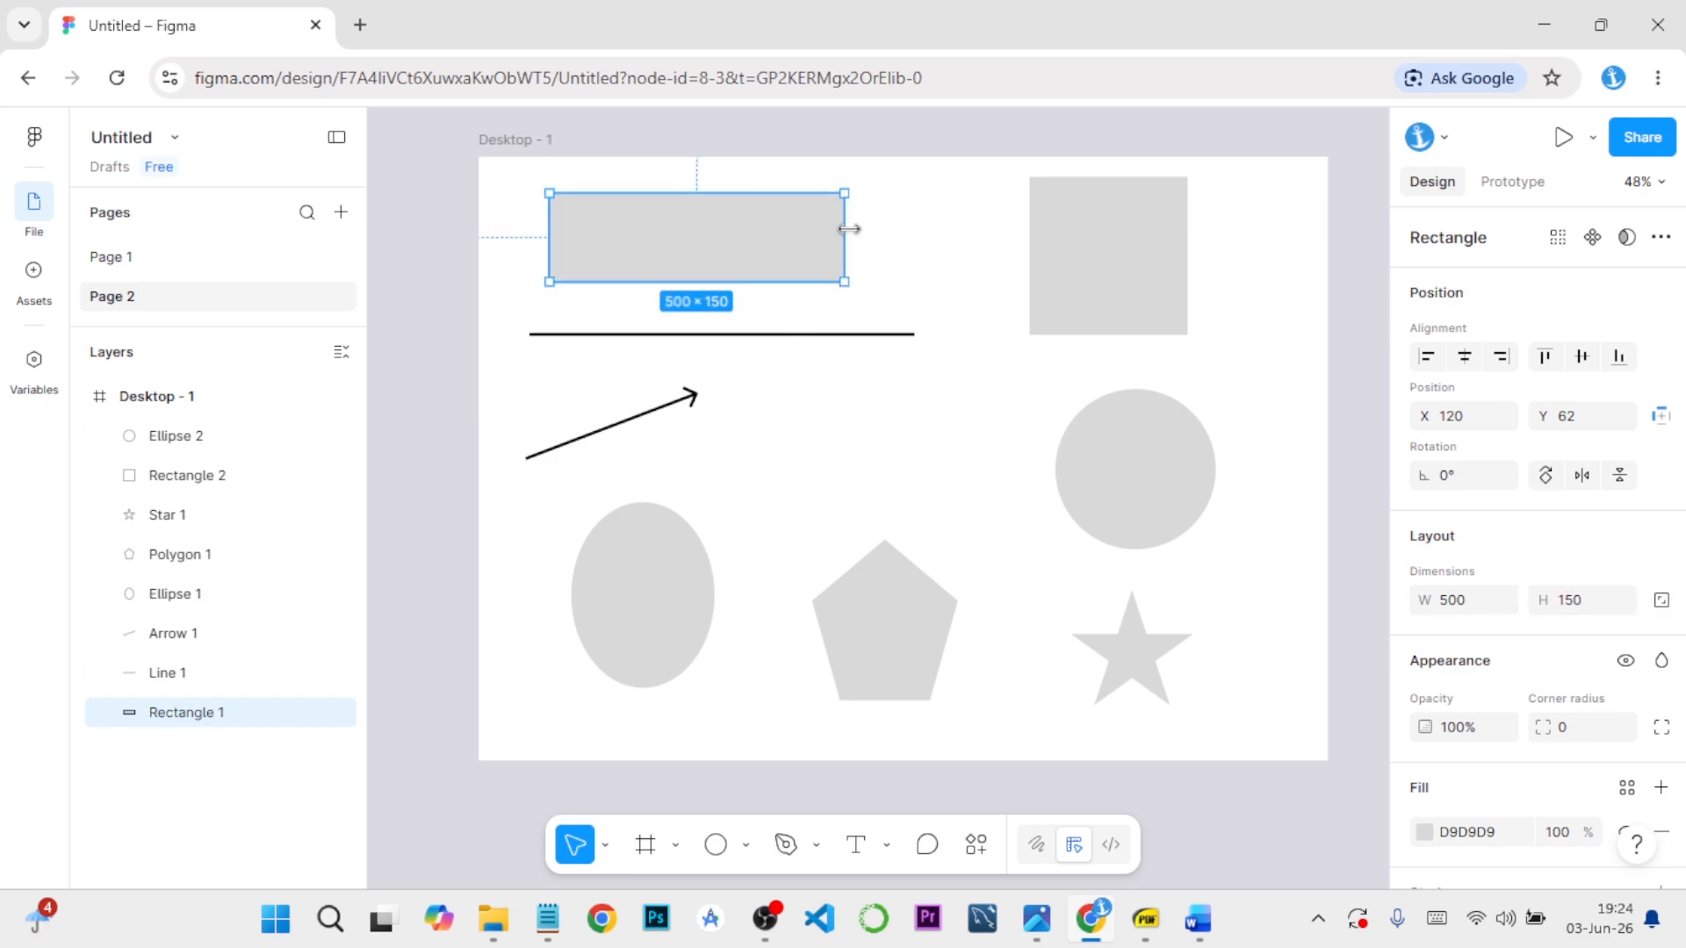
Recheck the rectangle's editable properties in the Word lesson, then back in Figma remove the wide rectangle's fill and add it again
scroll(1492, 549, "down", 2)
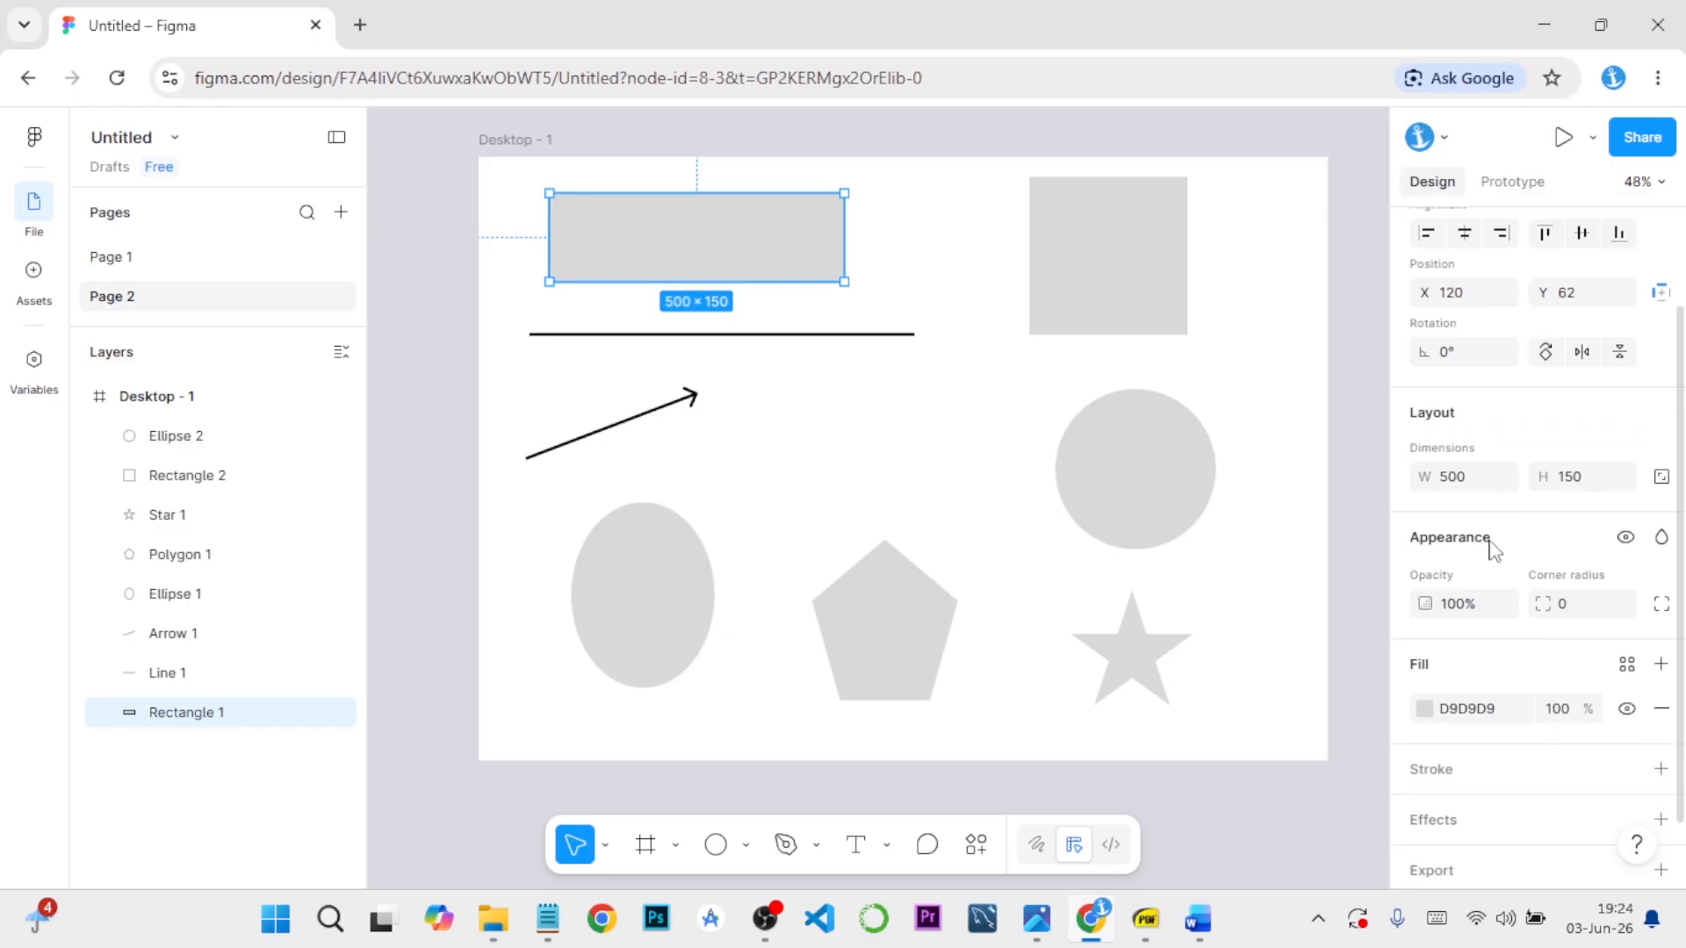
left_click(1203, 922)
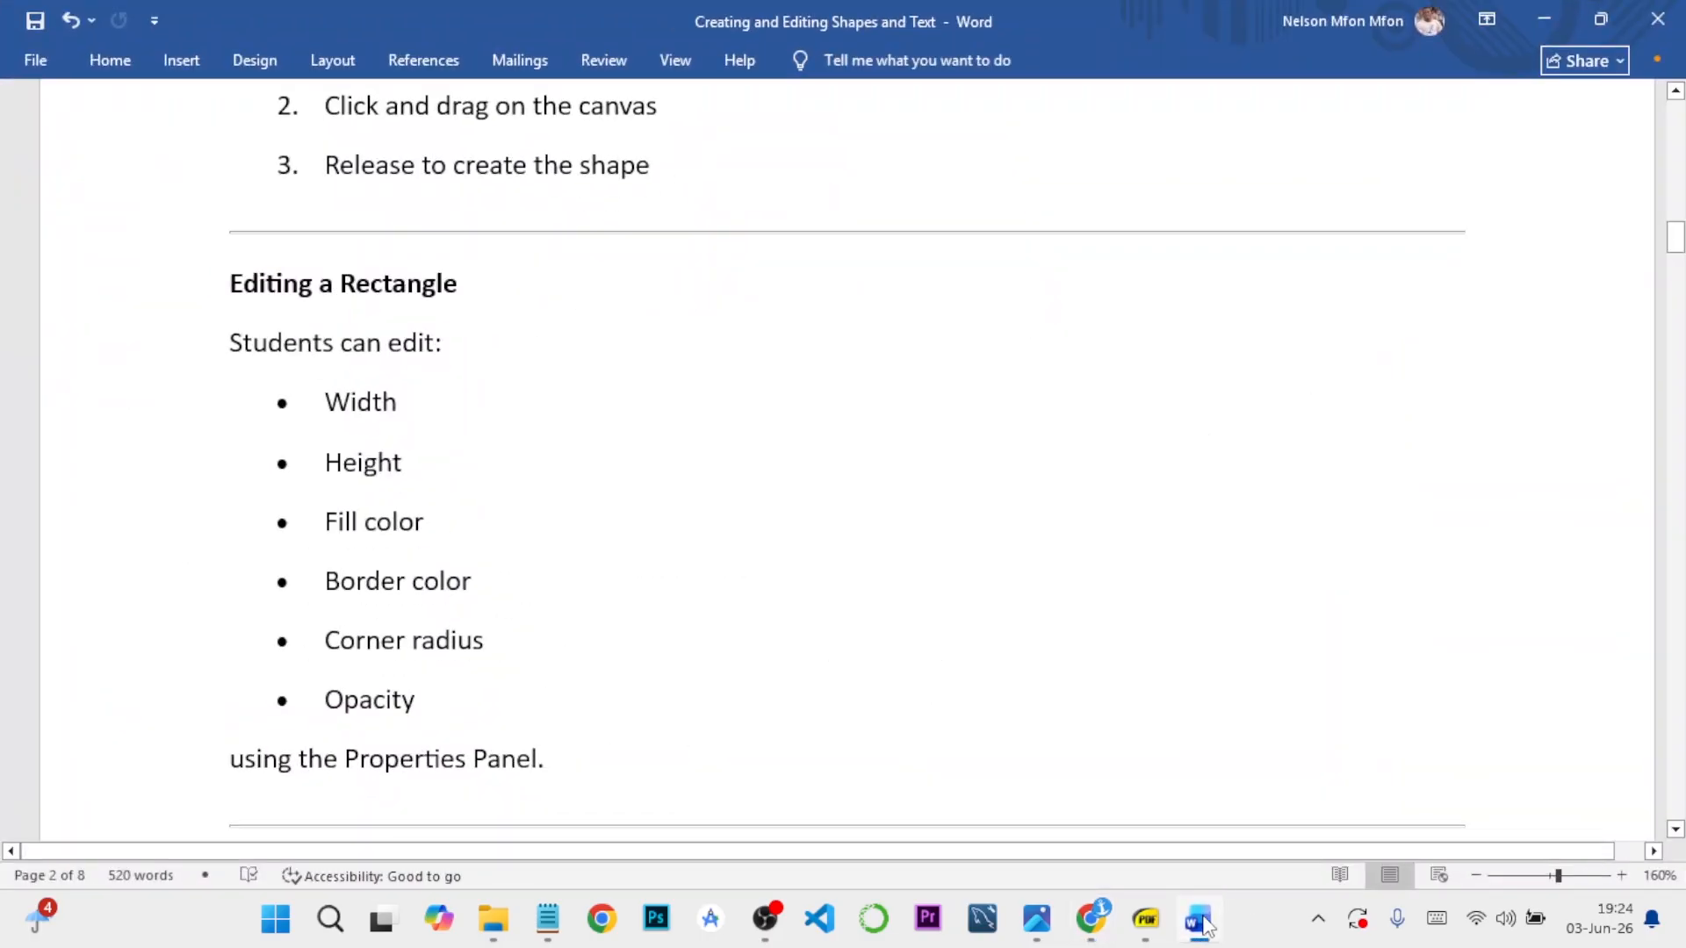
left_click(1543, 19)
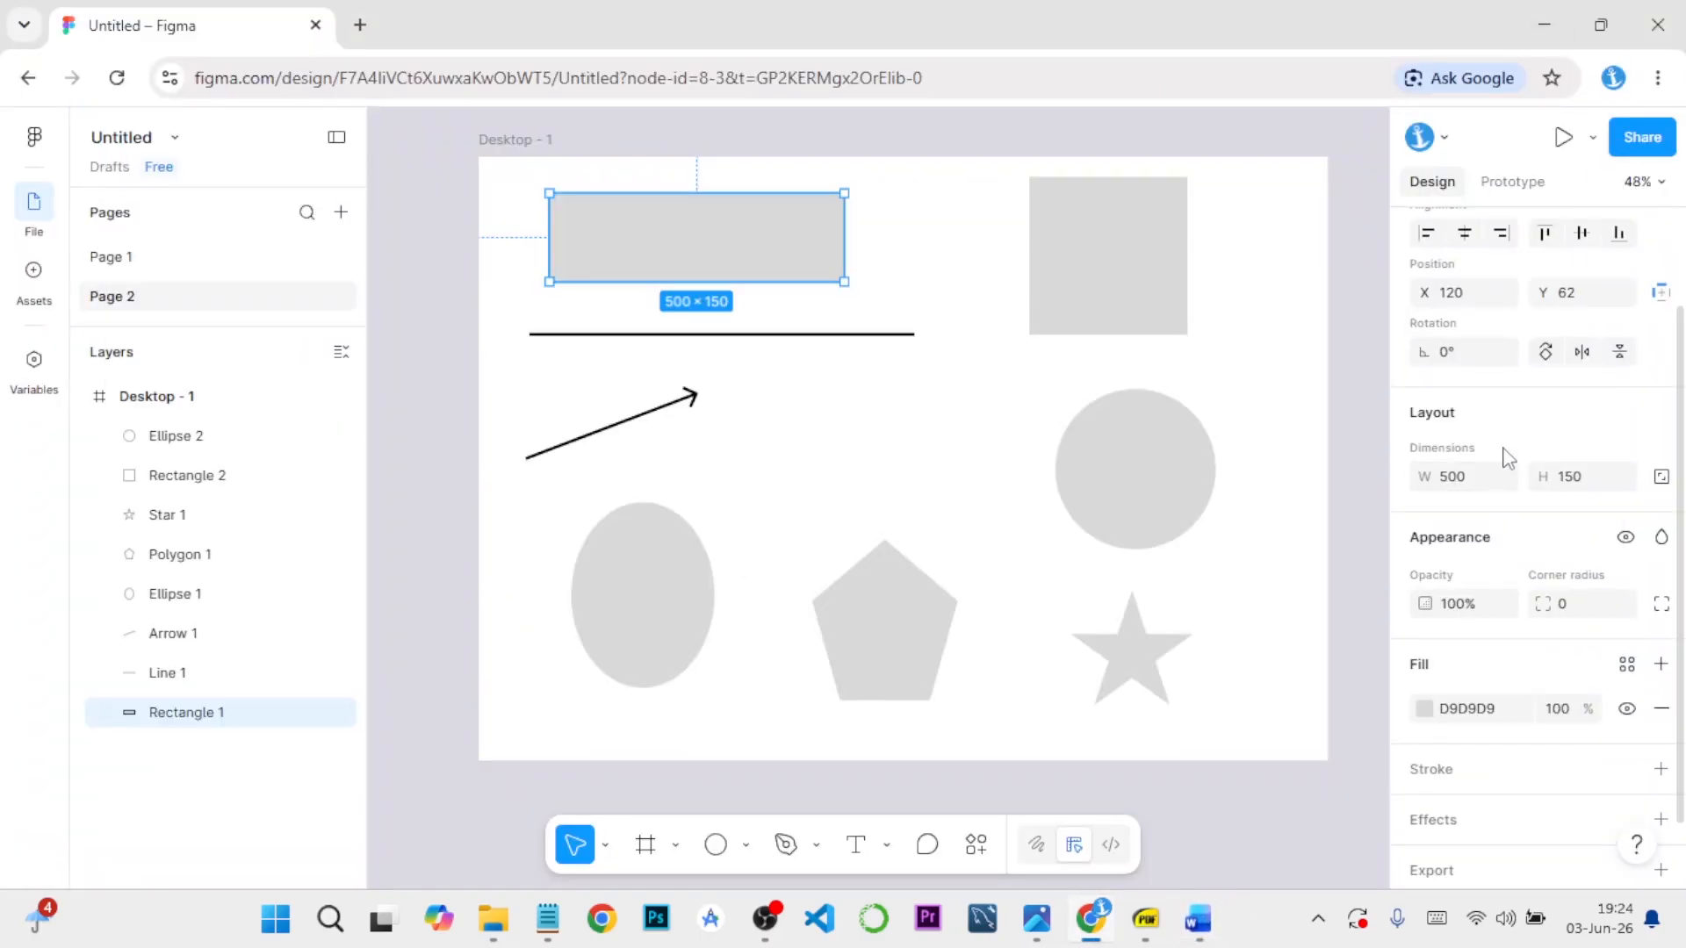
scroll(1498, 423, "down", 1)
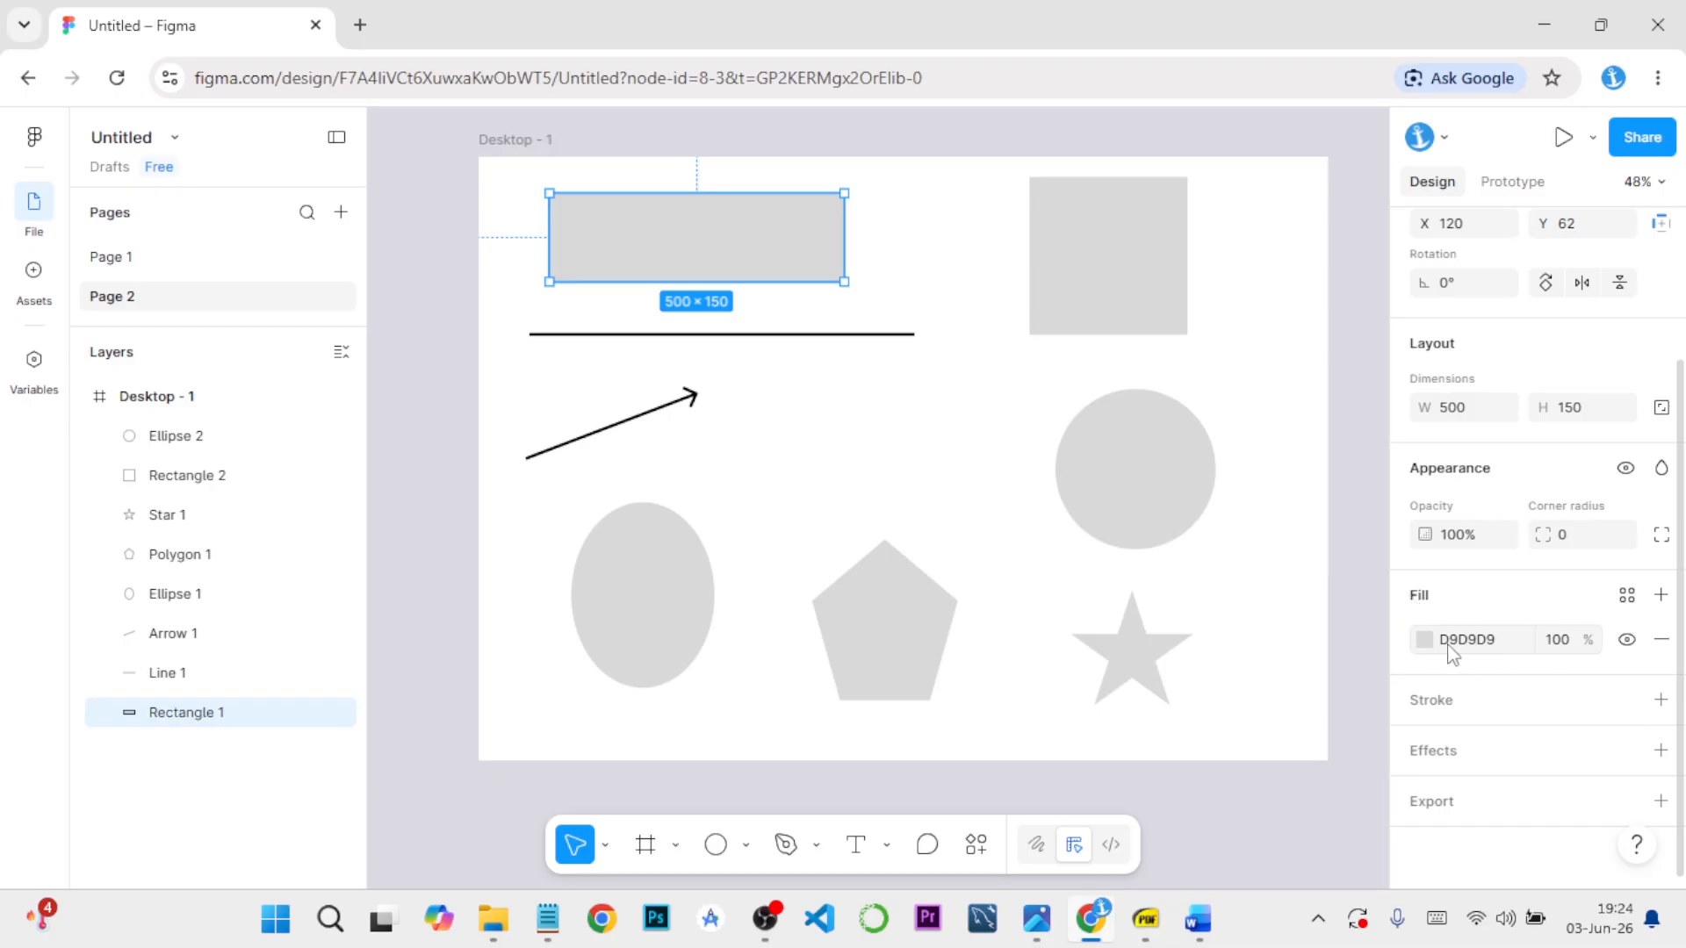
left_click(1662, 640)
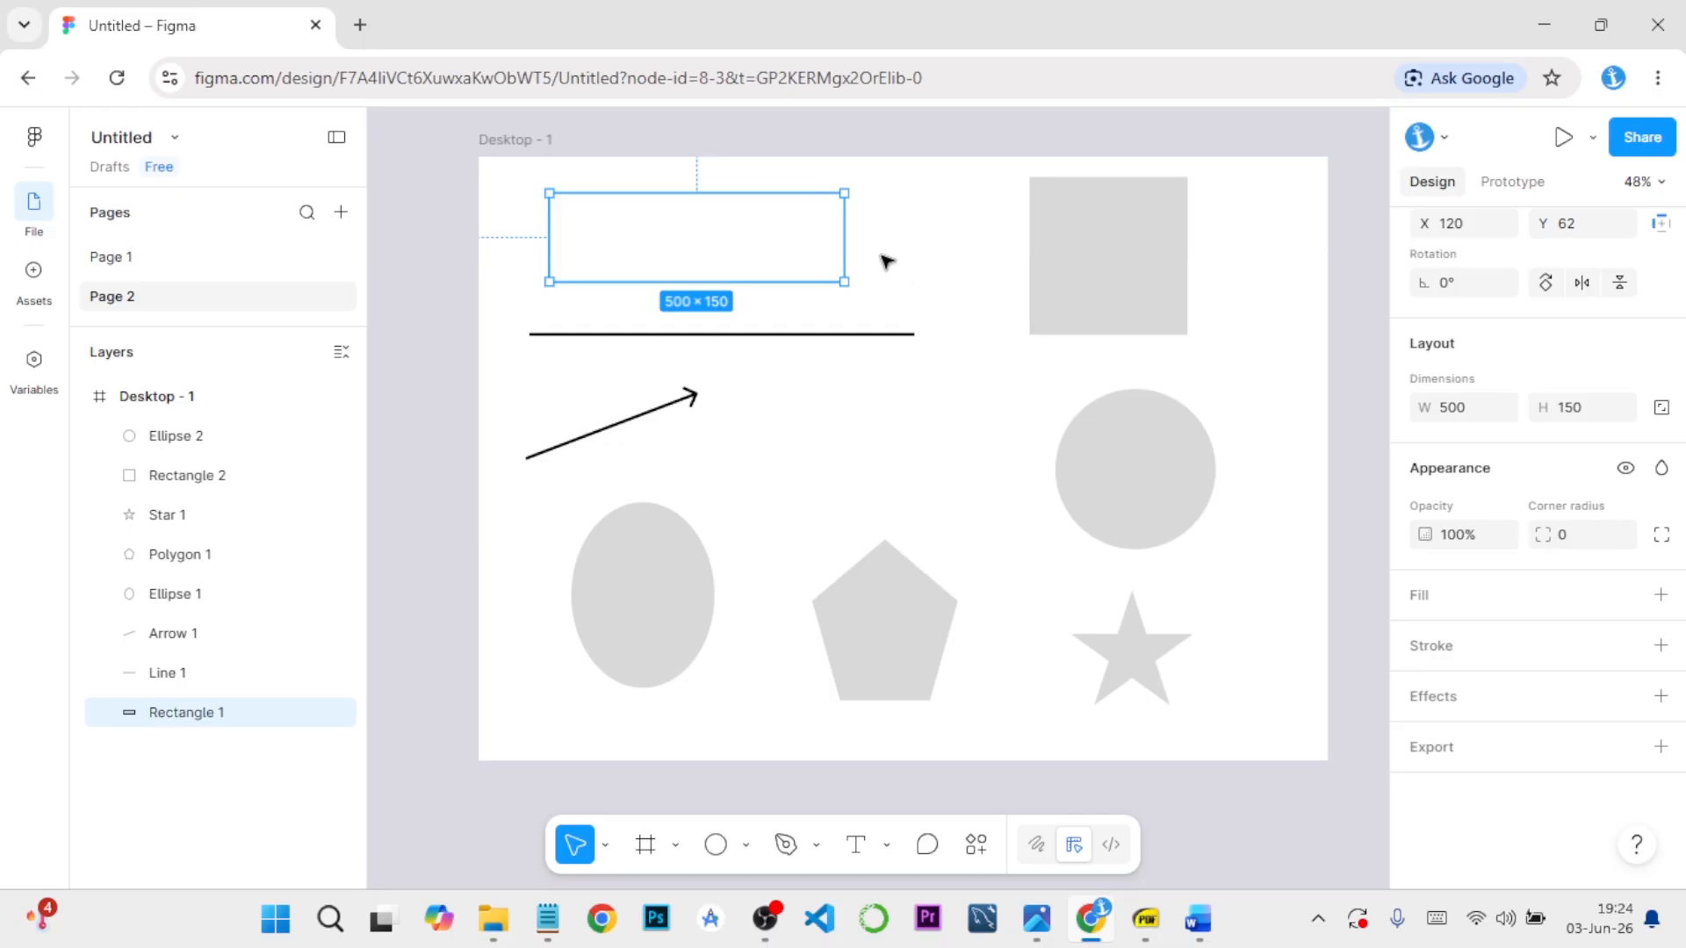
left_click(1661, 597)
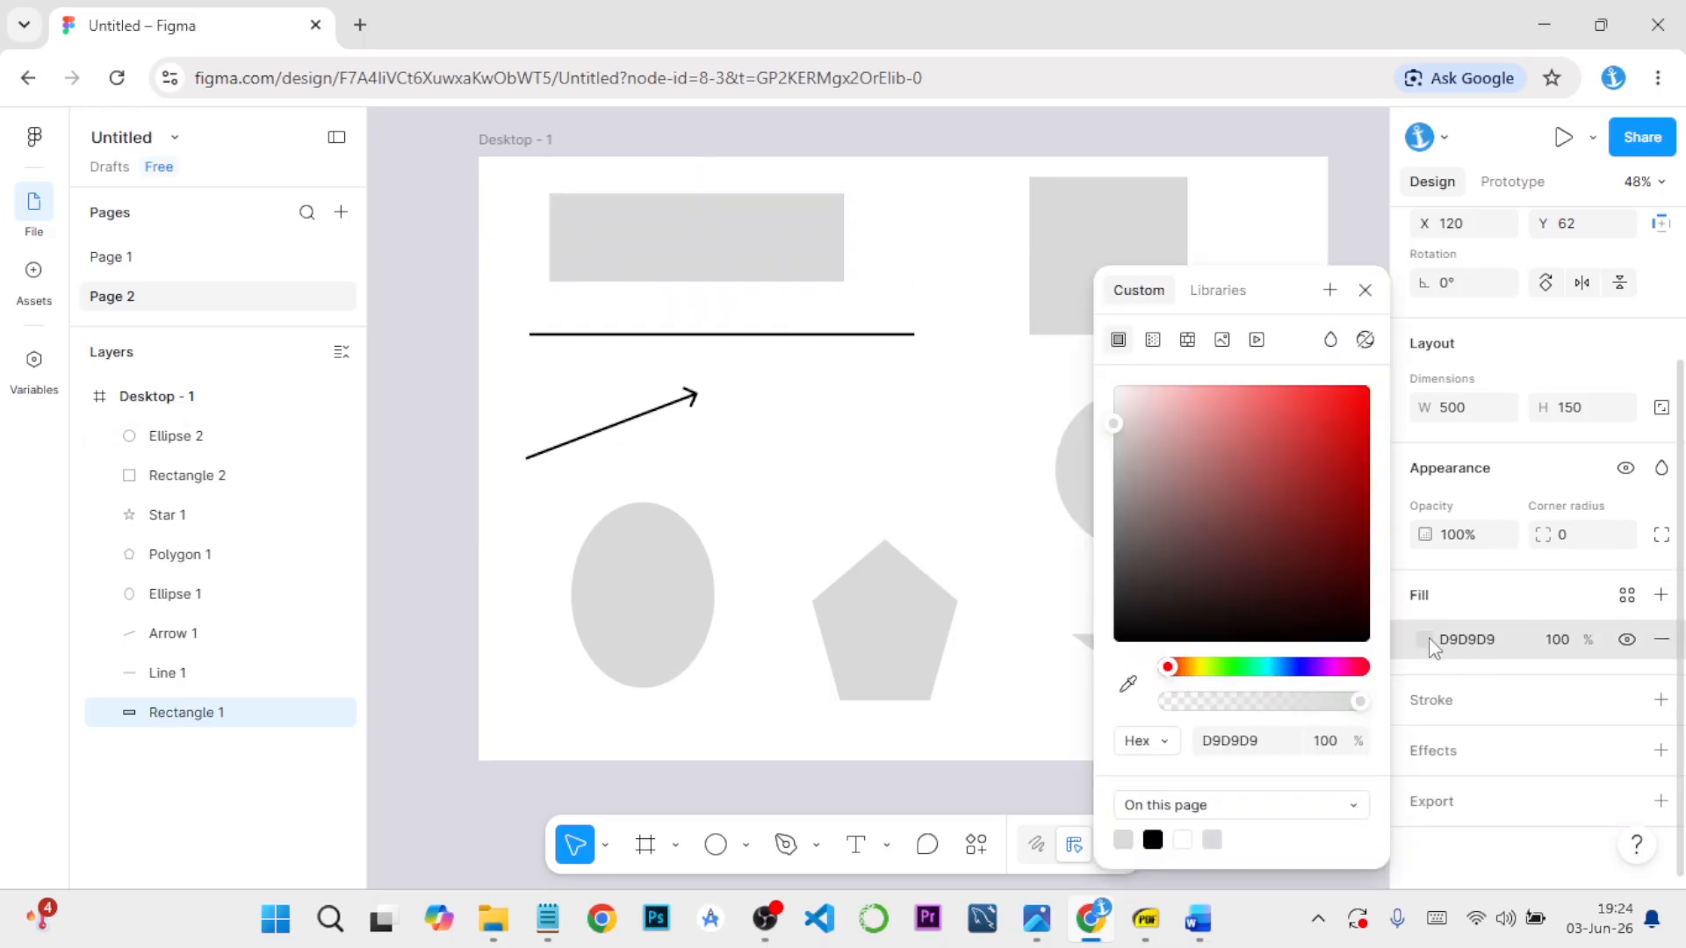
Change the wide rectangle's fill to the blue 3C33C3
left_click_drag(1229, 483, 1304, 516)
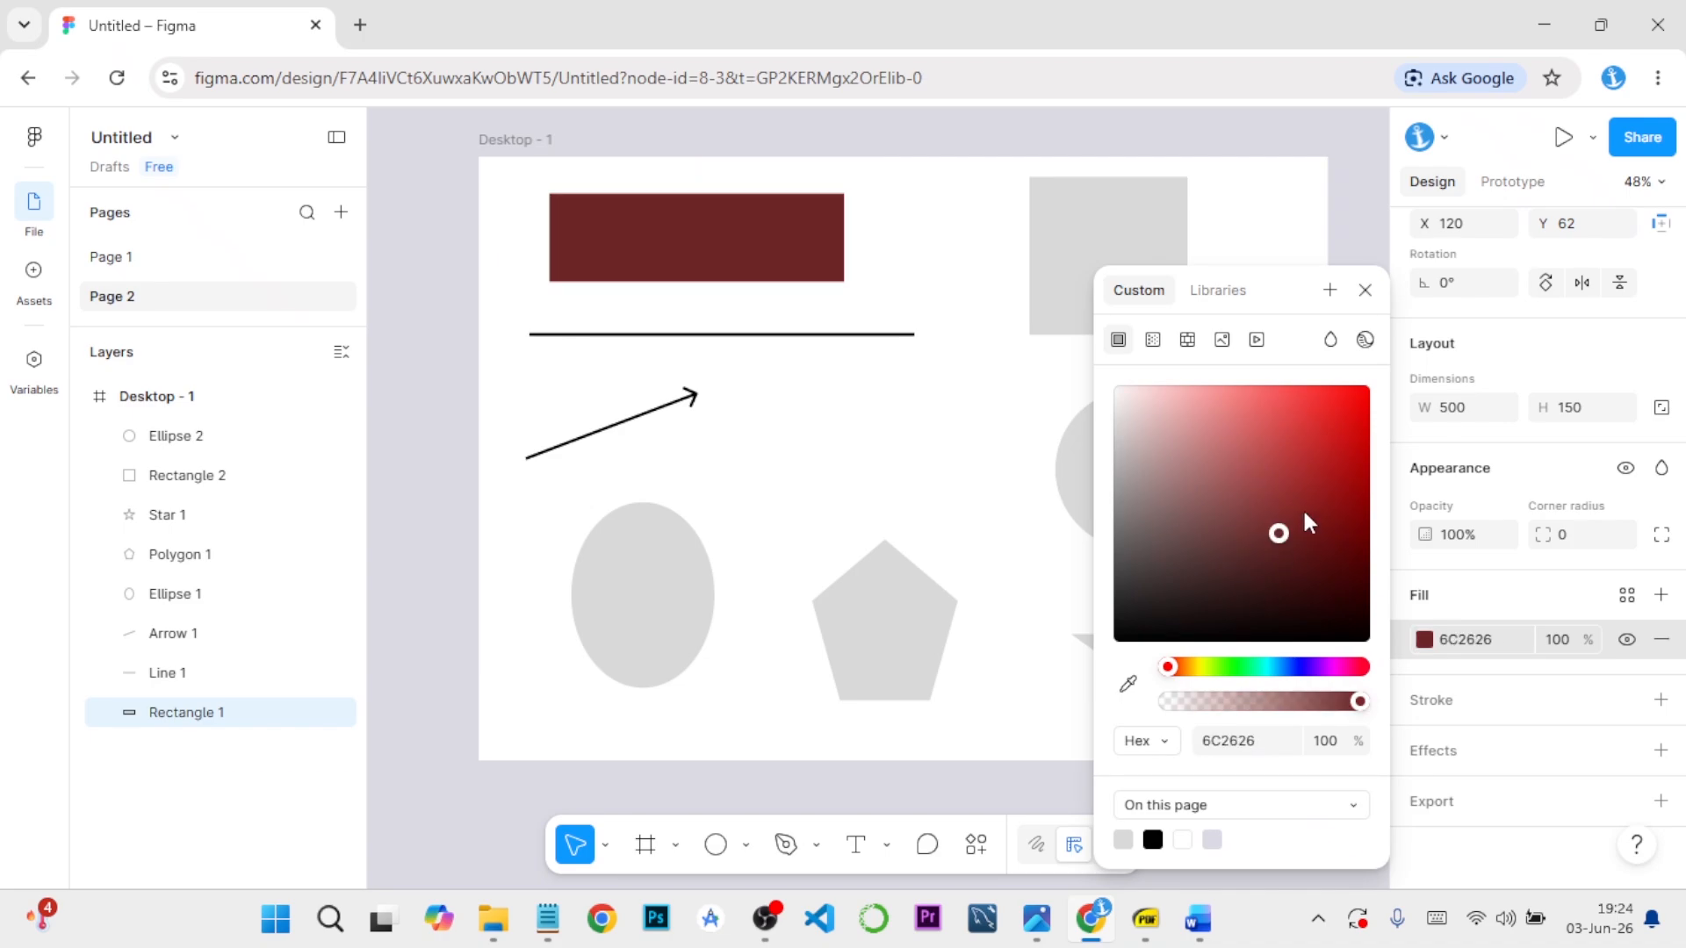
left_click_drag(1322, 667, 1297, 667)
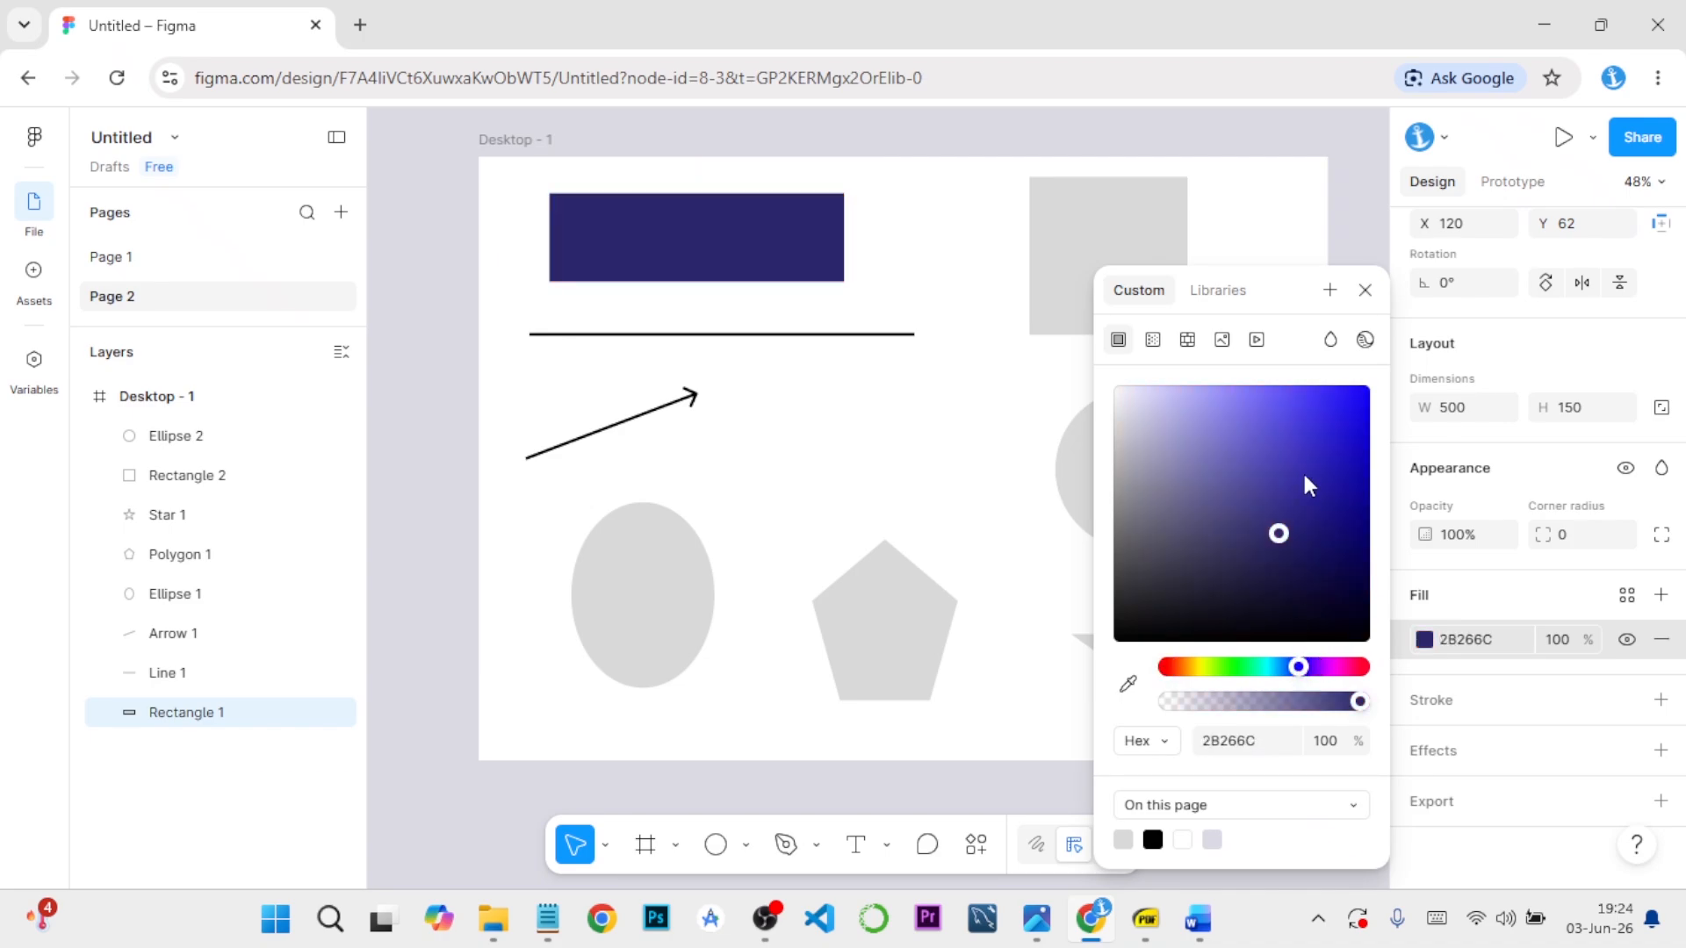
left_click(1303, 446)
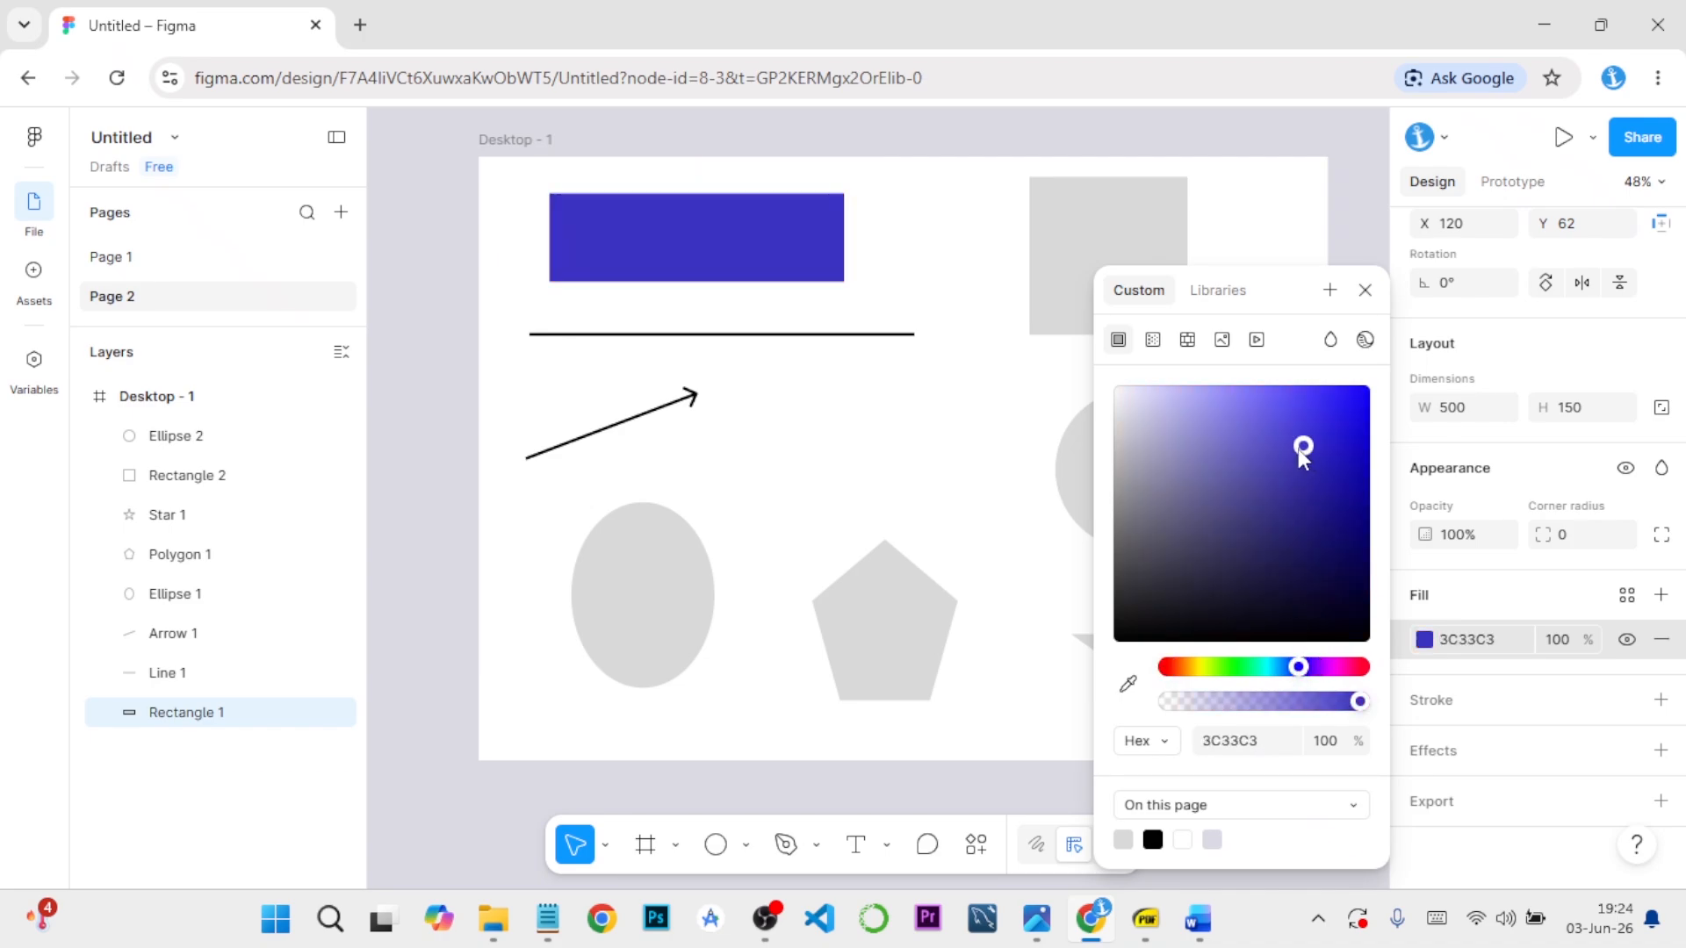
left_click(1366, 295)
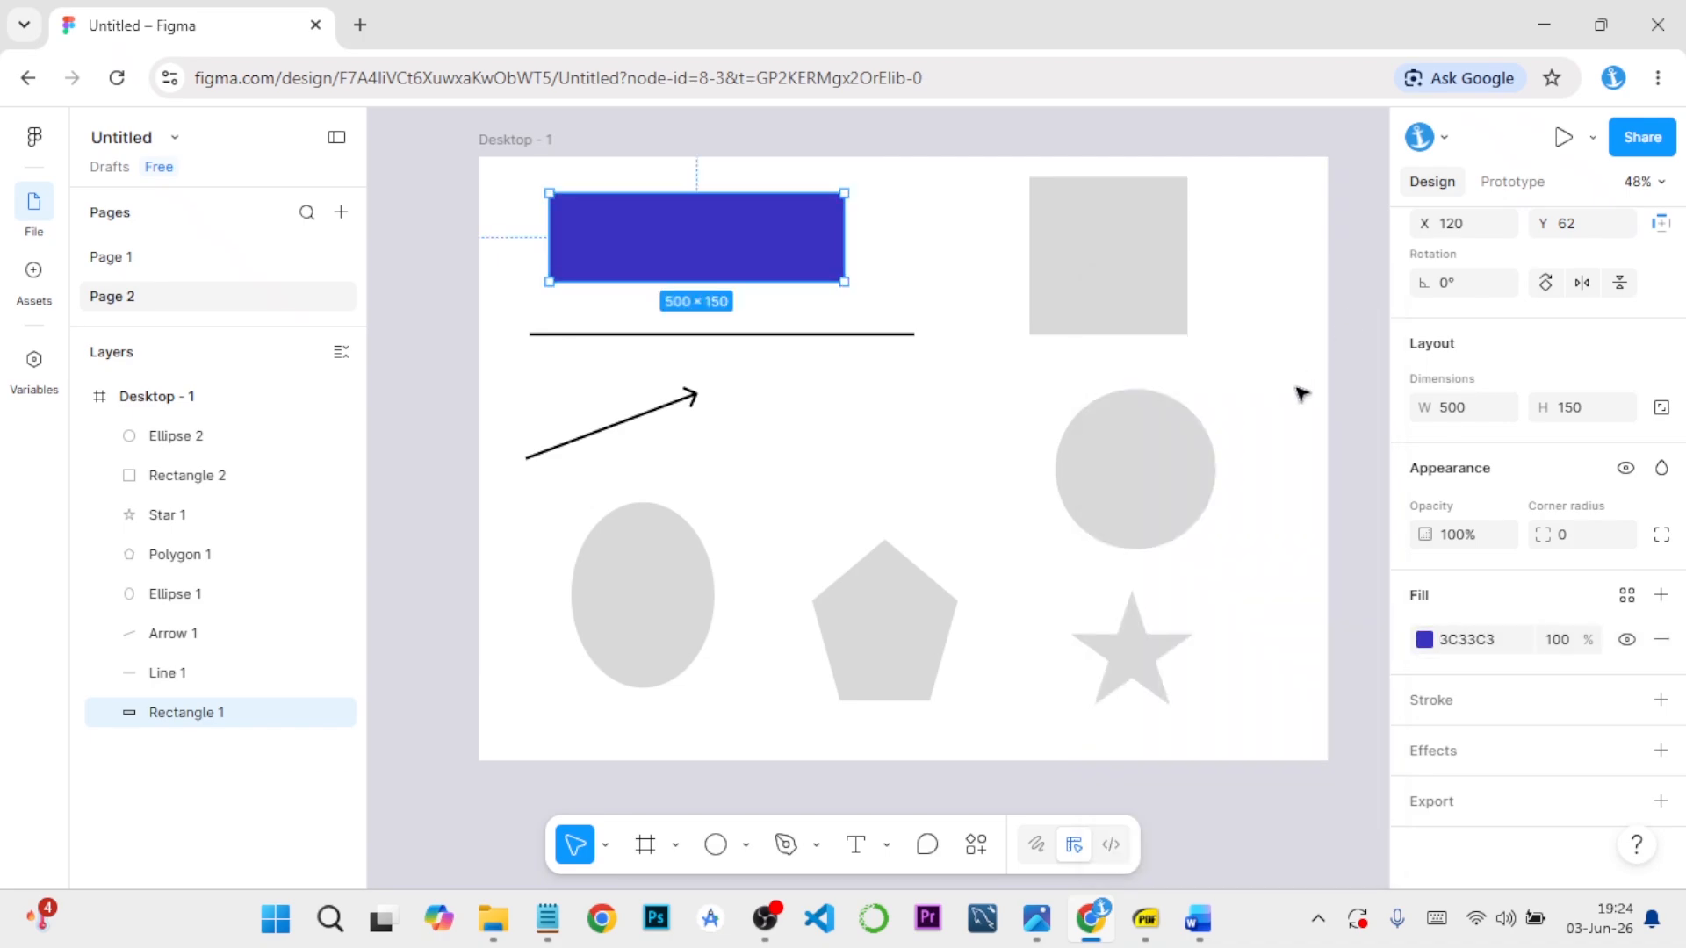
Change the square's fill to the red AC3737
left_click(1174, 322)
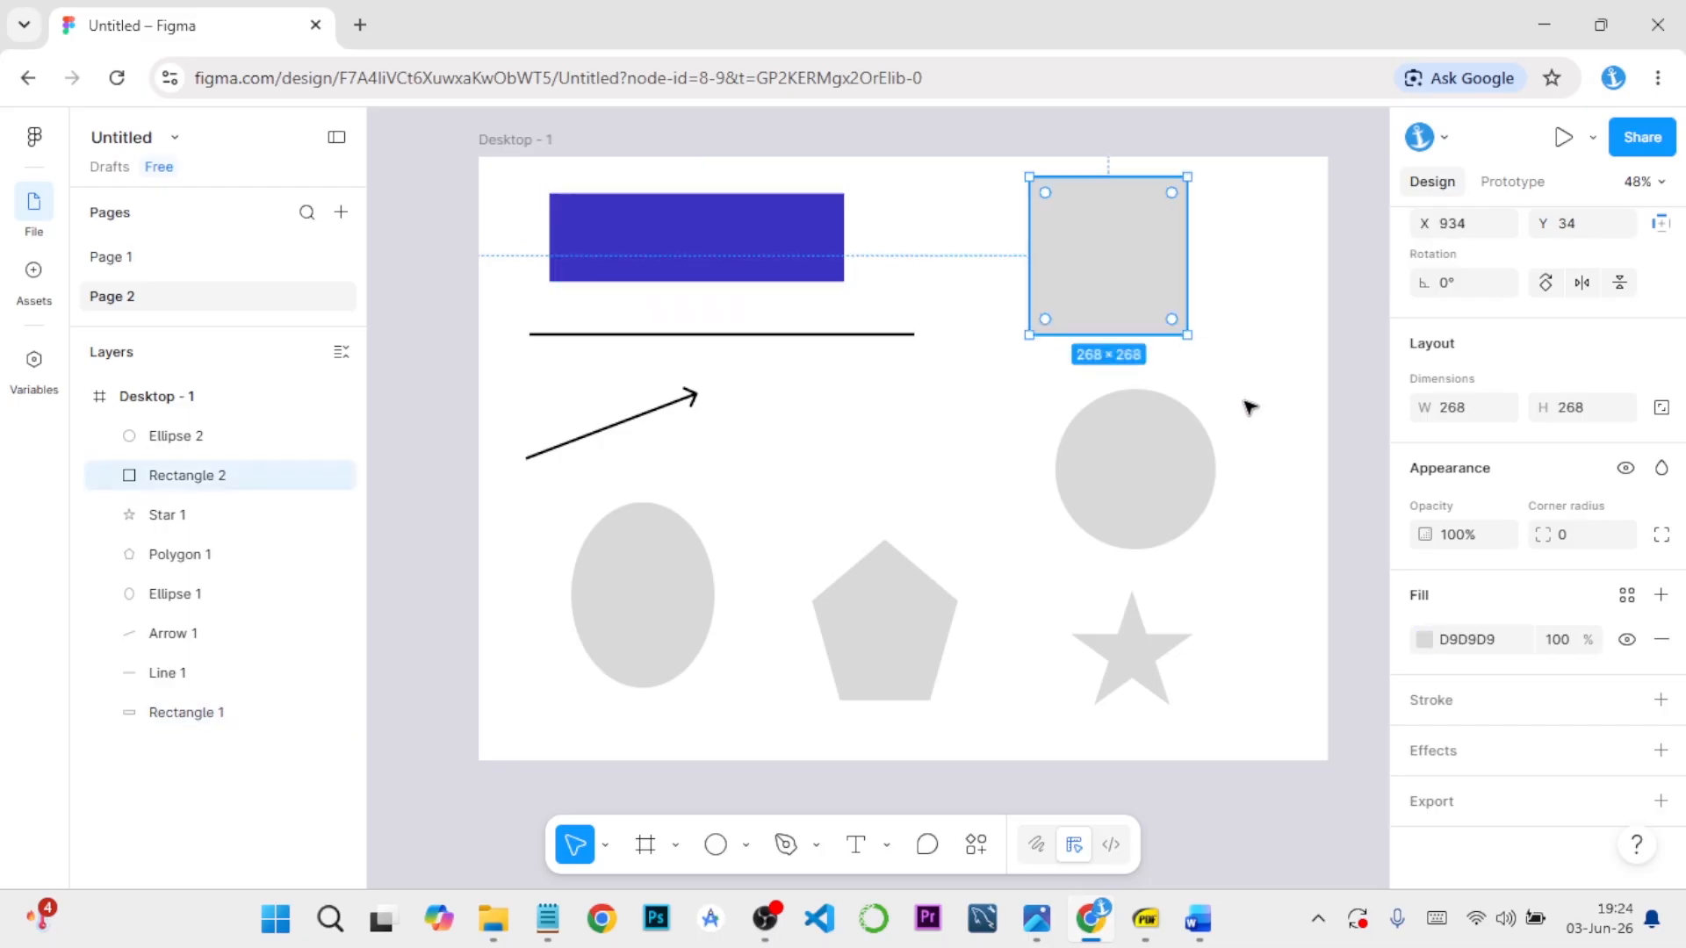
left_click(1424, 640)
left_click(1287, 471)
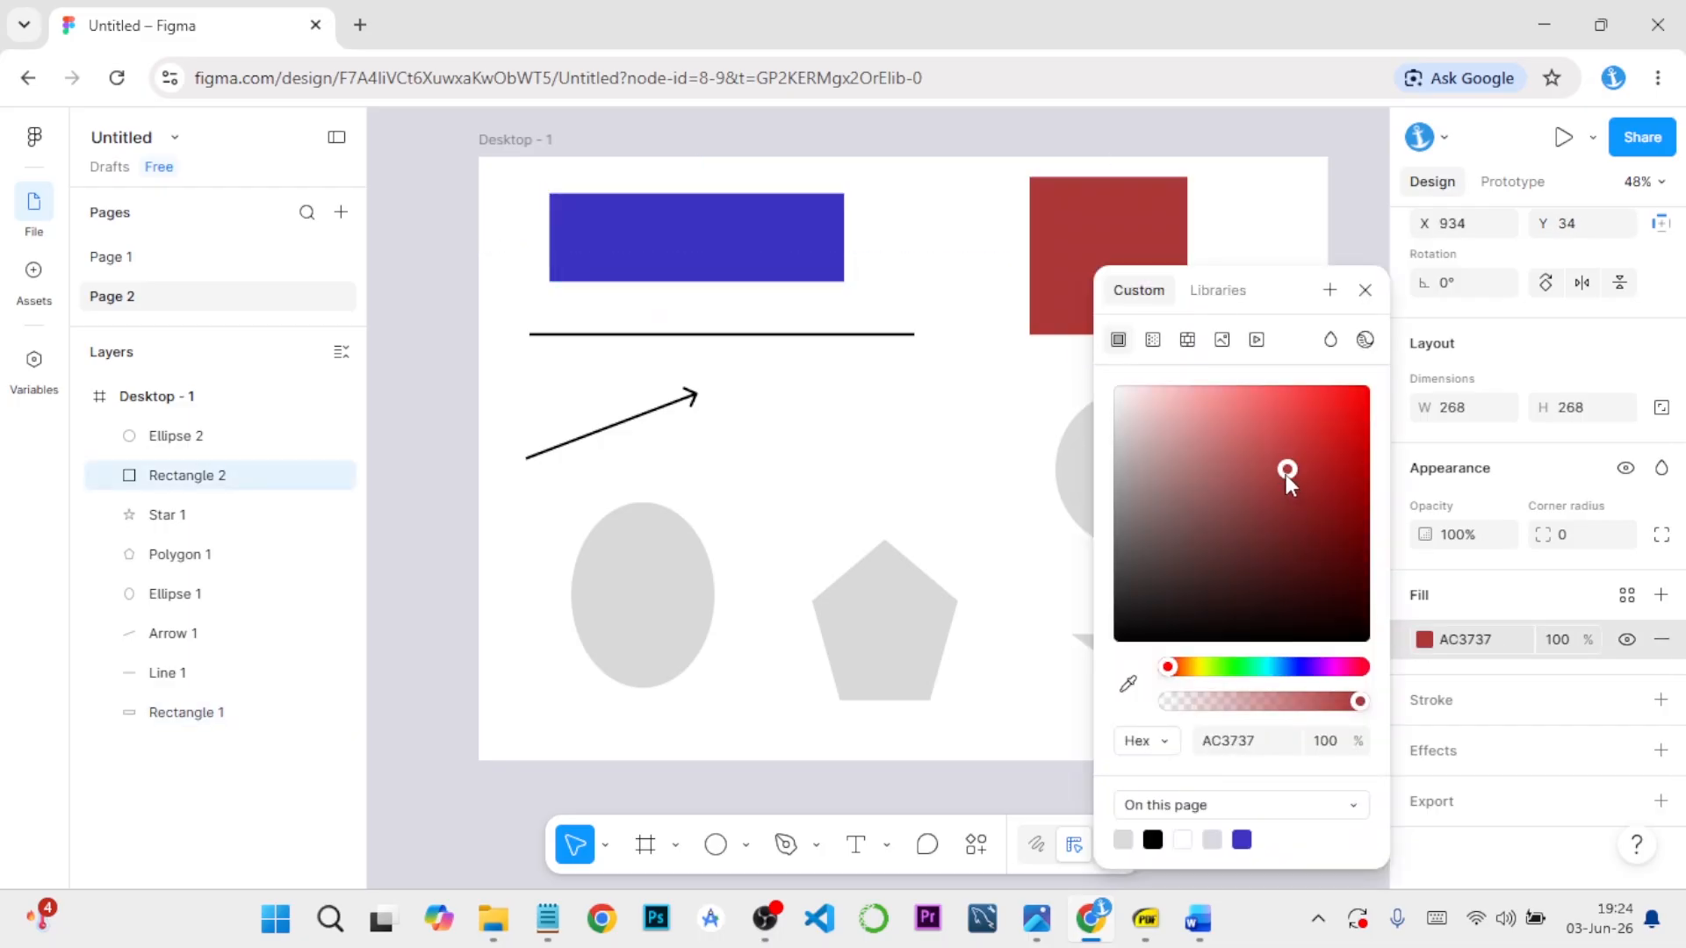
left_click(997, 459)
Change the fill of the tall ellipse below the arrow to a magenta purple
left_click(658, 583)
scroll(1440, 726, "down", 2)
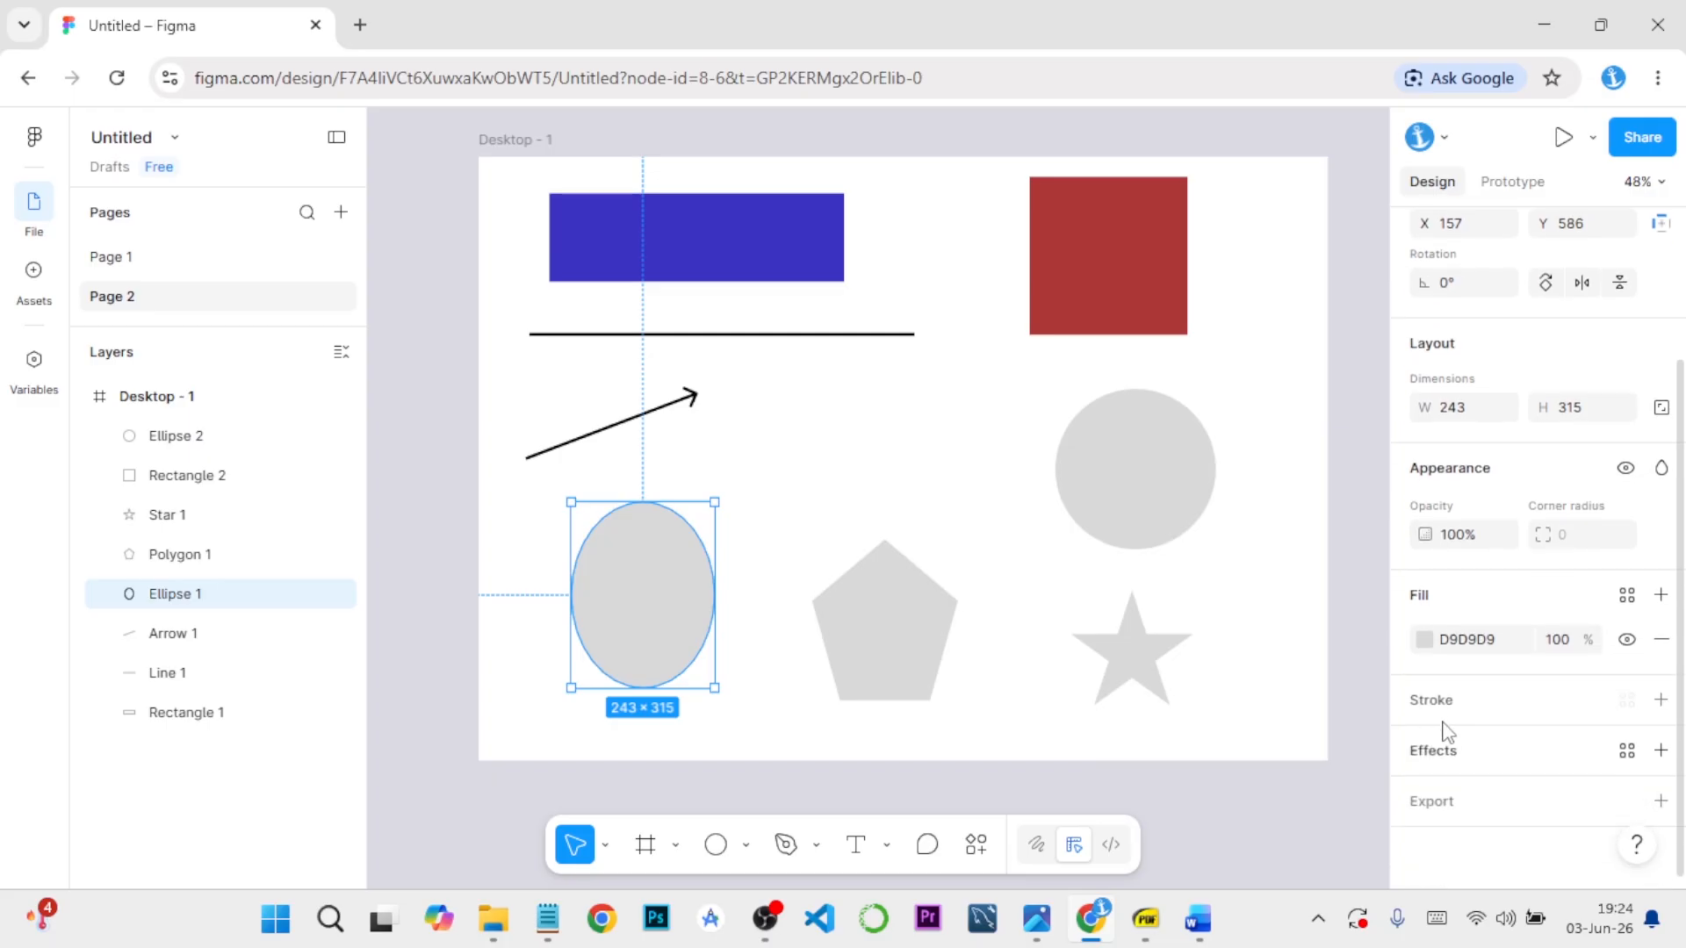
left_click(1424, 640)
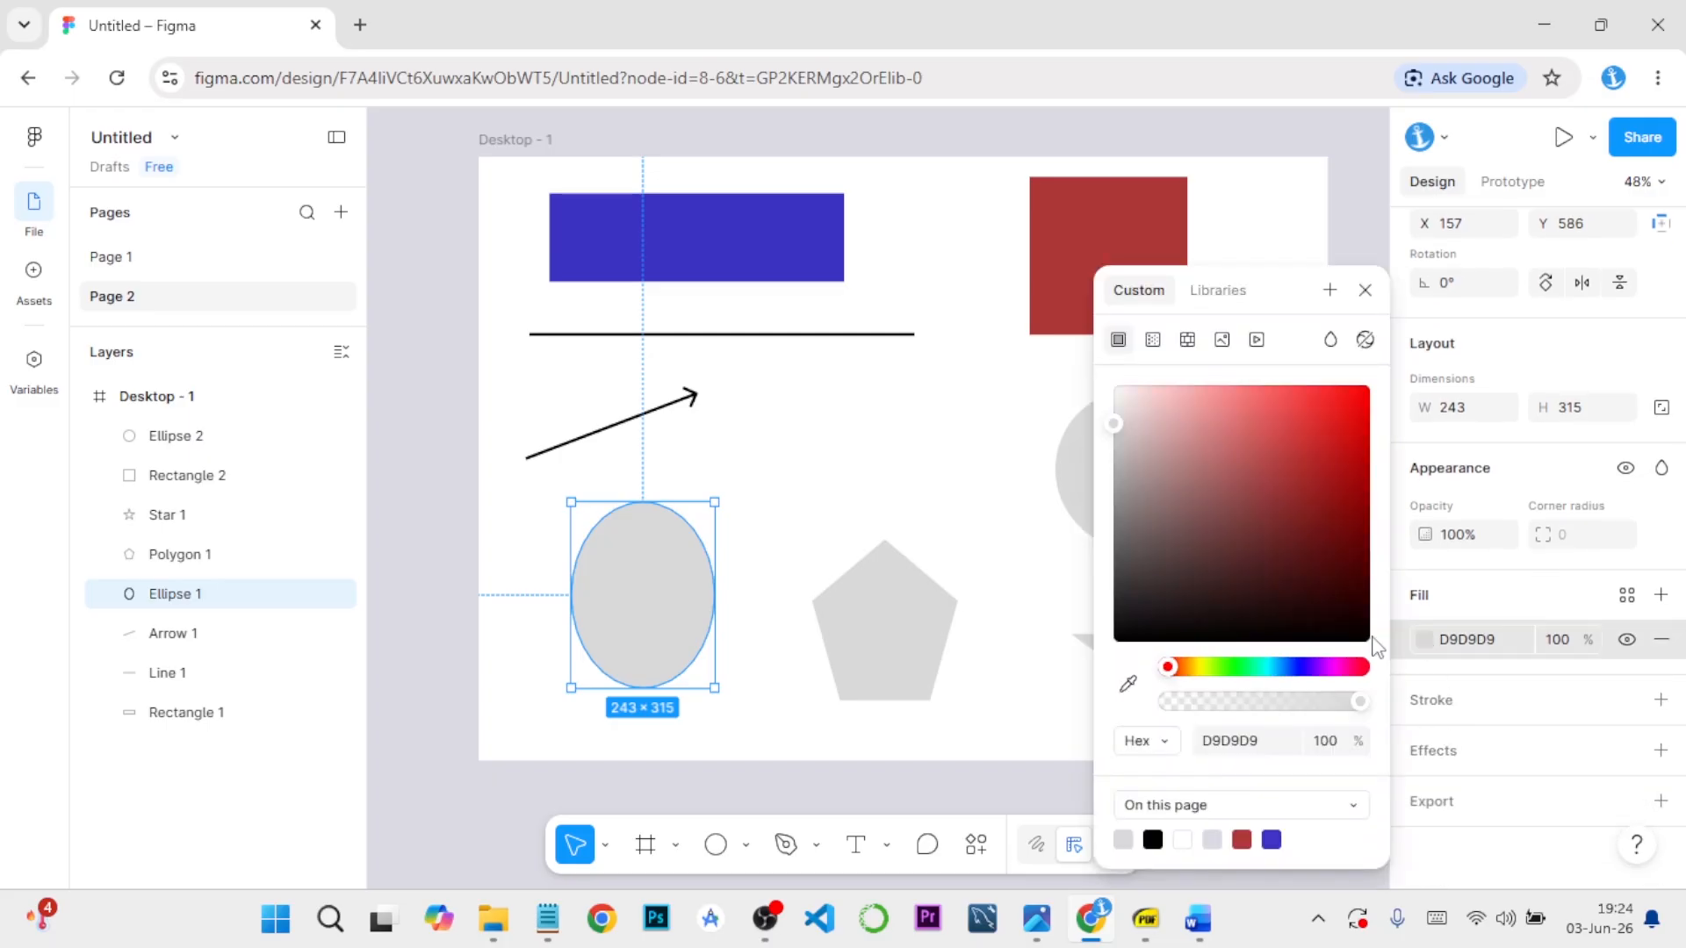
left_click(1332, 667)
left_click(1306, 458)
Change the pentagon's fill to the green 52B32E
left_click(909, 619)
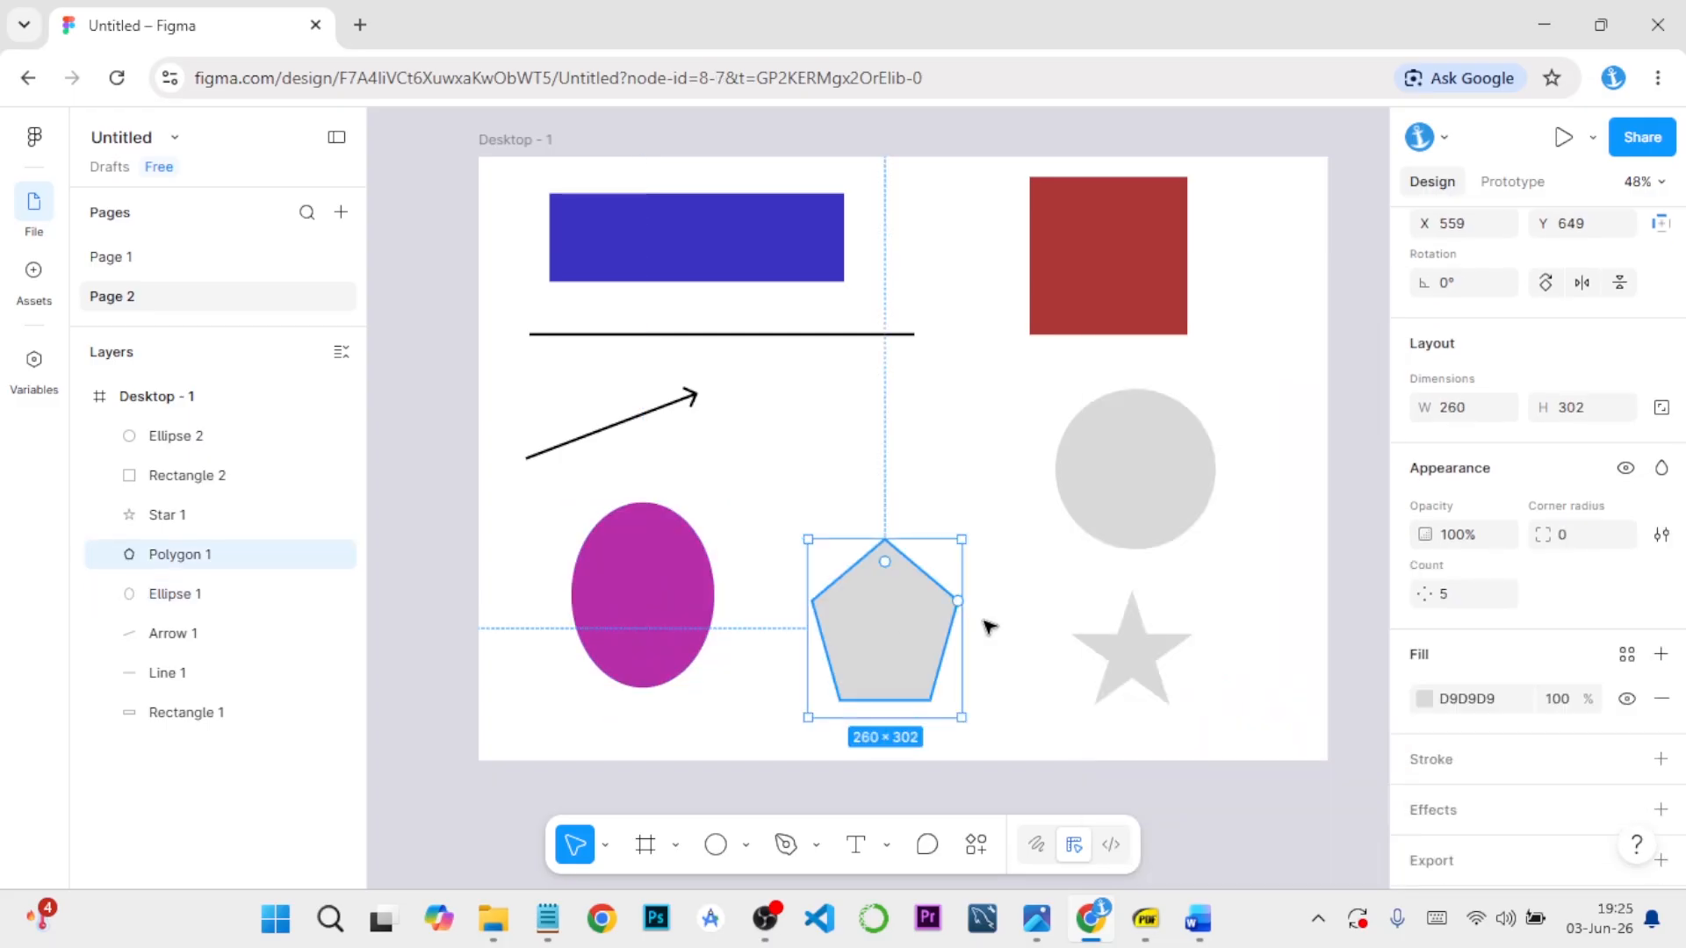
left_click(1426, 699)
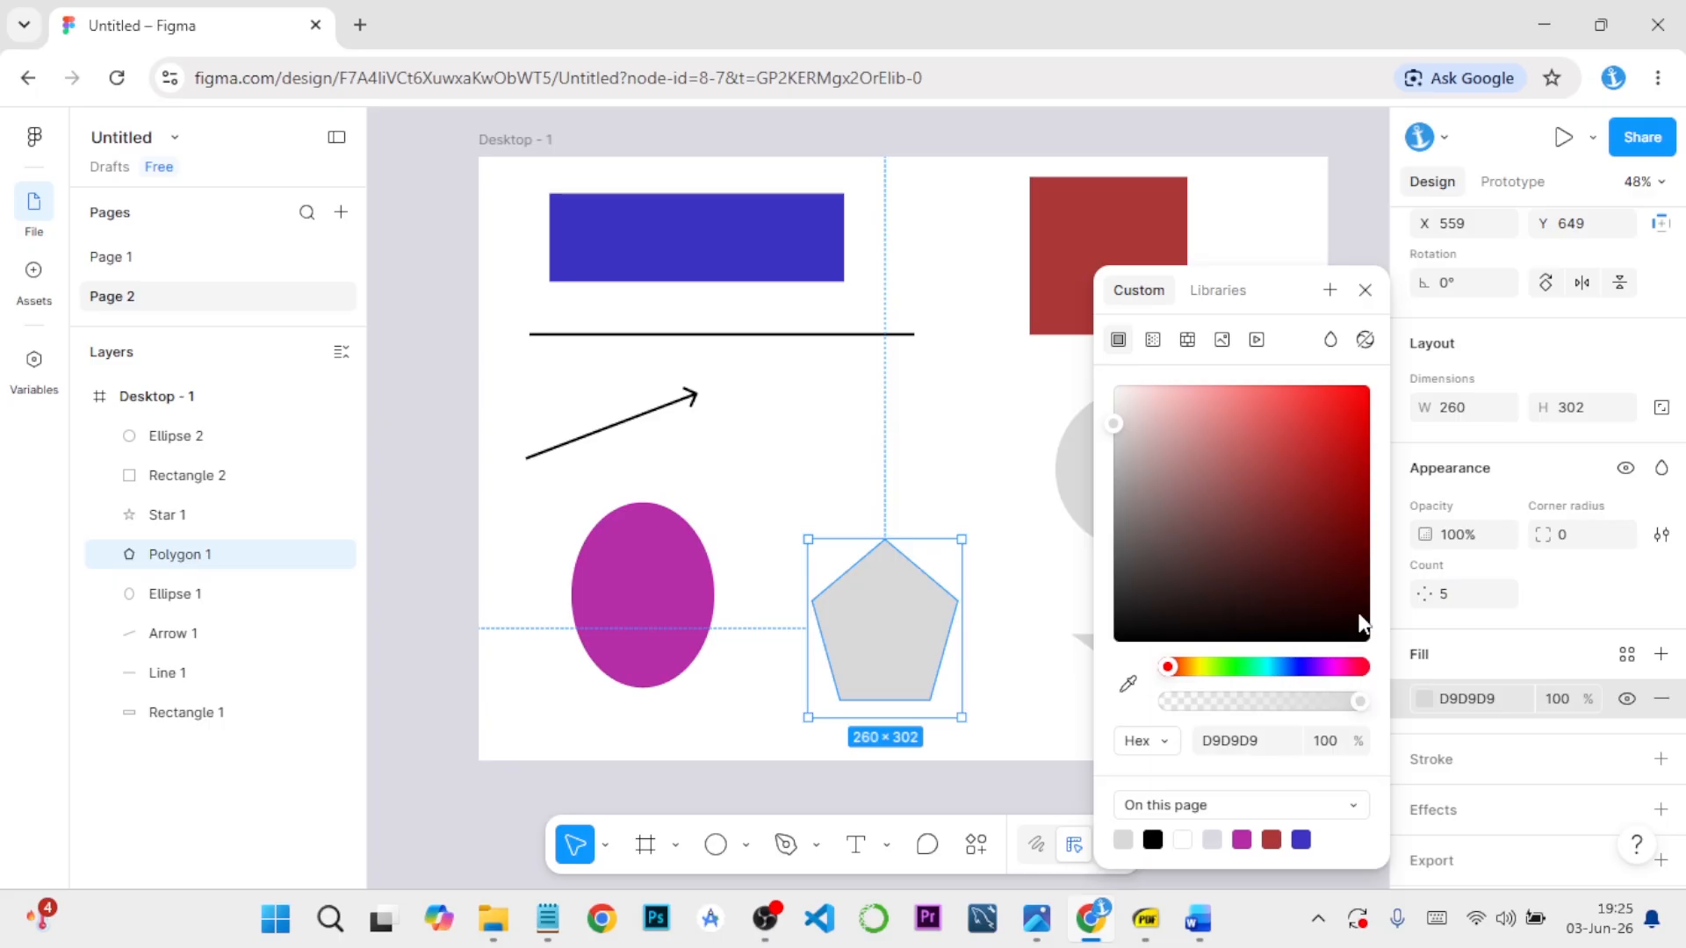
left_click(1223, 667)
left_click(1303, 462)
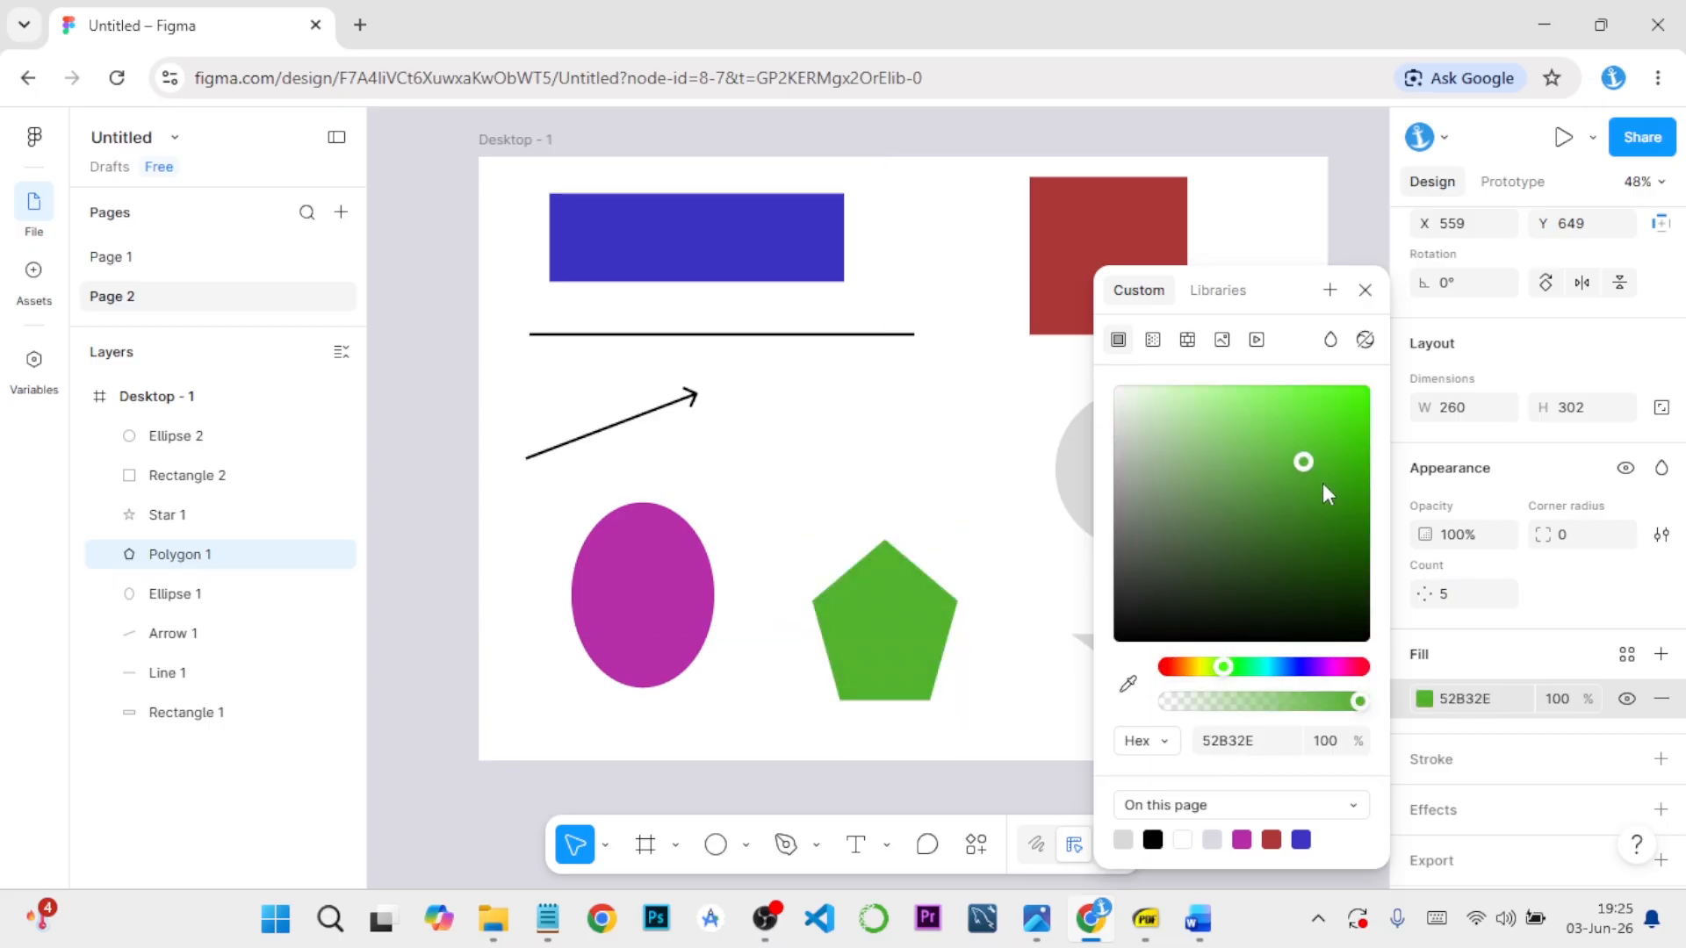
left_click(1007, 492)
Change the fill of the circle below the square to the blue 2C91B5
left_click(1155, 489)
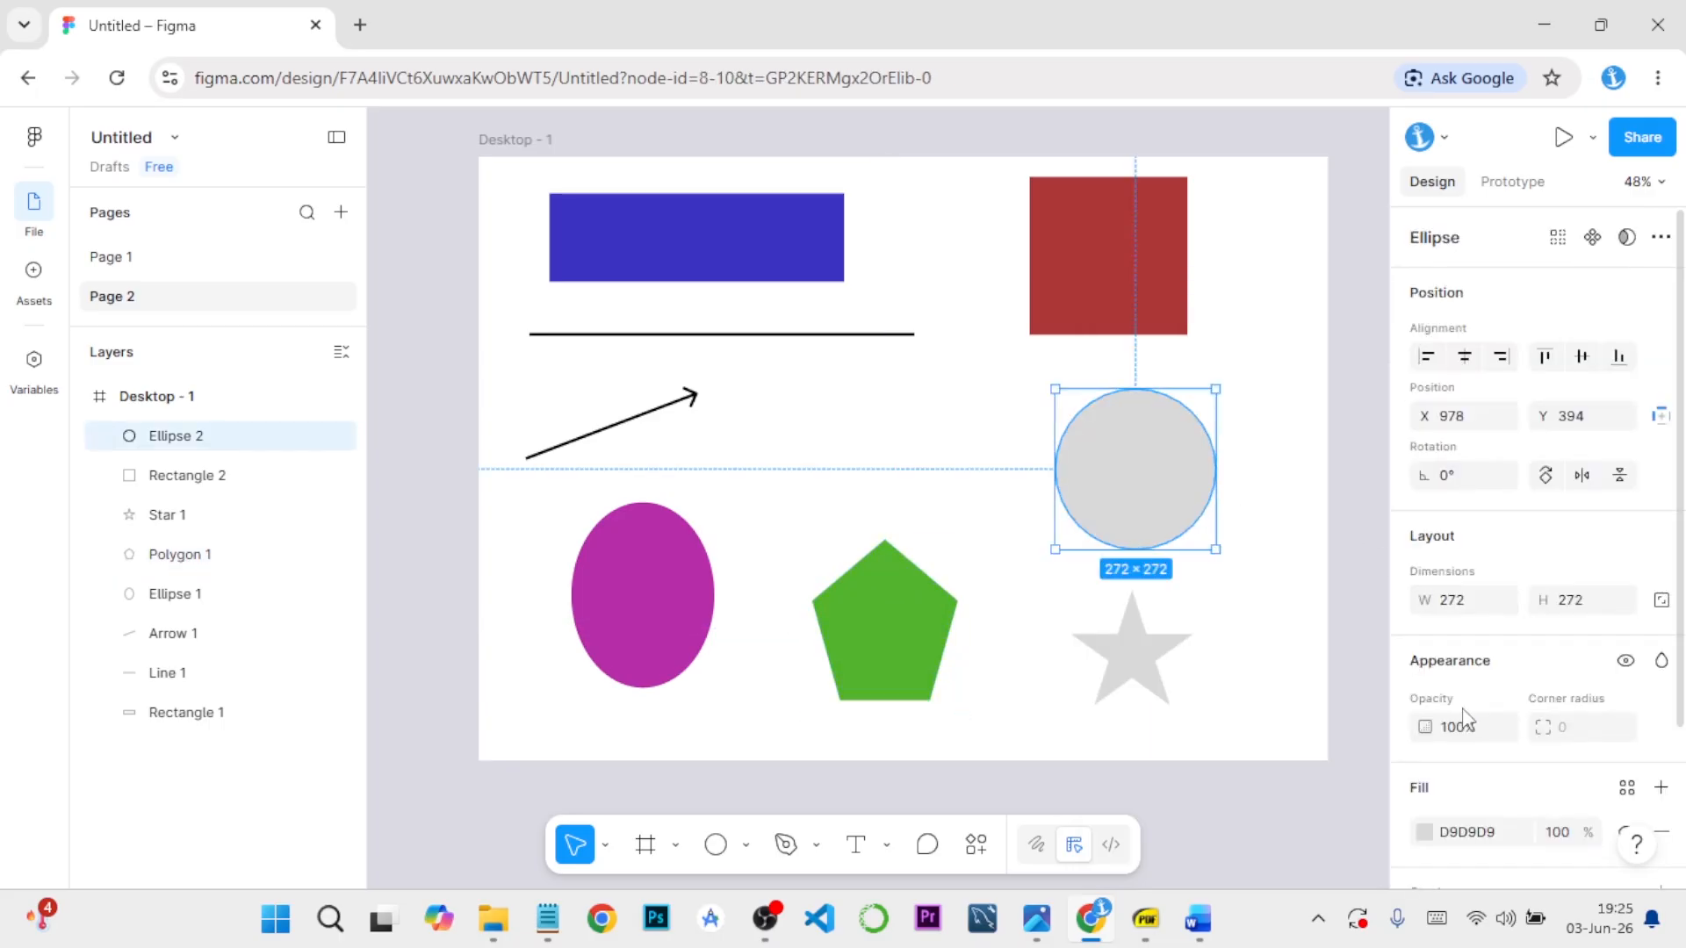
scroll(1450, 755, "down", 1)
left_click(1426, 640)
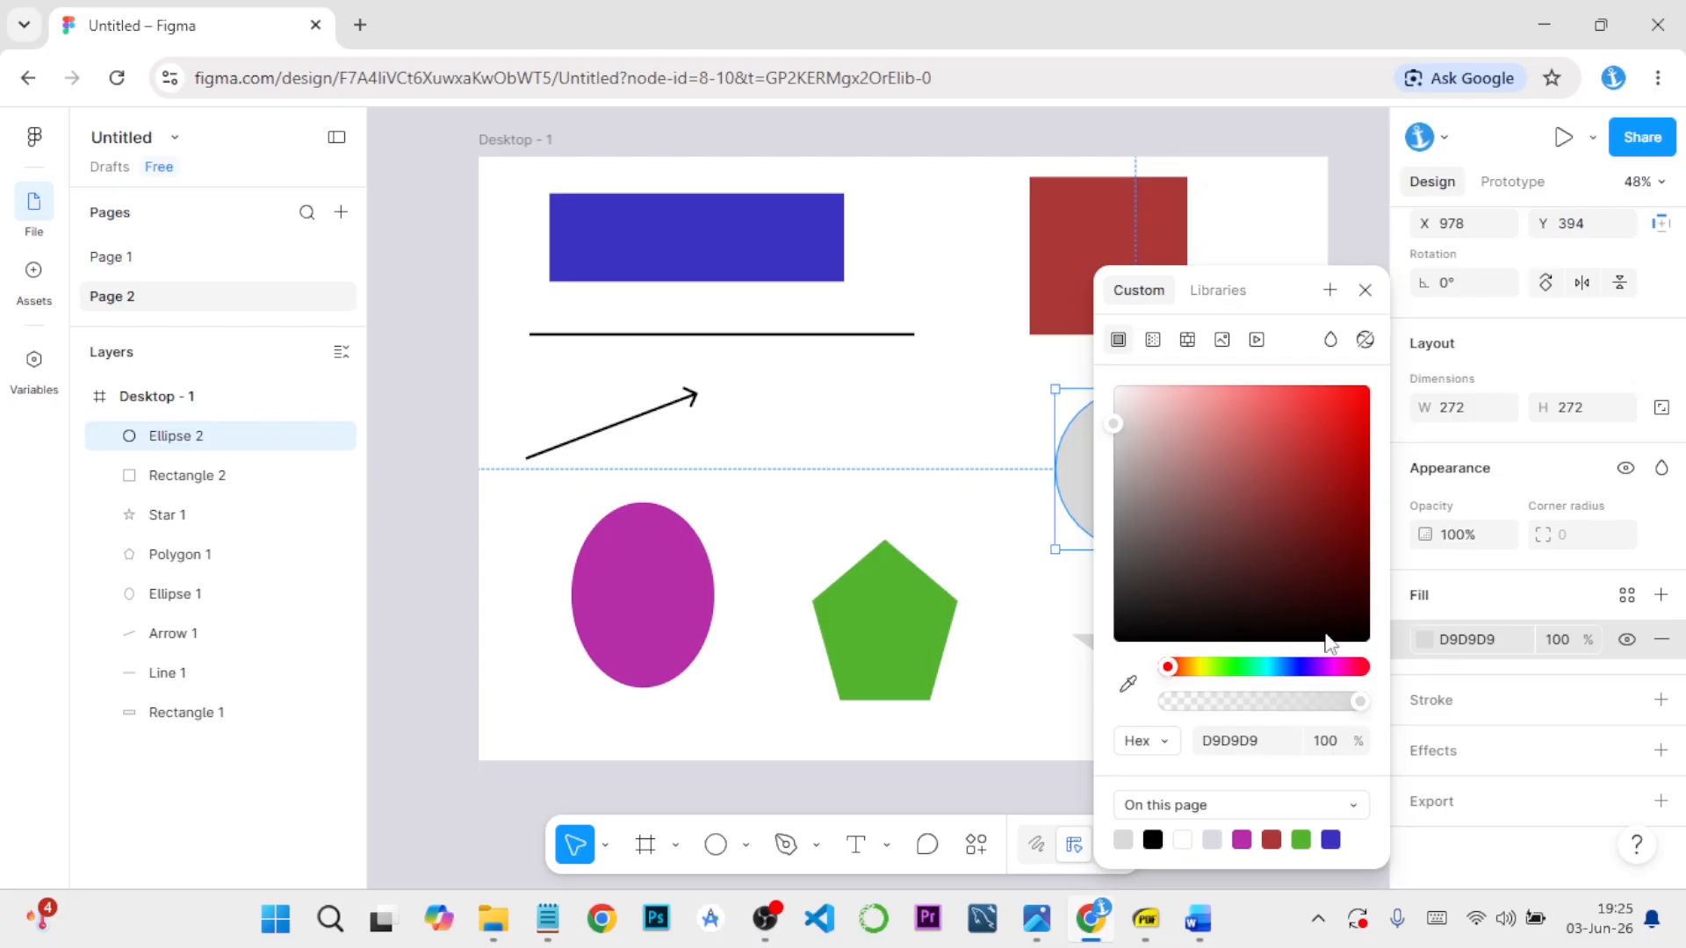
left_click(1273, 667)
left_click(1306, 459)
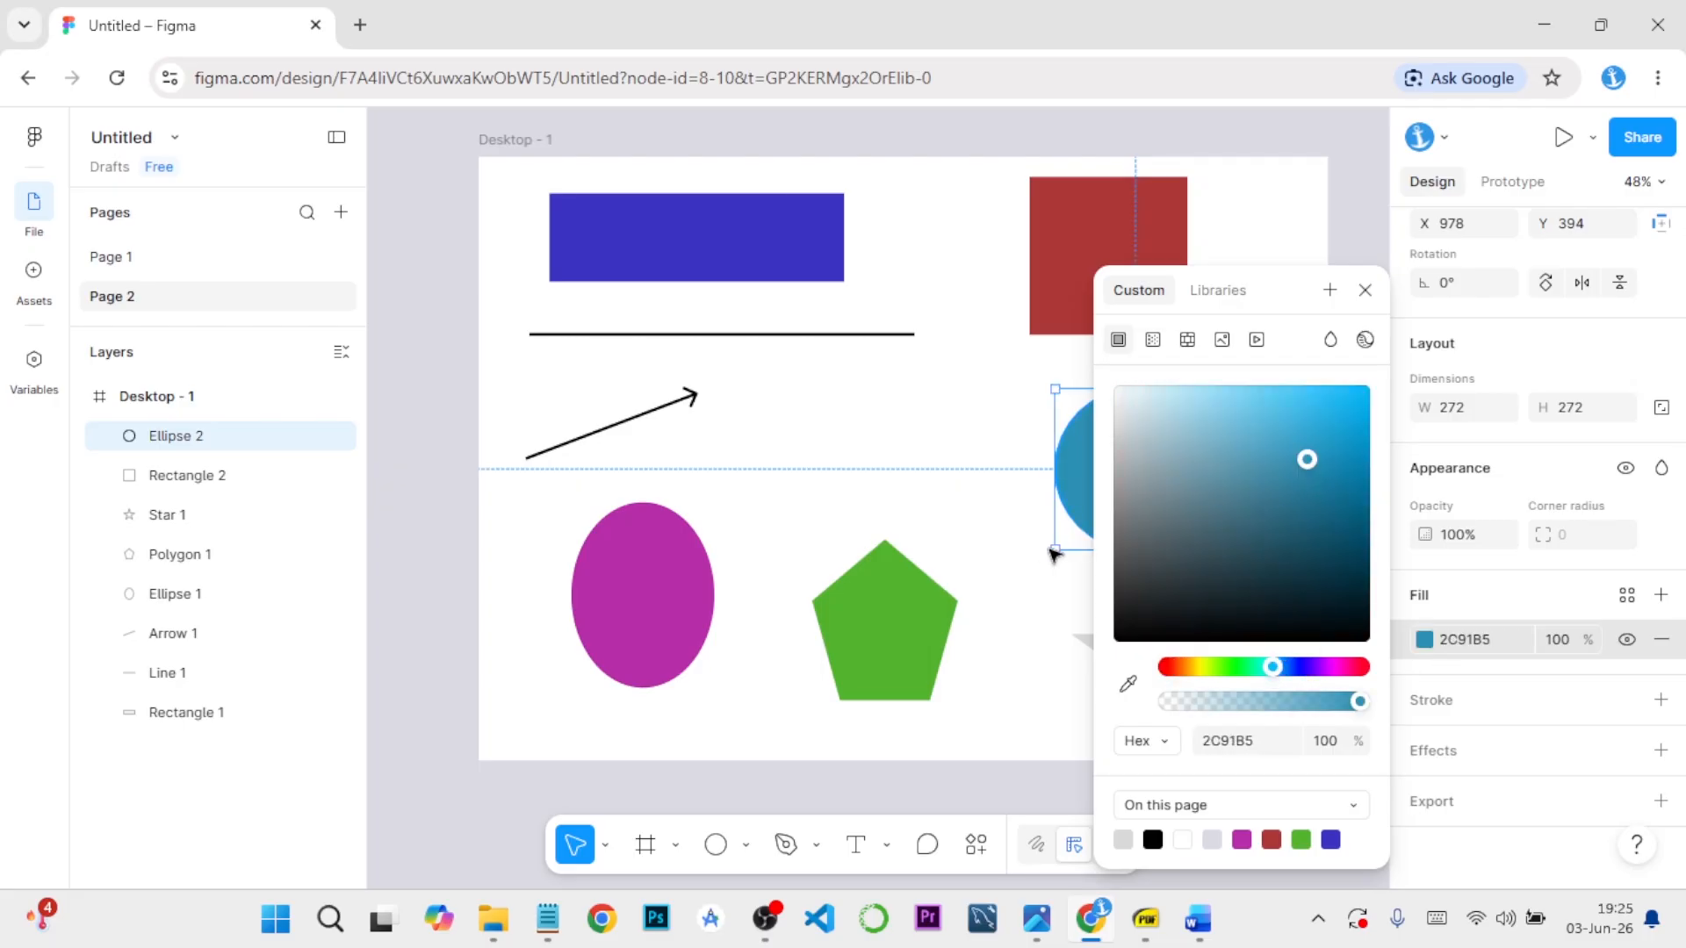
Change the star's fill to the yellow D2D234 and deselect it
left_click(1130, 669)
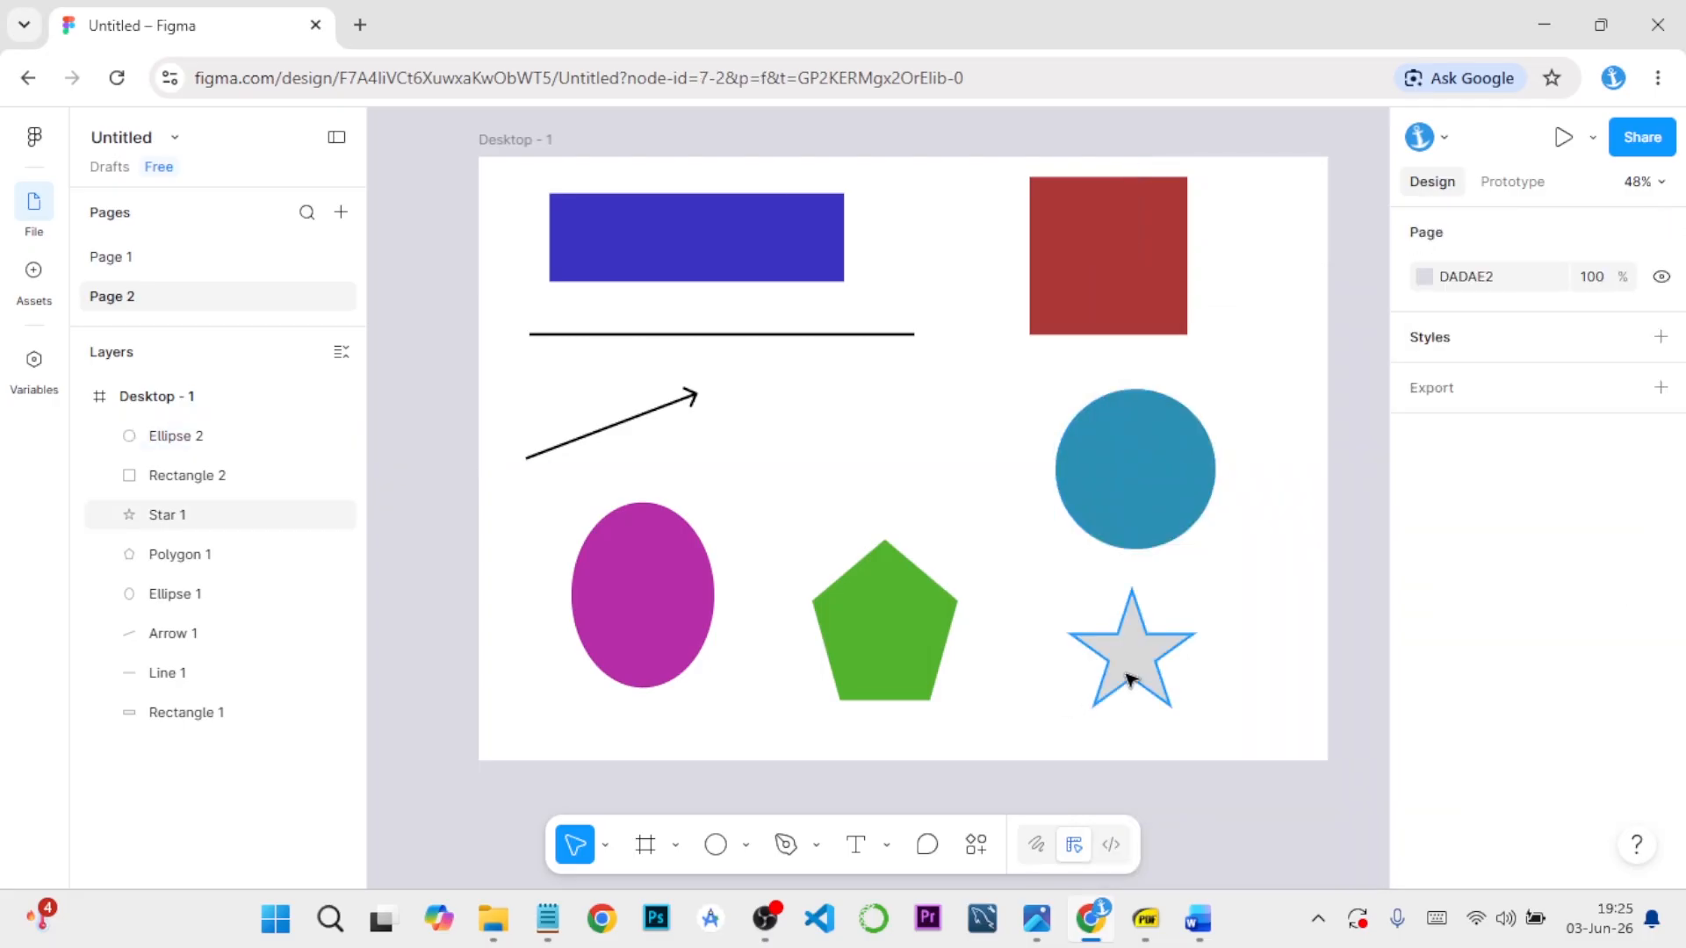
scroll(1478, 715, "down", 3)
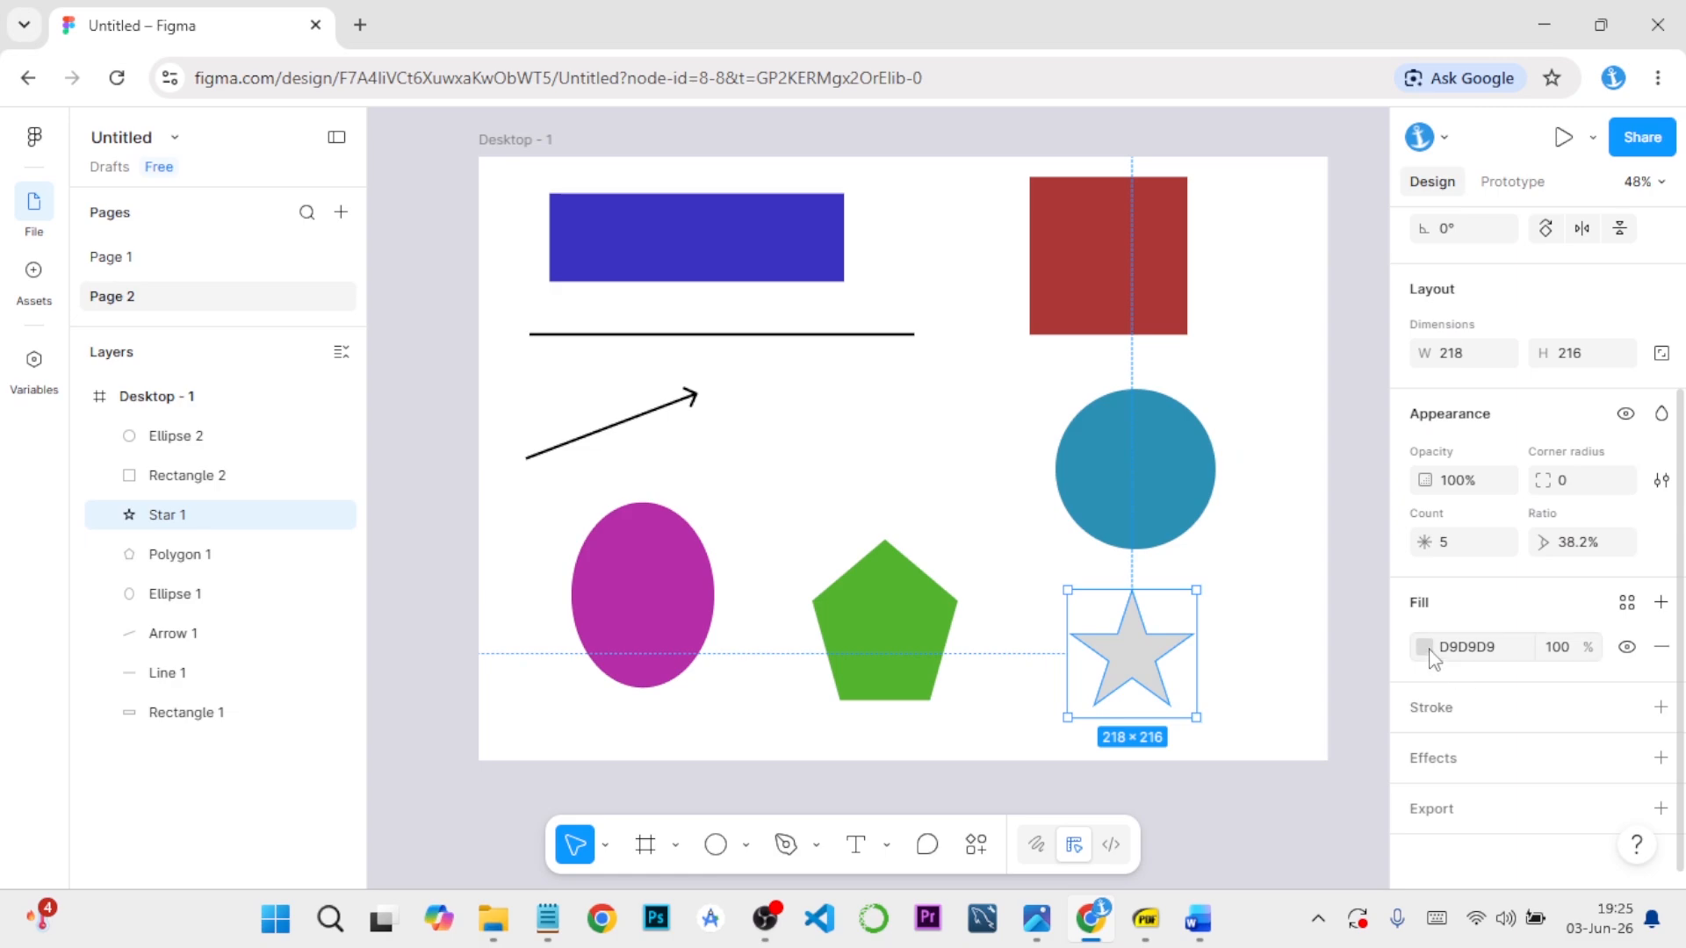
left_click(1426, 650)
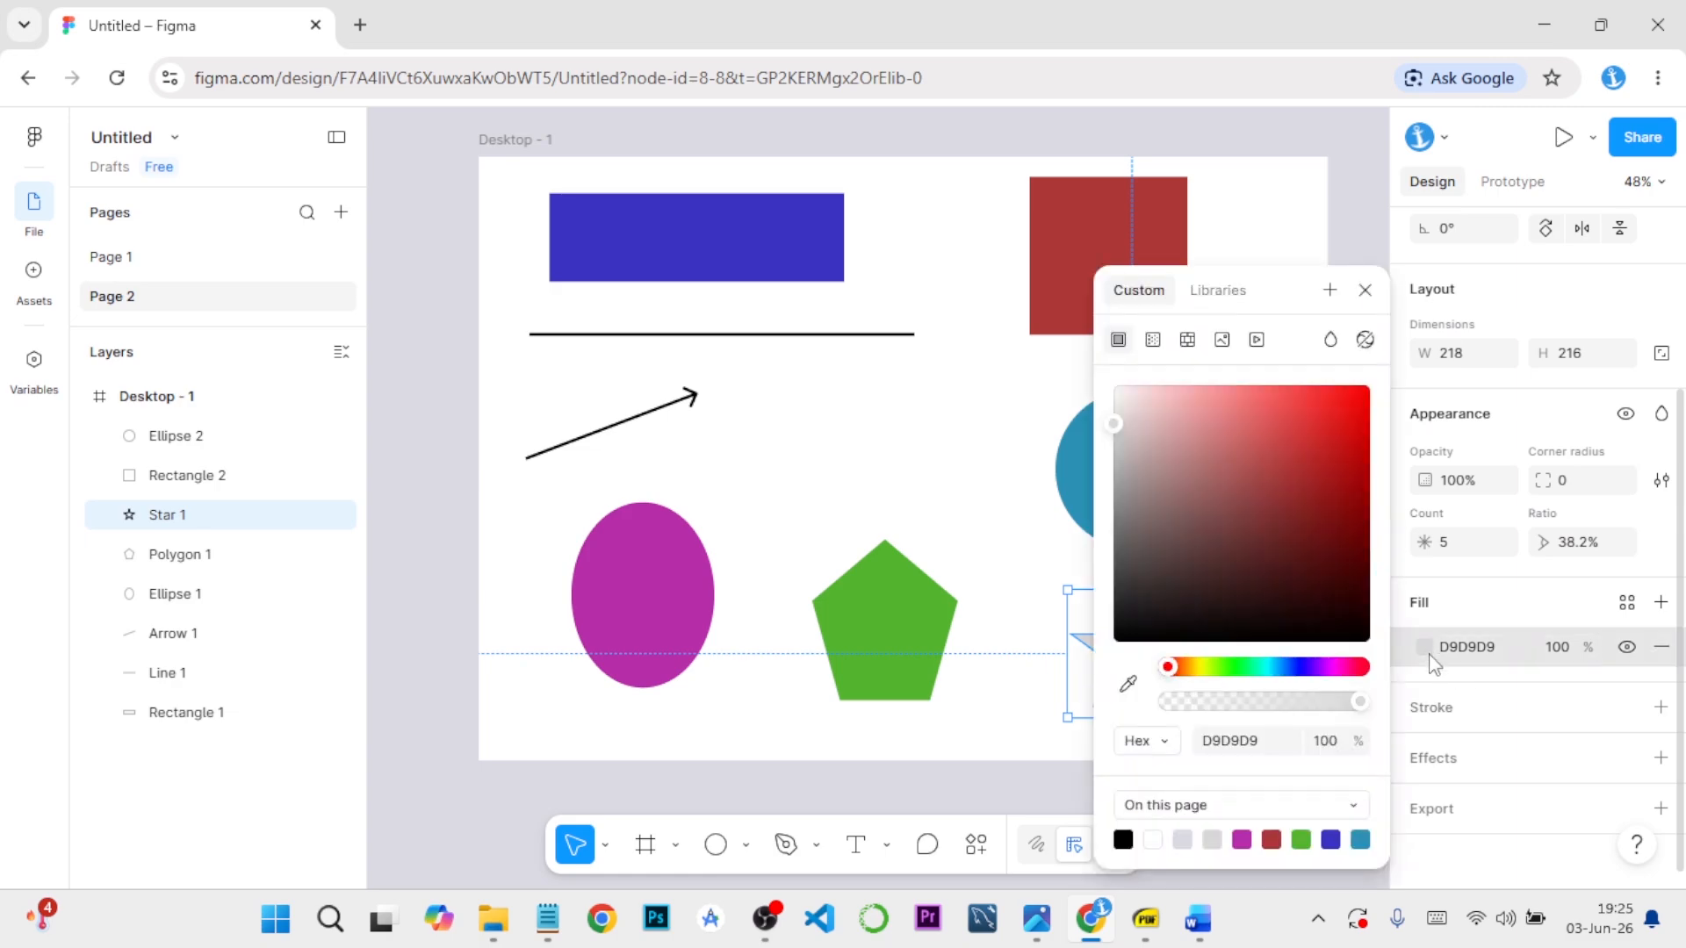
left_click(1341, 670)
left_click_drag(1367, 678, 1274, 673)
left_click(1203, 667)
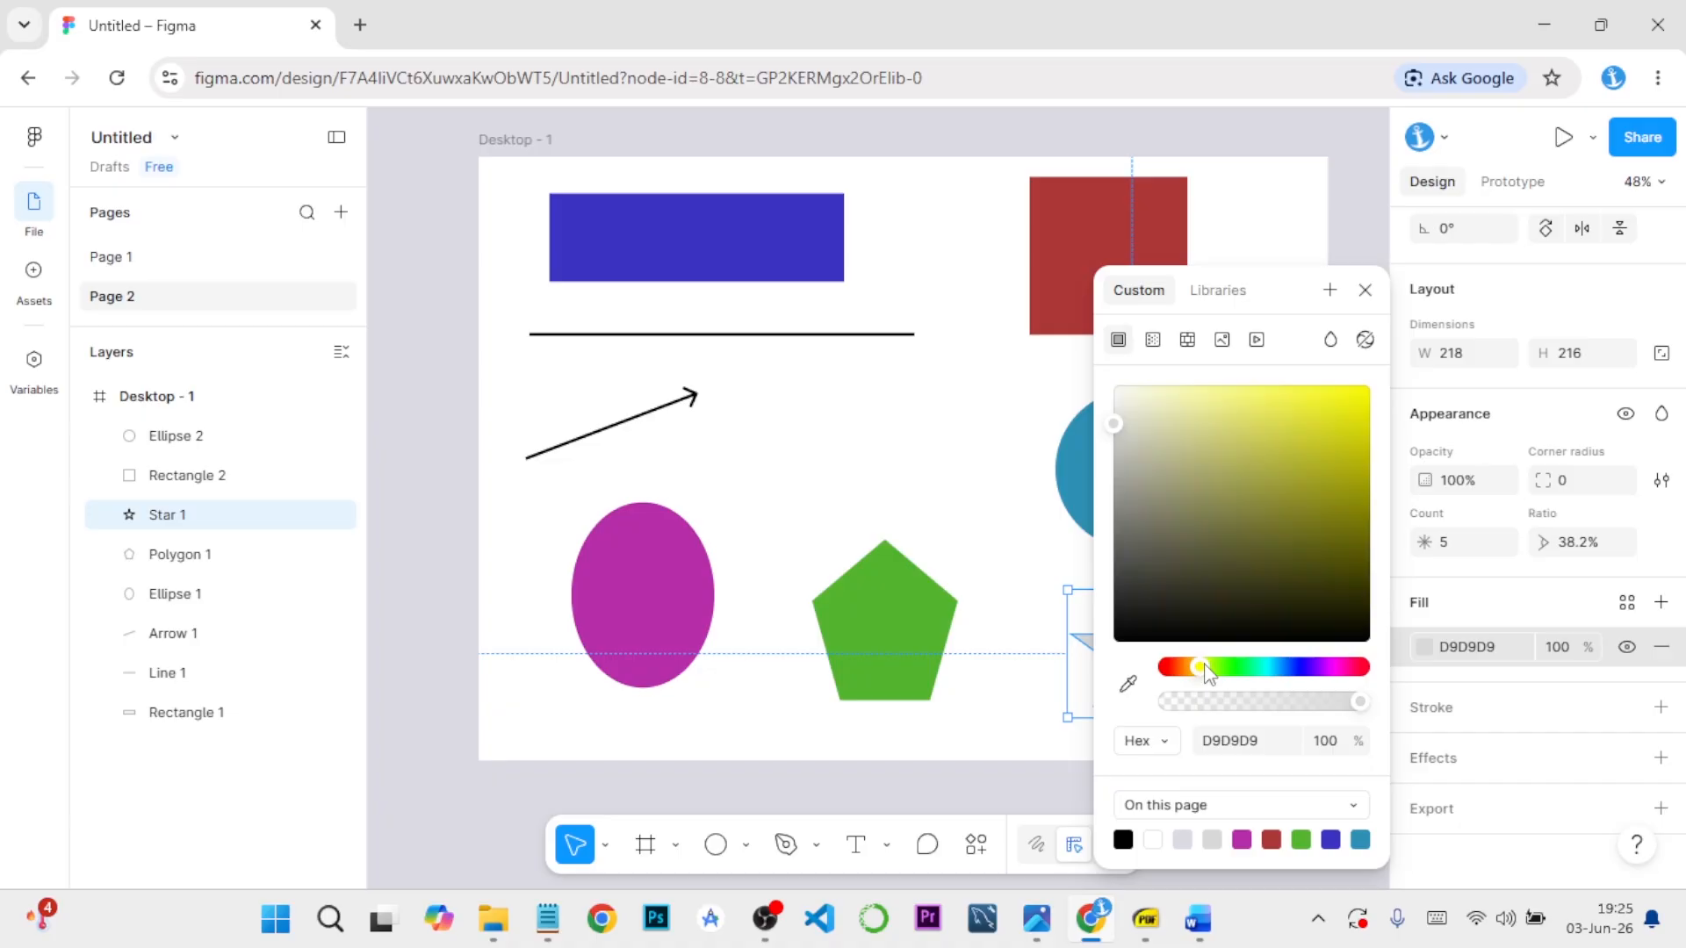
left_click(1305, 440)
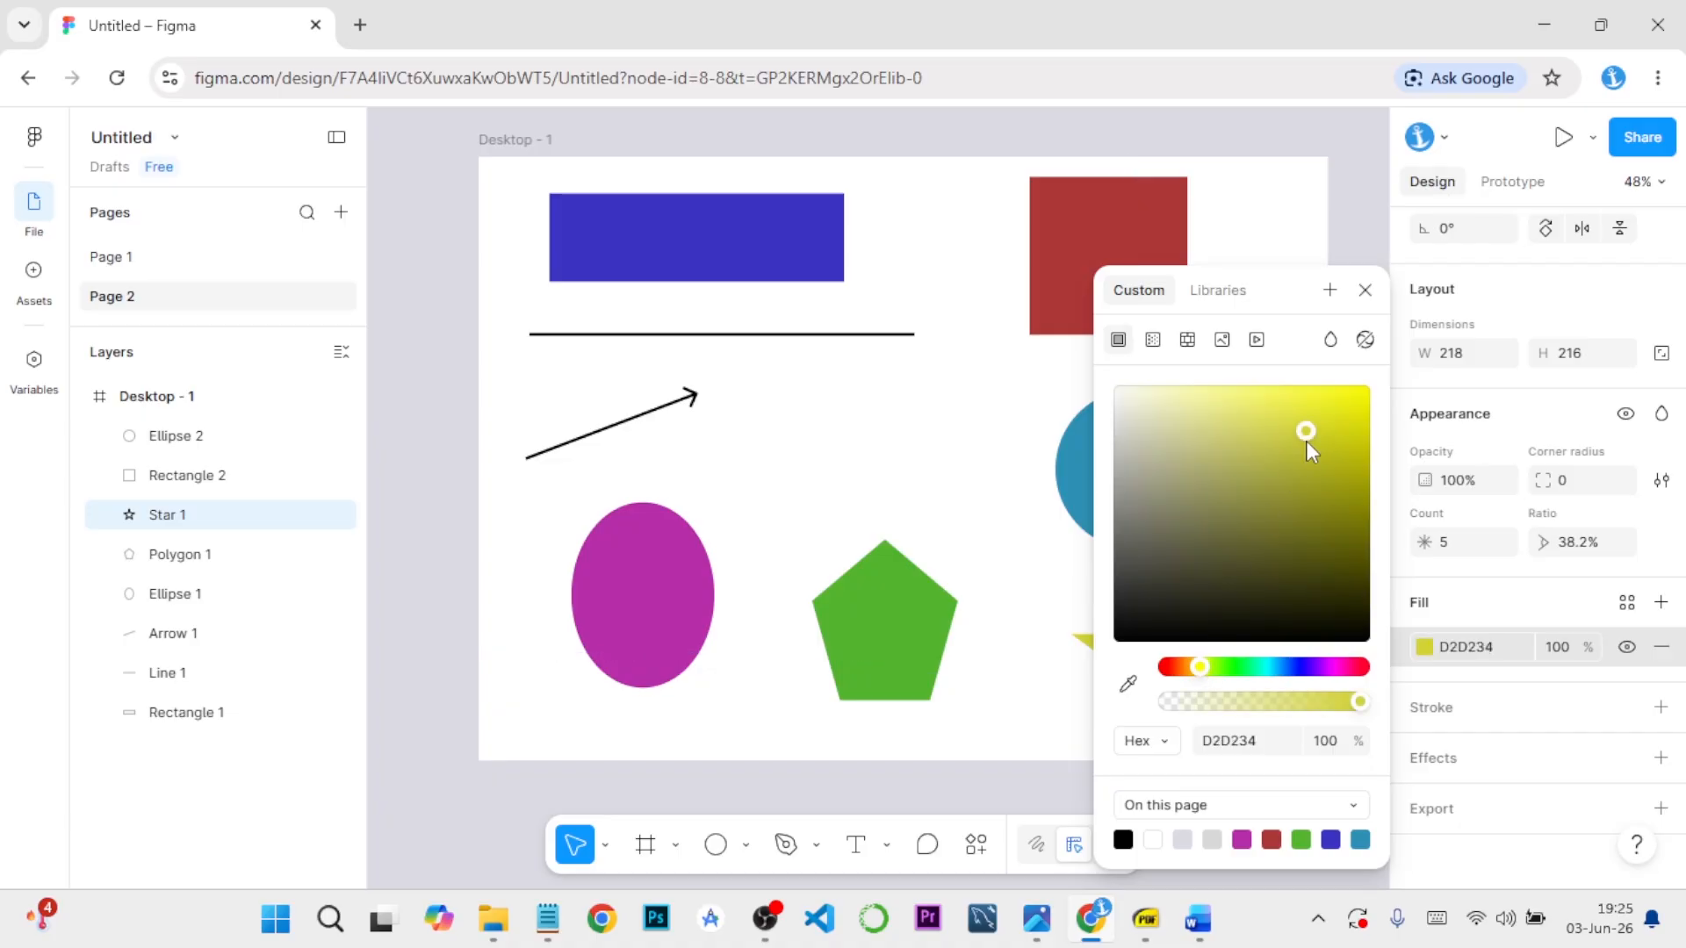
left_click(1365, 289)
left_click(1242, 423)
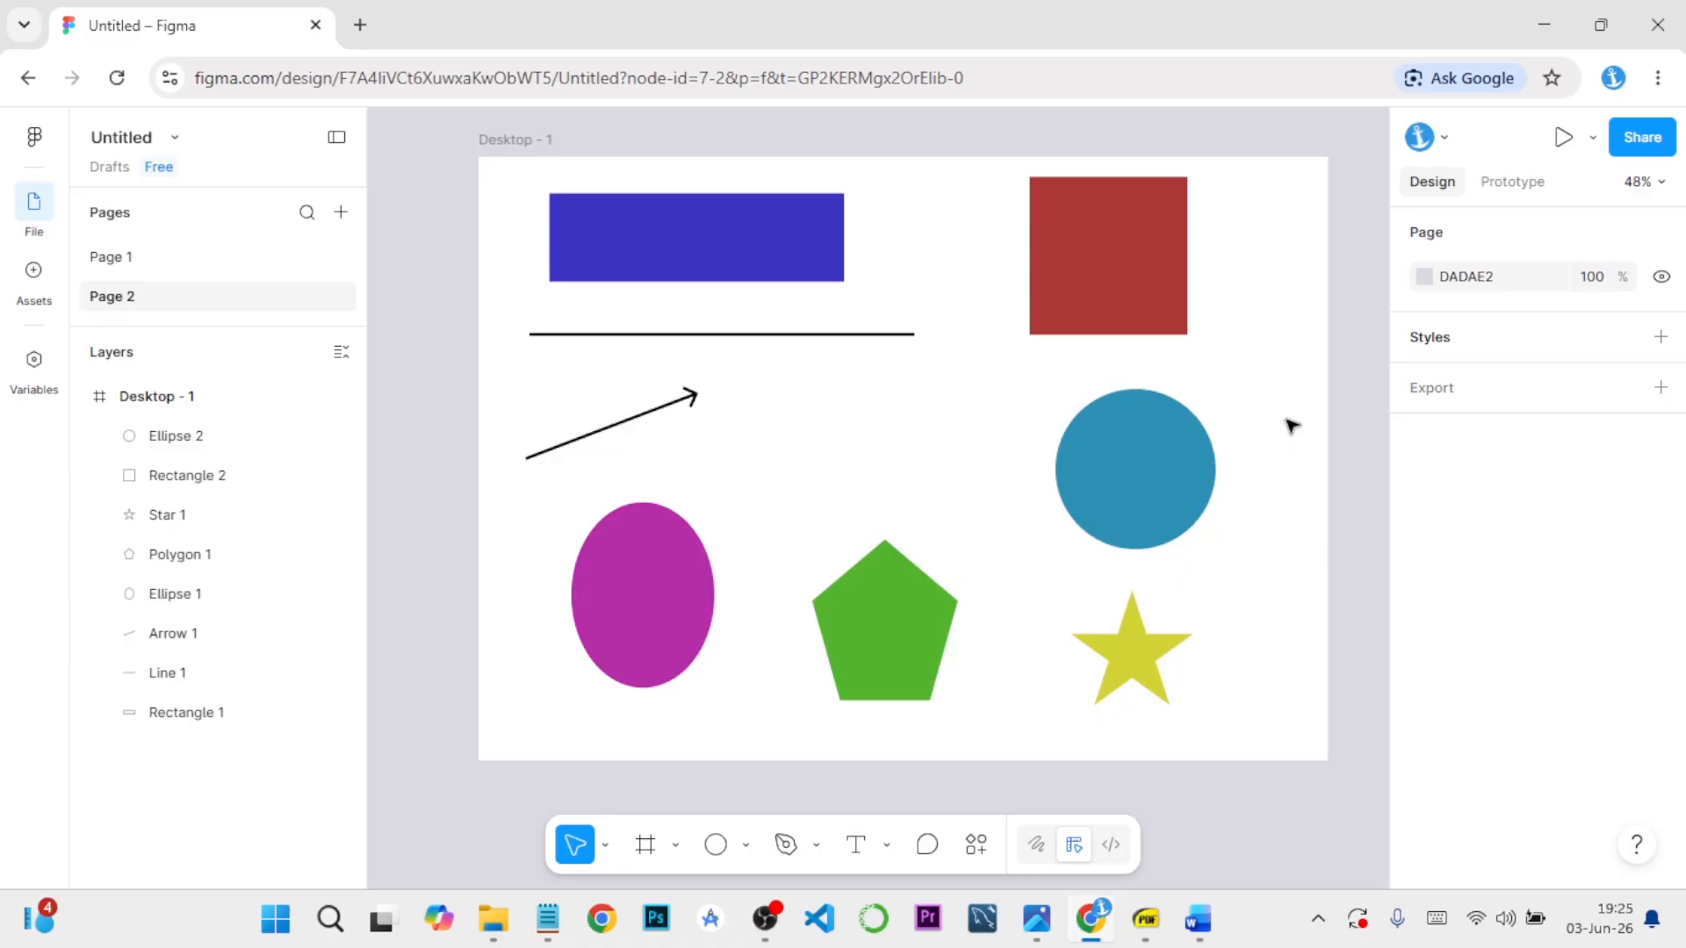
Select the wide rectangle and compare its properties with the editable properties listed in the Word lesson, ending back in Figma
left_click(794, 252)
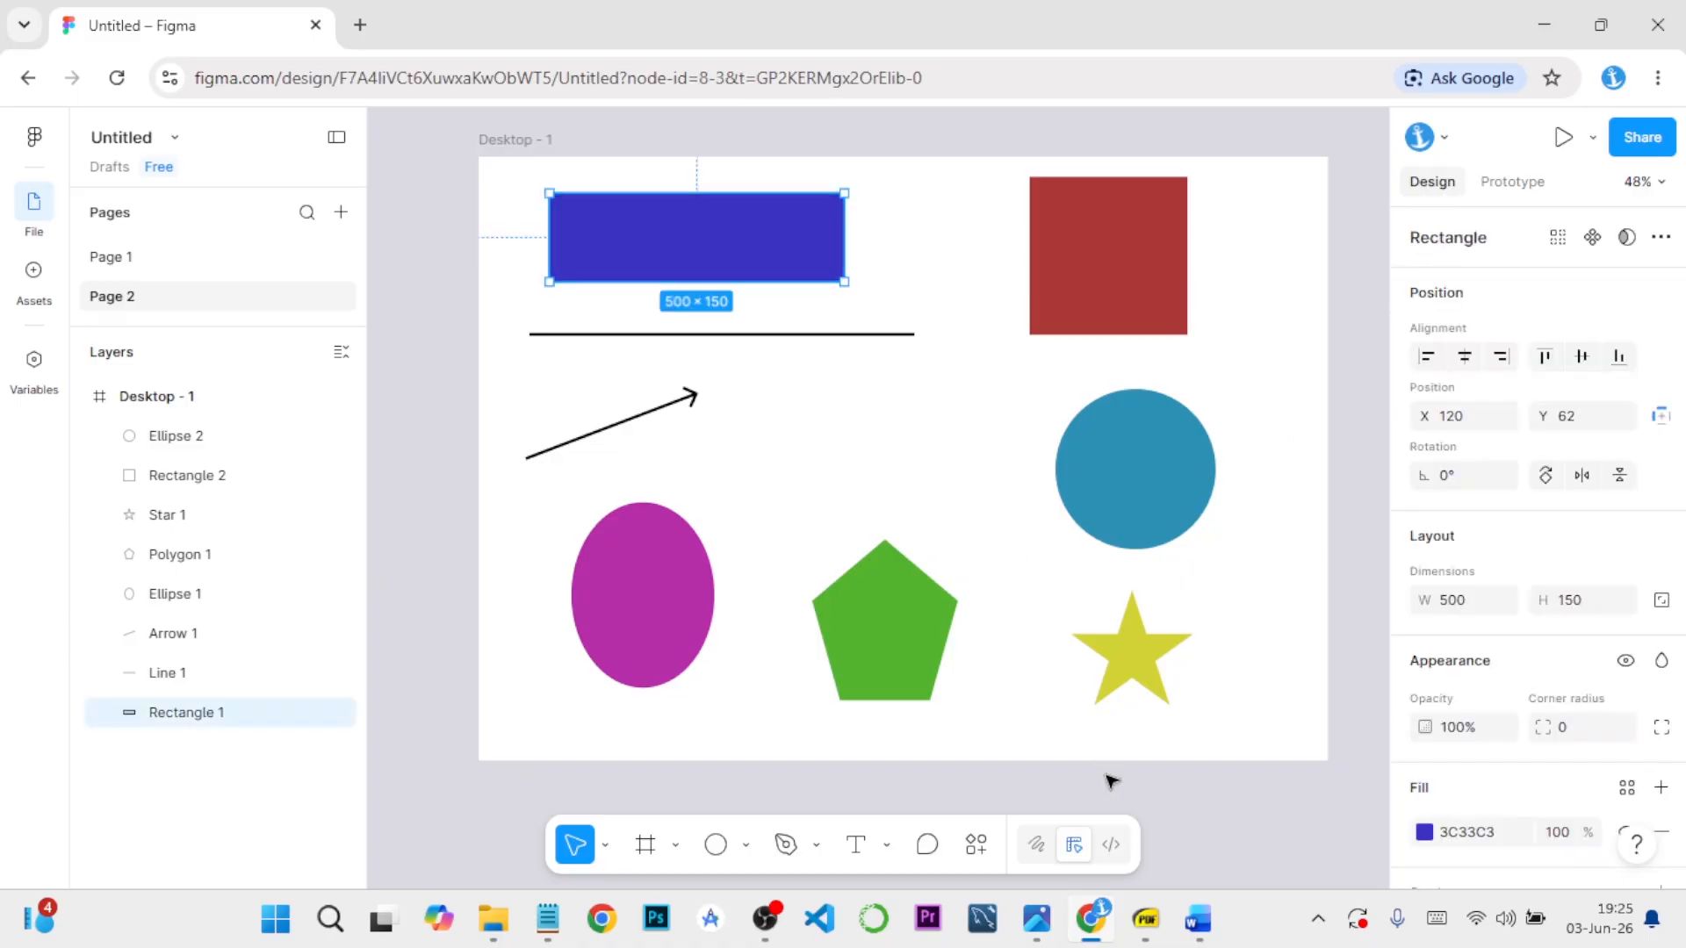
left_click(1197, 919)
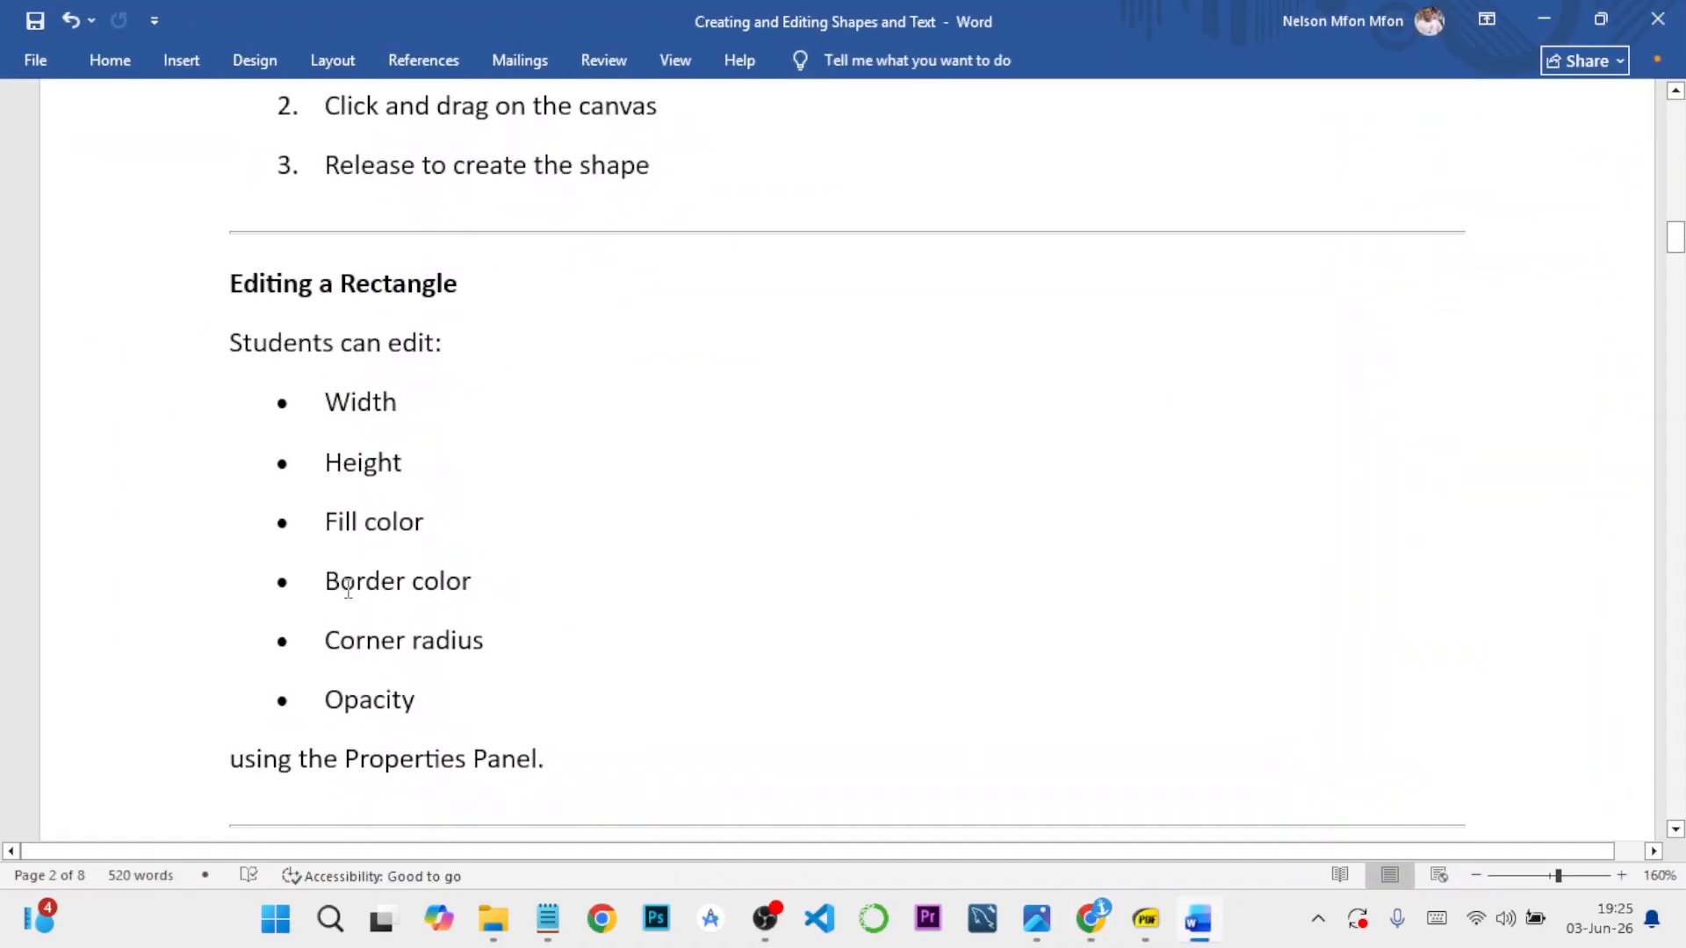
left_click(1543, 19)
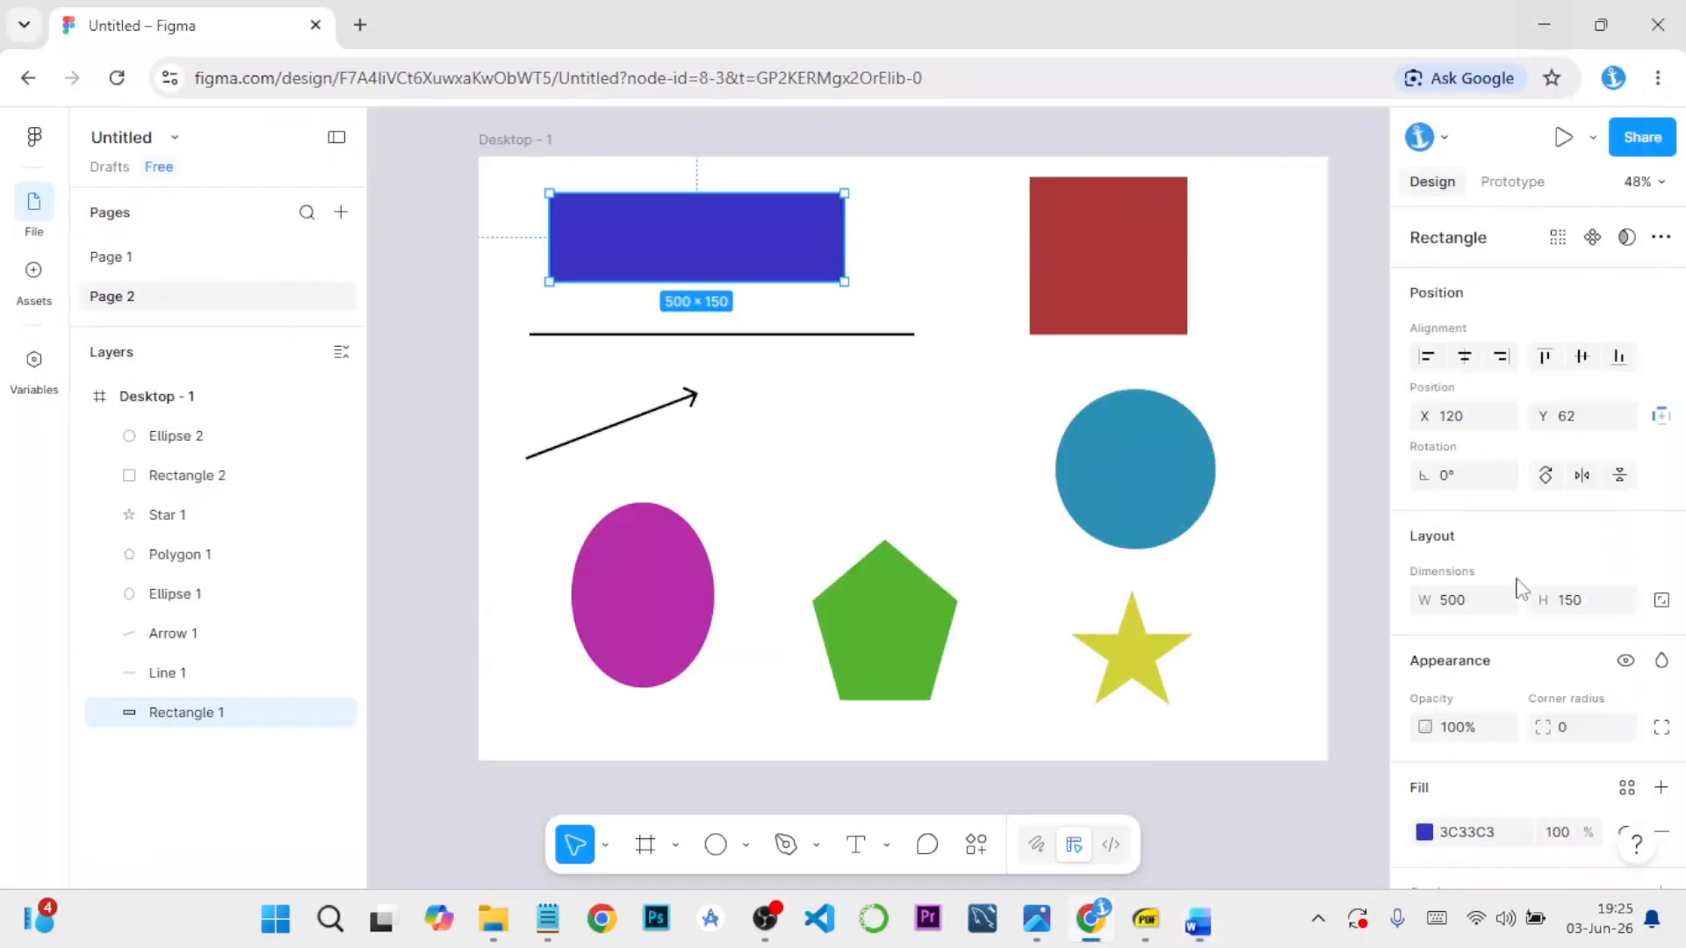
scroll(1492, 682, "down", 3)
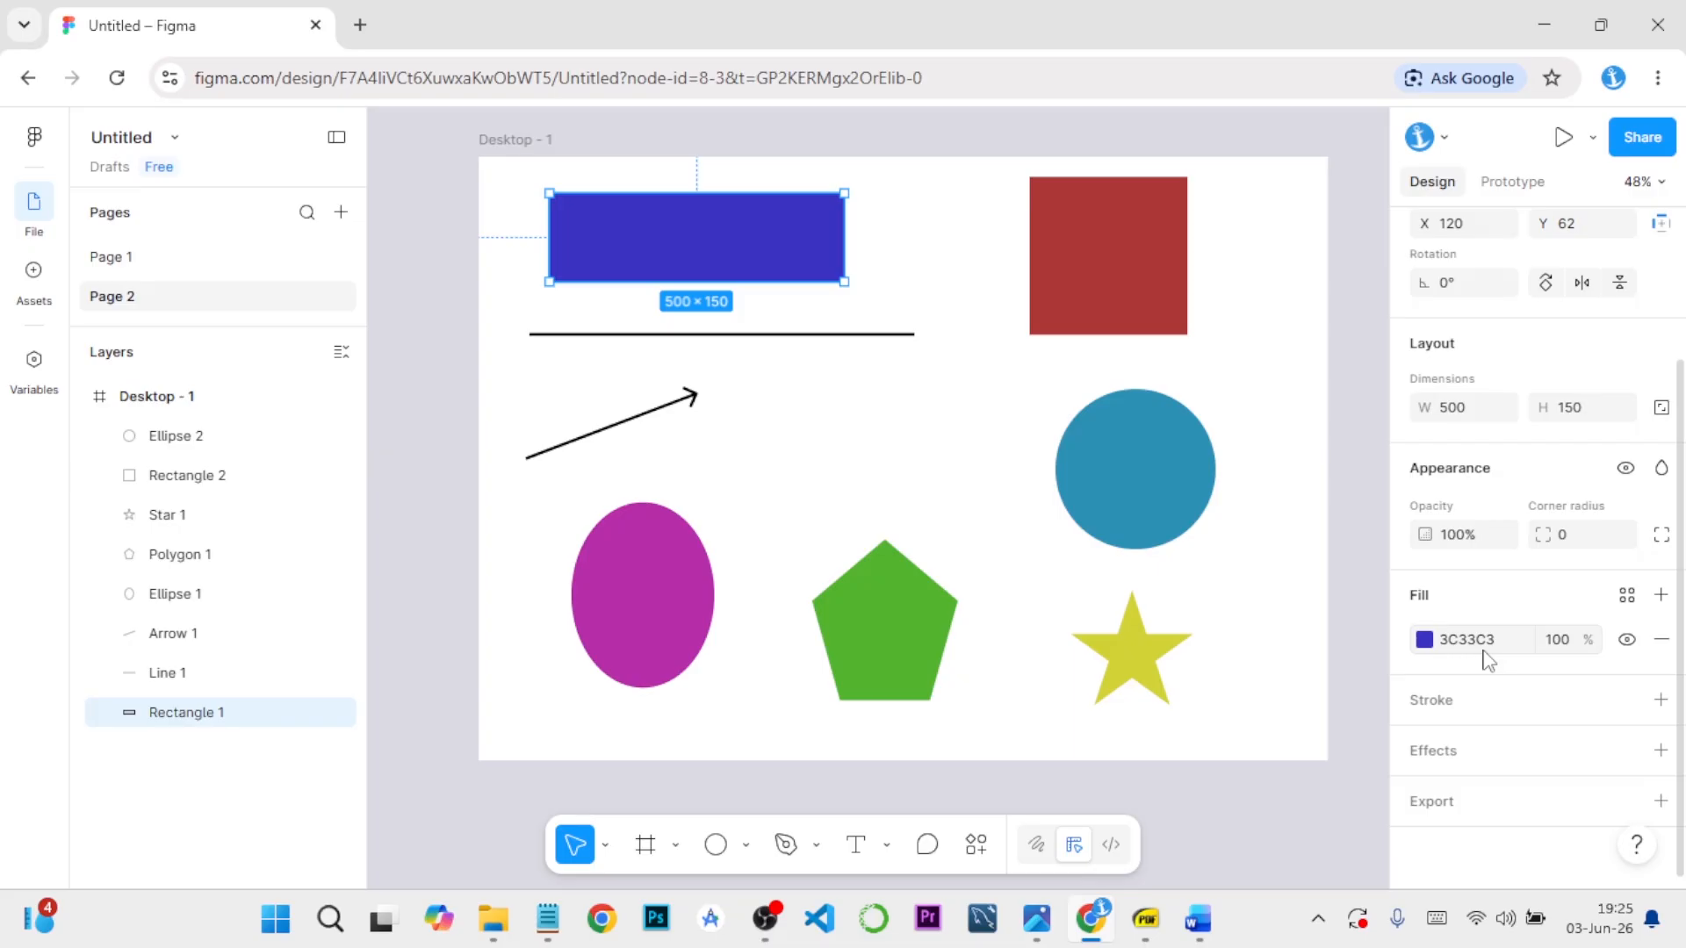
scroll(1502, 604, "up", 3)
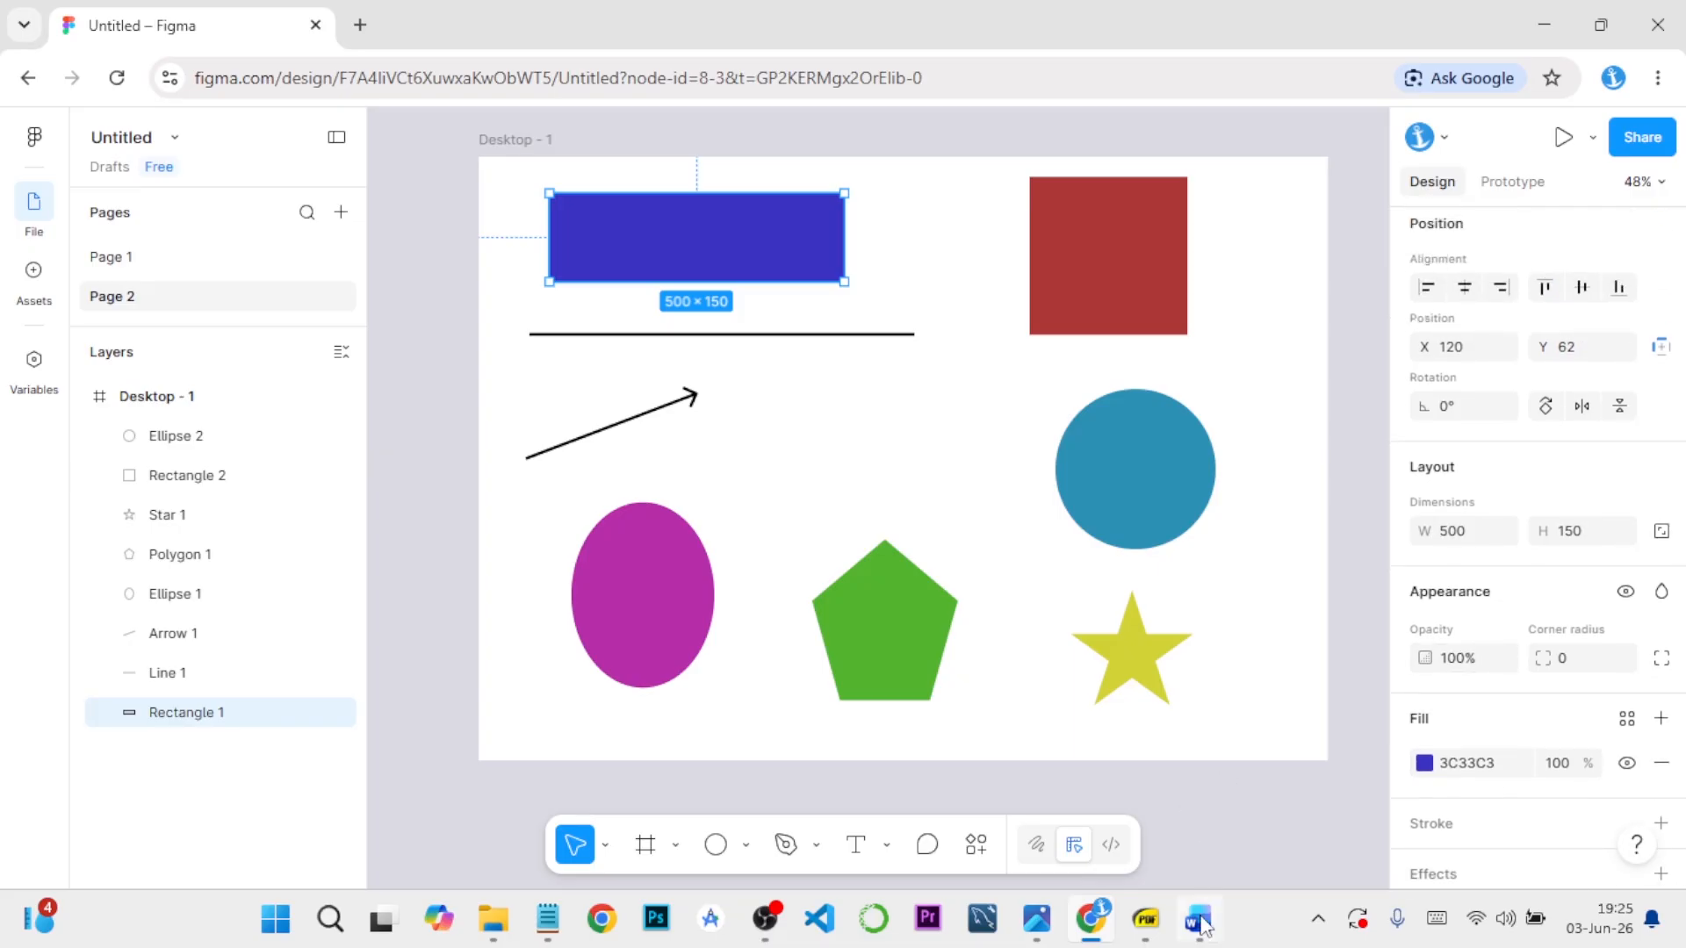
left_click(1199, 919)
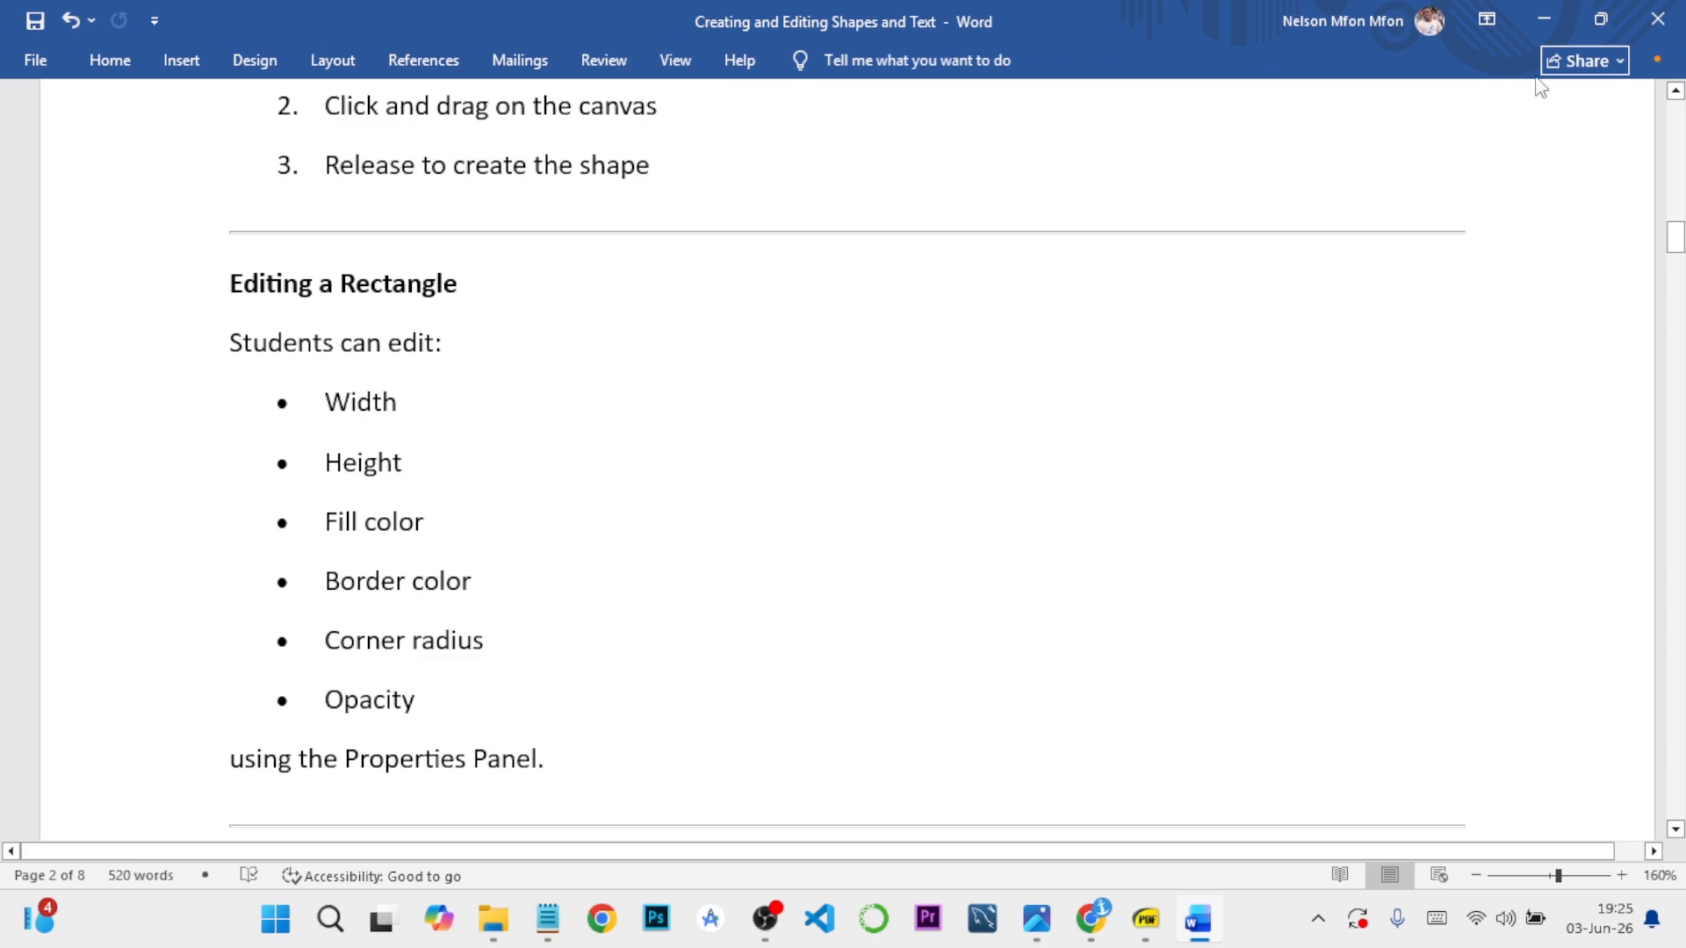
left_click(1543, 19)
Set the wide rectangle's corner radius to 200
scroll(1586, 541, "up", 2)
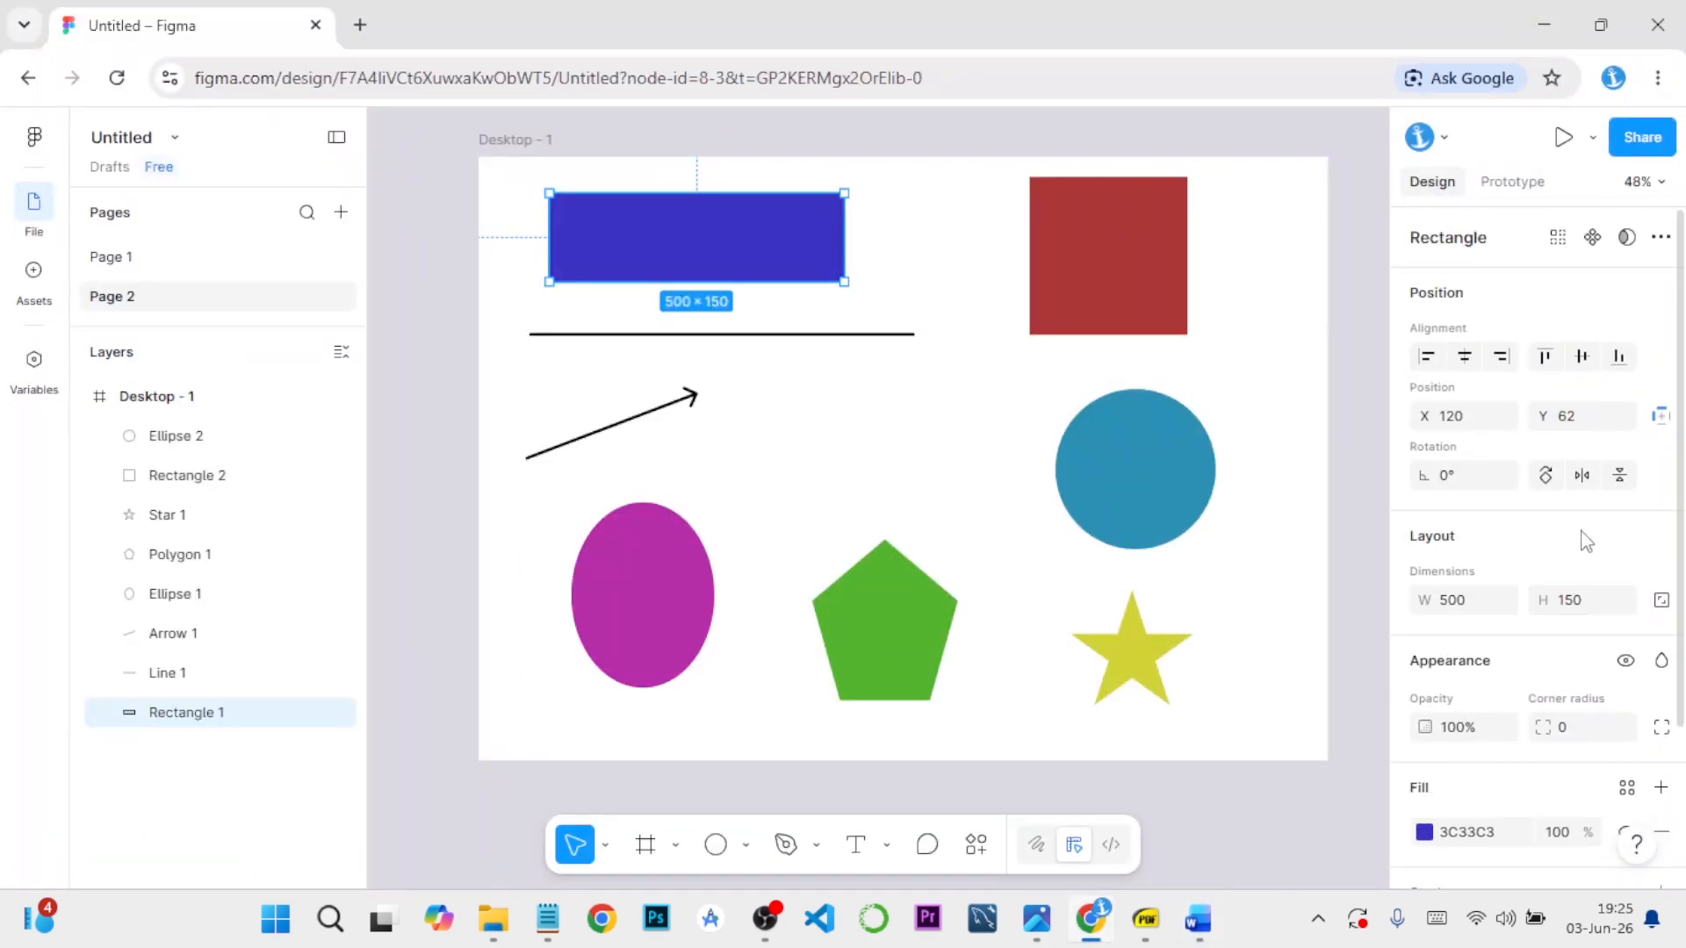
scroll(1586, 541, "down", 2)
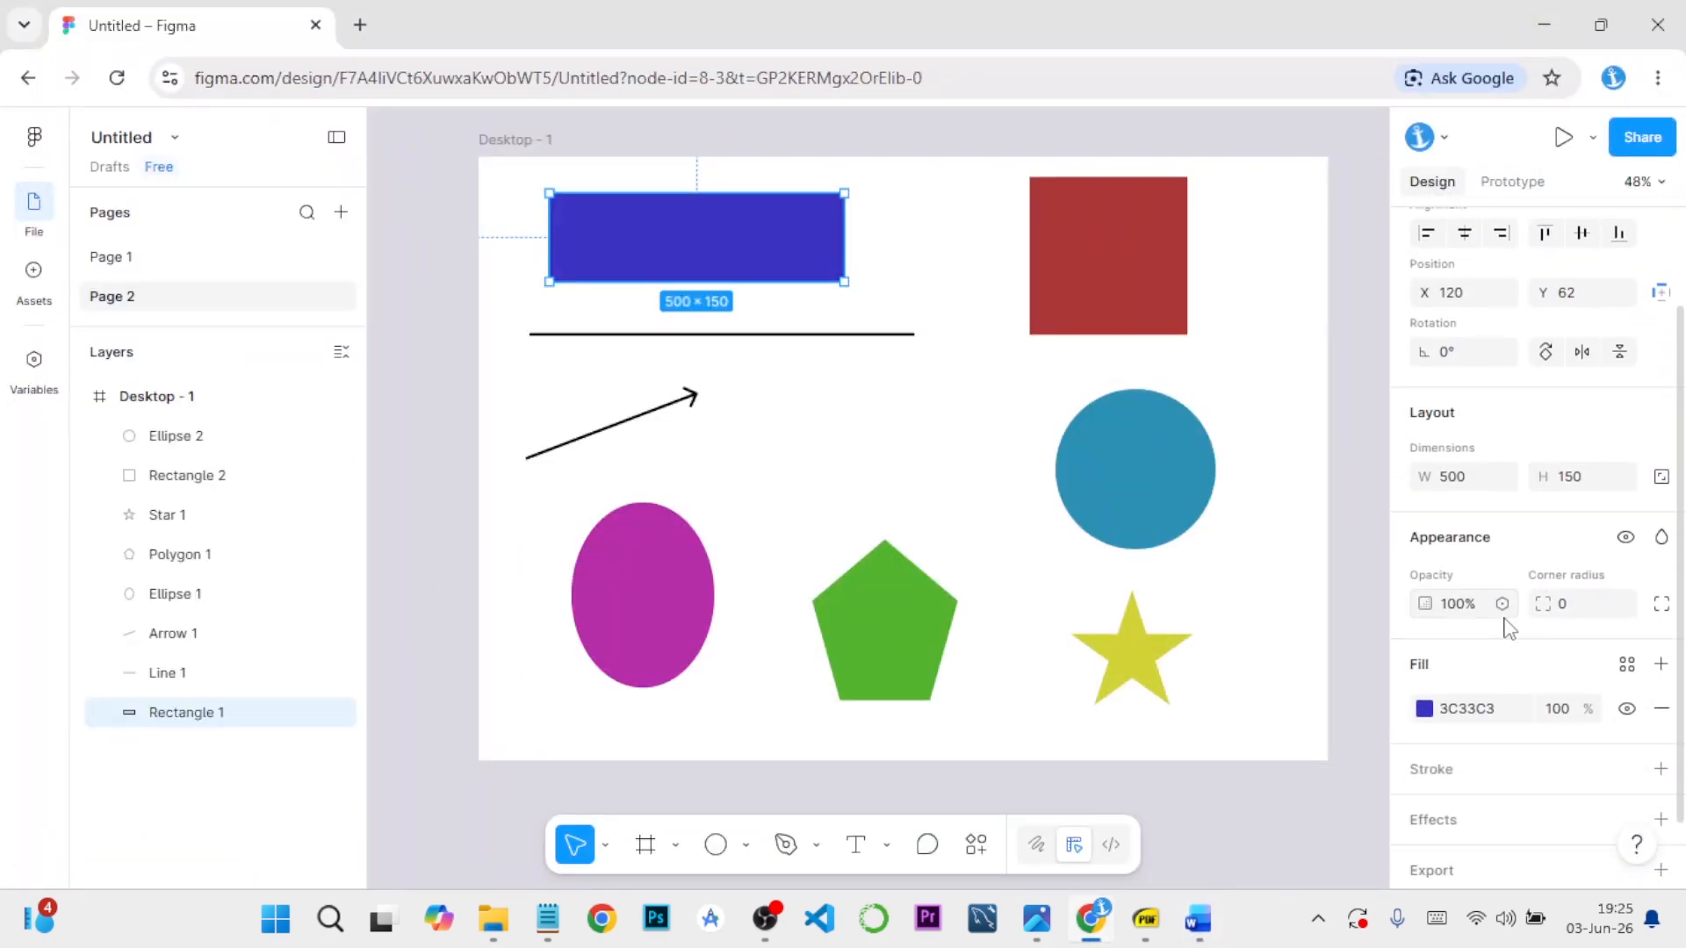
left_click(1580, 611)
key("Return")
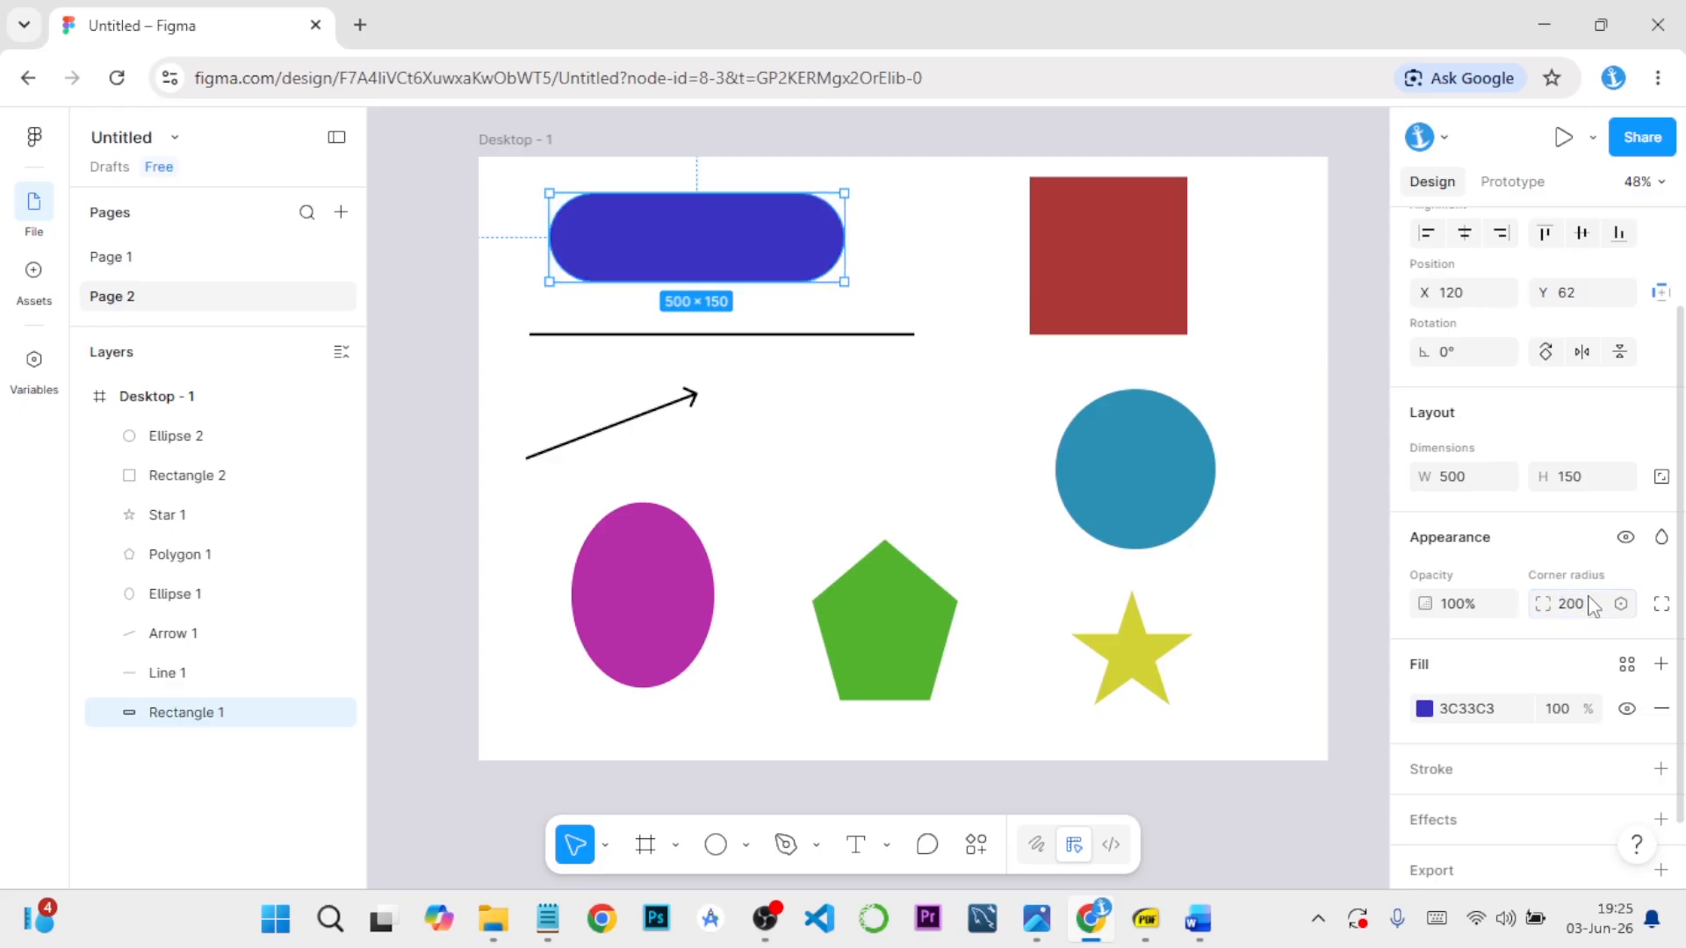
Switch to the Word lesson, read its Corner Radius section, and return to Figma
left_click(1200, 917)
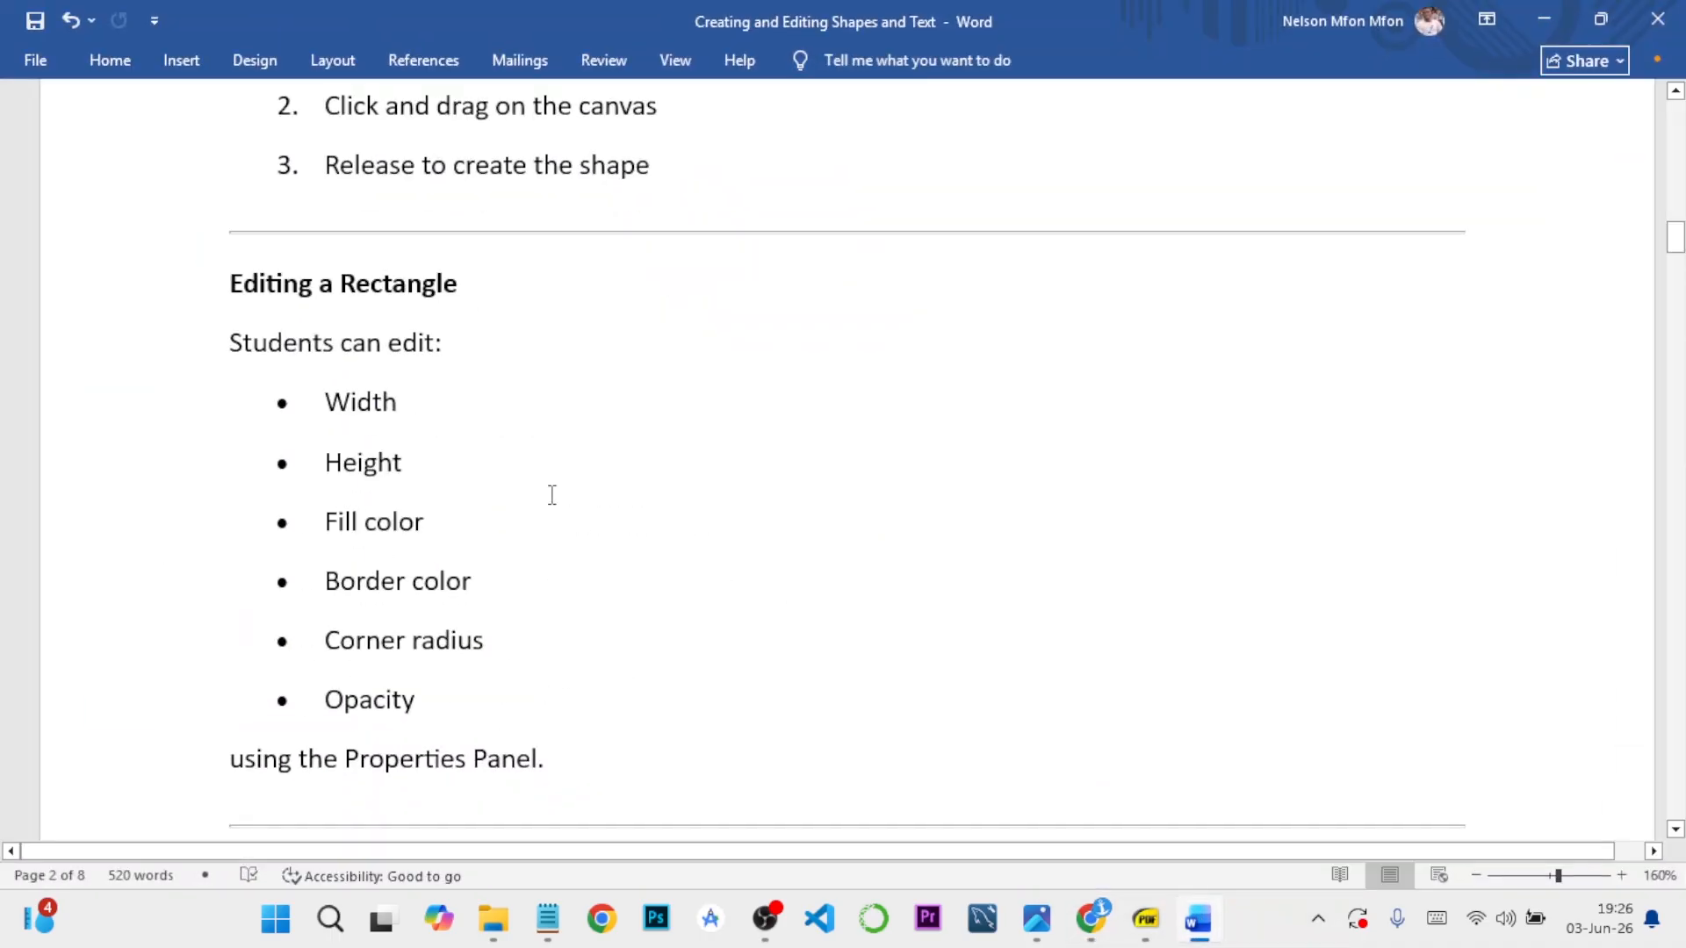
scroll(547, 489, "up", 3)
scroll(546, 487, "down", 10)
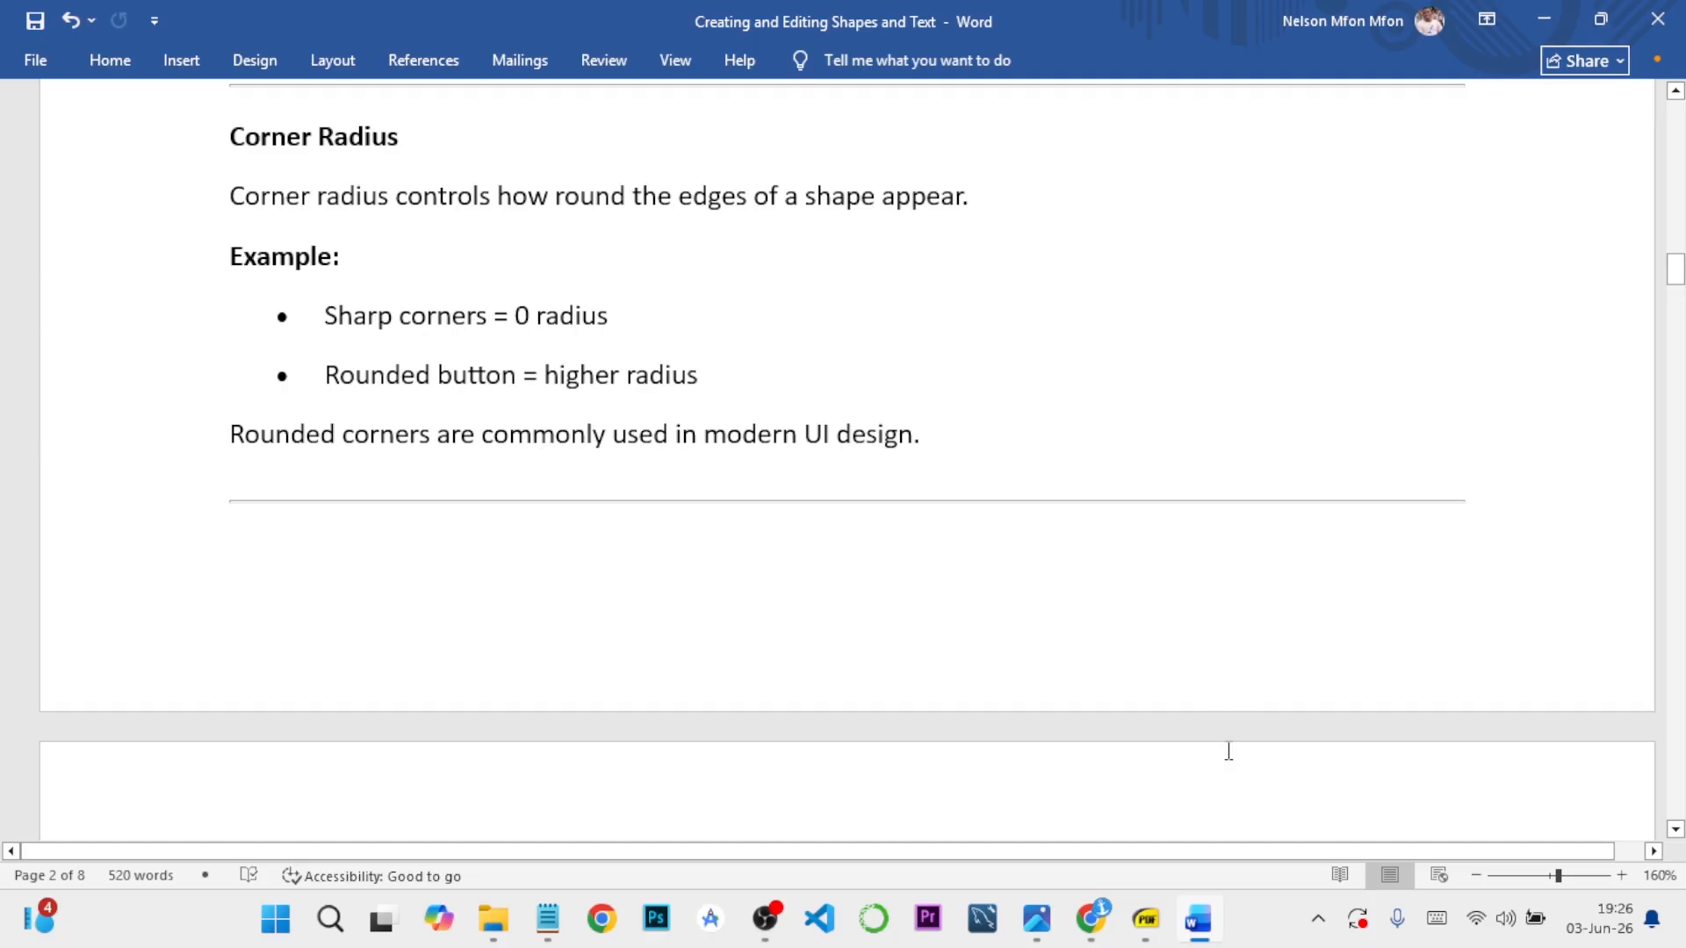
left_click(1091, 917)
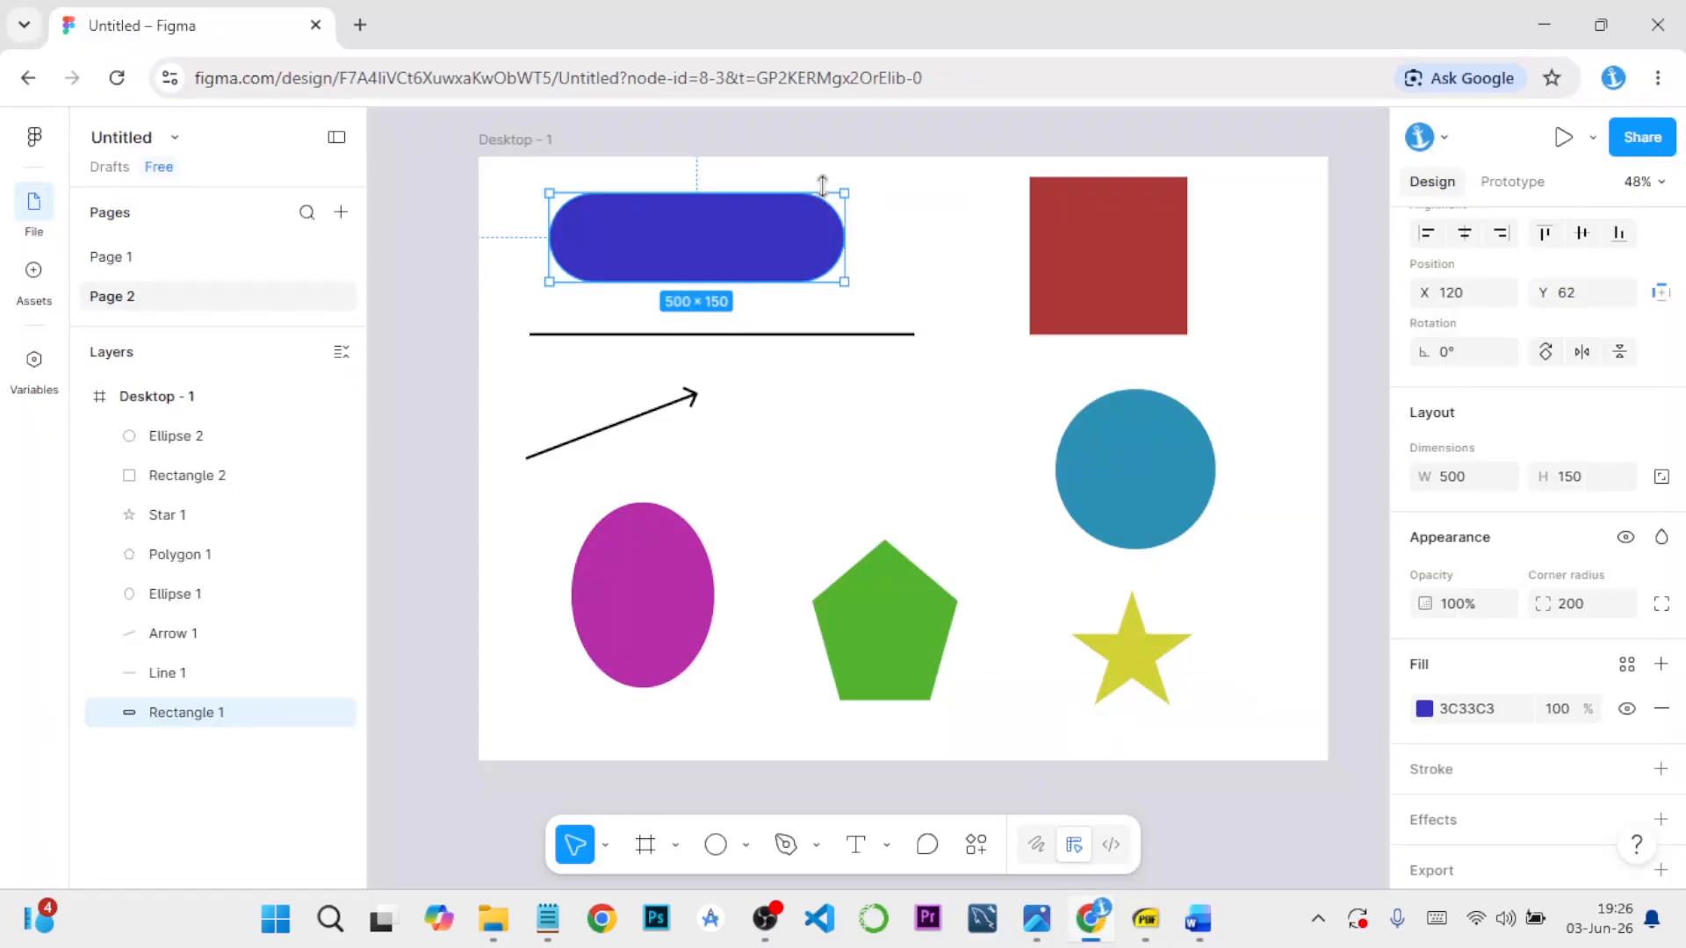
Try corner radius values of 100, 50 and 20 on the wide rectangle
left_click(1593, 612)
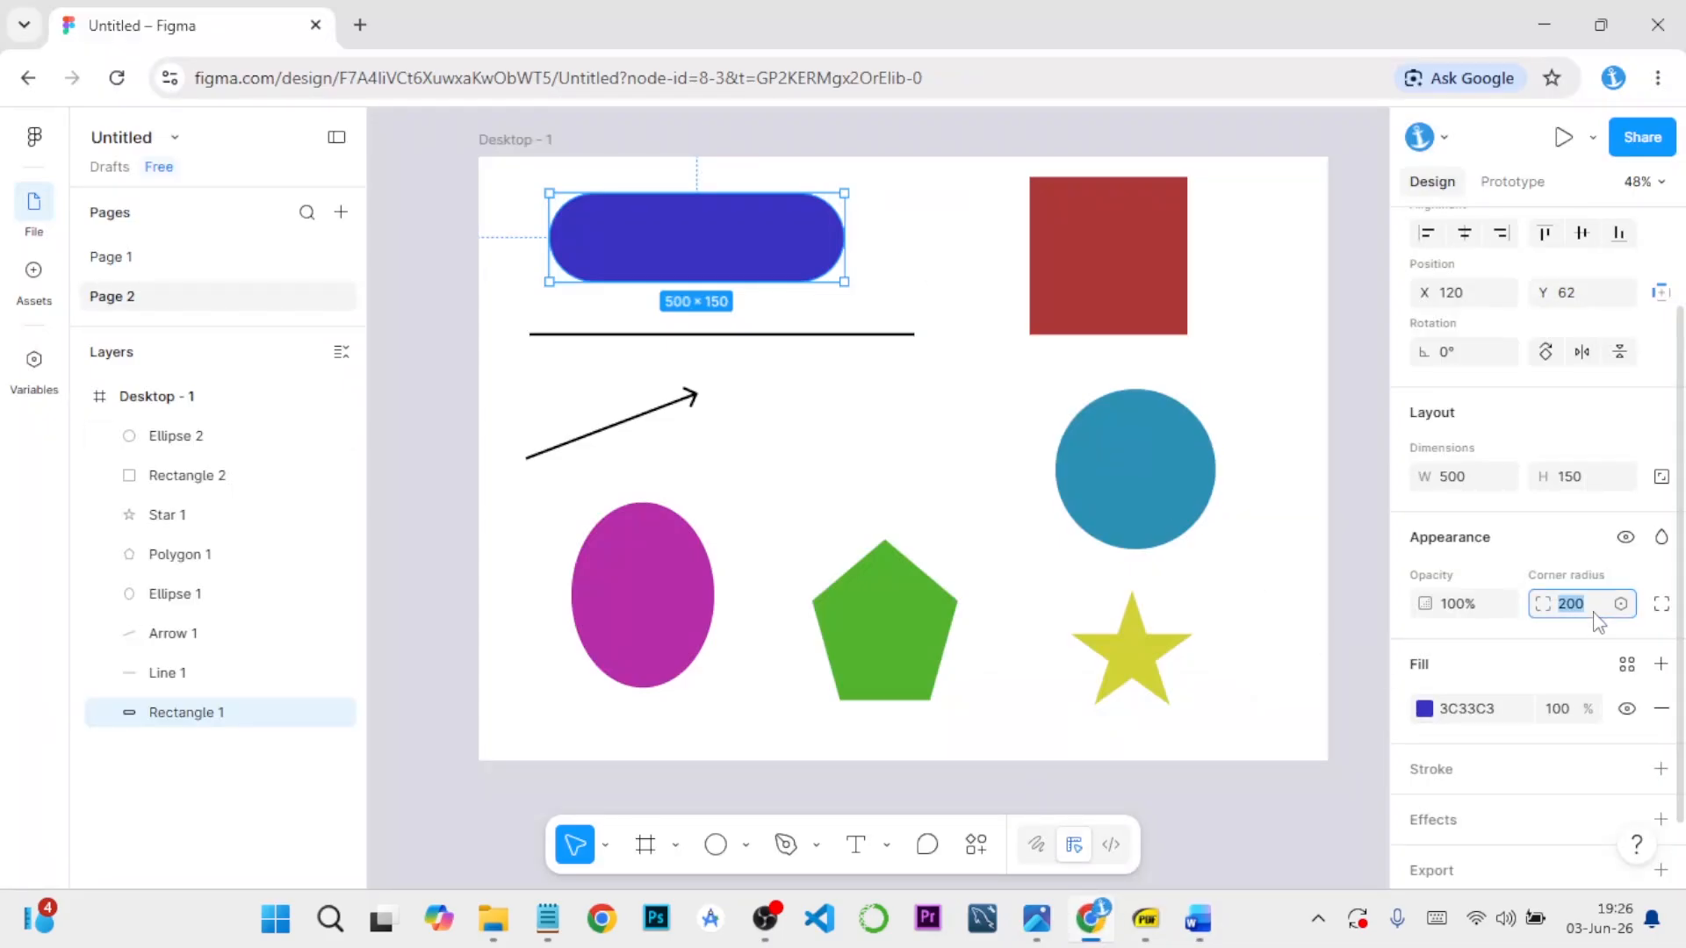
type("100")
key("Return")
left_click(1587, 615)
type("50")
key("Return")
left_click(1580, 618)
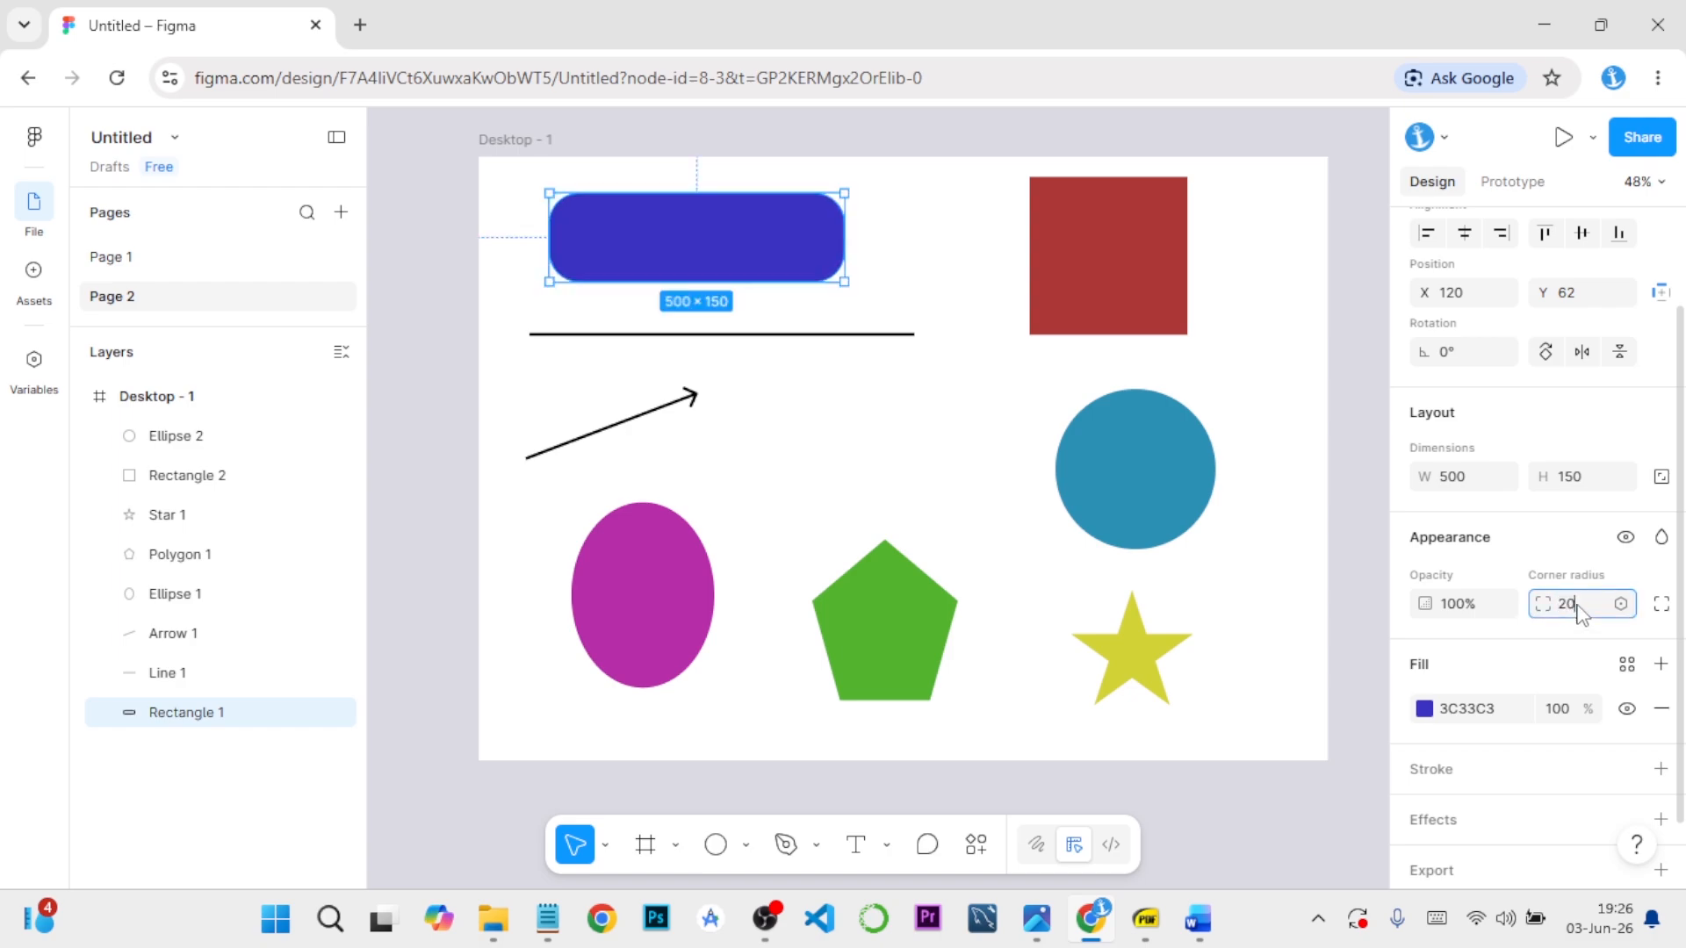
key("Return")
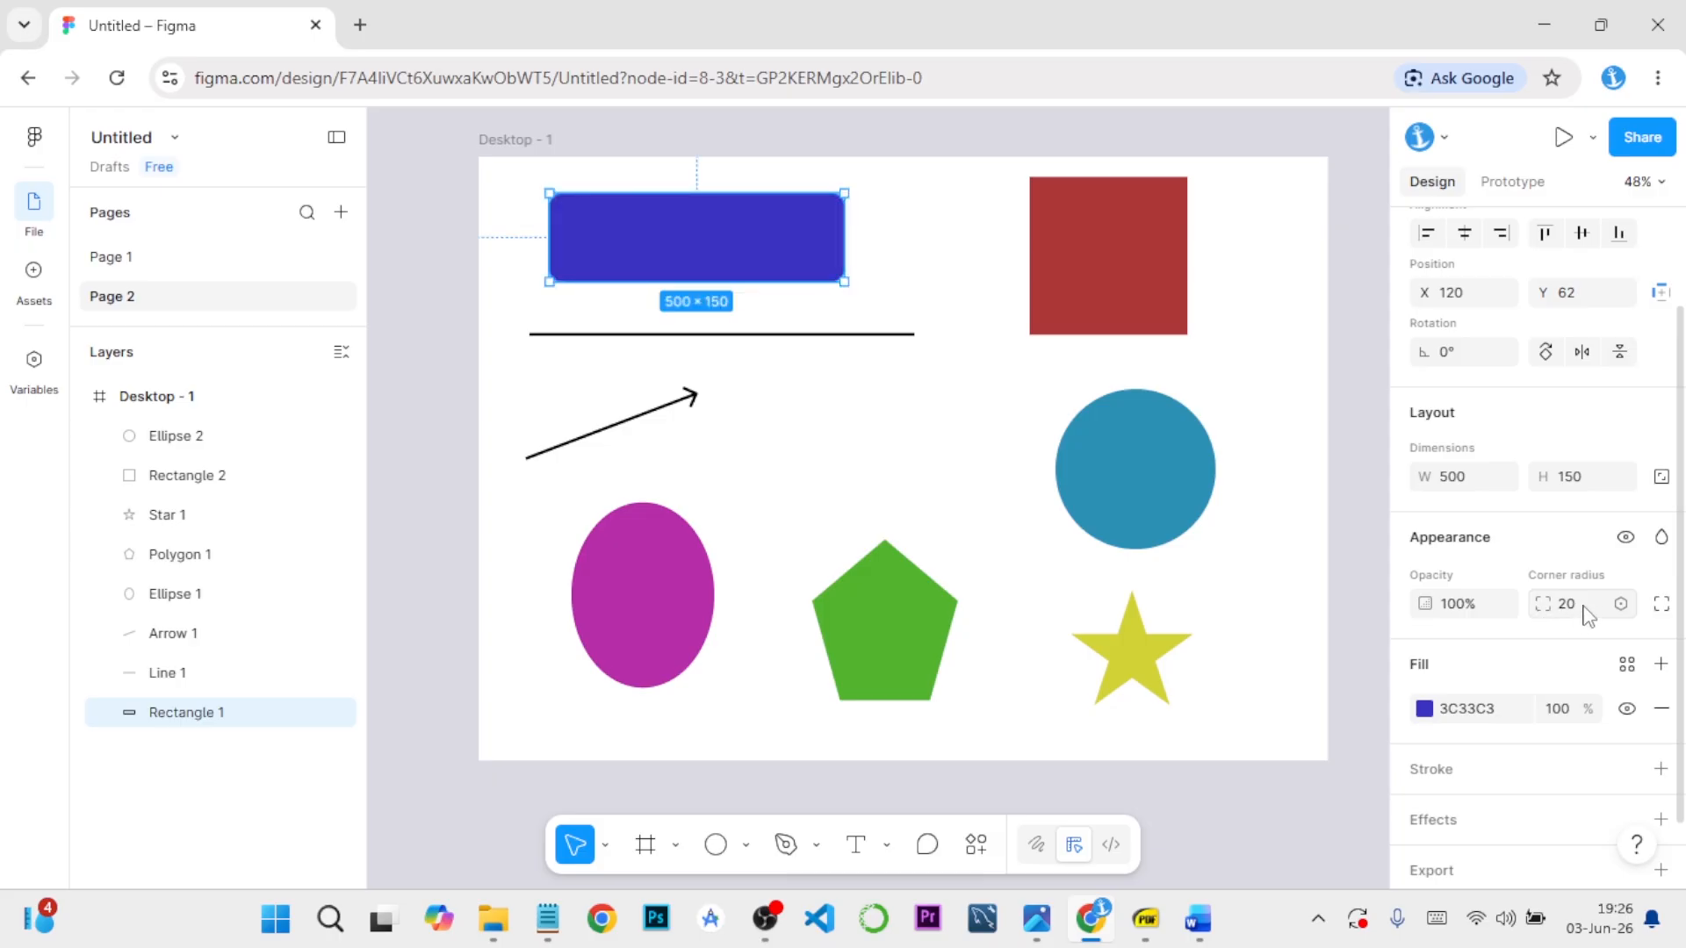
Set the wide rectangle's corner radius to 0 for sharp corners
left_click(1585, 610)
type("0")
key("Return")
Give the wide rectangle individual corner radii: top-left 50, bottom-right 100 and top-right 25
left_click(1661, 606)
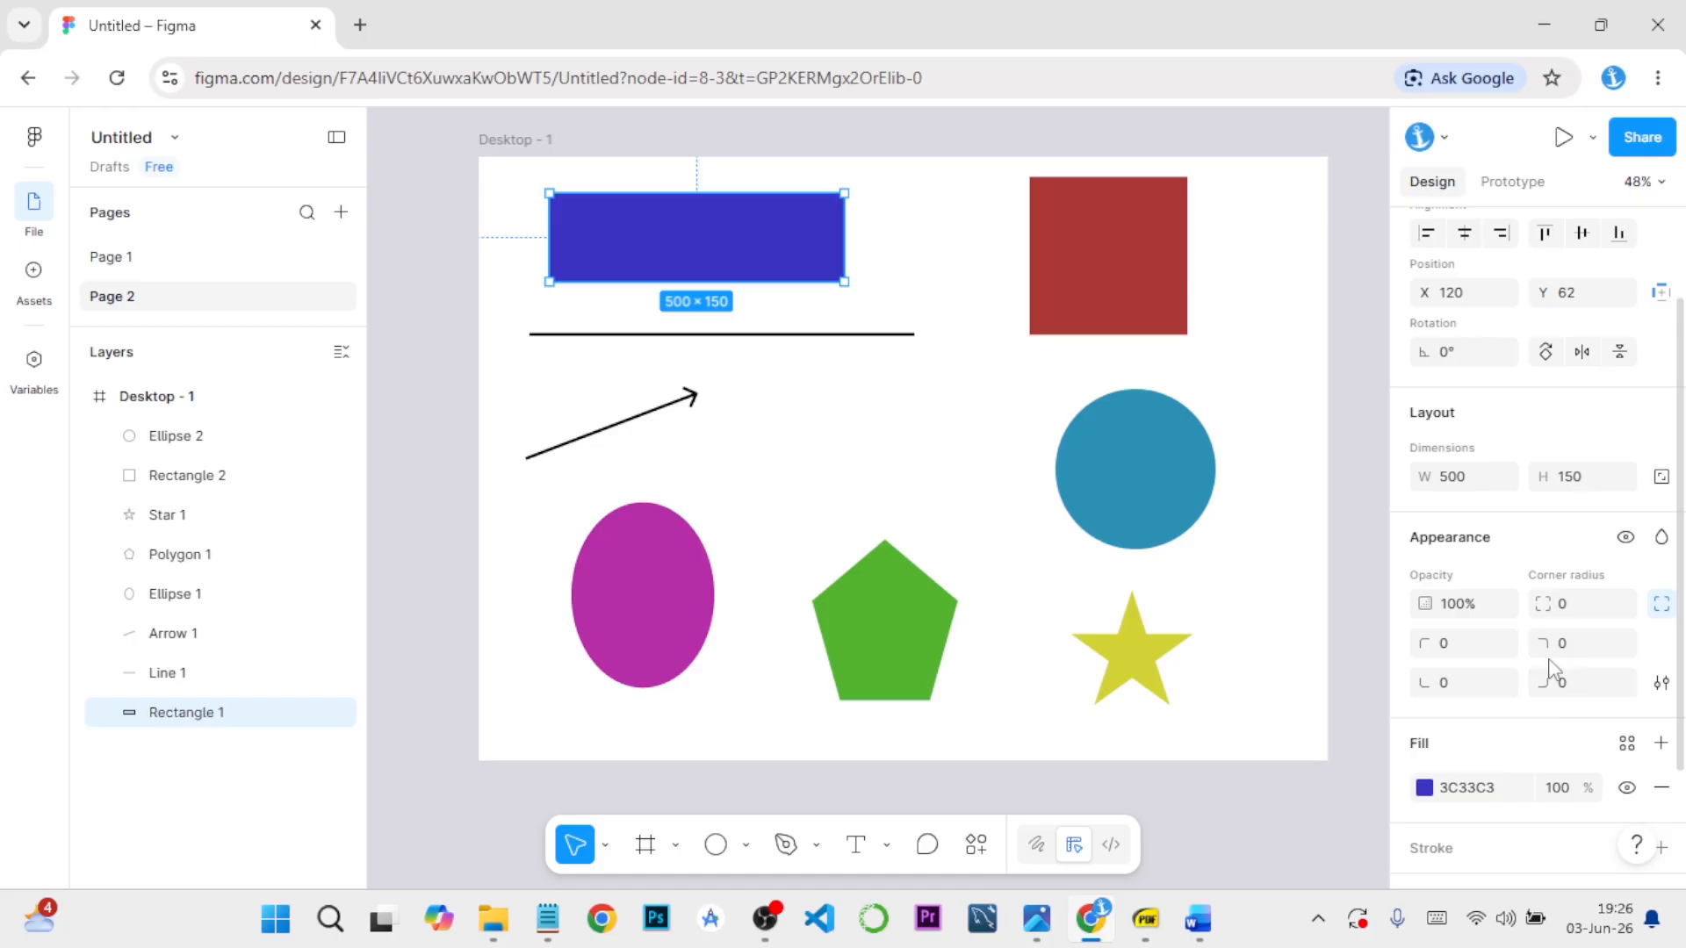
left_click(1465, 646)
key("Return")
left_click(1588, 689)
type("100")
key("Return")
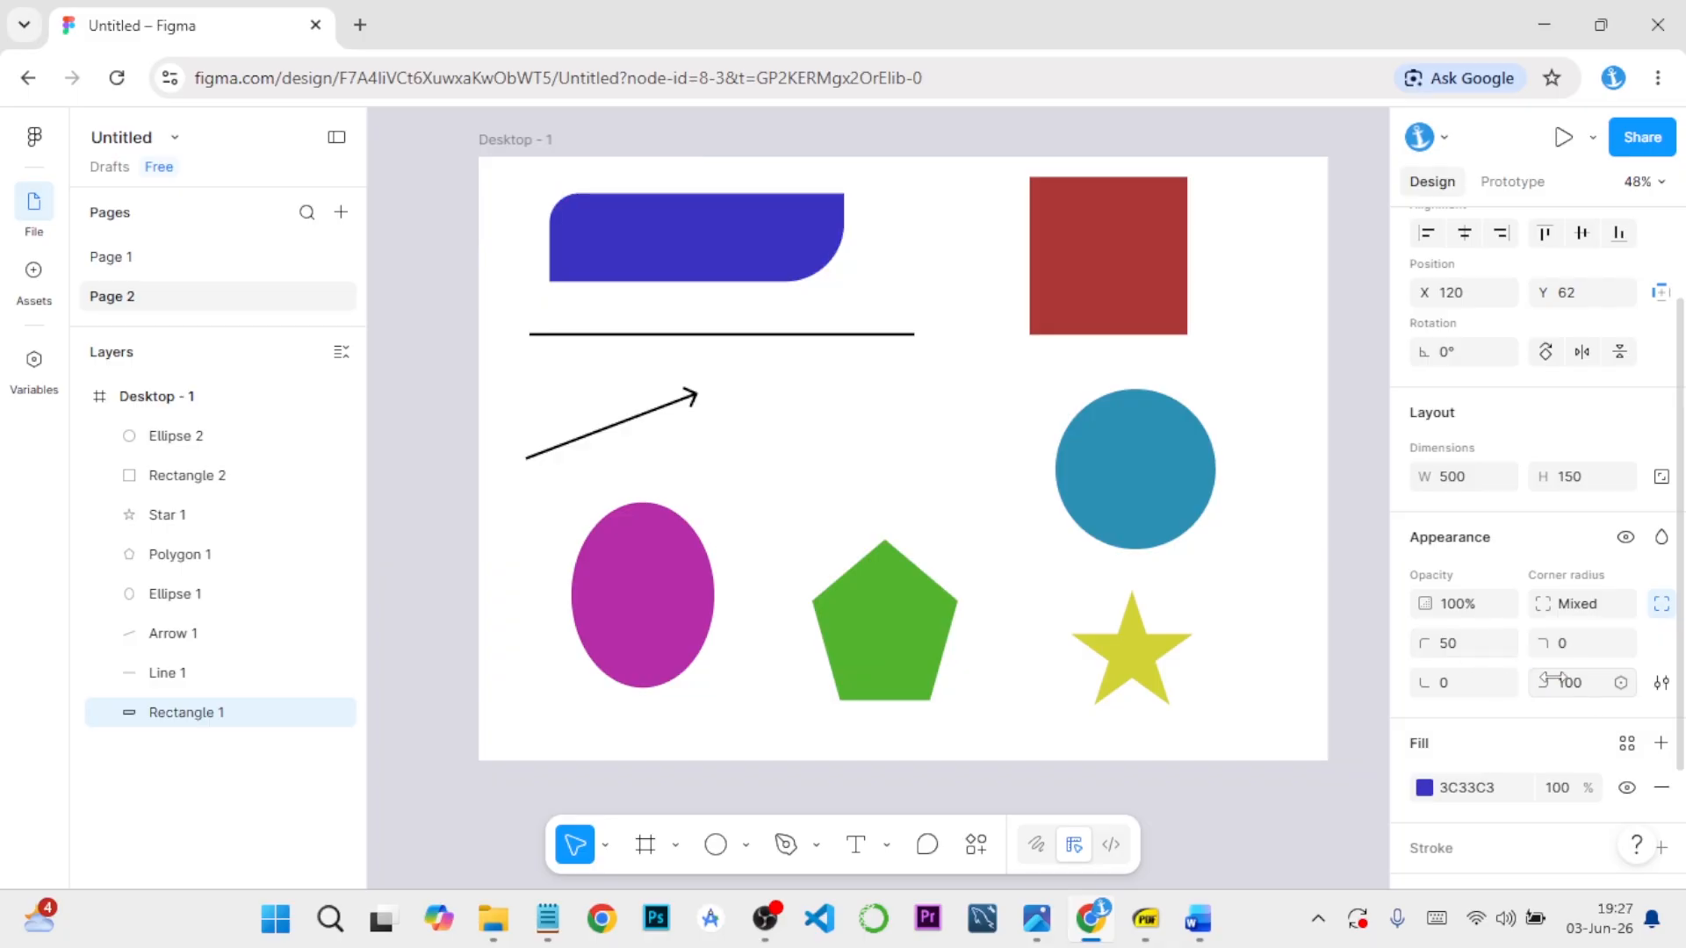
left_click(1569, 646)
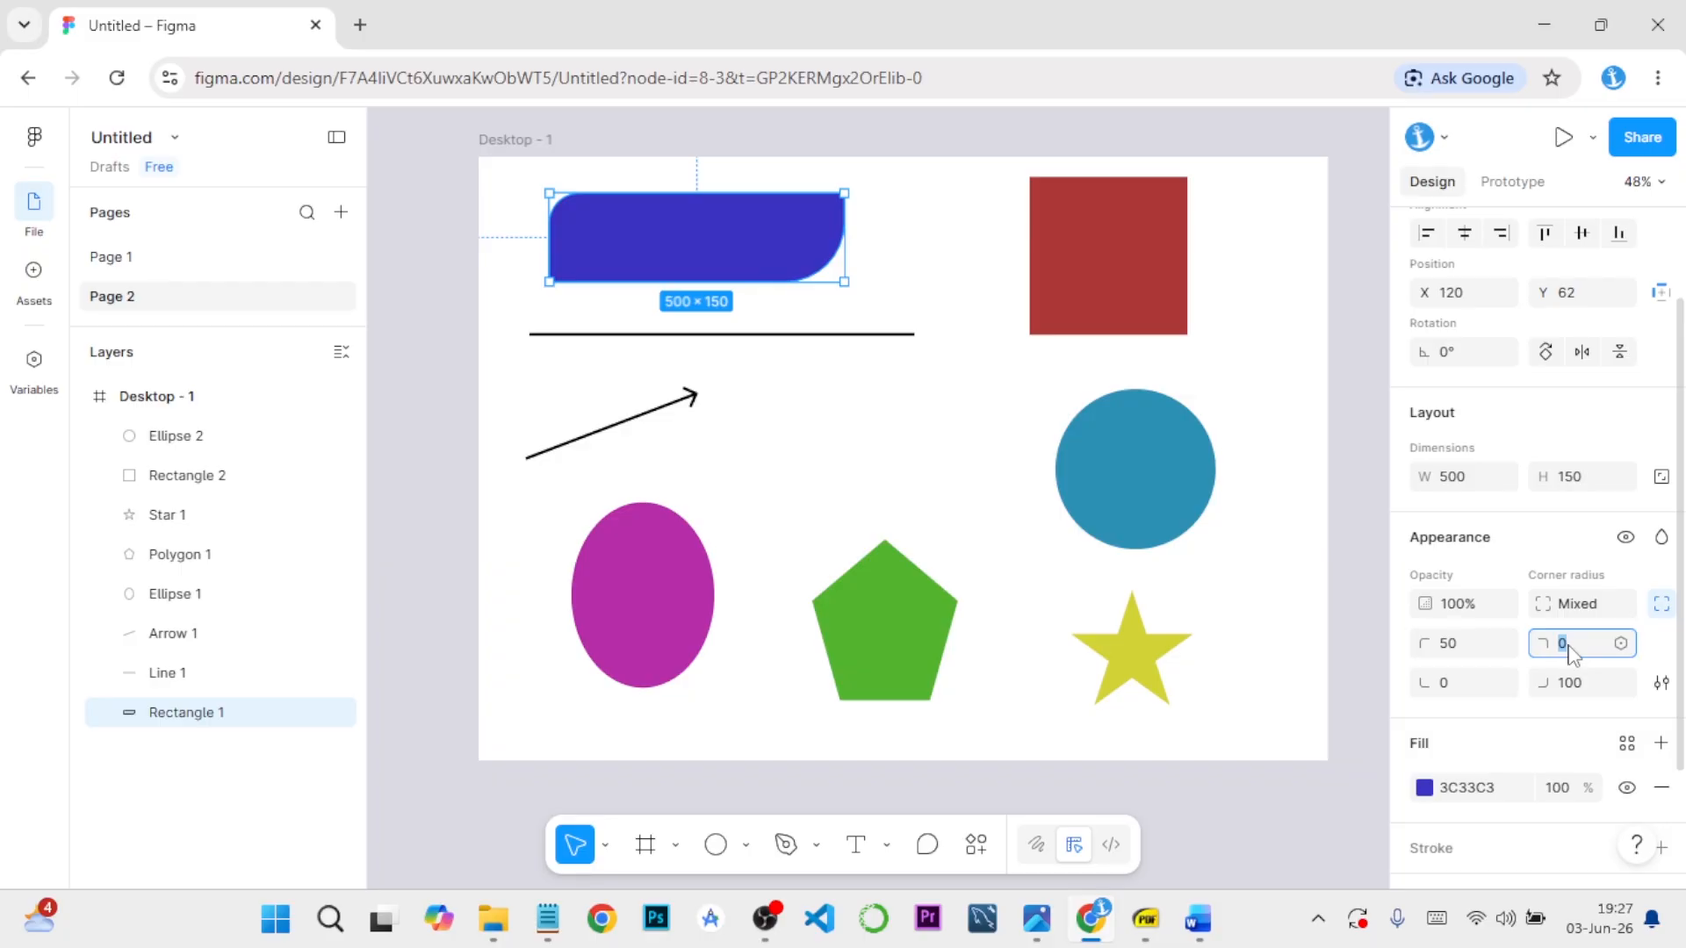
key("Return")
left_click(1661, 603)
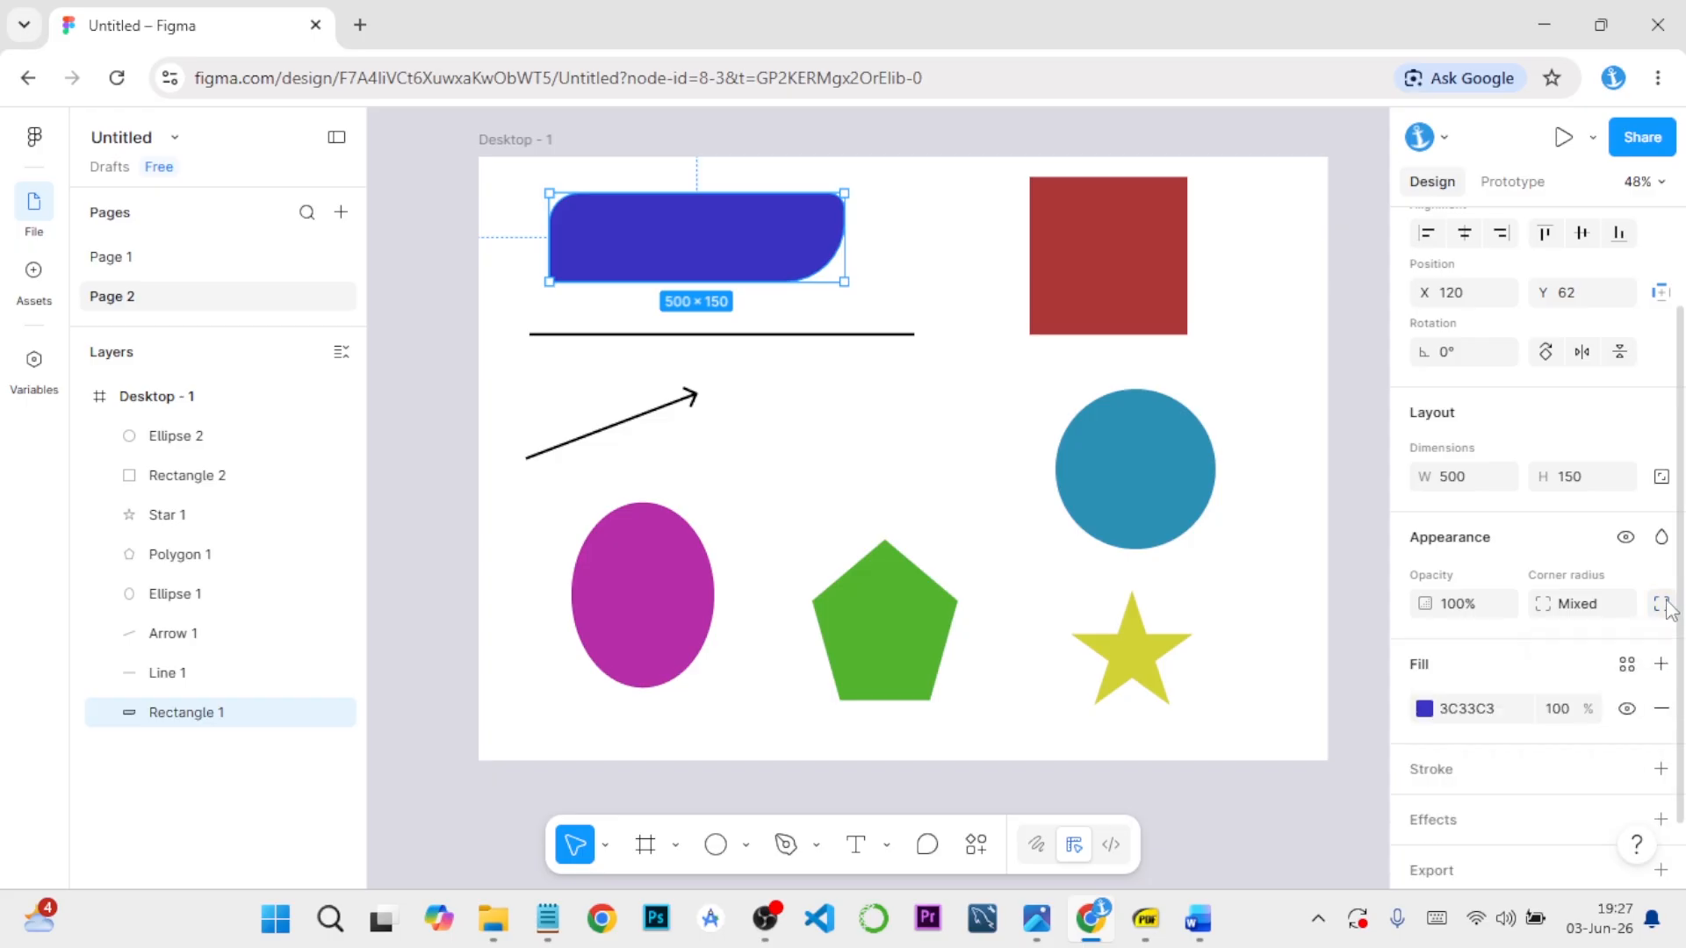
left_click(1663, 605)
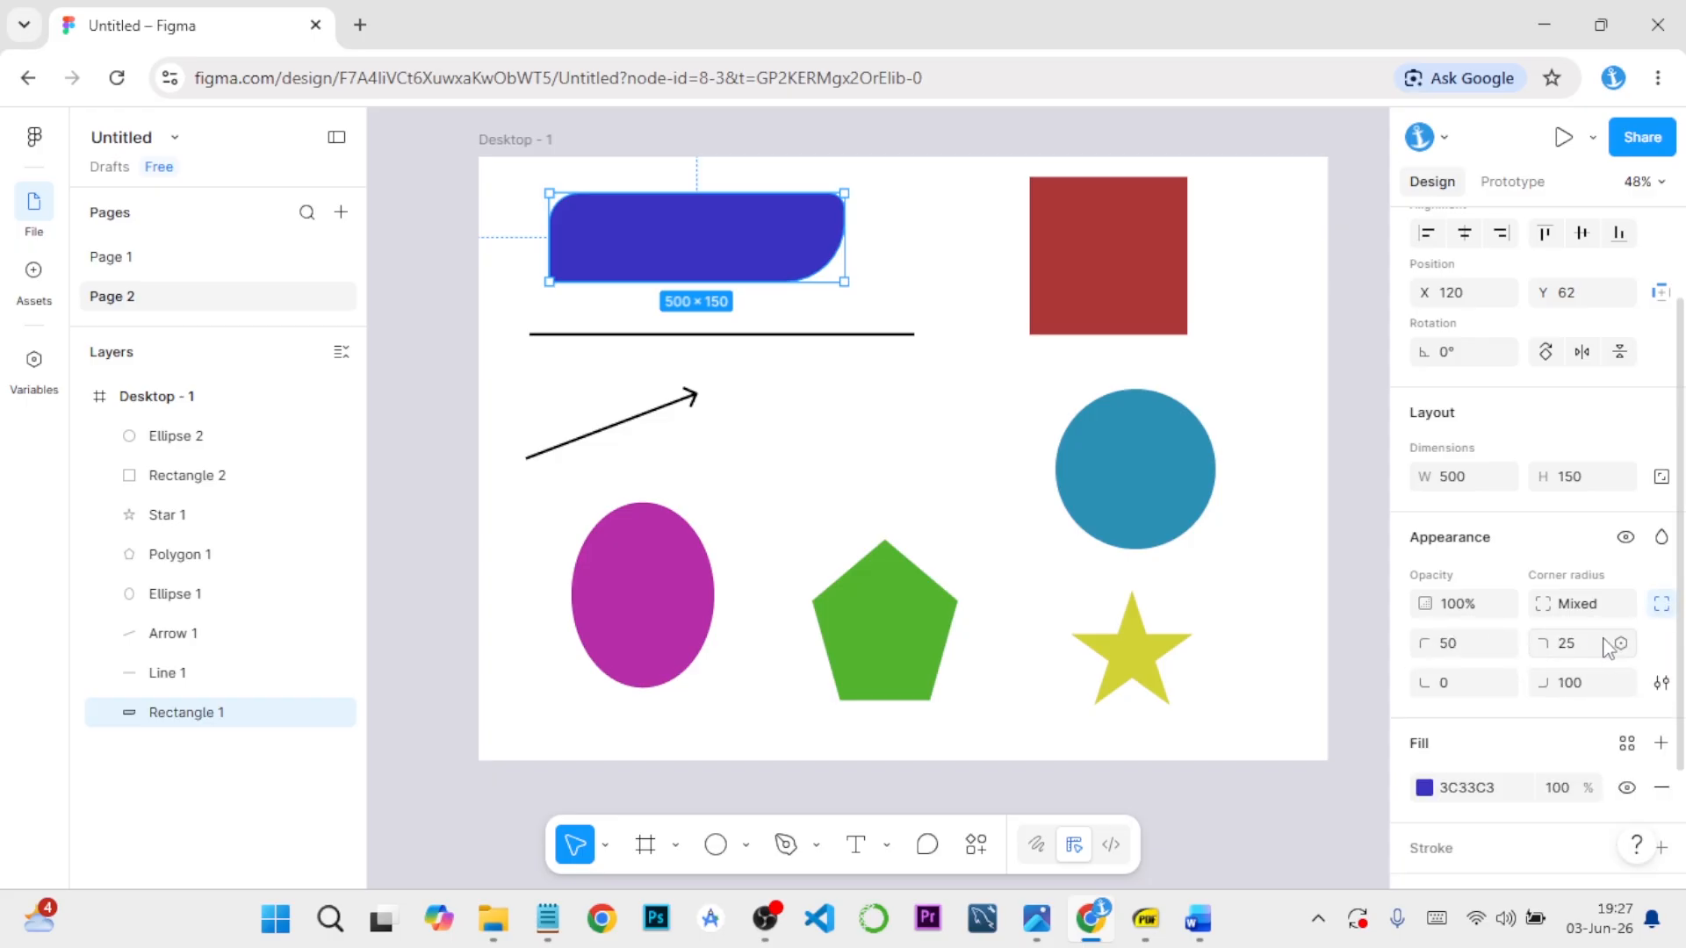
Round all corners of the red square with a corner radius of 30 and deselect it
left_click(1141, 295)
left_click(1592, 606)
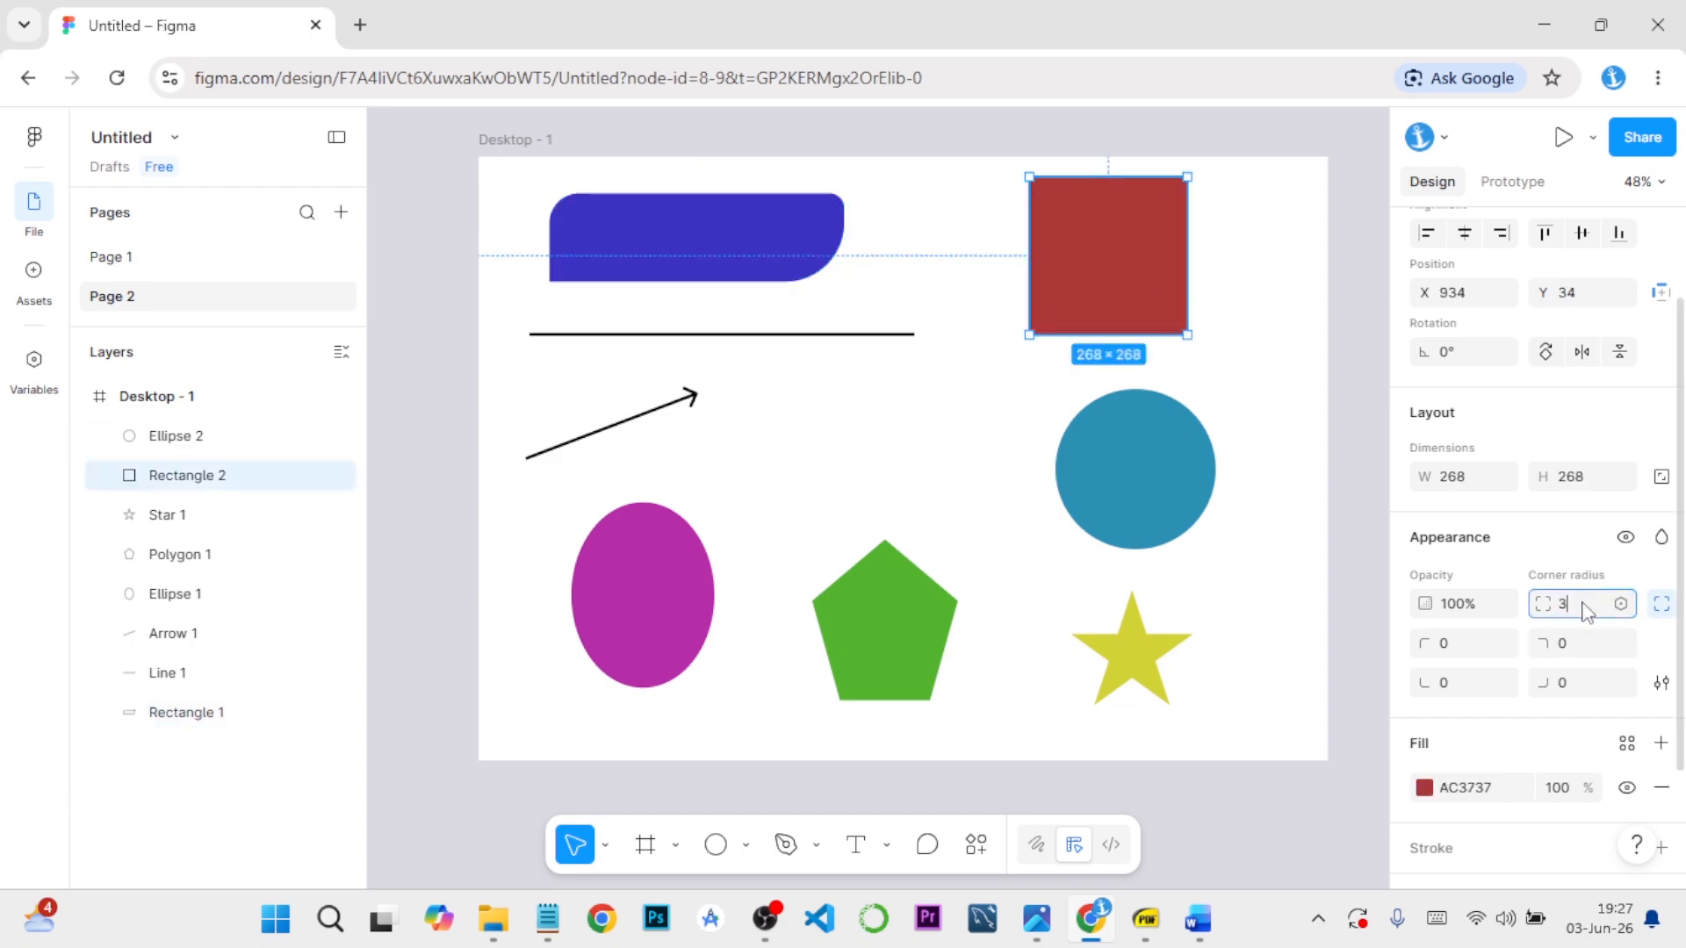
type("30")
key("Return")
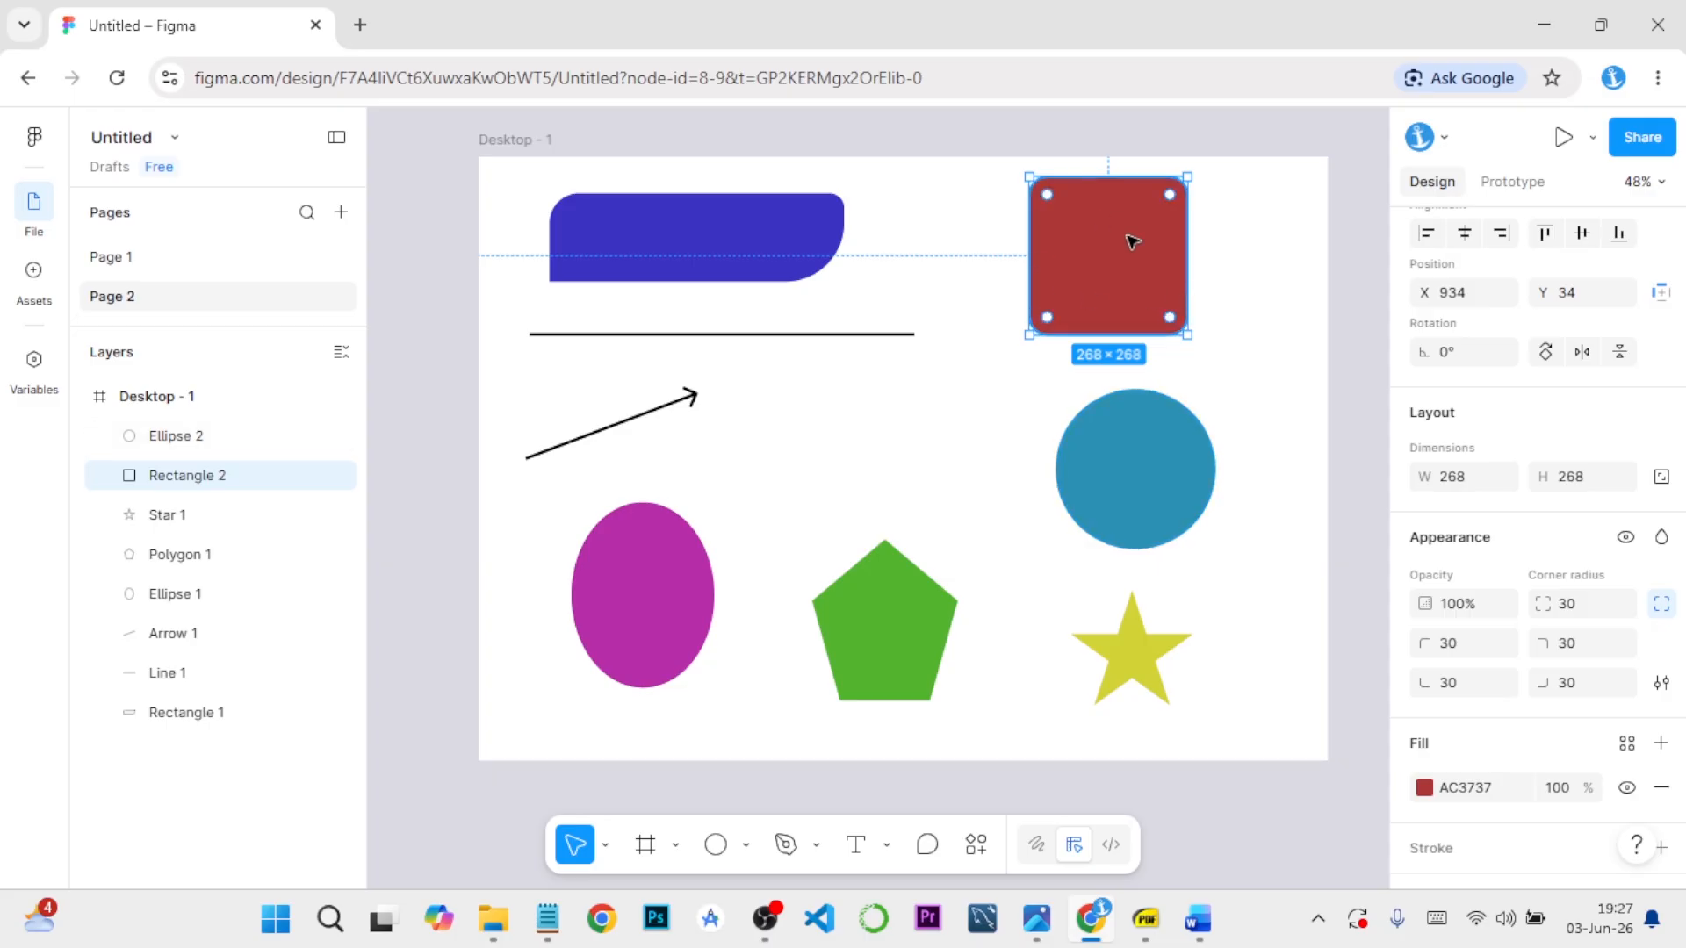
left_click(1275, 598)
Check the corner radius property of the blue circle and the green pentagon, leaving both shapes as they are
left_click(1180, 484)
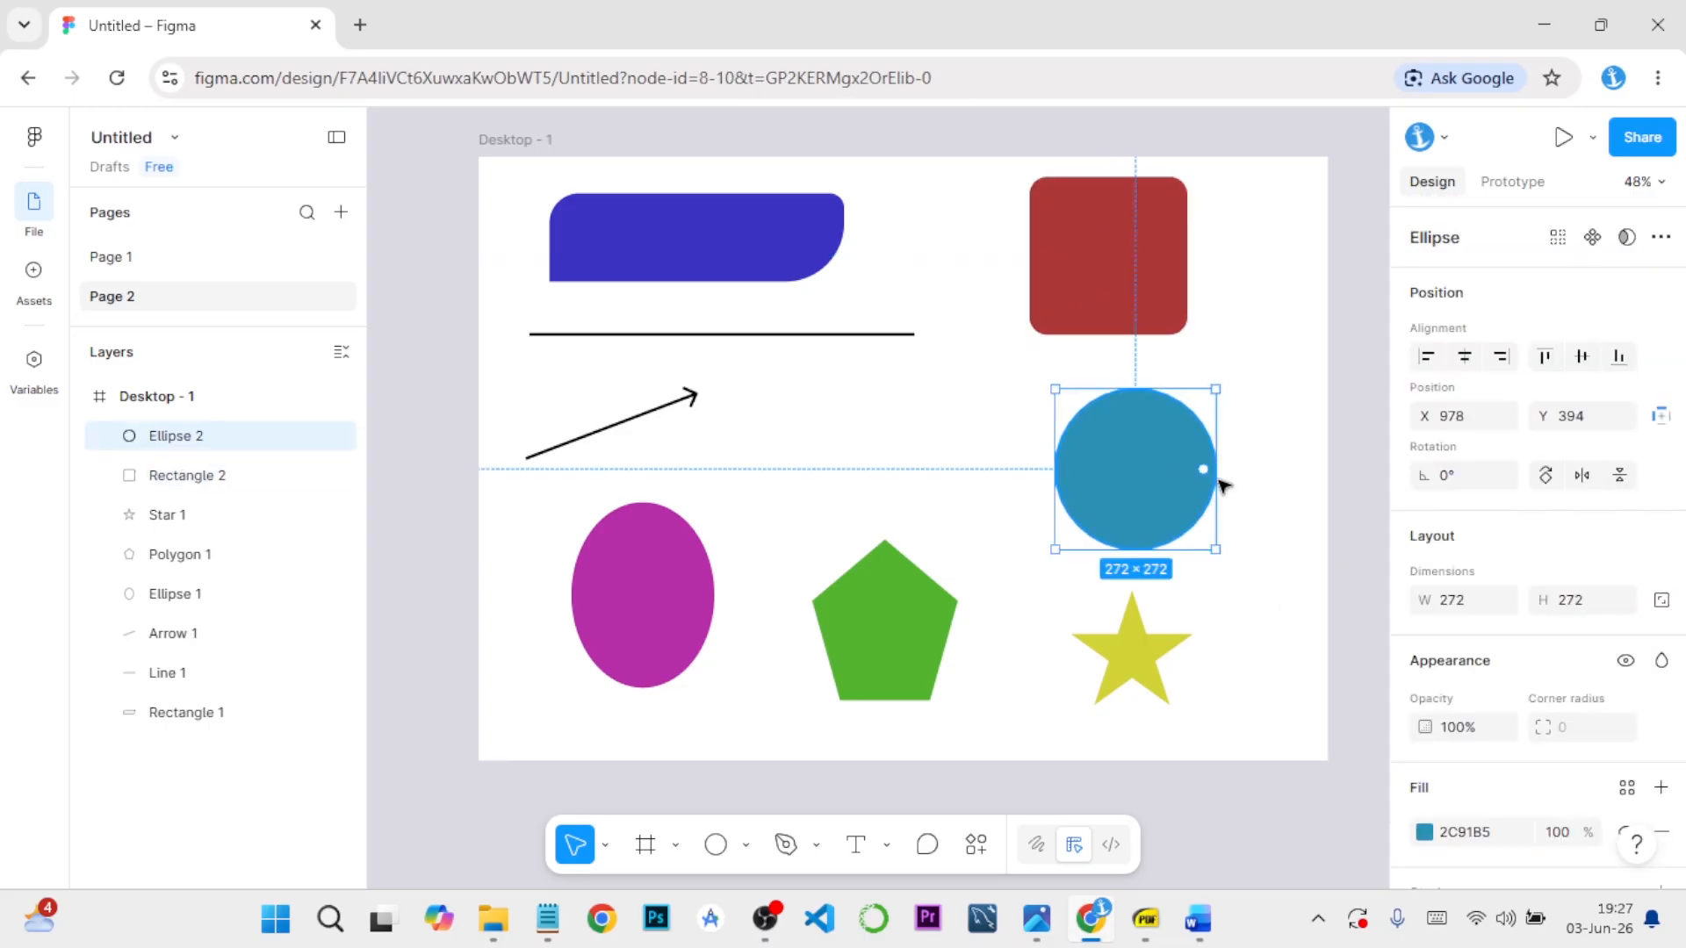
scroll(1484, 491, "down", 2)
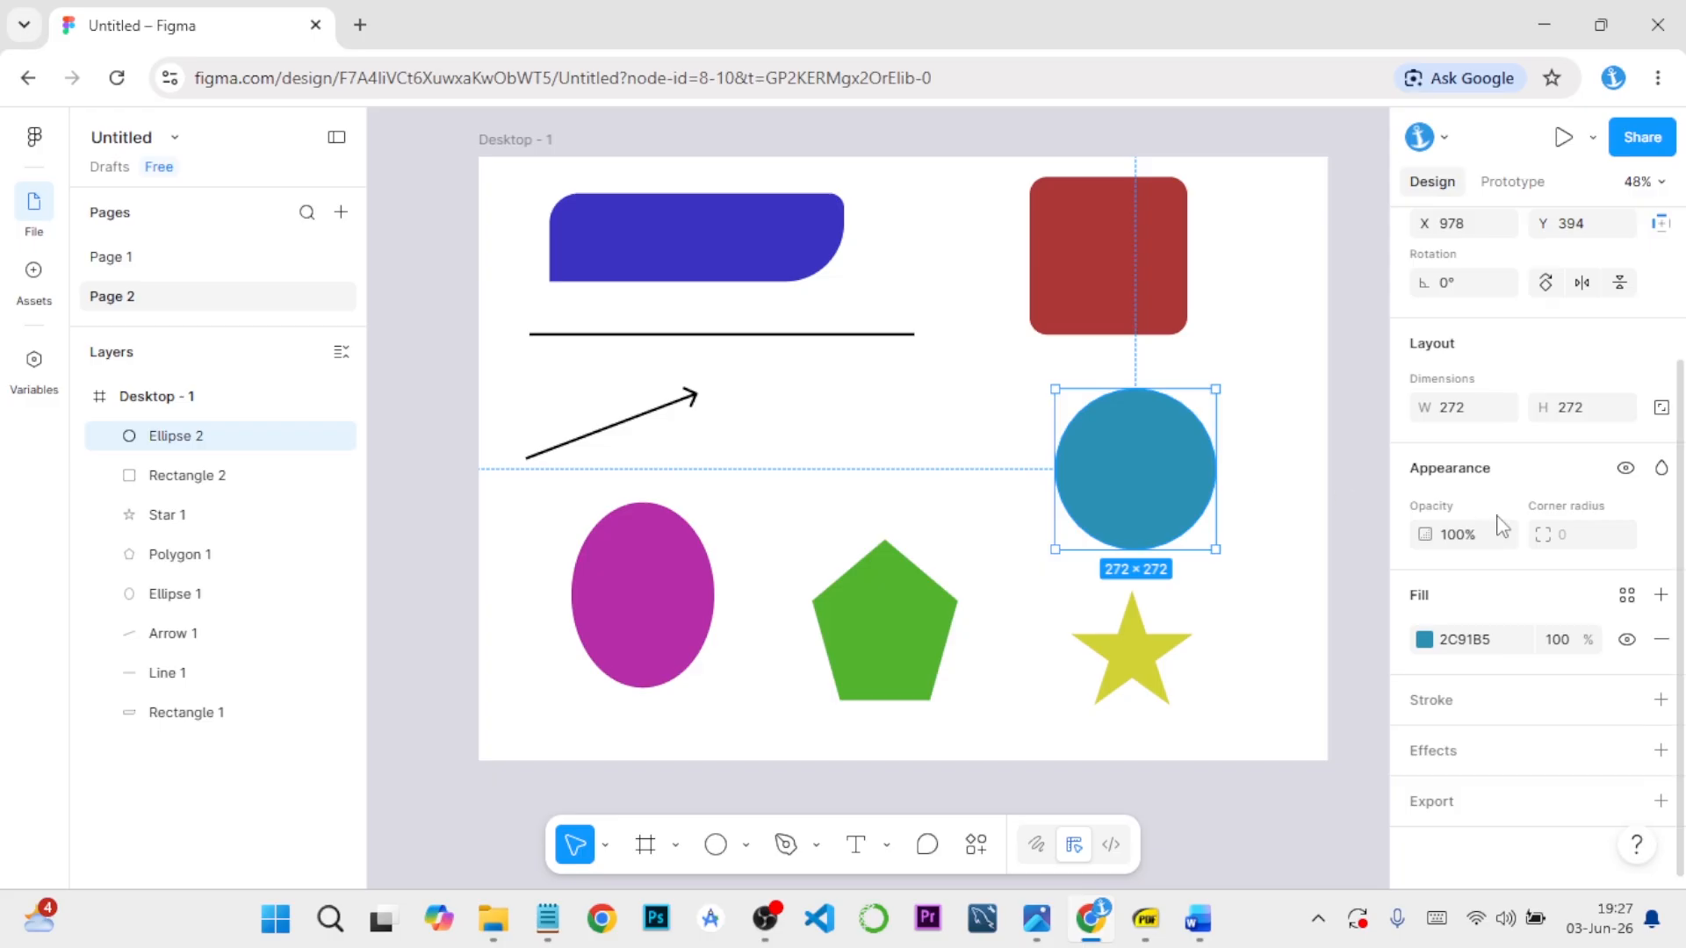
scroll(1492, 527, "up", 3)
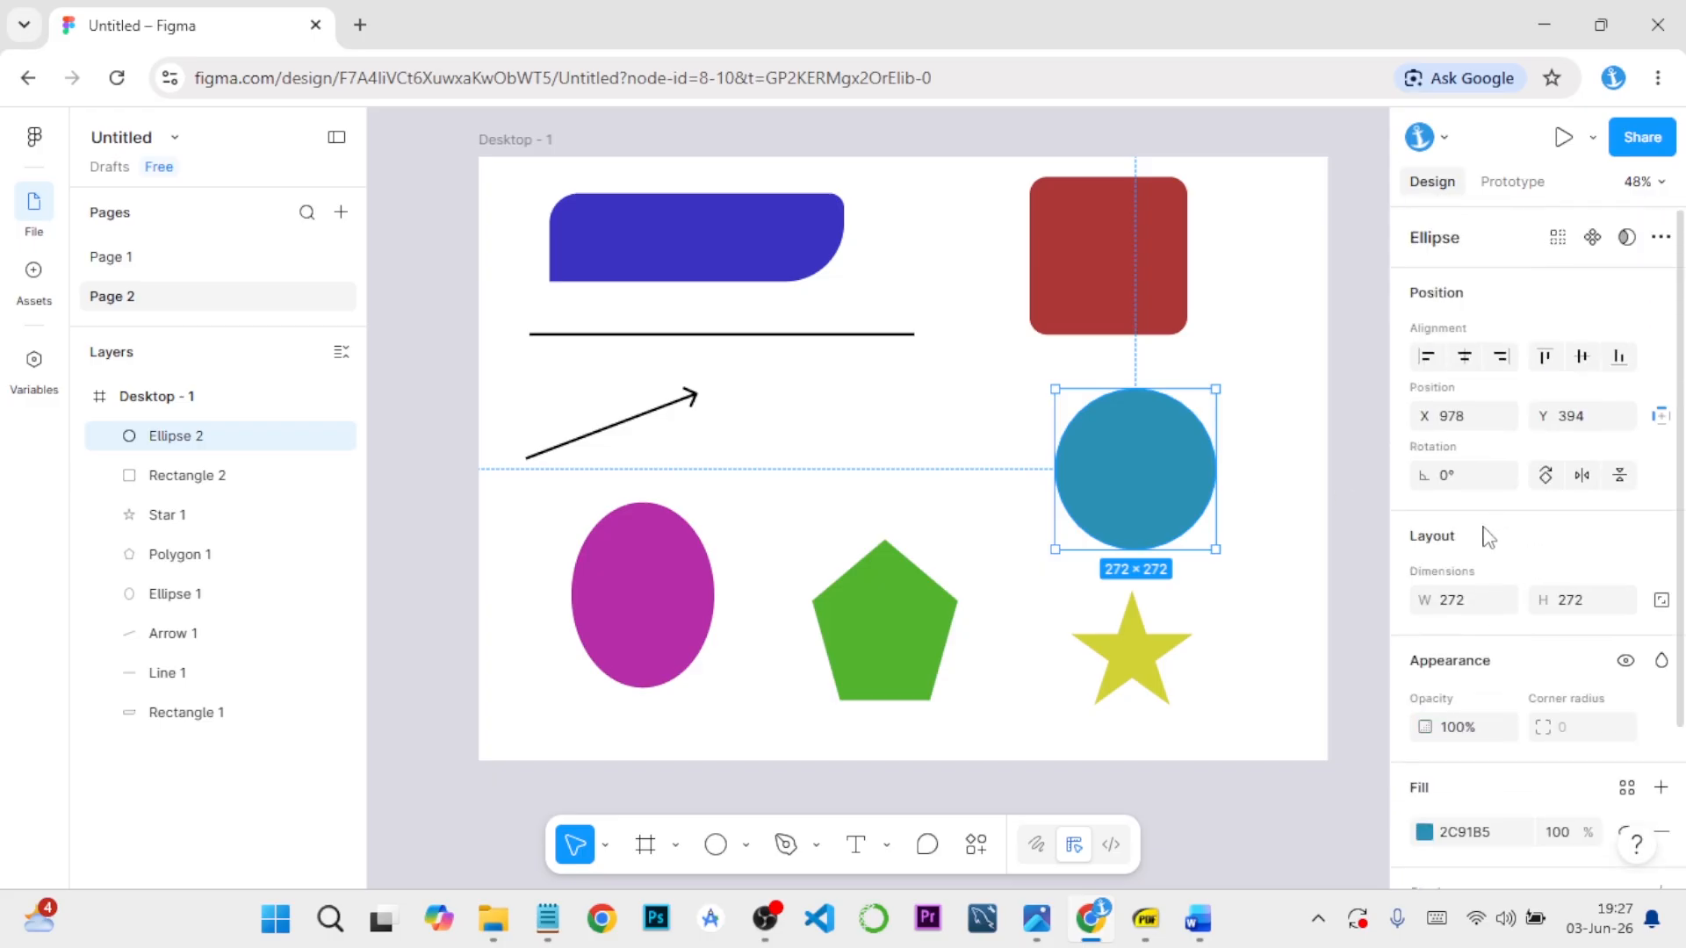
left_click(930, 650)
scroll(1621, 632, "down", 2)
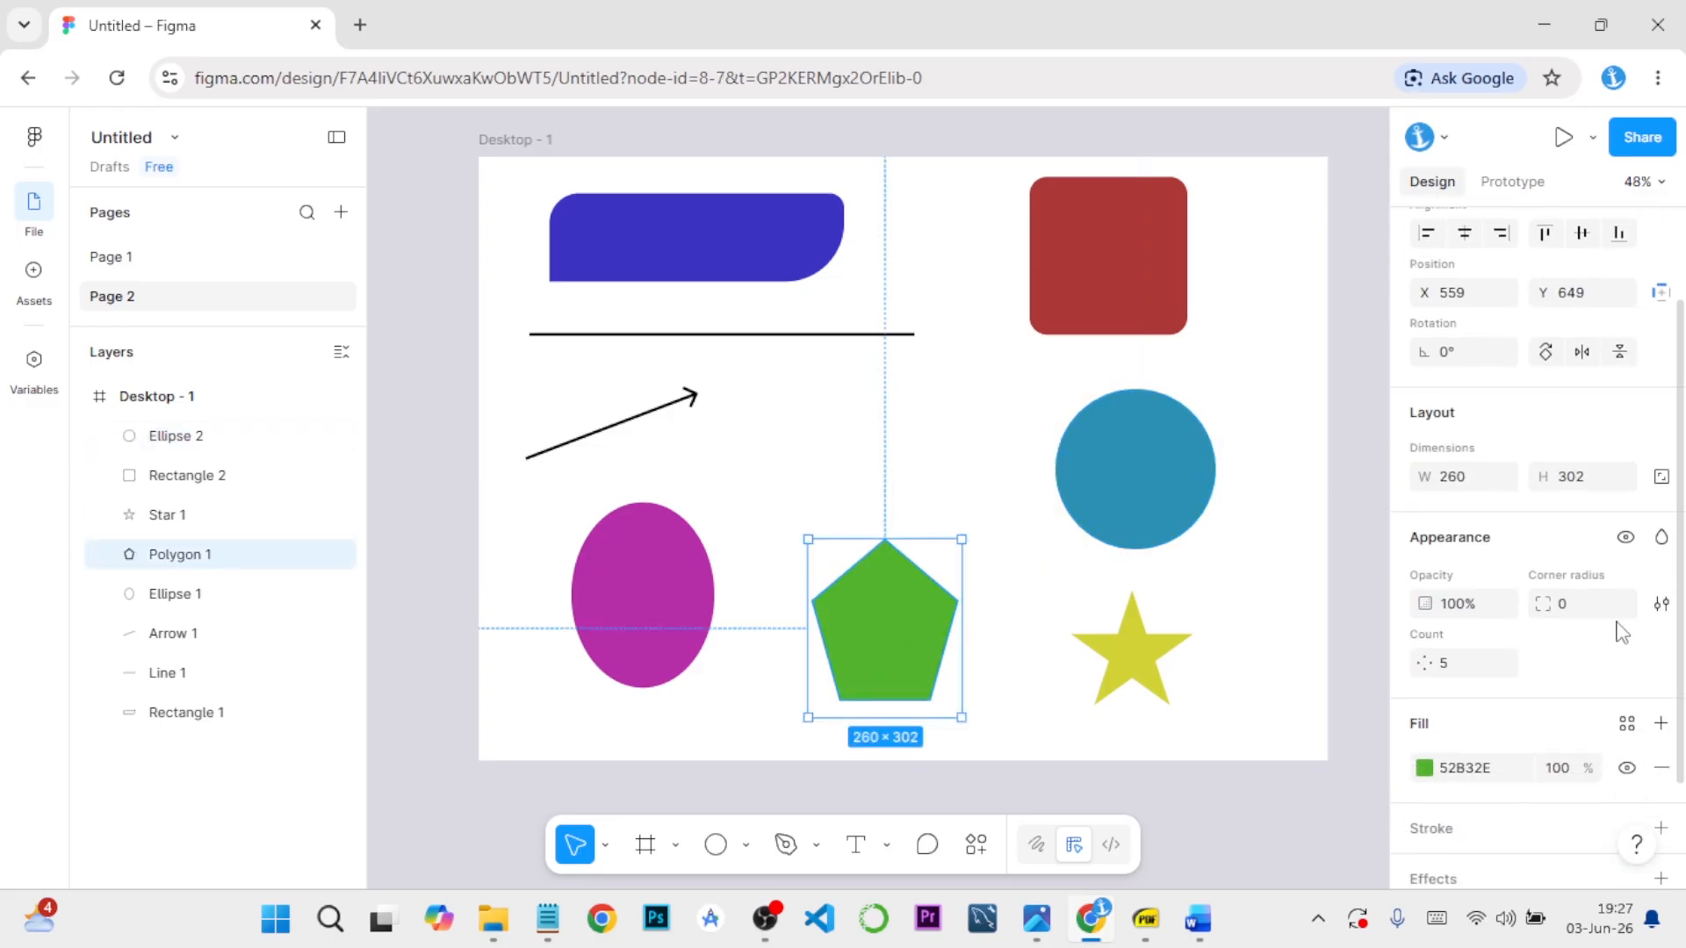
left_click(1591, 606)
left_click(1268, 629)
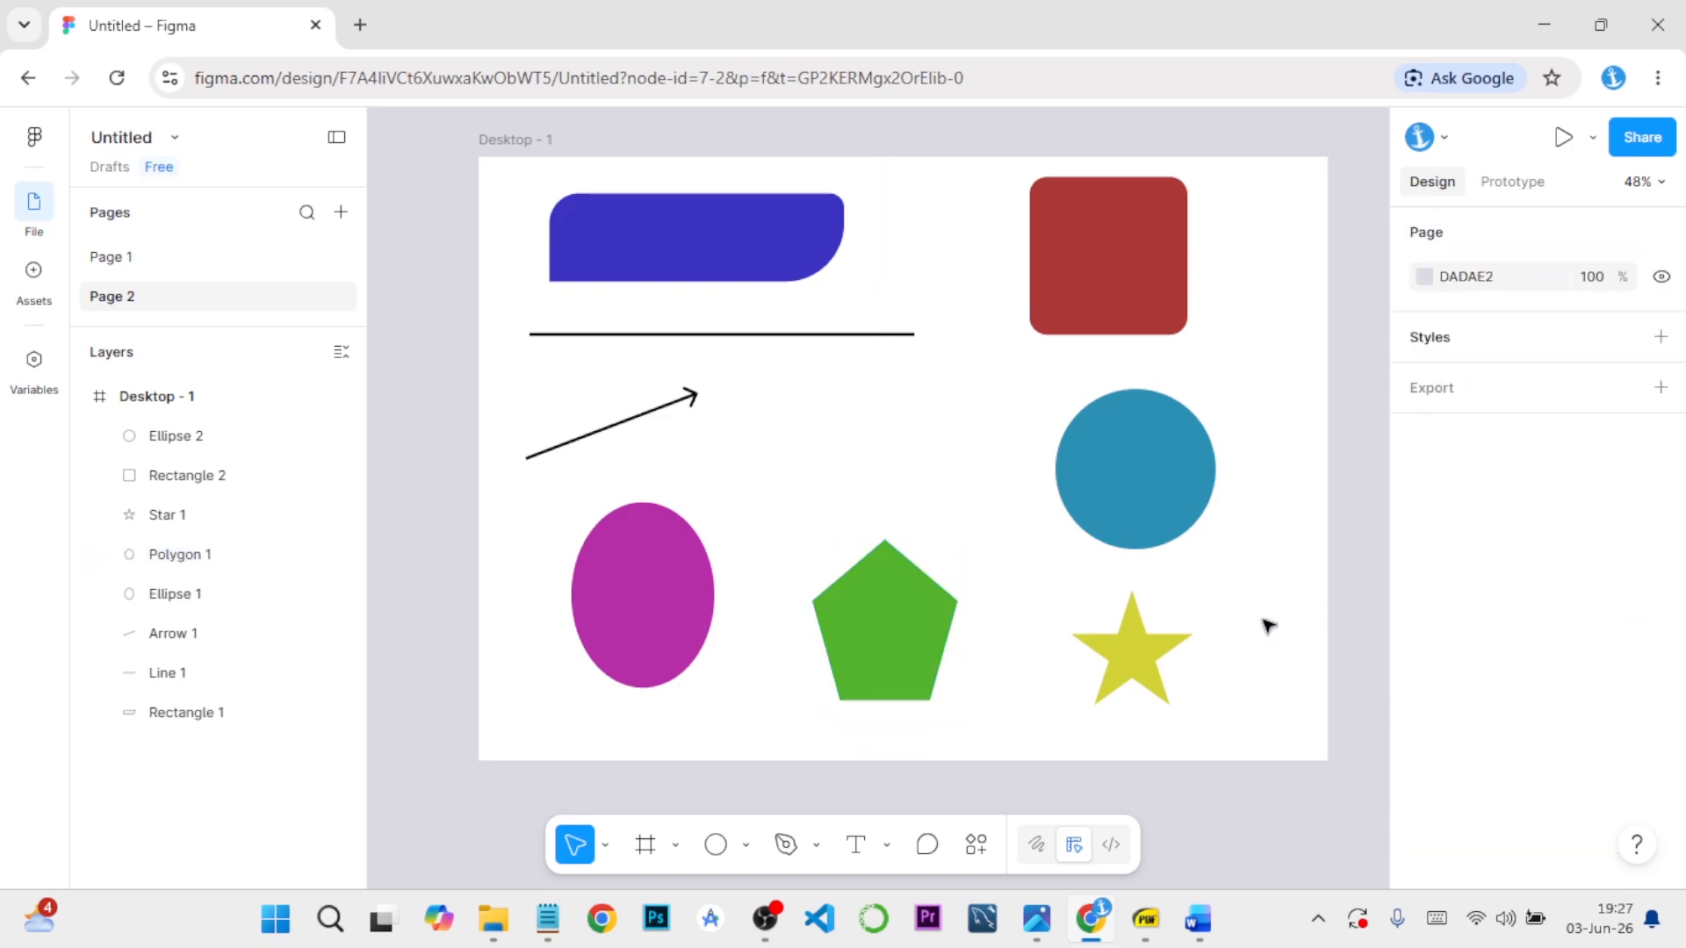
Read the Word lesson's sections from the Ellipse/Circle Tool through the Pen Tool and return to Figma
left_click(1199, 918)
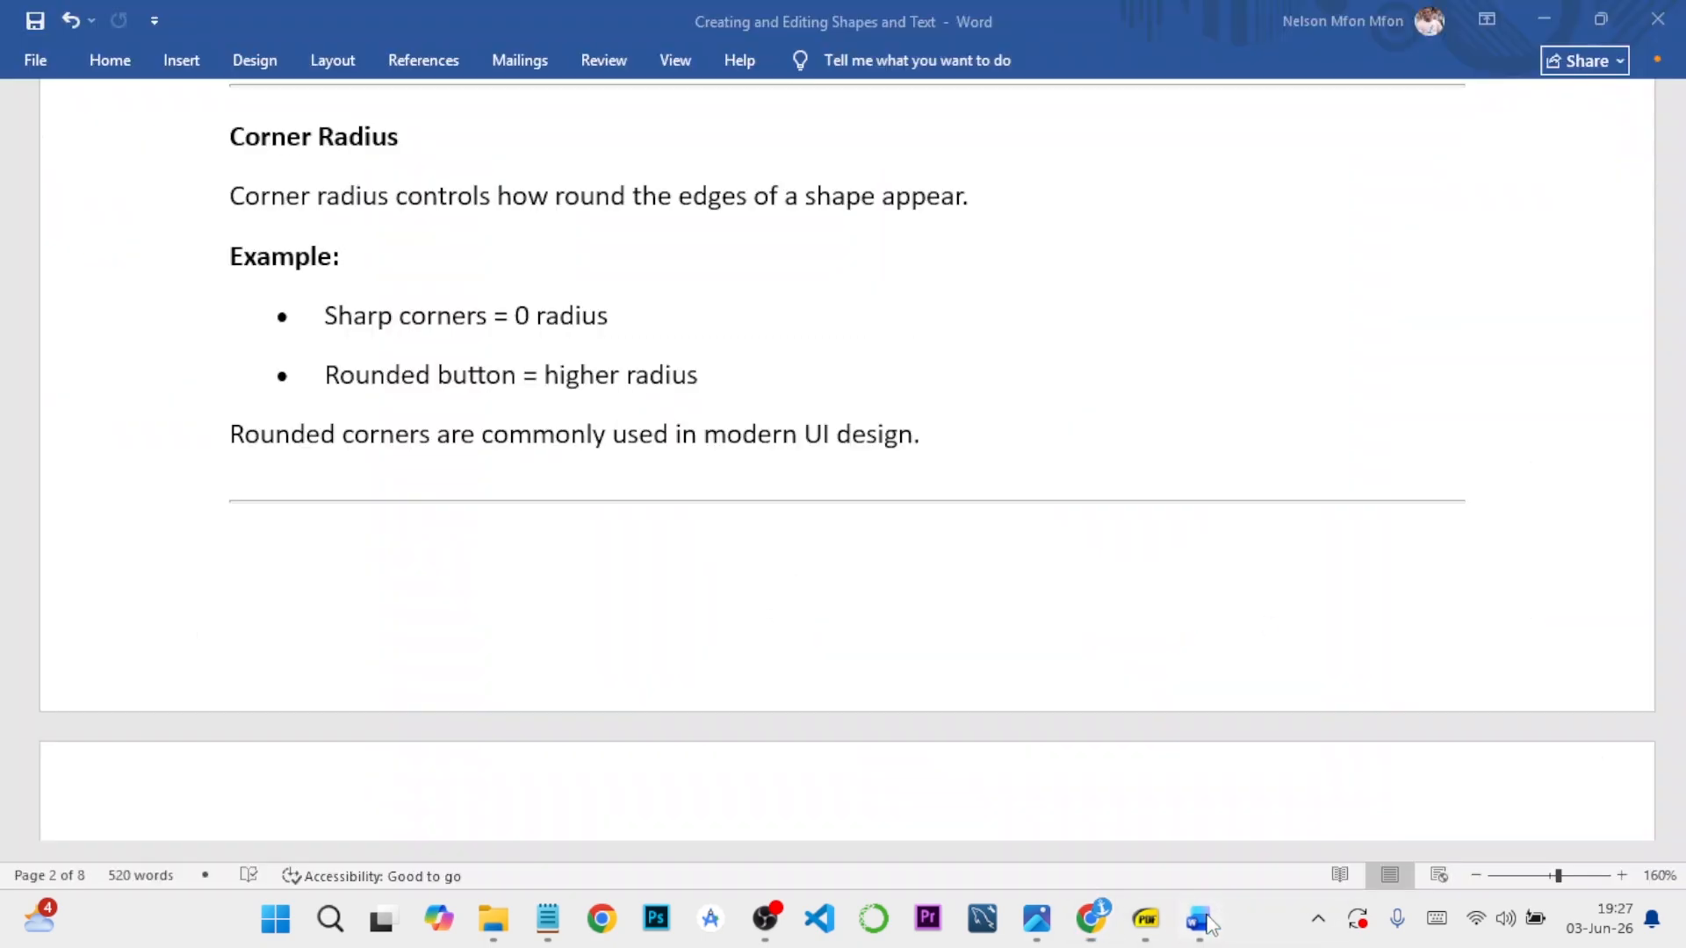
scroll(384, 419, "down", 15)
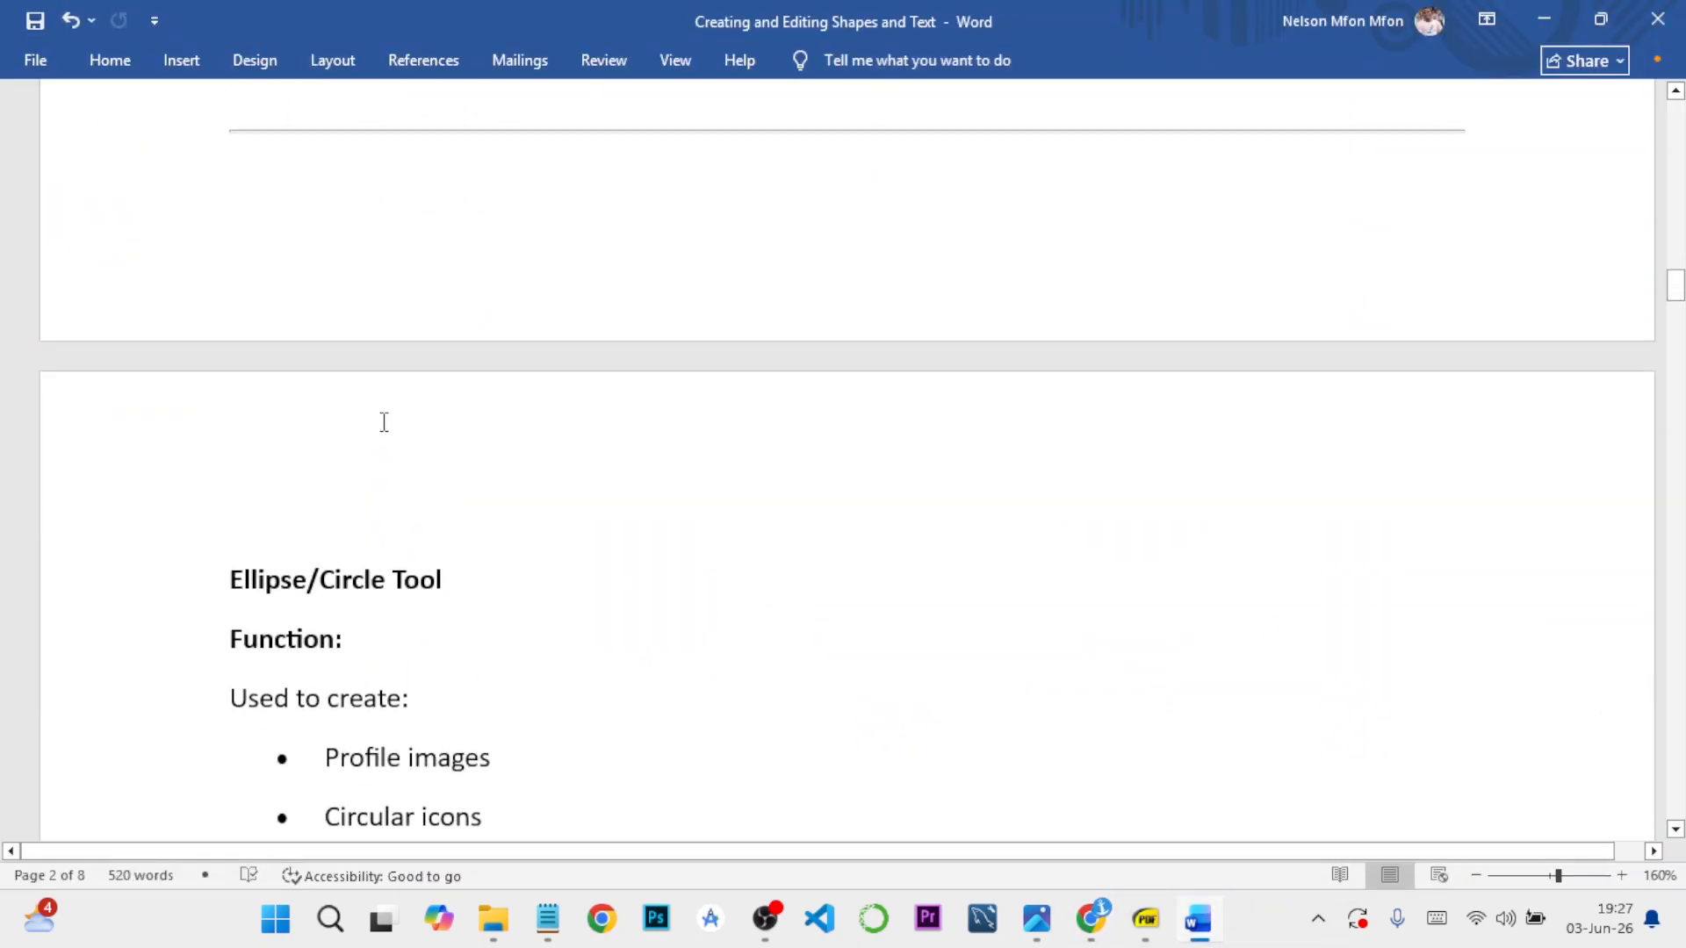
scroll(389, 429, "down", 1)
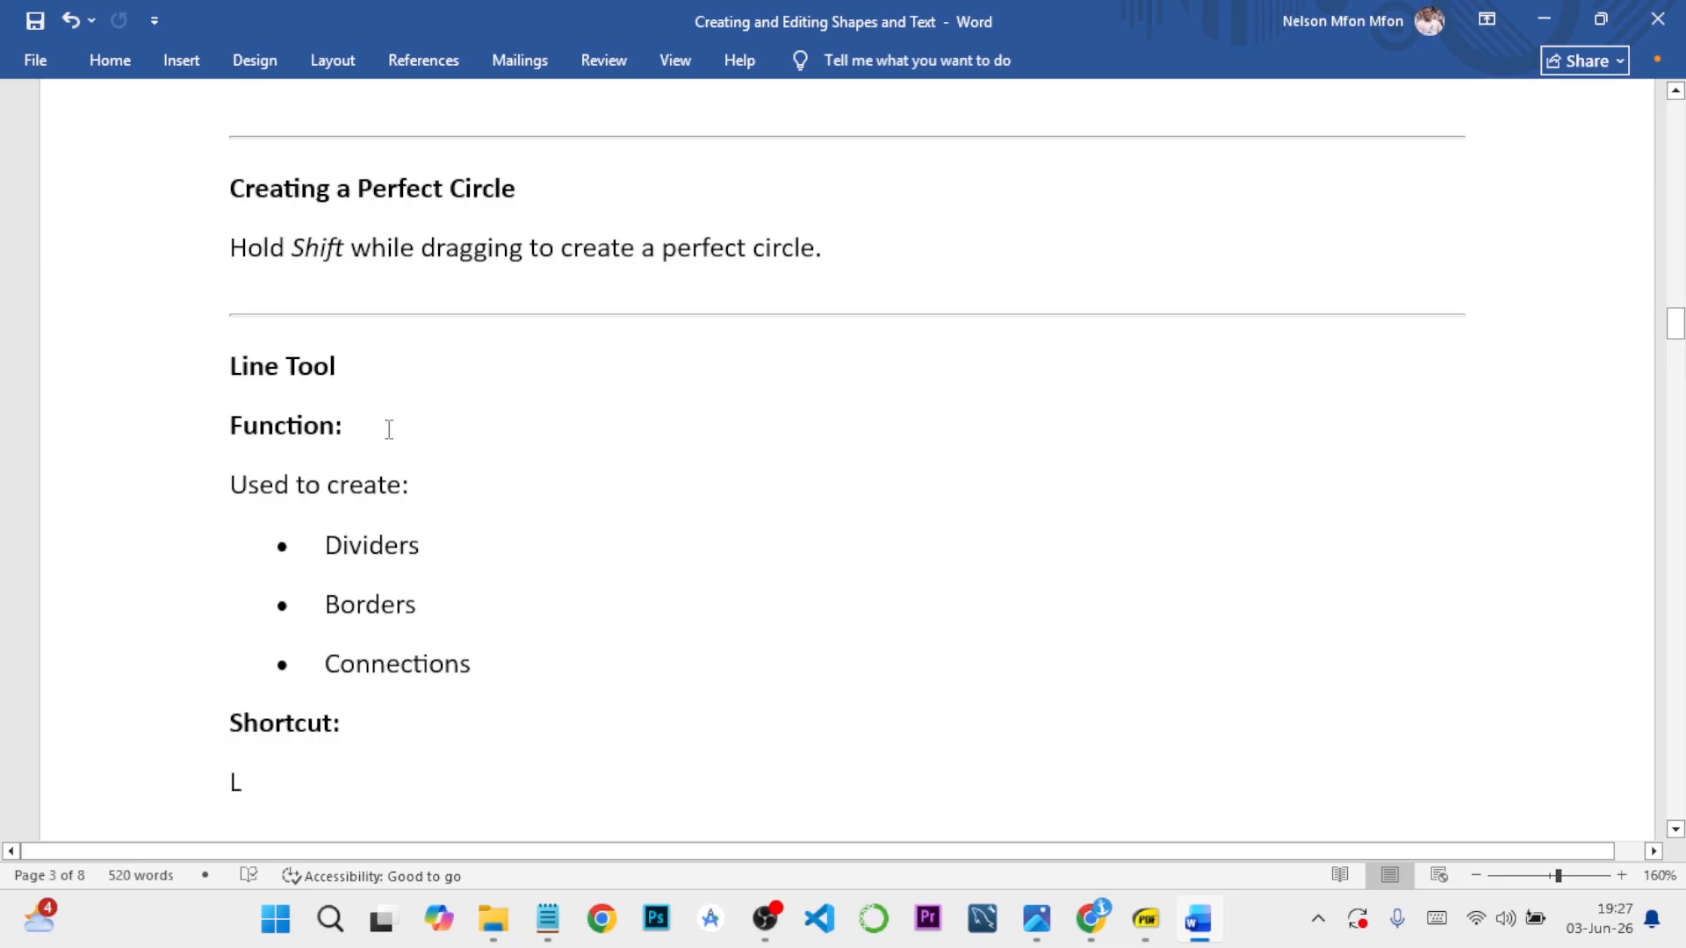
scroll(389, 429, "down", 5)
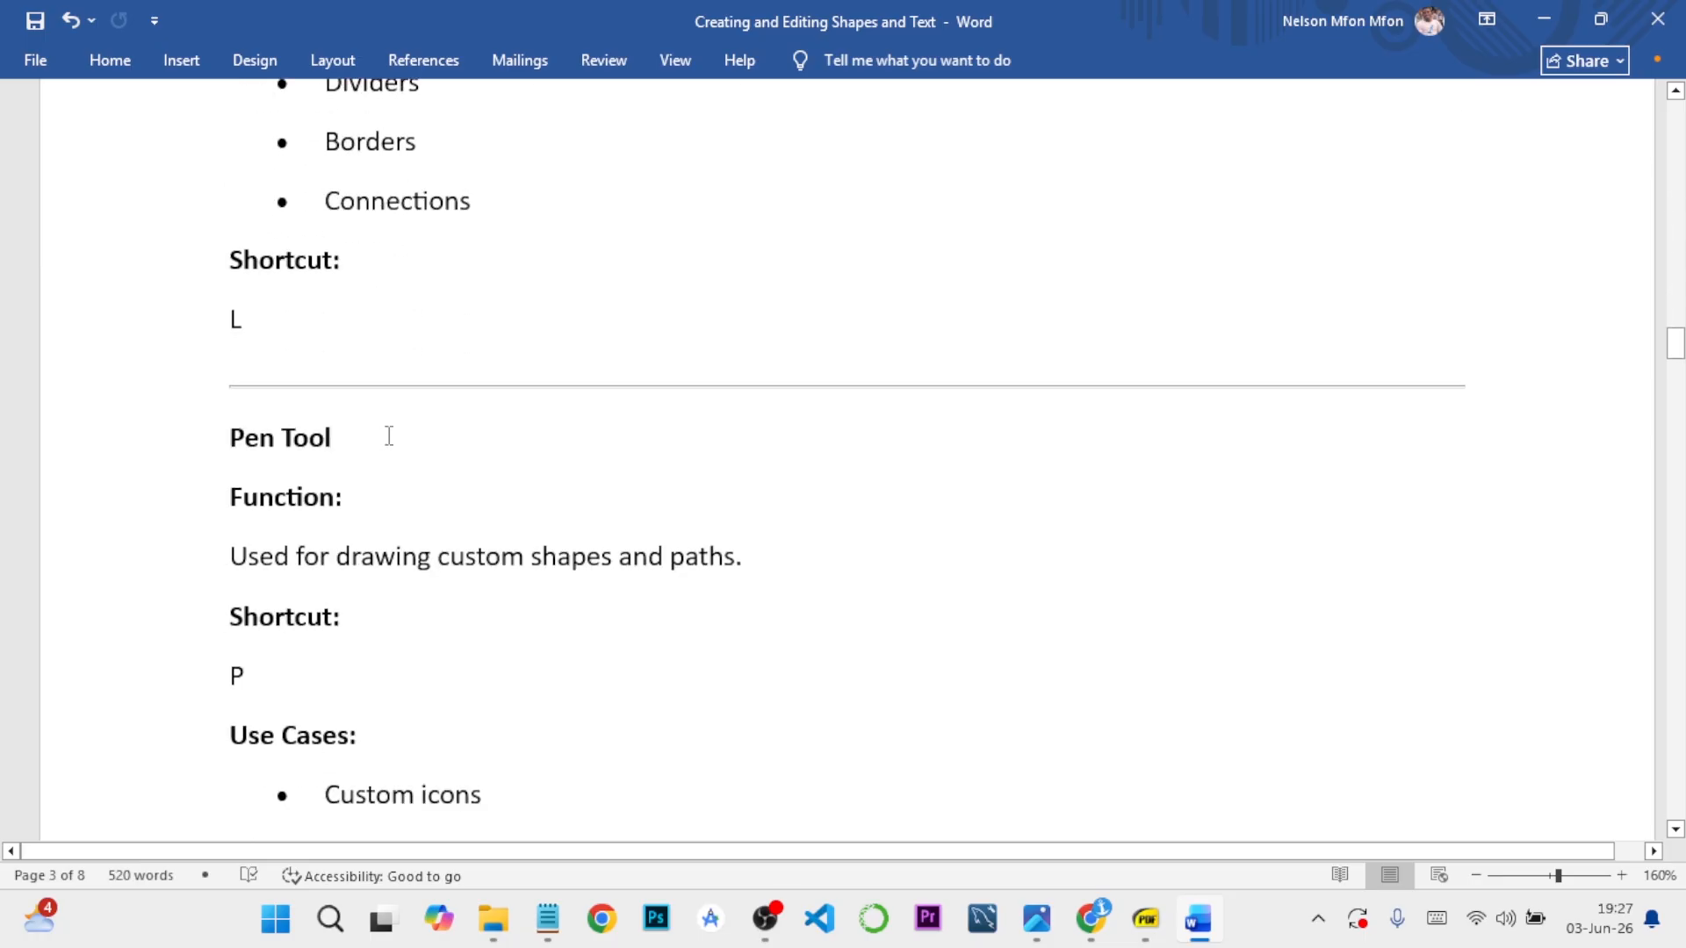
scroll(389, 436, "up", 5)
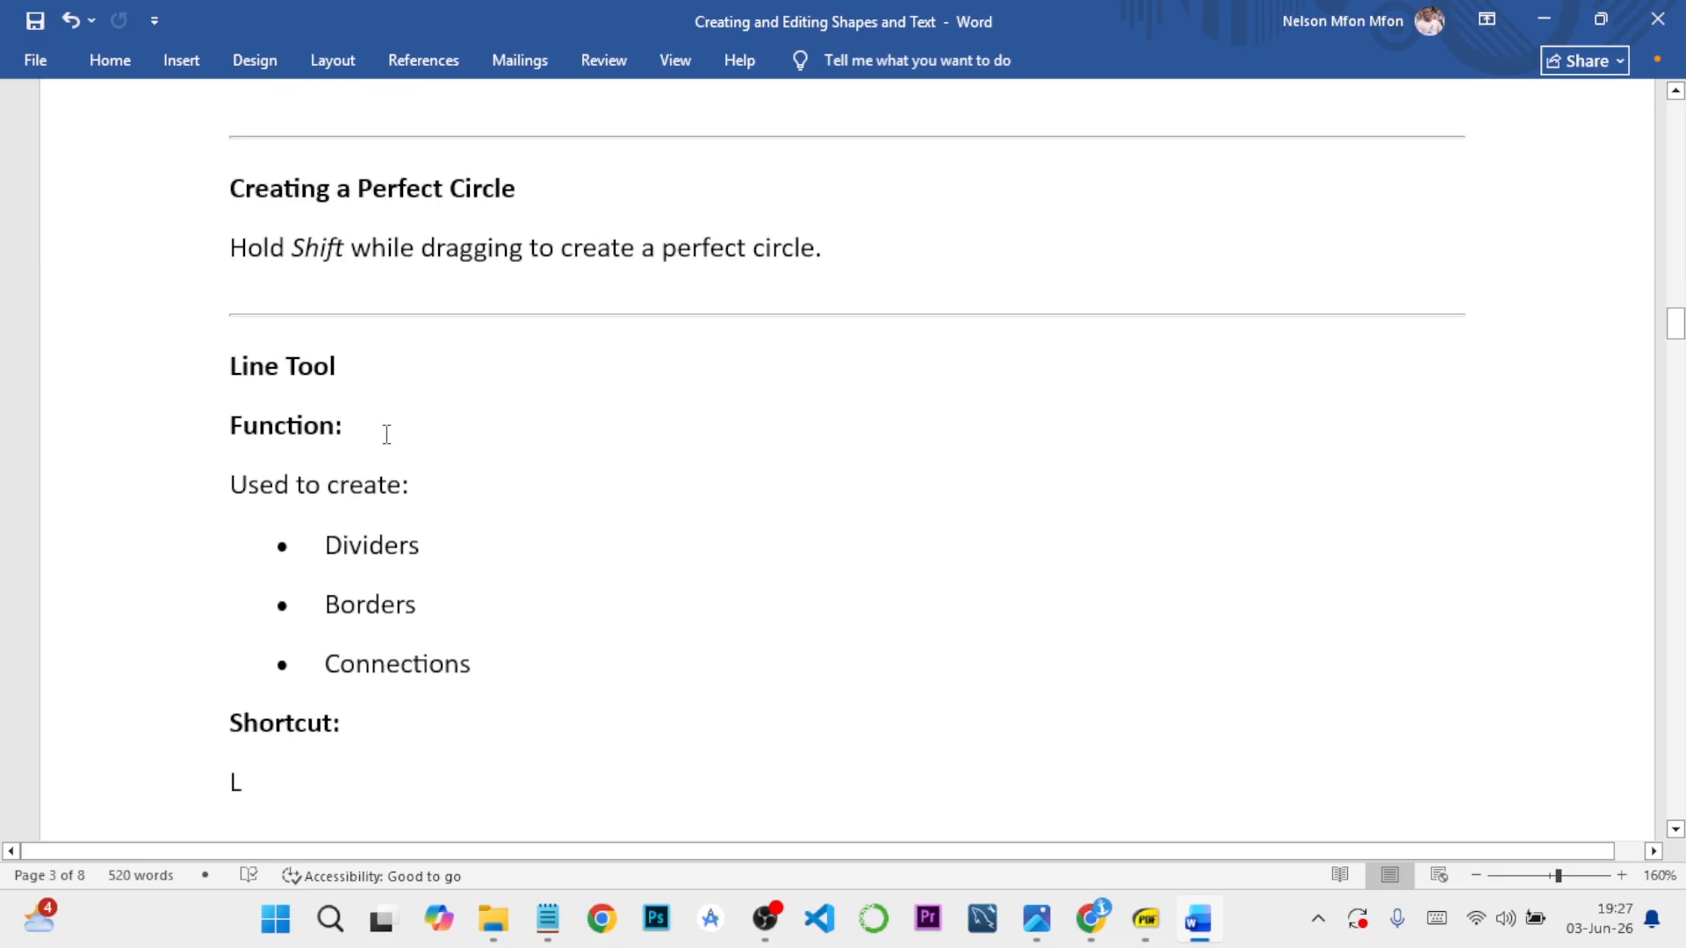
scroll(386, 434, "down", 8)
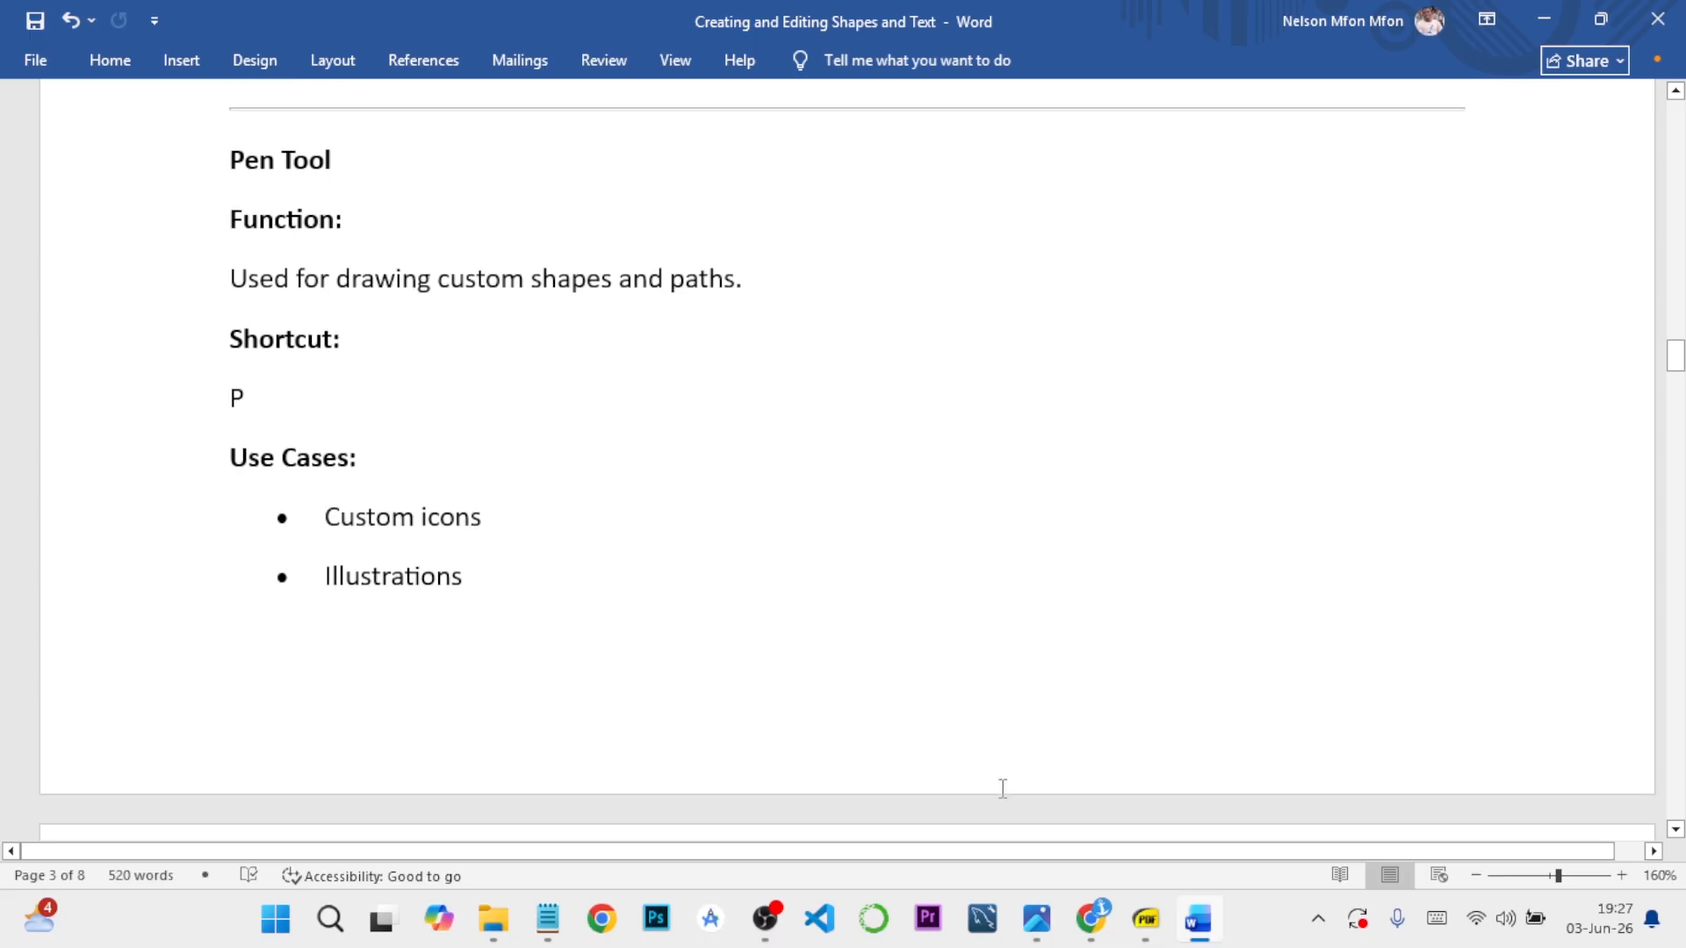
left_click(1099, 923)
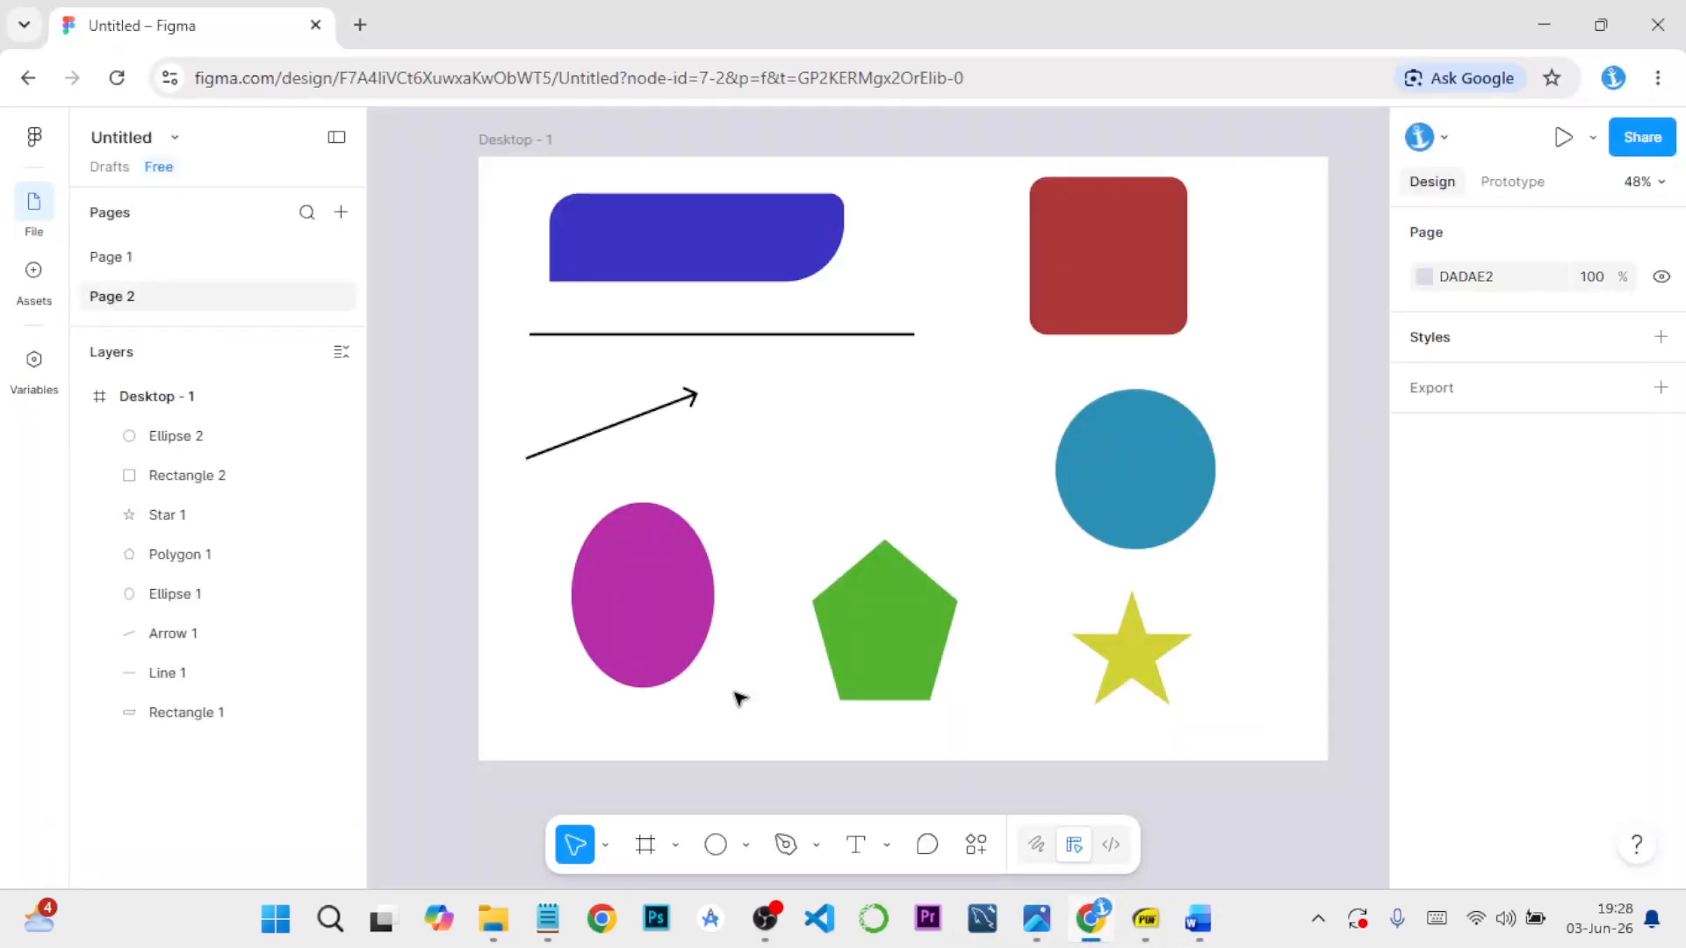
Draw a closed curved shape about 219 × 142 with the Pen tool, between the arrow and the blue circle
left_click(819, 846)
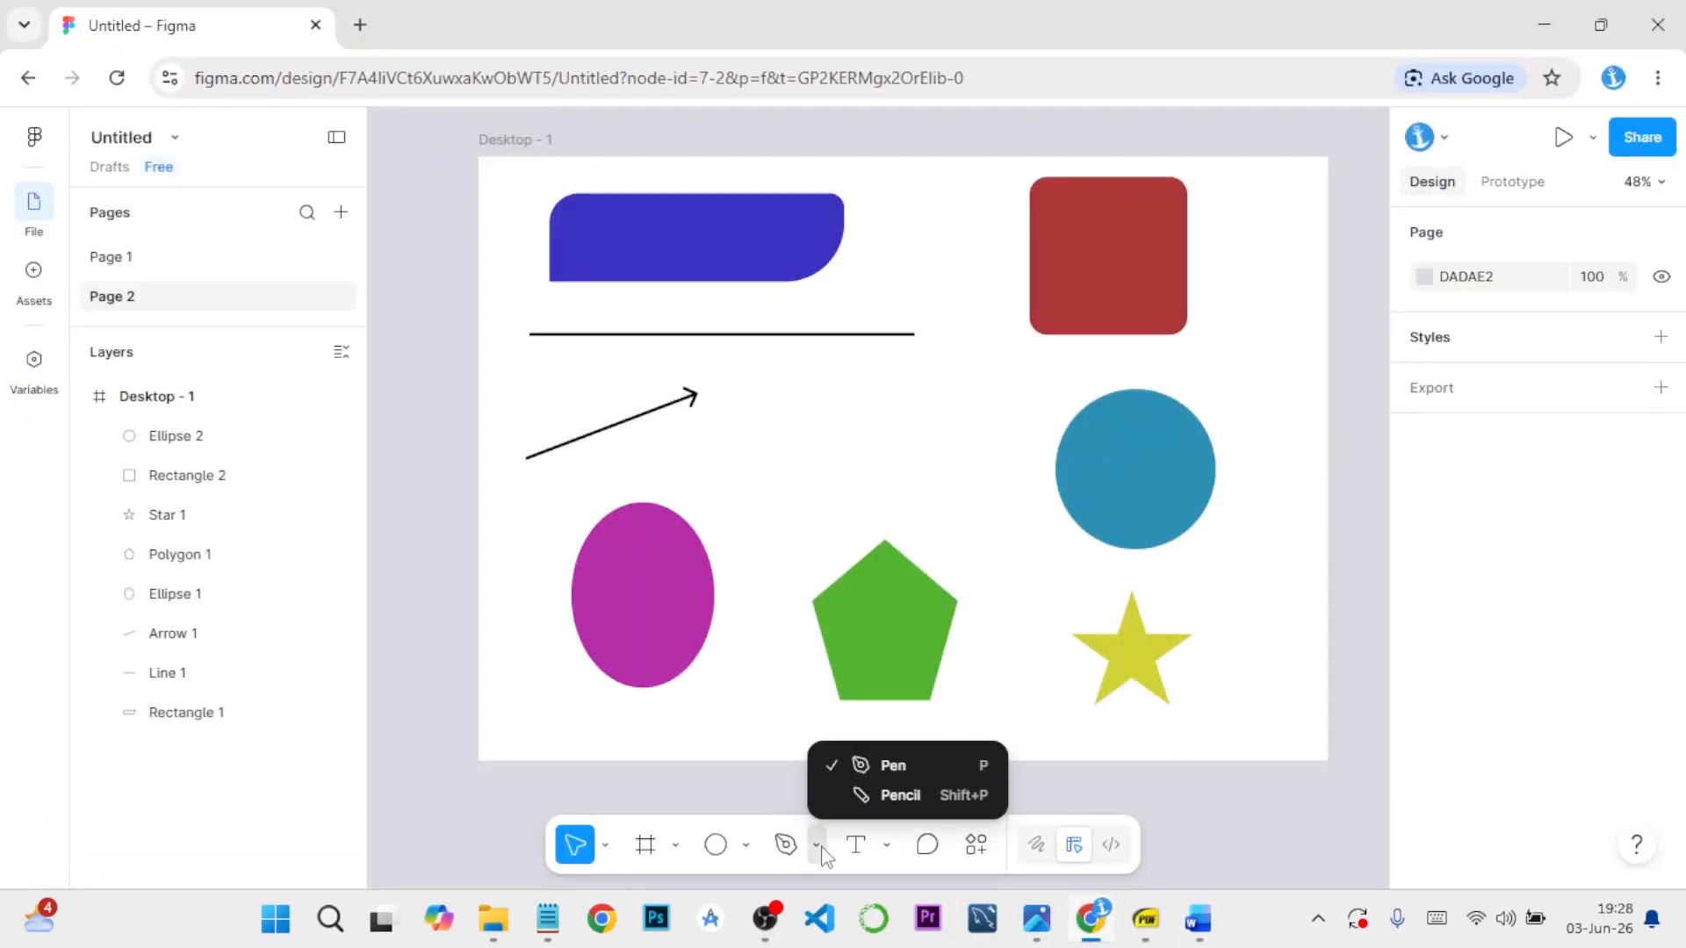
left_click(861, 764)
left_click(782, 450)
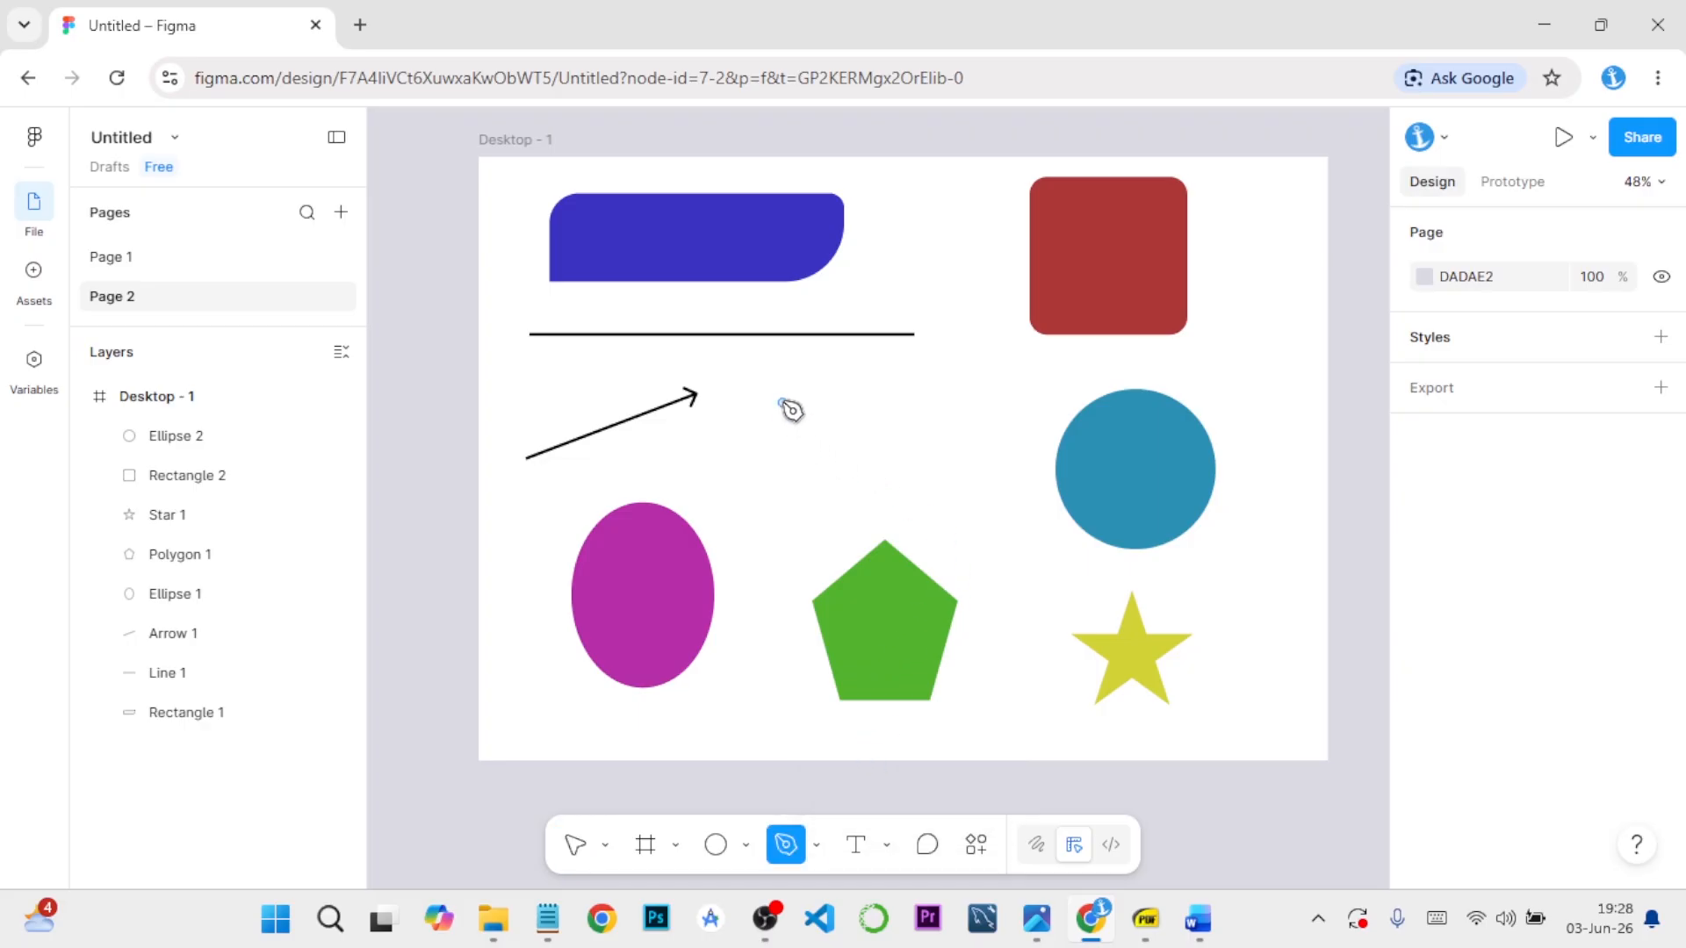
left_click(782, 395)
key("Escape")
left_click_drag(867, 472, 992, 435)
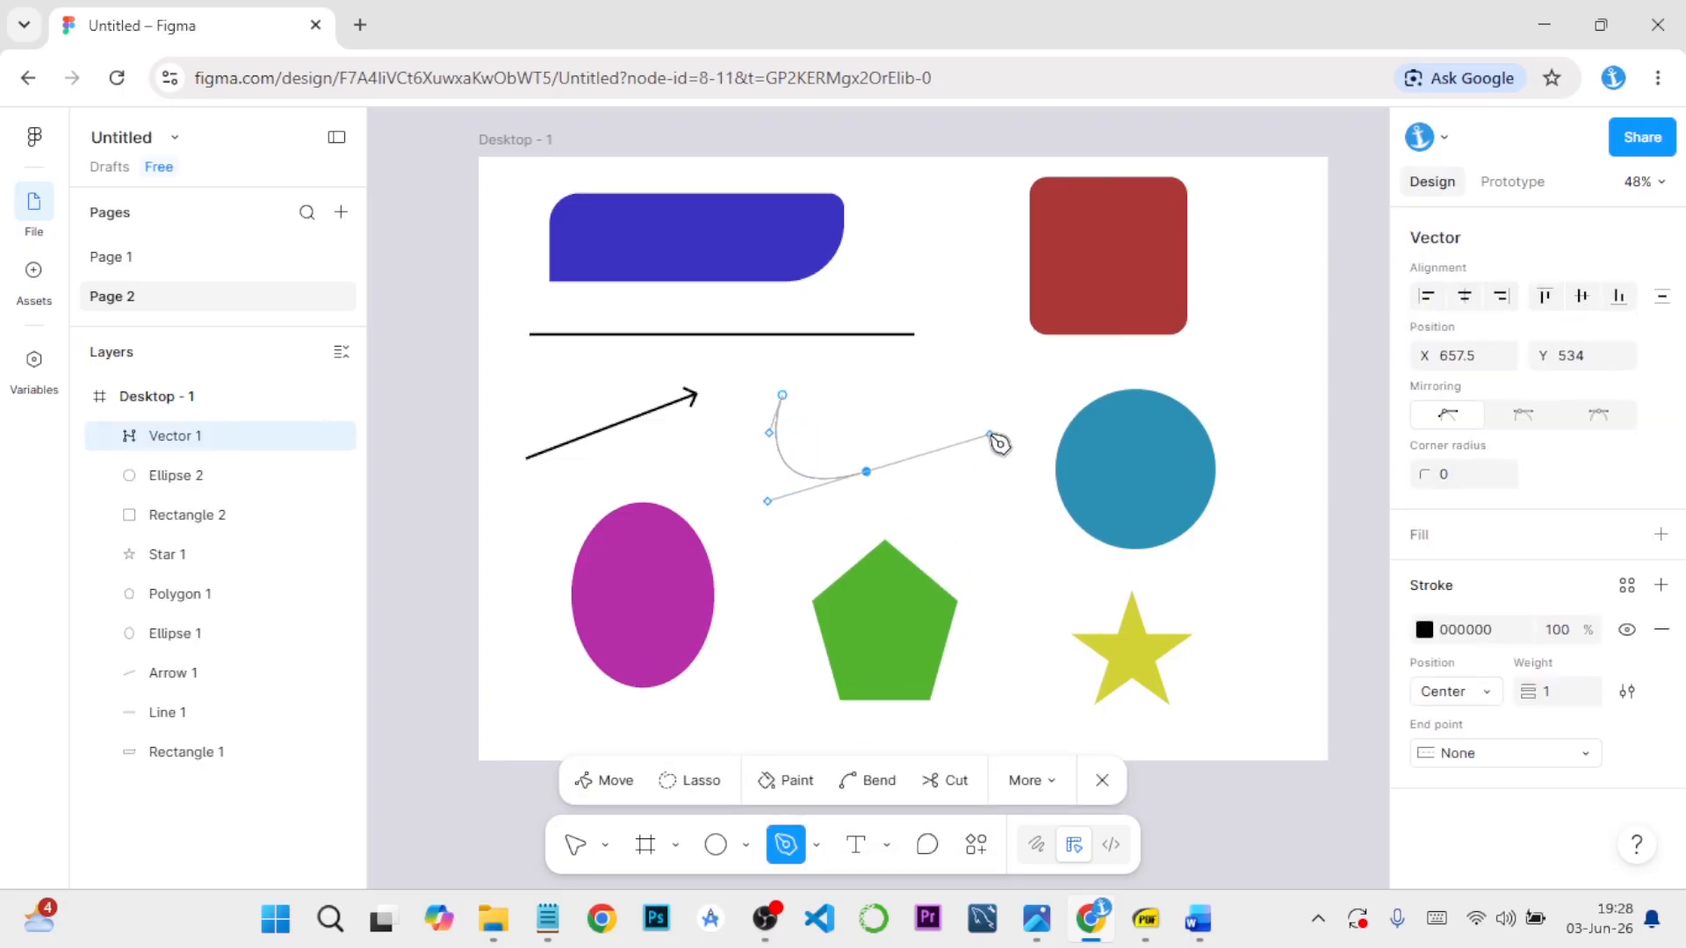
left_click(784, 397)
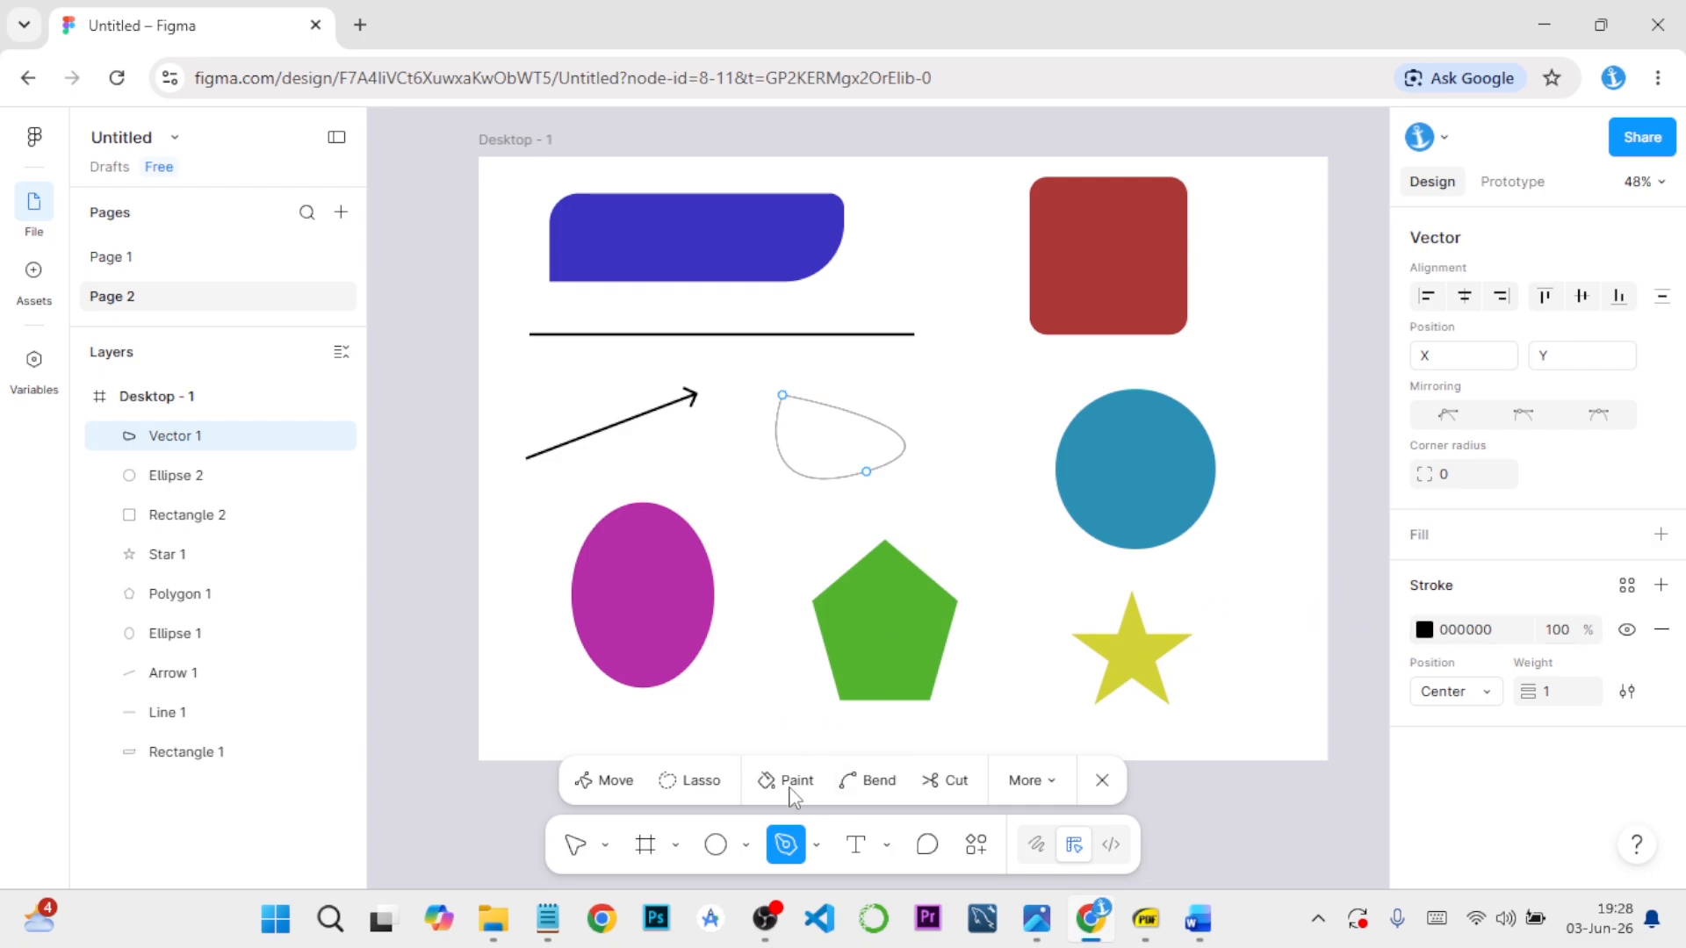
left_click(580, 845)
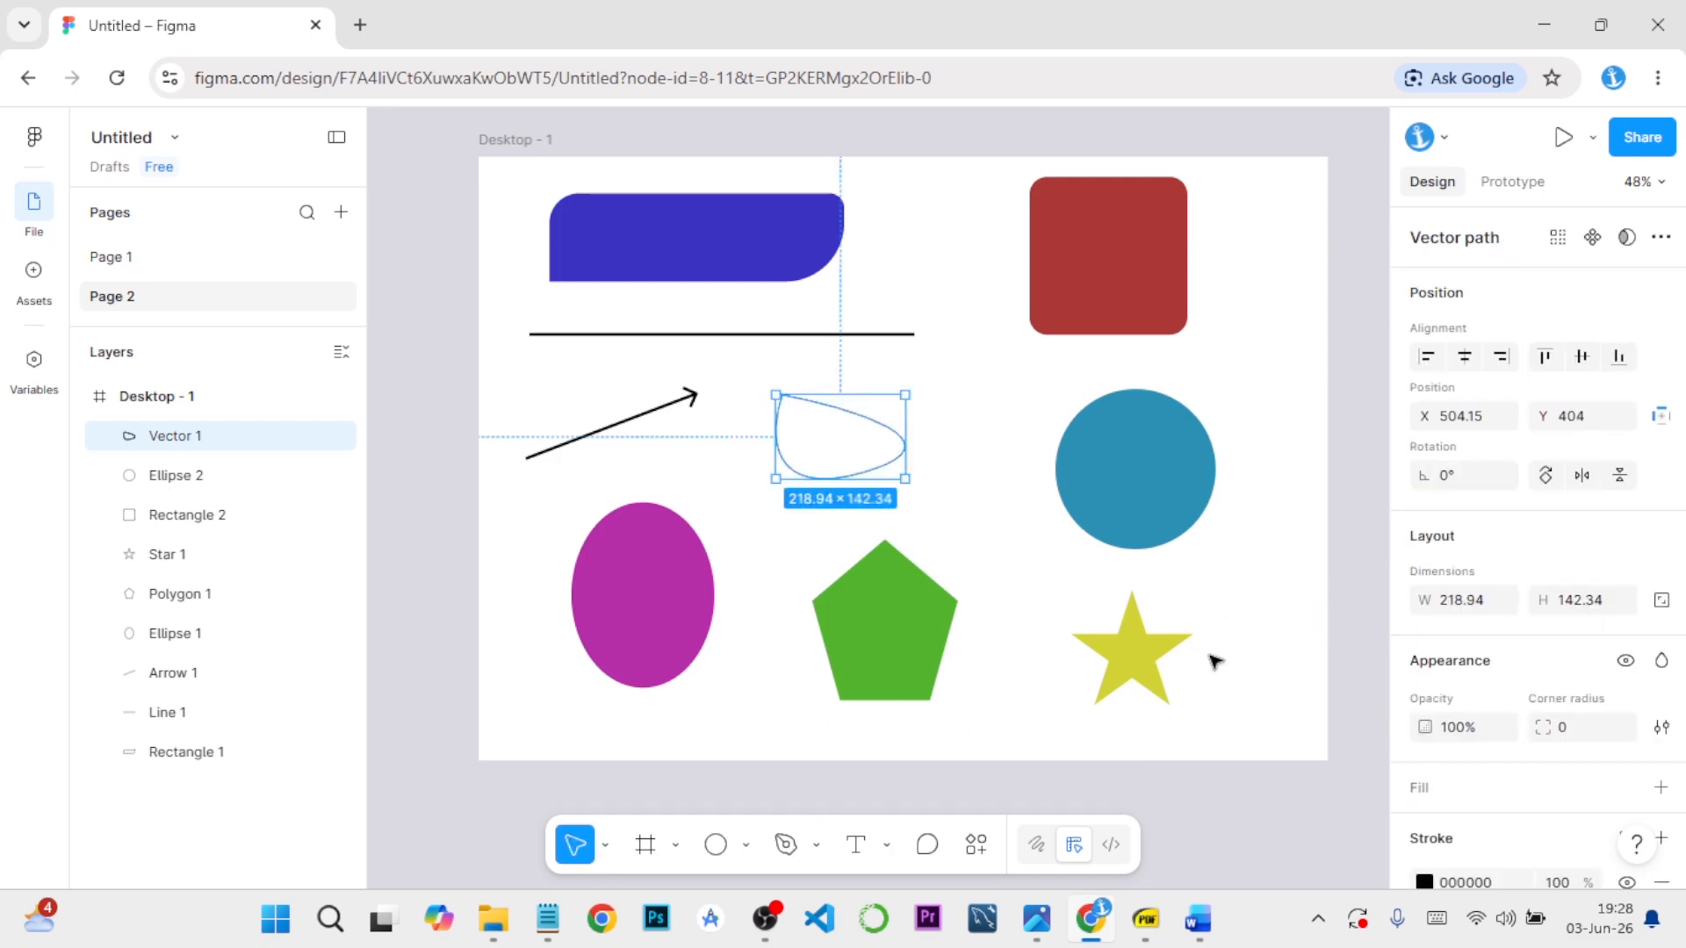
Add a red BA1C1C fill to the curved vector shape, remove its stroke, and deselect it
scroll(1520, 723, "down", 1)
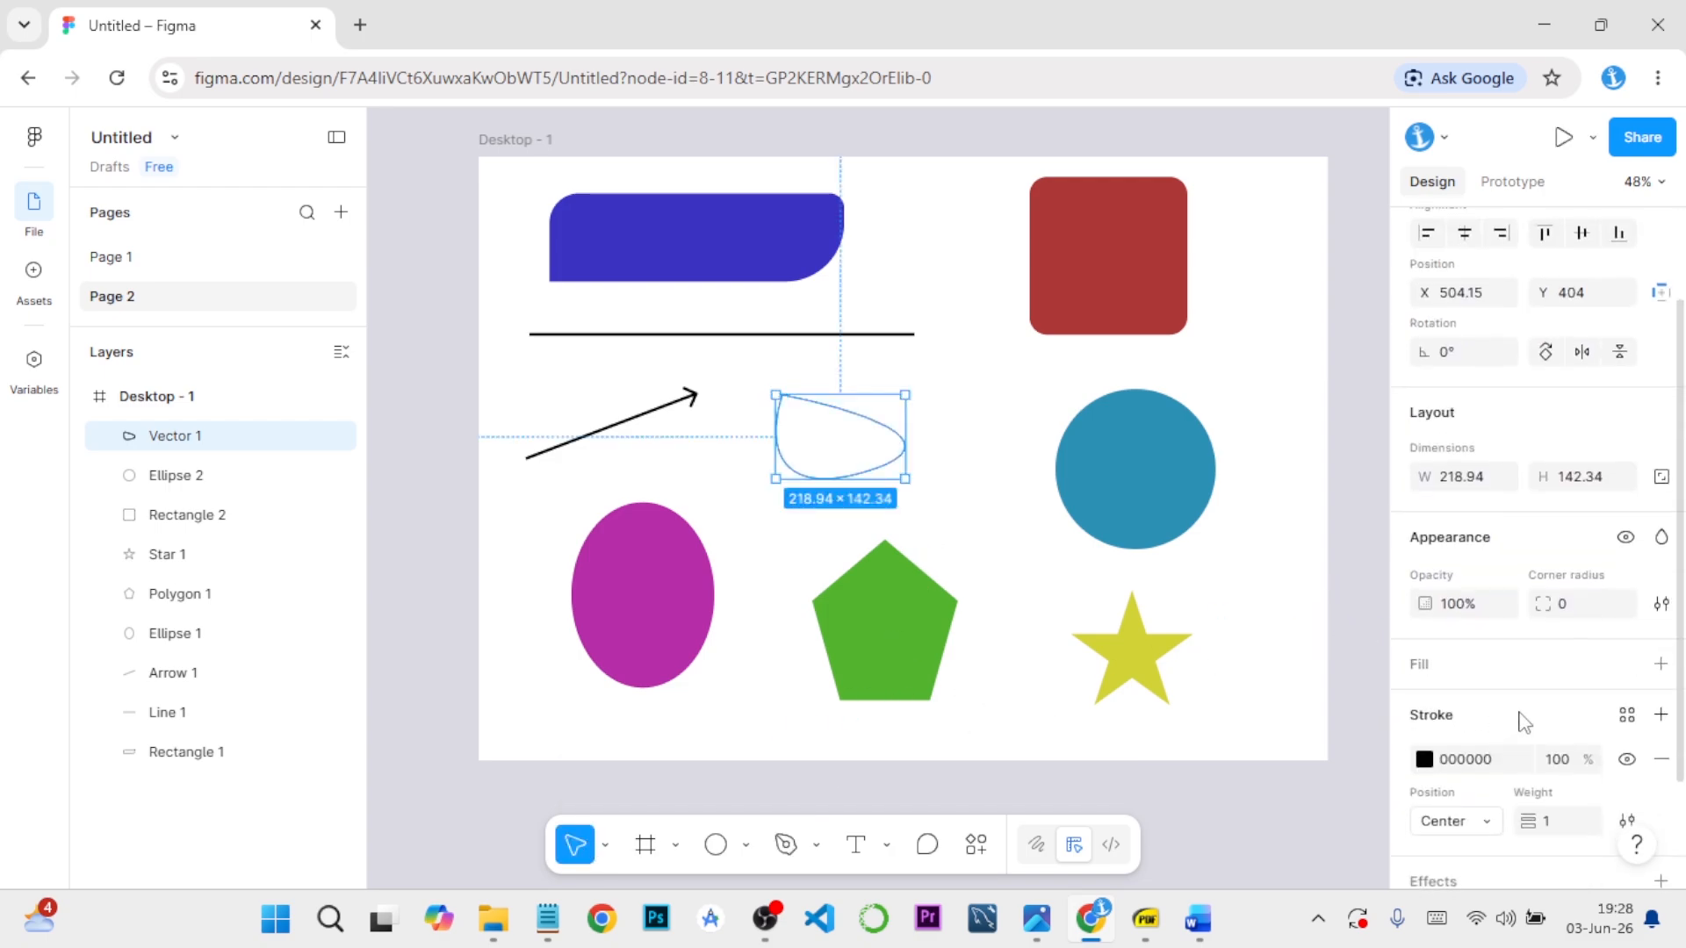
left_click(1660, 663)
left_click(1331, 434)
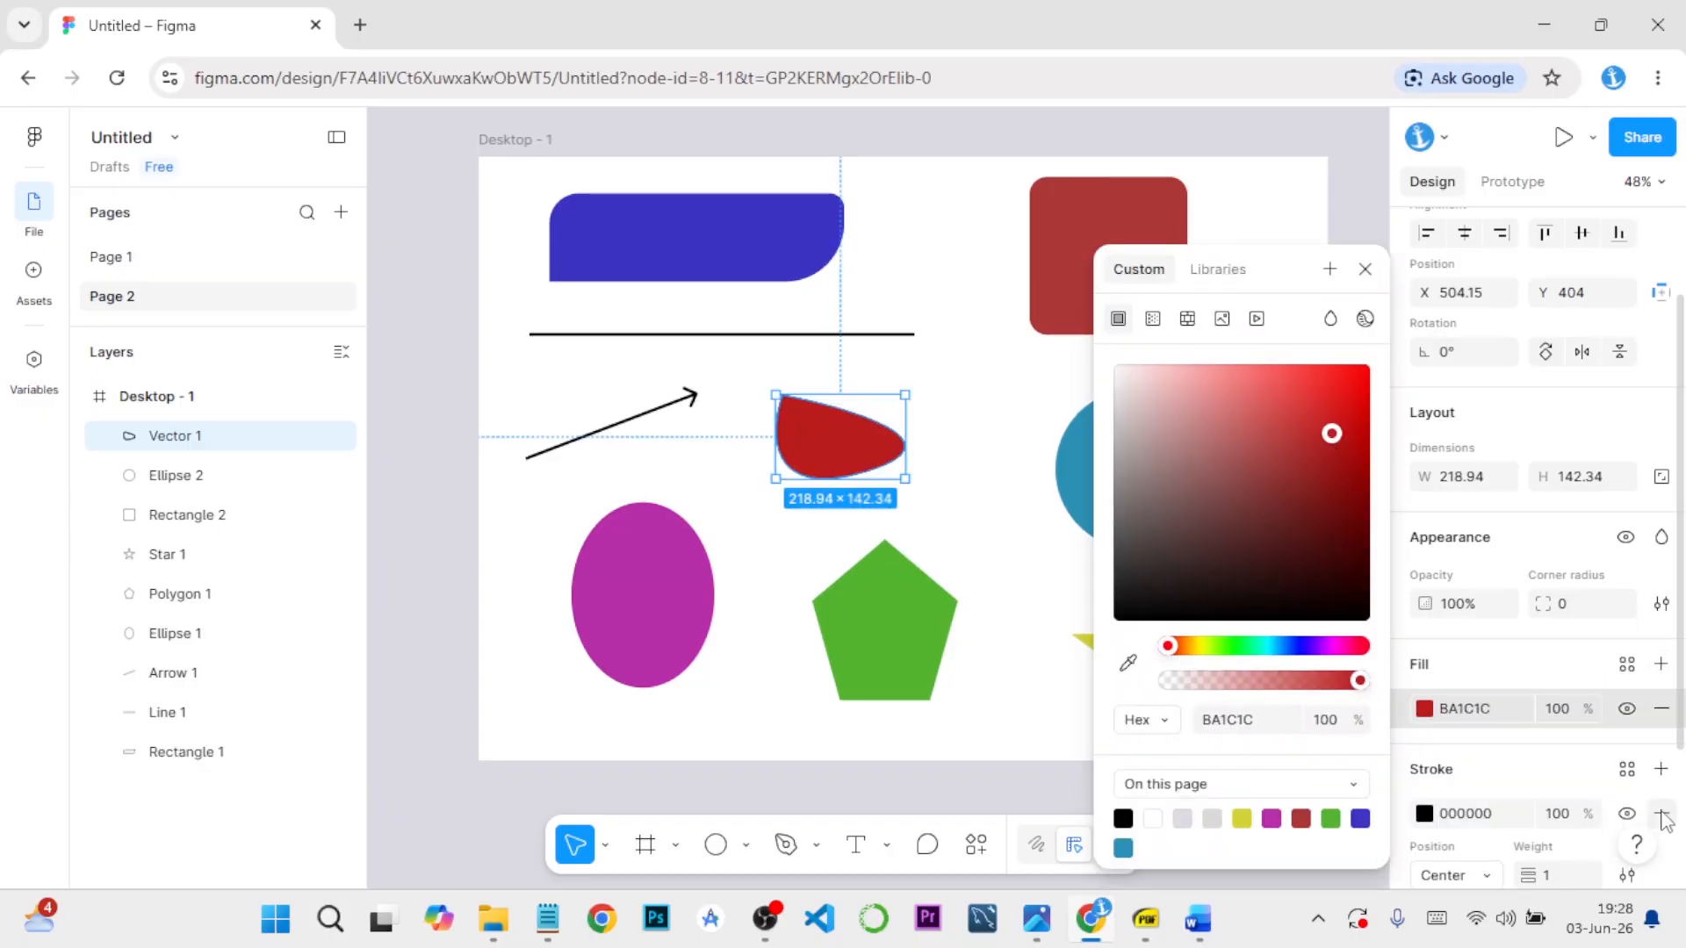
left_click(1662, 817)
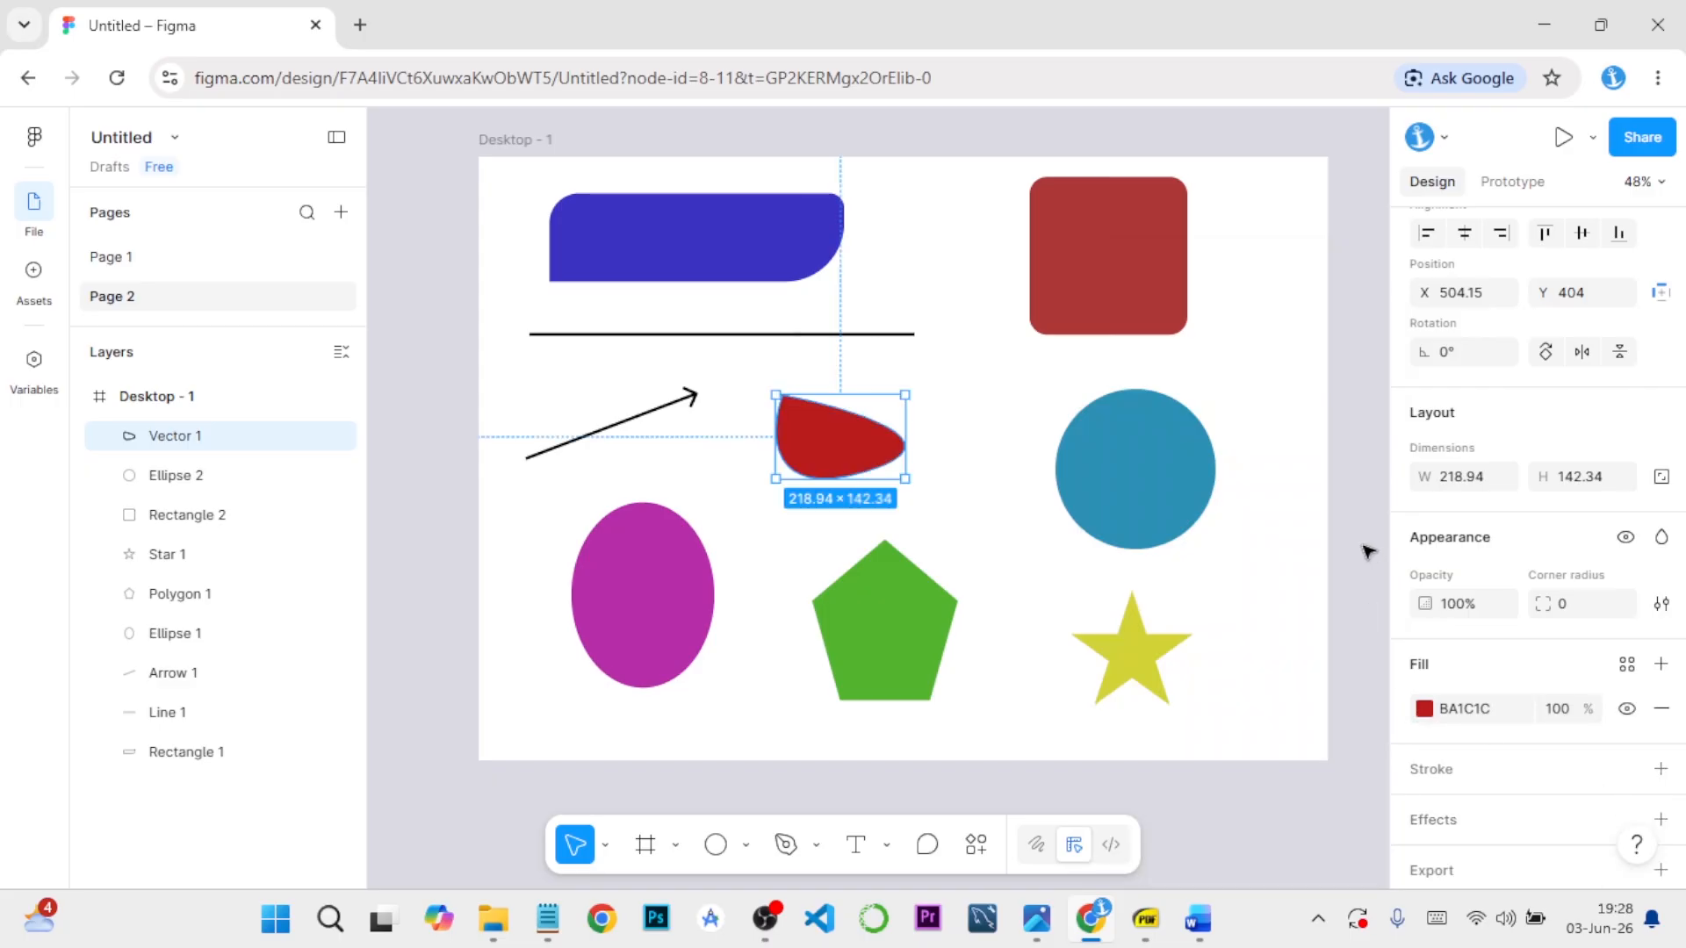
left_click(1320, 512)
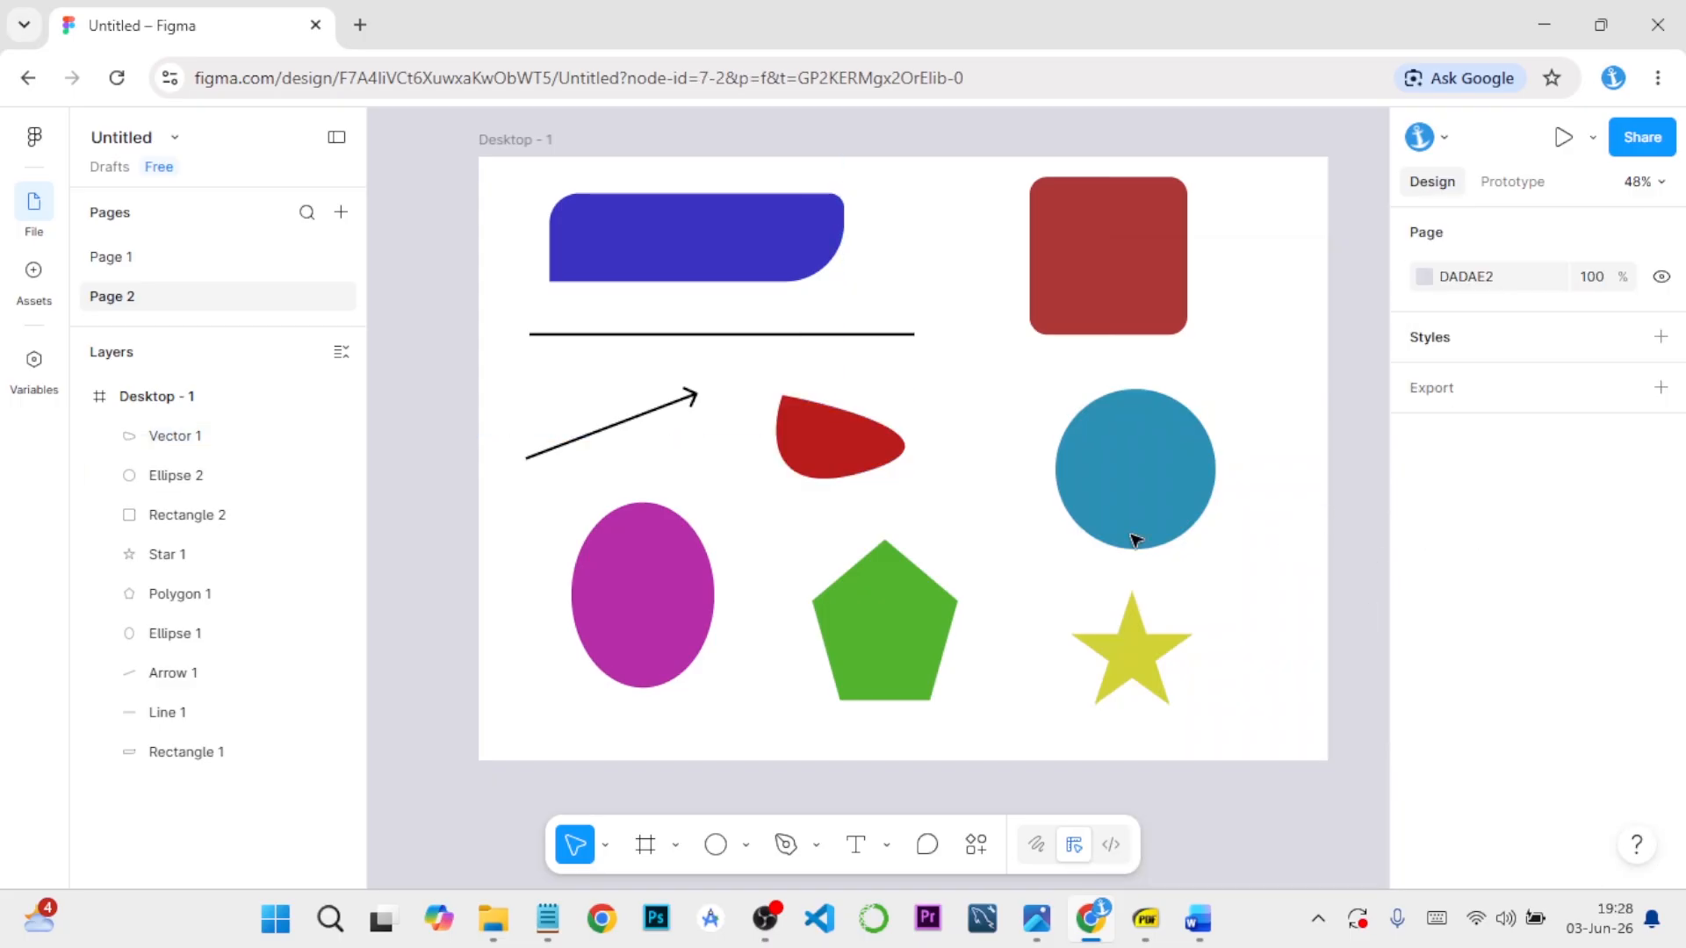
Read the Word lesson's Pen Tool, Fill and Stroke, and Adding Colors to Shapes sections, revisit Editing a Rectangle, and return to Figma
left_click(1198, 922)
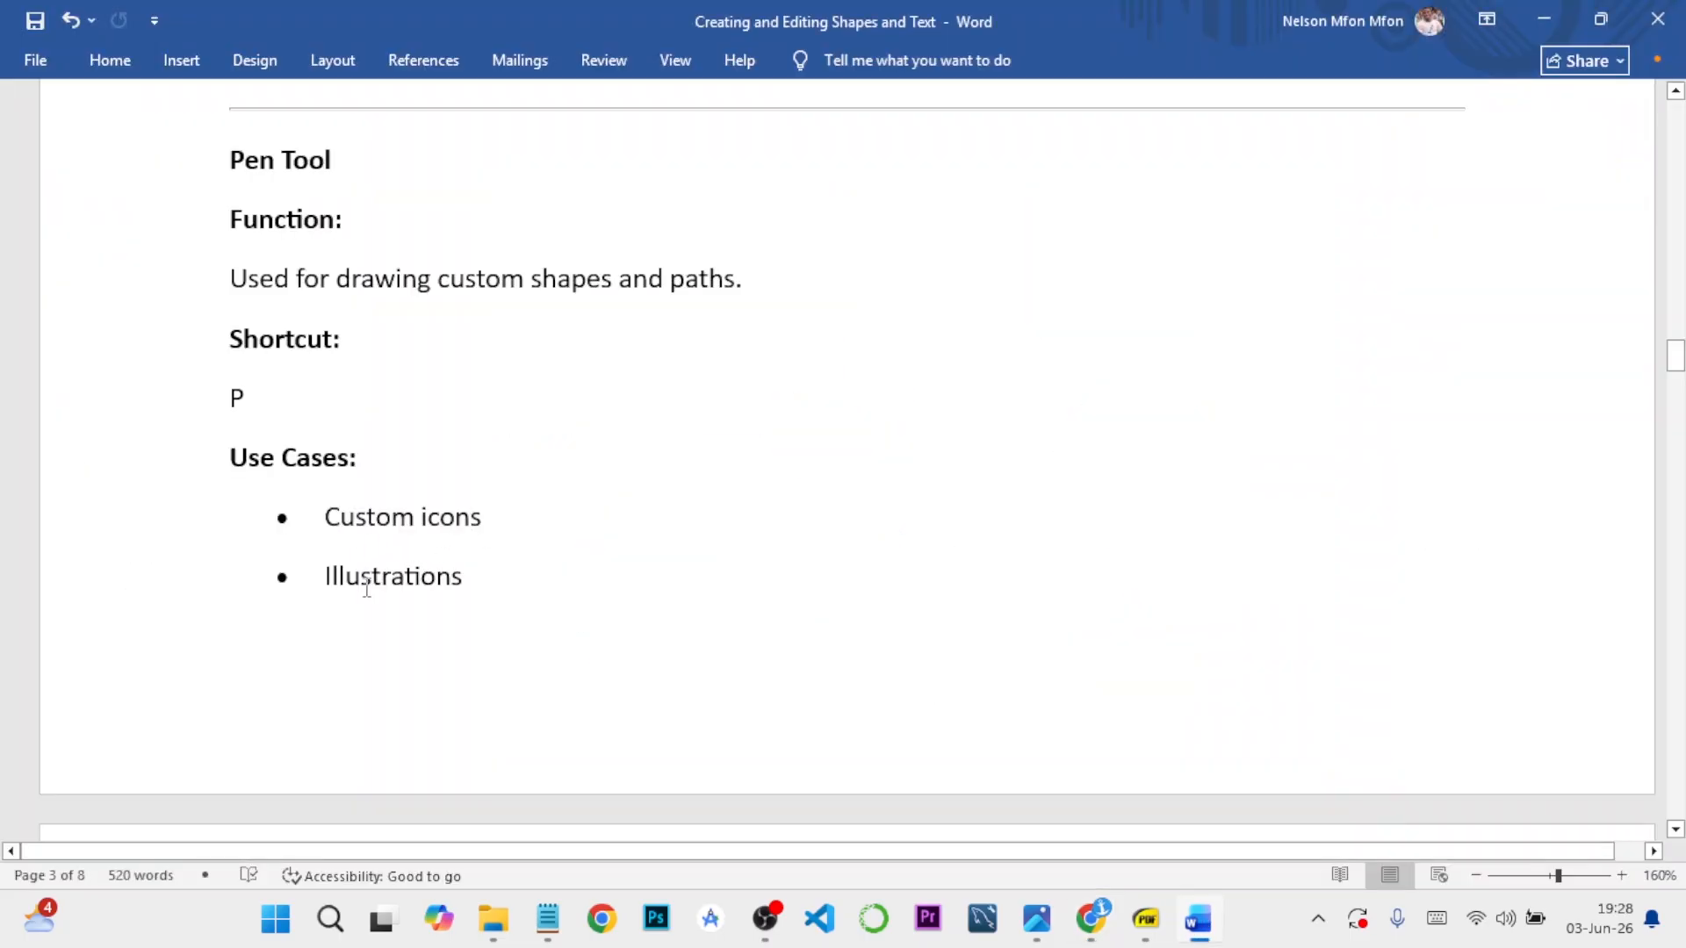
scroll(367, 588, "down", 5)
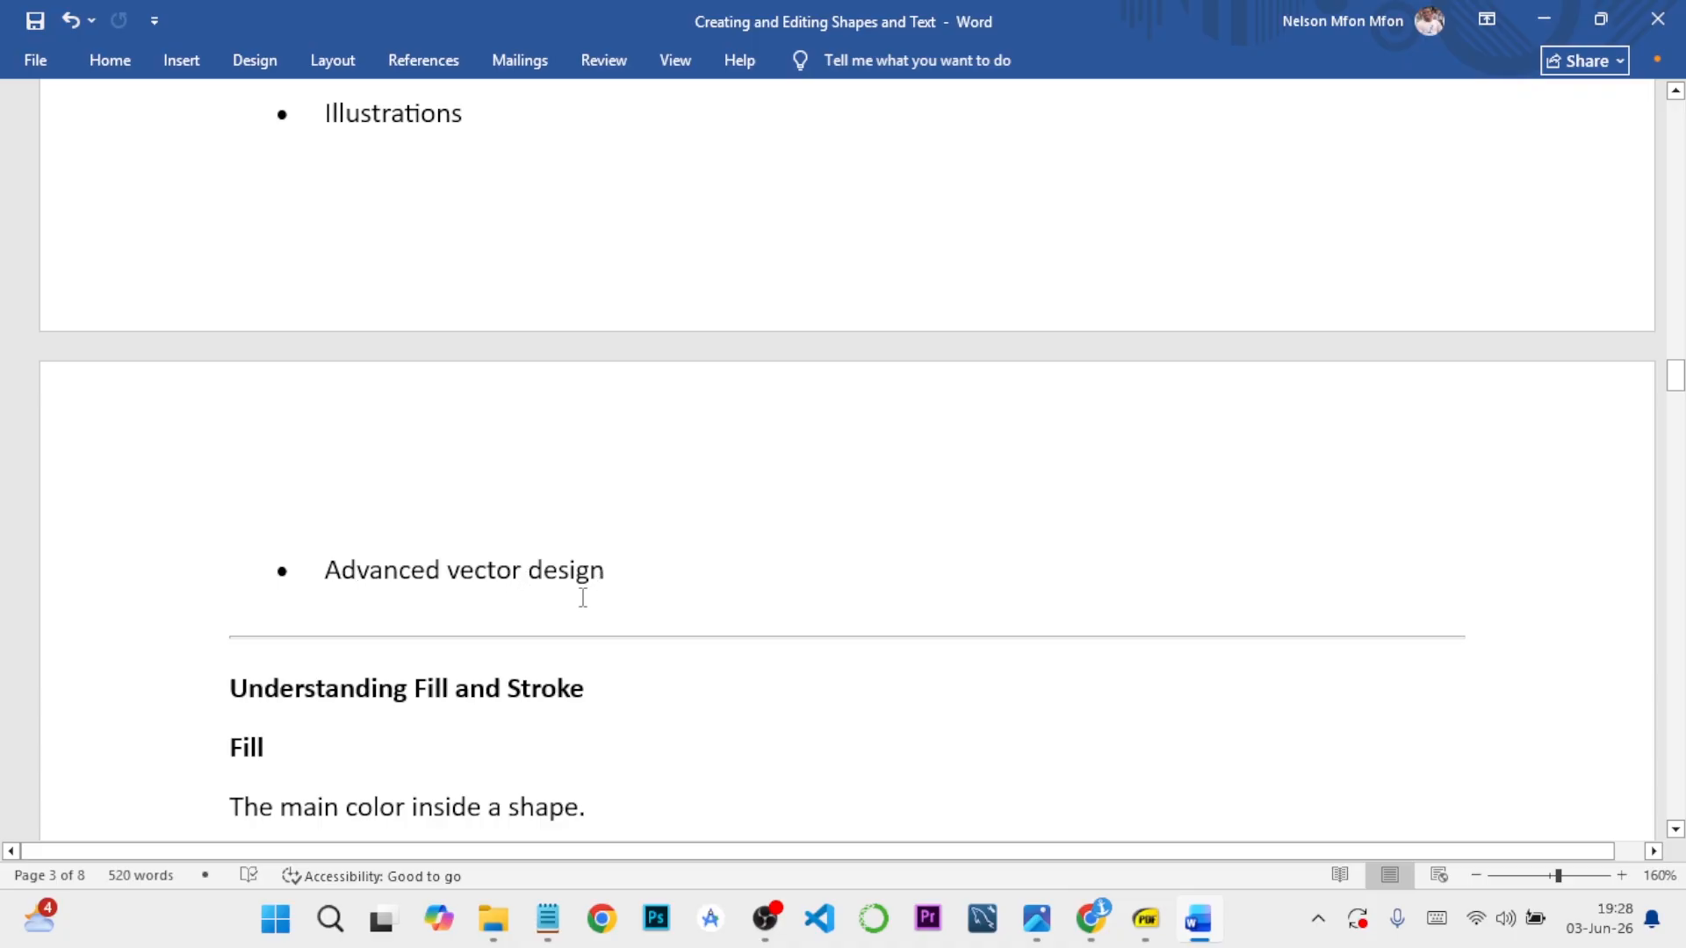
scroll(583, 598, "down", 1)
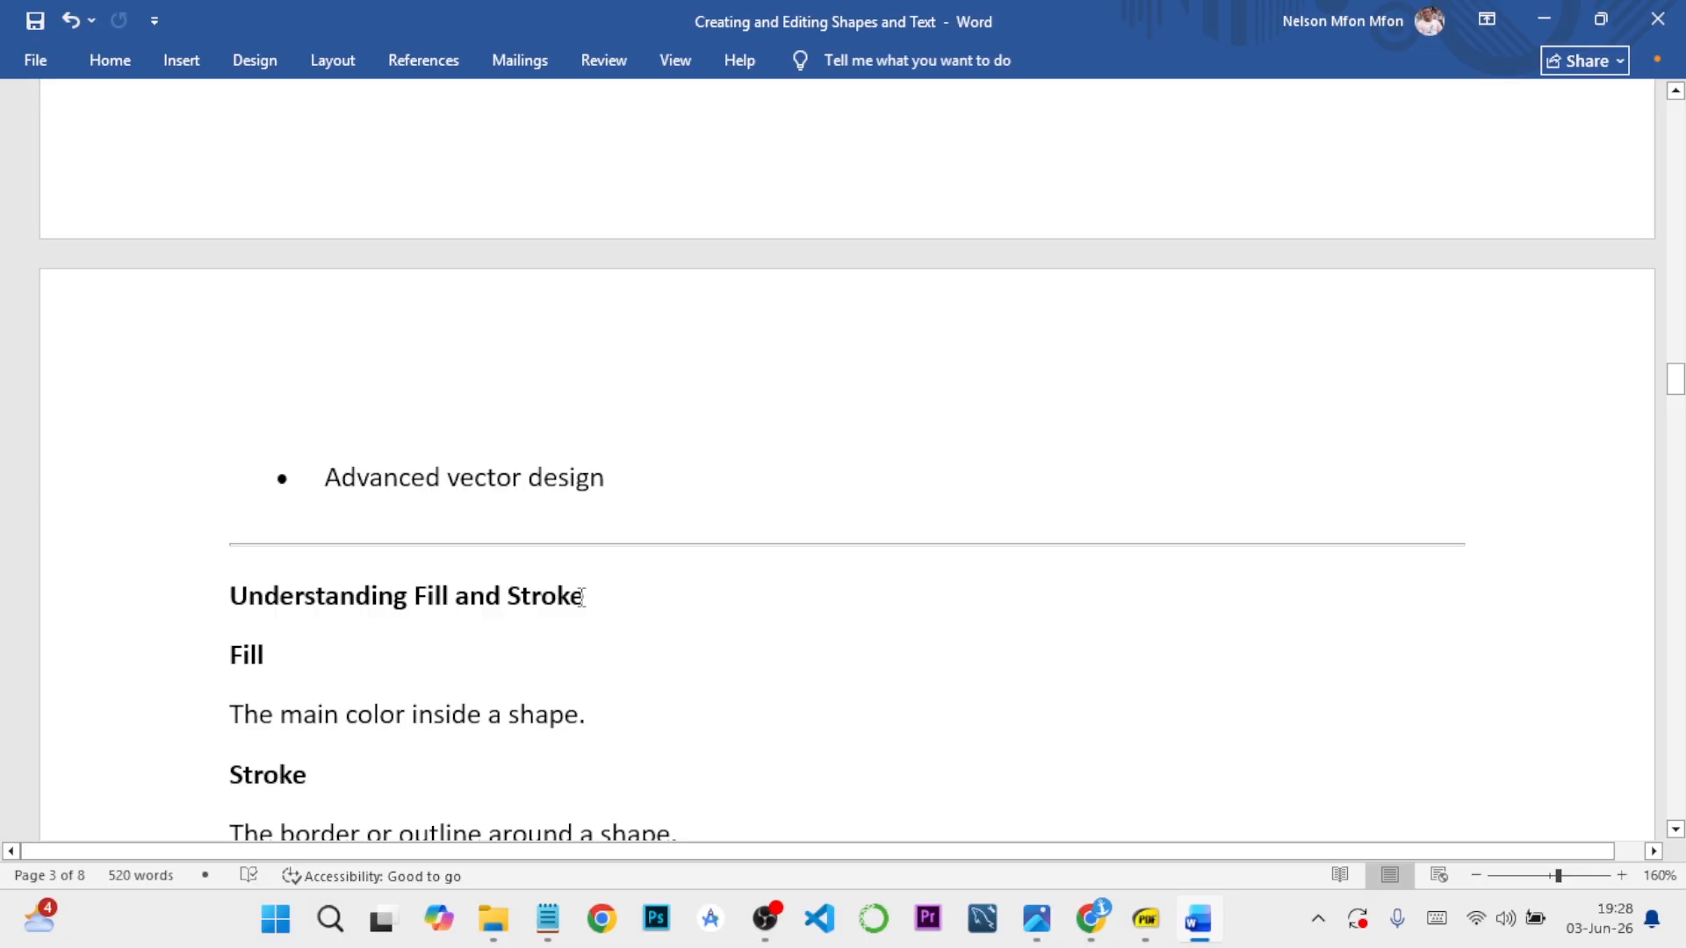
scroll(581, 598, "down", 1)
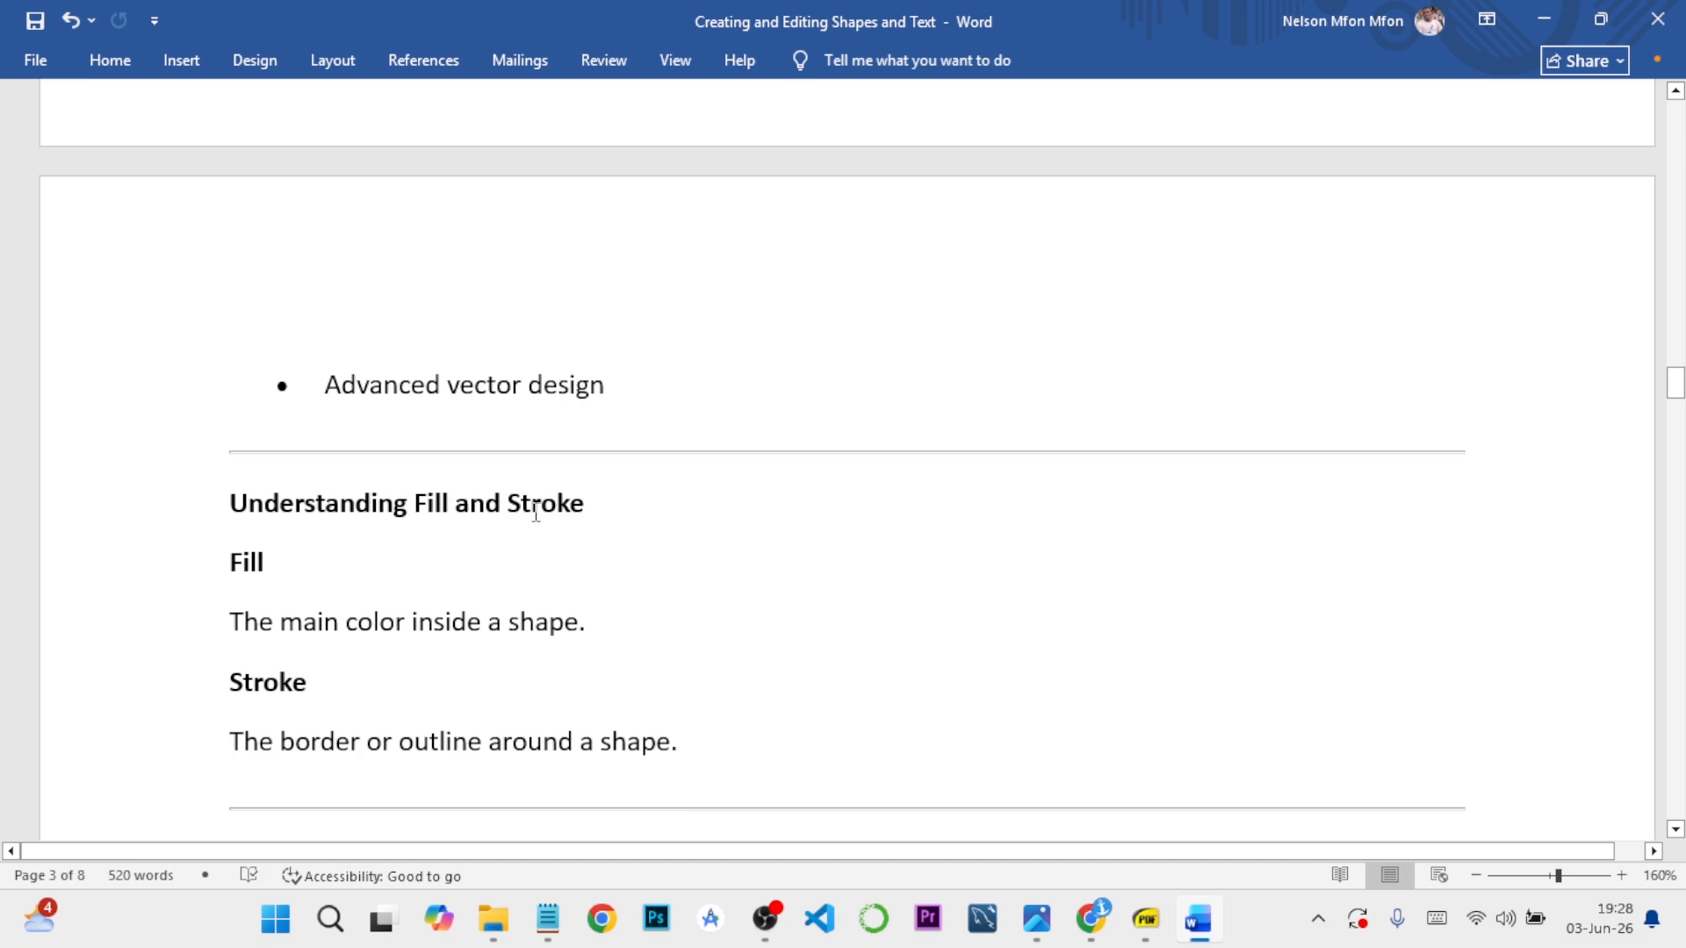
scroll(340, 559, "down", 2)
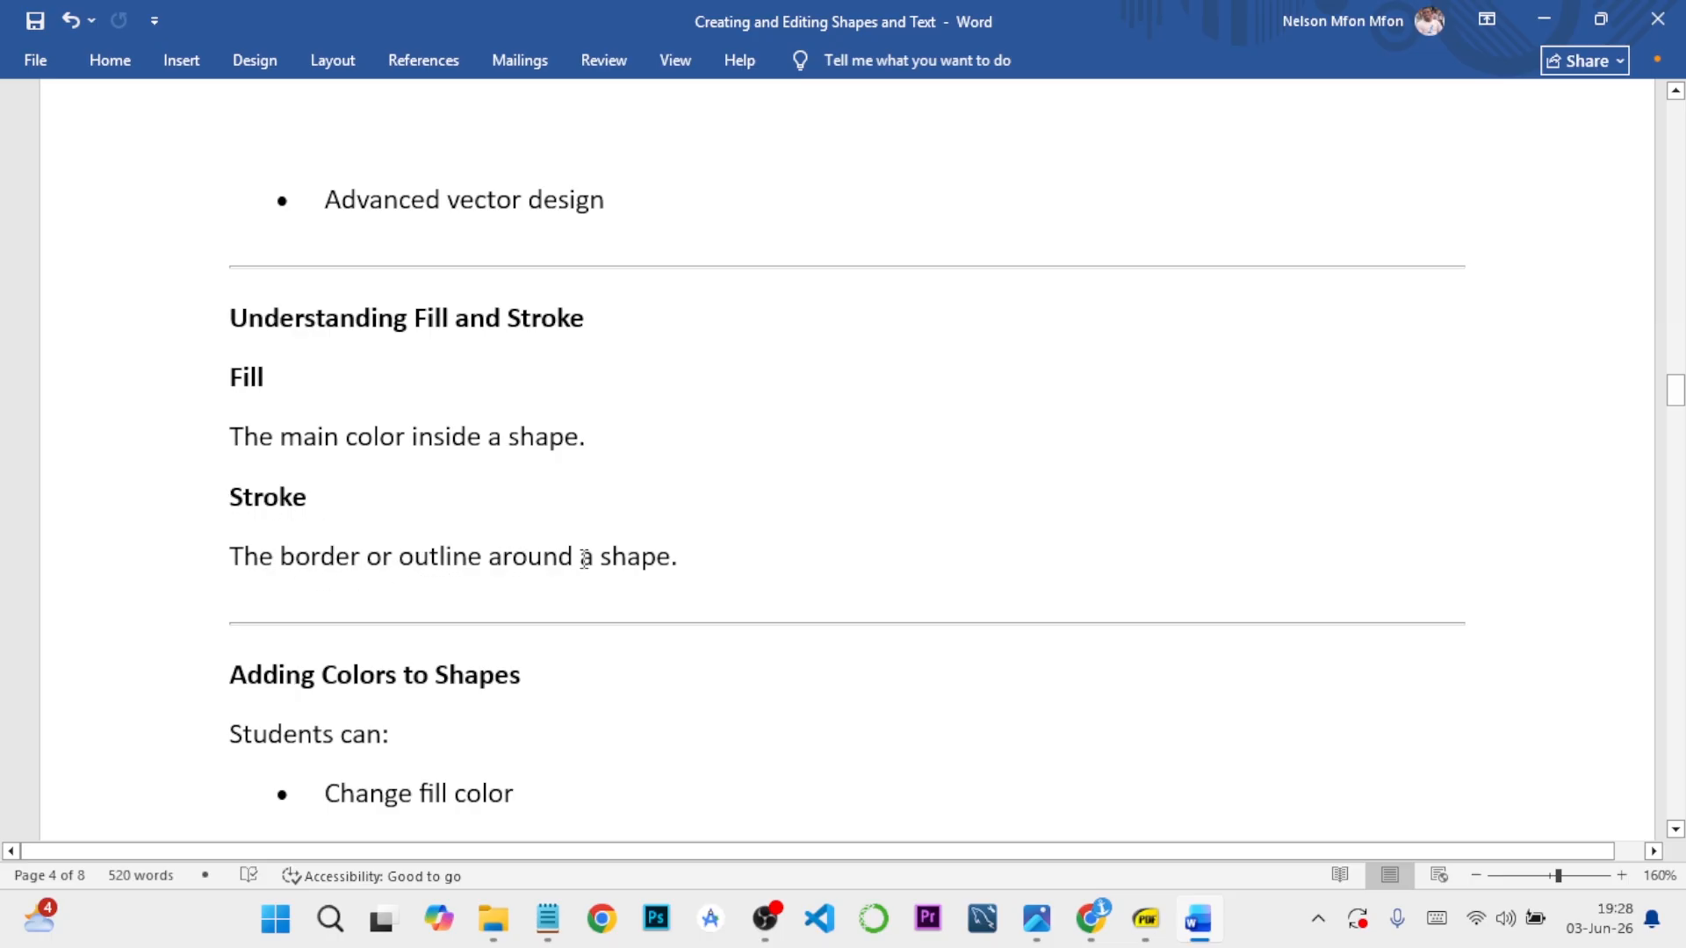
scroll(538, 579, "down", 3)
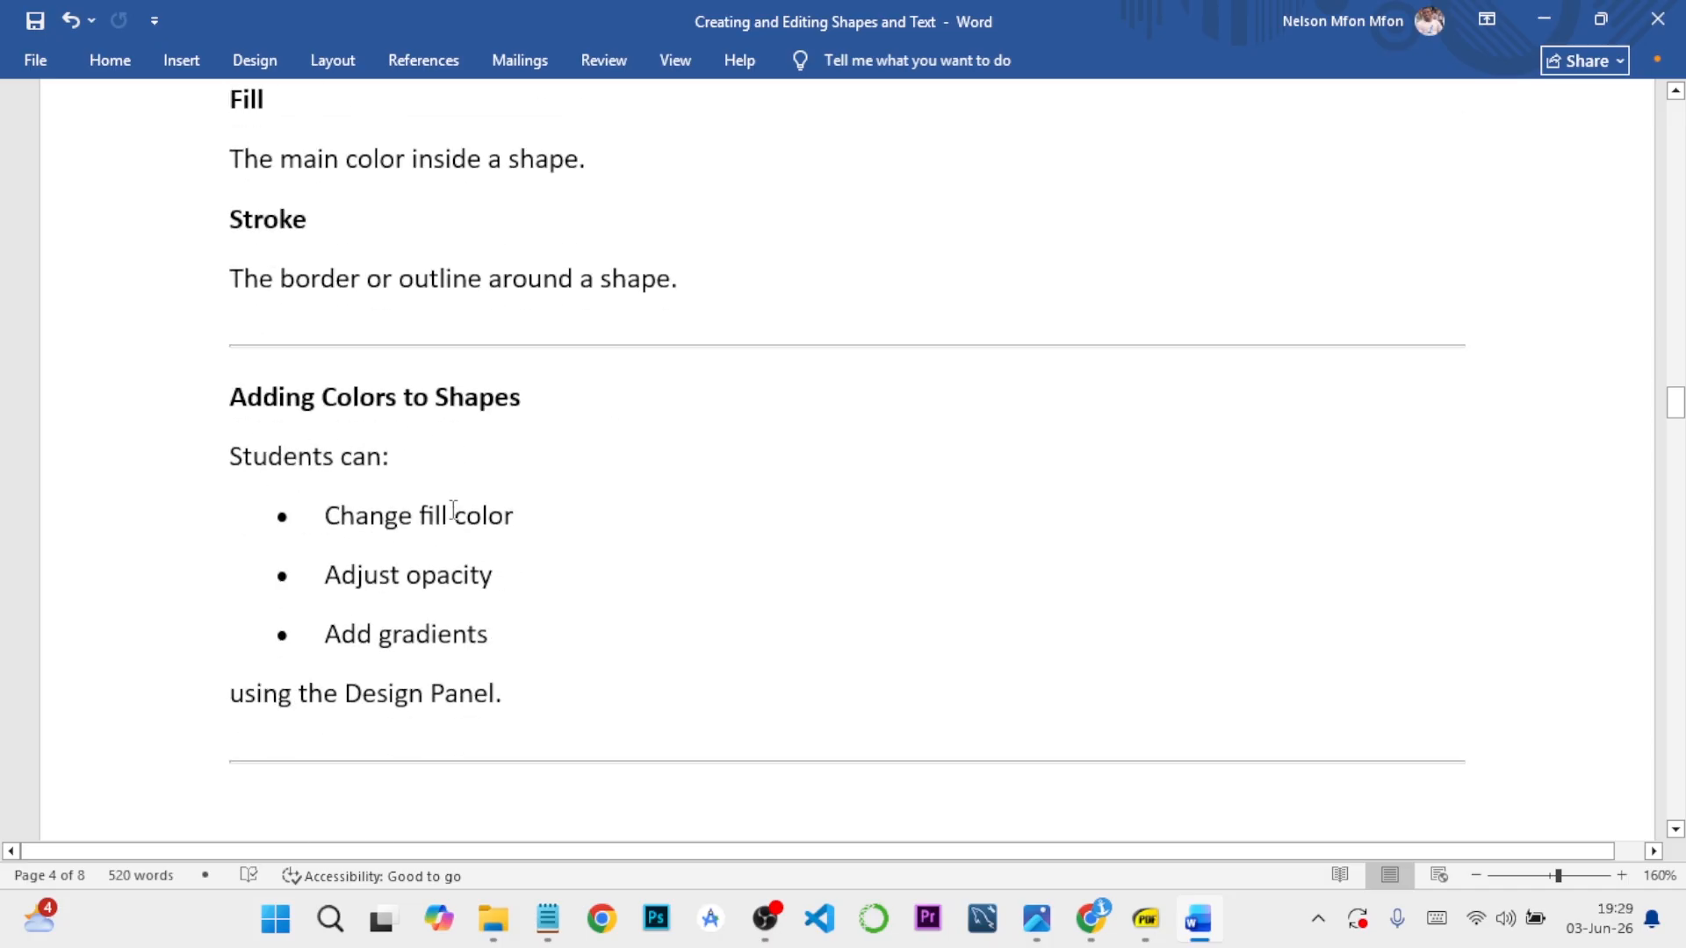
scroll(438, 547, "down", 1)
scroll(440, 546, "up", 1)
scroll(465, 561, "up", 18)
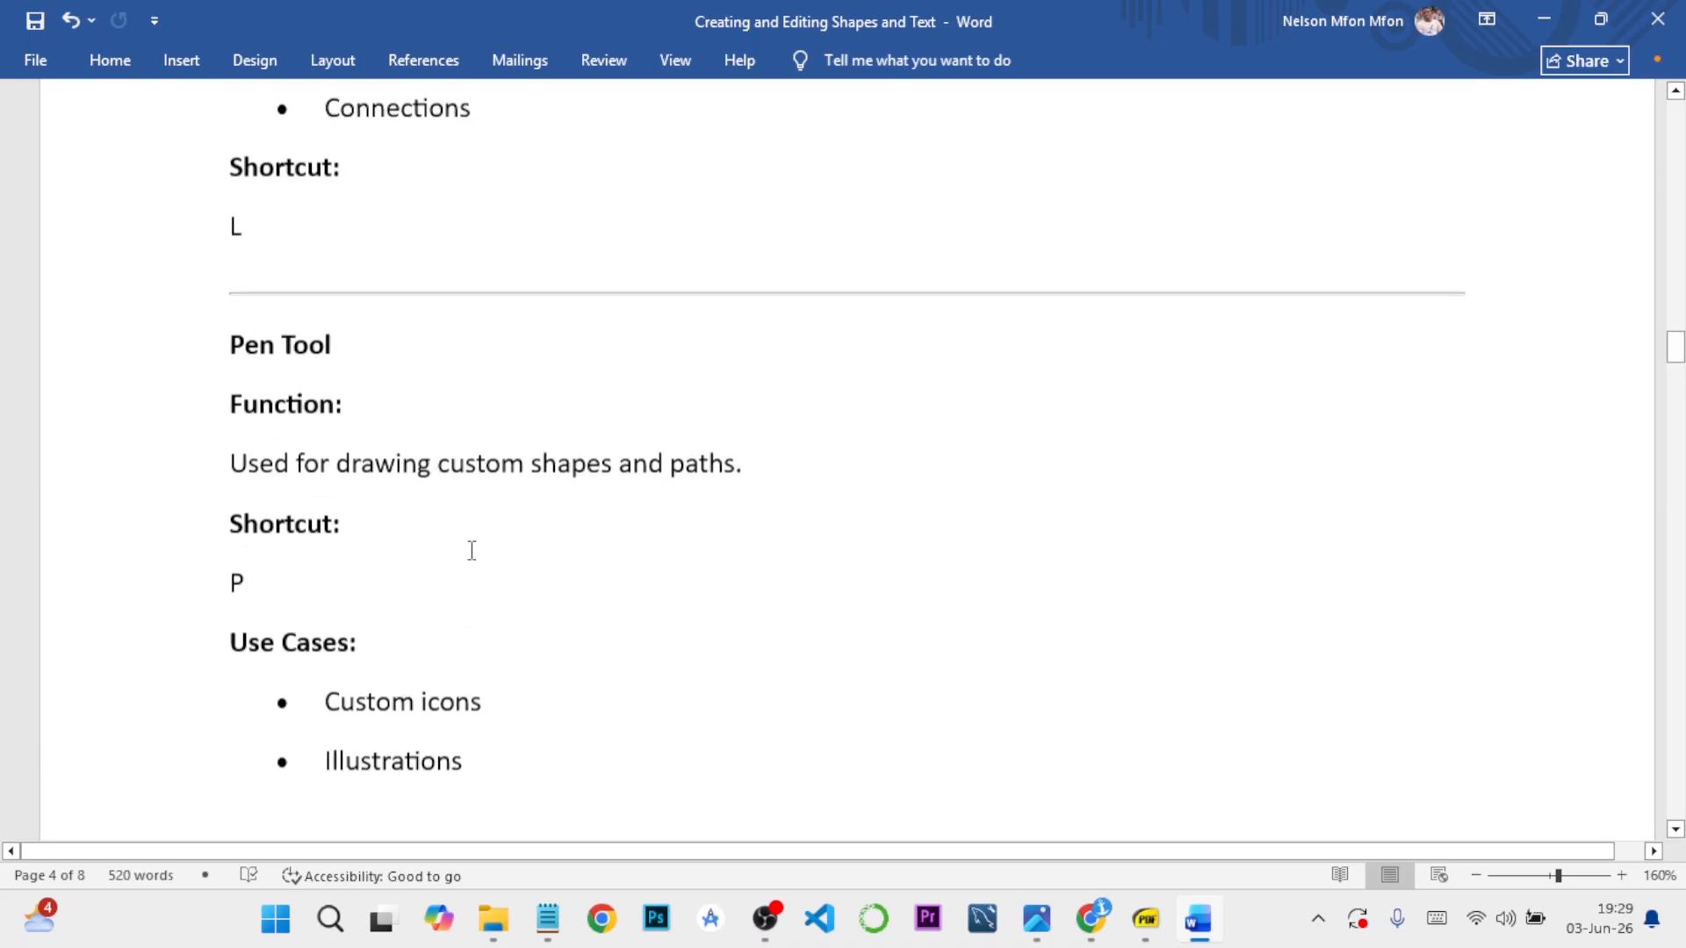
scroll(471, 551, "up", 18)
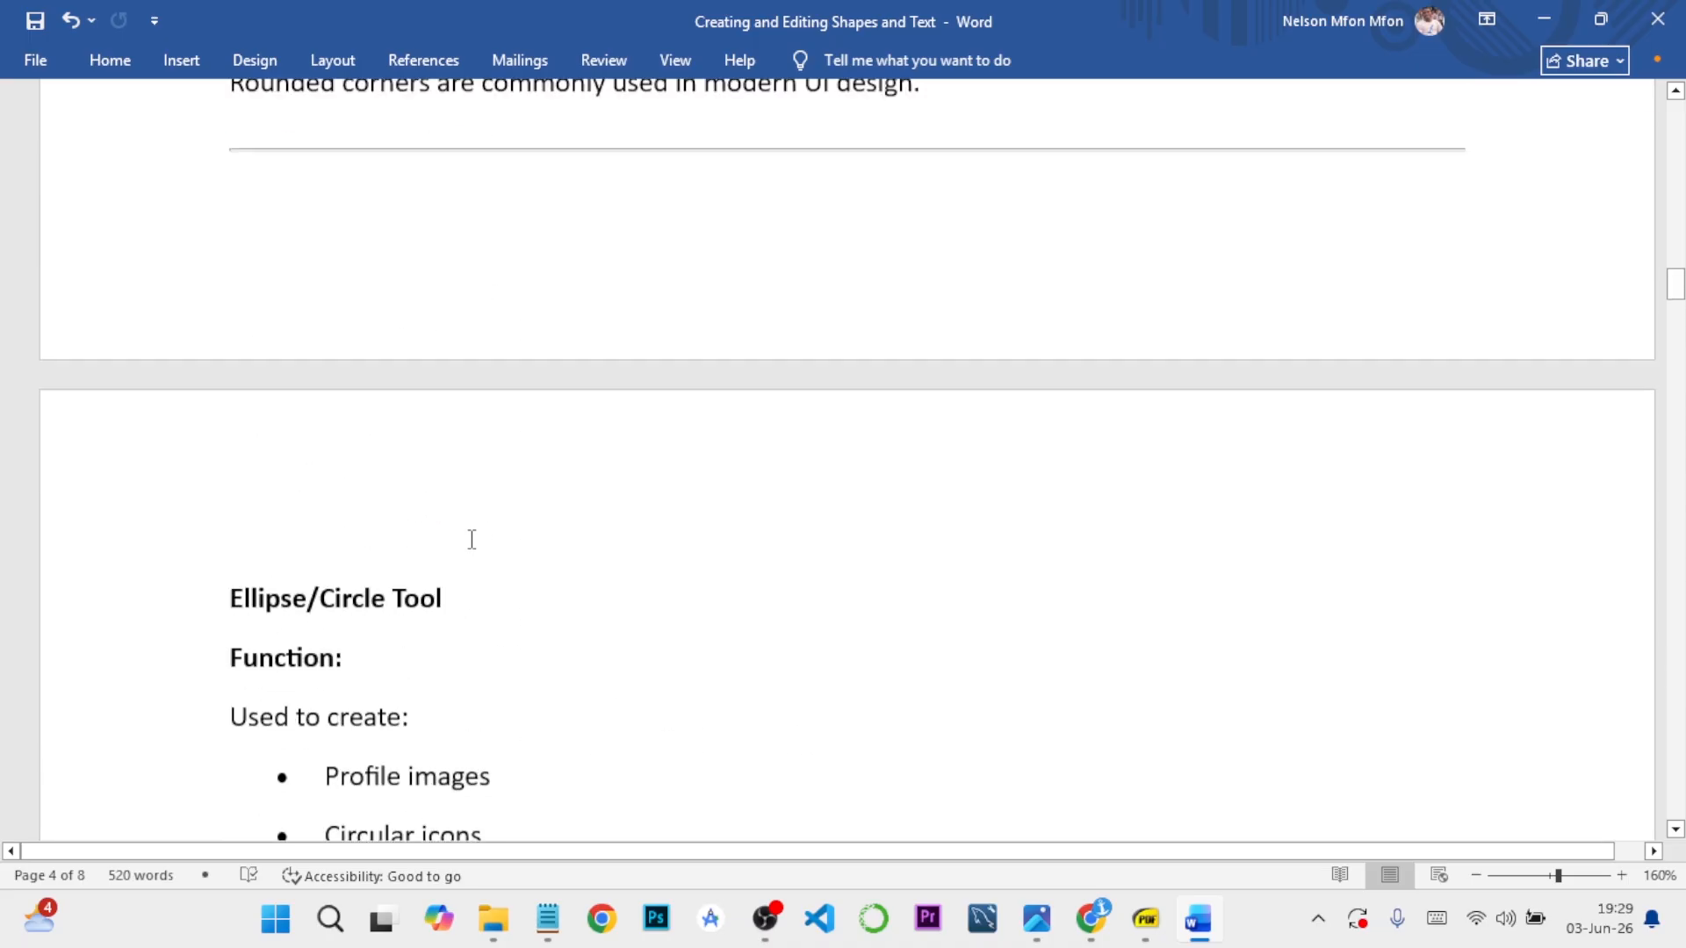
scroll(471, 544, "up", 8)
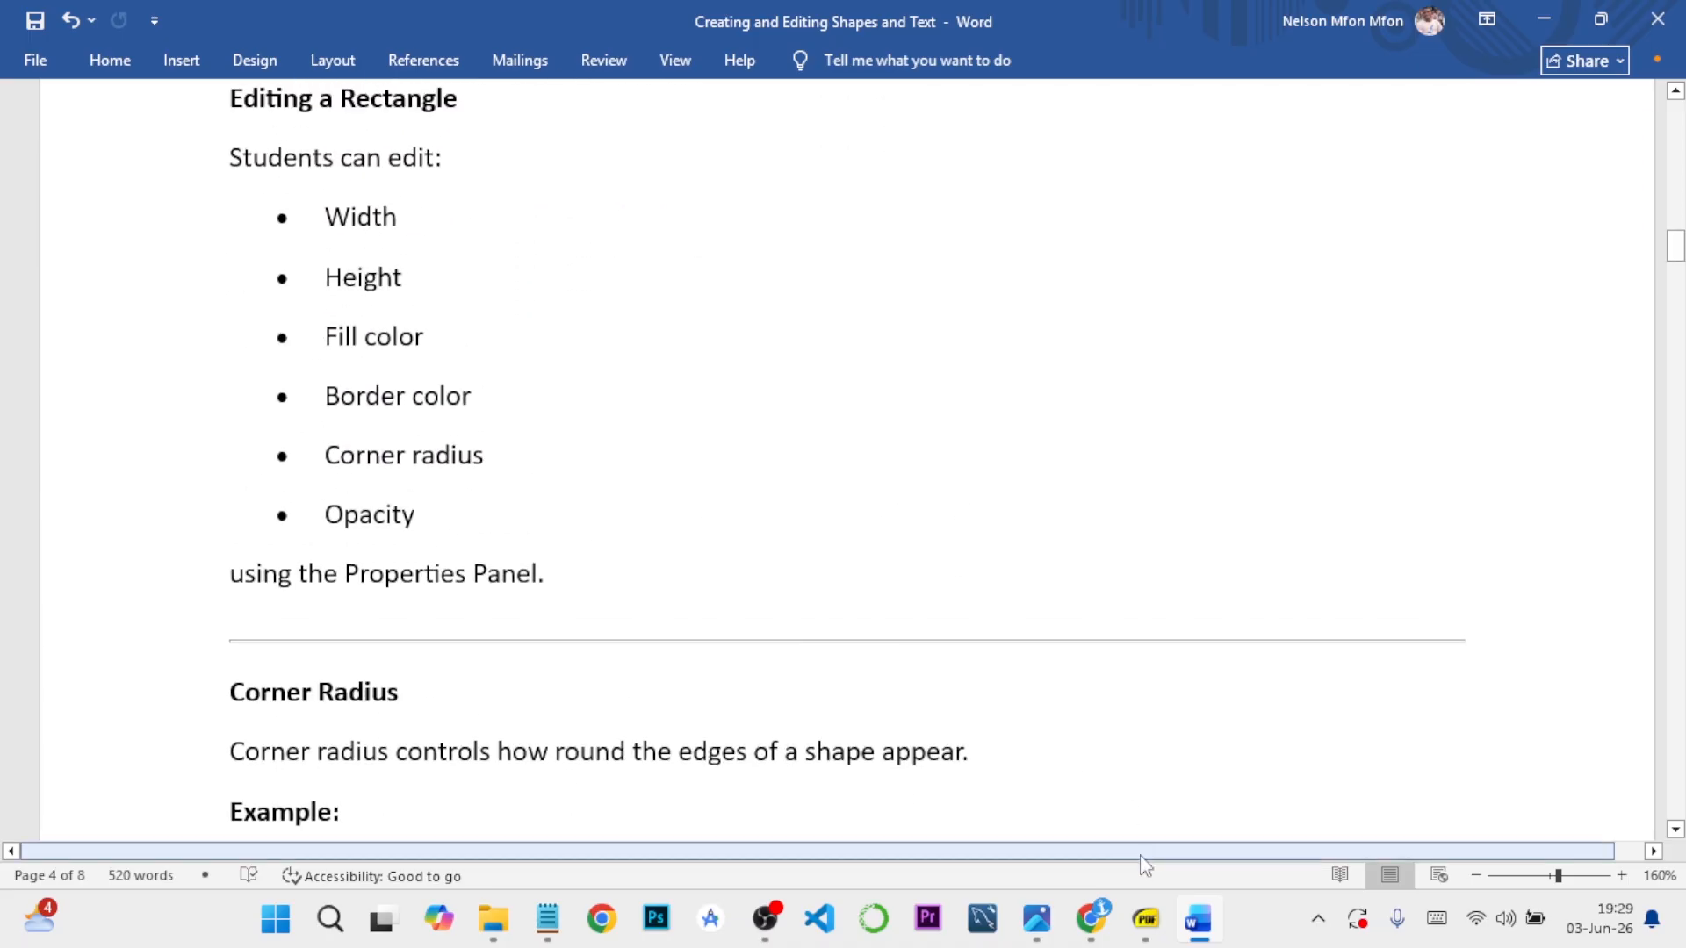
left_click(1104, 918)
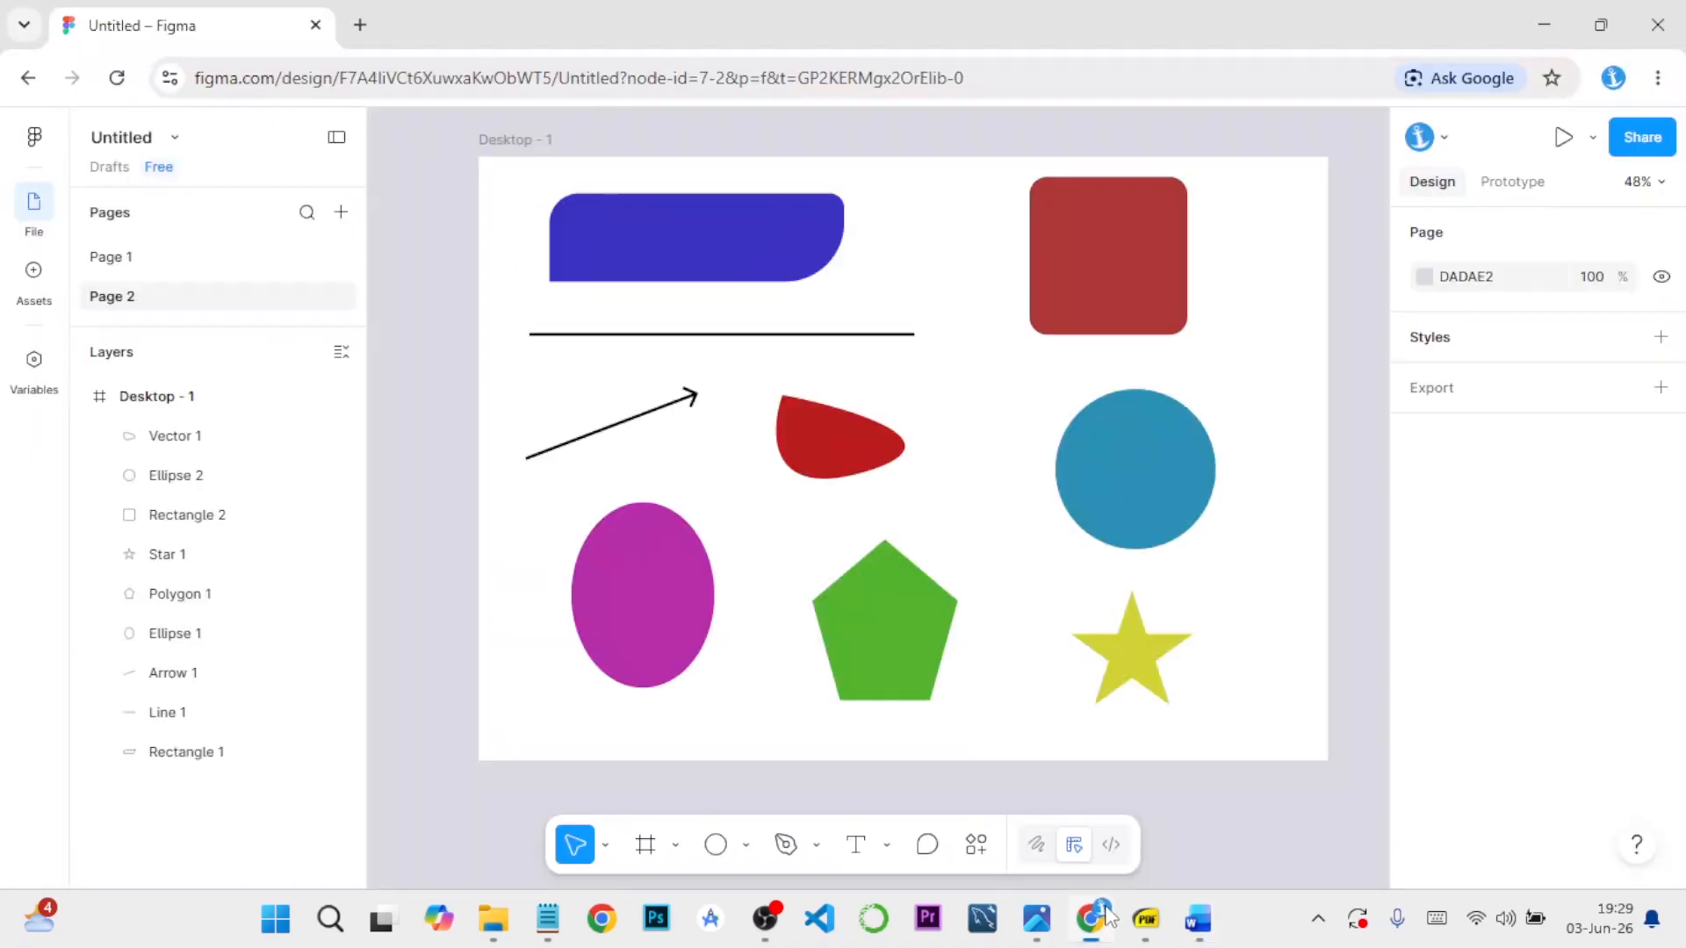
Try the purple ellipse at 50% opacity and at 30% opacity
left_click(669, 581)
scroll(1518, 554, "down", 3)
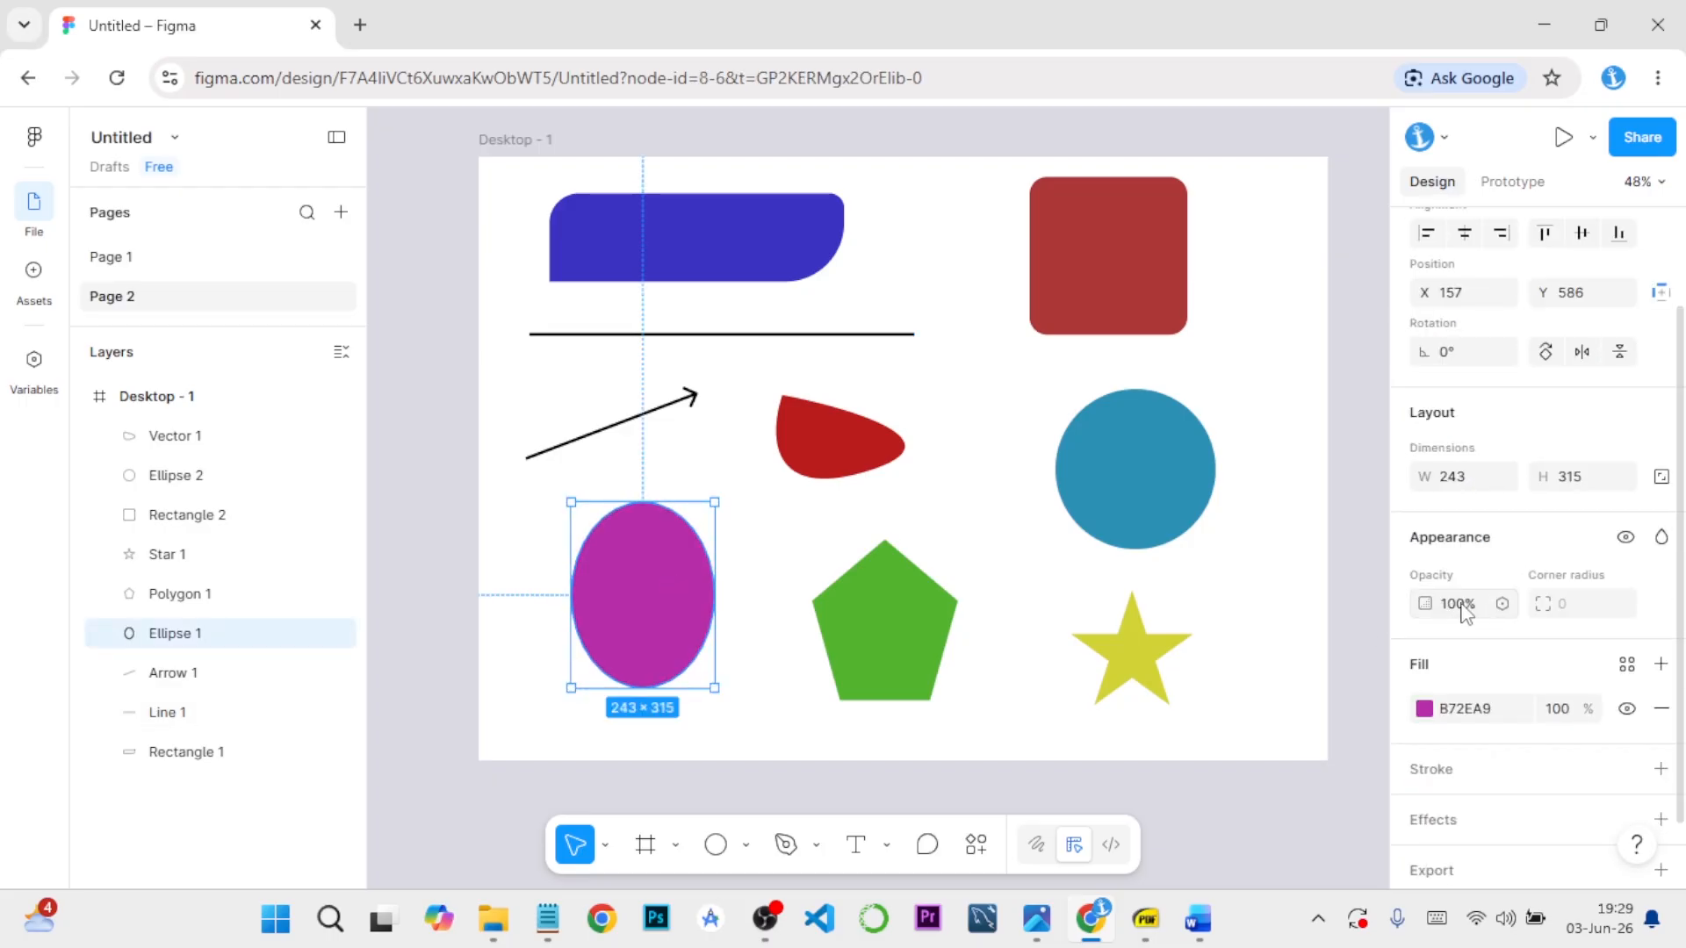
left_click(1460, 606)
type("50%")
key("Return")
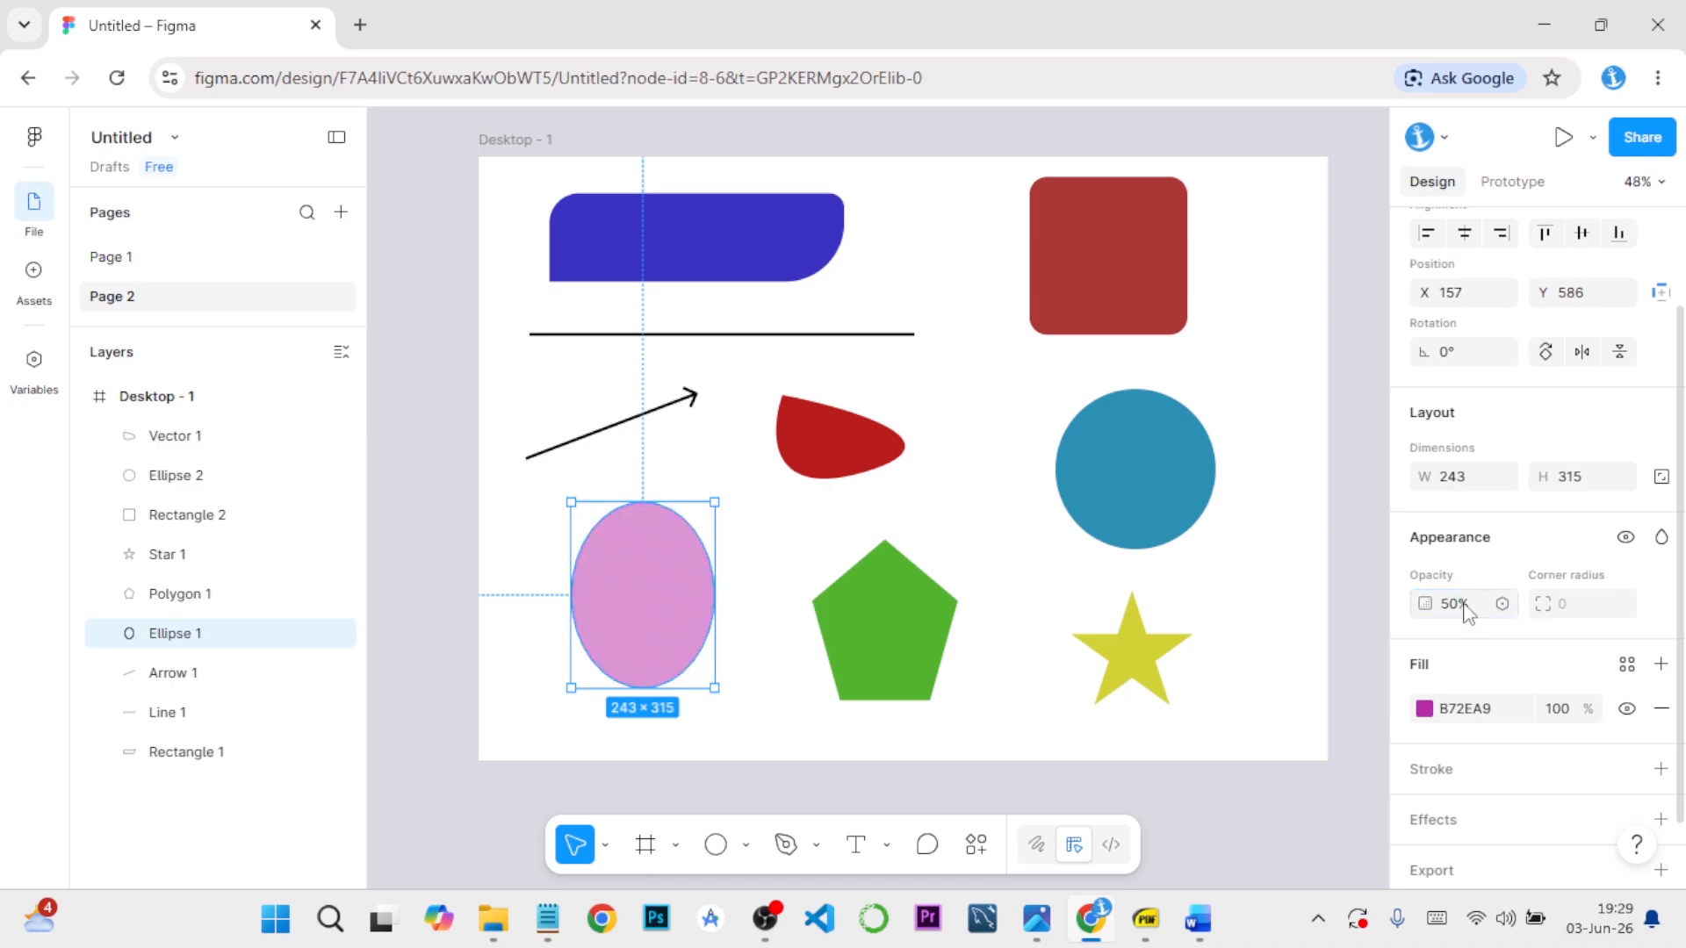
left_click(1463, 612)
type("30%")
key("Return")
Restore the purple ellipse's opacity to 100%, reduce it to 86%, and deselect the ellipse
left_click(1453, 609)
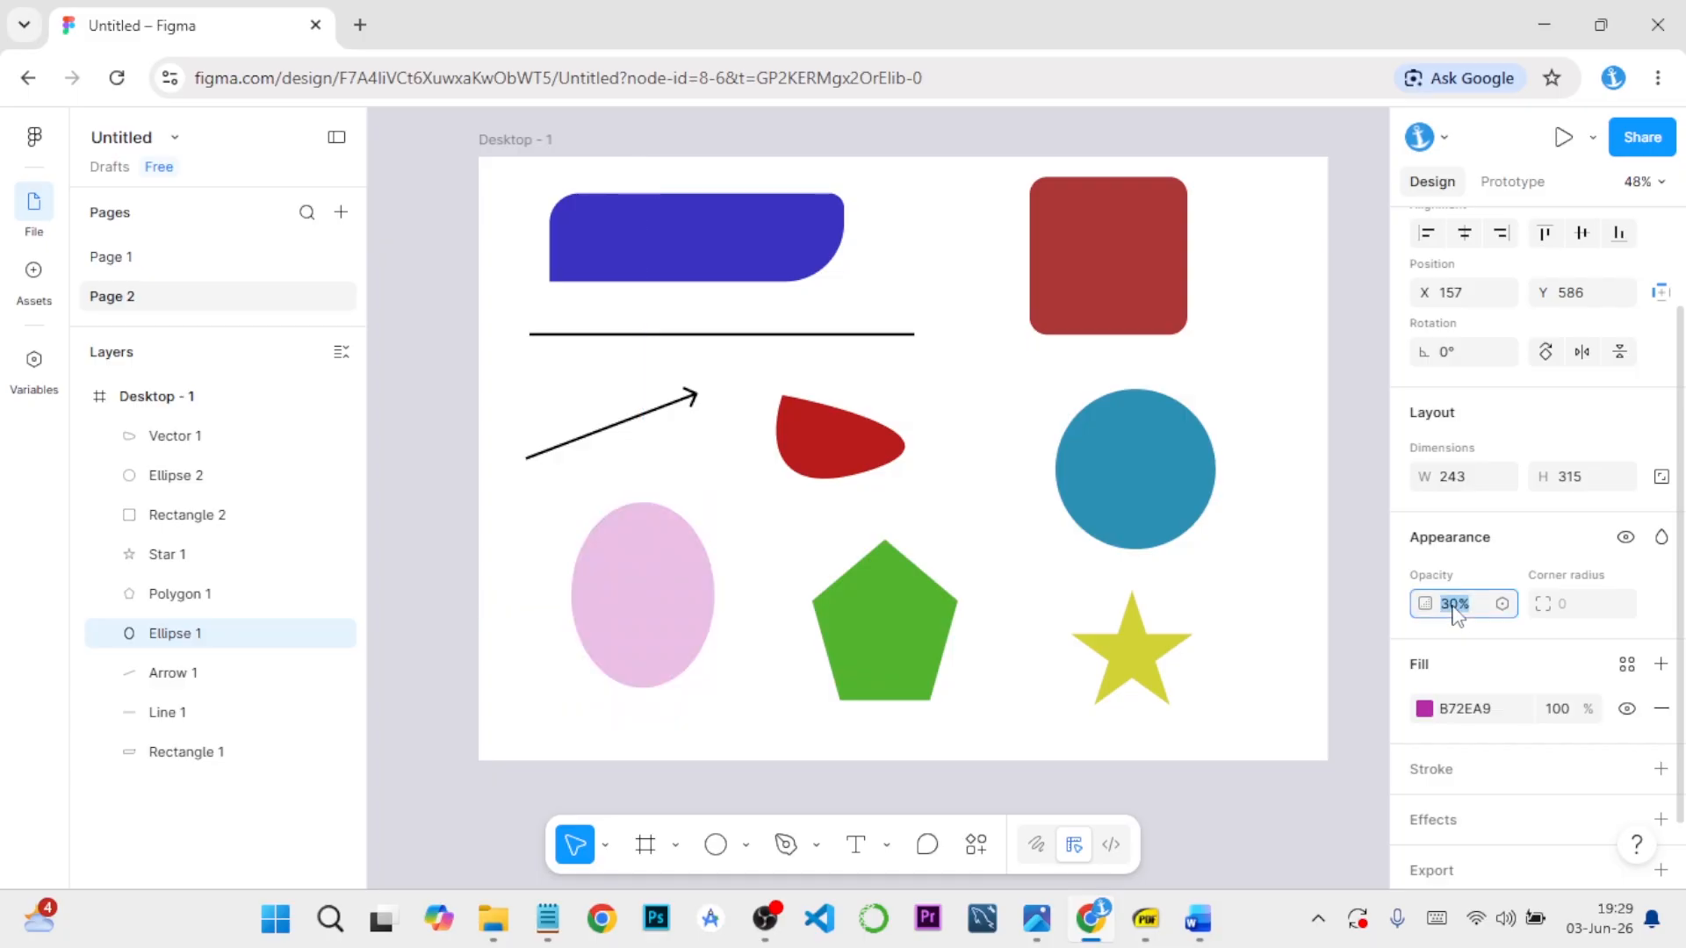
type("100")
key("Return")
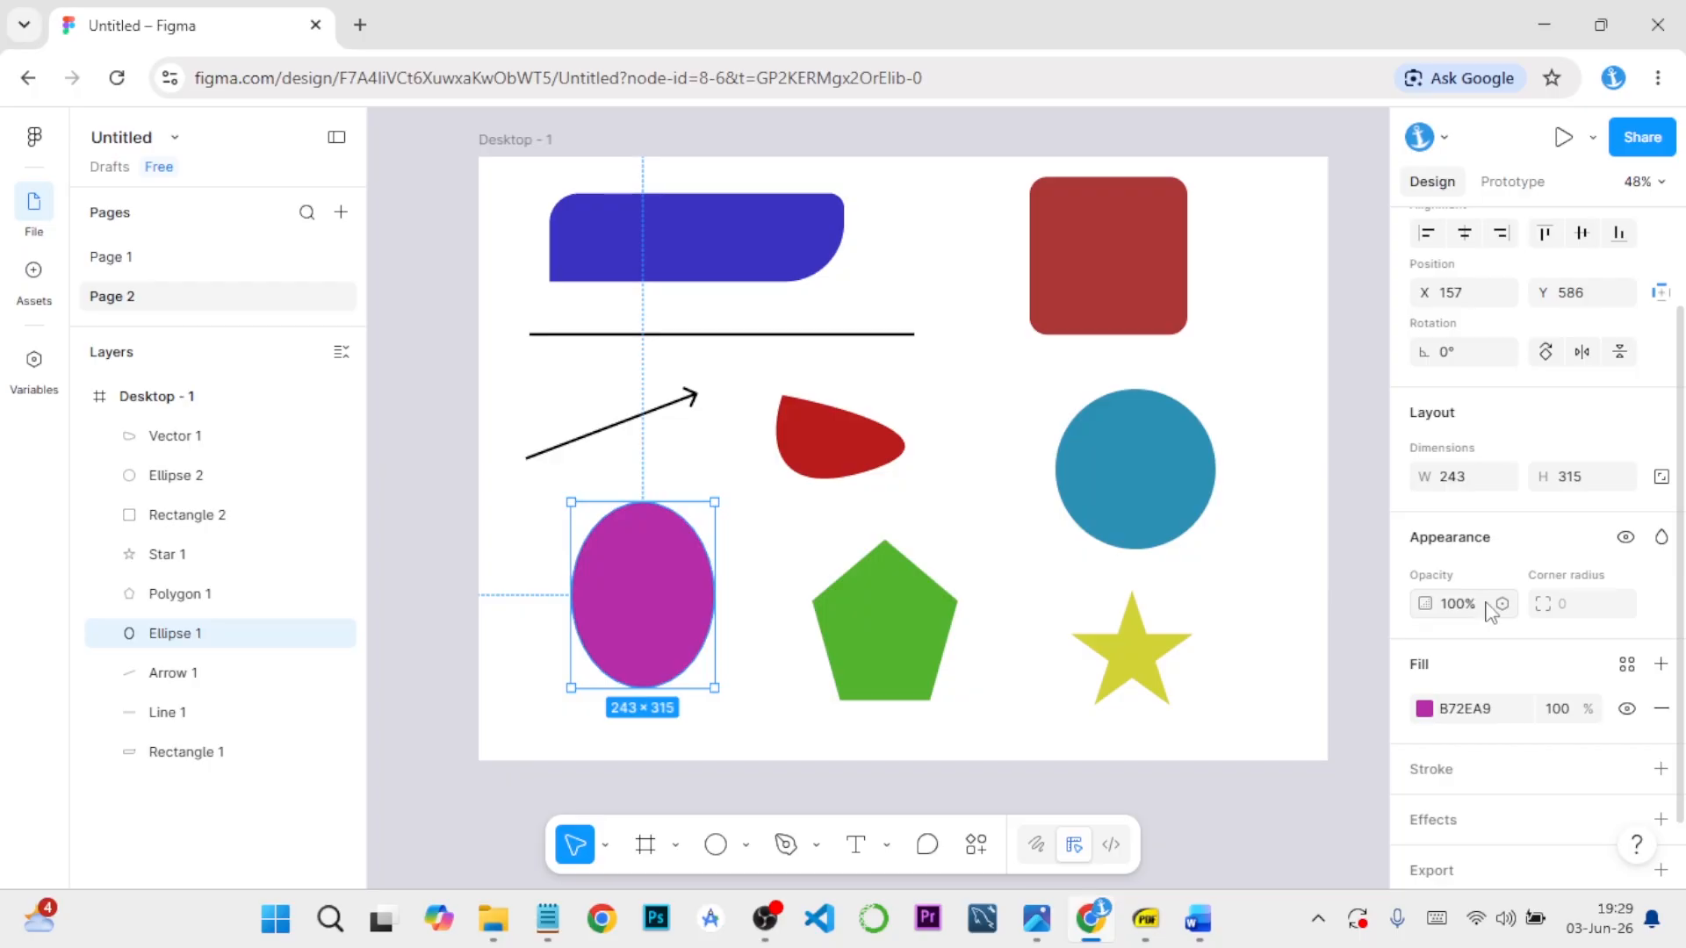
mouse_move(1432, 604)
left_mouse_down()
mouse_move(1309, 606)
mouse_move(1516, 602)
mouse_move(1392, 607)
mouse_move(1409, 603)
left_mouse_up()
left_click(1383, 604)
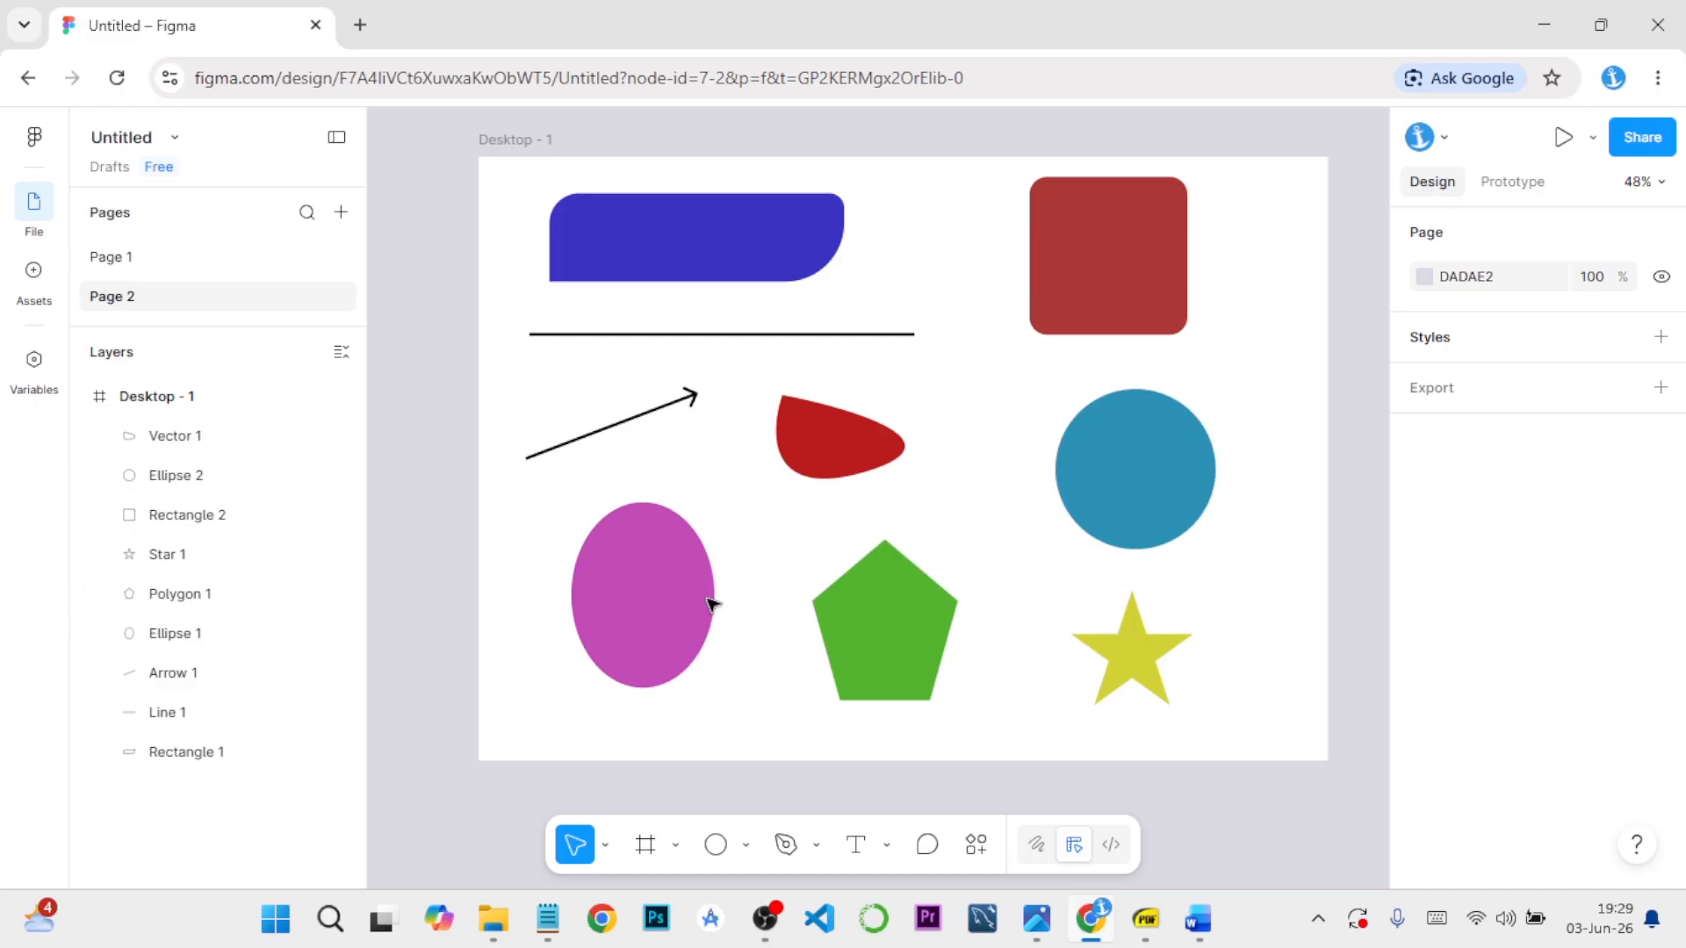
Put Ellipse 1 directly above Polygon 1 in the layer order and place the purple ellipse over the green pentagon
left_click_drag(665, 591, 715, 568)
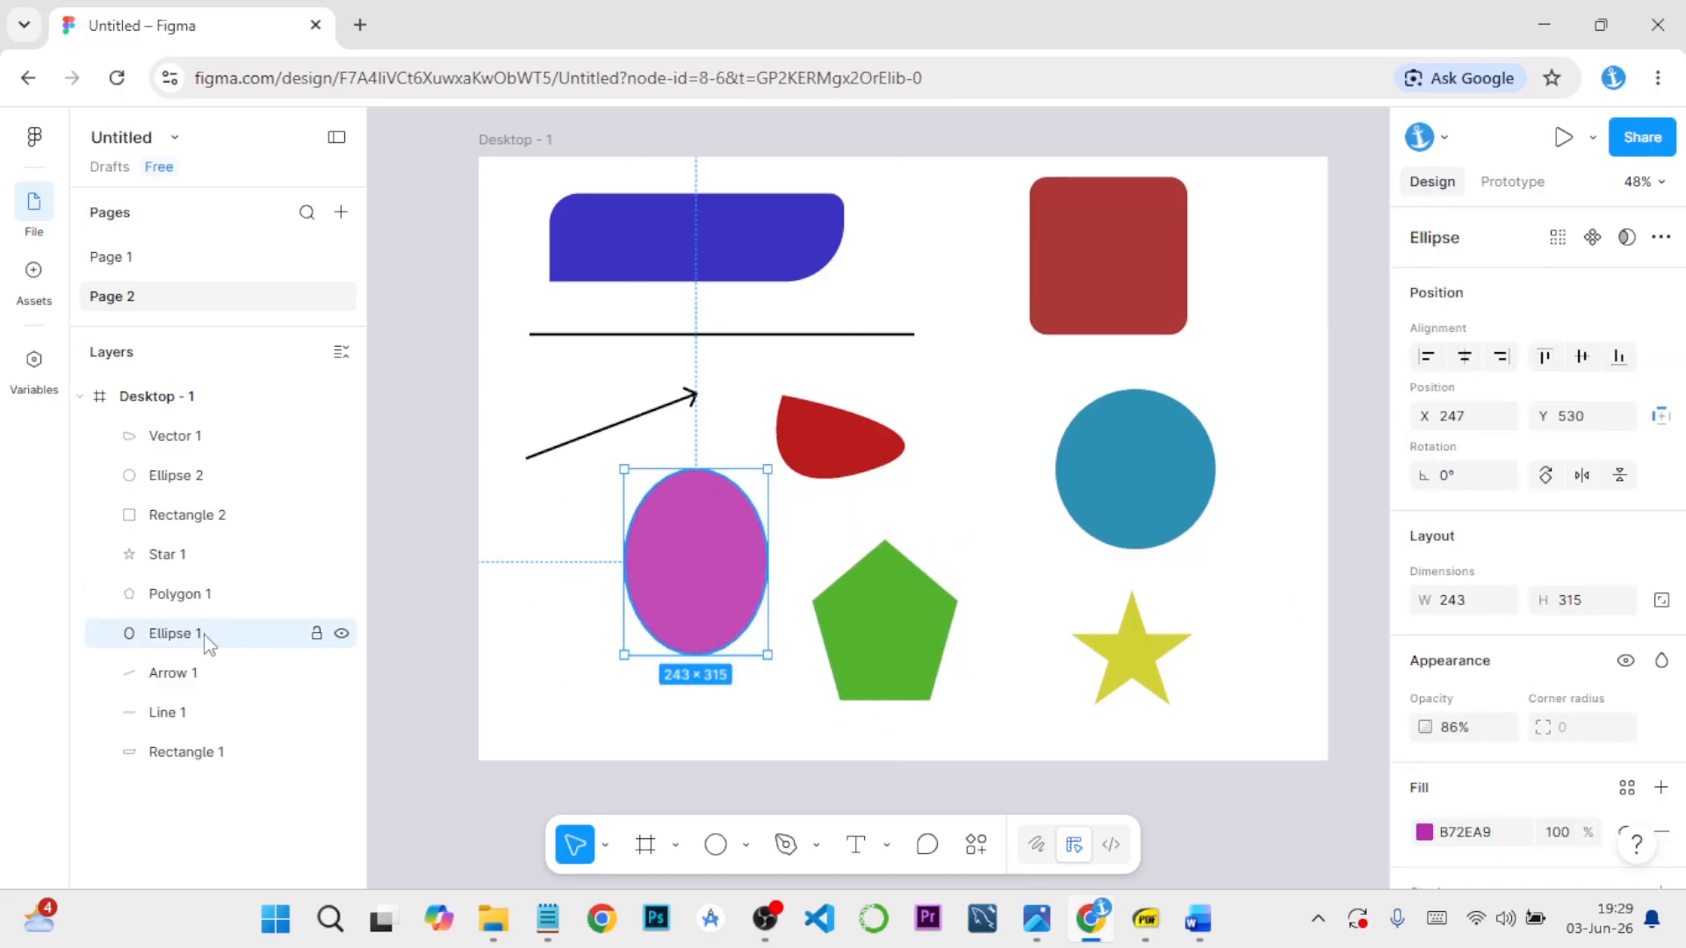
left_click_drag(205, 635, 203, 572)
left_click_drag(437, 603, 439, 602)
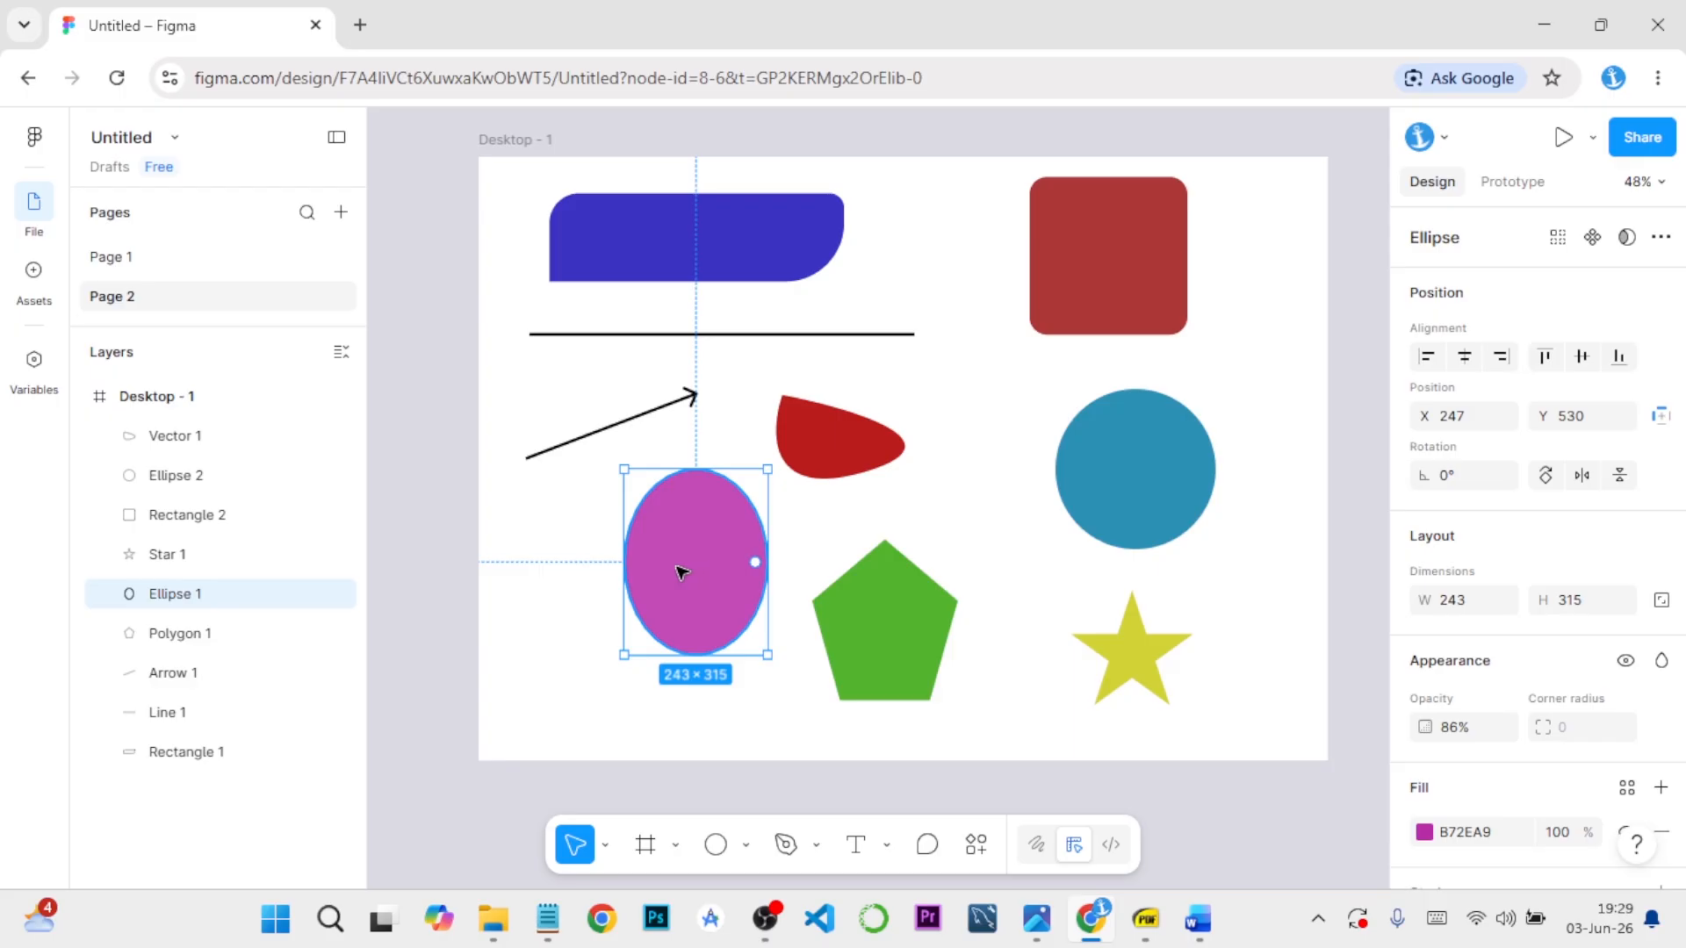
left_click_drag(682, 573, 871, 640)
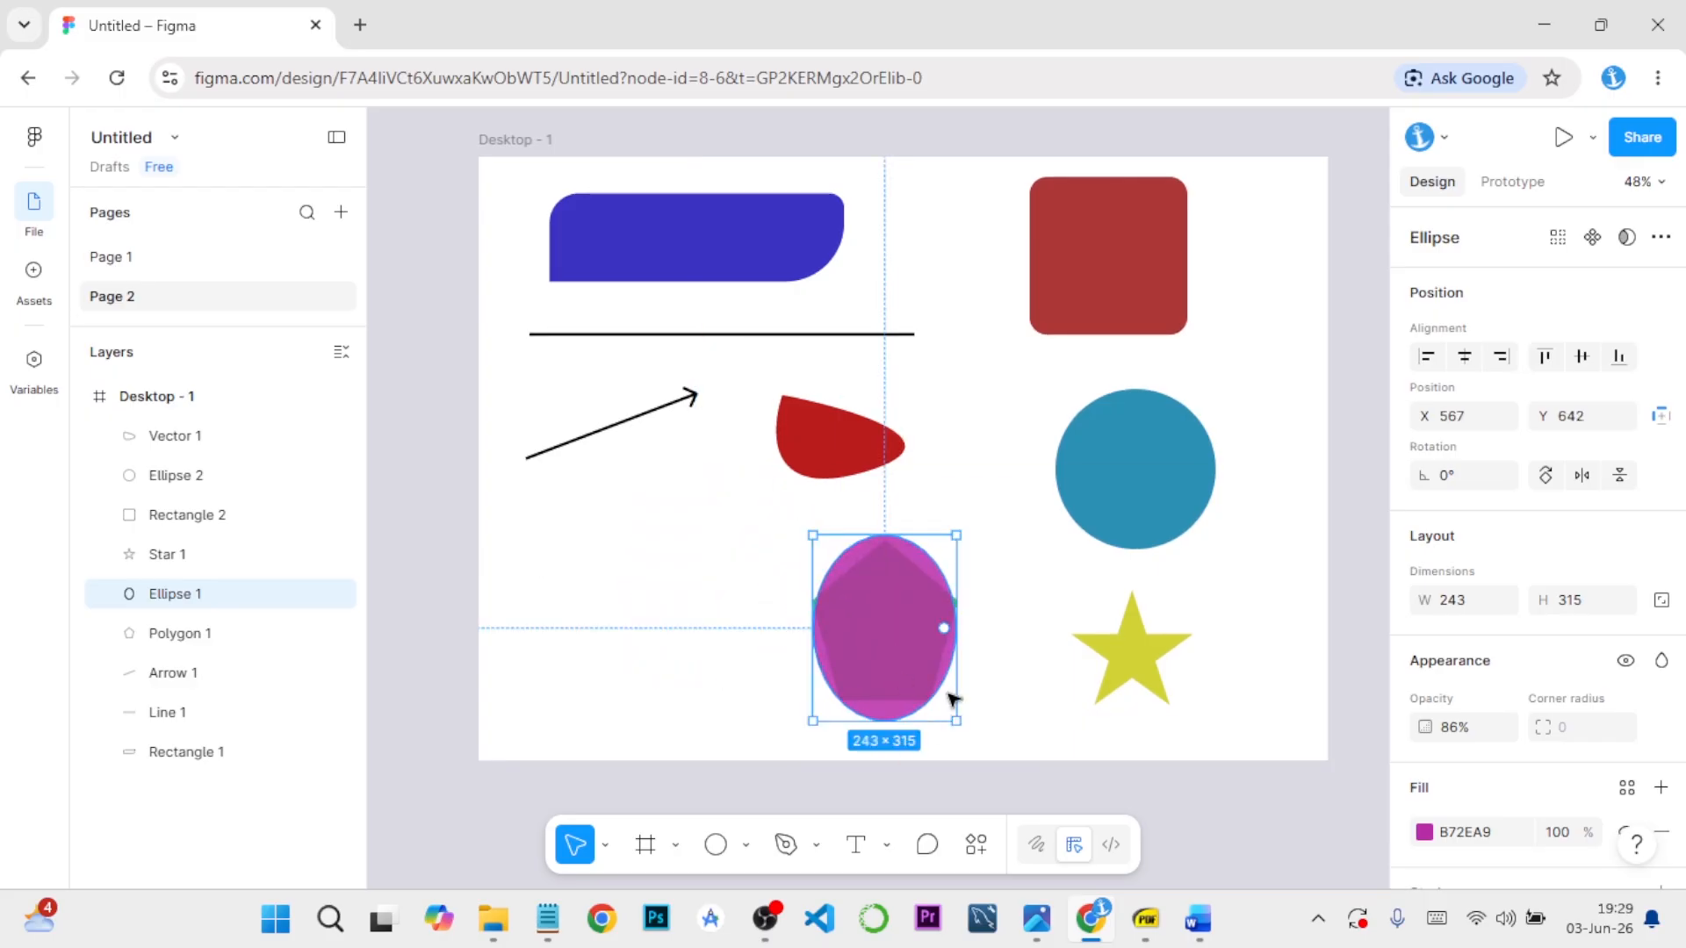
Set the opacity of the ellipse covering the pentagon to 100%
left_click(1457, 732)
type("100")
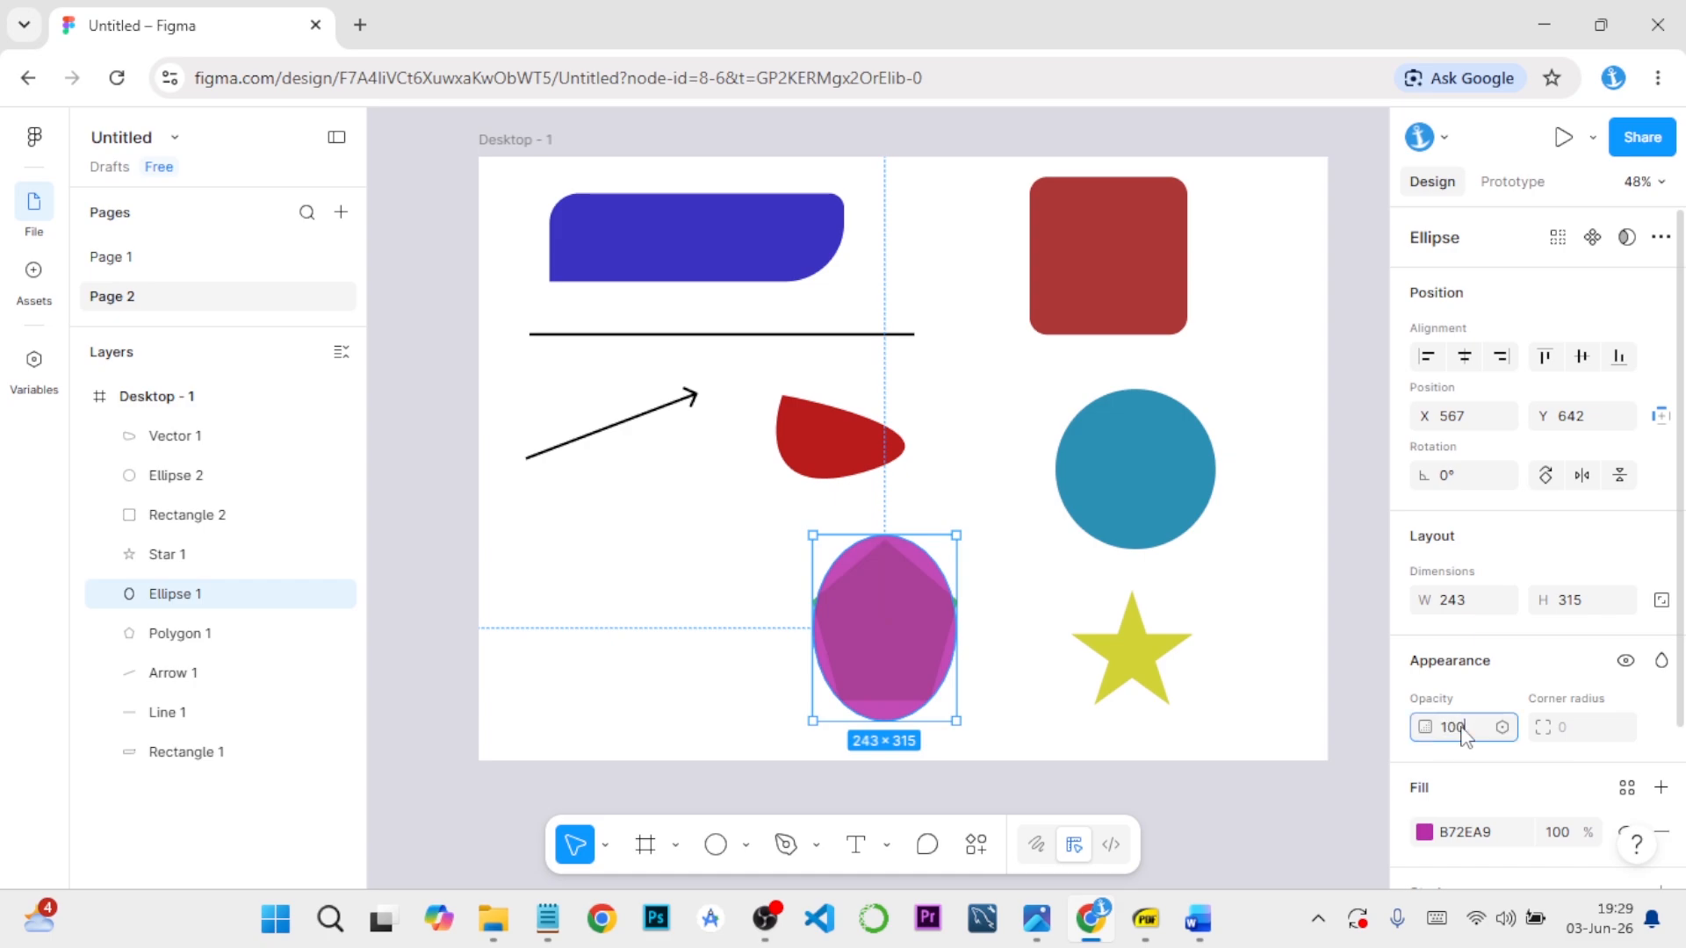
key("Return")
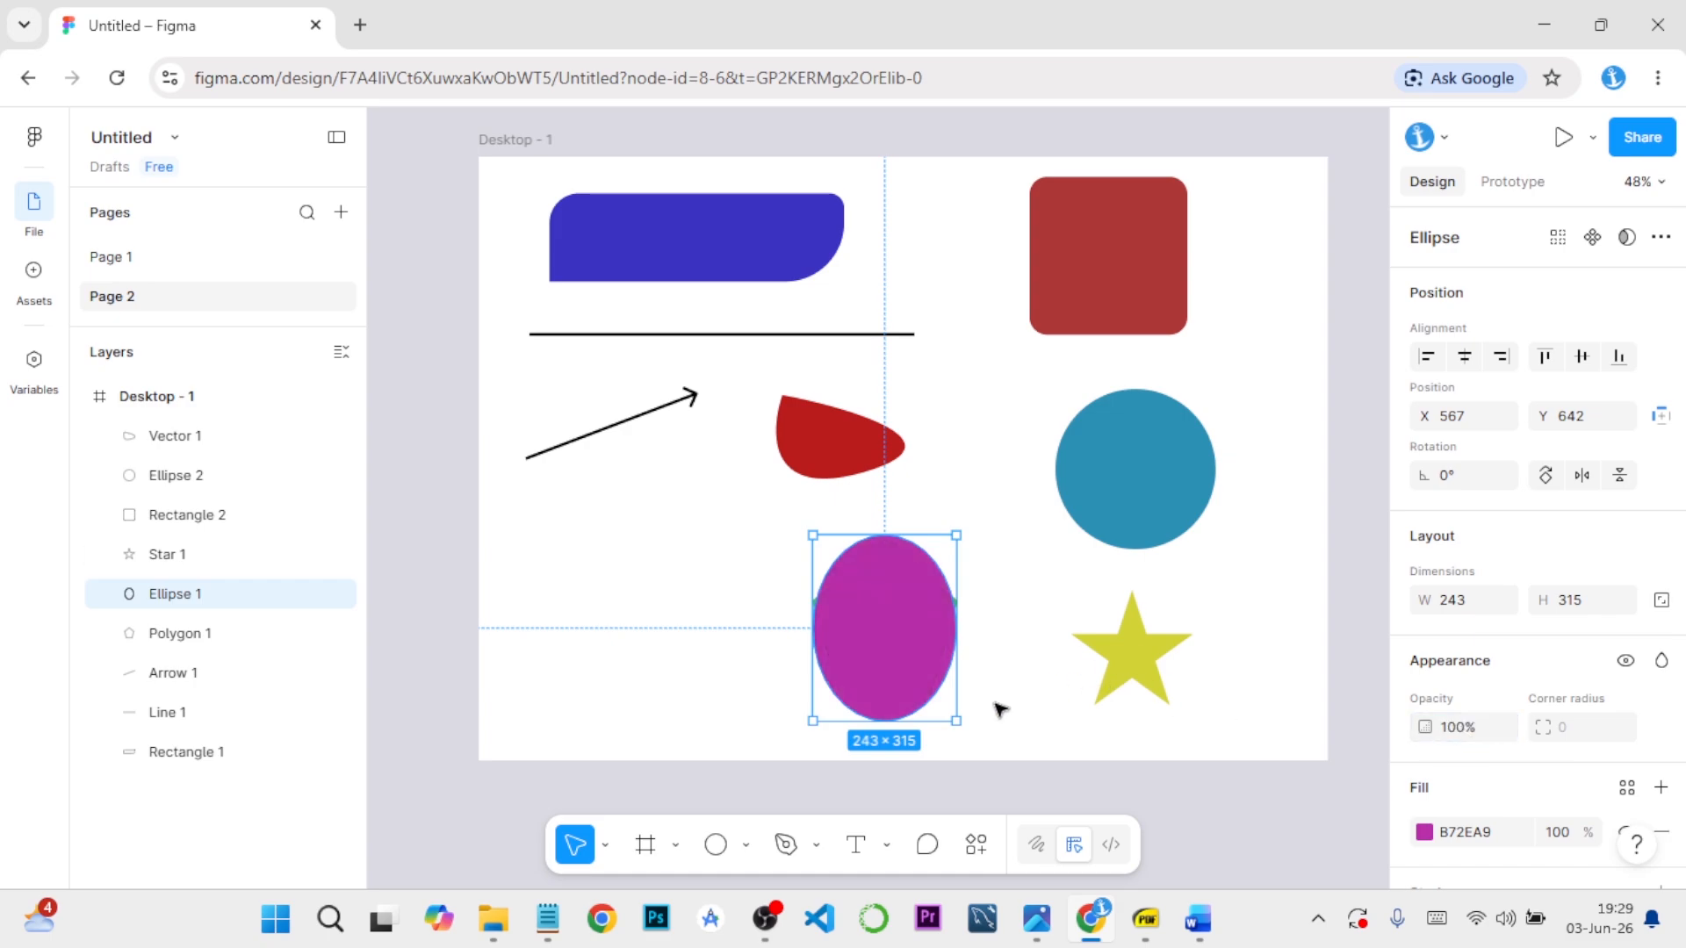
Set the ellipse's opacity to 50%, move it off the pentagon to the empty area on its left, and deselect it
left_click(1459, 730)
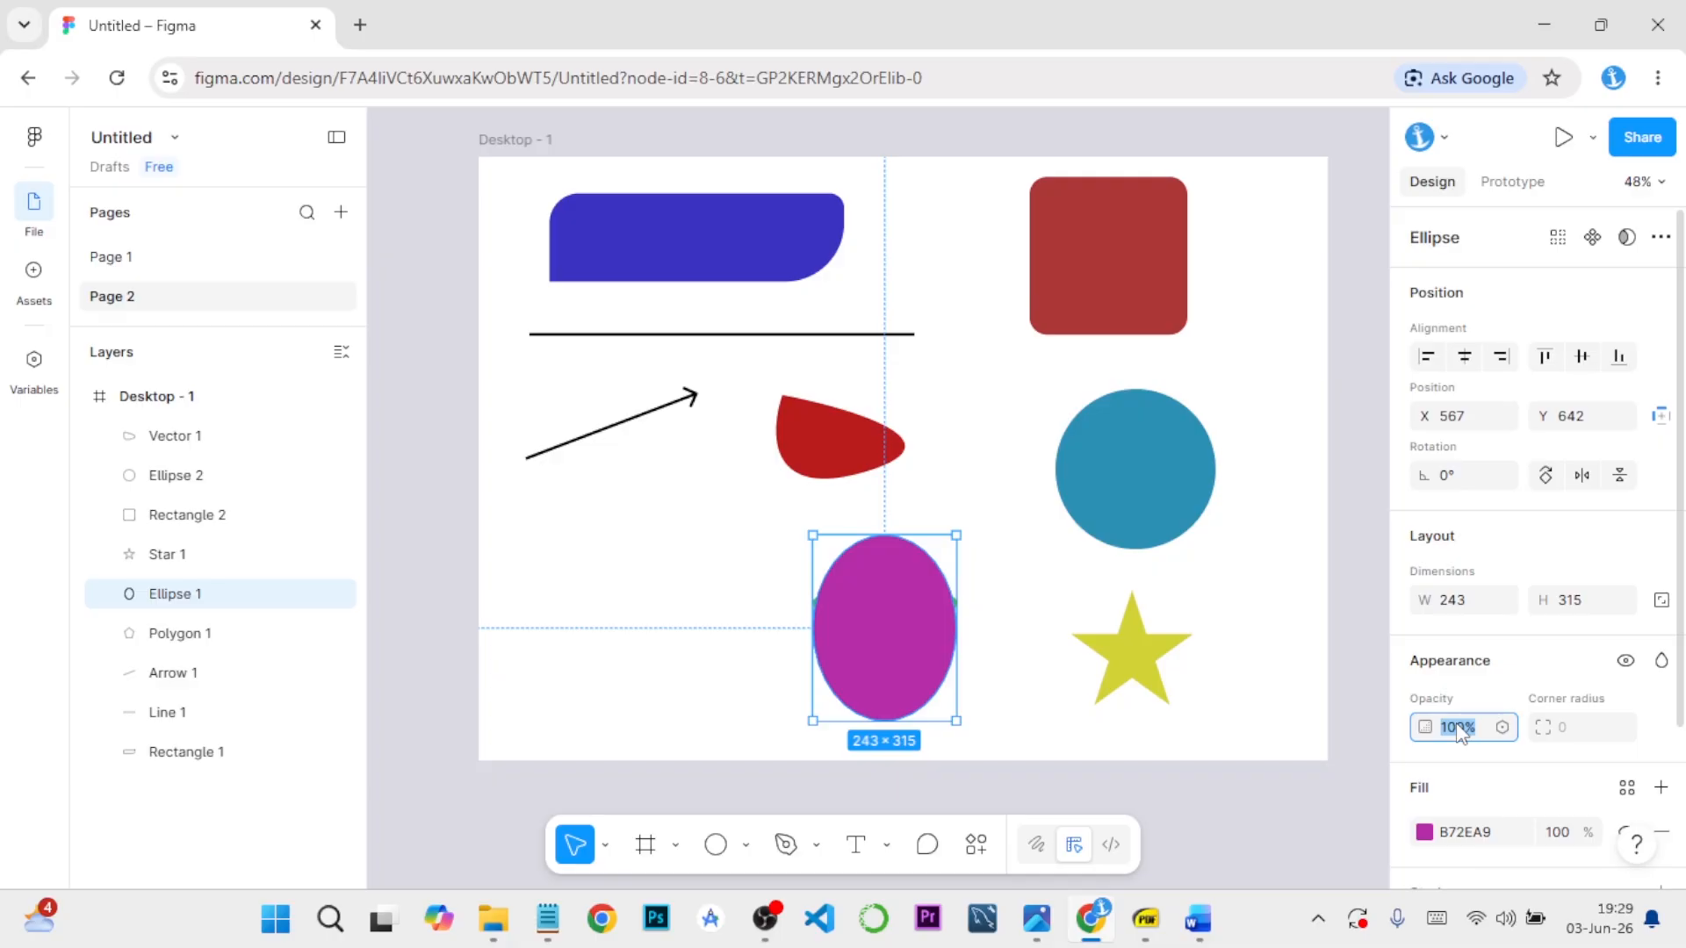
type("50")
key("Return")
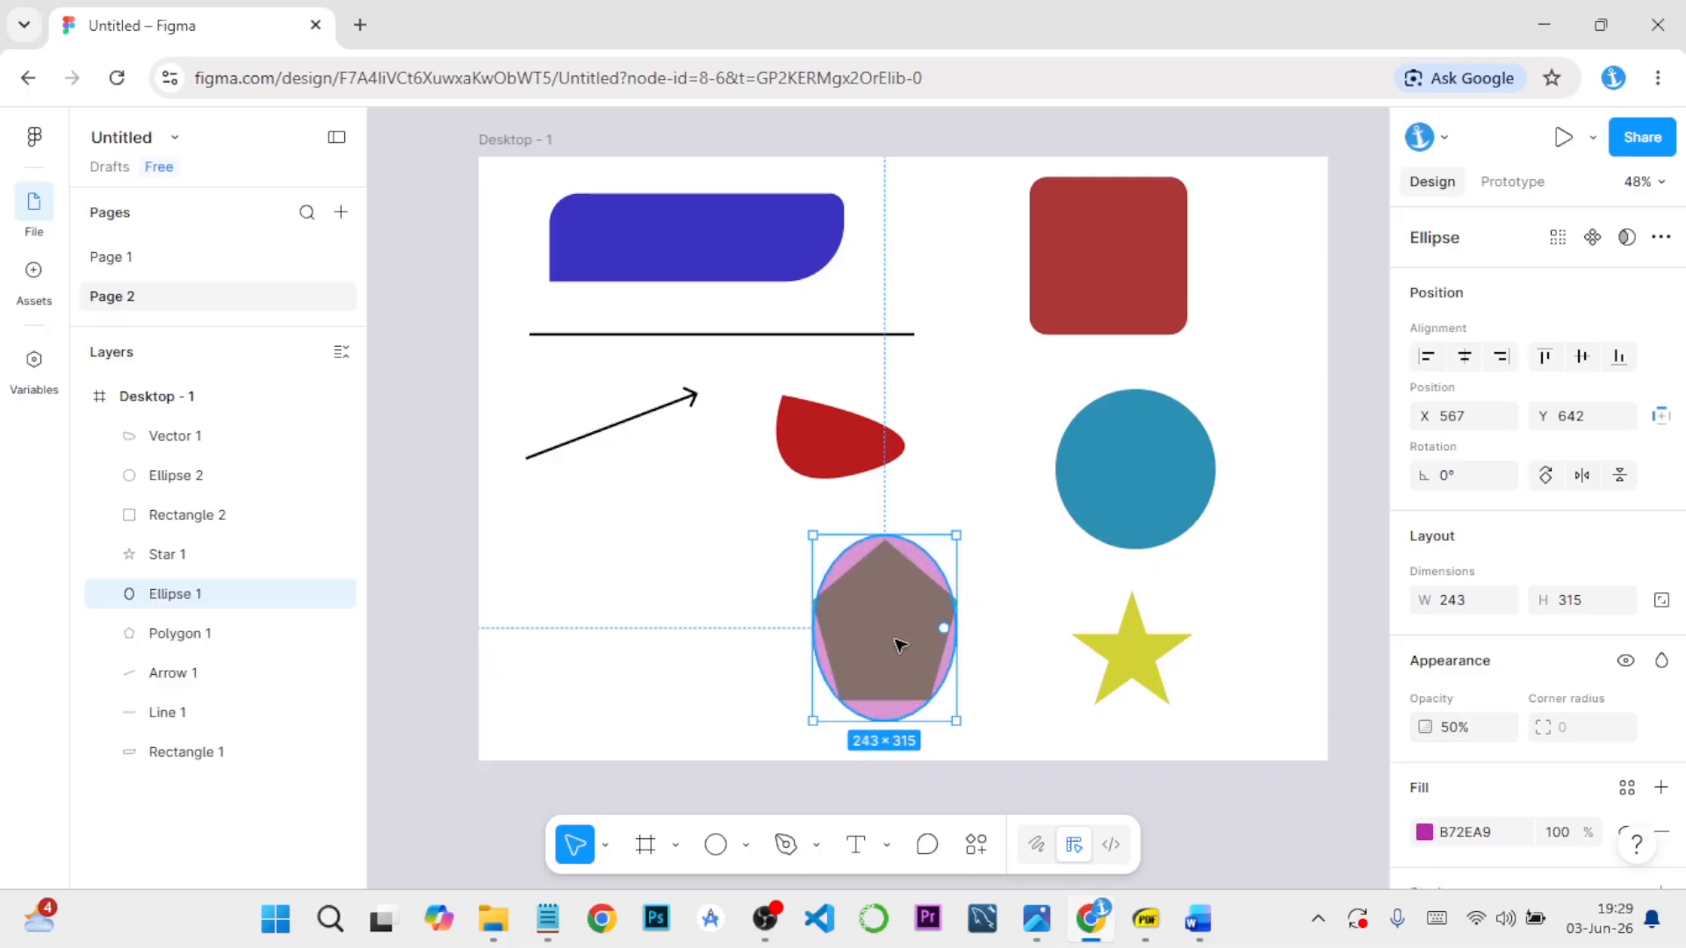
left_click_drag(846, 640, 651, 631)
left_click(773, 606)
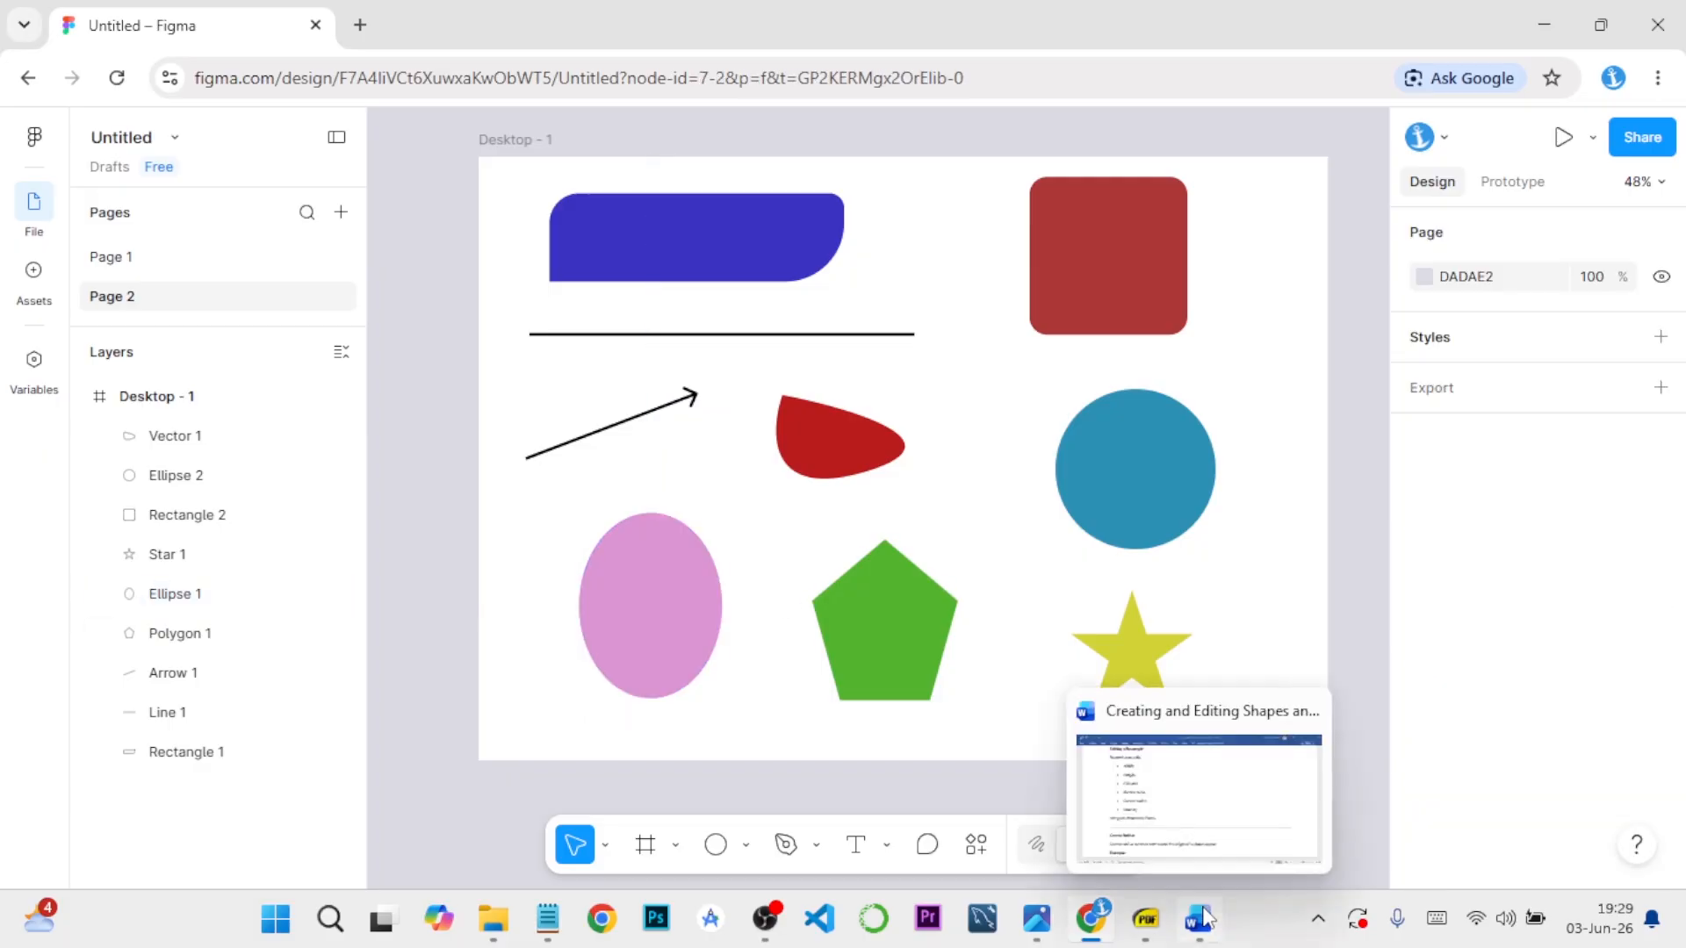
Reread the Word lesson's Adding Colors to Shapes and Understanding Fill and Stroke sections, and return to Figma
left_click(1199, 919)
scroll(530, 614, "down", 10)
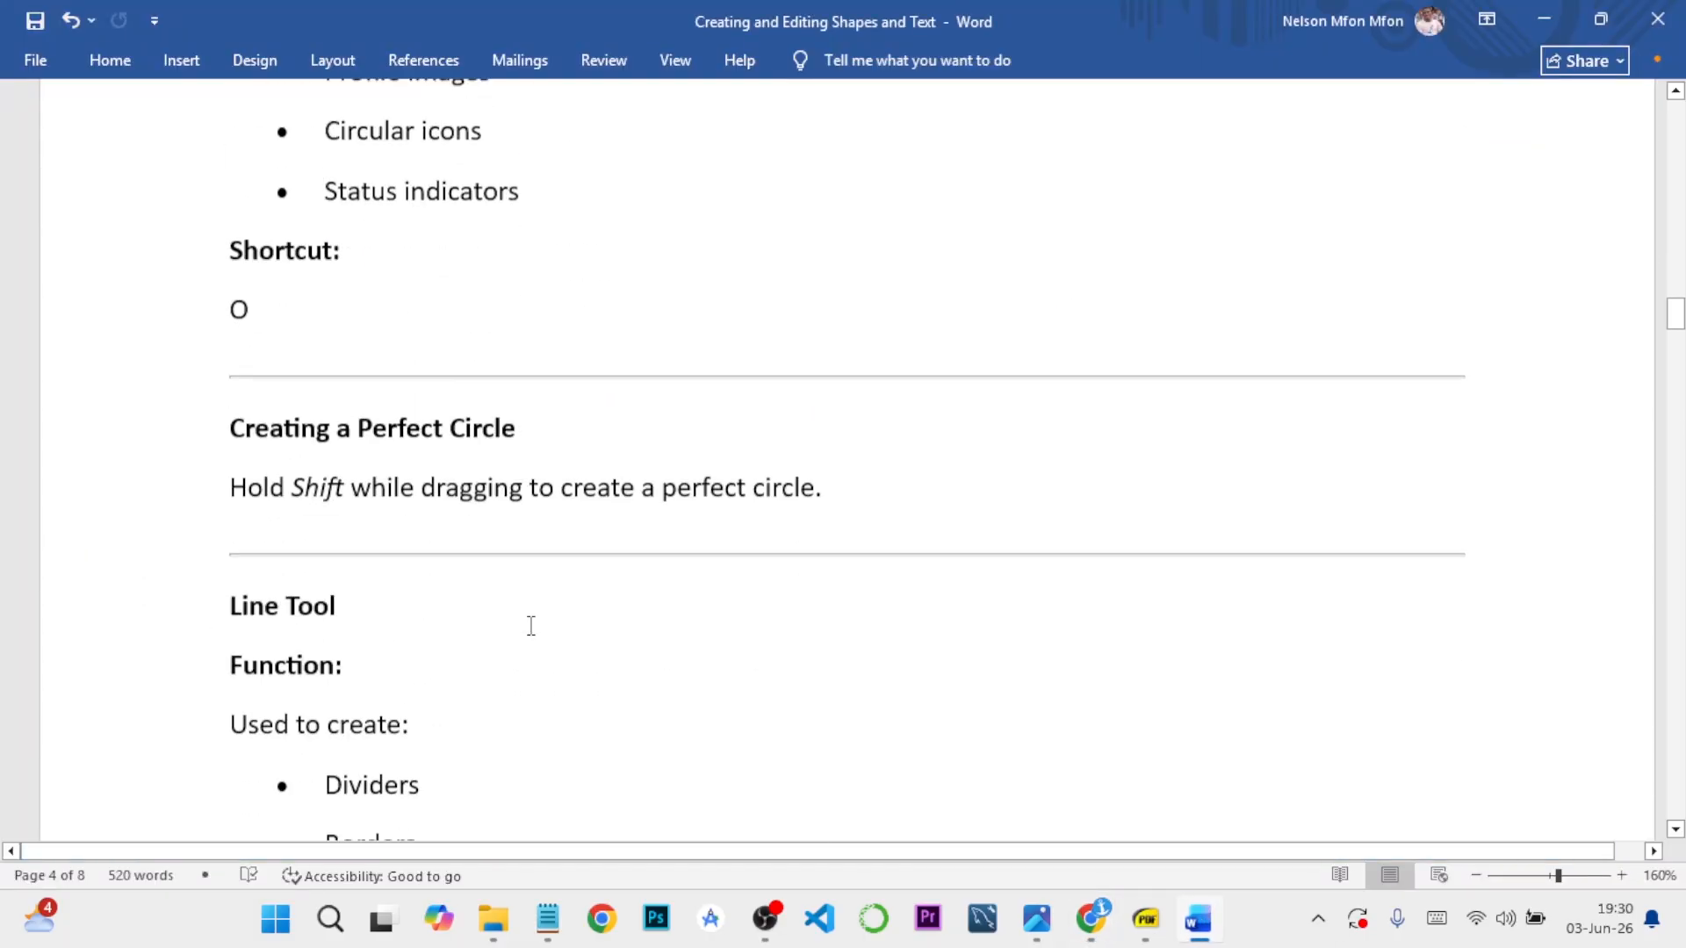
scroll(530, 625, "down", 15)
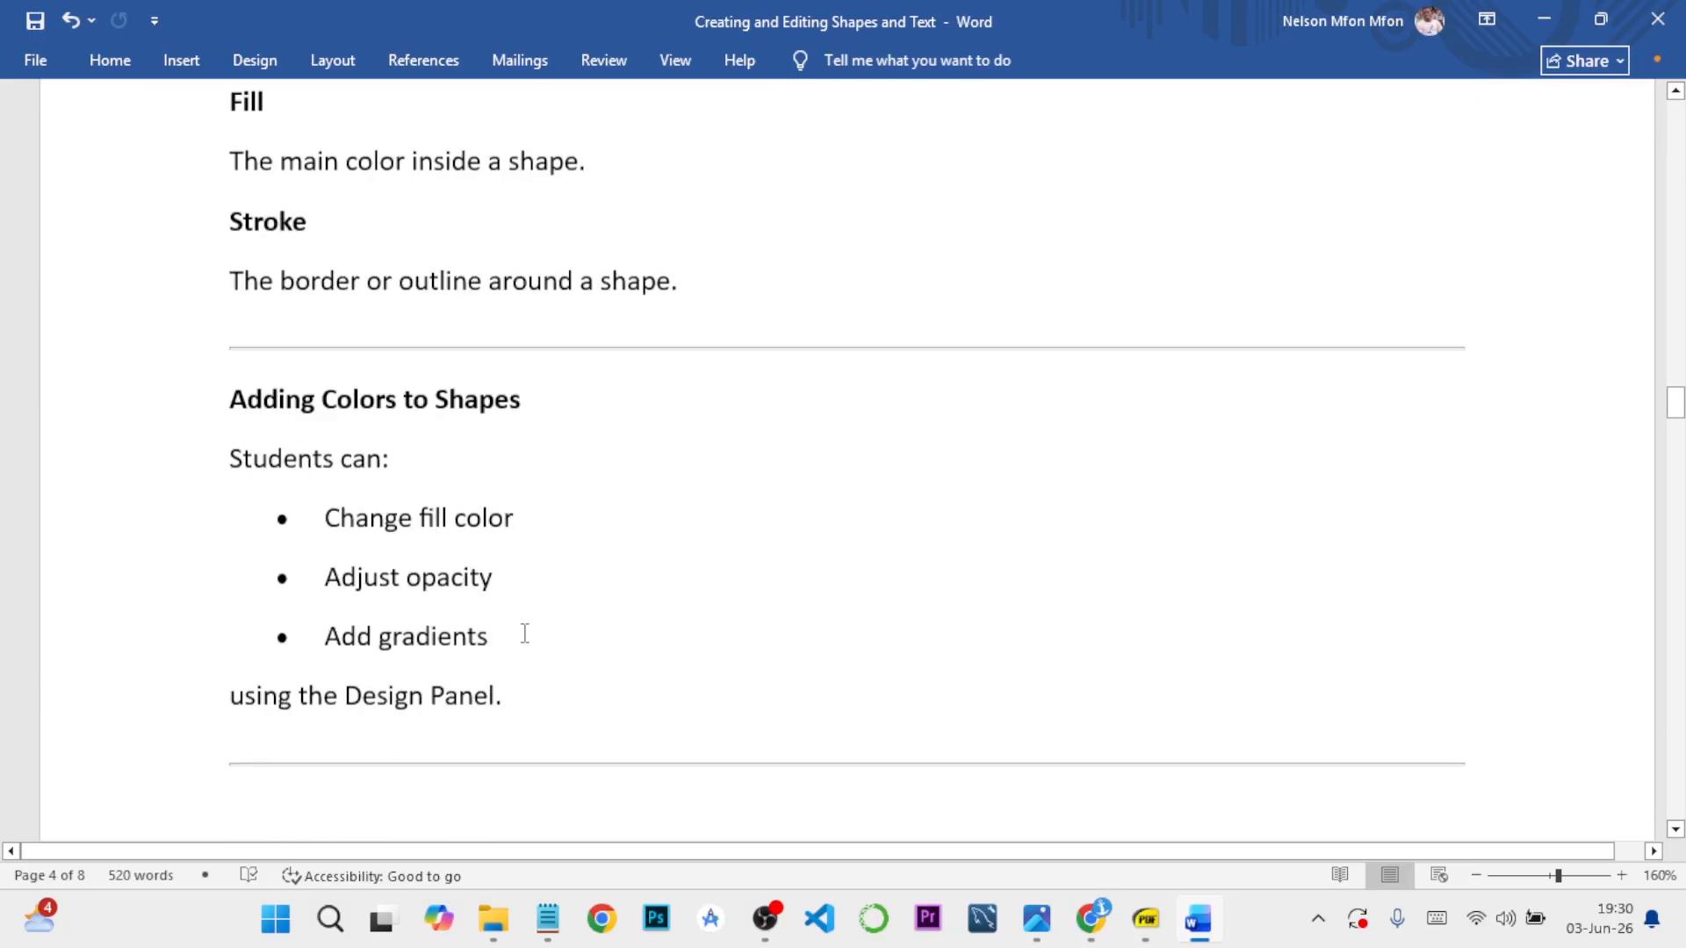
scroll(524, 634, "down", 1)
scroll(524, 633, "up", 6)
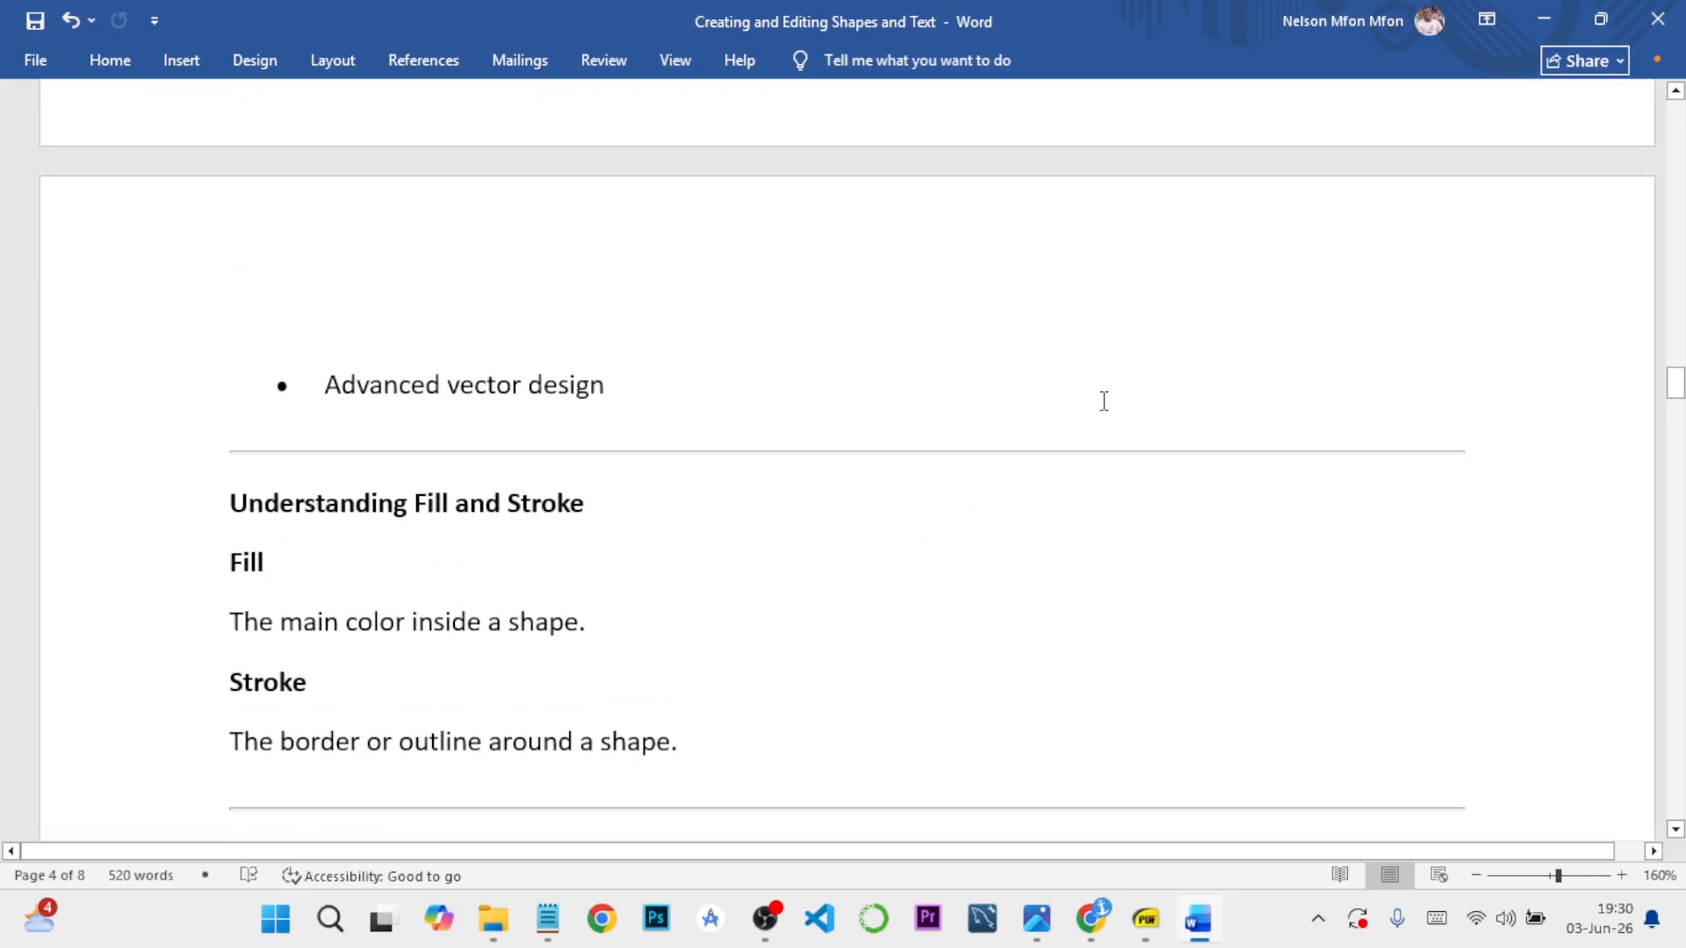
key("alt+Tab")
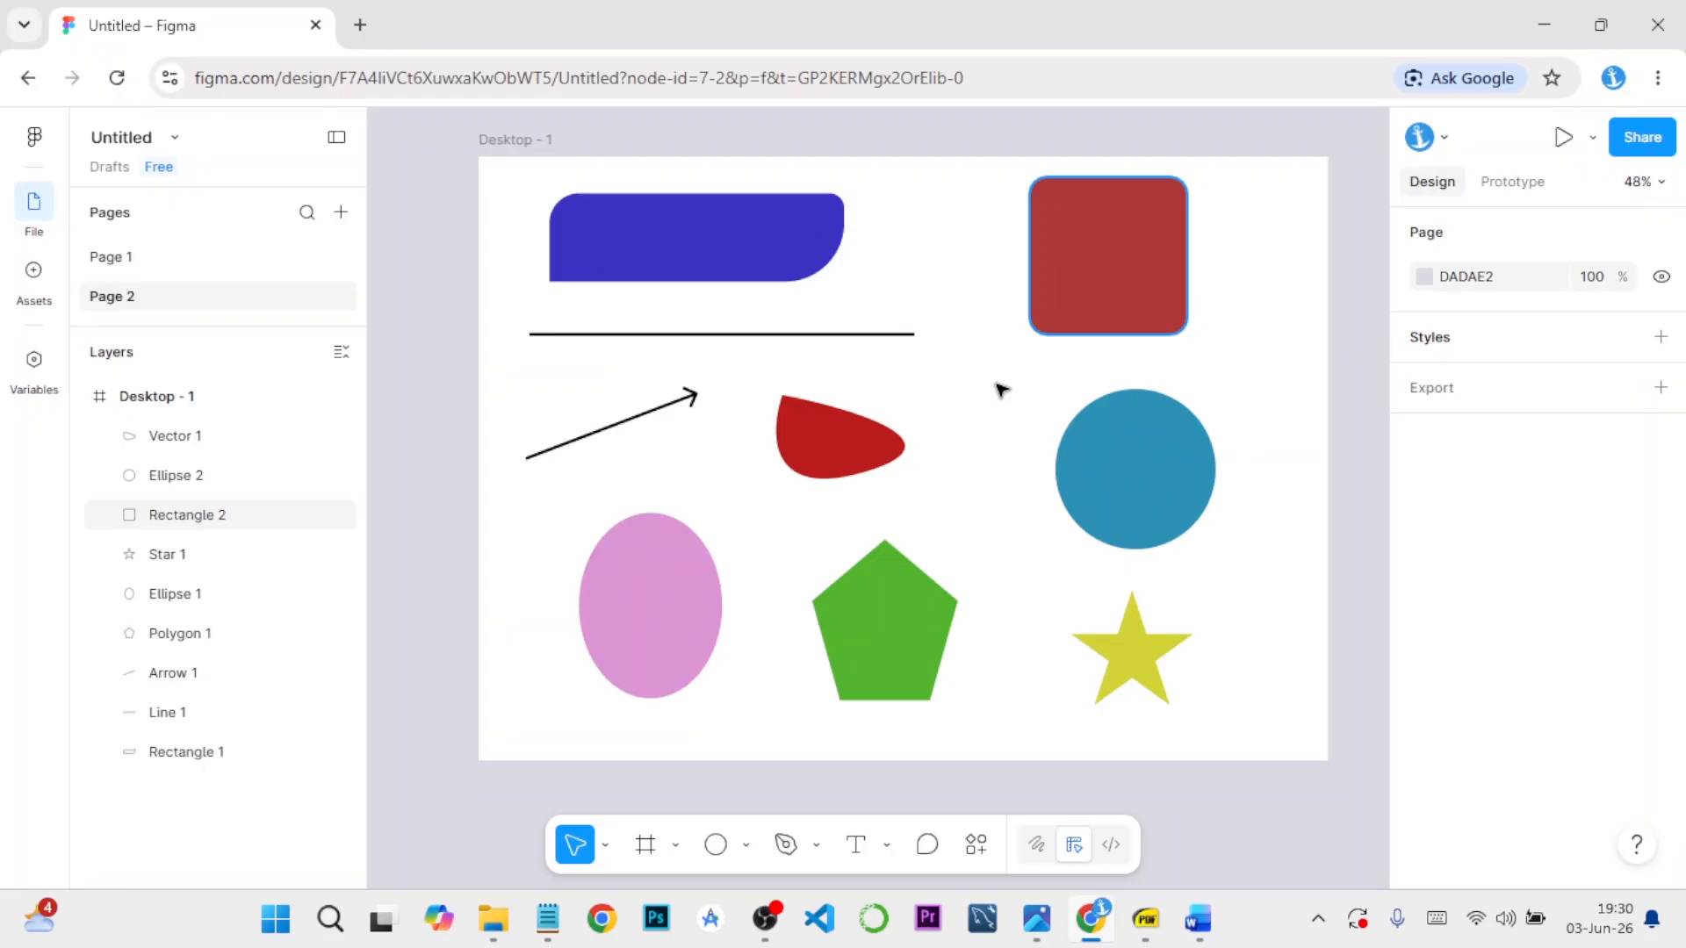
Change the fill of the red rounded square to the magenta B727B9
left_click(1155, 261)
scroll(1426, 505, "down", 3)
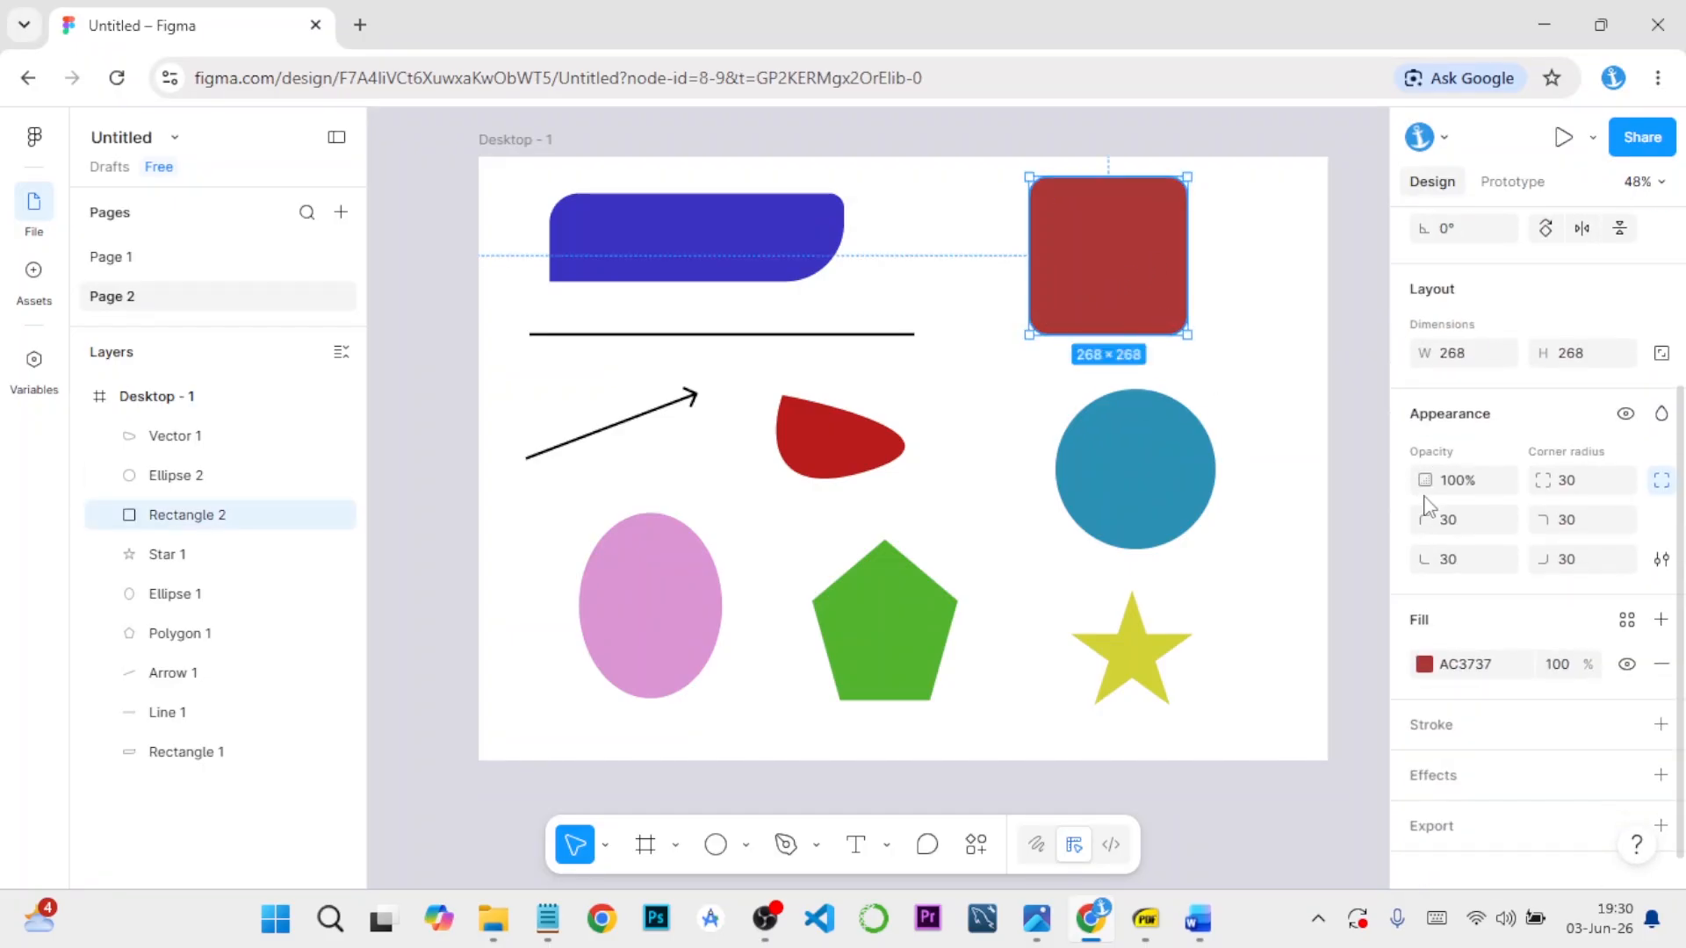
scroll(1426, 509, "down", 1)
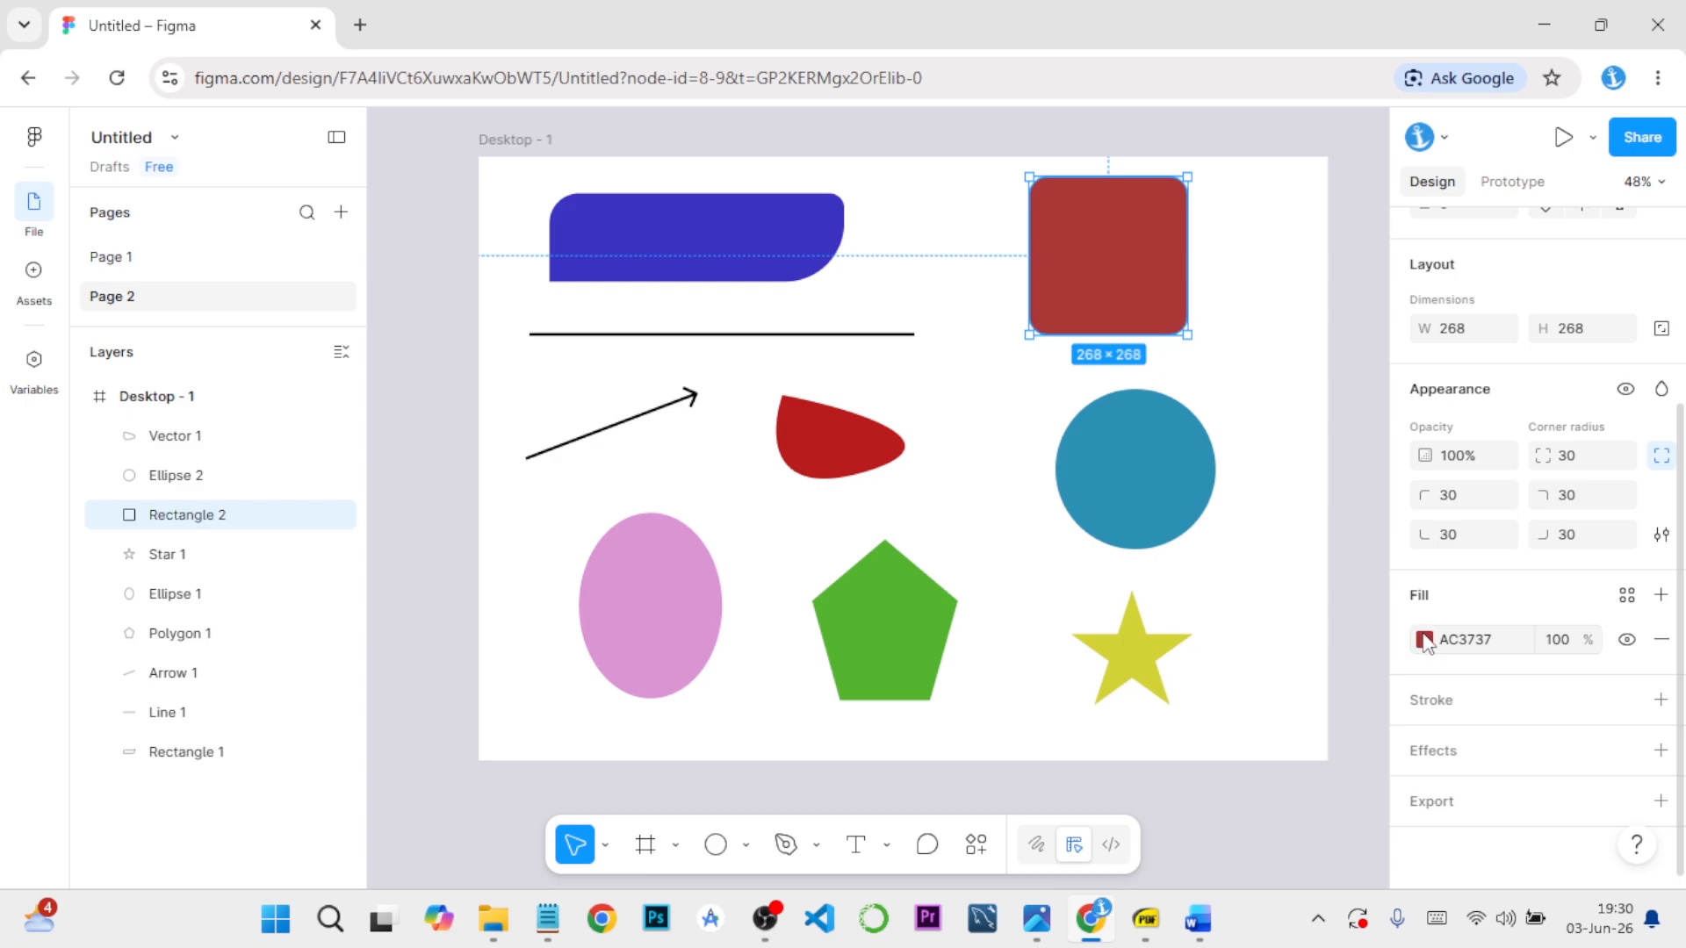
left_click(1424, 646)
left_click(1292, 646)
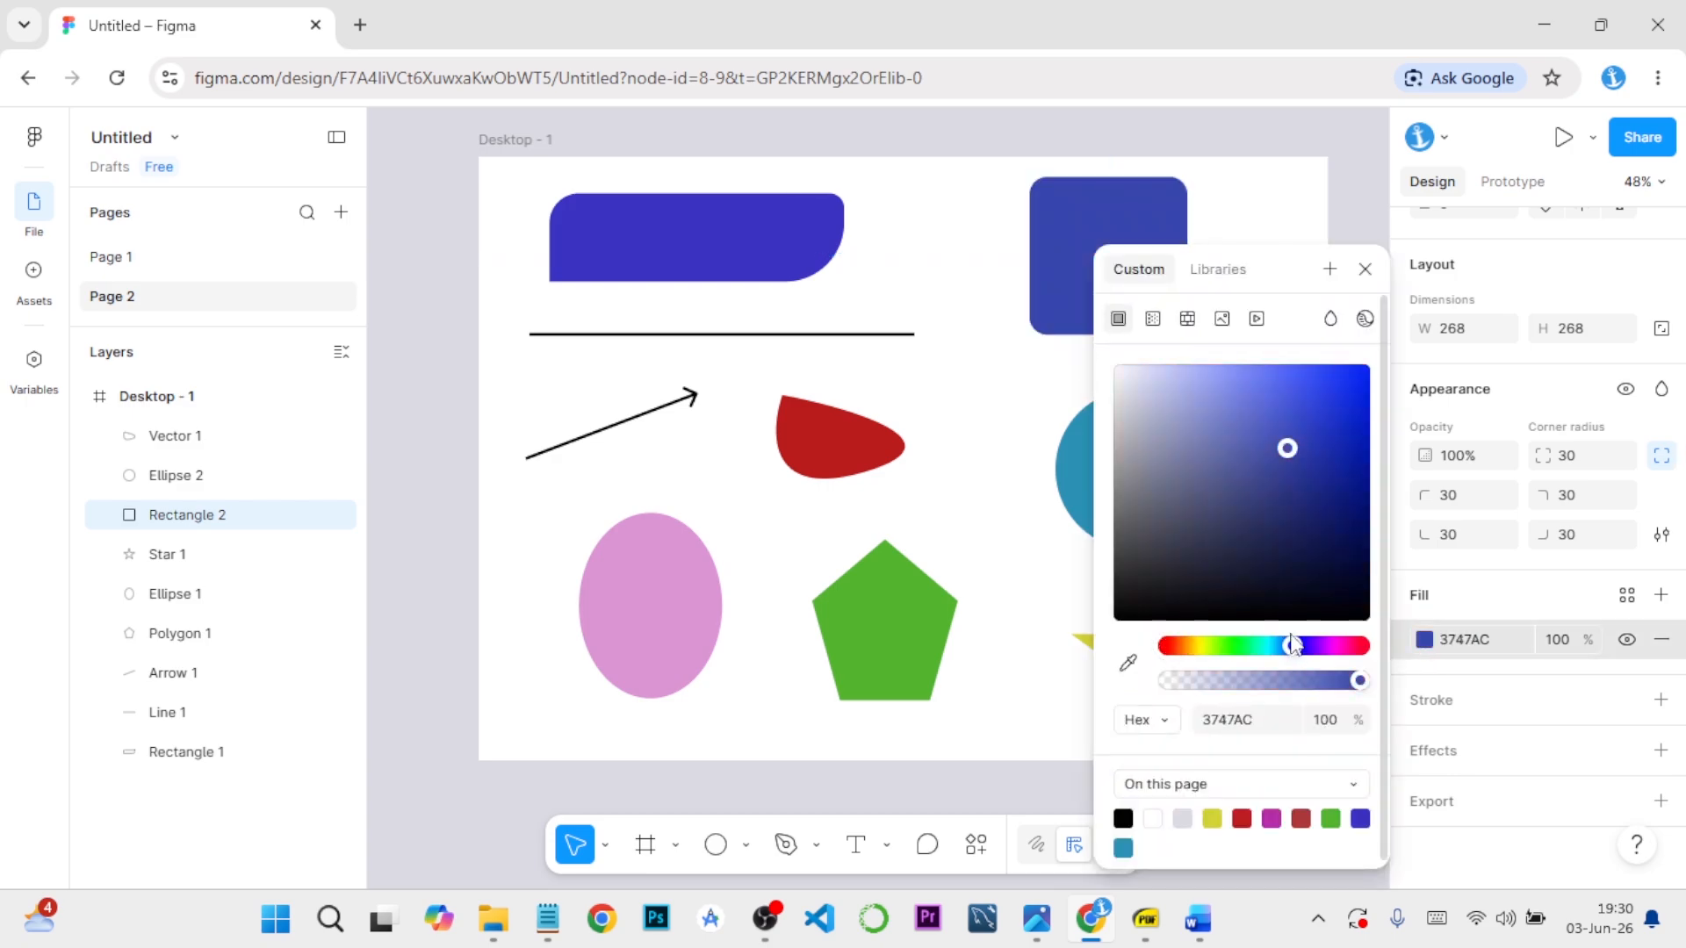
left_click(1328, 646)
left_click(1317, 408)
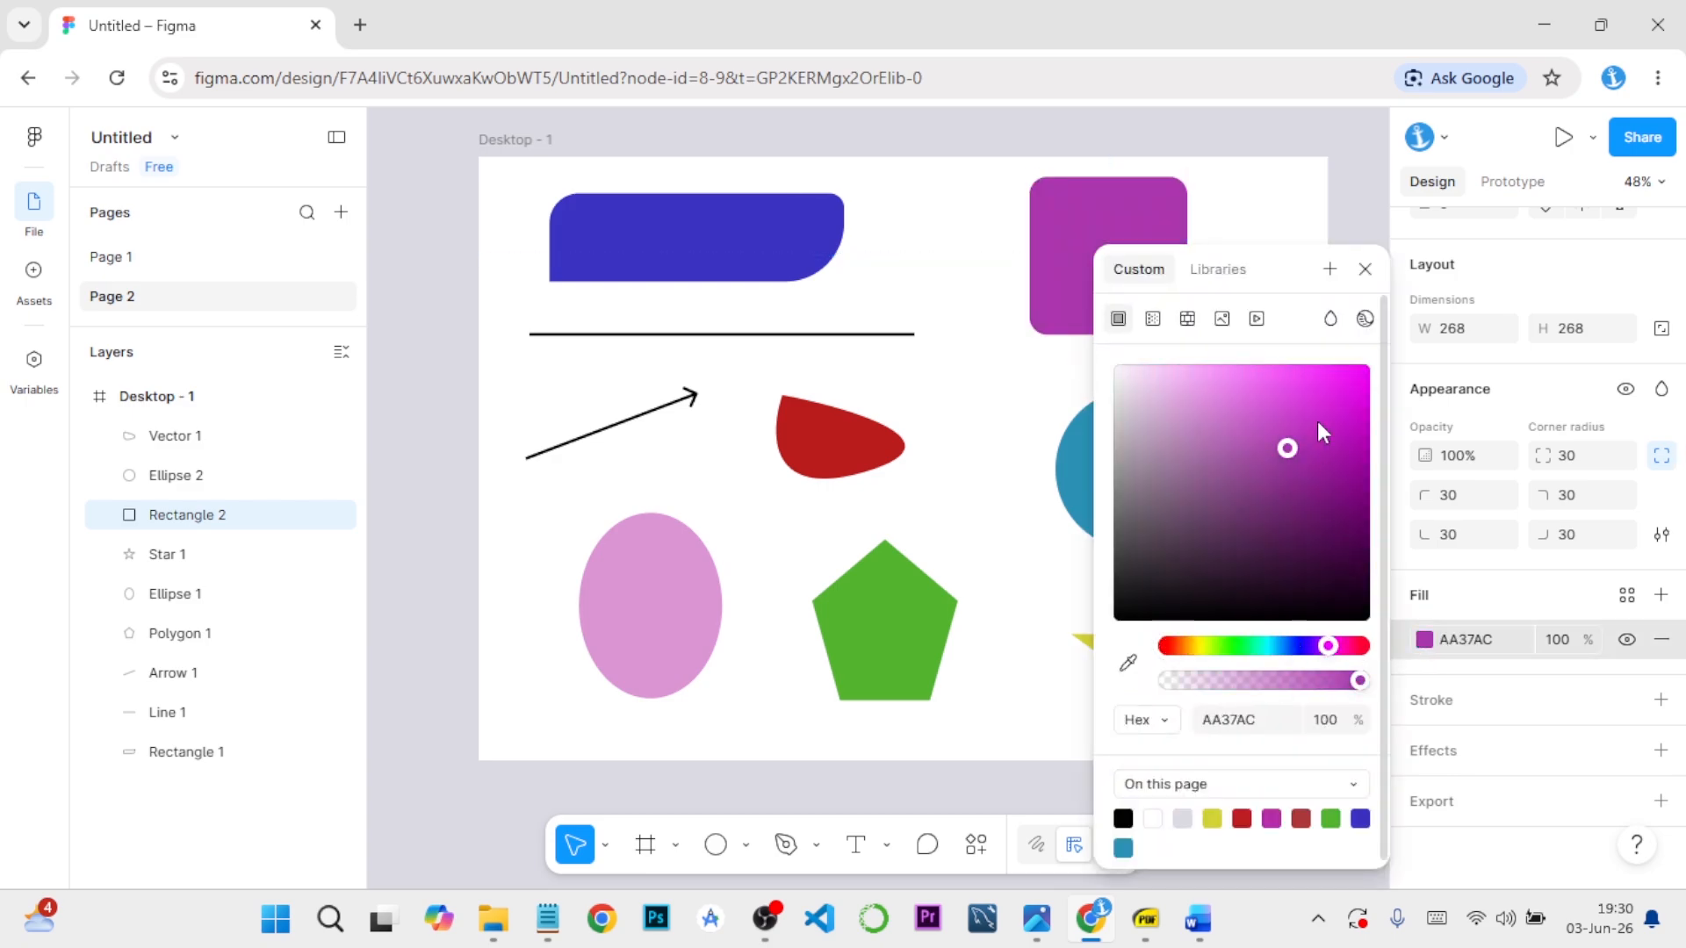
left_click(1315, 435)
left_click(1364, 269)
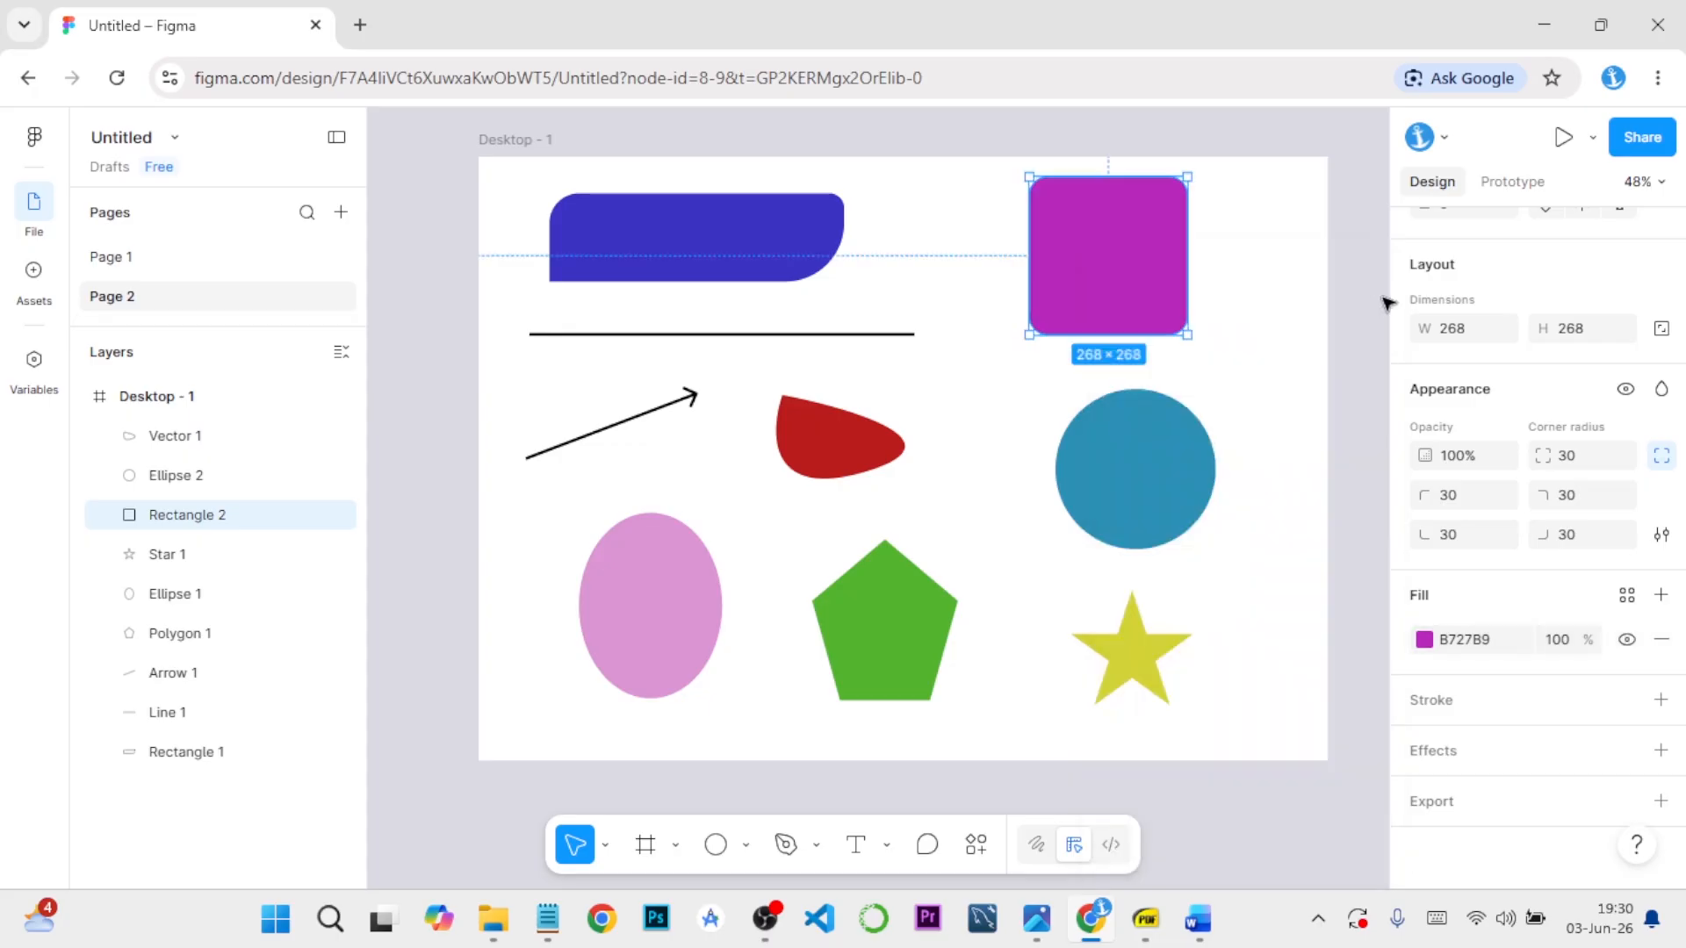
Add a stroke to the magenta rounded square and colour it bright green 18D92F
left_click(1660, 701)
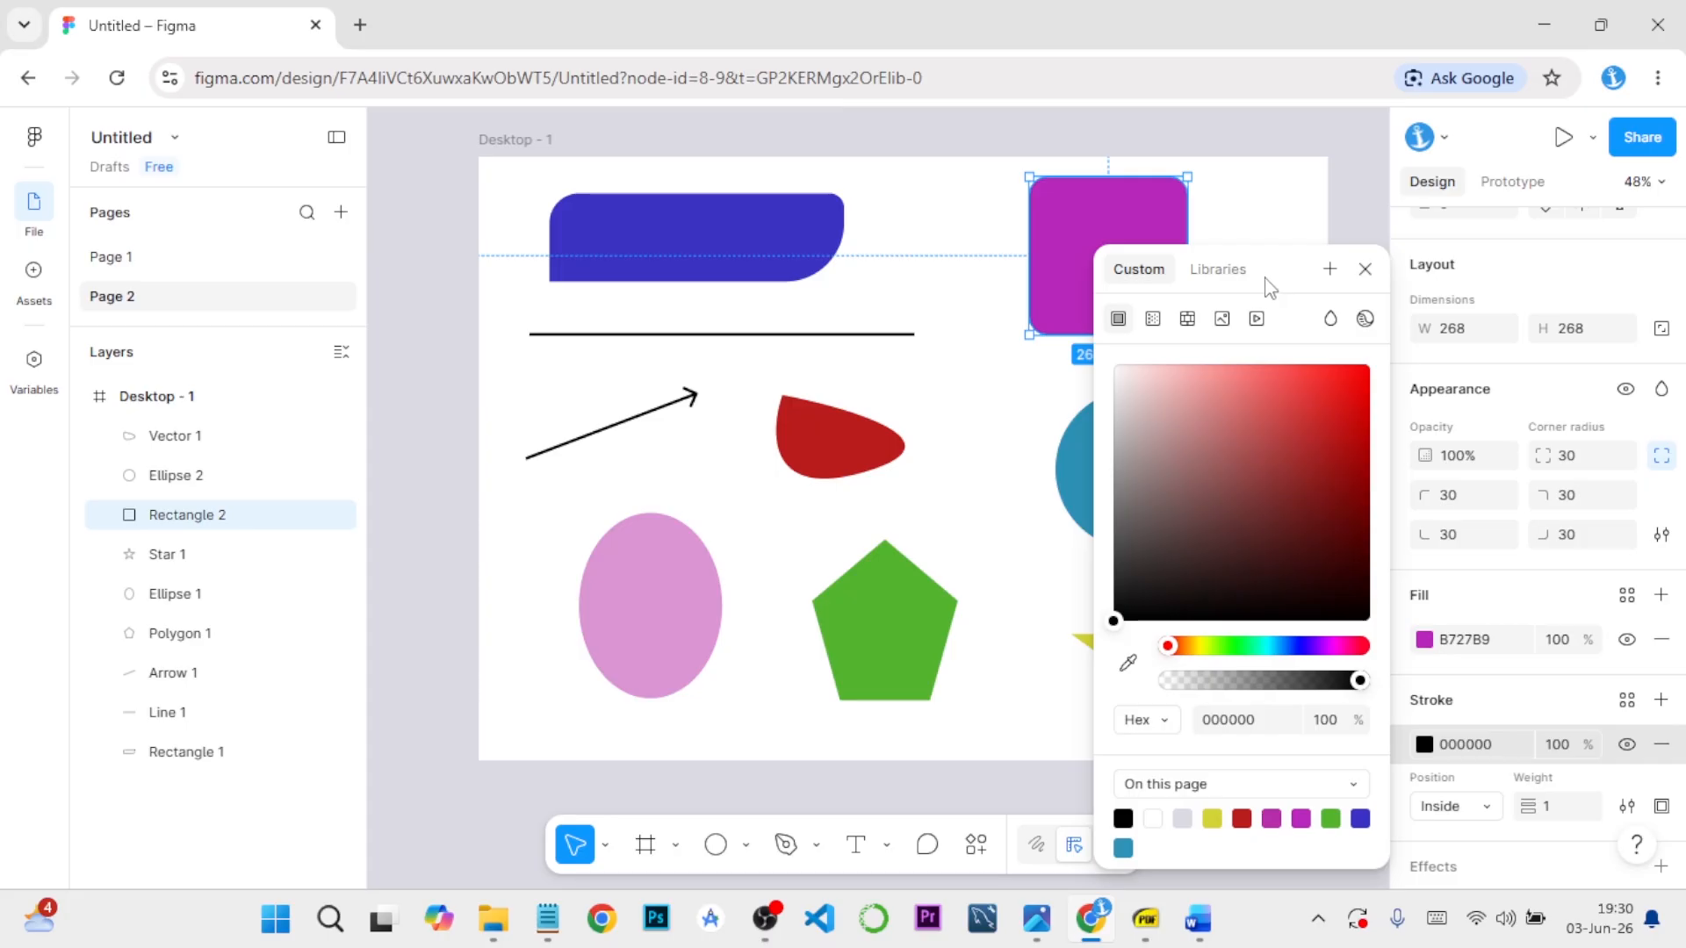
left_click_drag(1269, 288, 819, 272)
scroll(1484, 734, "down", 1)
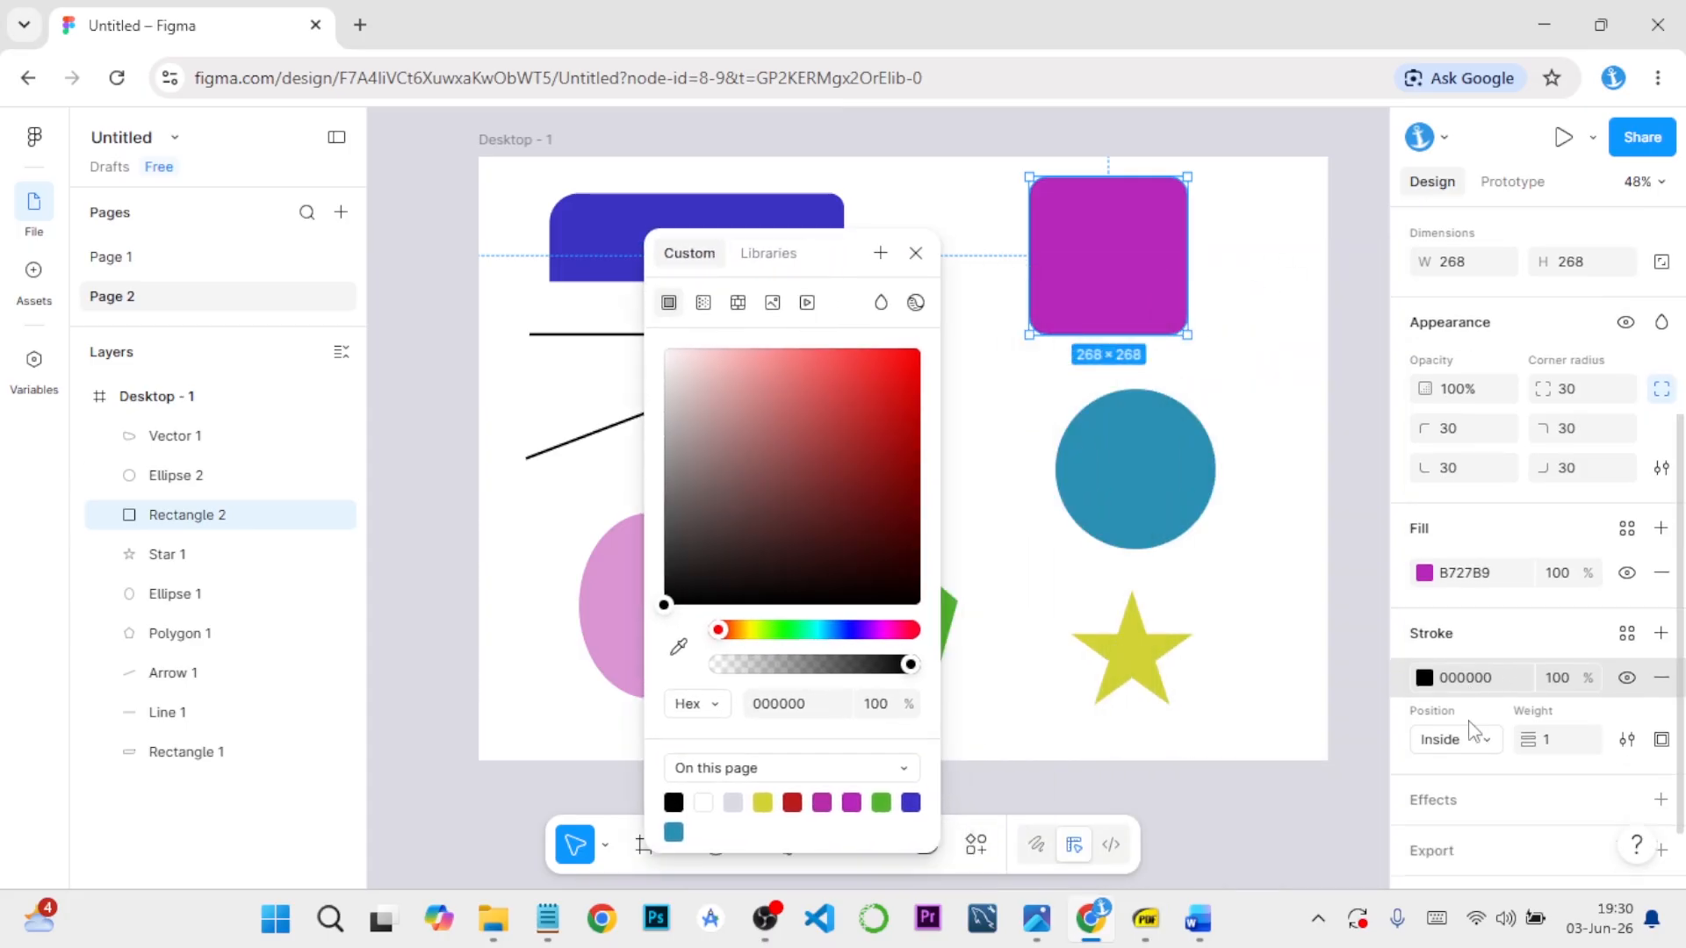
scroll(1466, 720, "down", 1)
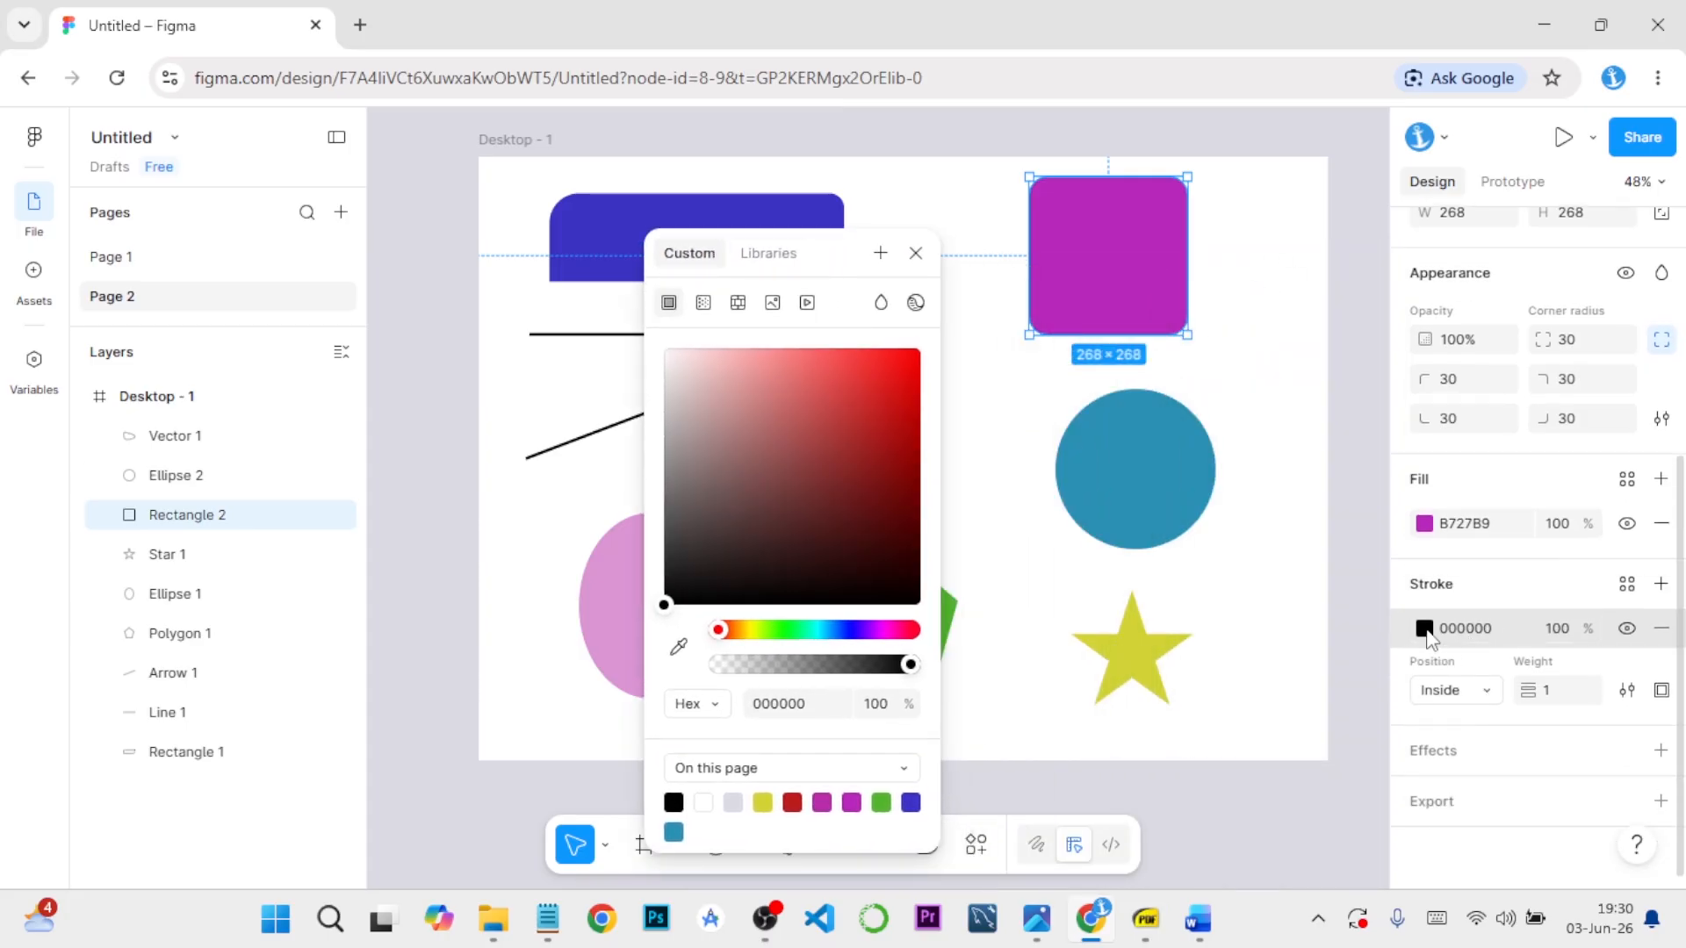
left_click(1424, 629)
left_click(1423, 631)
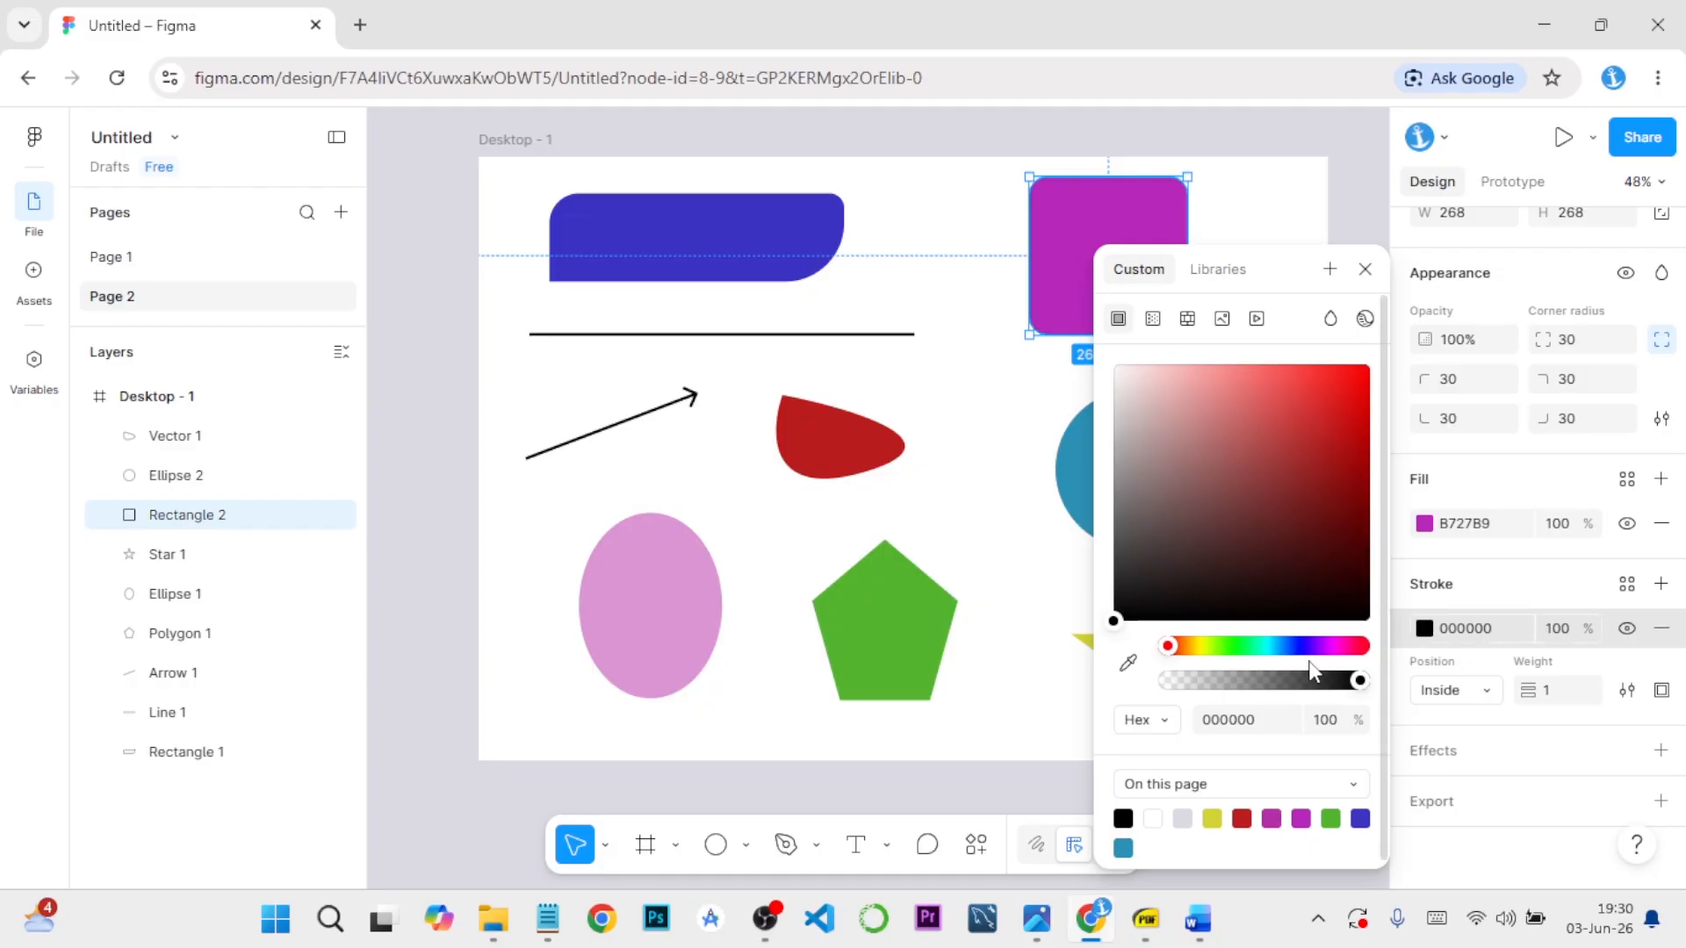
left_click(1236, 646)
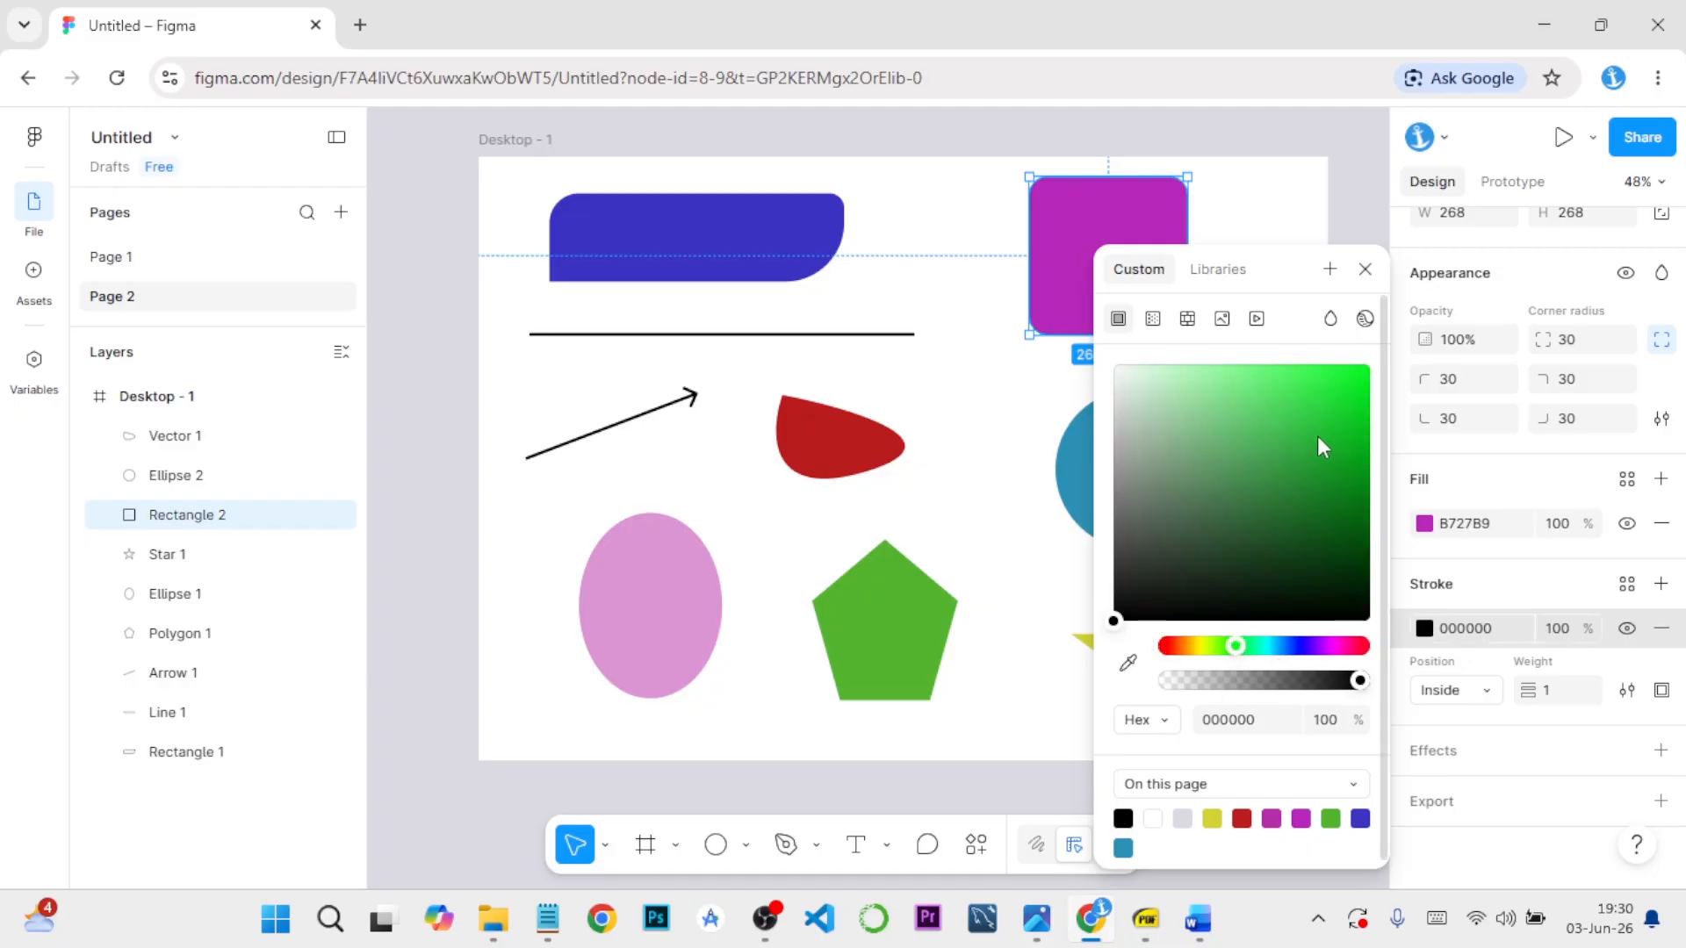
left_click(1319, 433)
left_click(1341, 403)
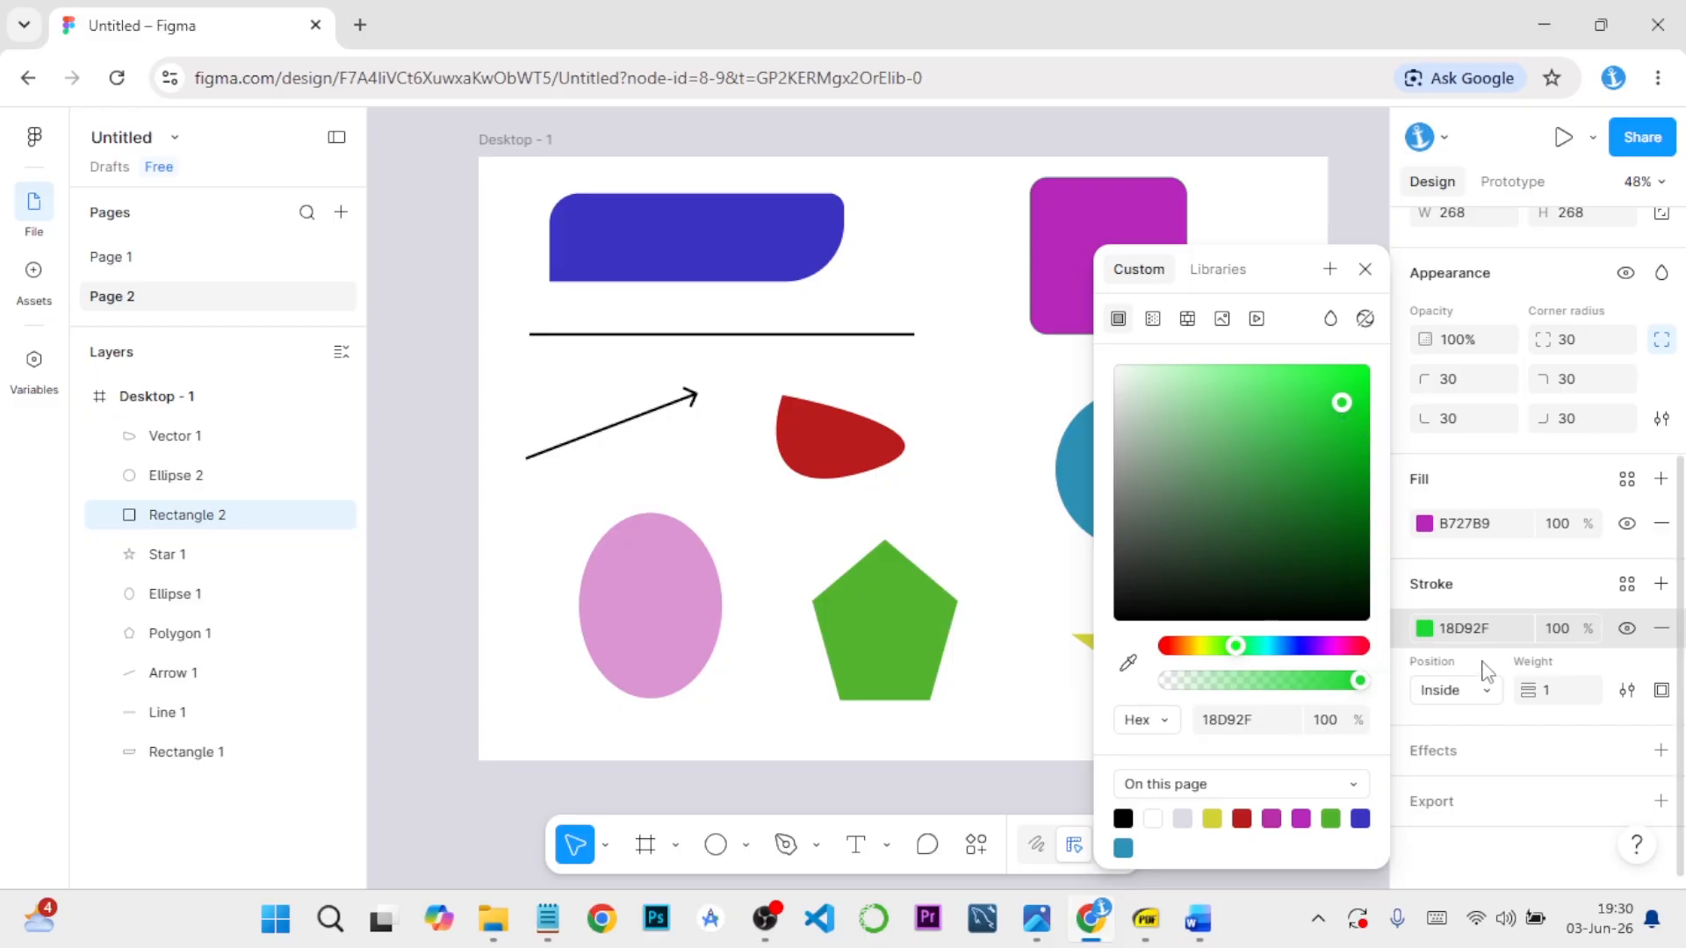
Set the weight of the magenta square's green stroke to 20 and its position to Outside
left_click(1553, 690)
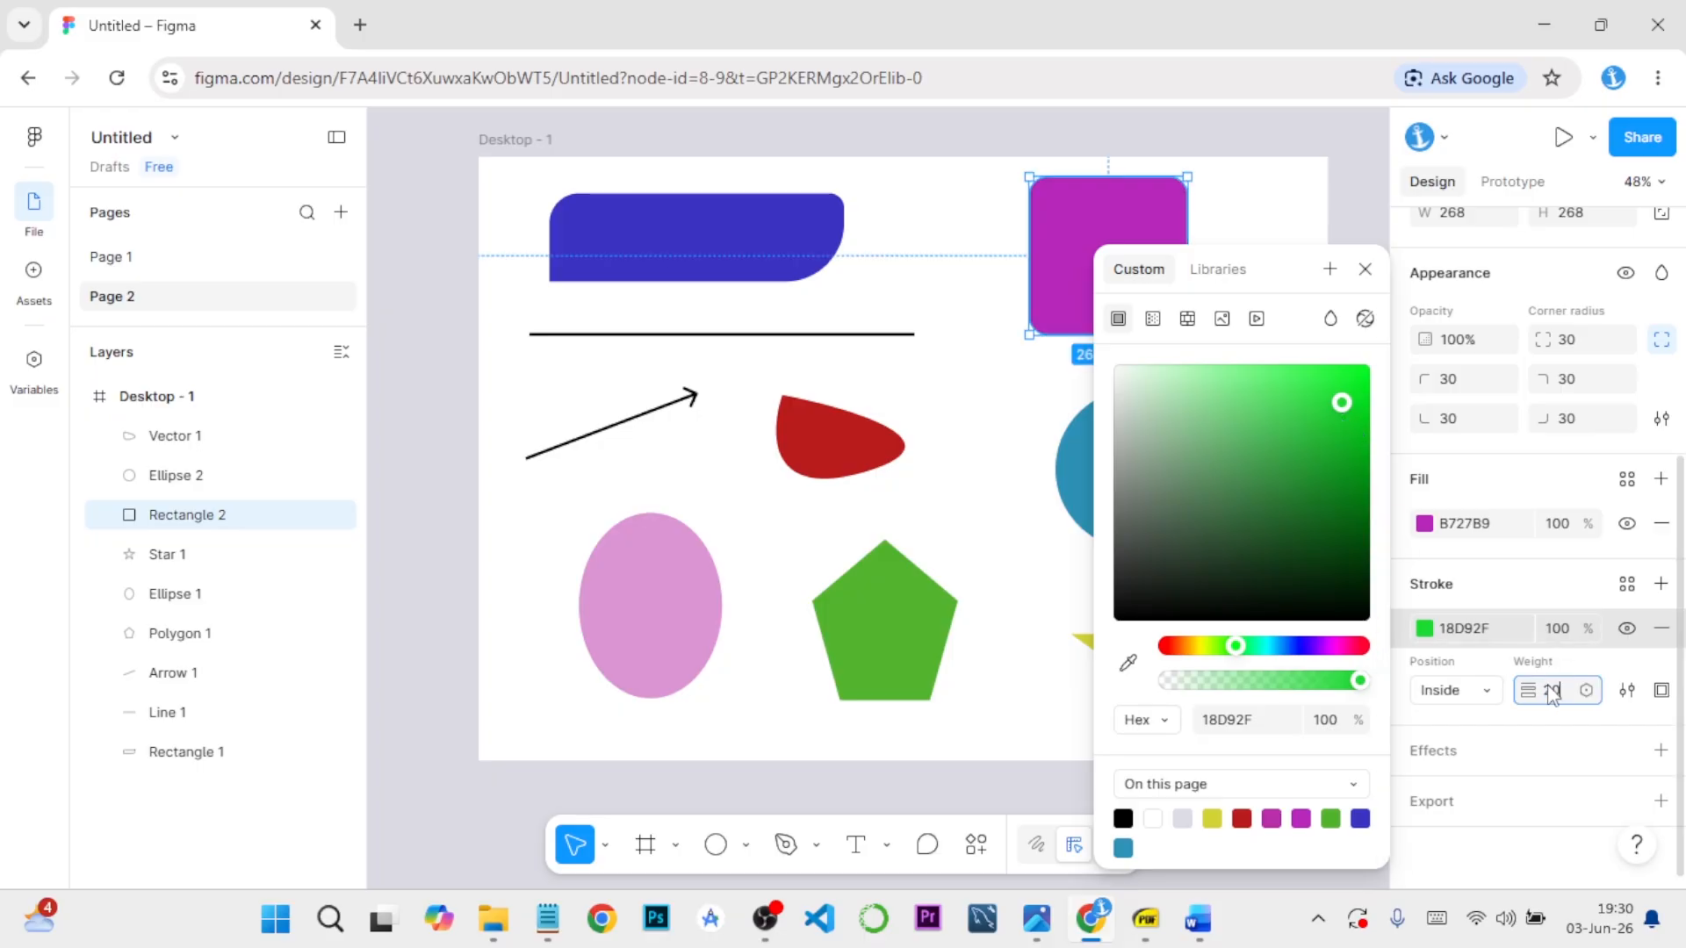
type("20")
key("Return")
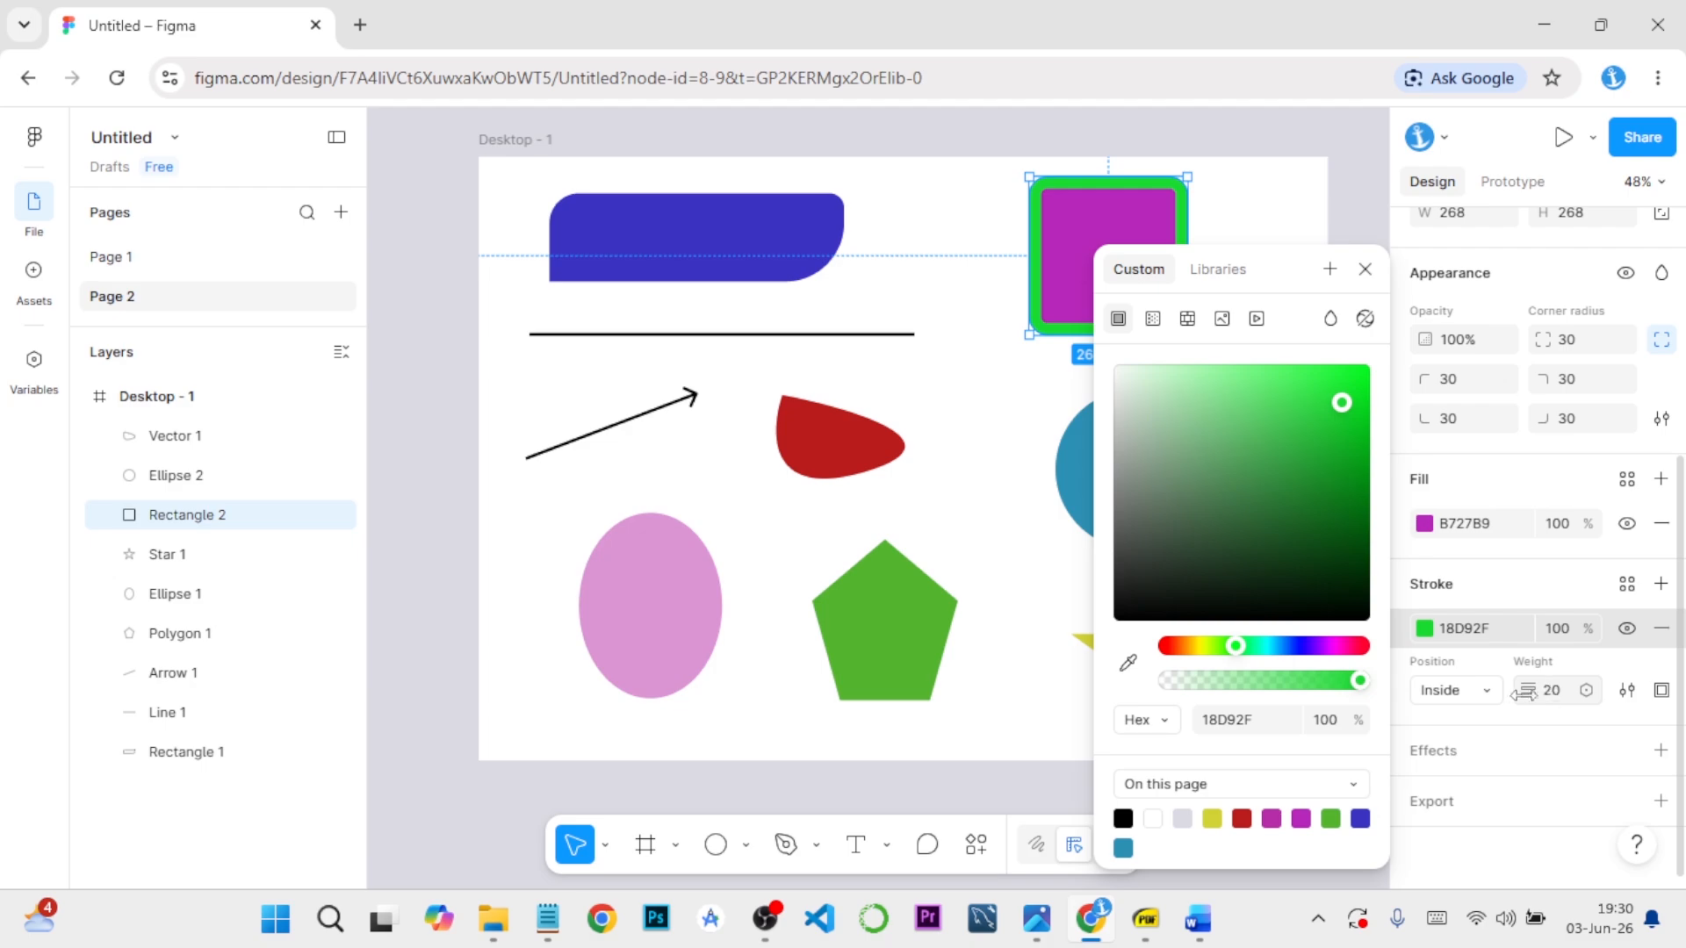
left_click(1490, 698)
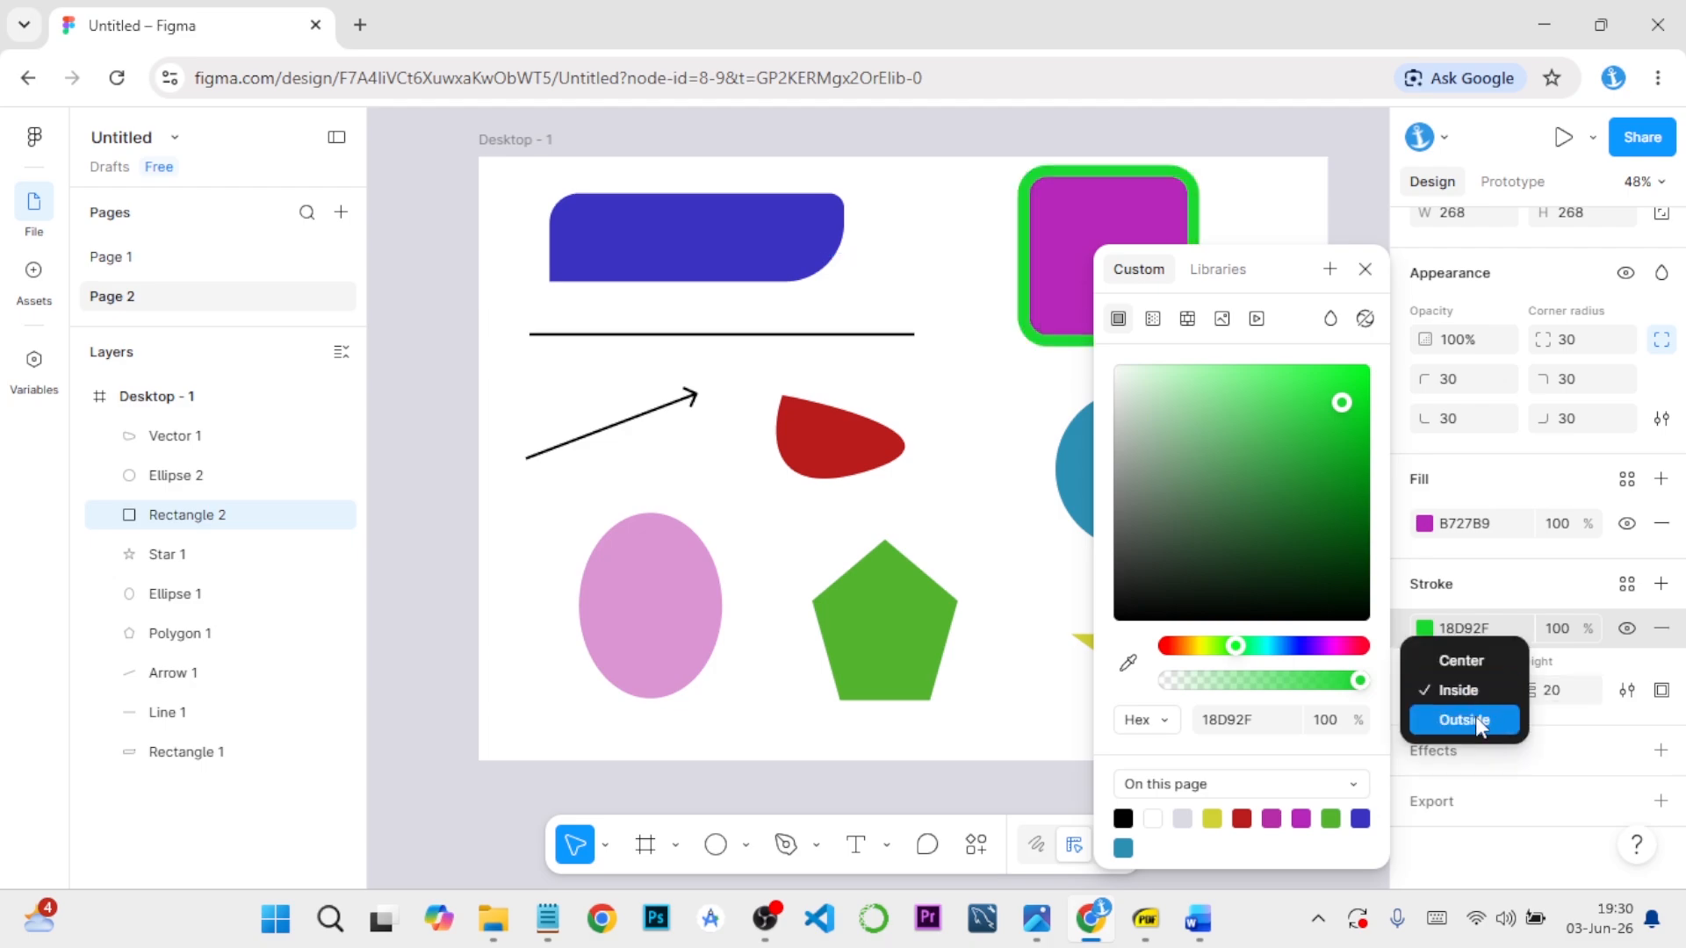
left_click(1474, 716)
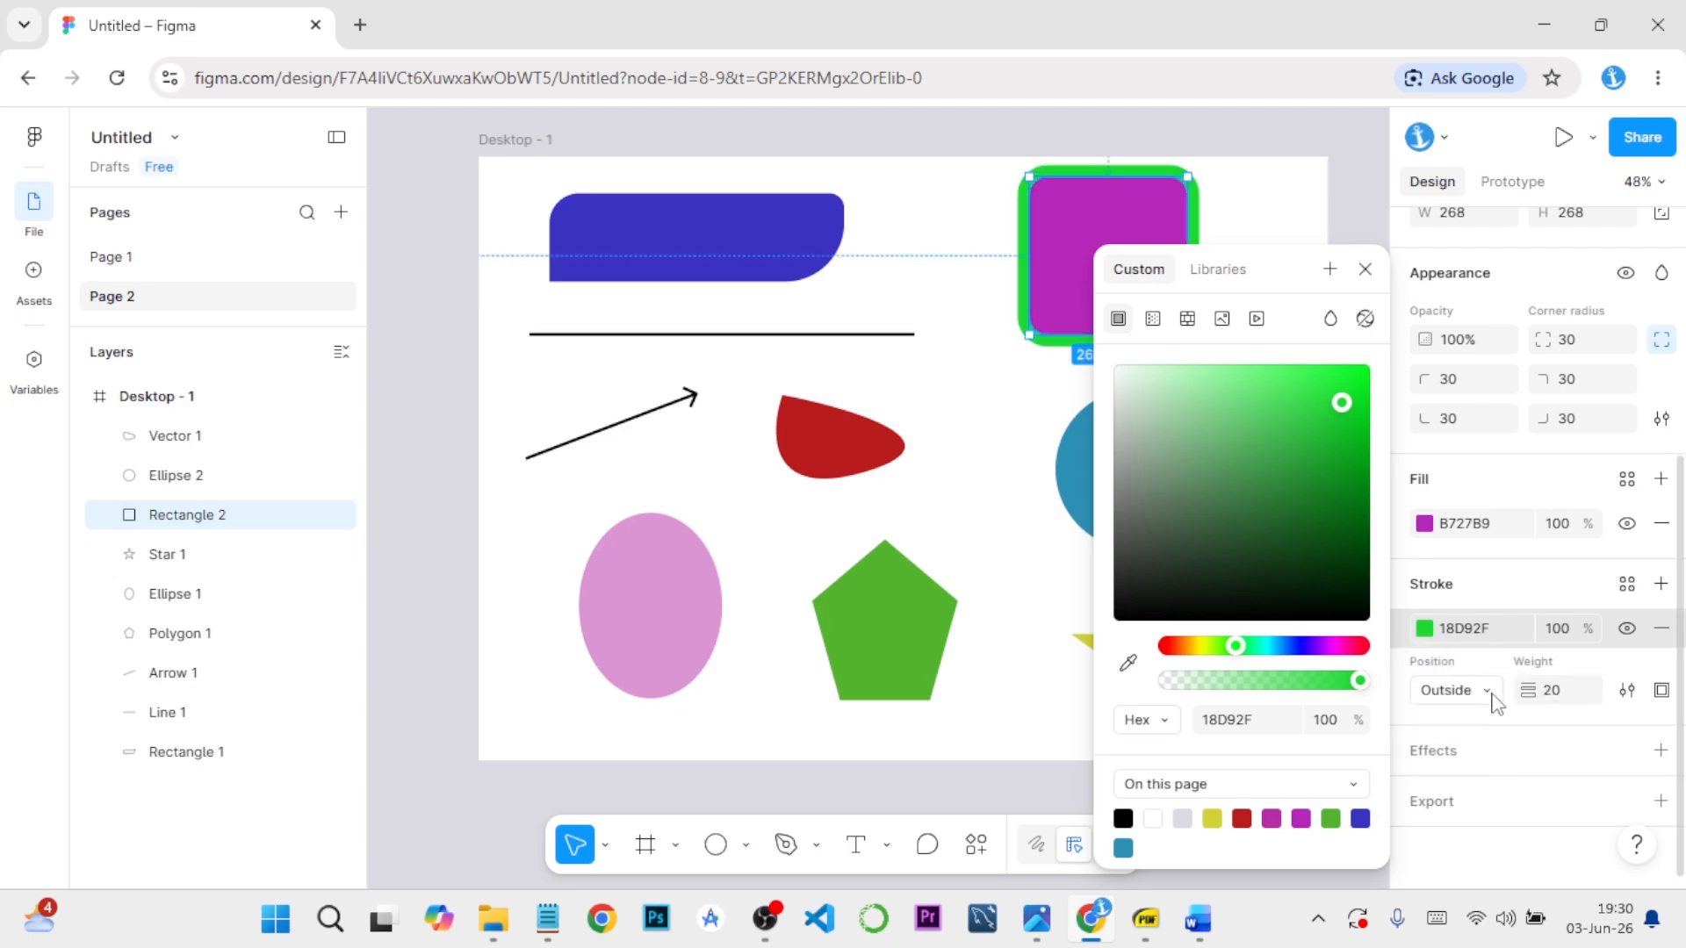
Try a weight of 15 for the magenta square's stroke, settle on 10, and deselect the square
left_click(1552, 691)
key("Return")
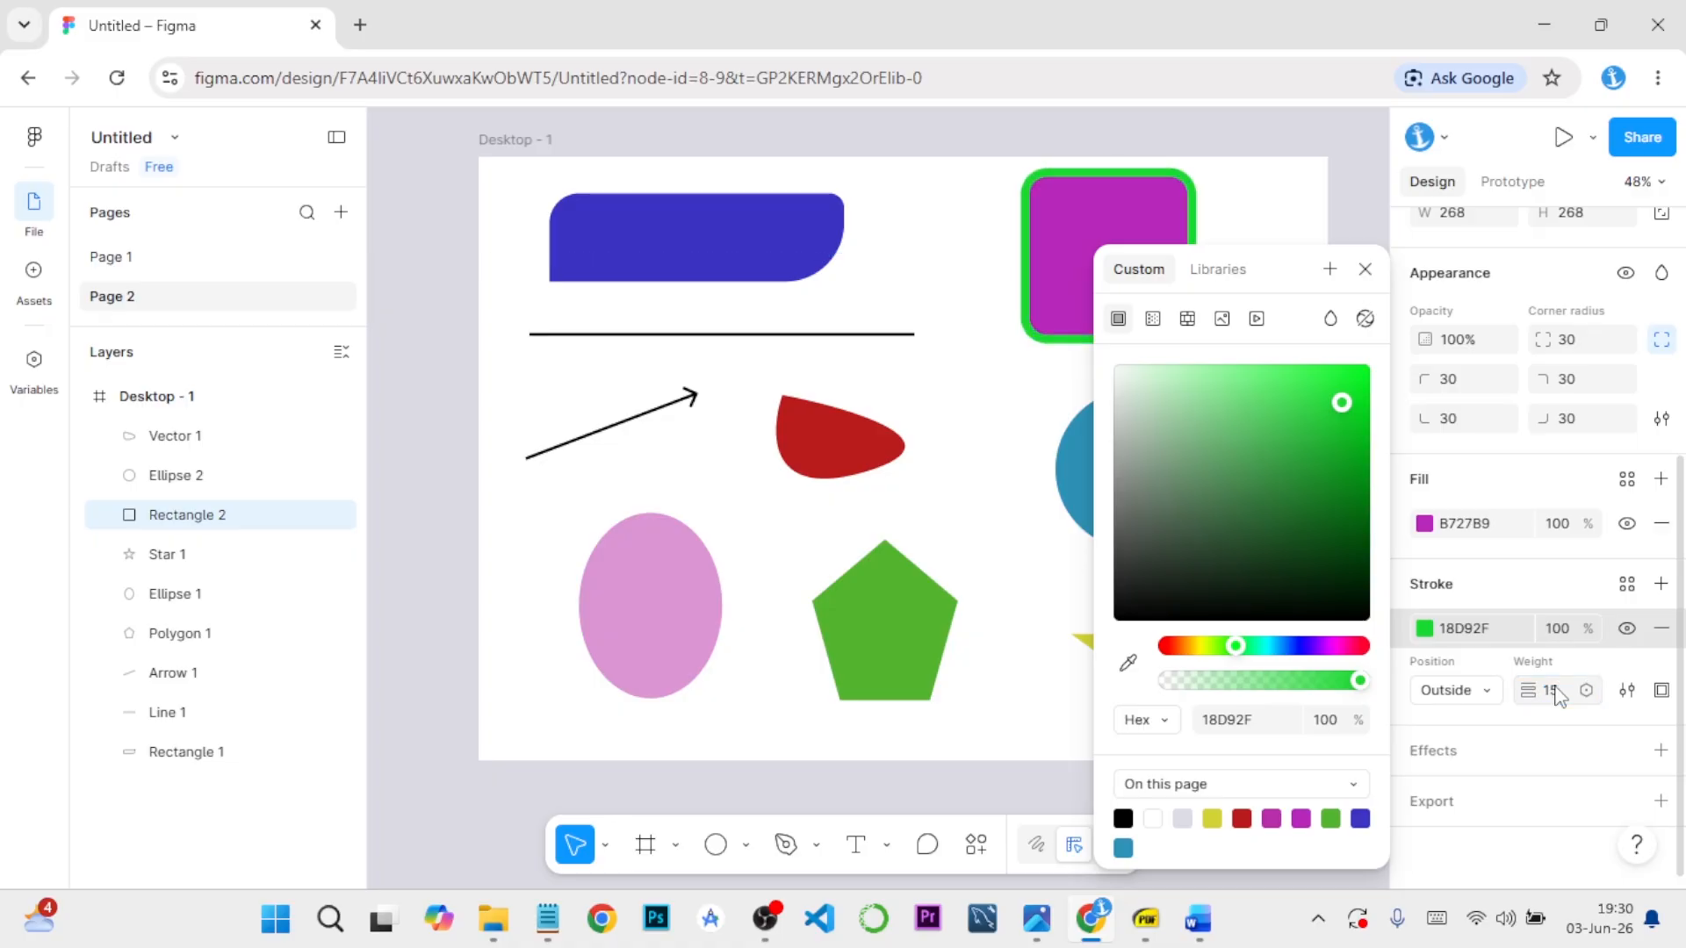
left_click_drag(1174, 303, 713, 356)
left_click(1575, 701)
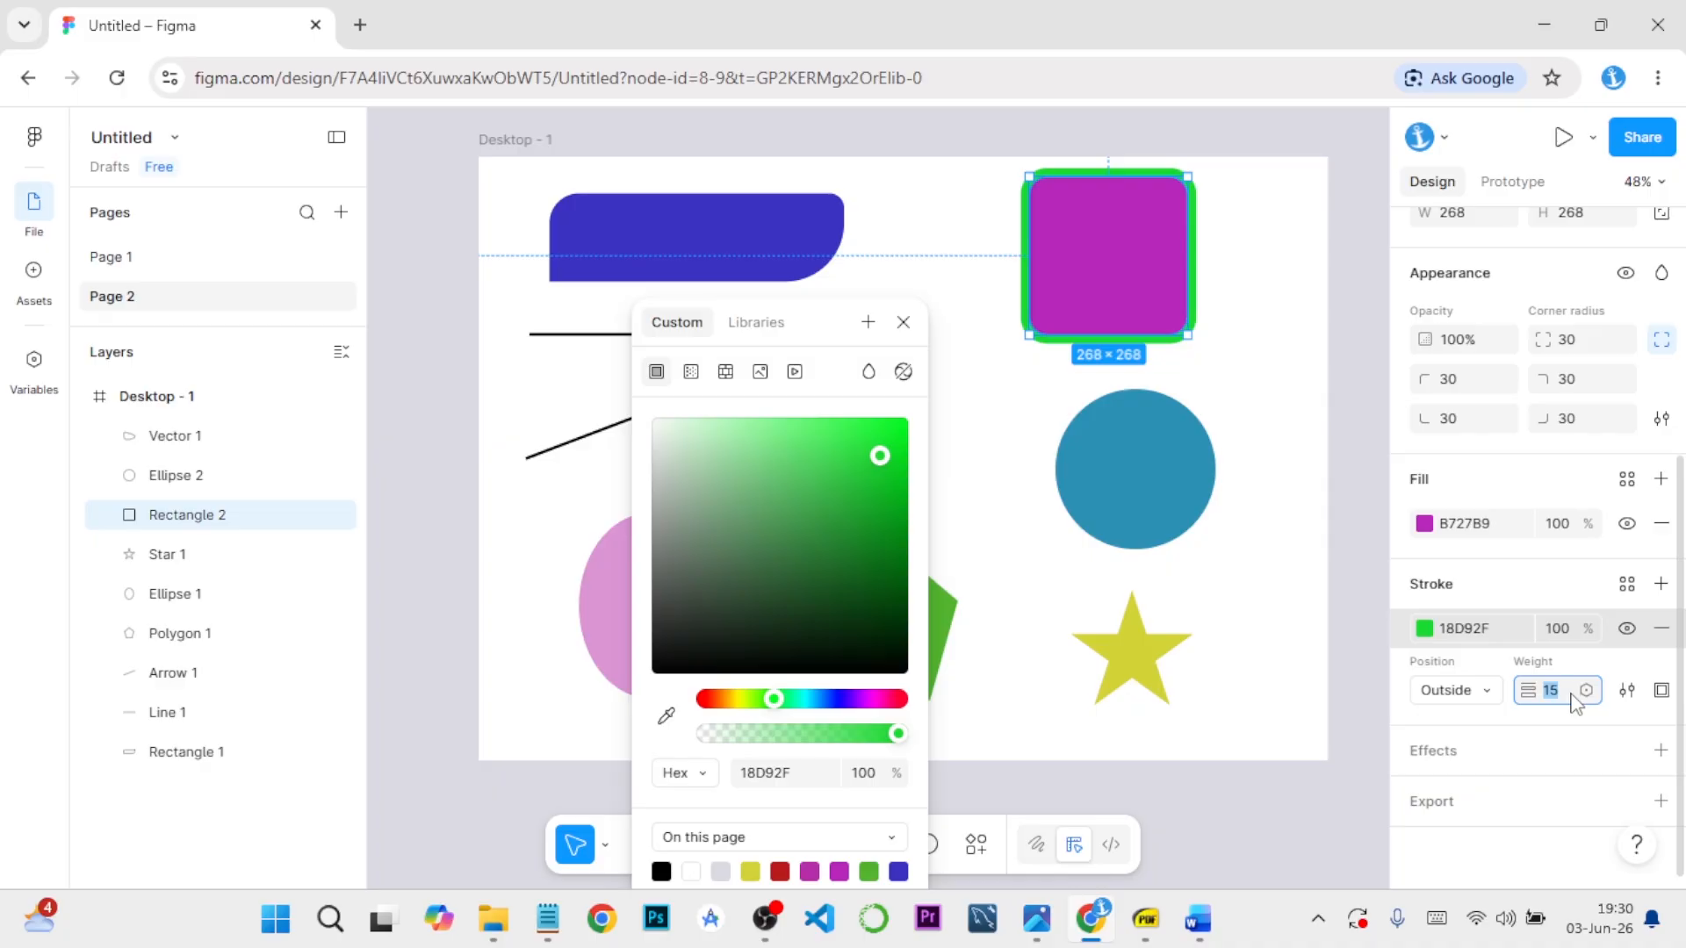
type("1")
key("Return")
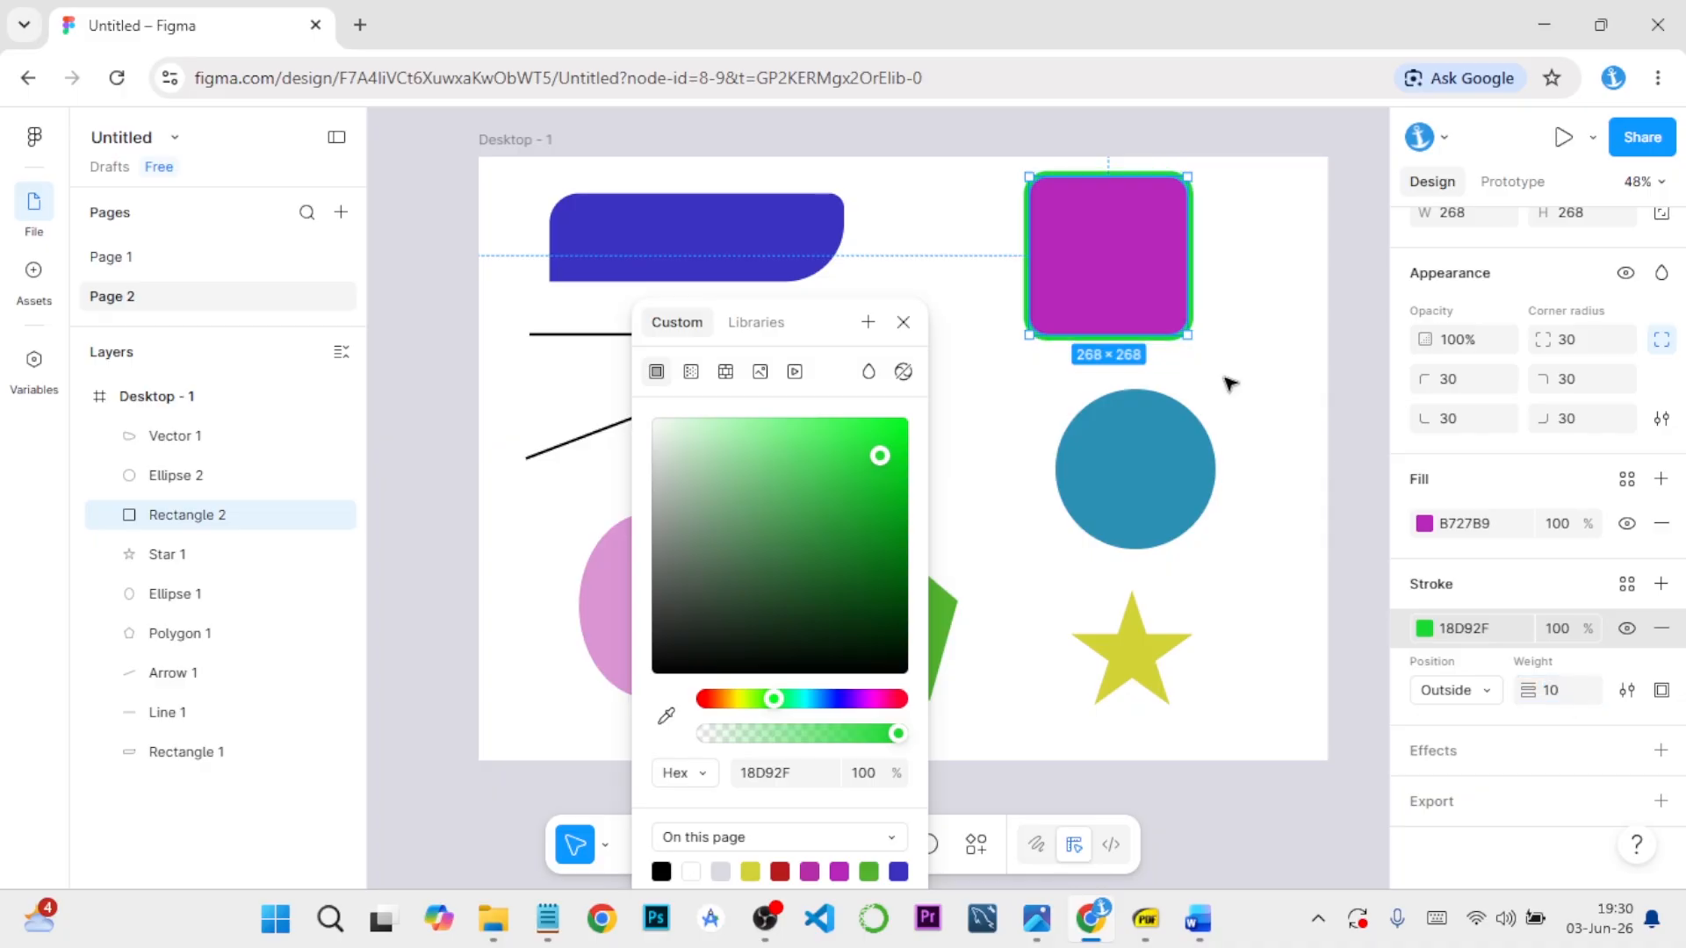
left_click(1232, 345)
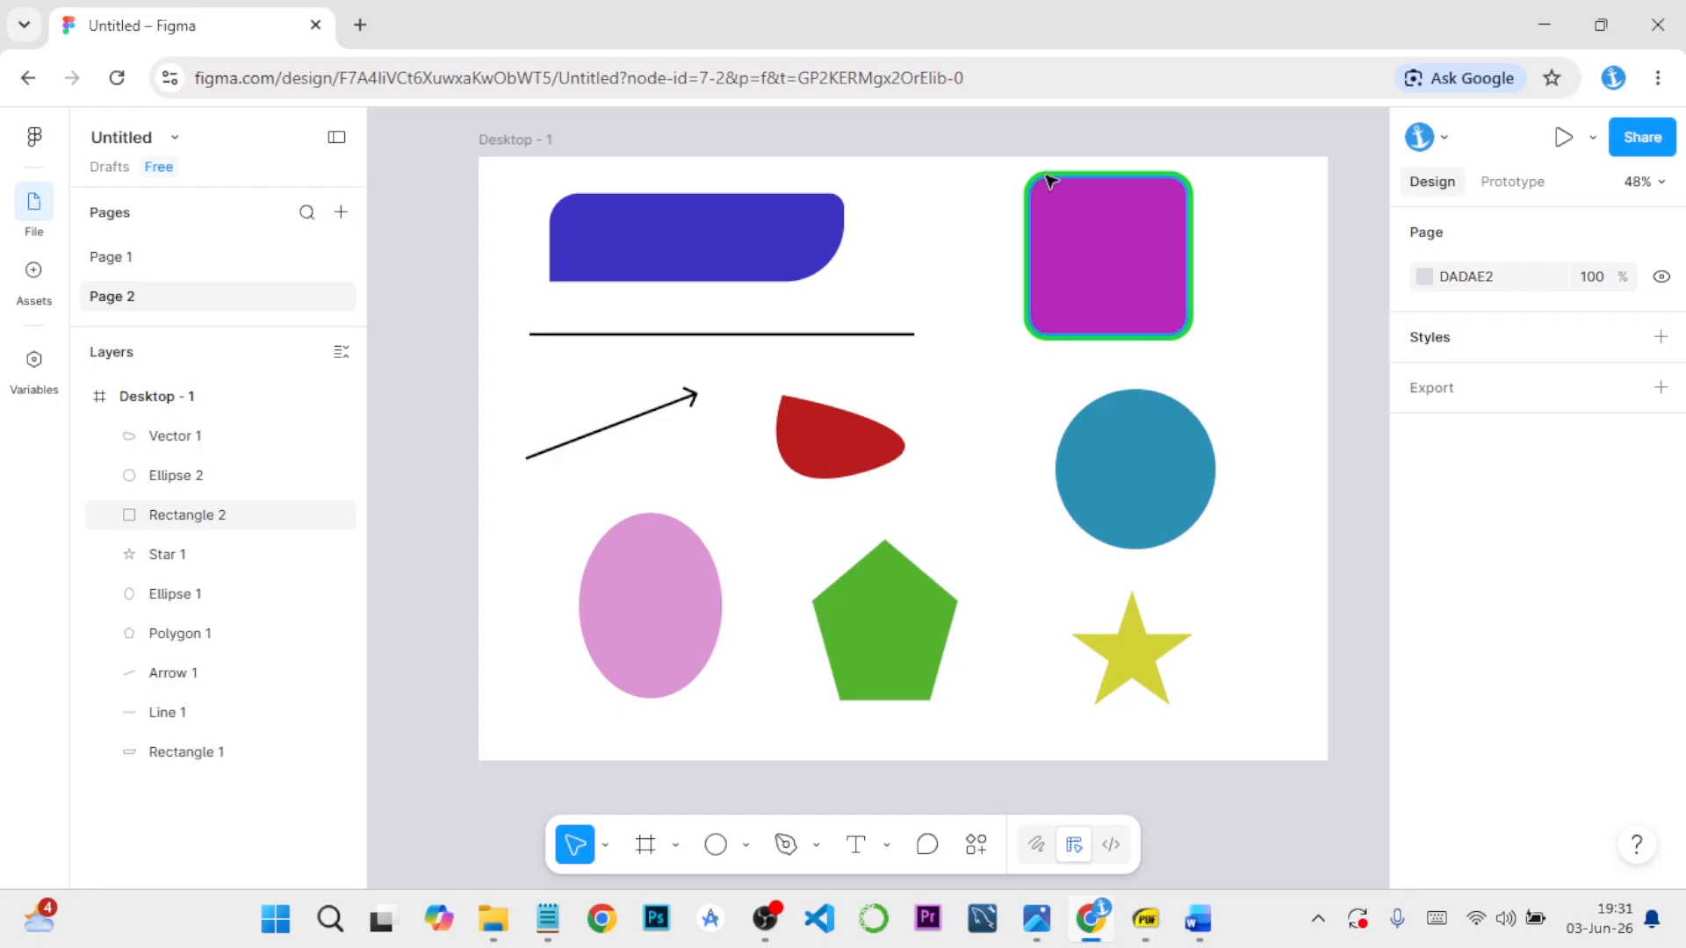
left_click(1092, 253)
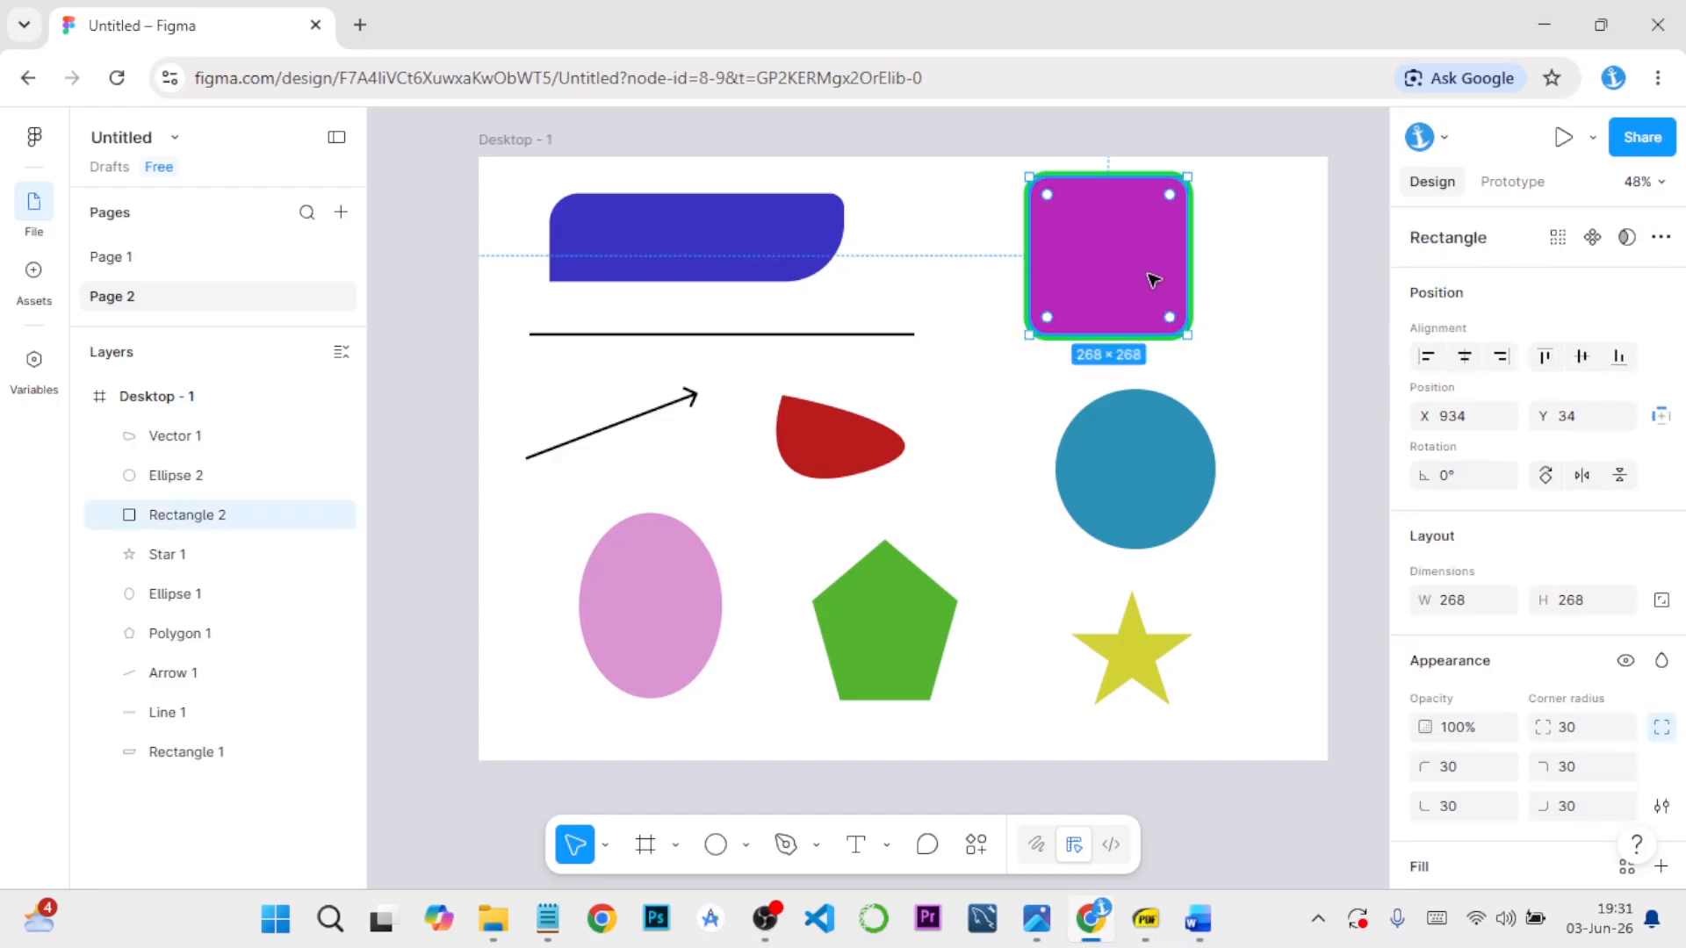
left_click(1212, 272)
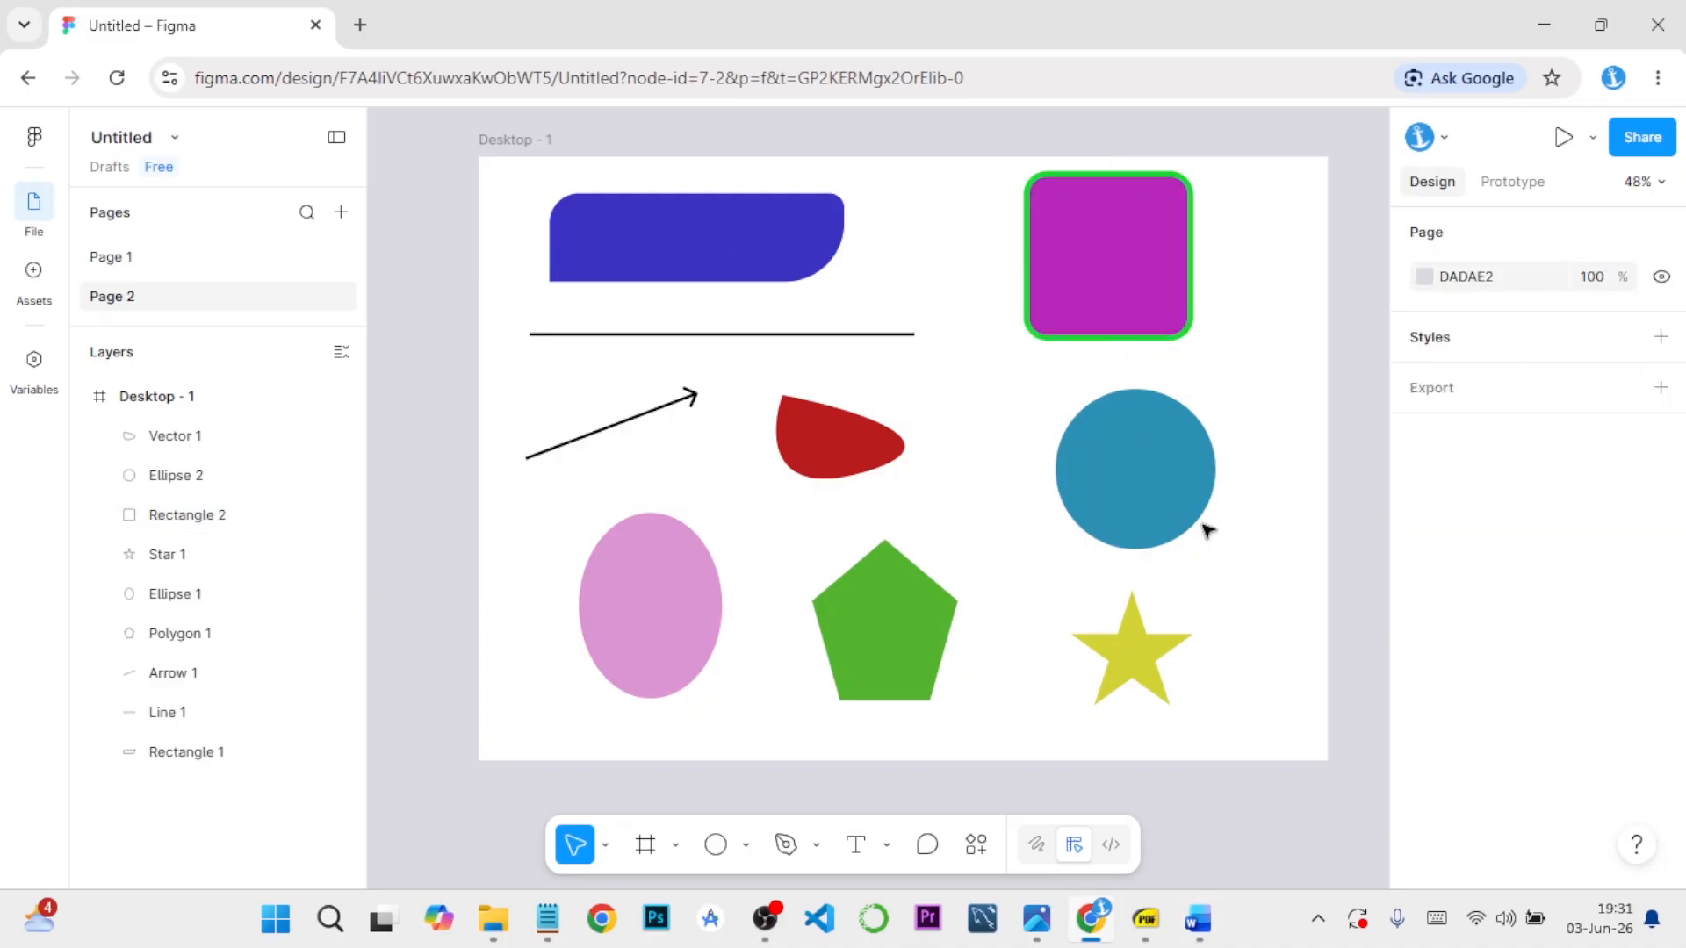
Add a stroke of weight 10 to the blue circle, colour it red BE1C1C, and deselect the circle
left_click(1182, 489)
scroll(1501, 615, "down", 3)
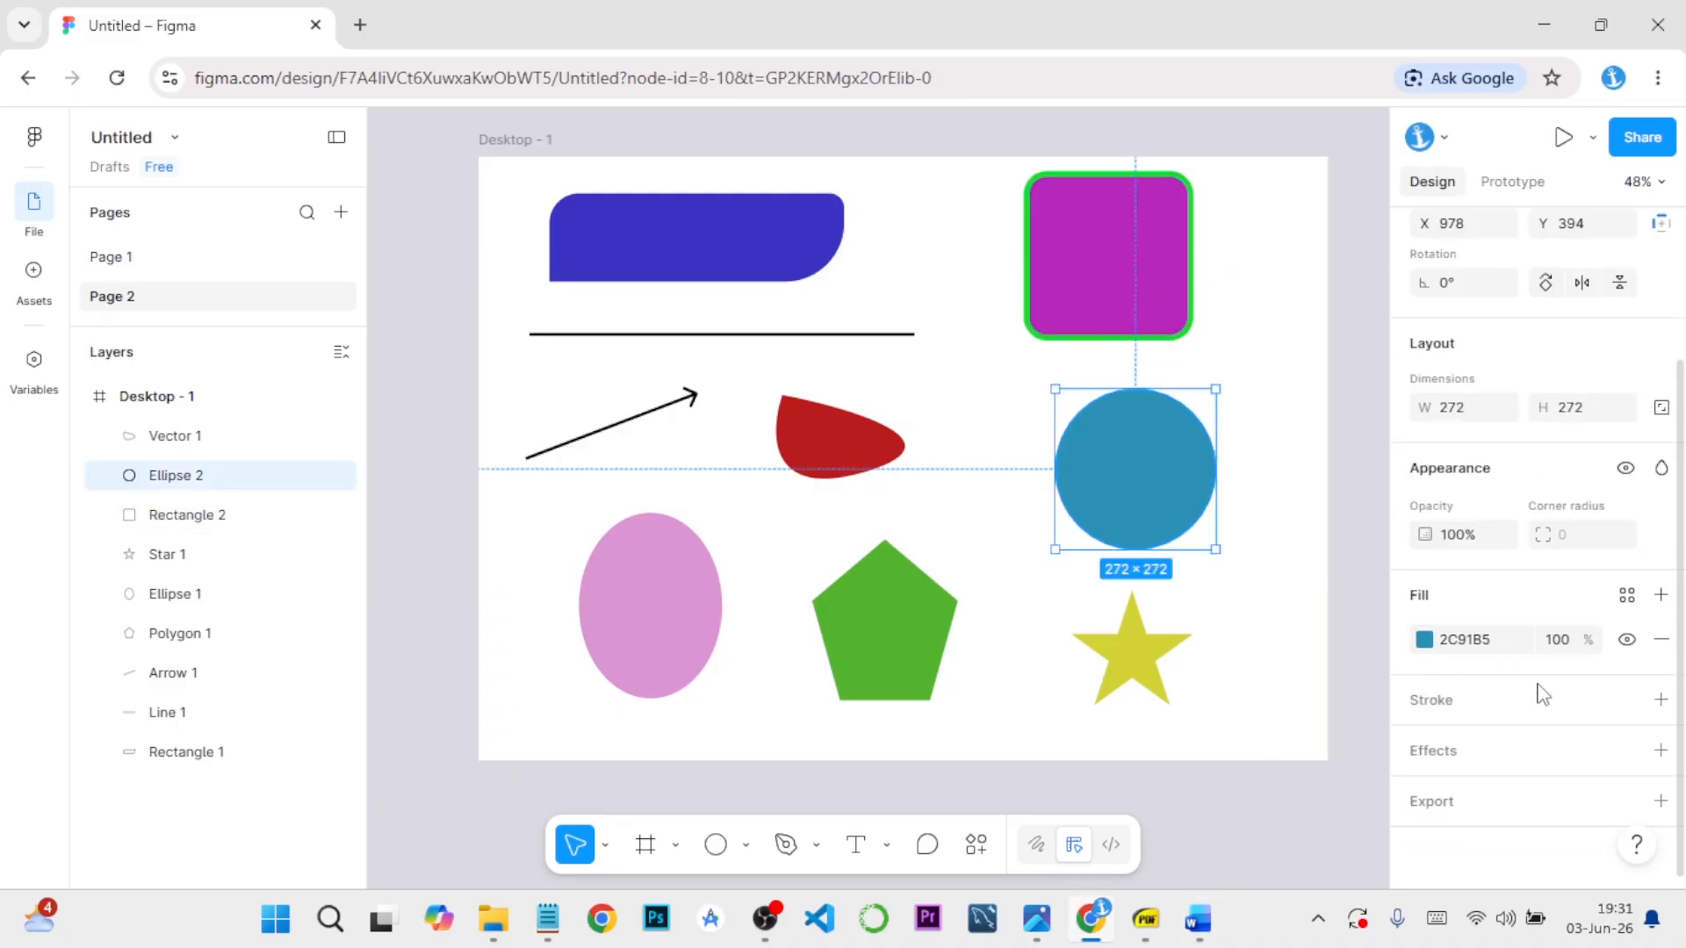
left_click(1660, 699)
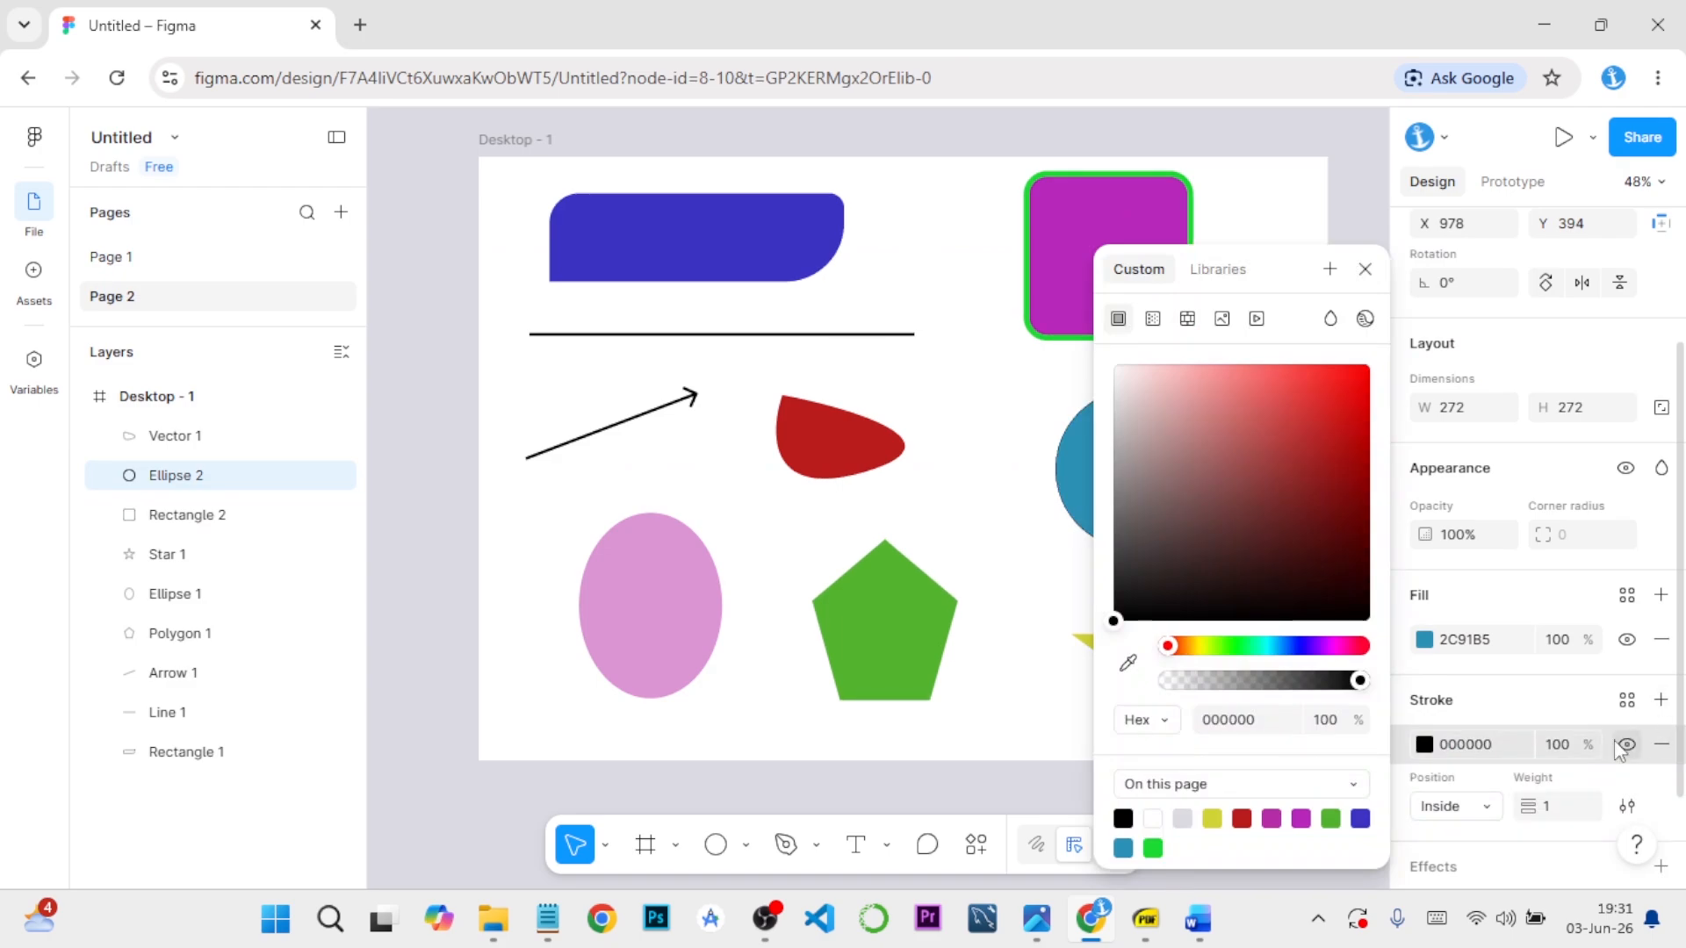
left_click(1561, 810)
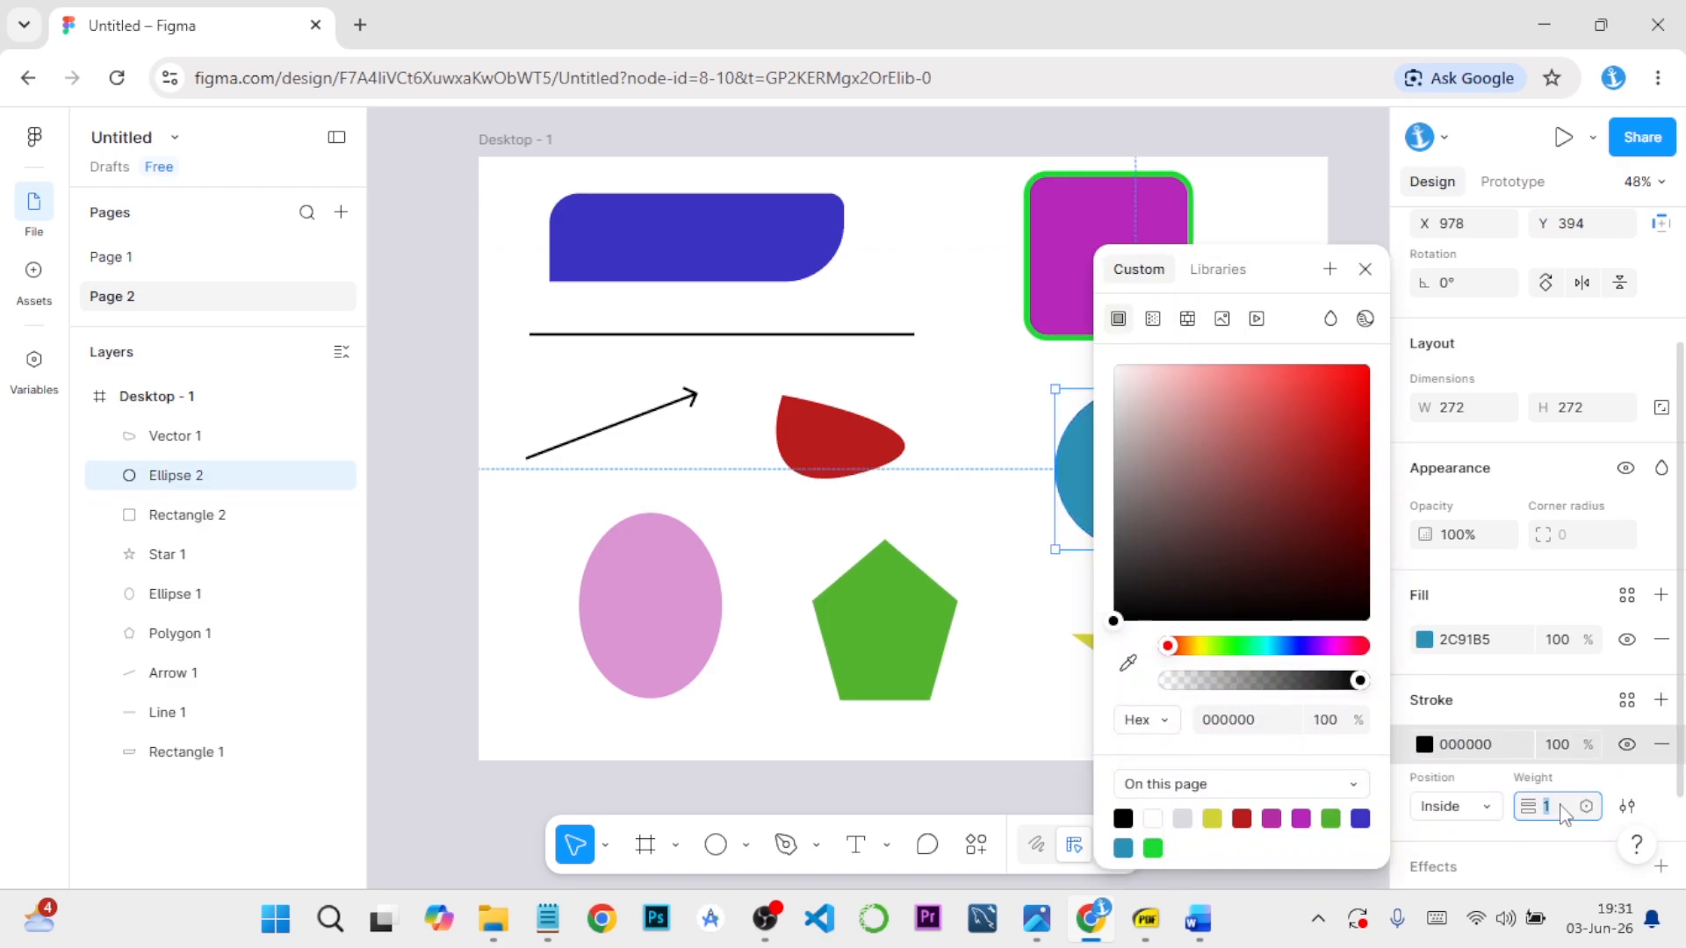
type("10")
key("Return")
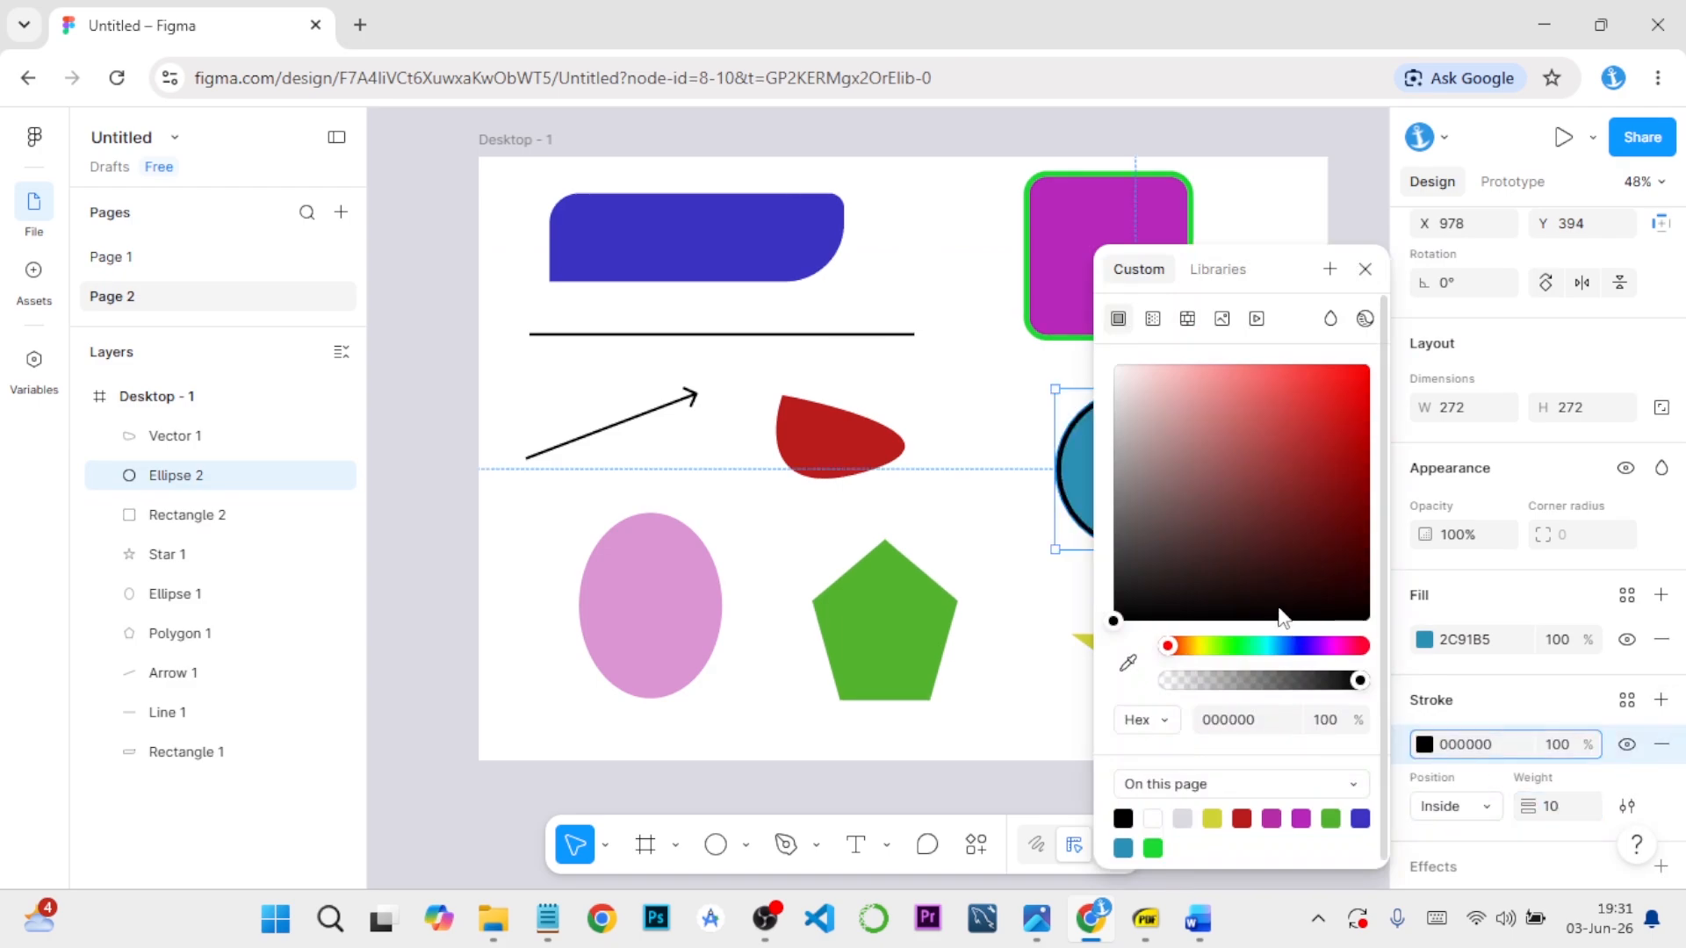
left_click(1331, 431)
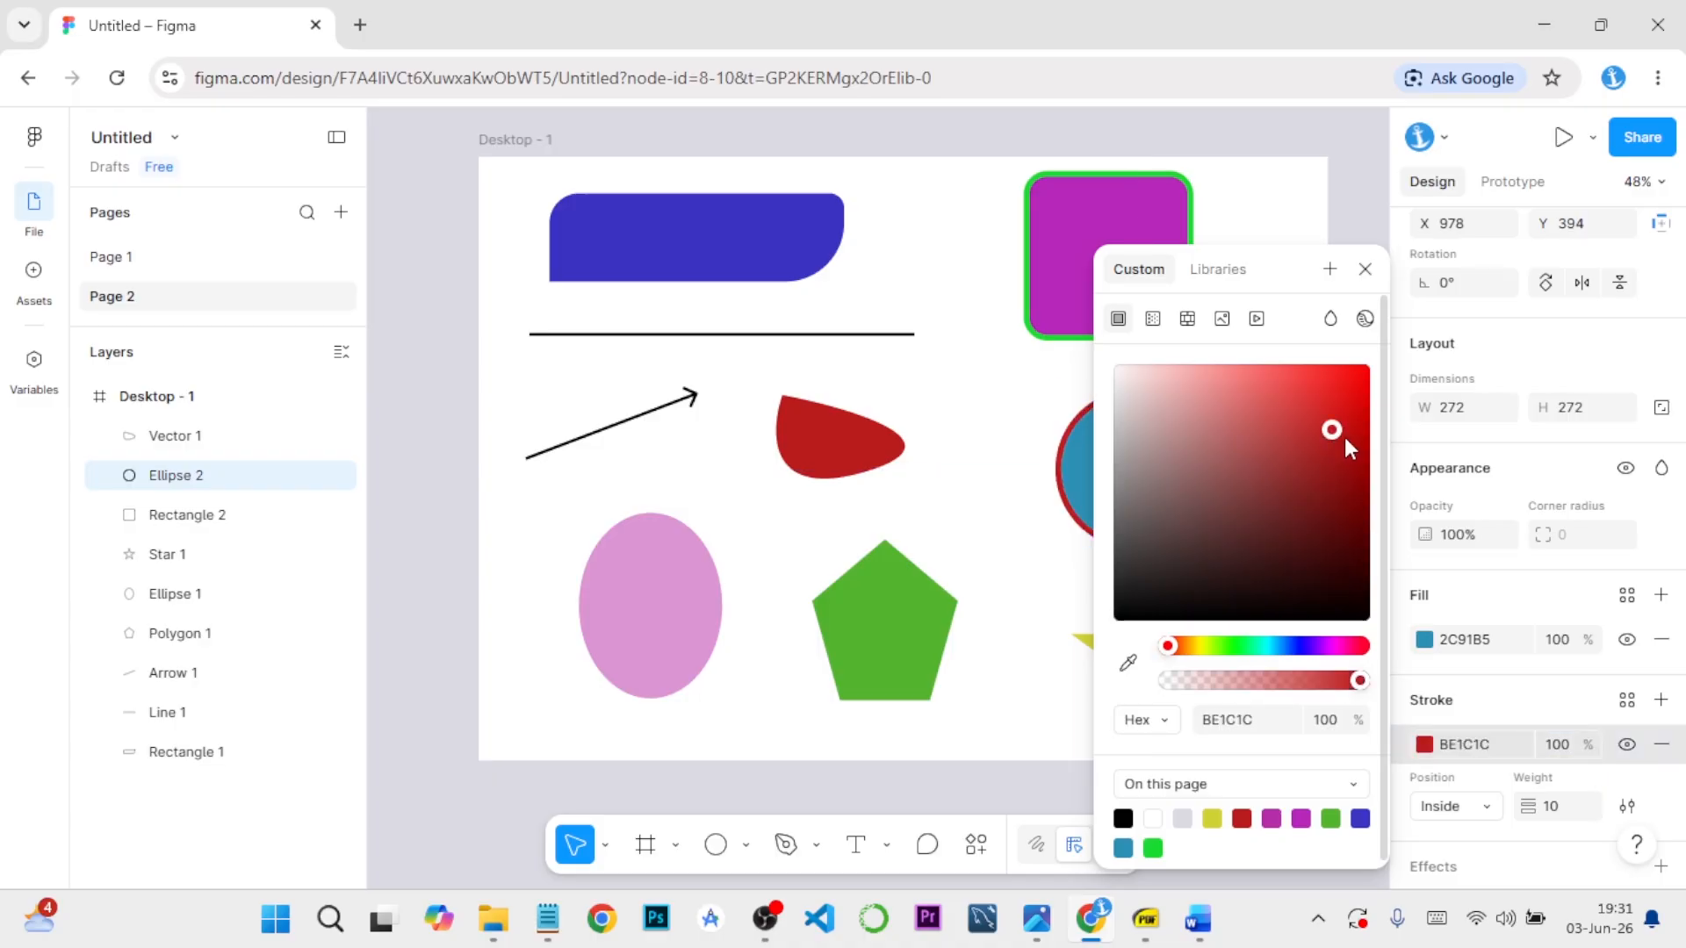
left_click(1364, 269)
left_click(1347, 331)
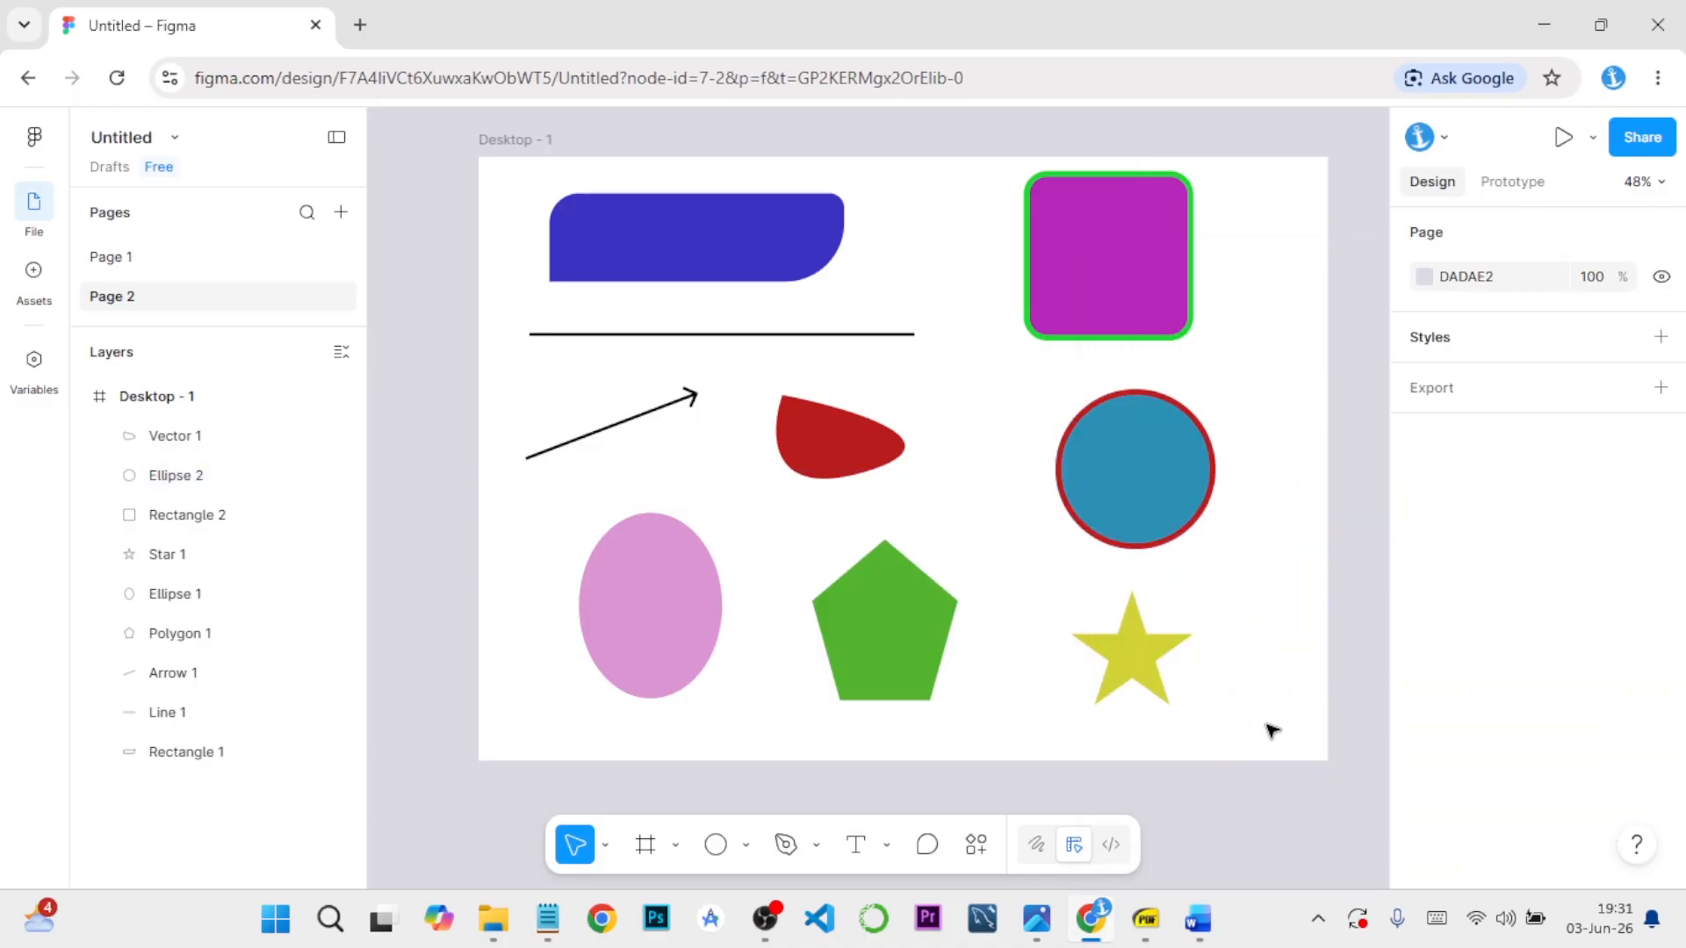
Reread the Understanding Fill and Stroke section of the lesson in Word and return to Figma
left_click(1212, 917)
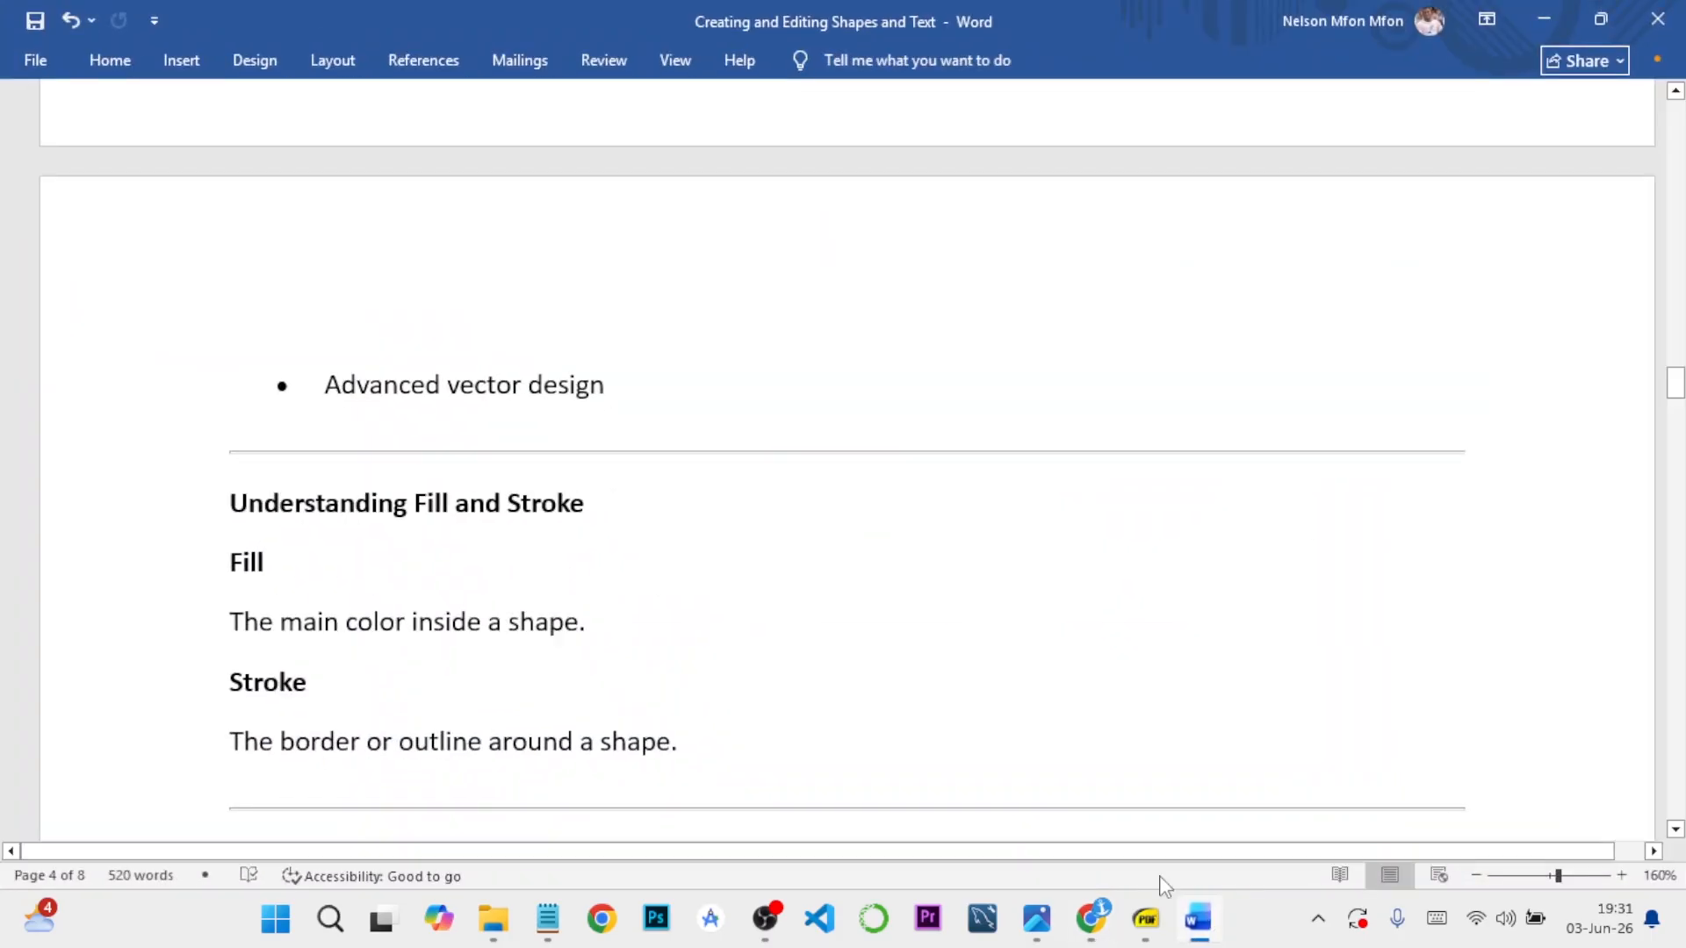
scroll(407, 608, "down", 1)
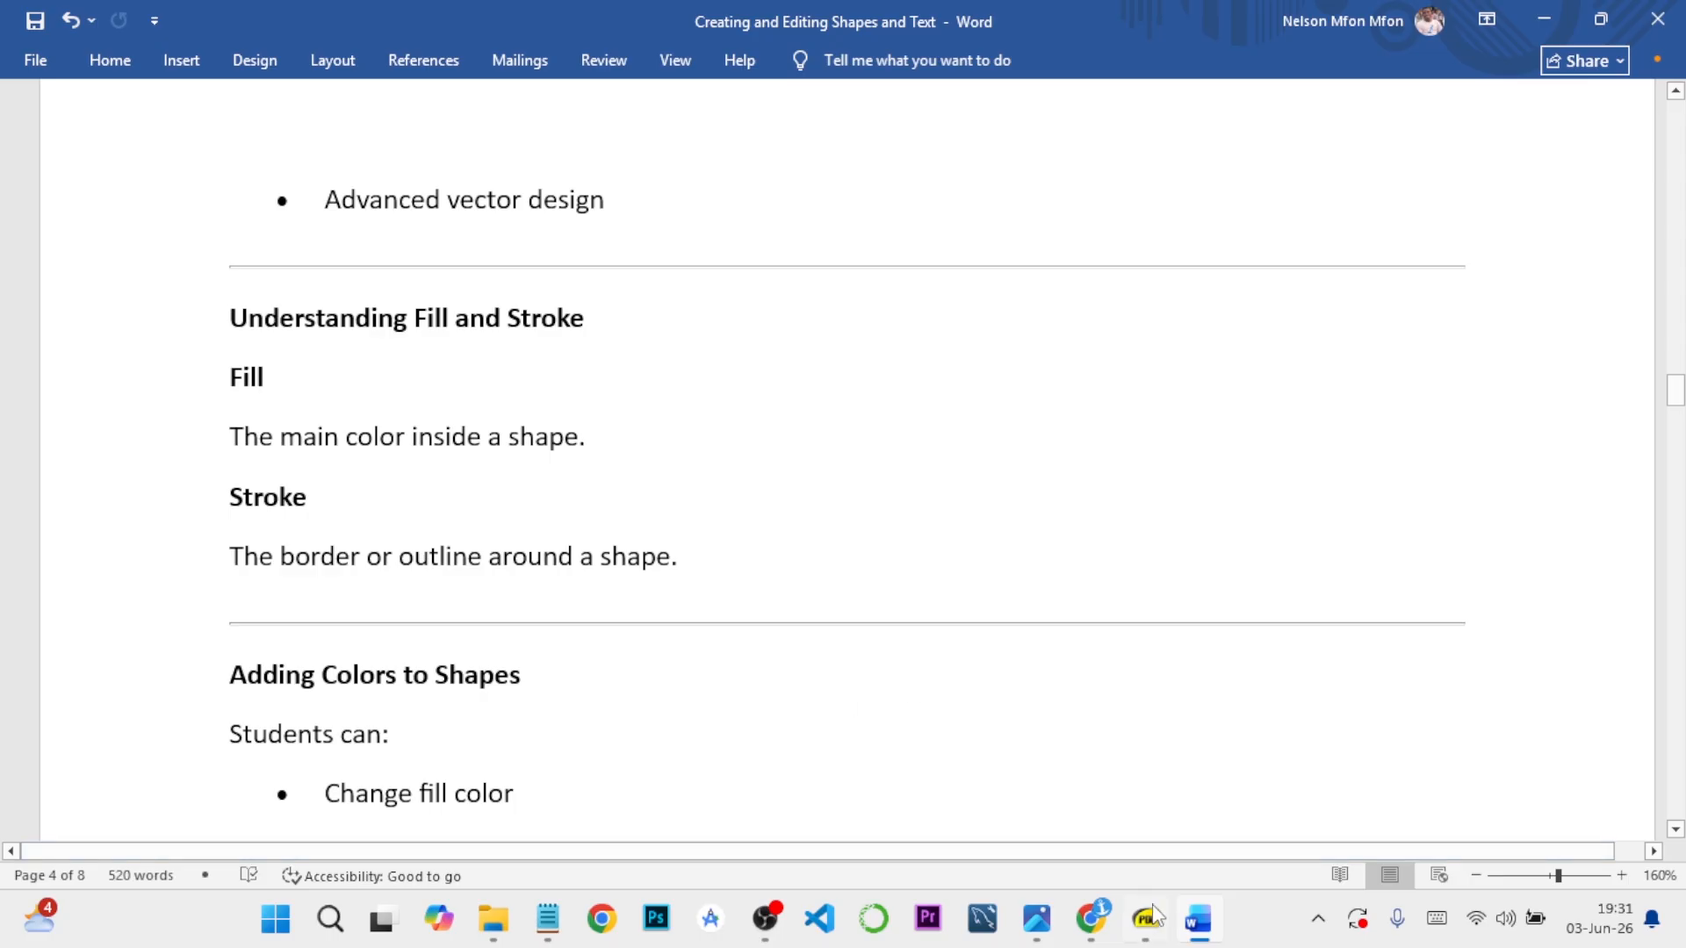
left_click(1110, 933)
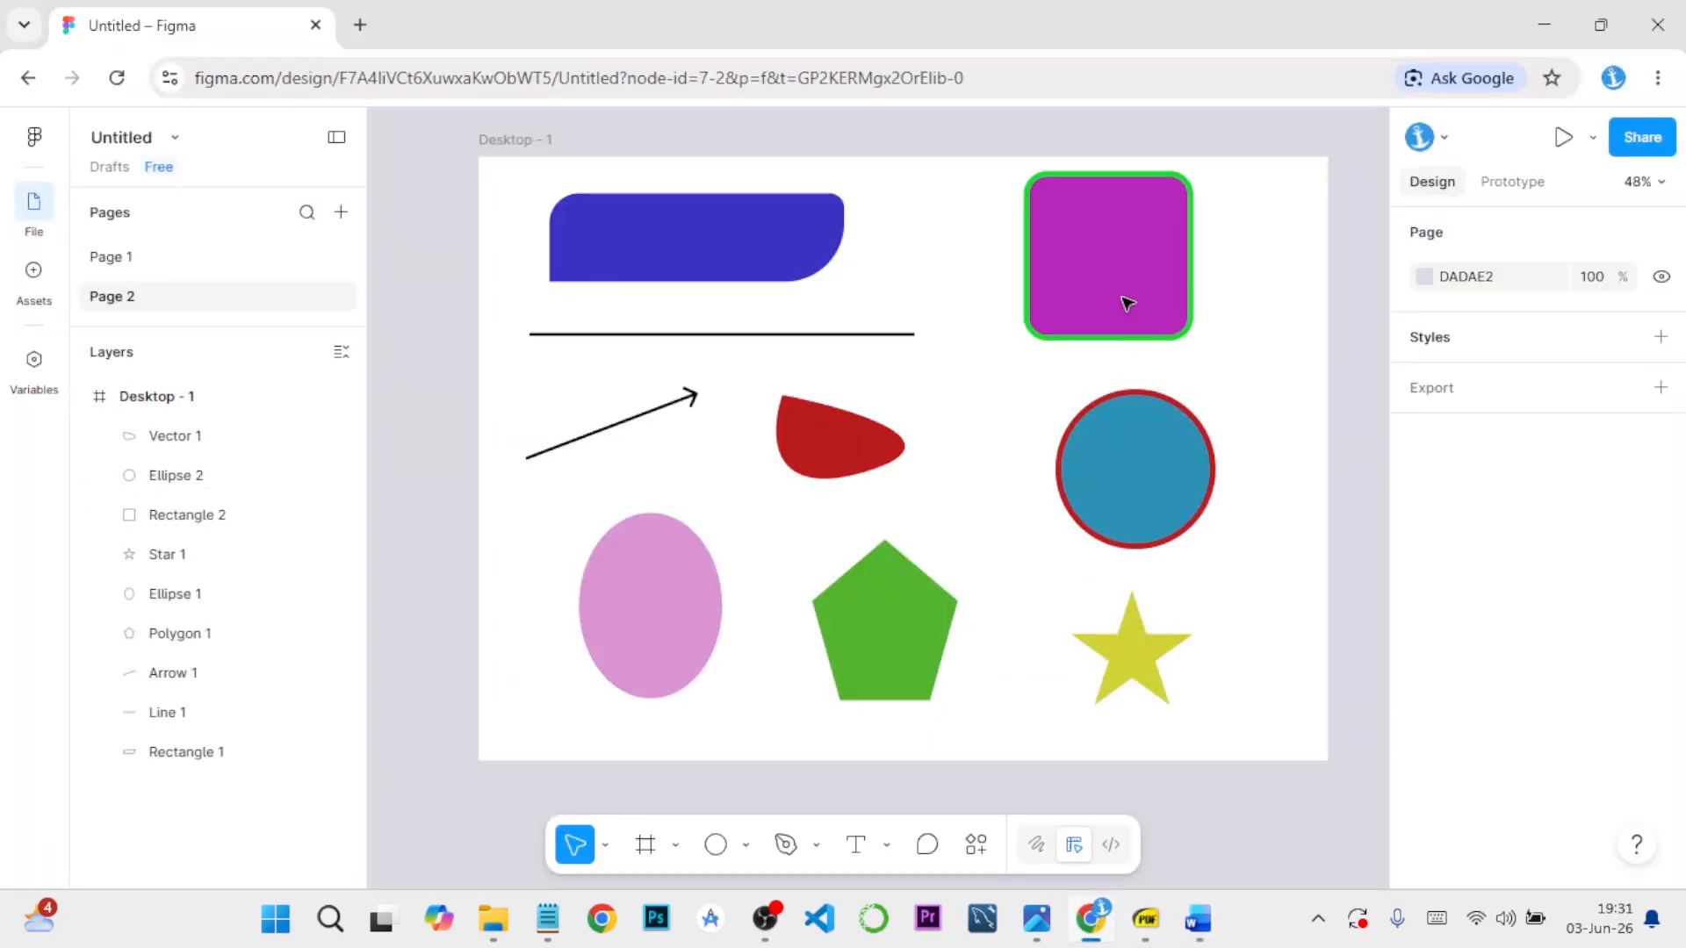
Set the magenta square's stroke position to Inside and increase its weight to 60
left_click(1189, 334)
scroll(1492, 571, "down", 3)
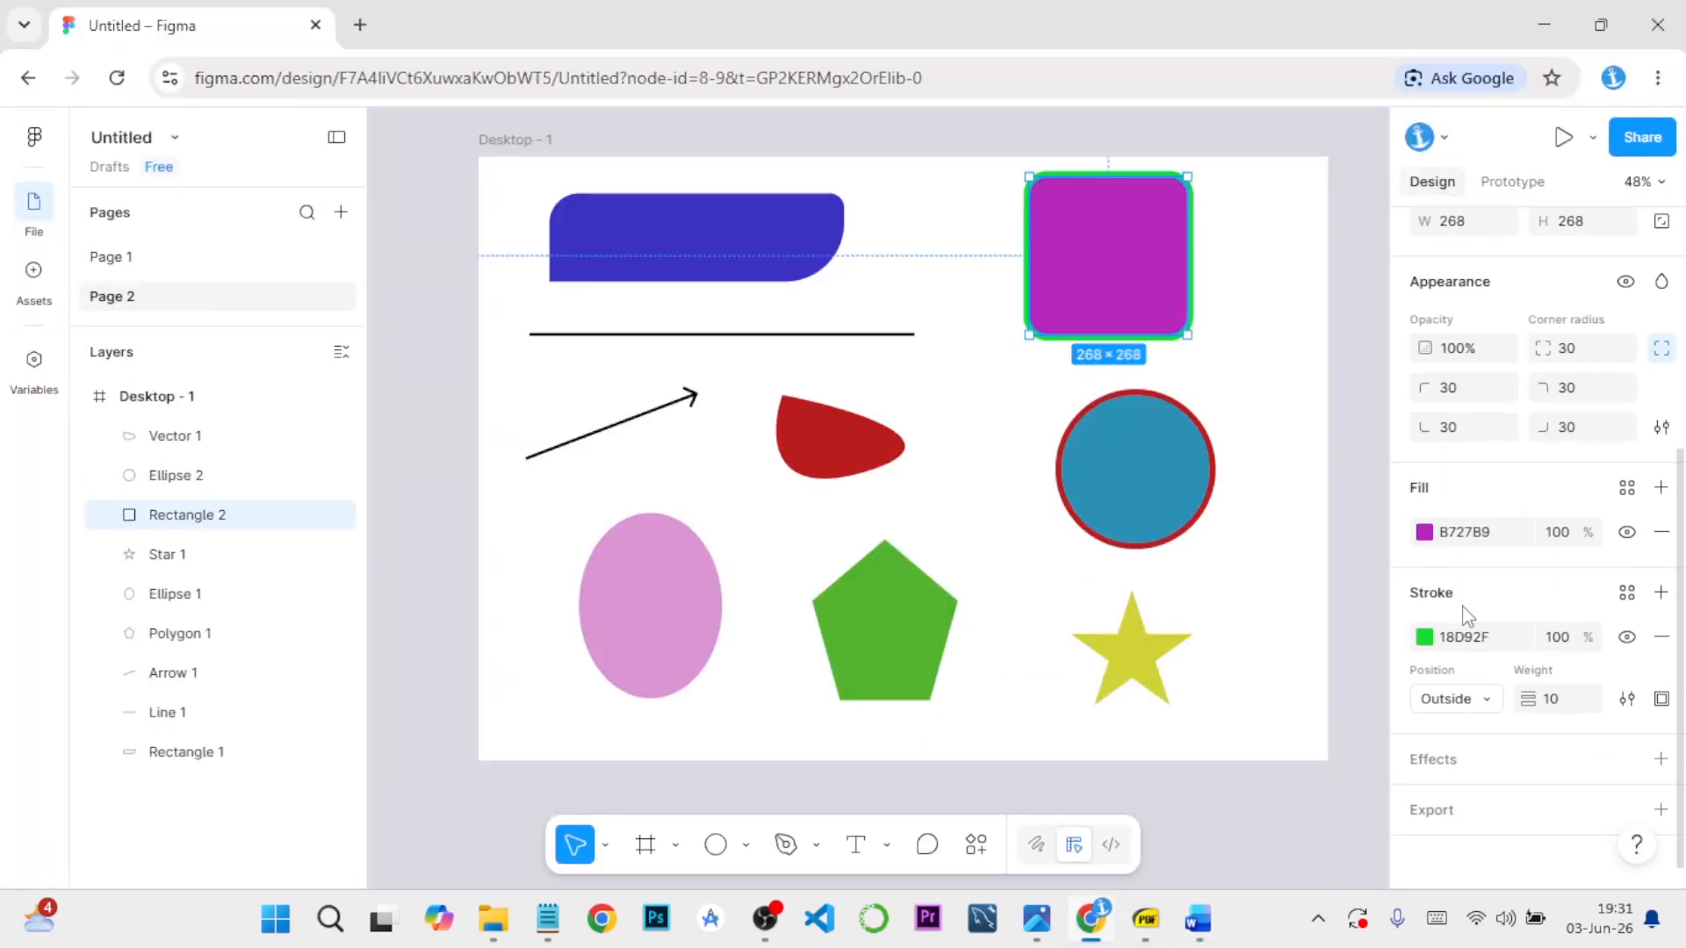
left_click(1483, 692)
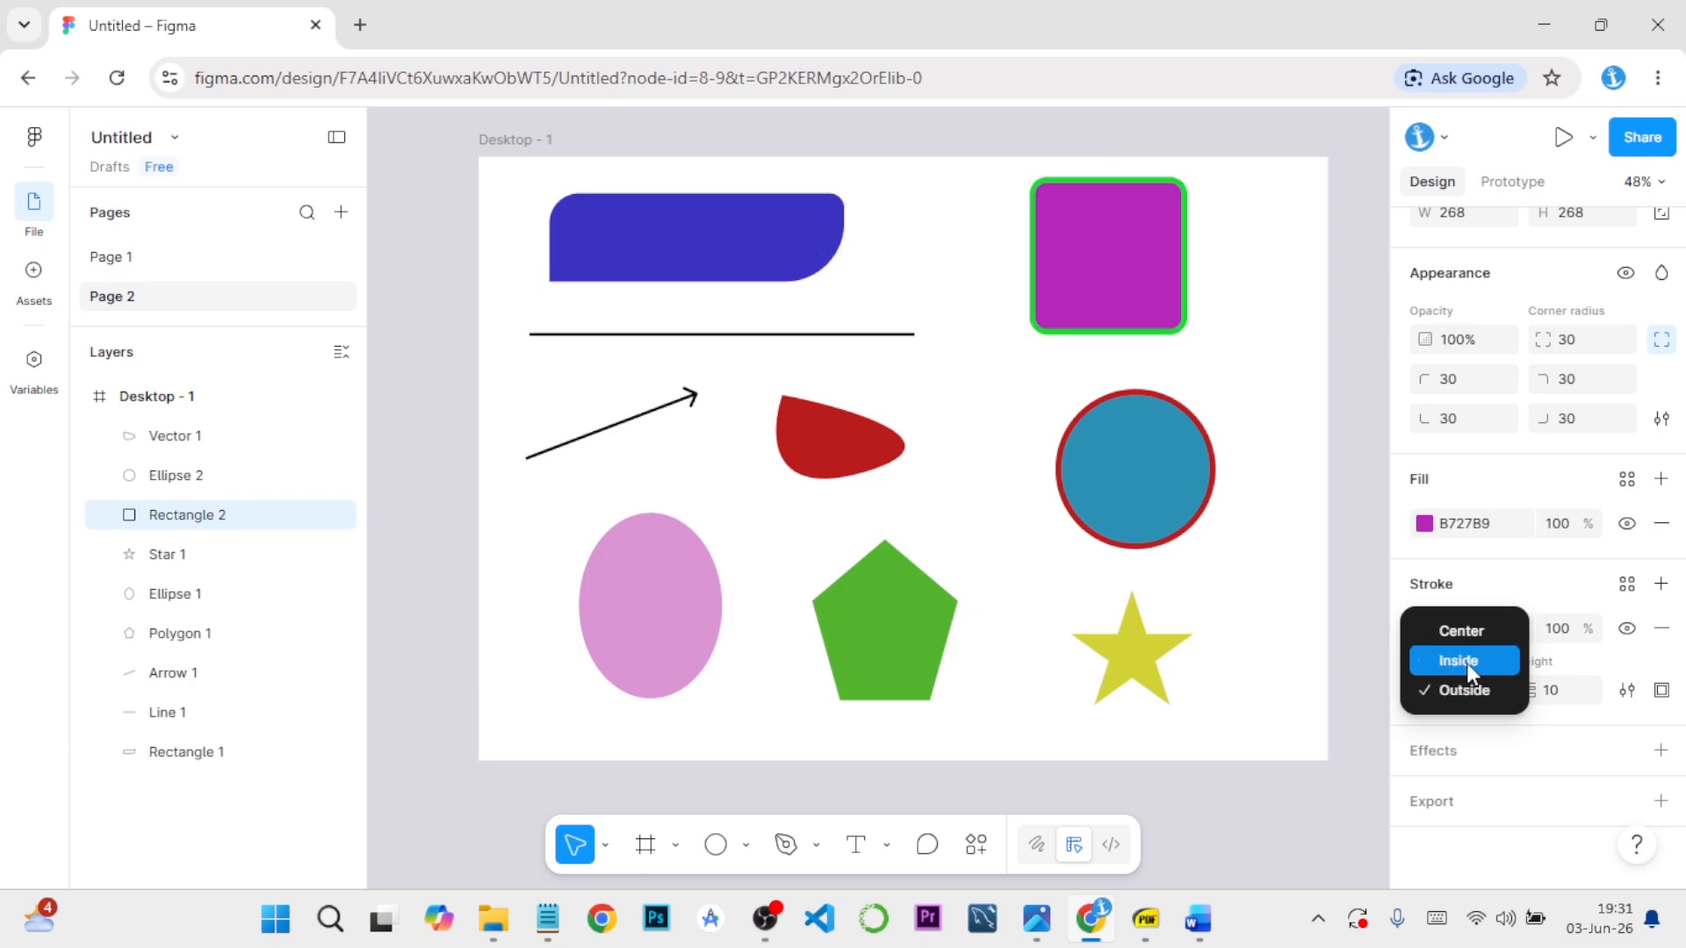
left_click(1468, 662)
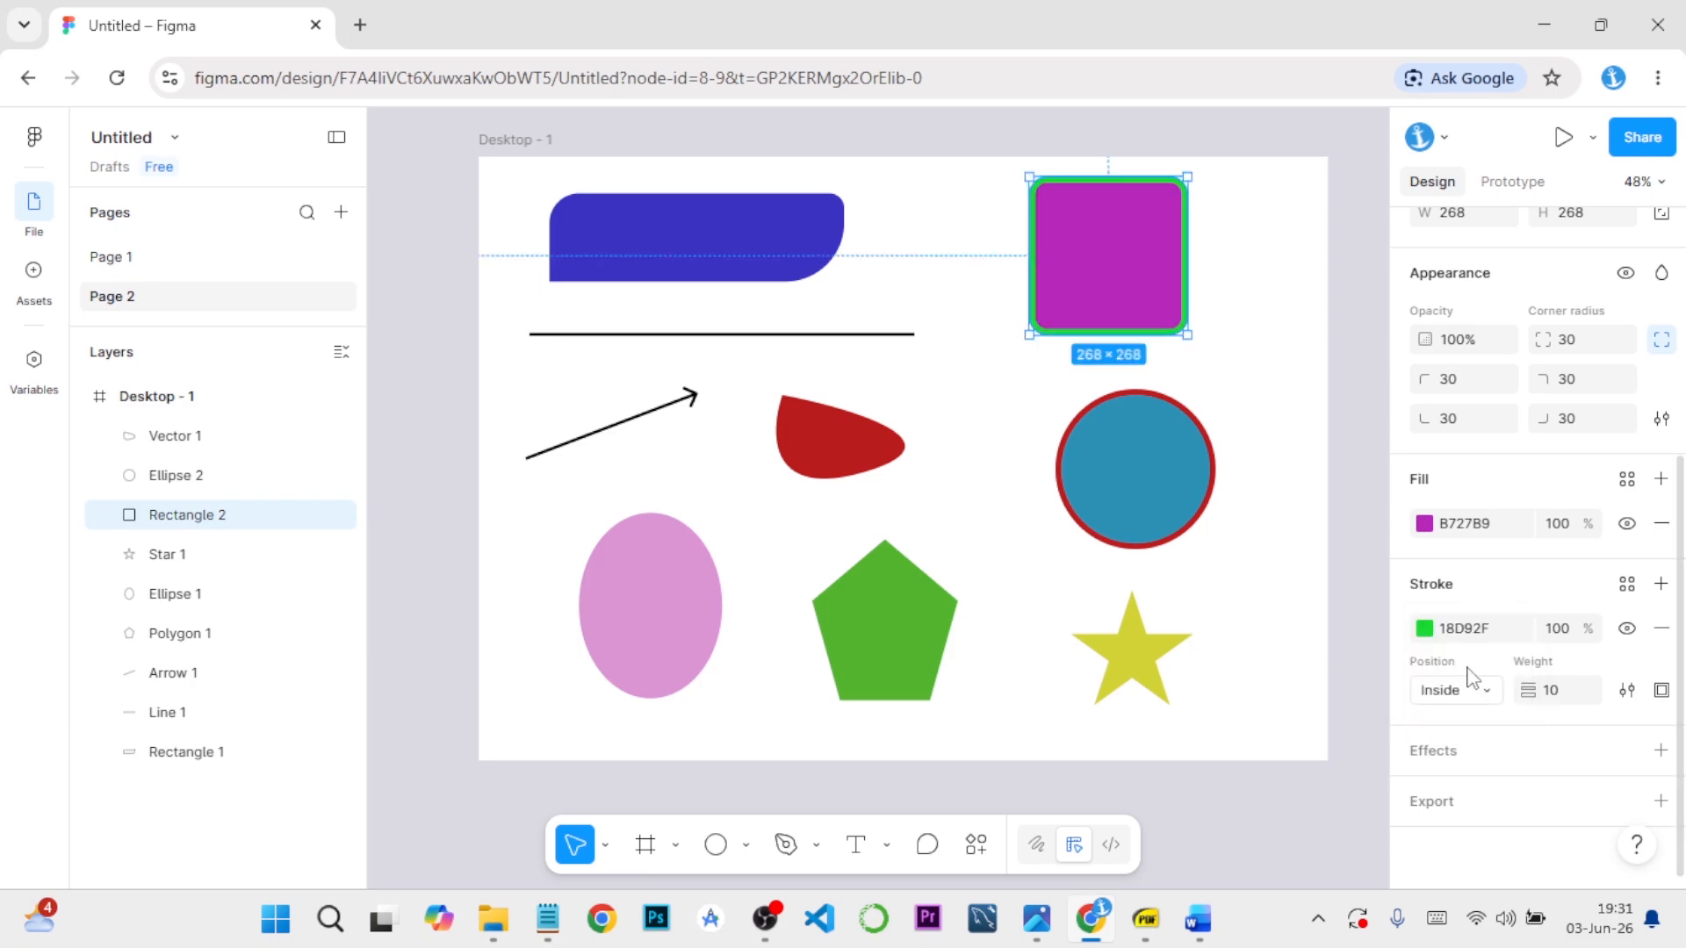
left_click_drag(1532, 690, 1654, 696)
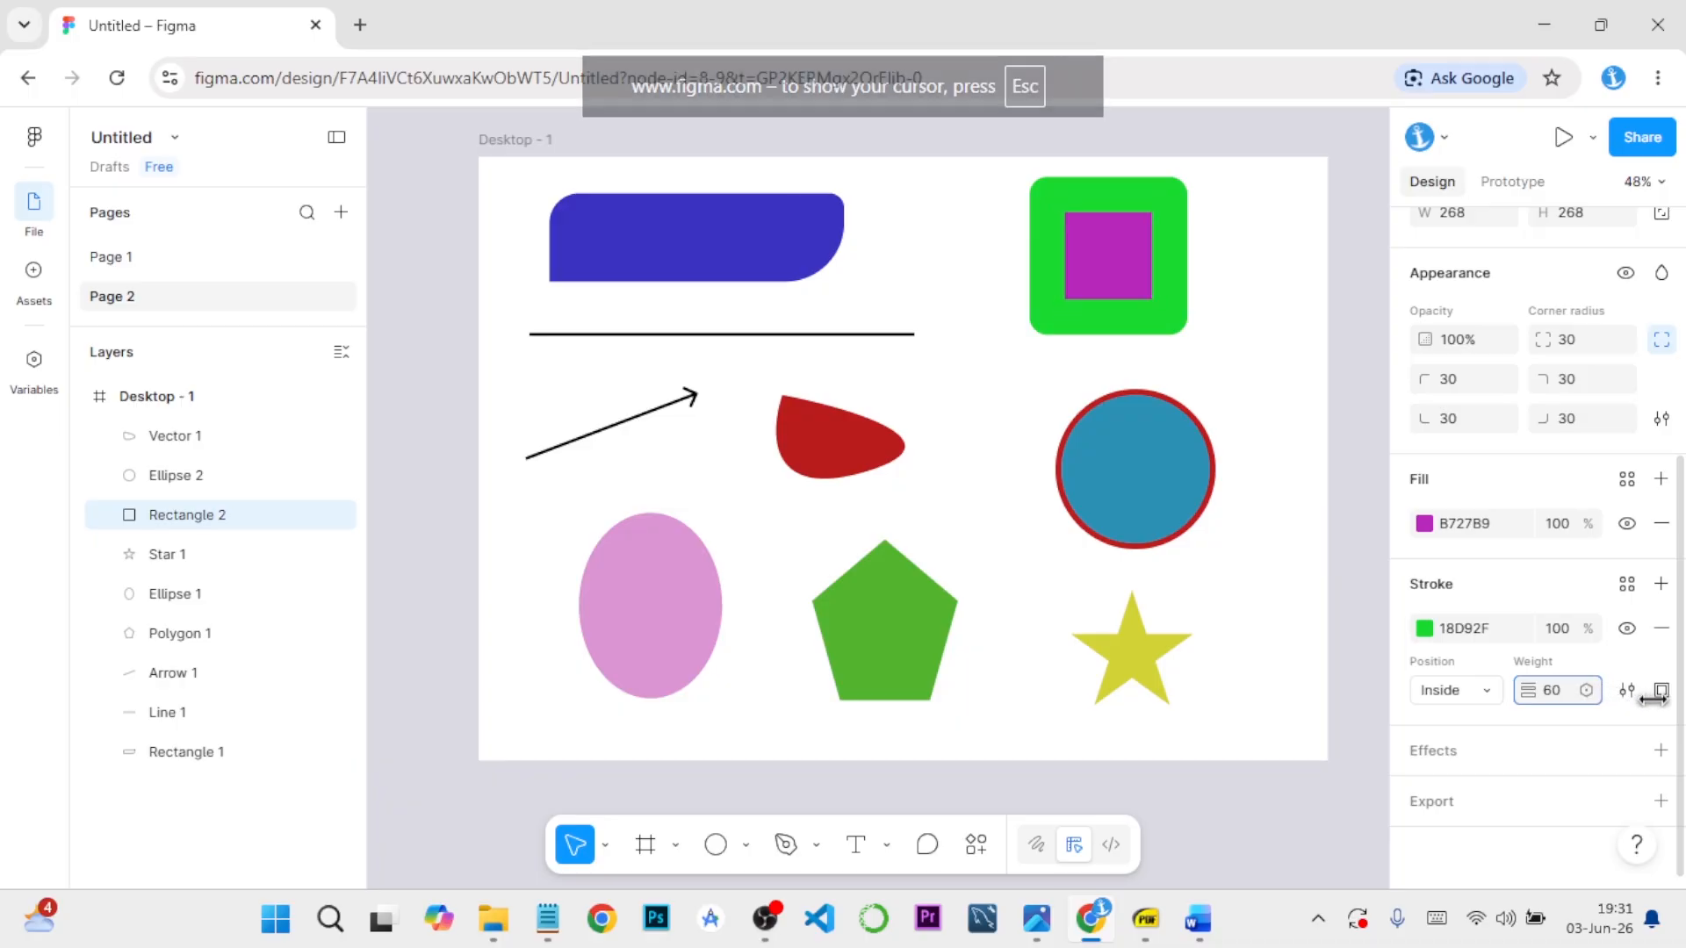
Set the magenta square's stroke position to Outside and its weight to 10, and deselect the square
left_click(1479, 692)
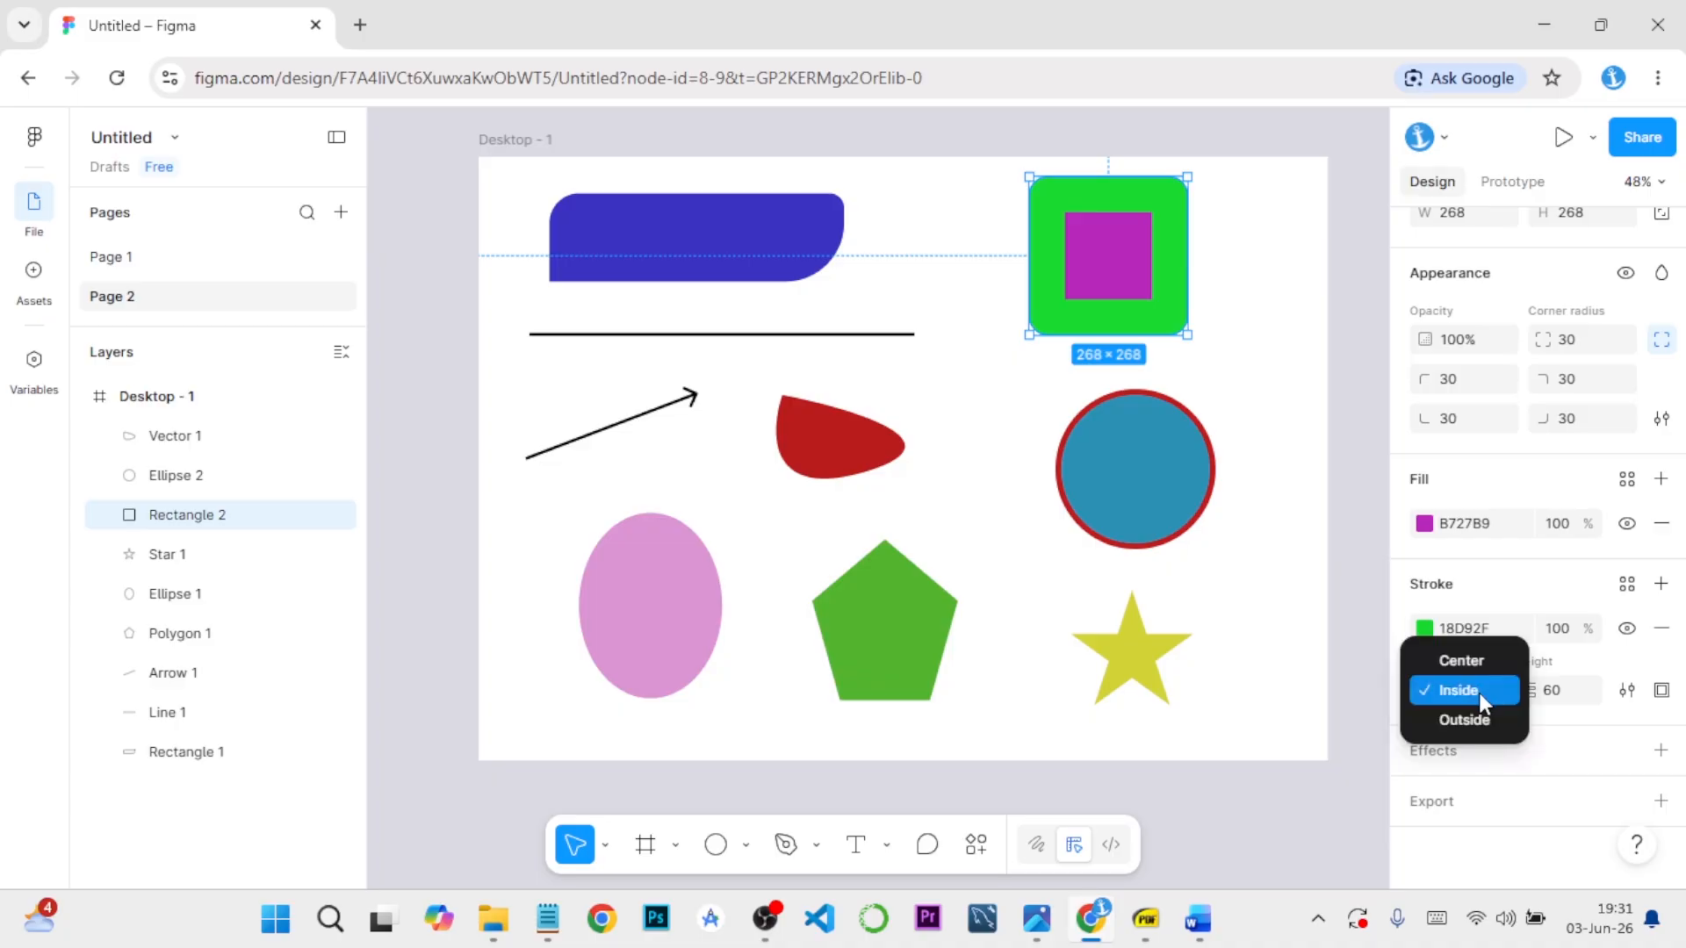
left_click(1472, 711)
scroll(1115, 328, "up", 2)
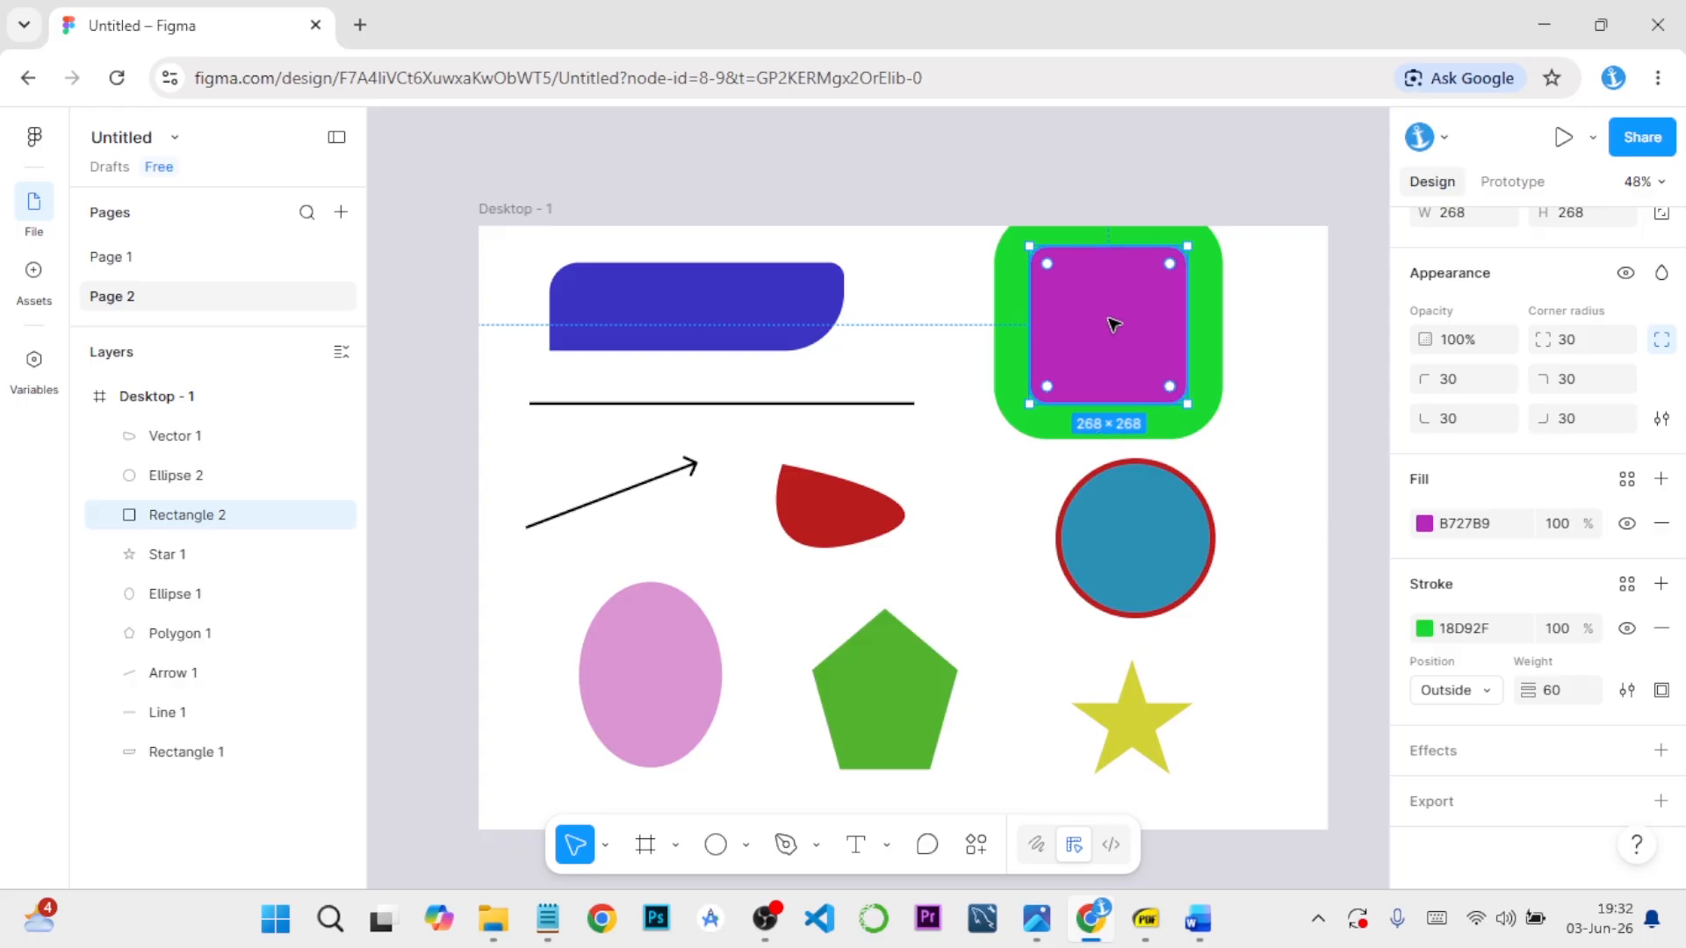
left_click(1562, 696)
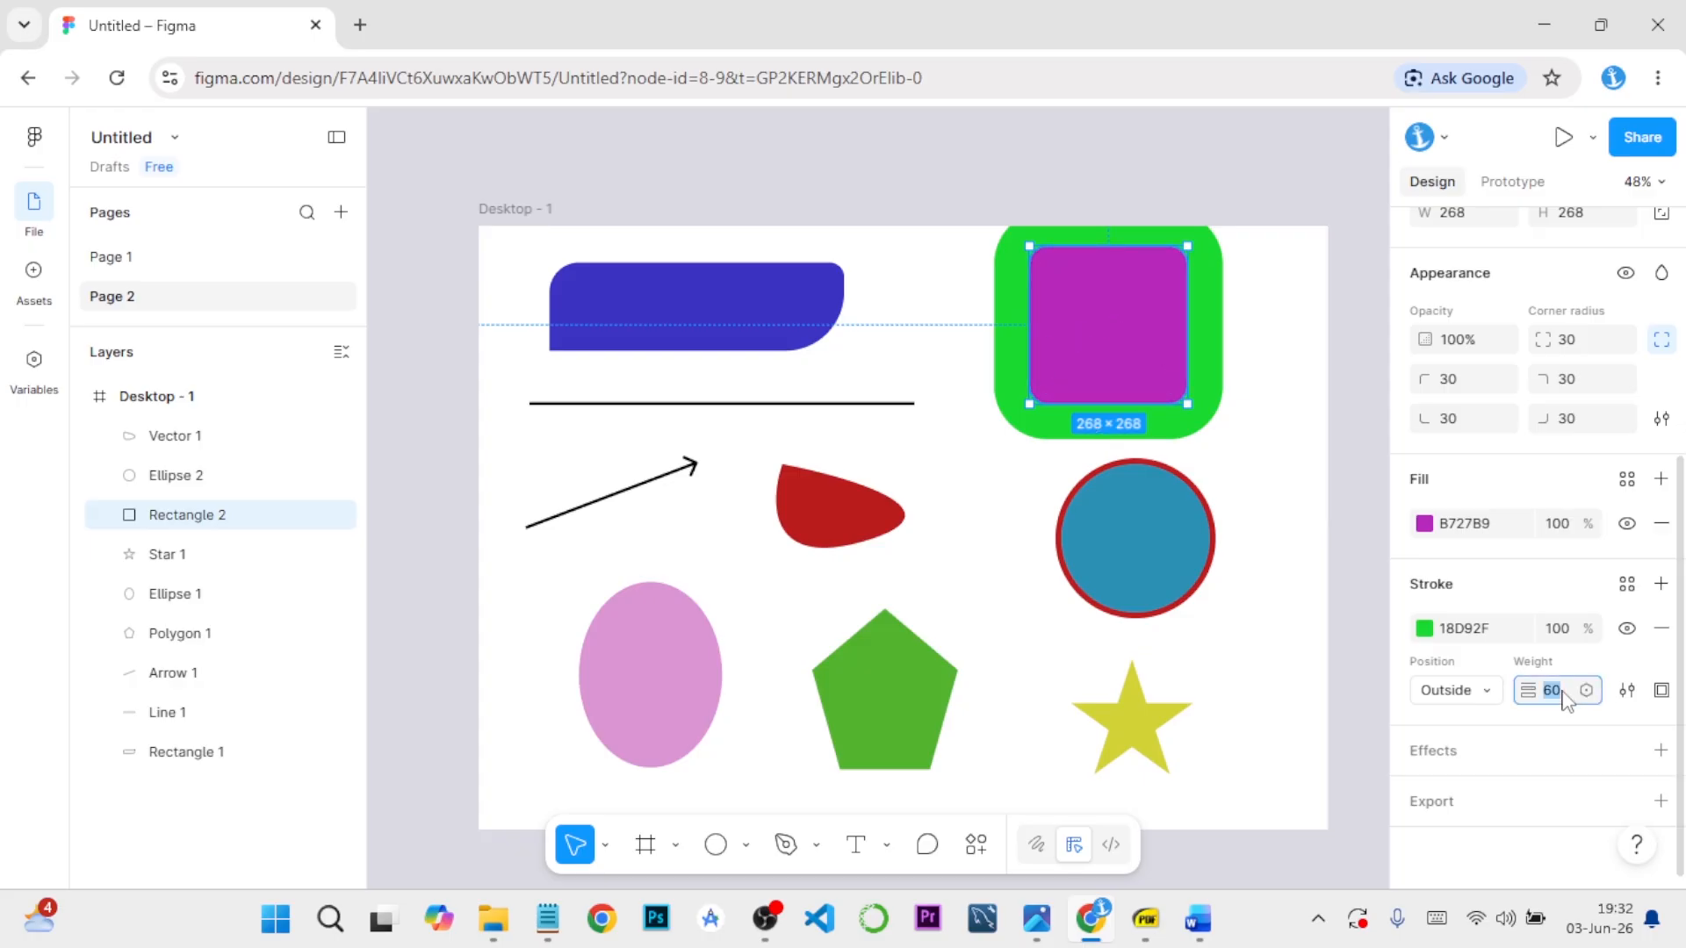
type("10")
key("Return")
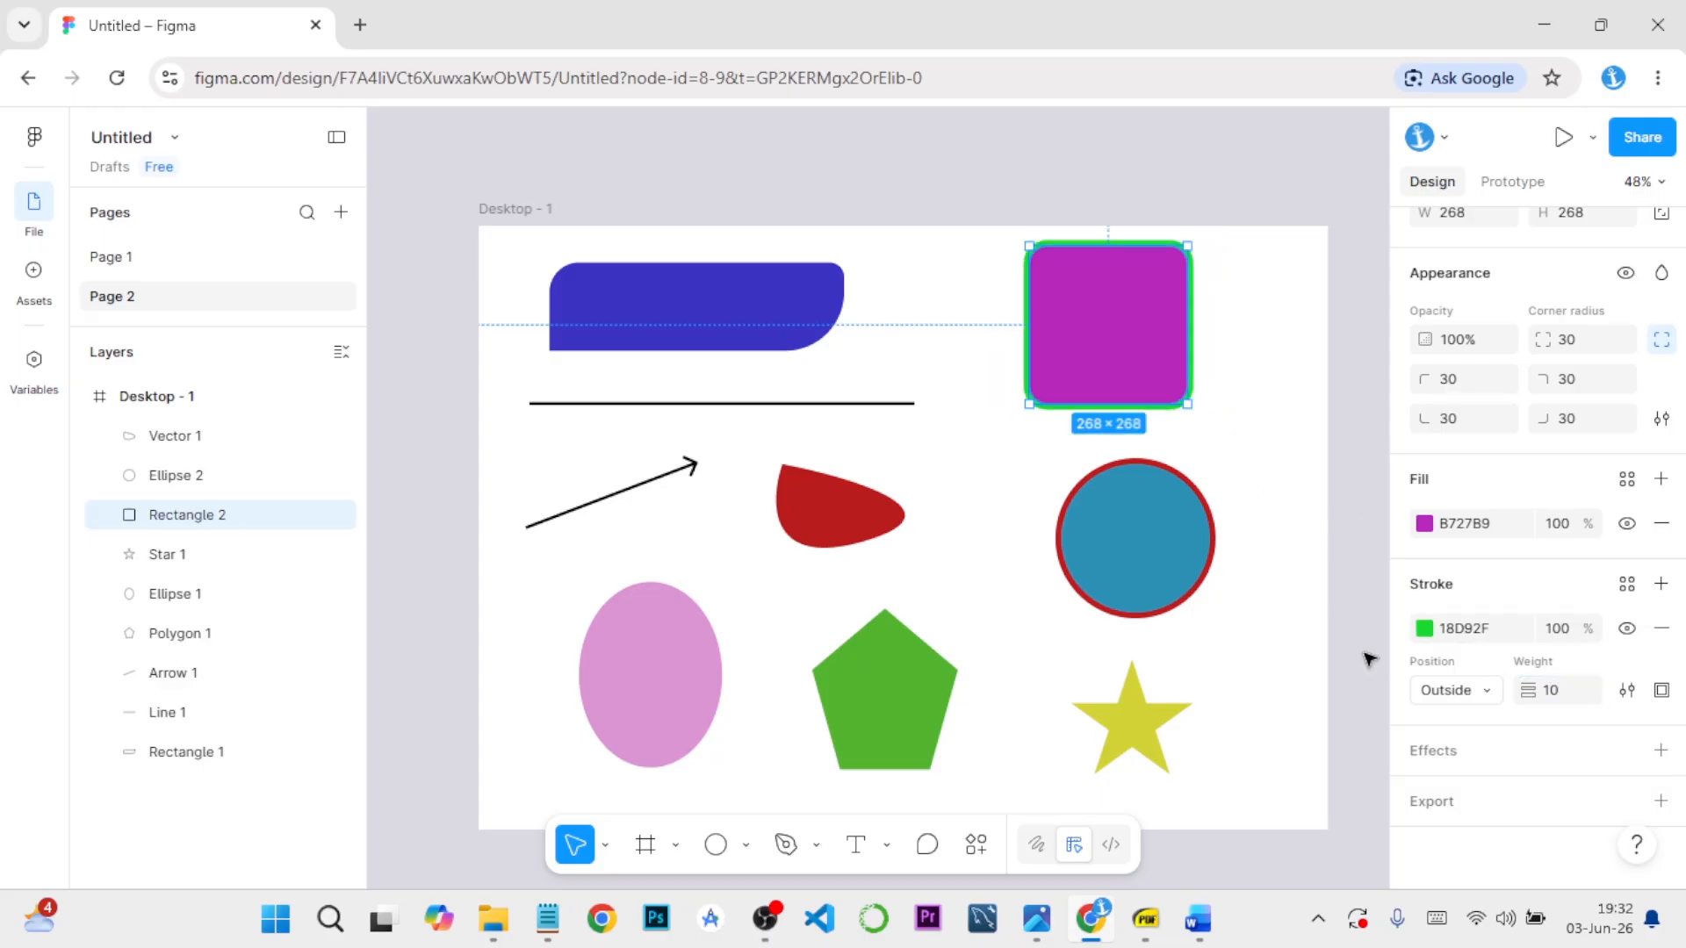
left_click(1312, 588)
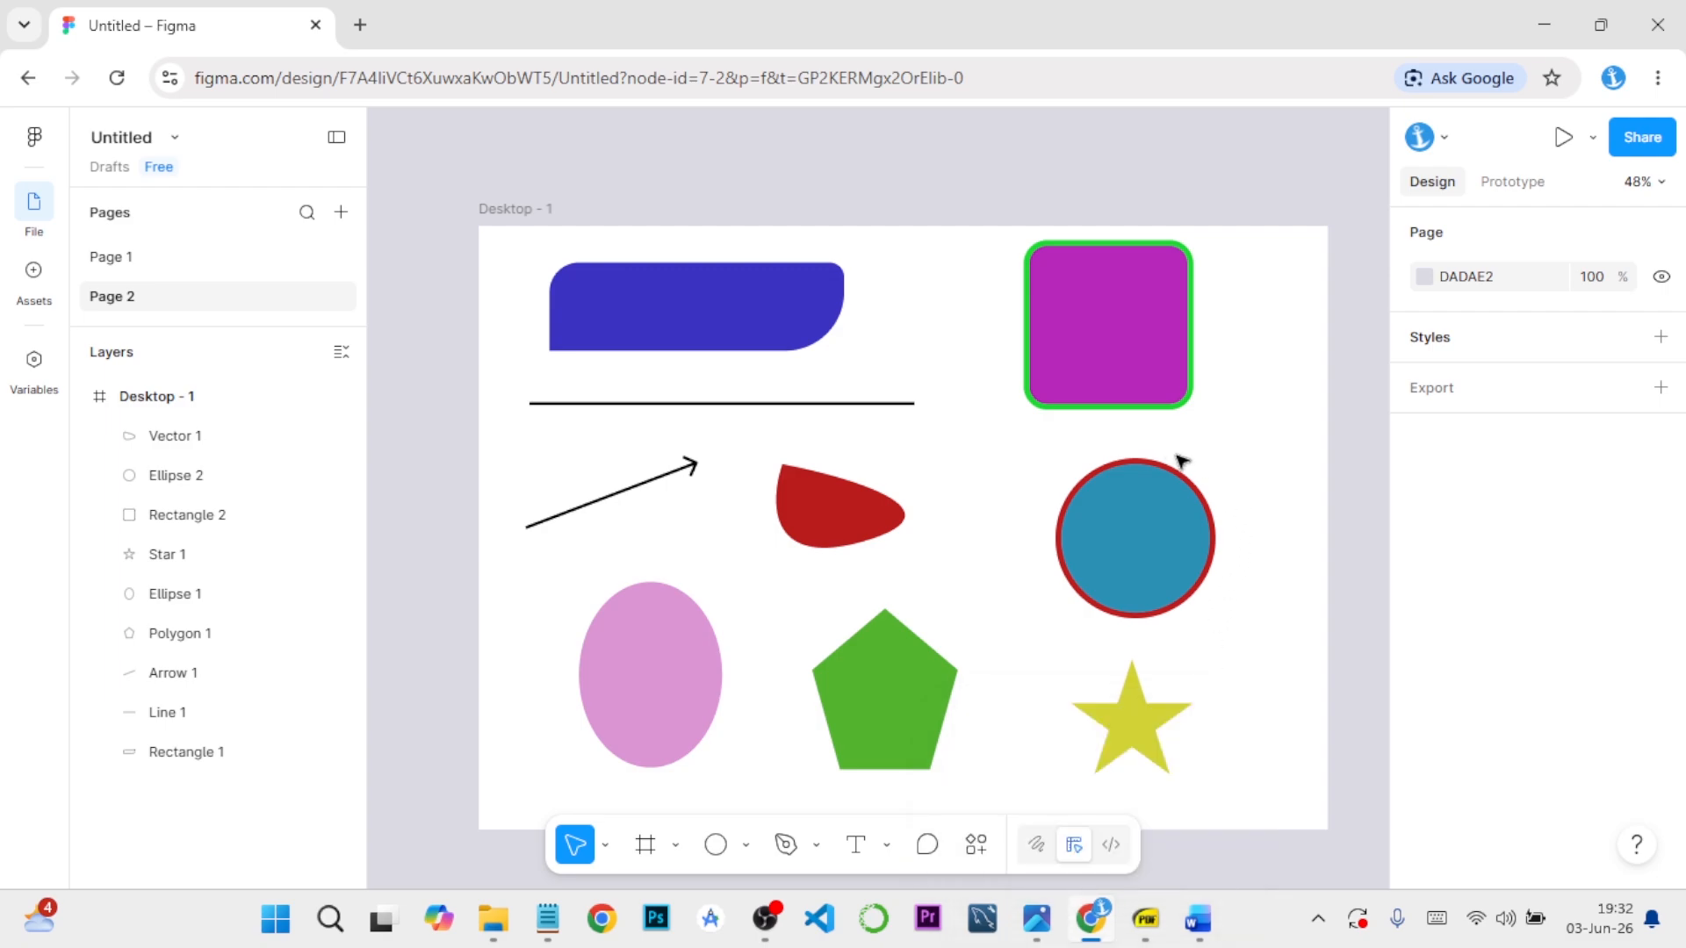
Switch to the Word lesson and read the sections on what text is, the Text Tool, creating text and types of text
left_click(1198, 918)
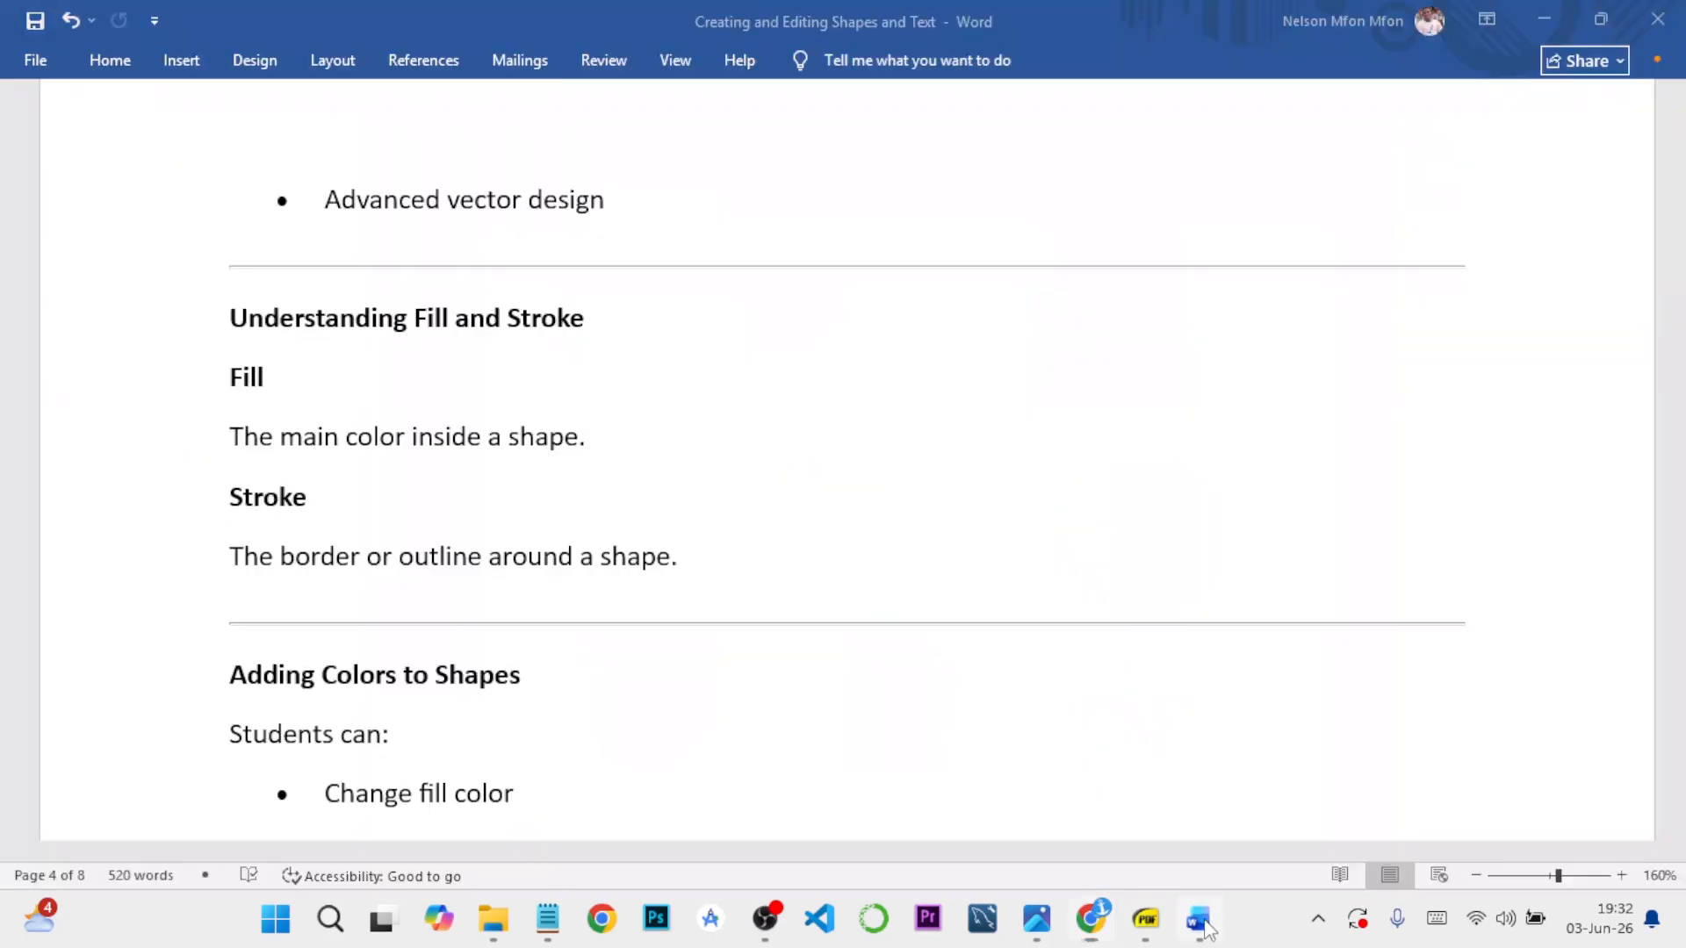
scroll(408, 676, "down", 10)
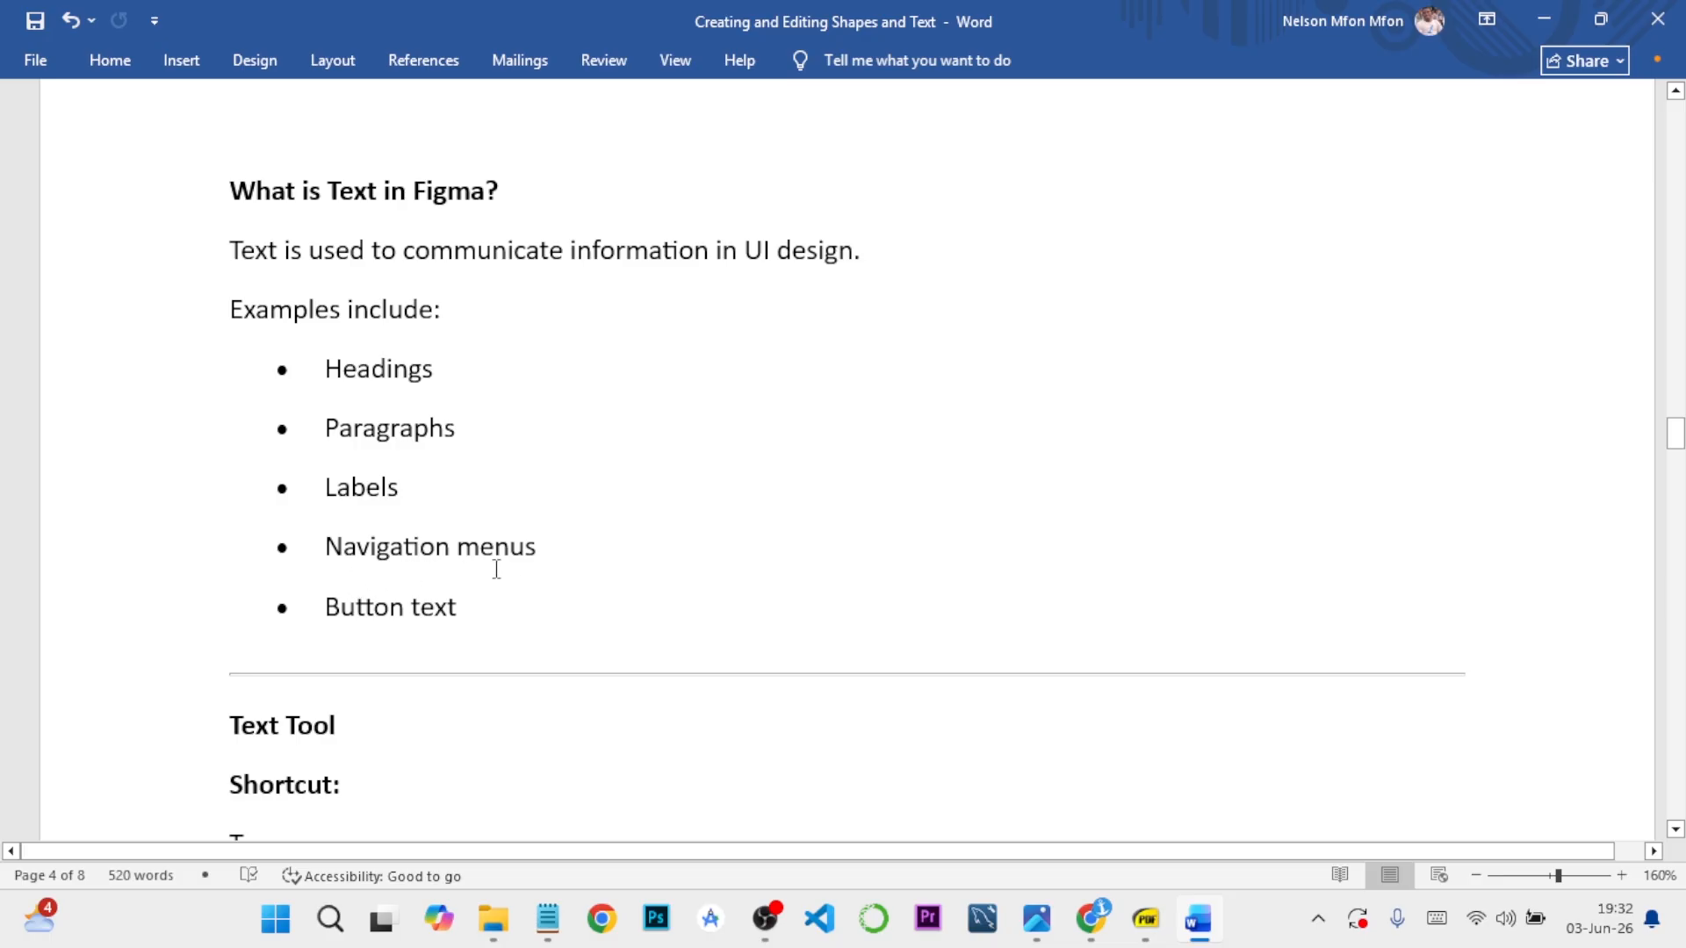
scroll(439, 606, "down", 4)
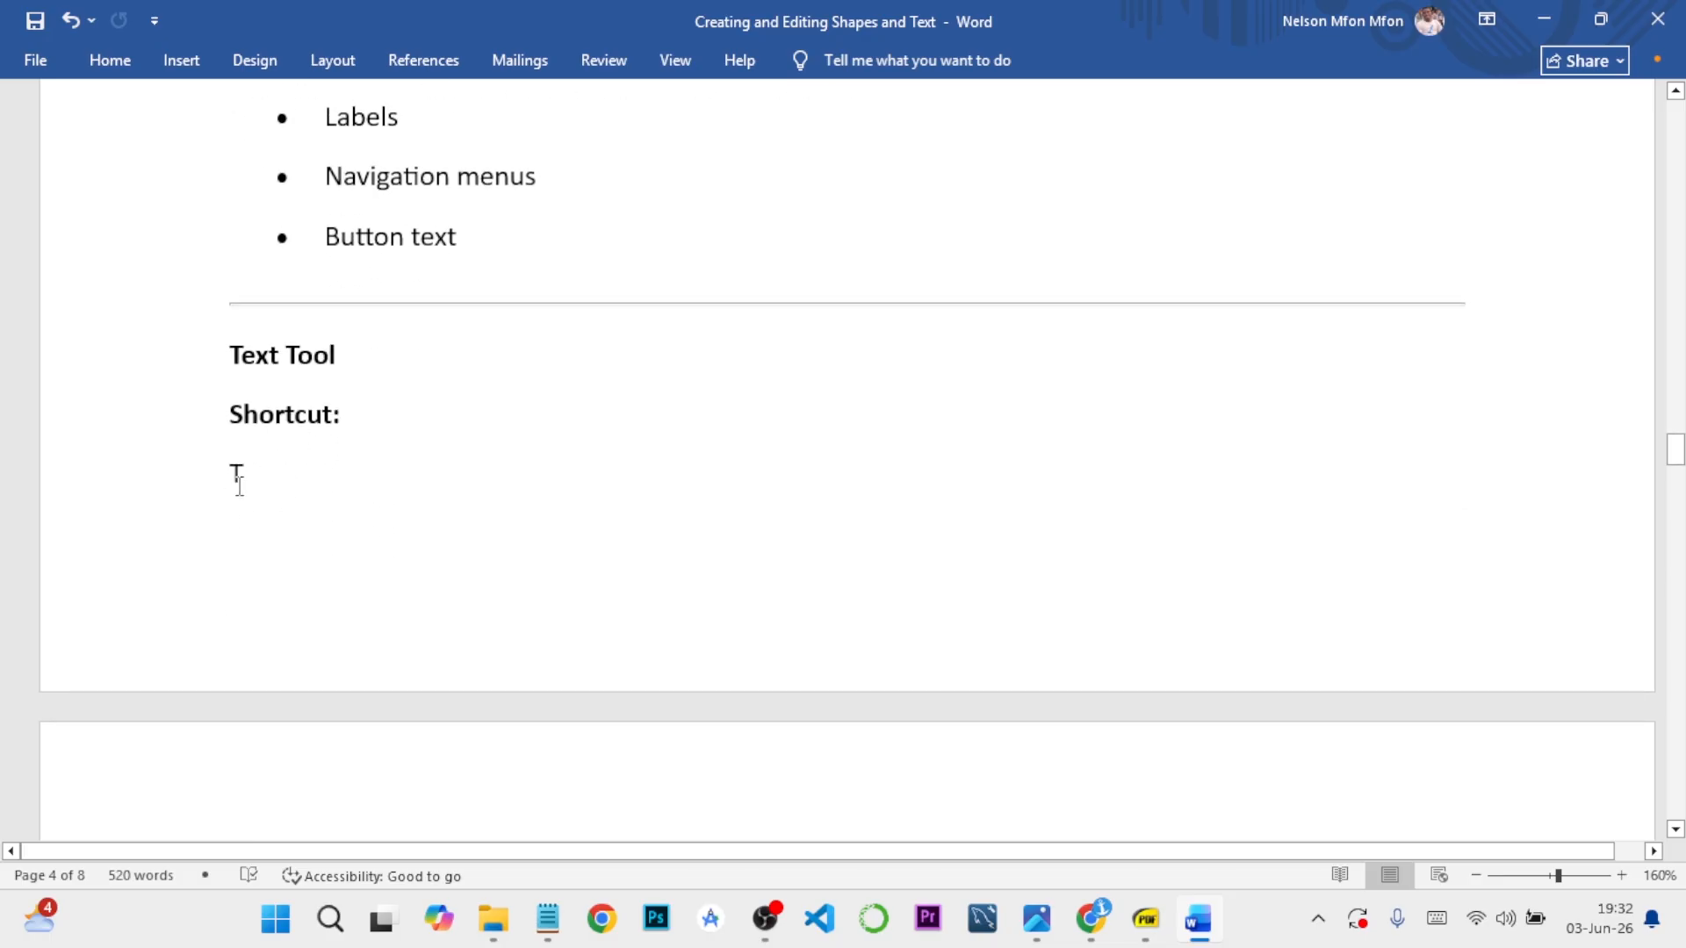
scroll(271, 474, "down", 6)
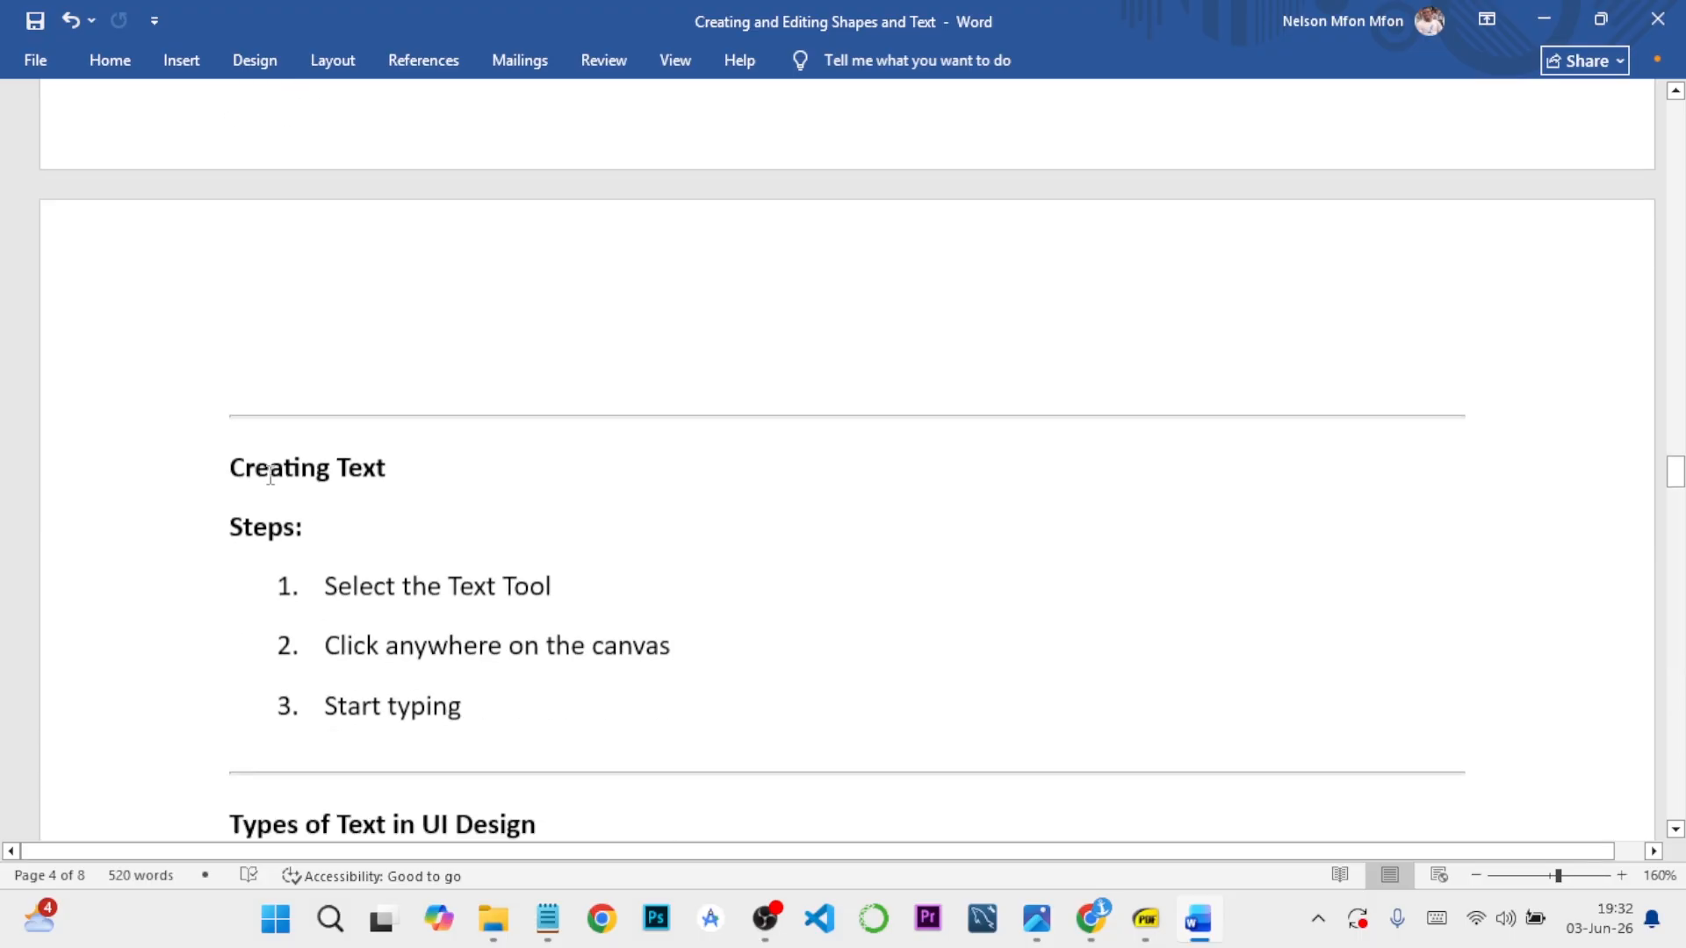
scroll(379, 446, "down", 2)
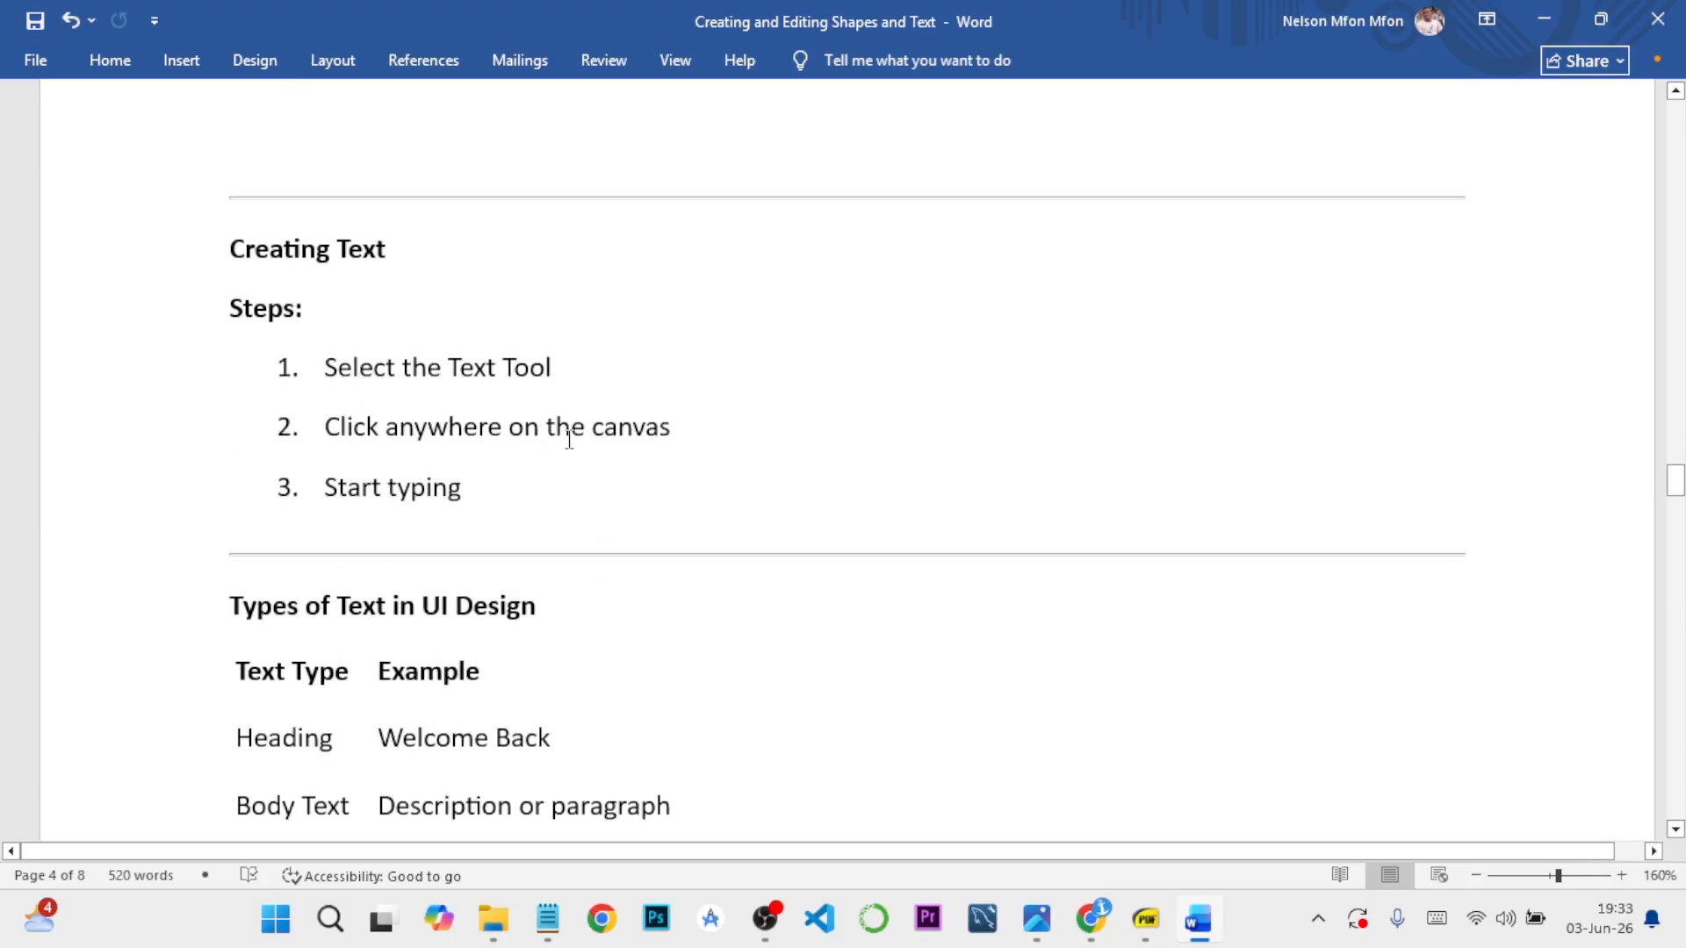
scroll(443, 492, "down", 3)
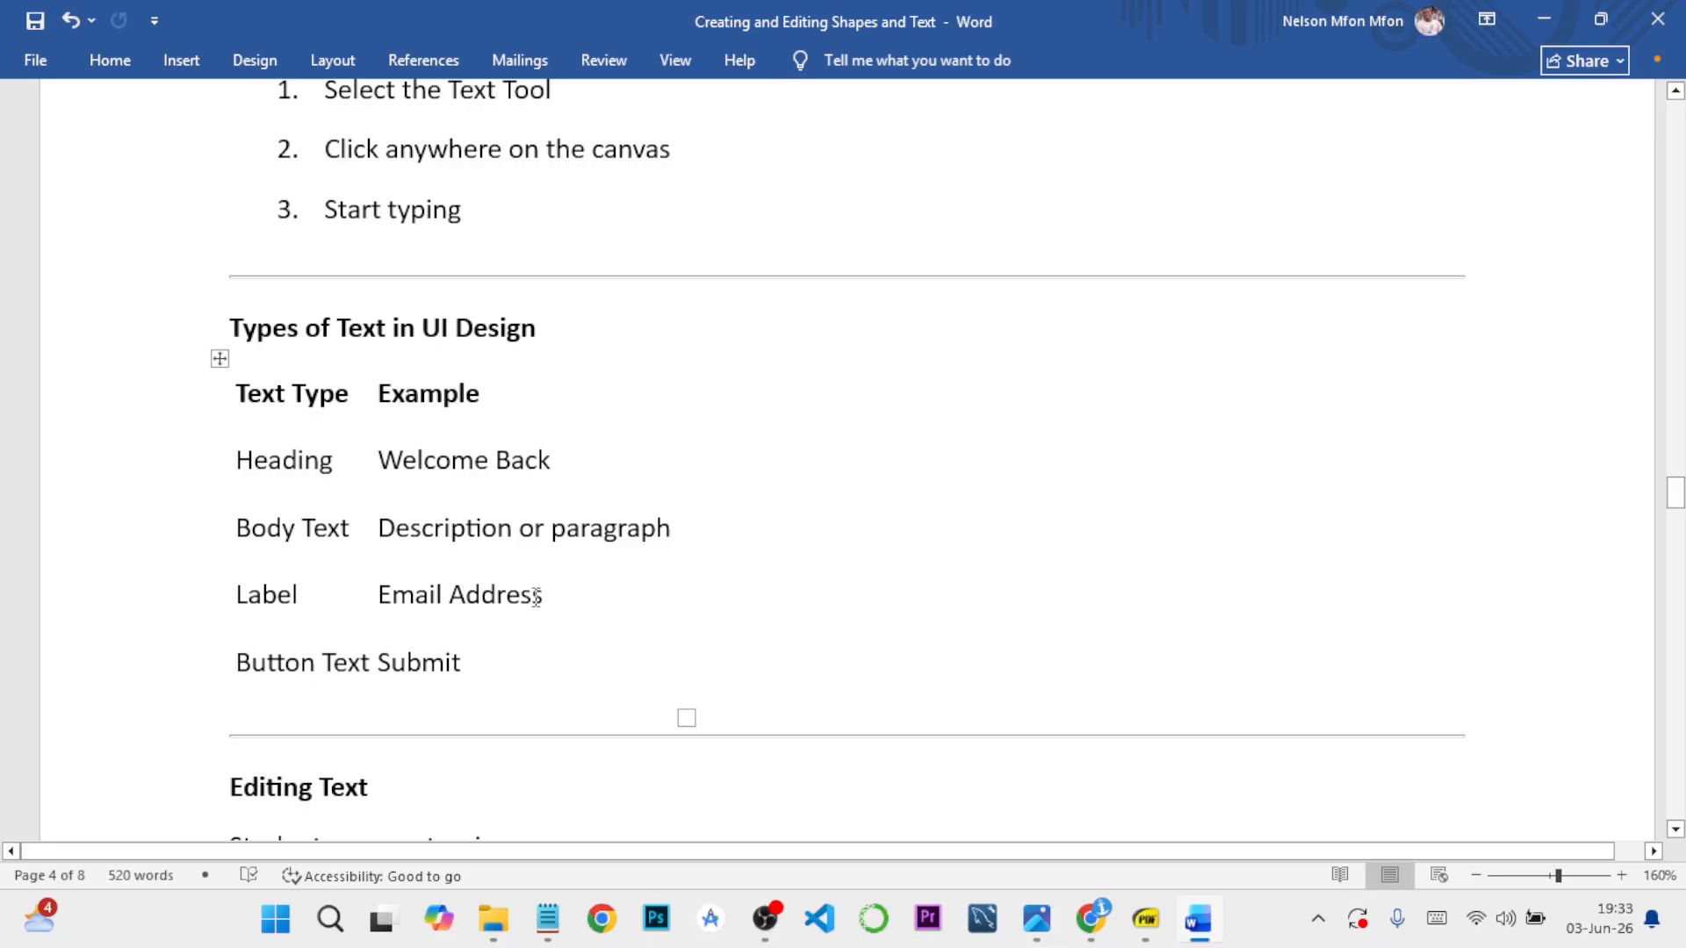
scroll(346, 640, "down", 3)
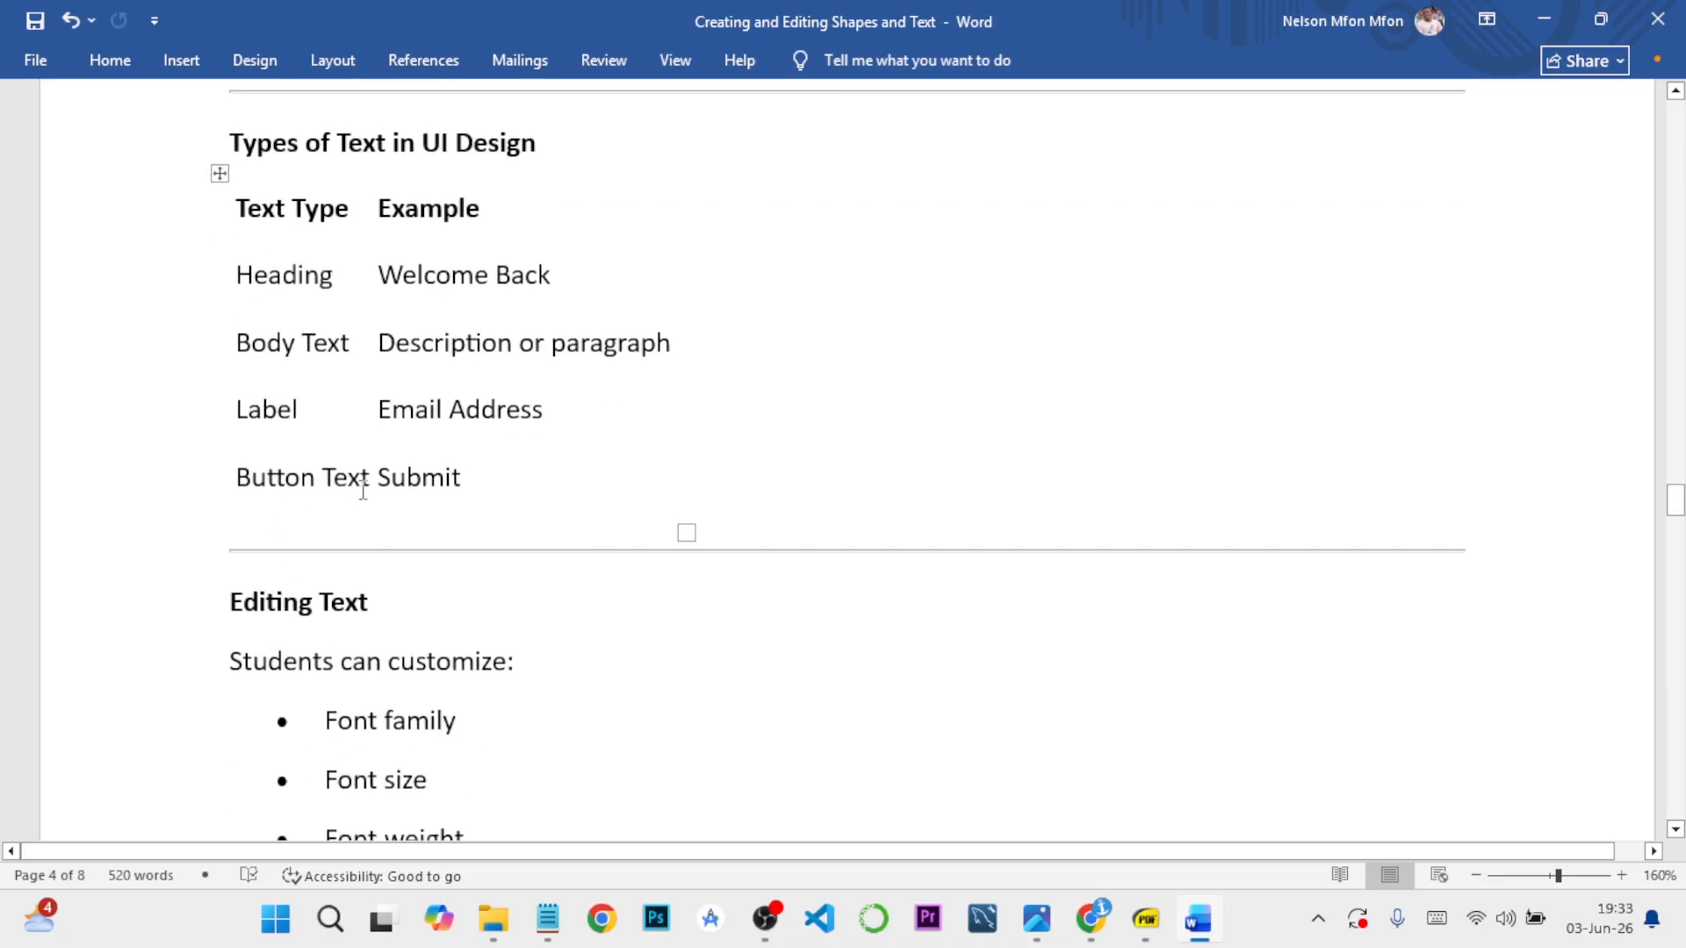
Read the lesson's Editing Text, Font Family and Font Weight sections
scroll(454, 481, "down", 3)
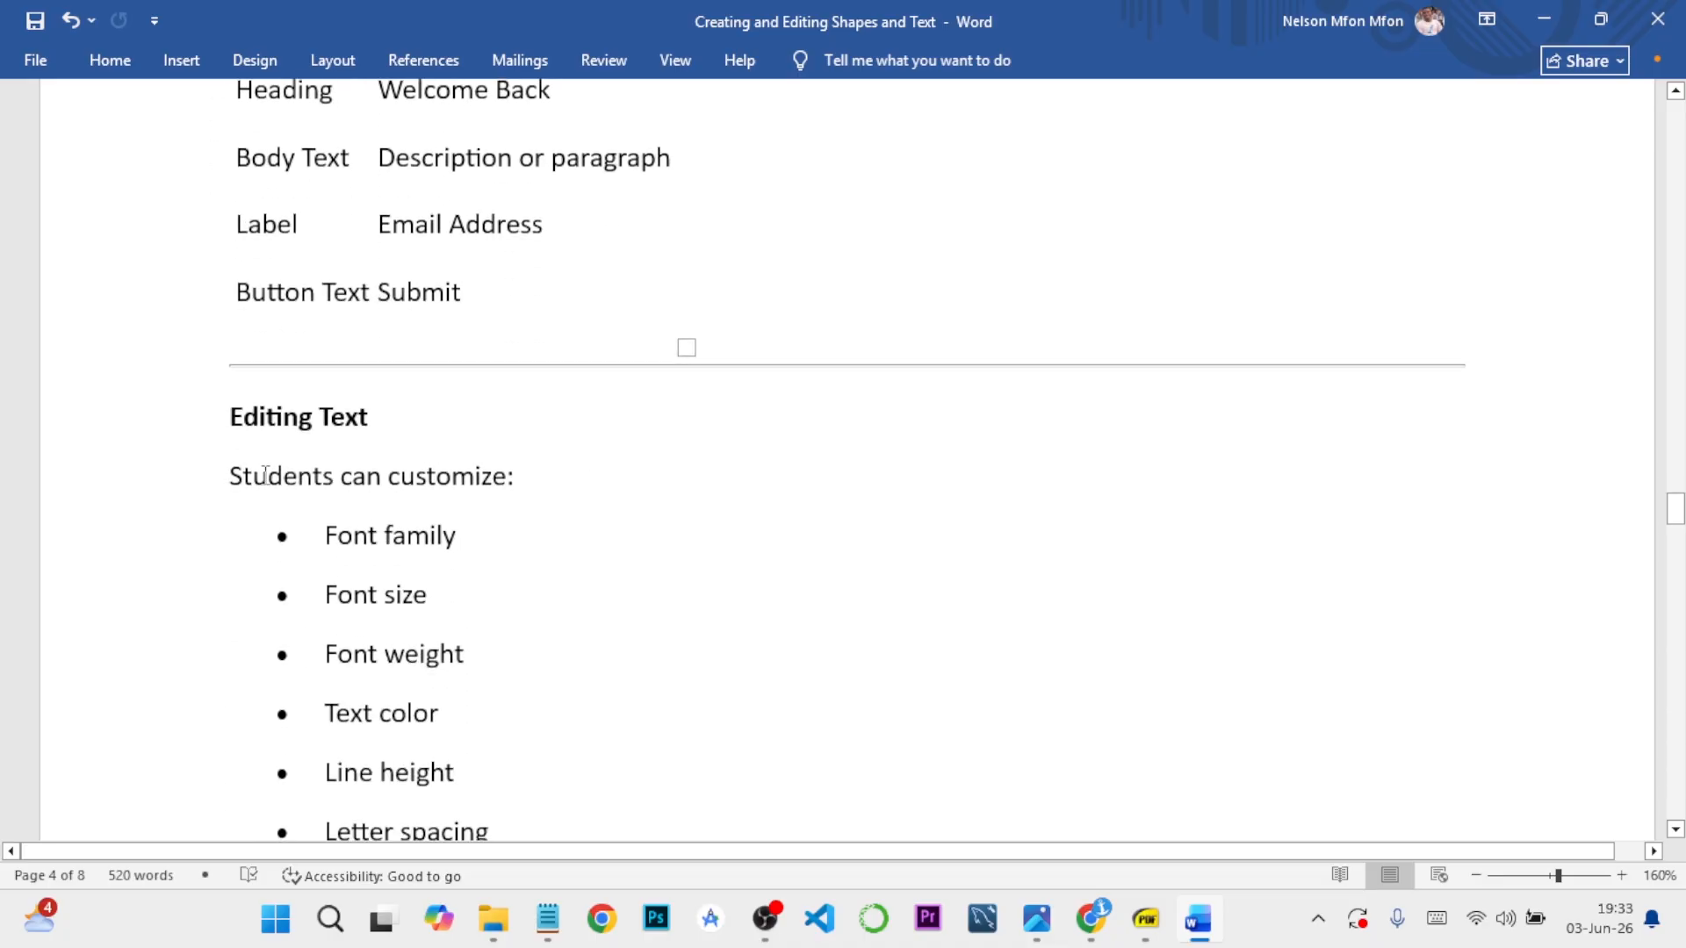
scroll(367, 434, "down", 3)
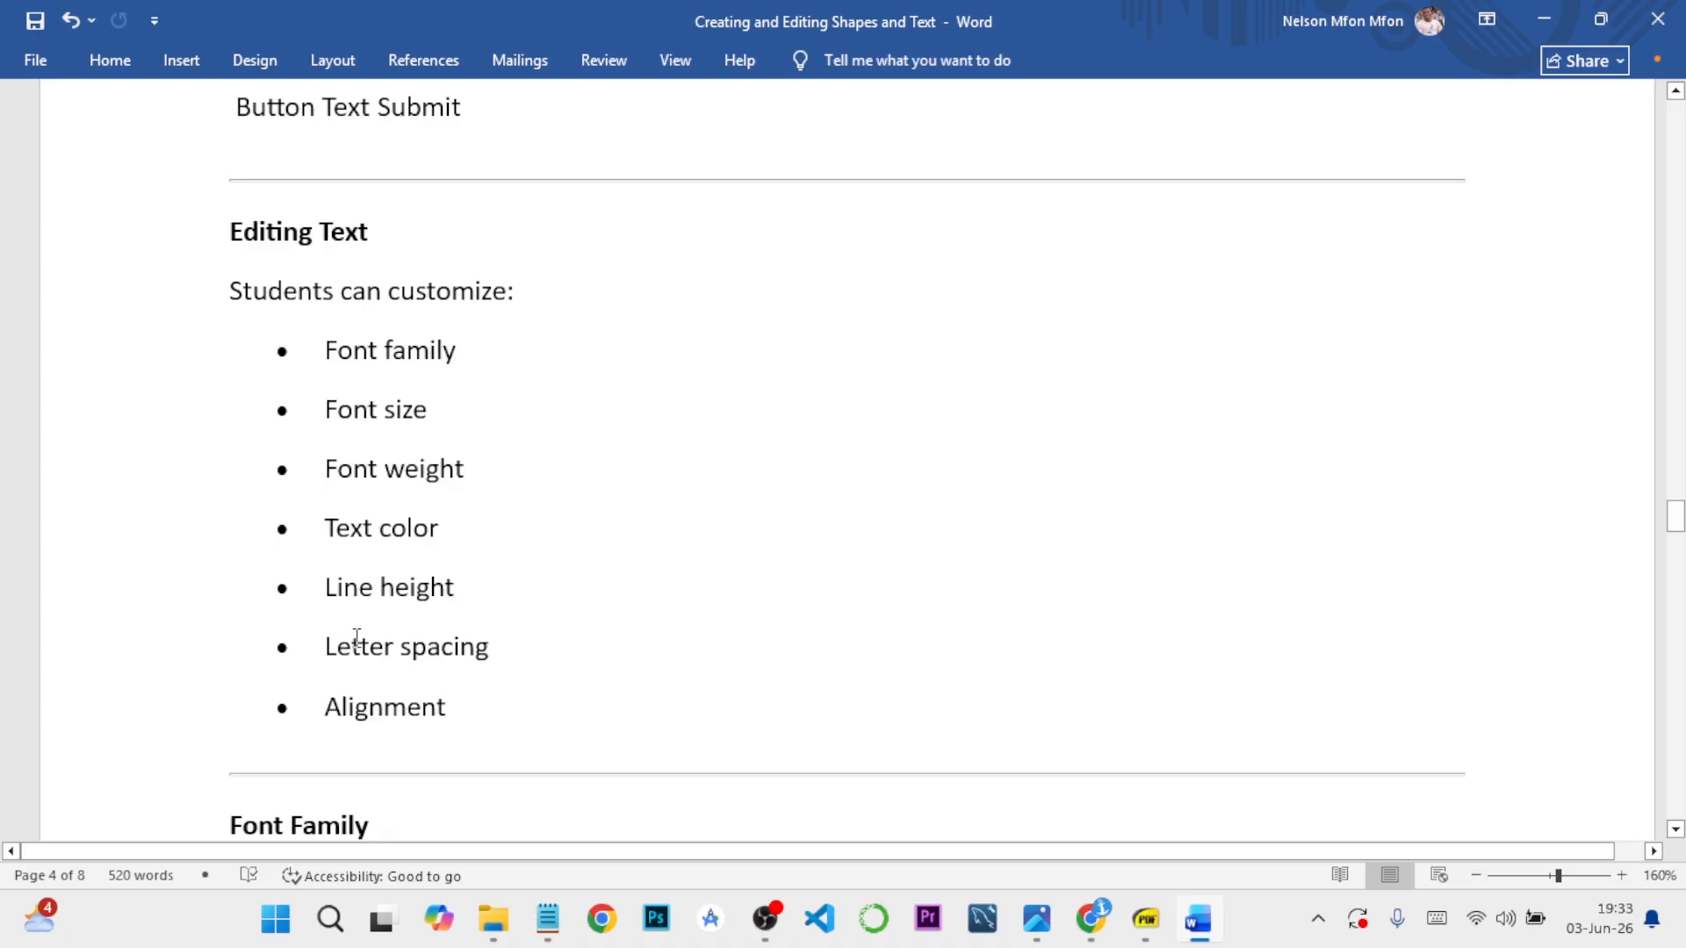
scroll(433, 696, "down", 5)
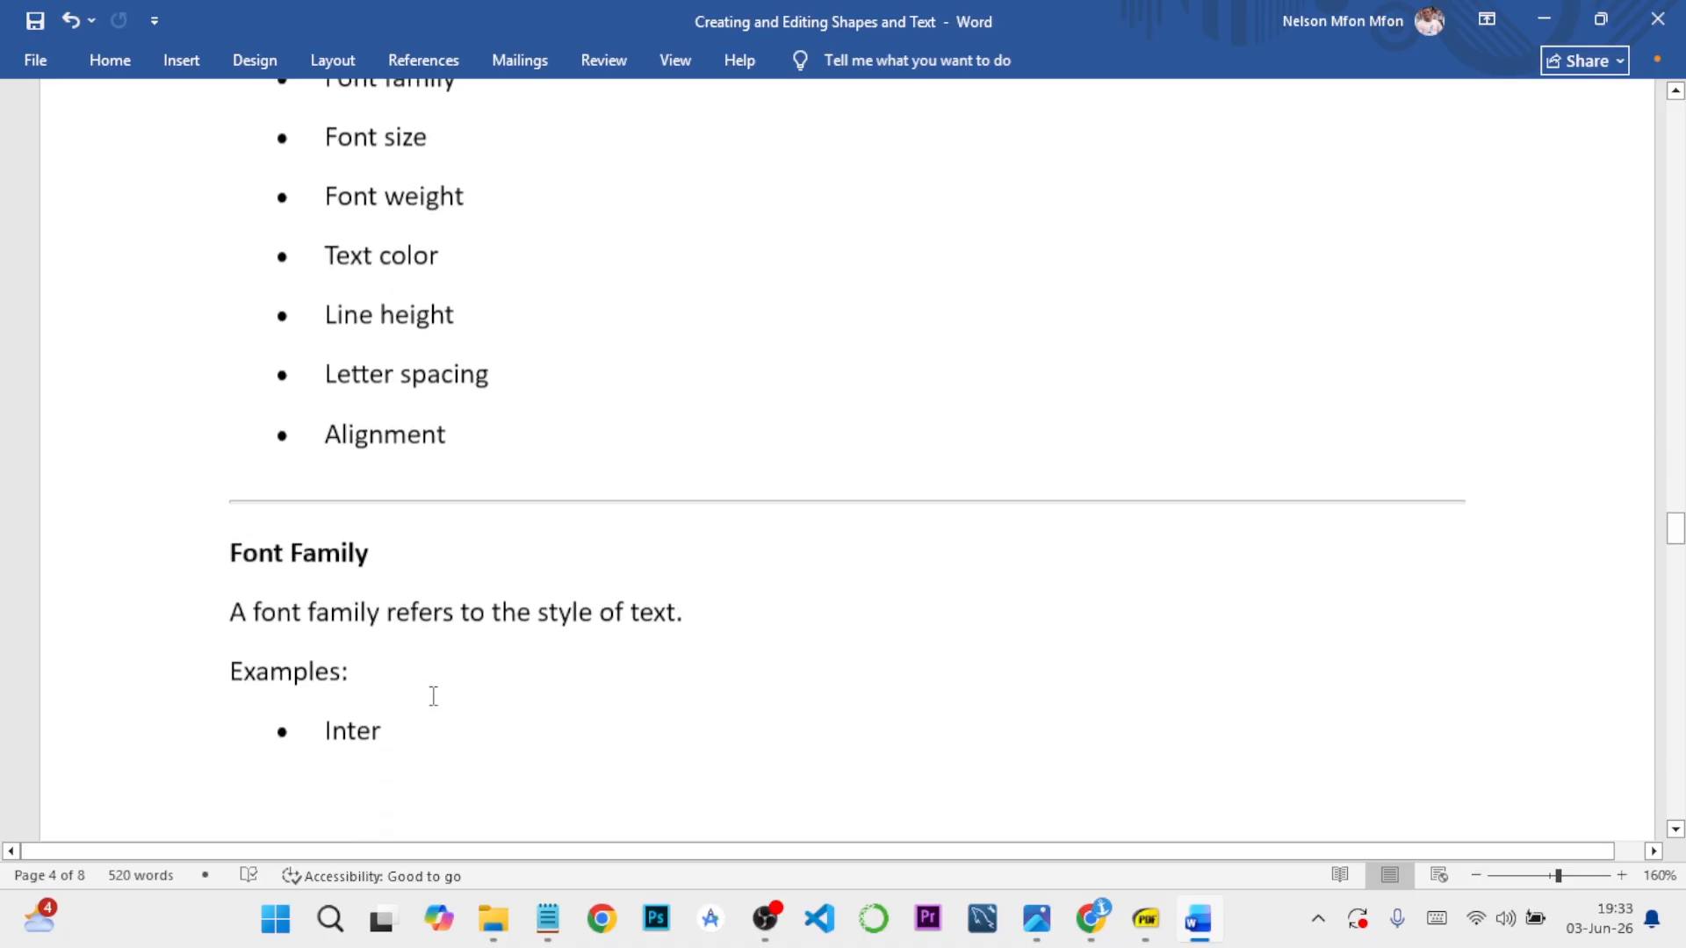
scroll(431, 692, "down", 2)
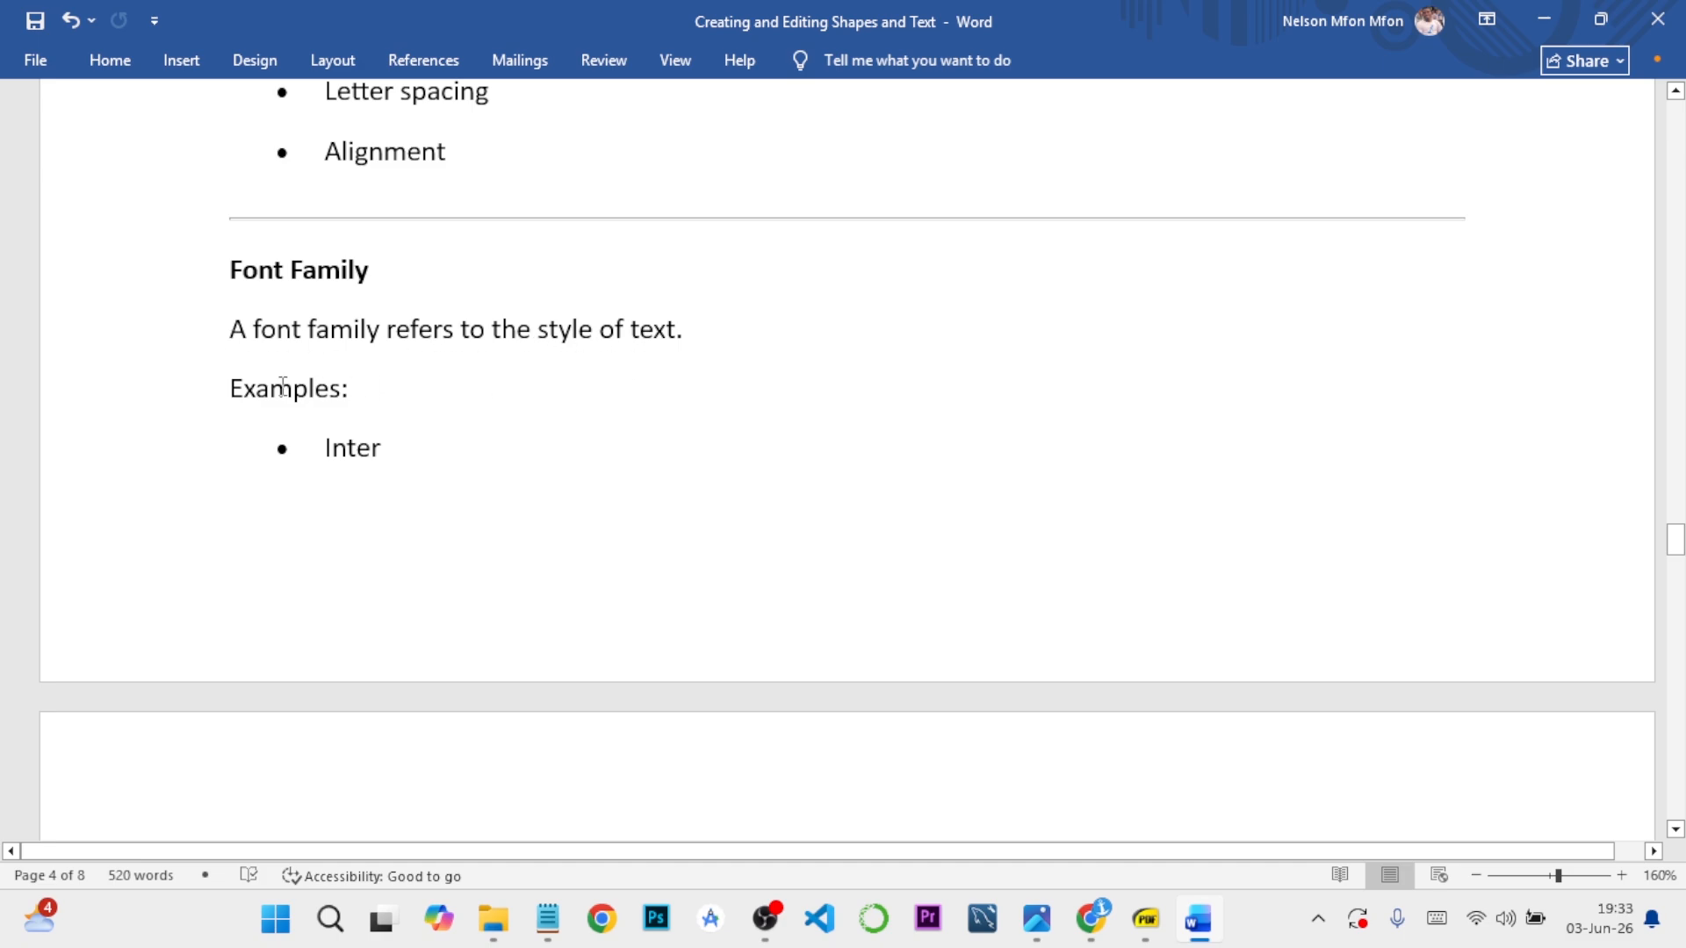
scroll(369, 410, "down", 2)
scroll(383, 425, "down", 3)
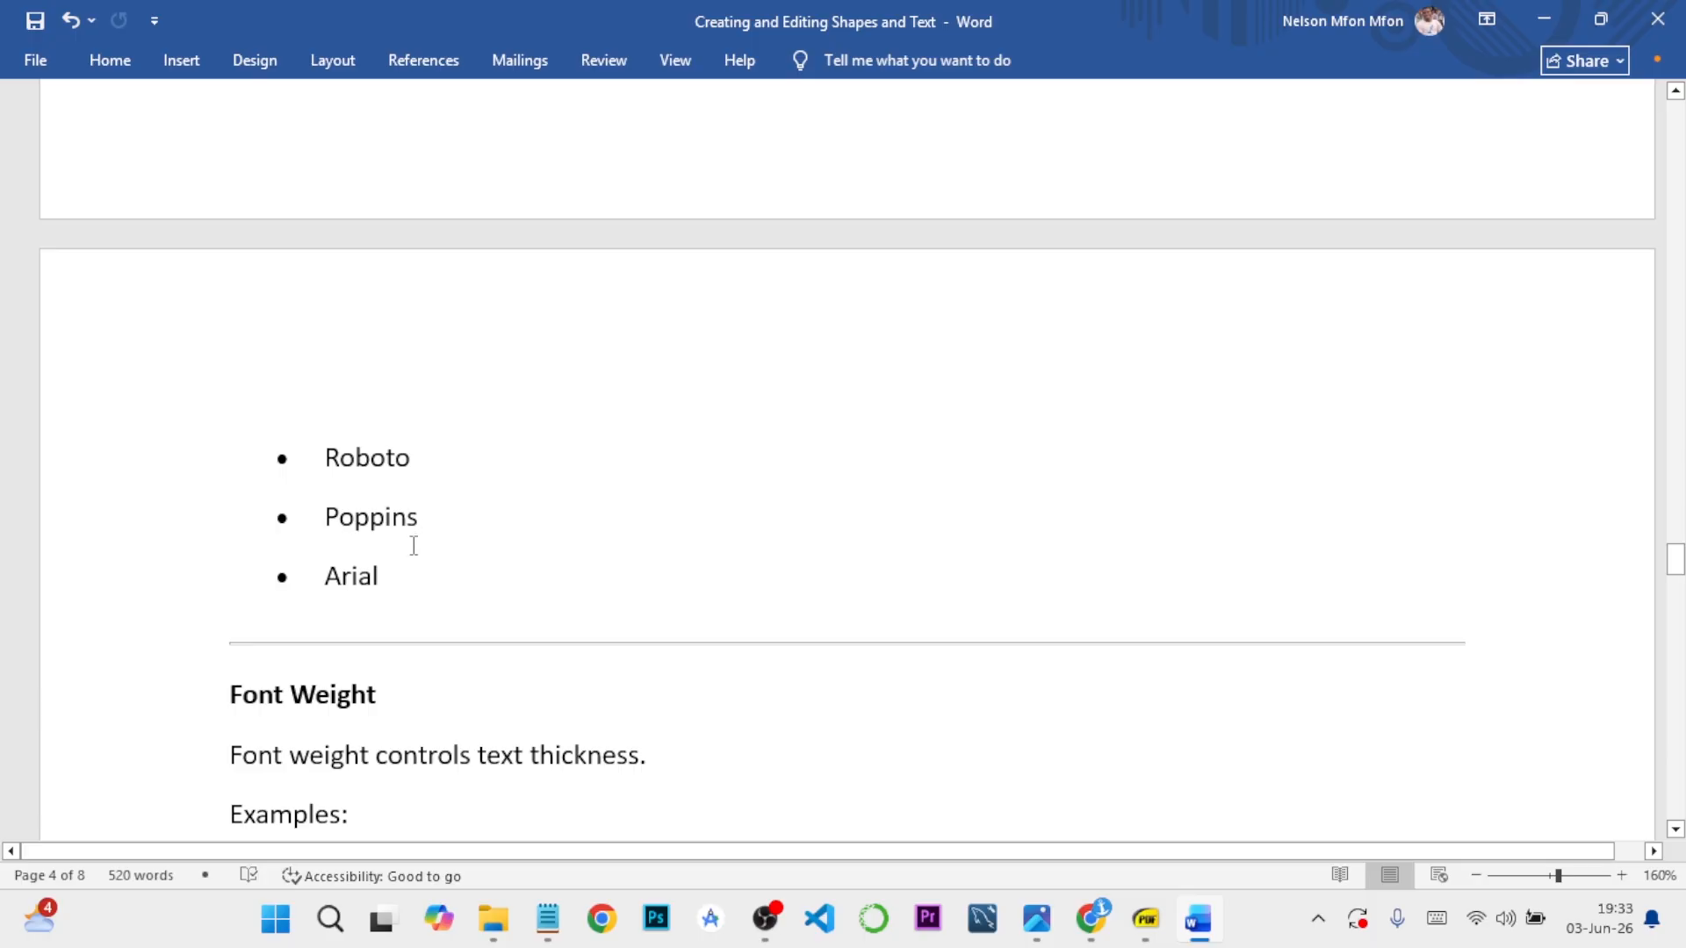
scroll(408, 518, "up", 3)
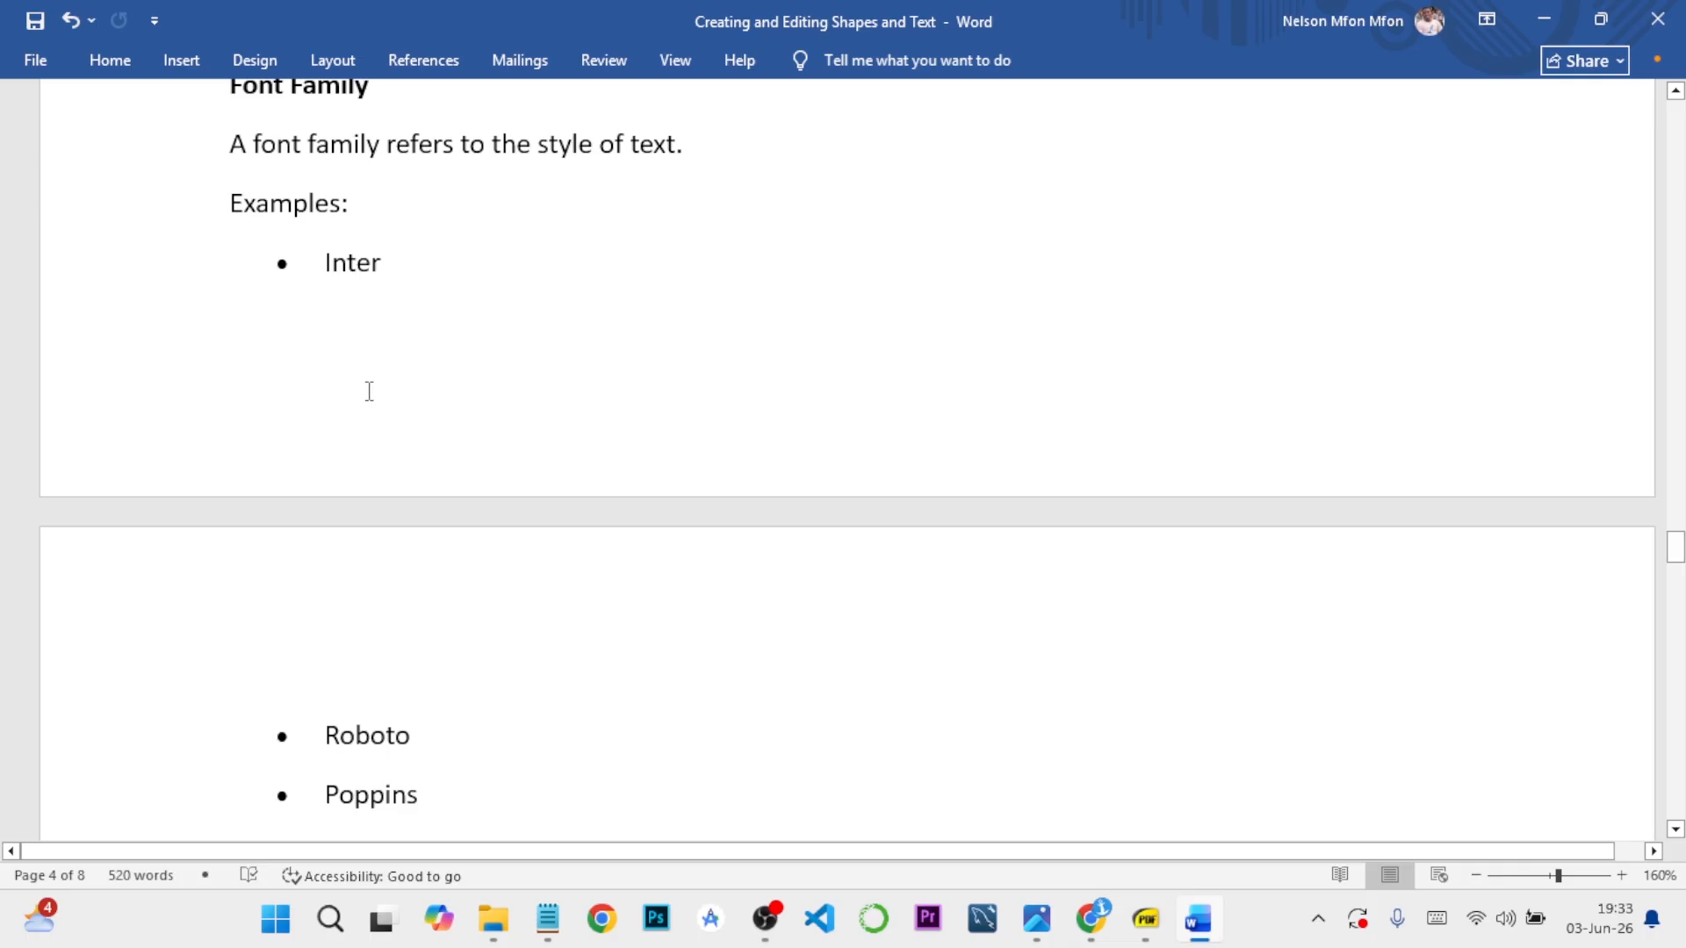
scroll(369, 391, "down", 6)
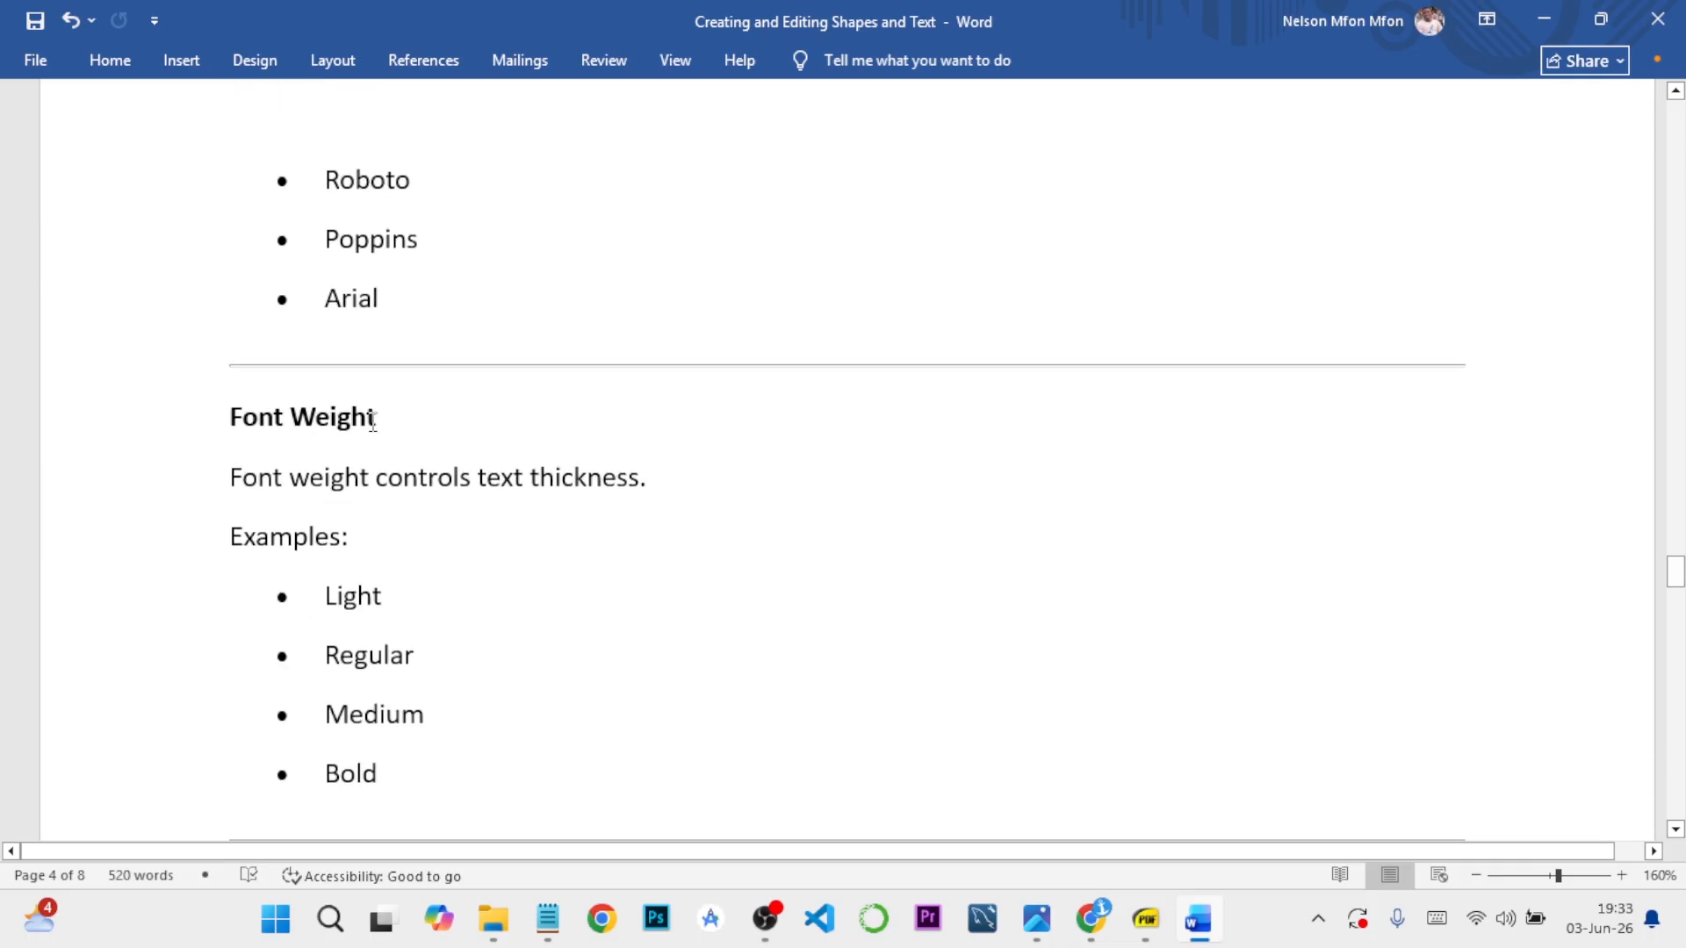
scroll(372, 430, "down", 2)
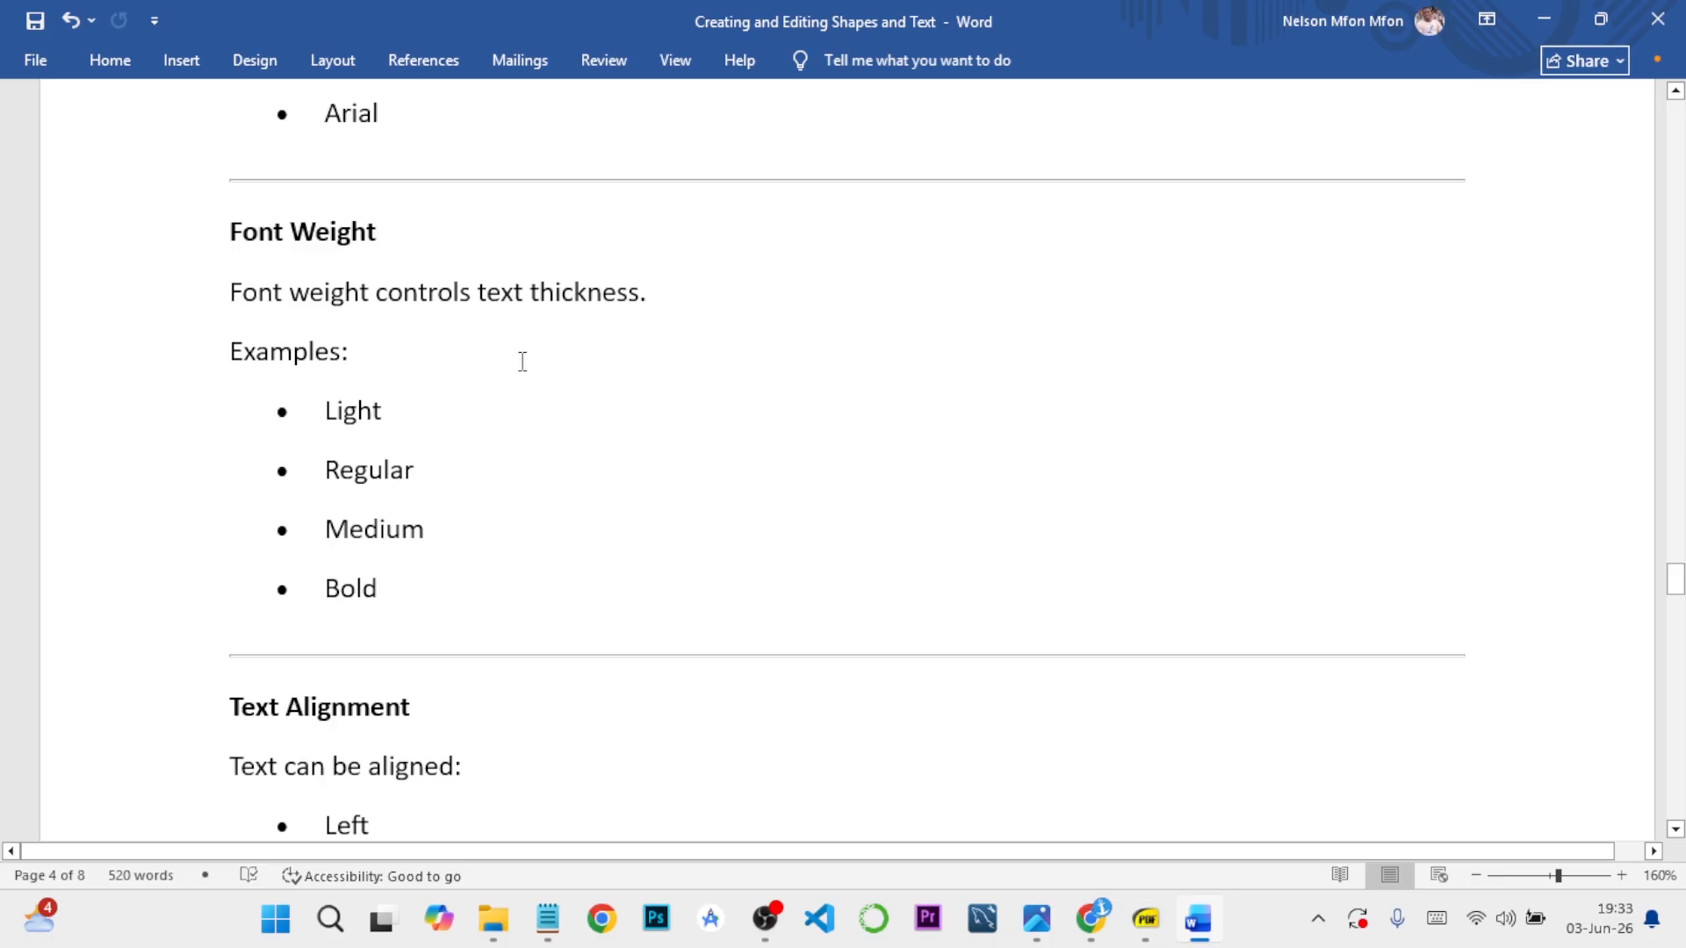
Read the lesson's Text Alignment, Resizing Text and Using Shapes and Text Together sections
scroll(522, 361, "down", 4)
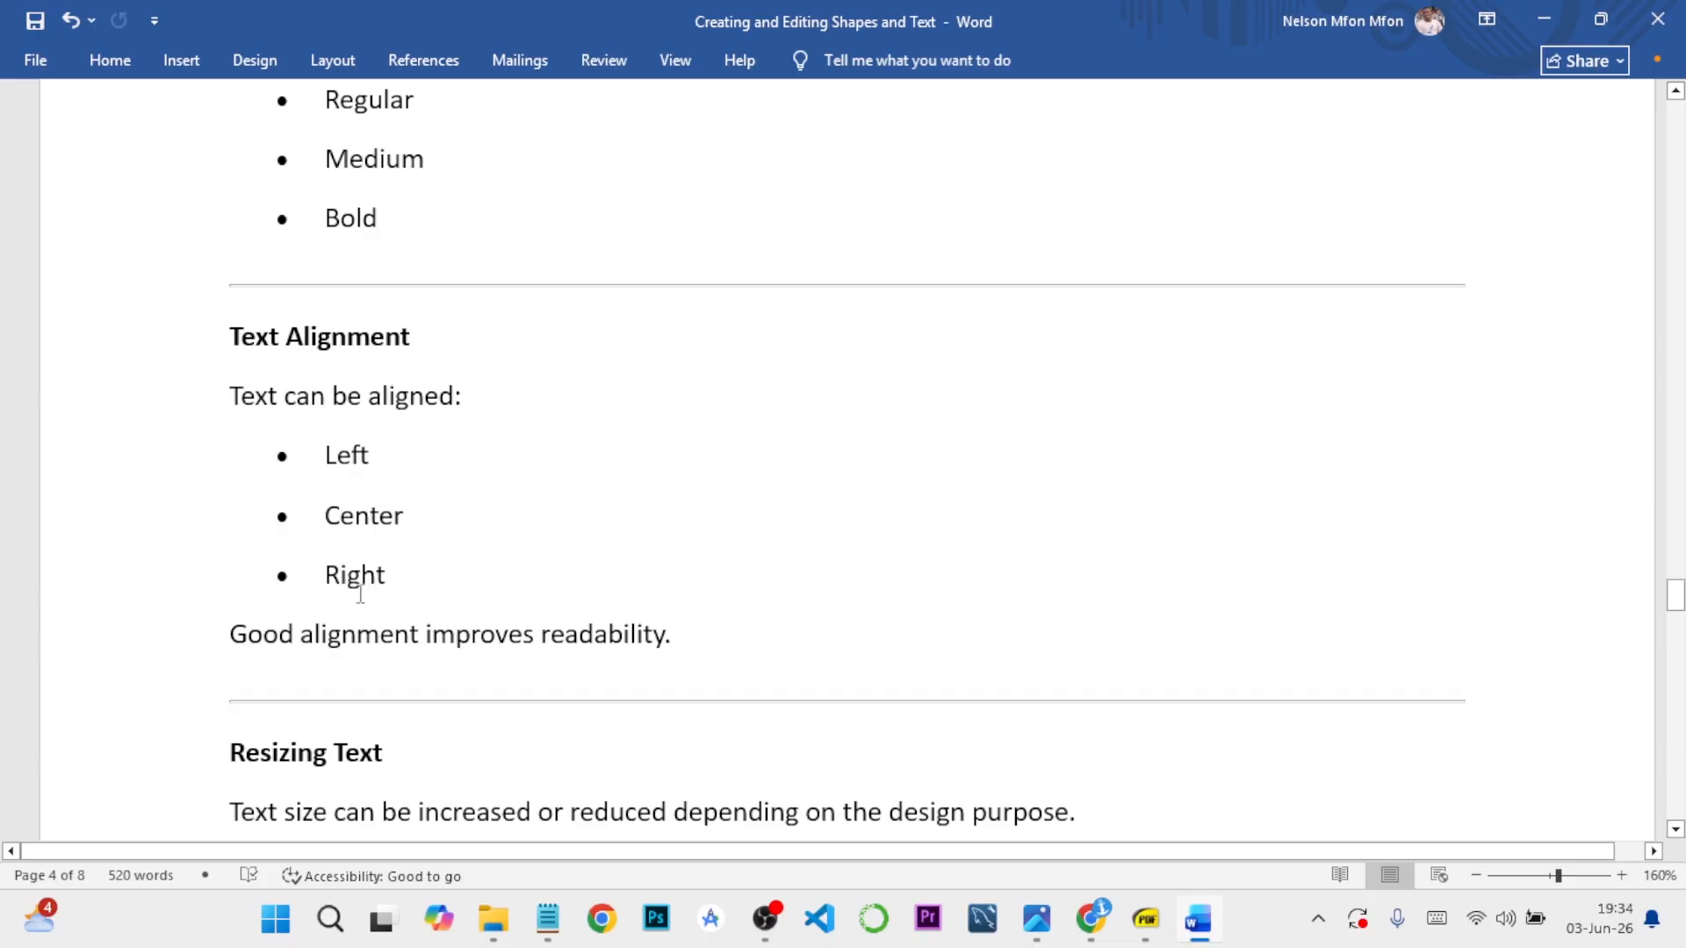
scroll(355, 595, "down", 1)
scroll(350, 595, "down", 1)
scroll(440, 482, "down", 1)
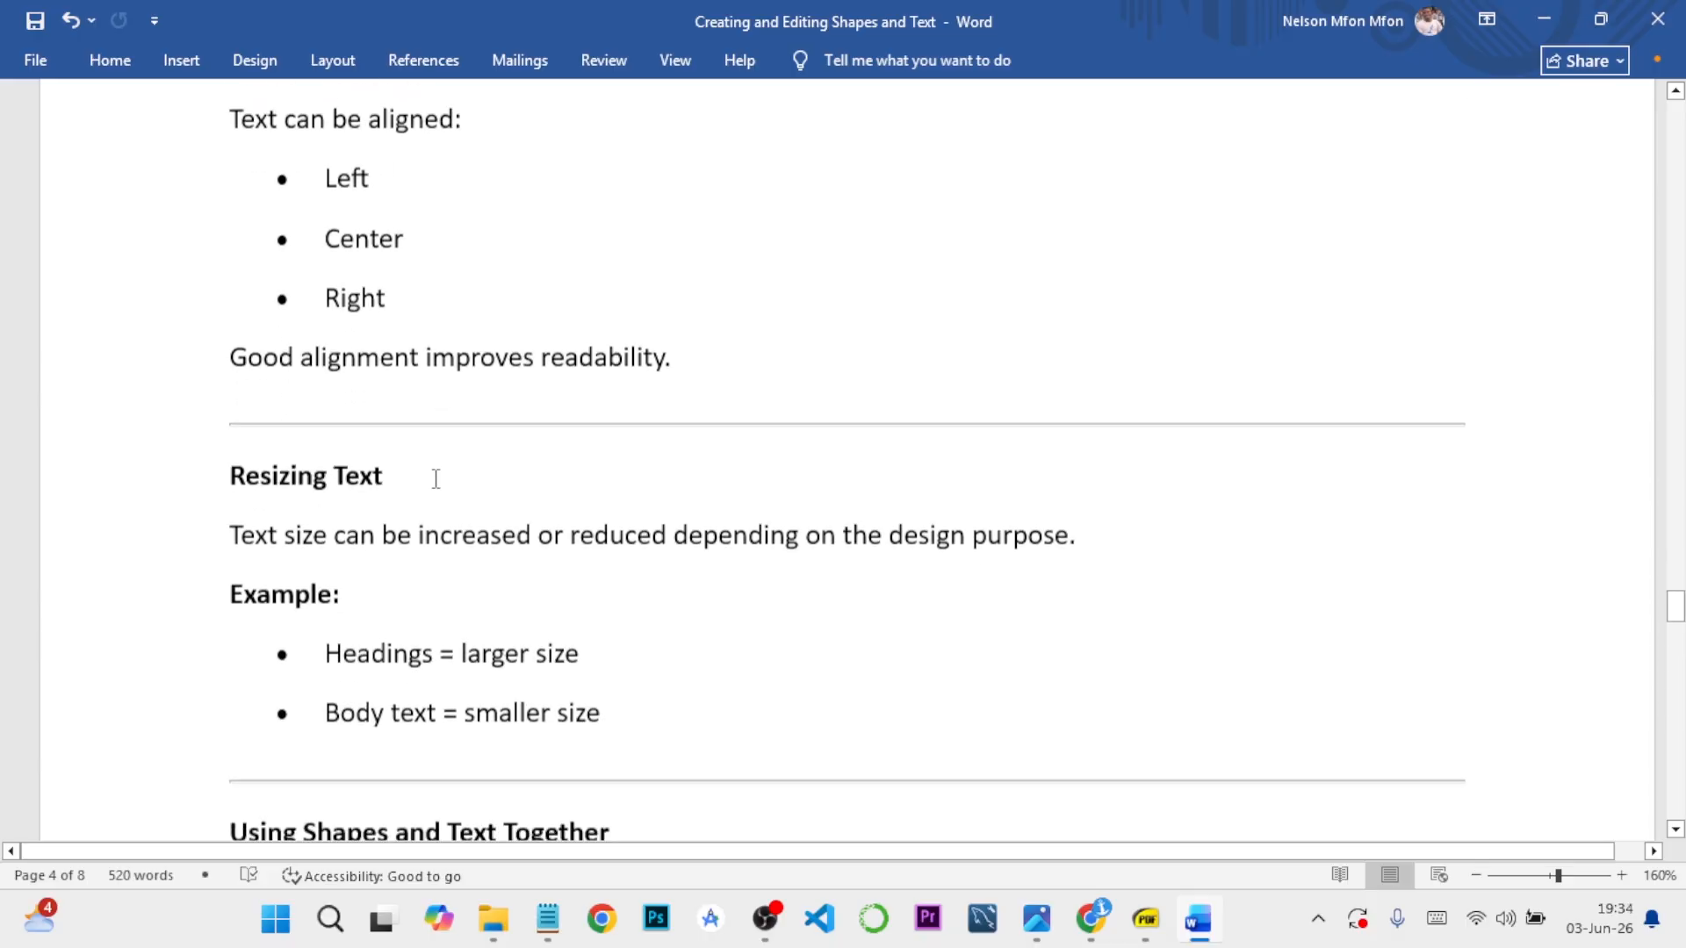
scroll(381, 482, "down", 1)
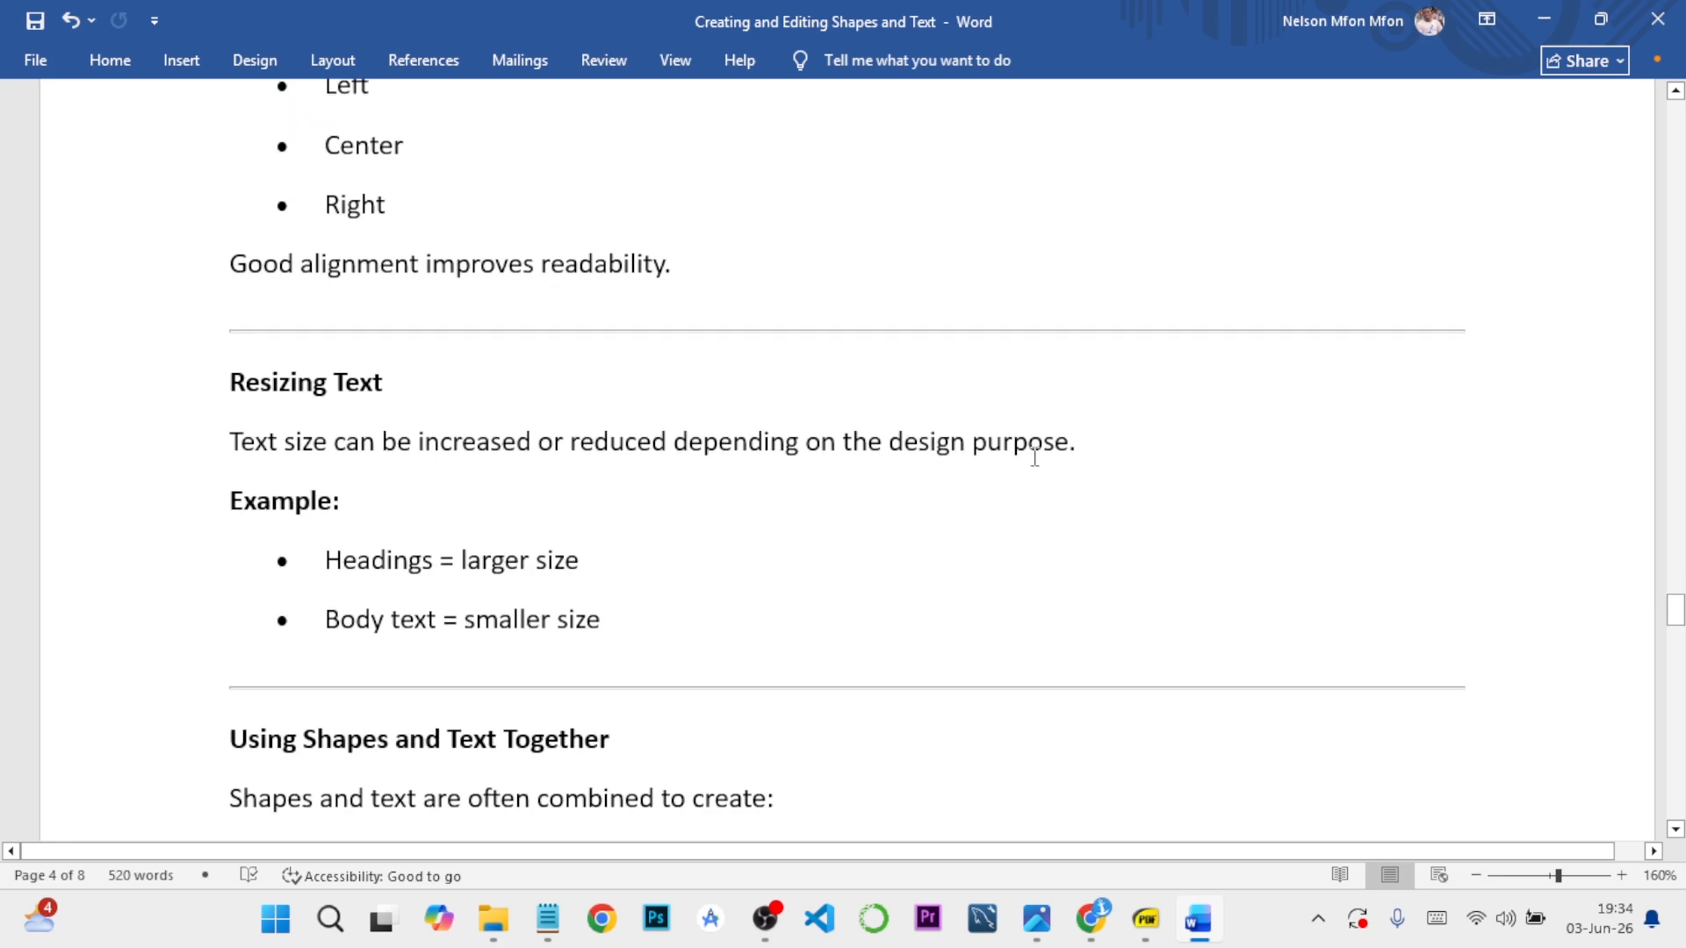
scroll(391, 495, "down", 3)
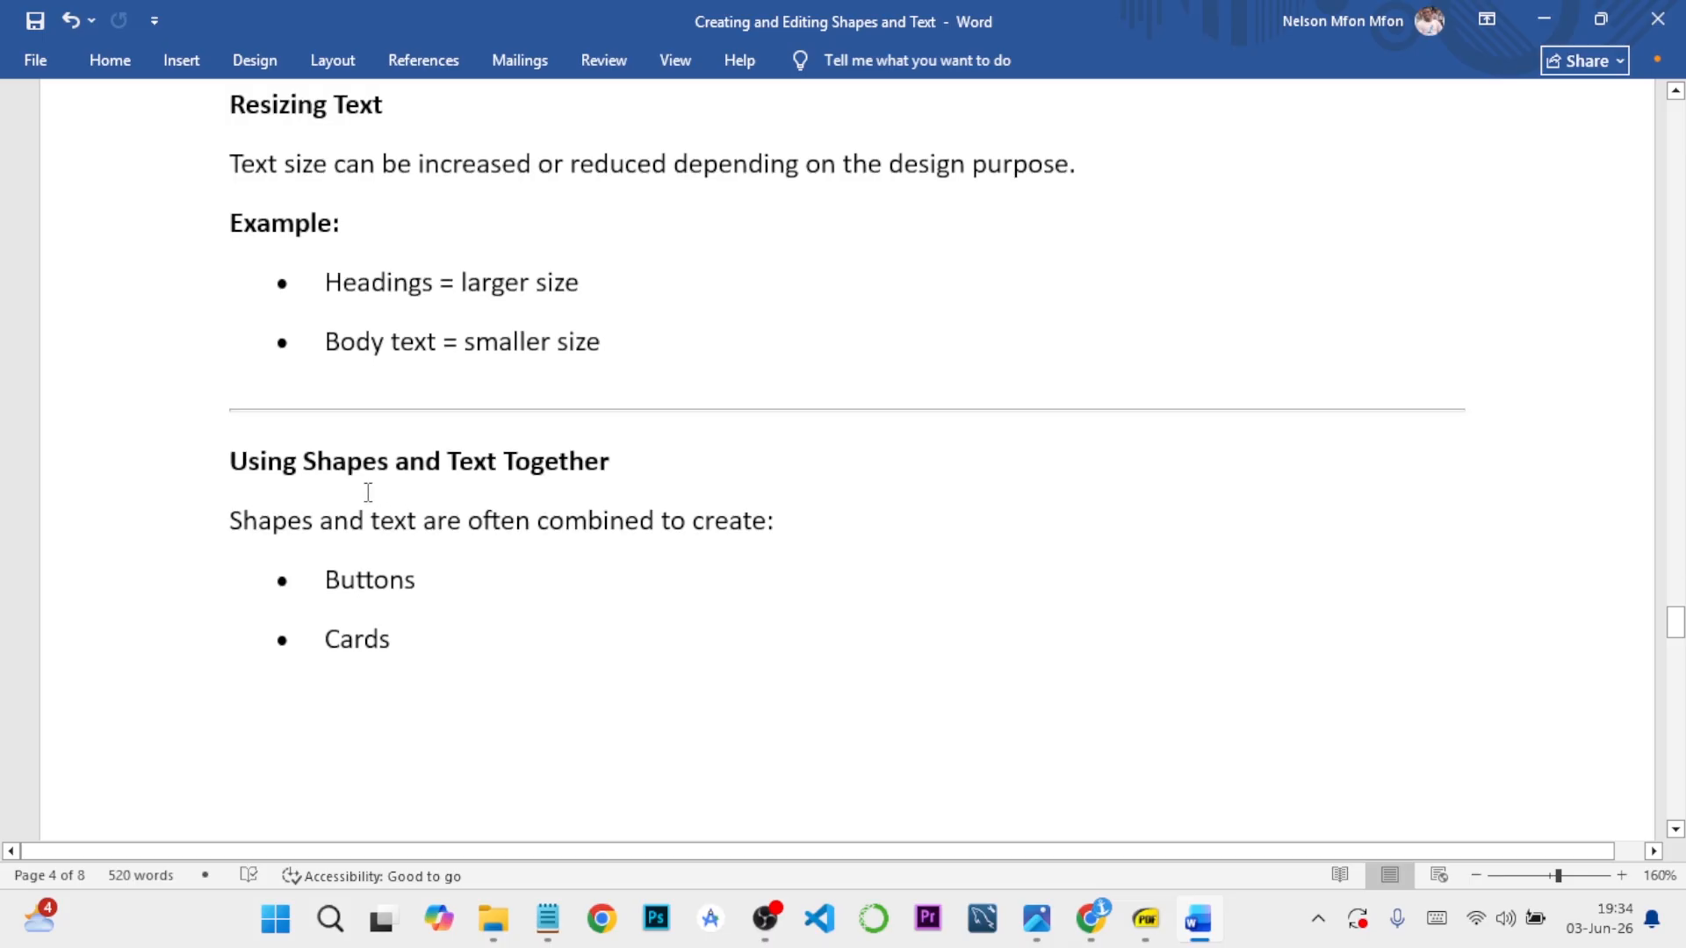
Switch back to Figma, add a third page with its default name, and create a 1440 × 1024 Desktop frame on it
left_click(1090, 918)
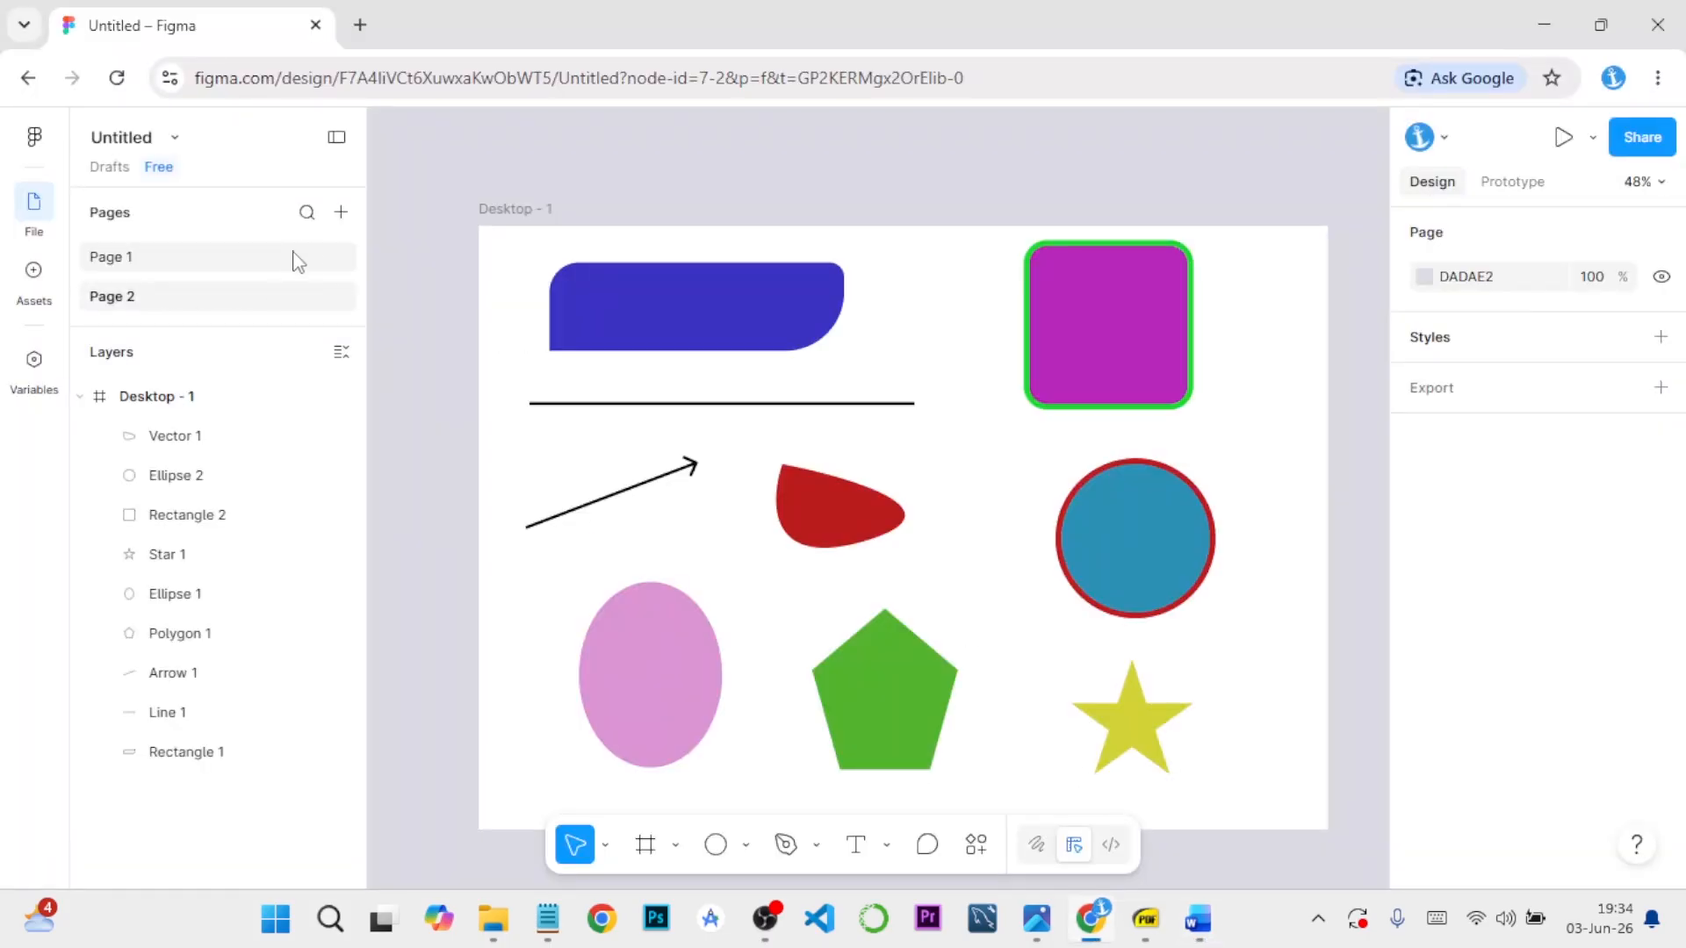
left_click(341, 217)
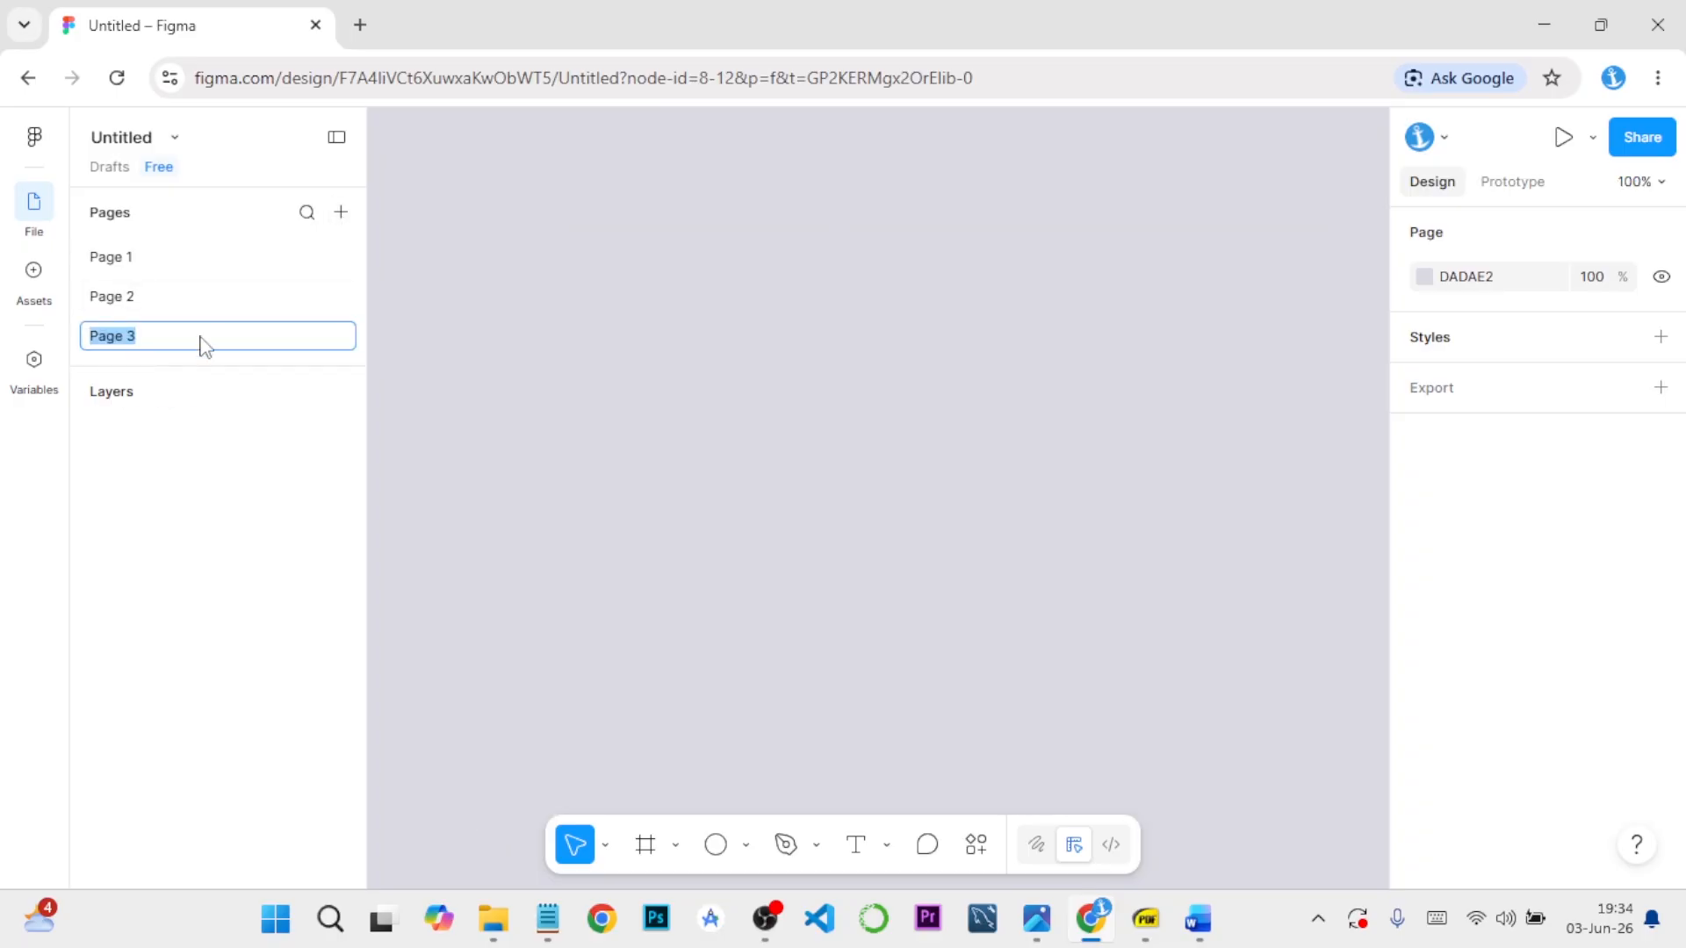
left_click(441, 362)
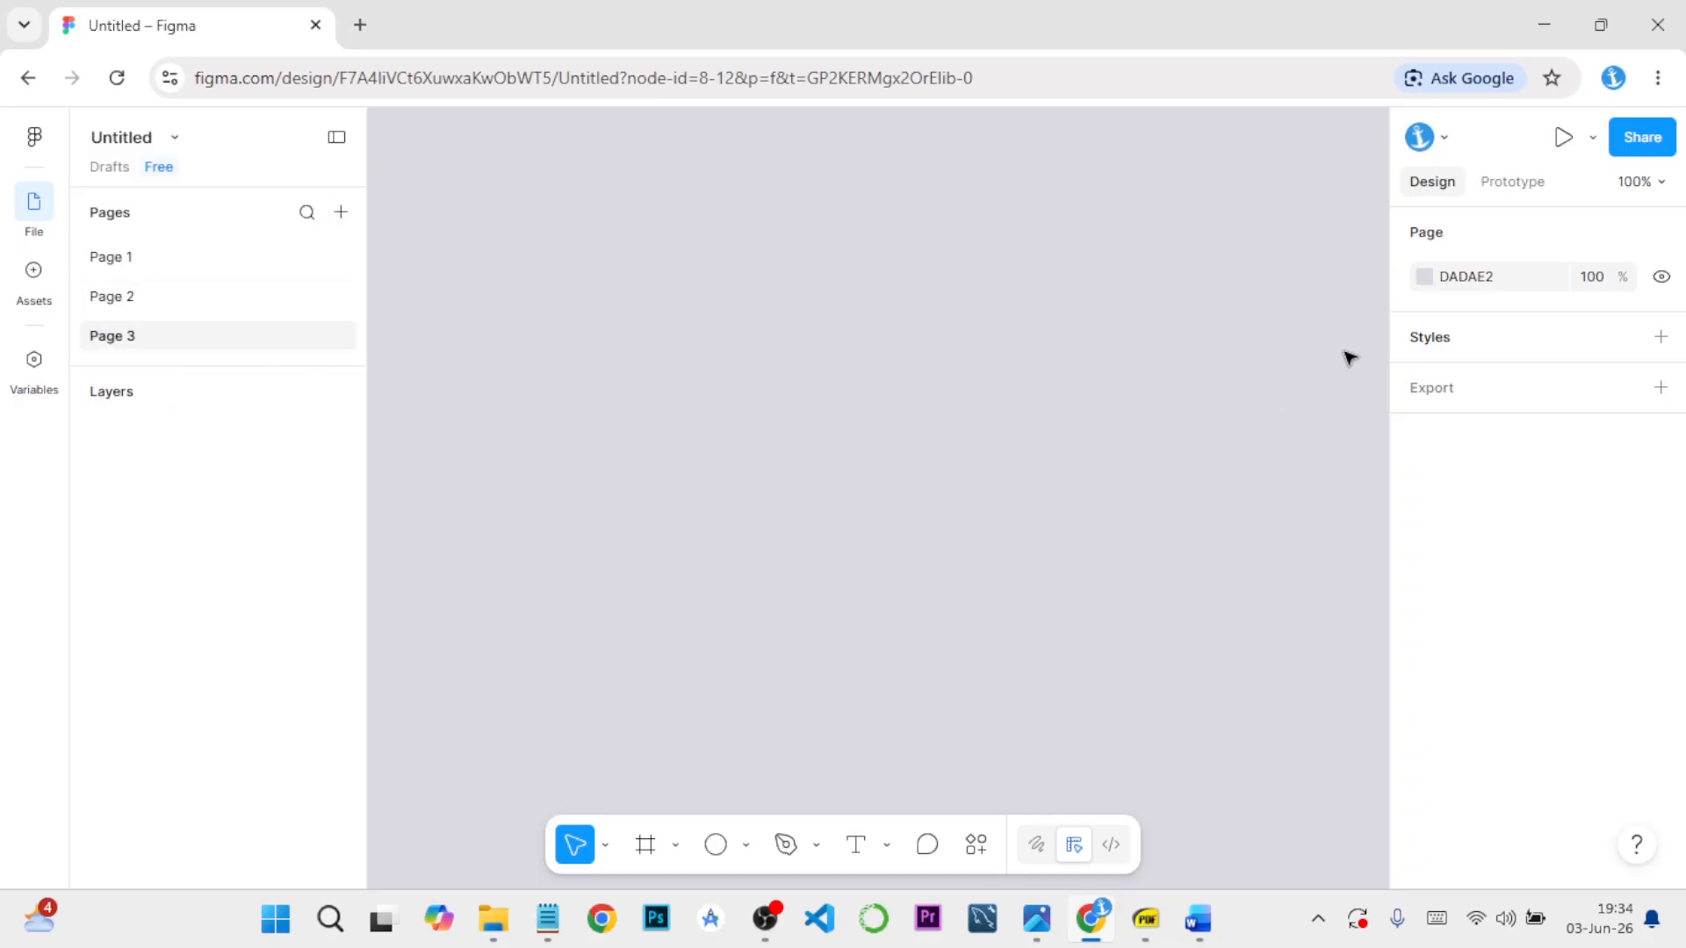
left_click(647, 846)
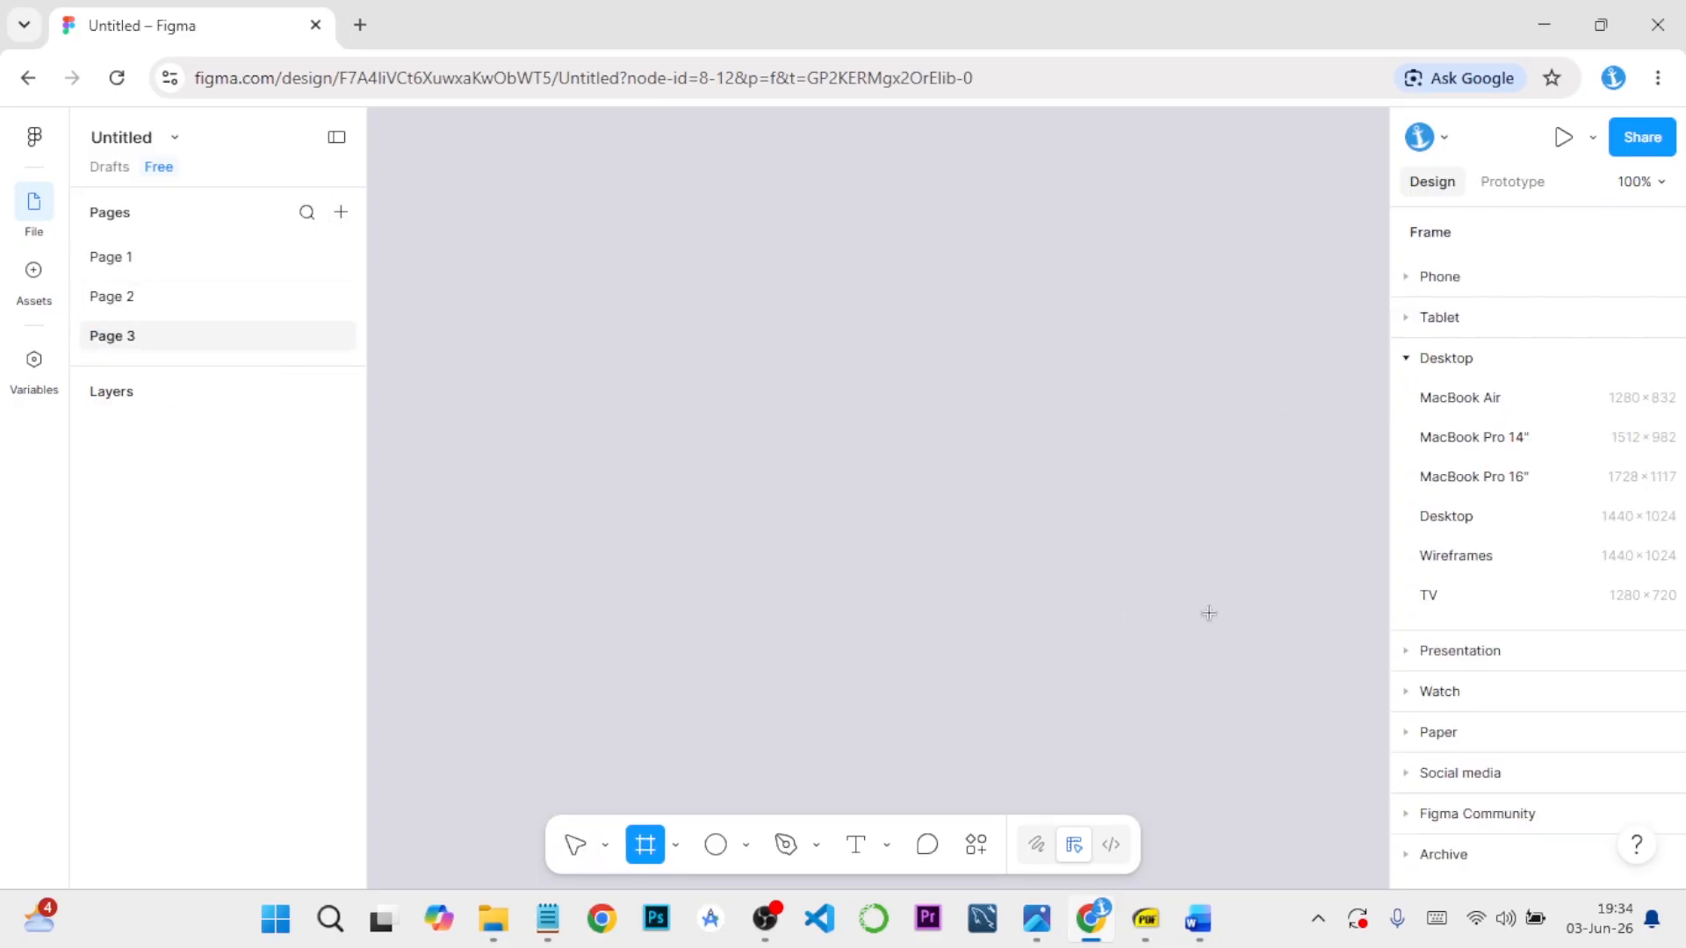
left_click(1463, 521)
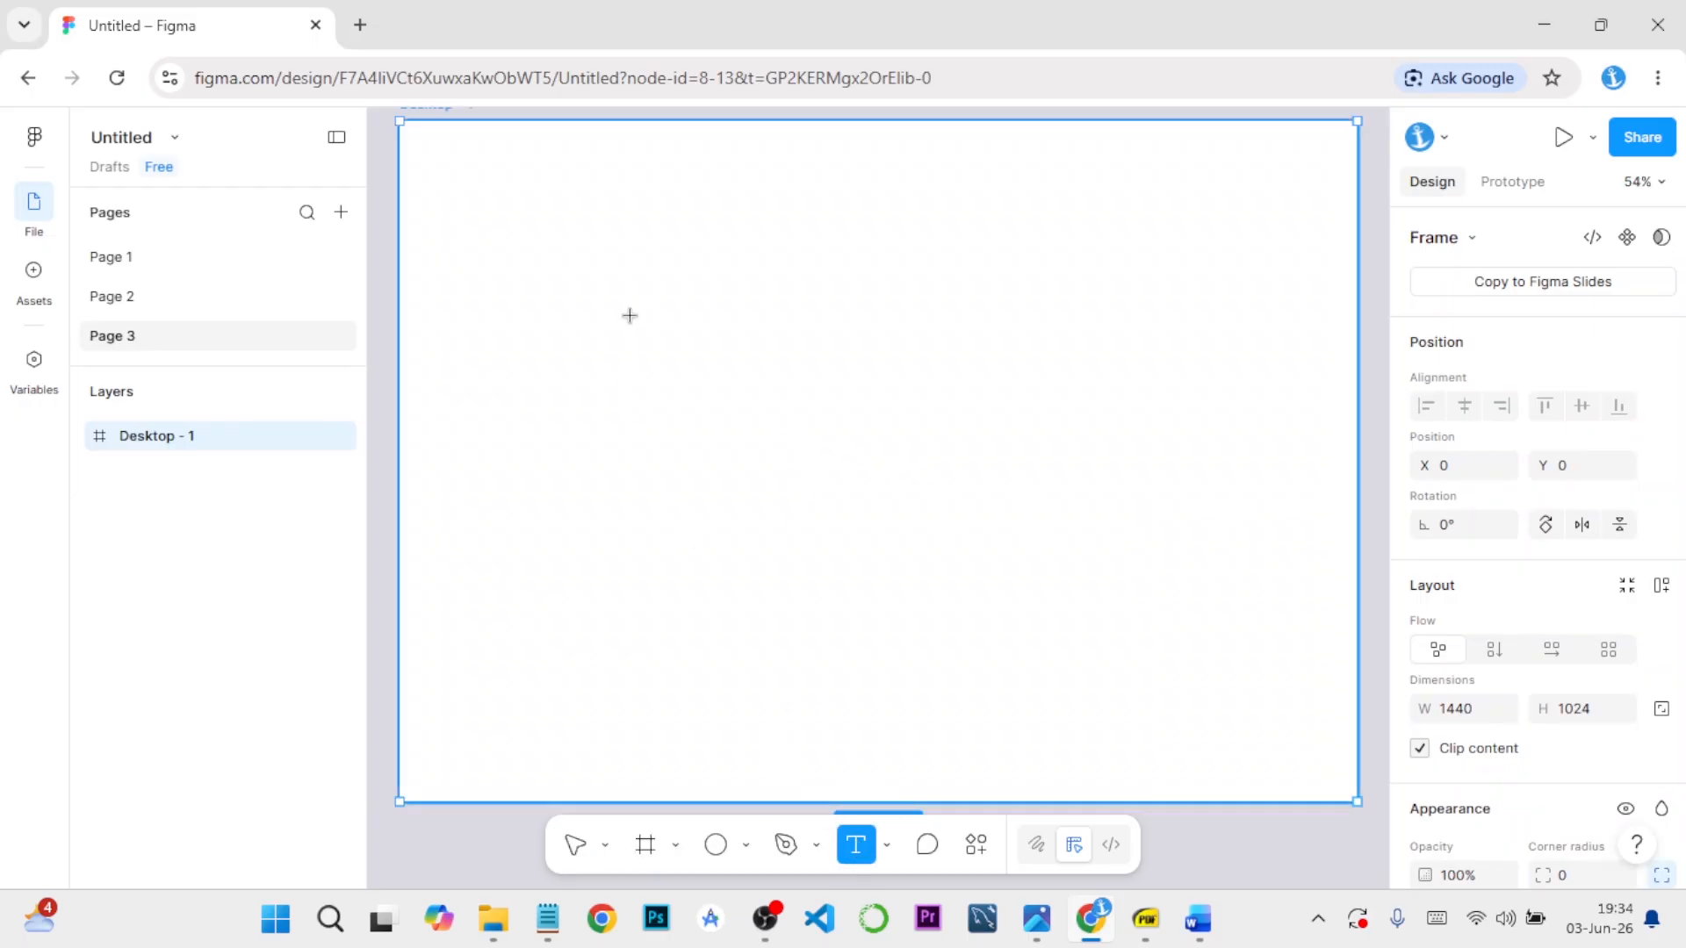
Add the text "UI/UX Design" in the upper part of the Desktop frame at about X 347, Y 293
left_click(629, 316)
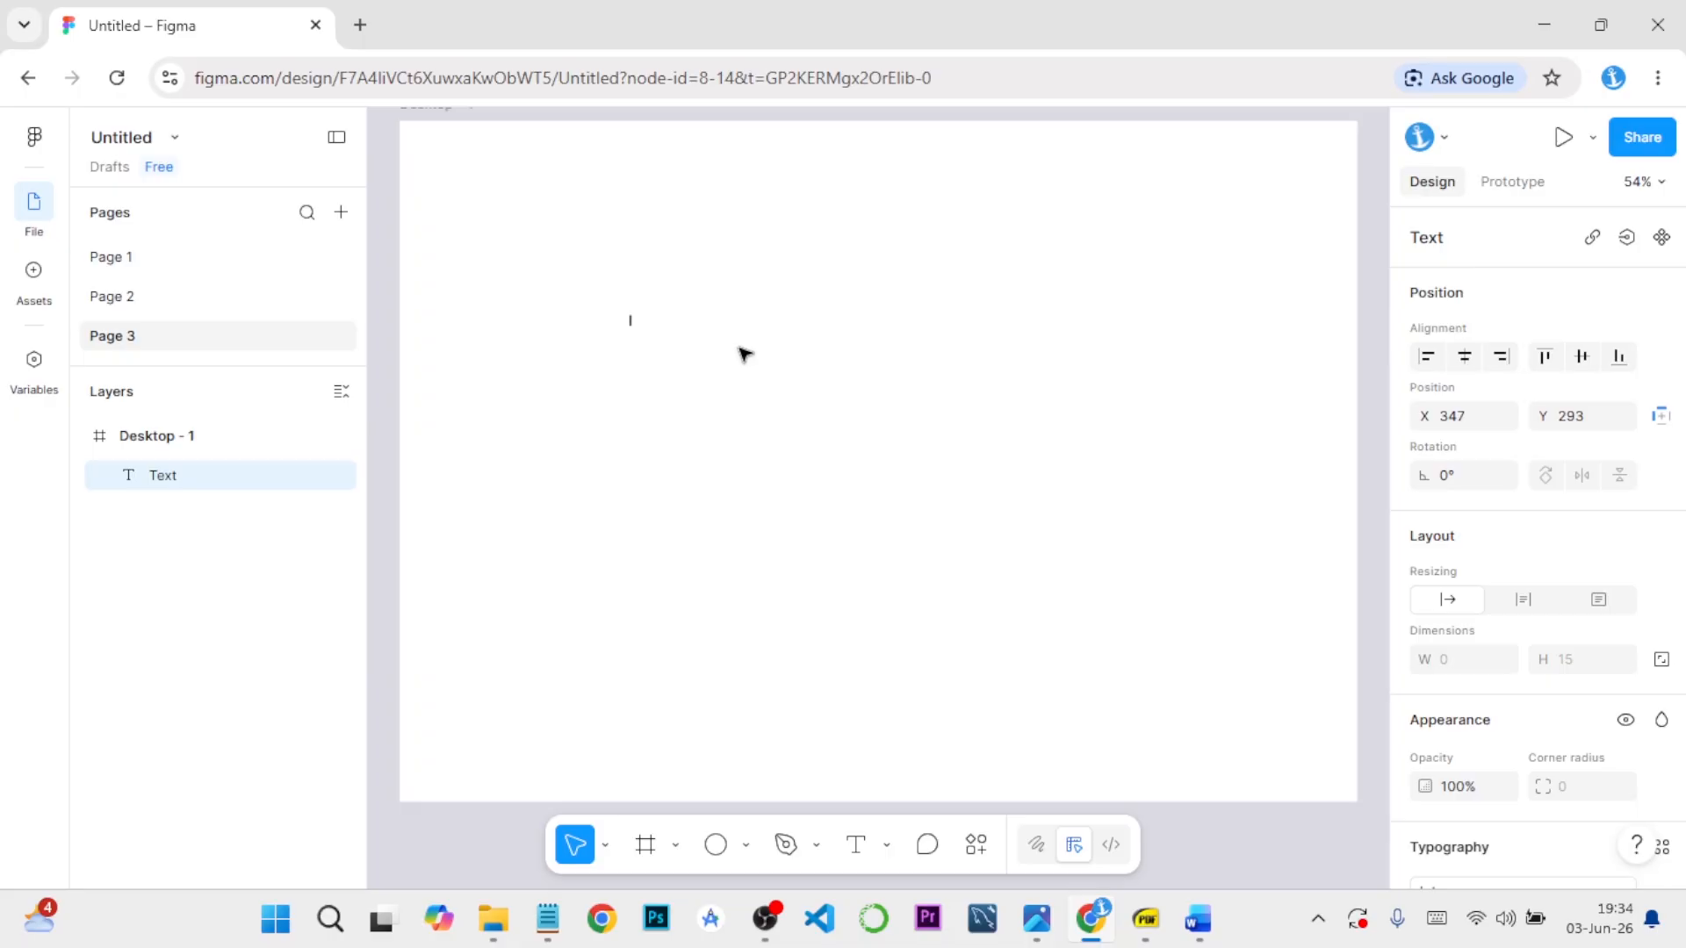
type("UI/UX Design")
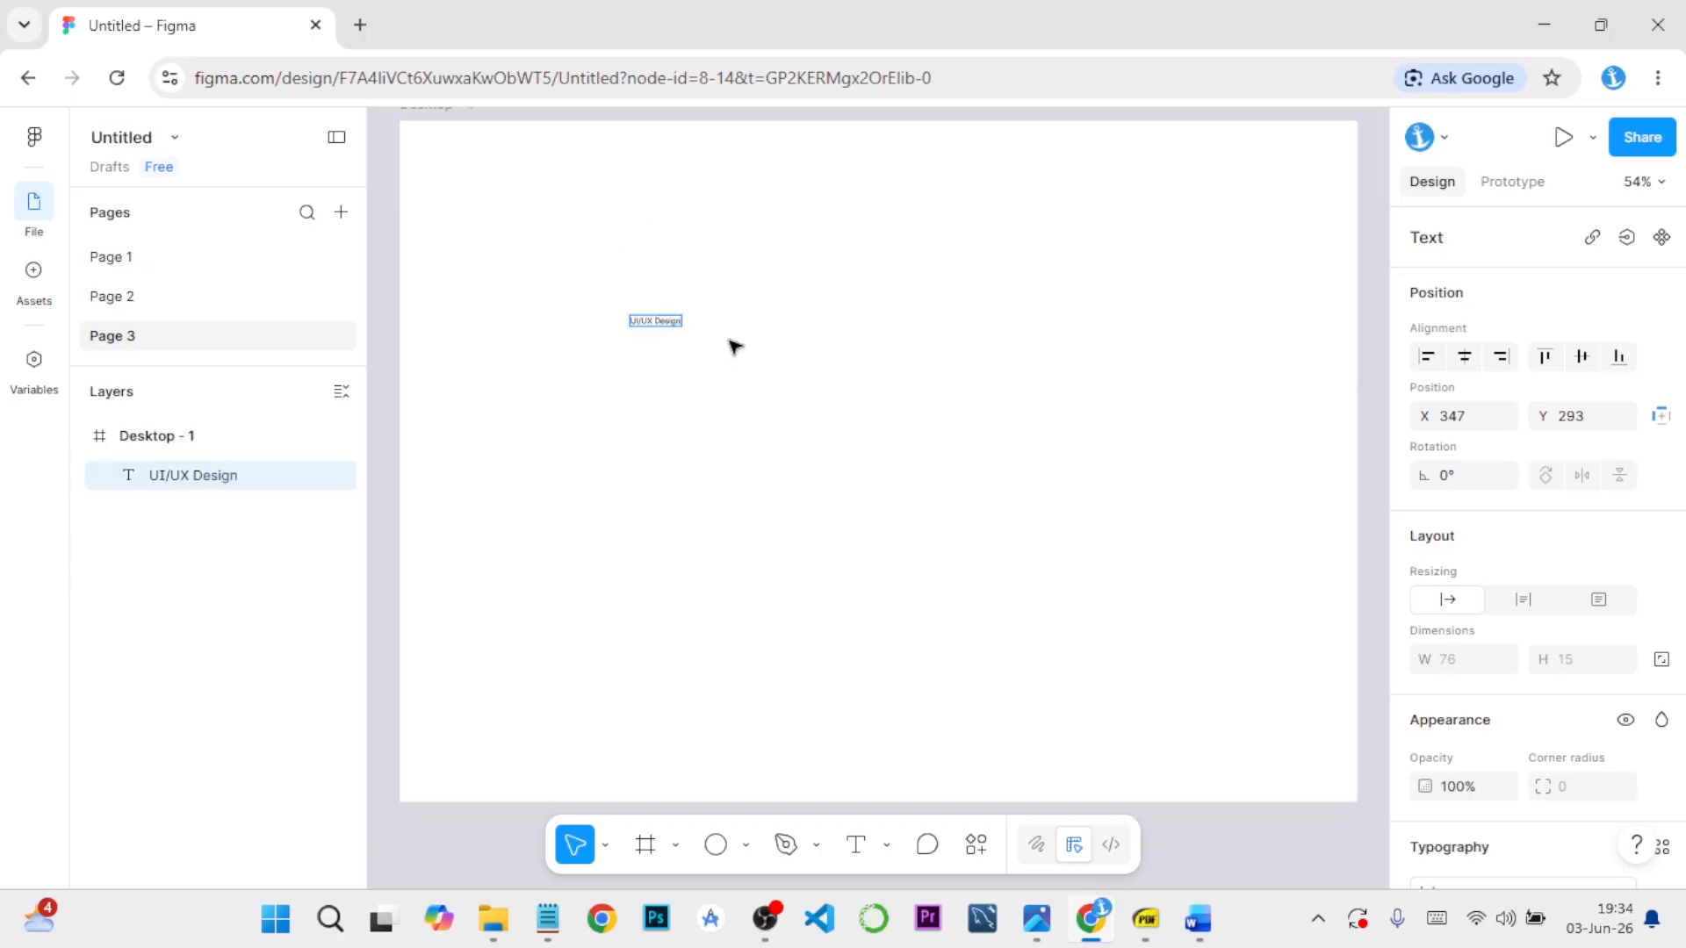
key("Escape")
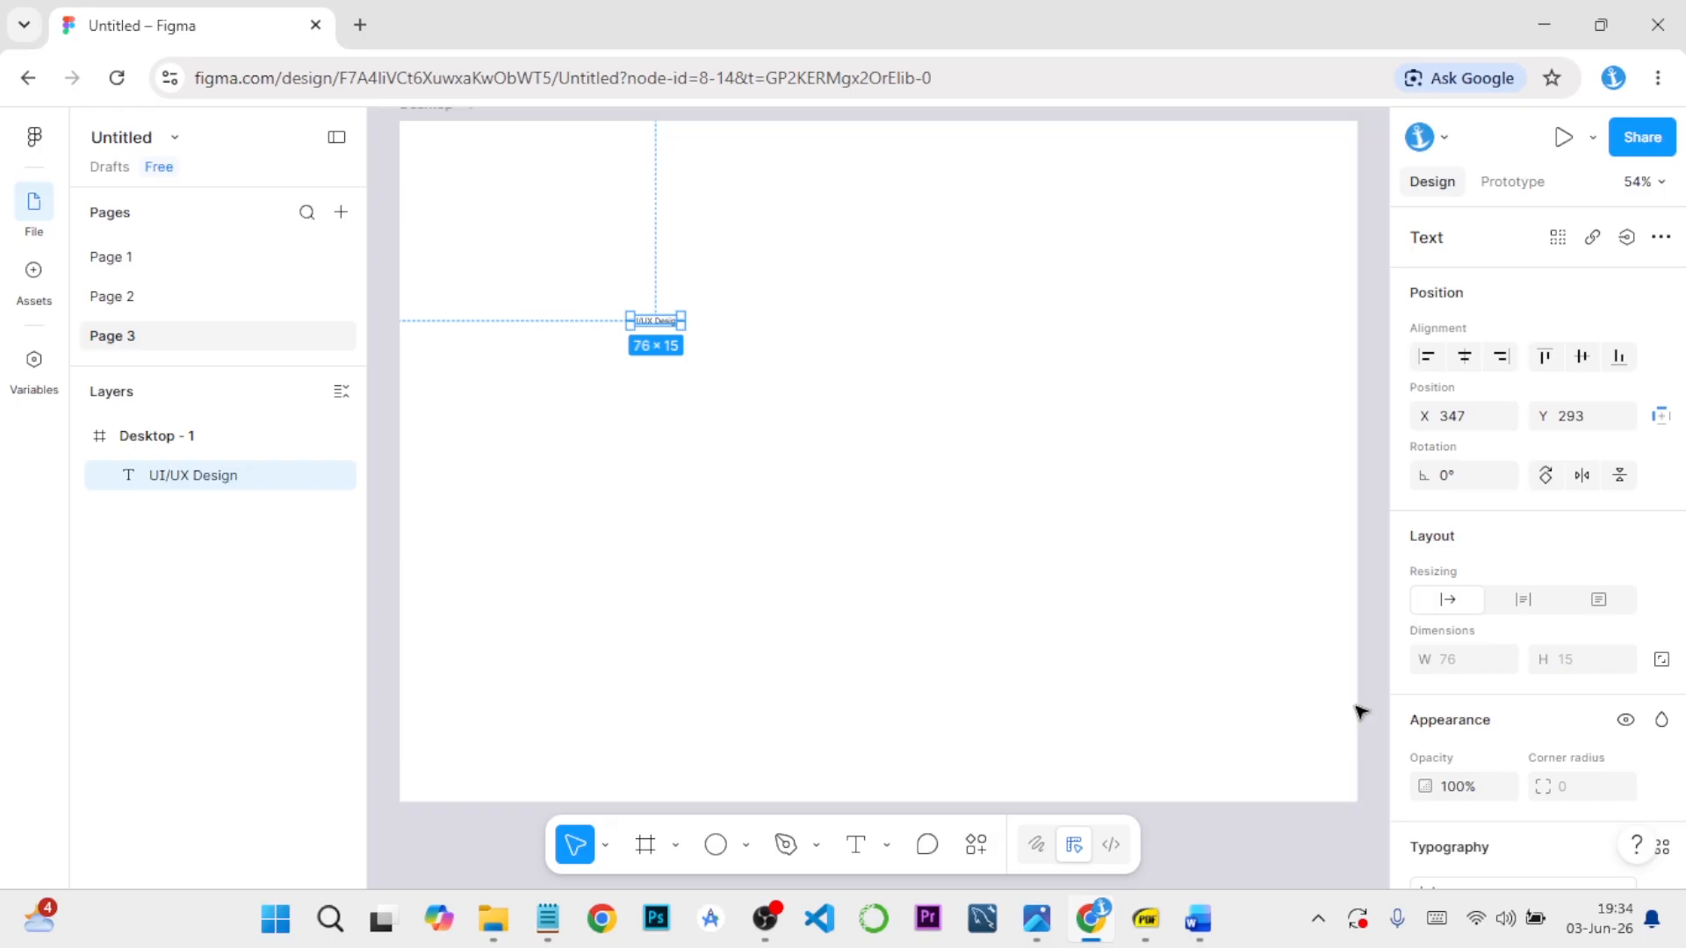
Set the font size of the UI/UX Design text to 64
scroll(1418, 672, "down", 4)
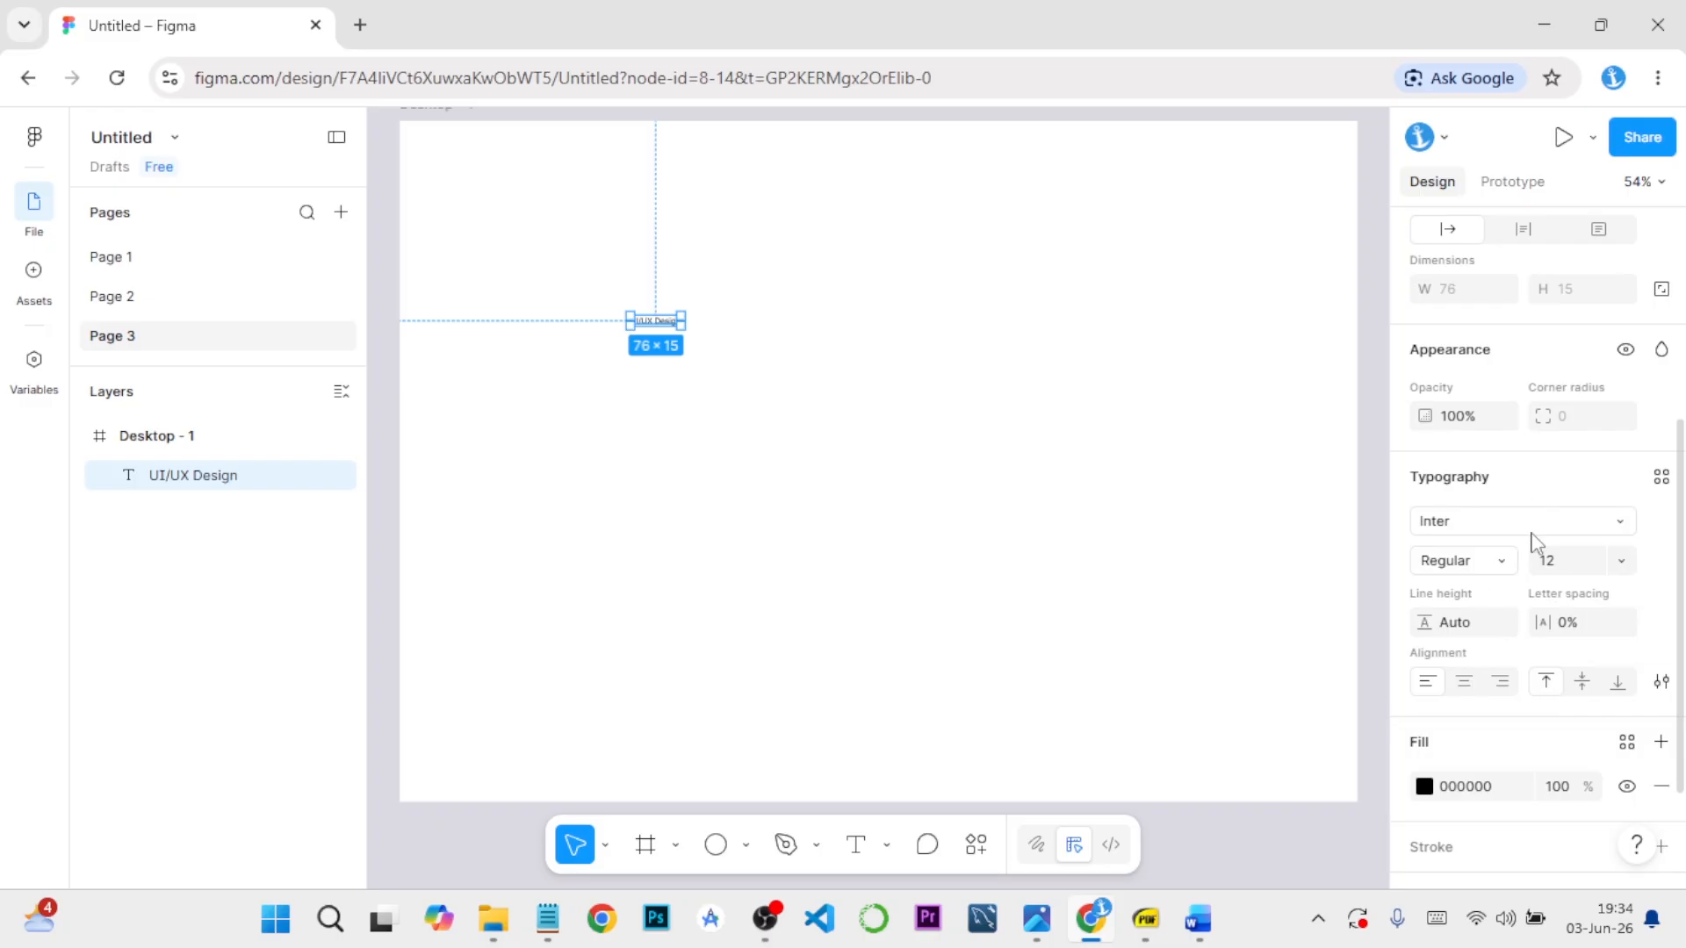
left_click(1622, 562)
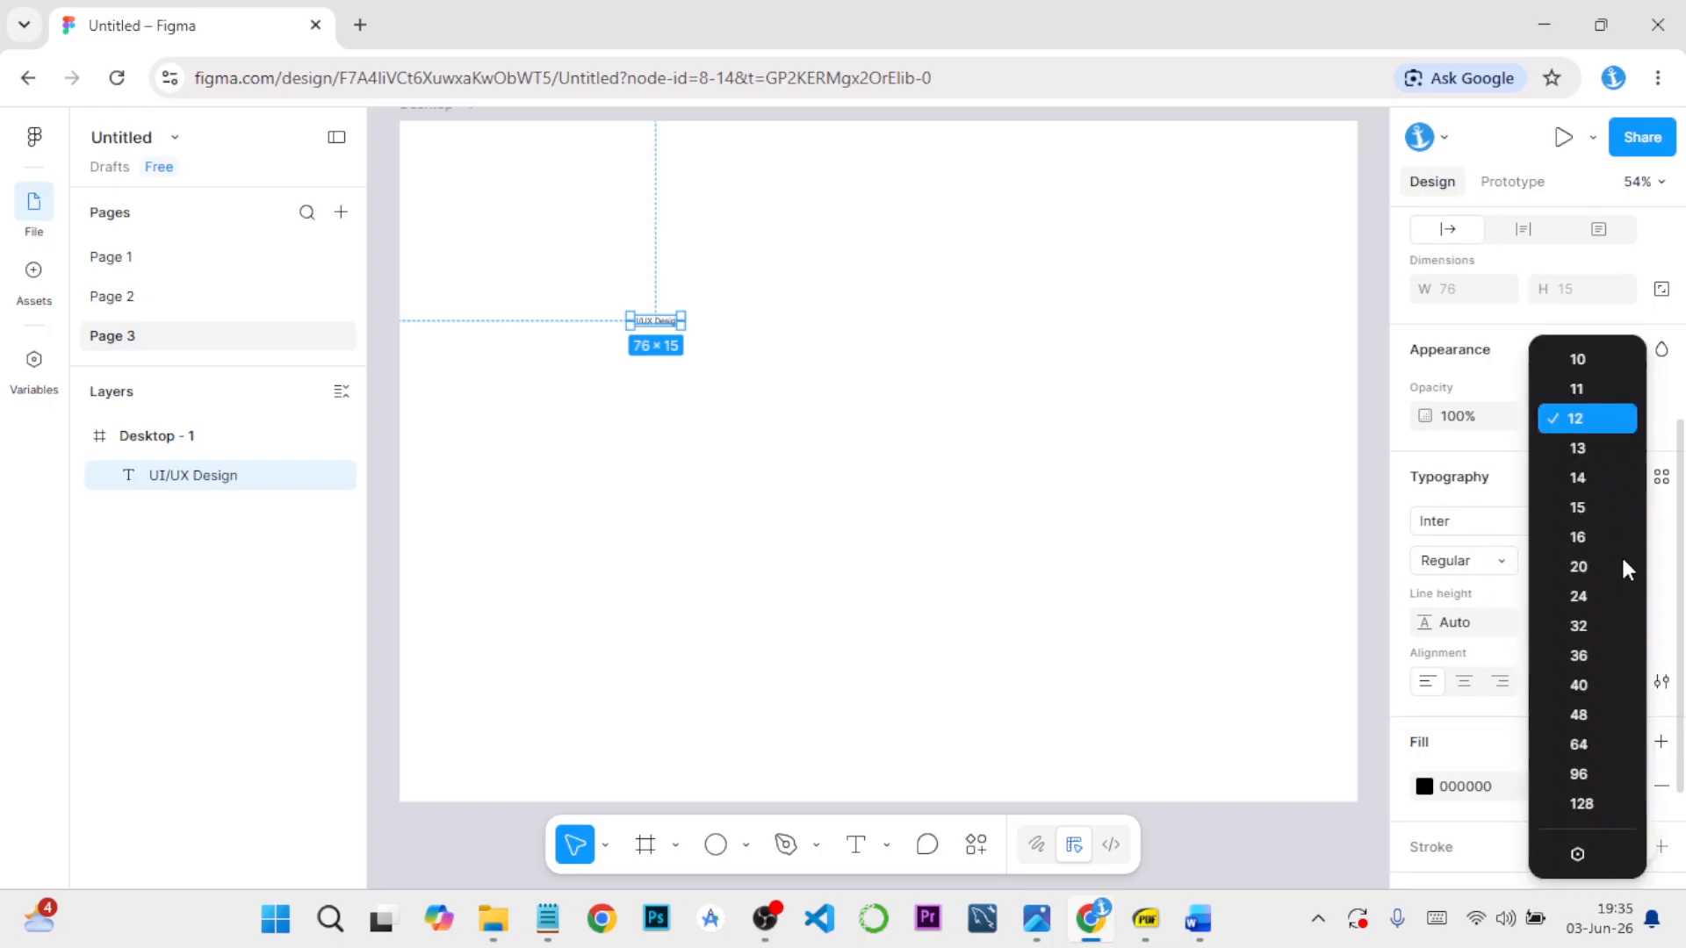
left_click(1584, 746)
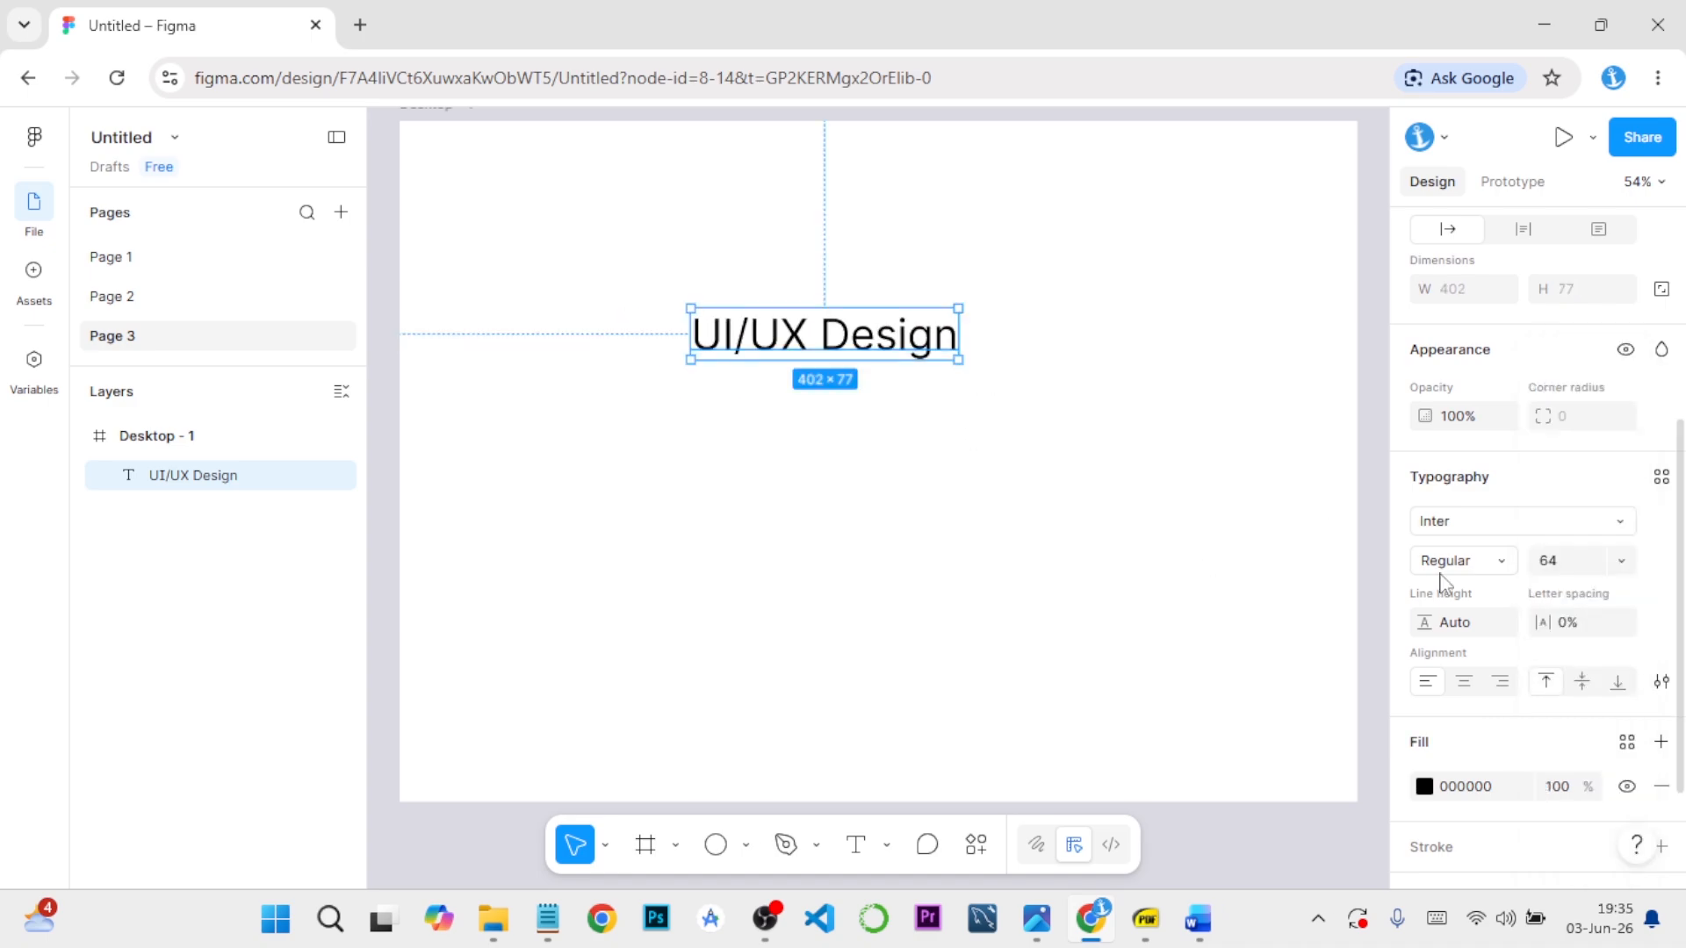
Reread the Editing Text section of the lesson in Word and return to Figma
left_click(1205, 925)
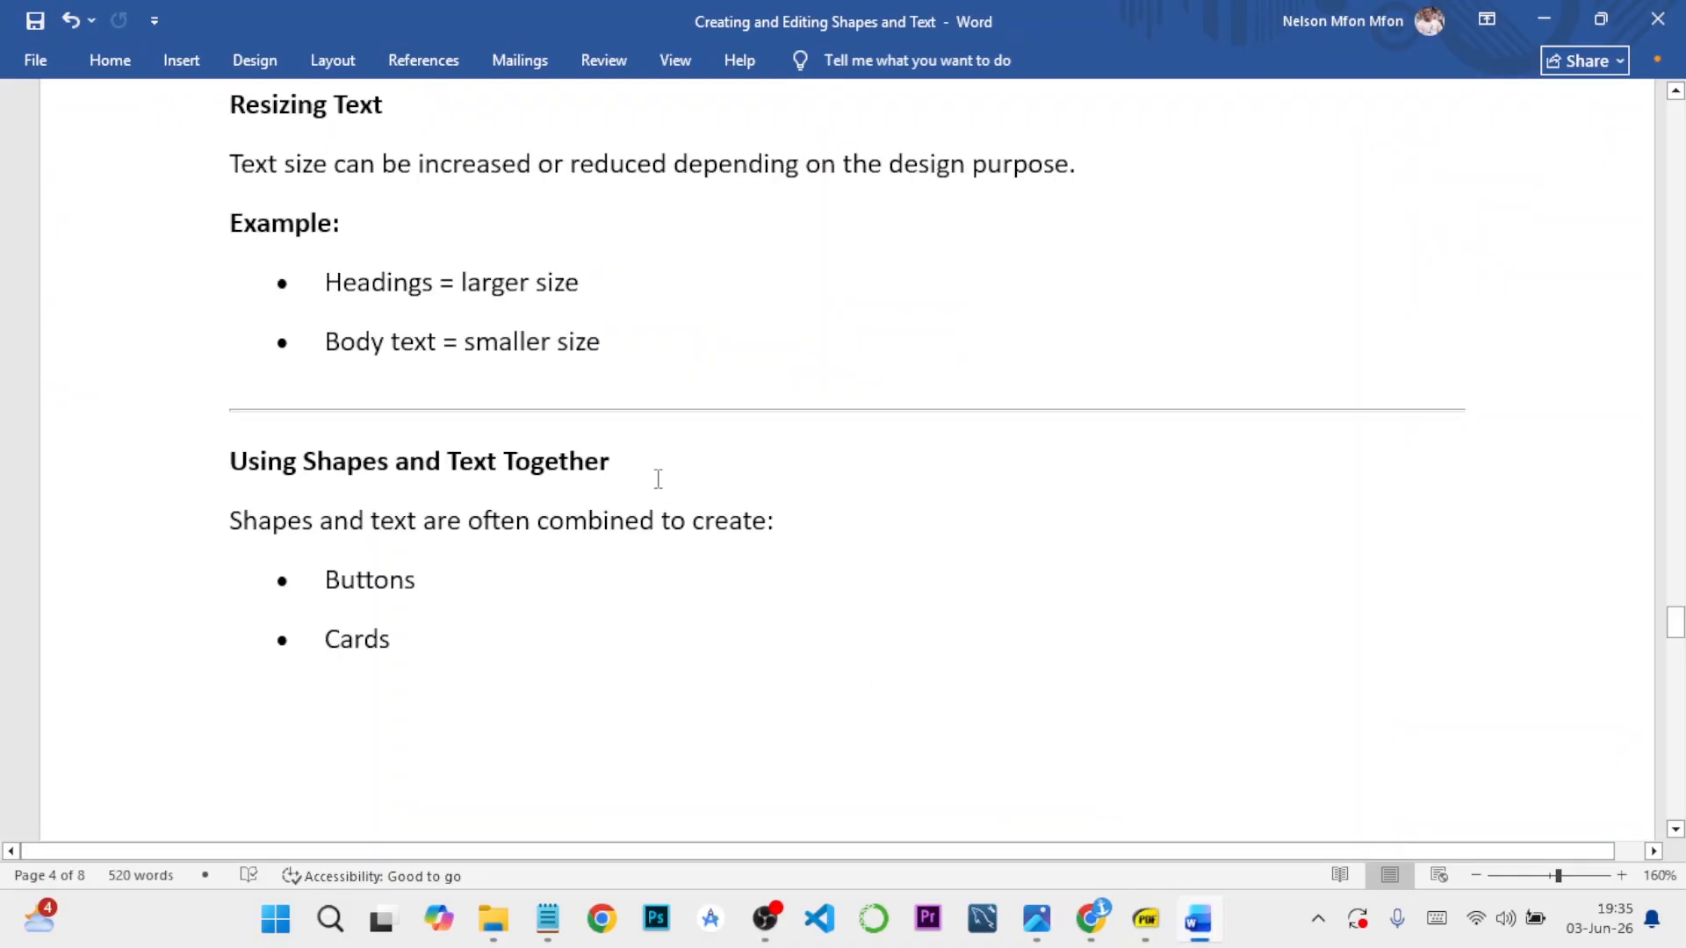
scroll(658, 477, "up", 15)
scroll(657, 477, "up", 8)
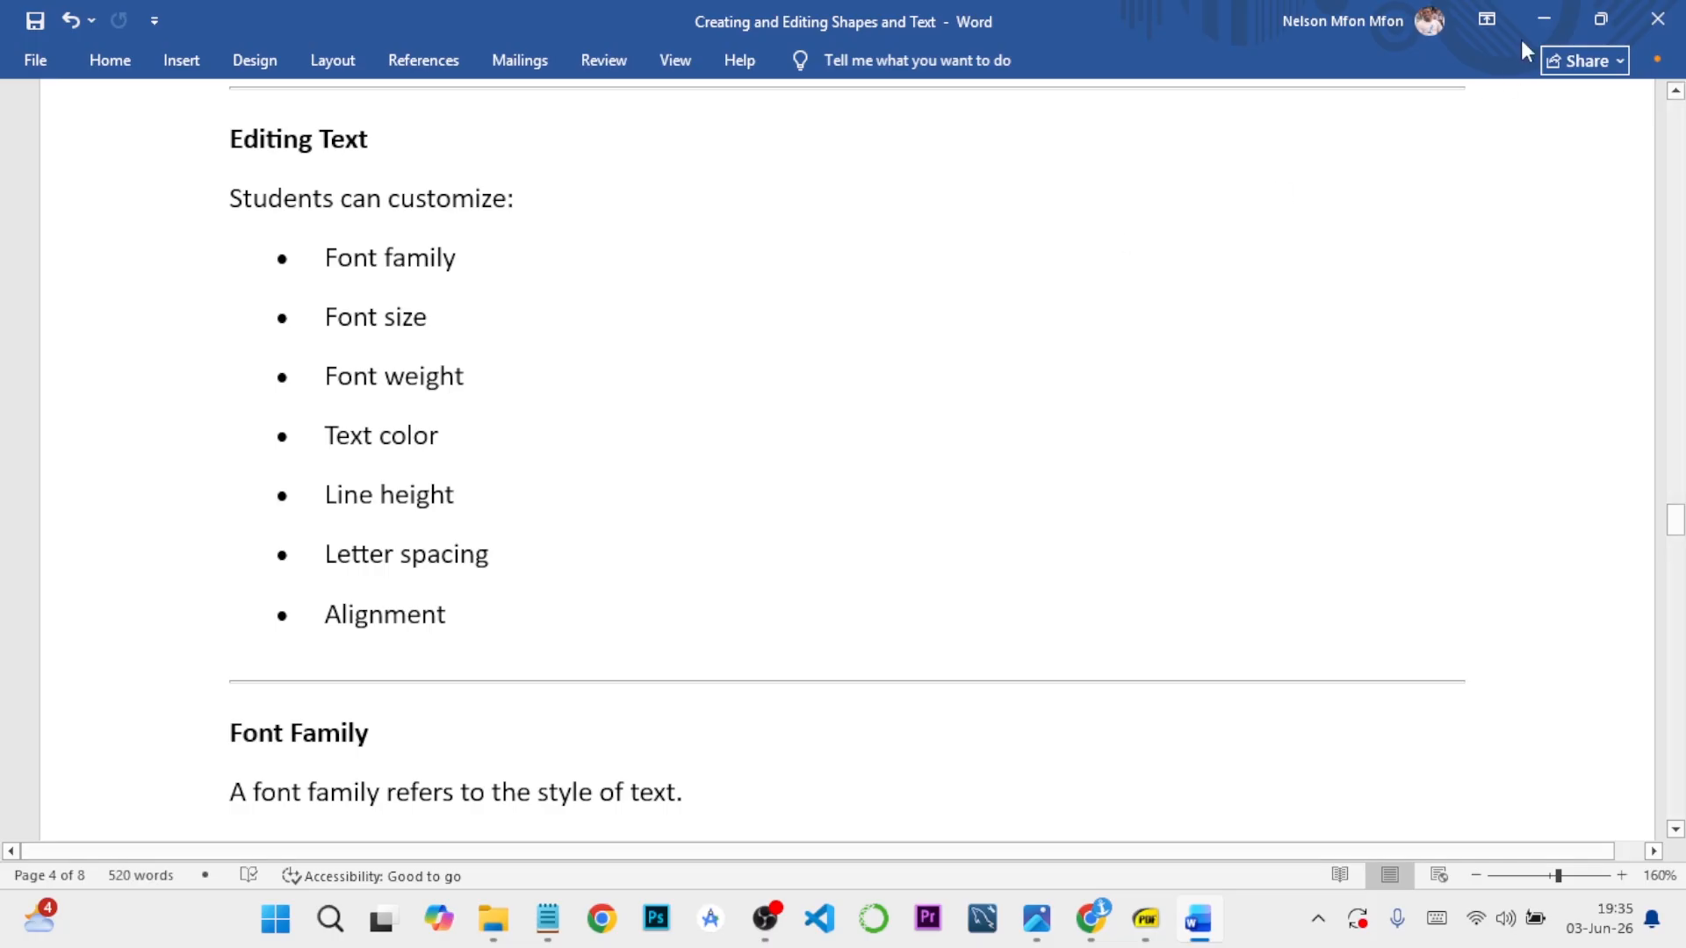
left_click(1543, 20)
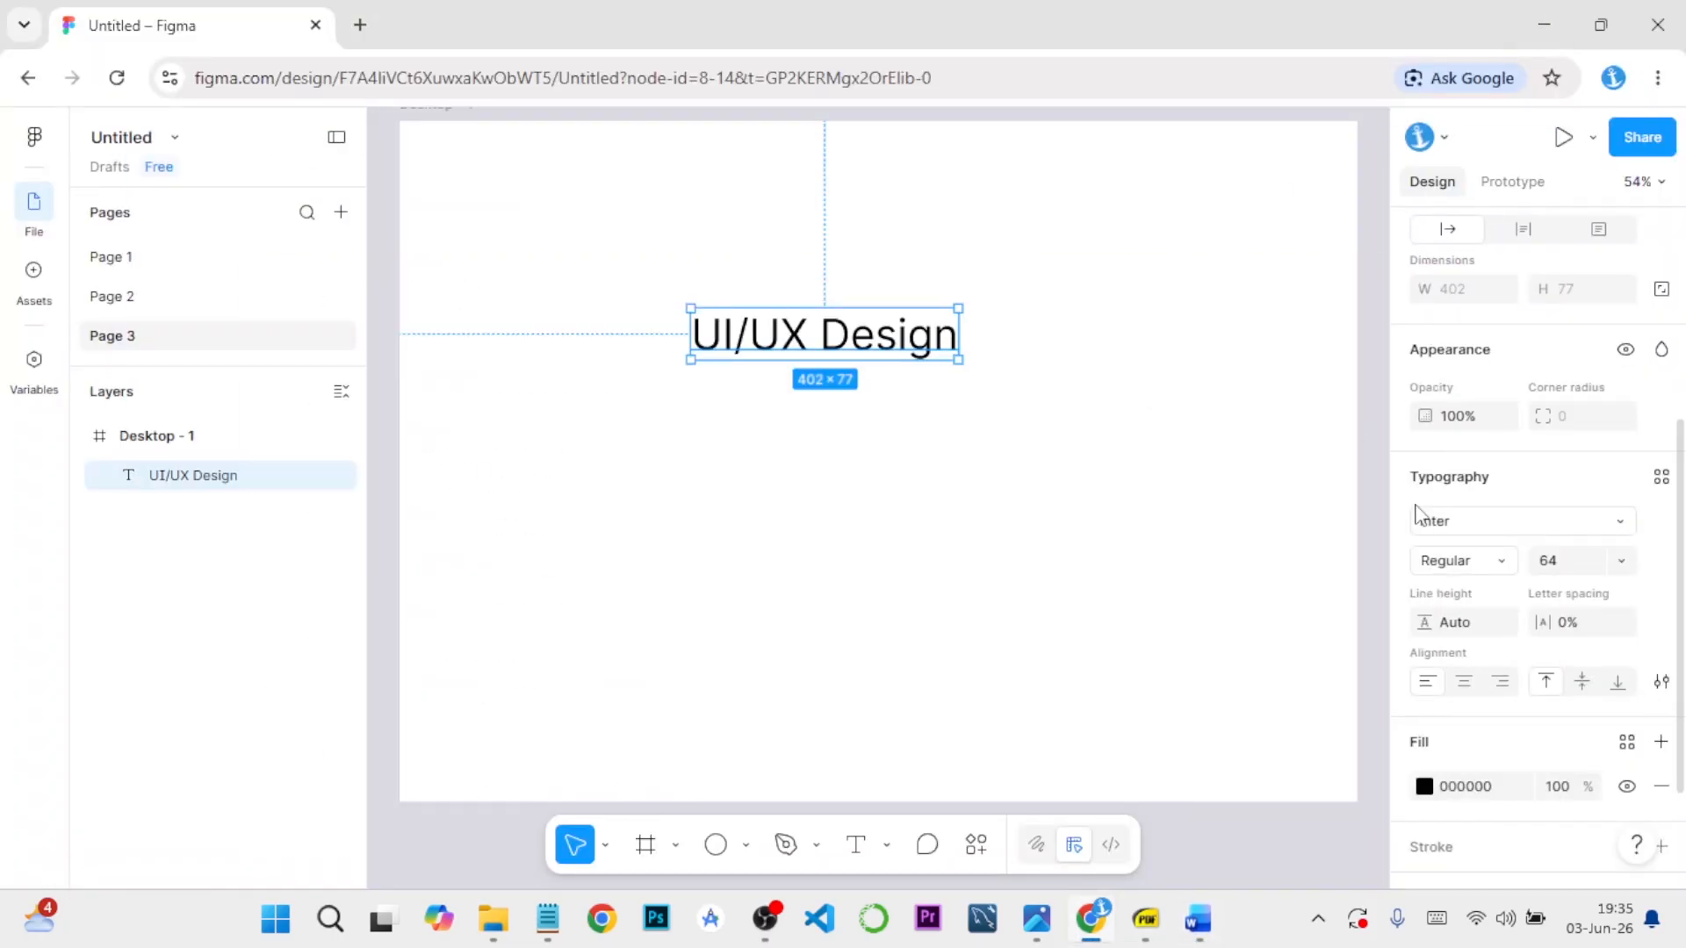
Change the font family of the UI/UX Design text to Roboto
left_click(1468, 527)
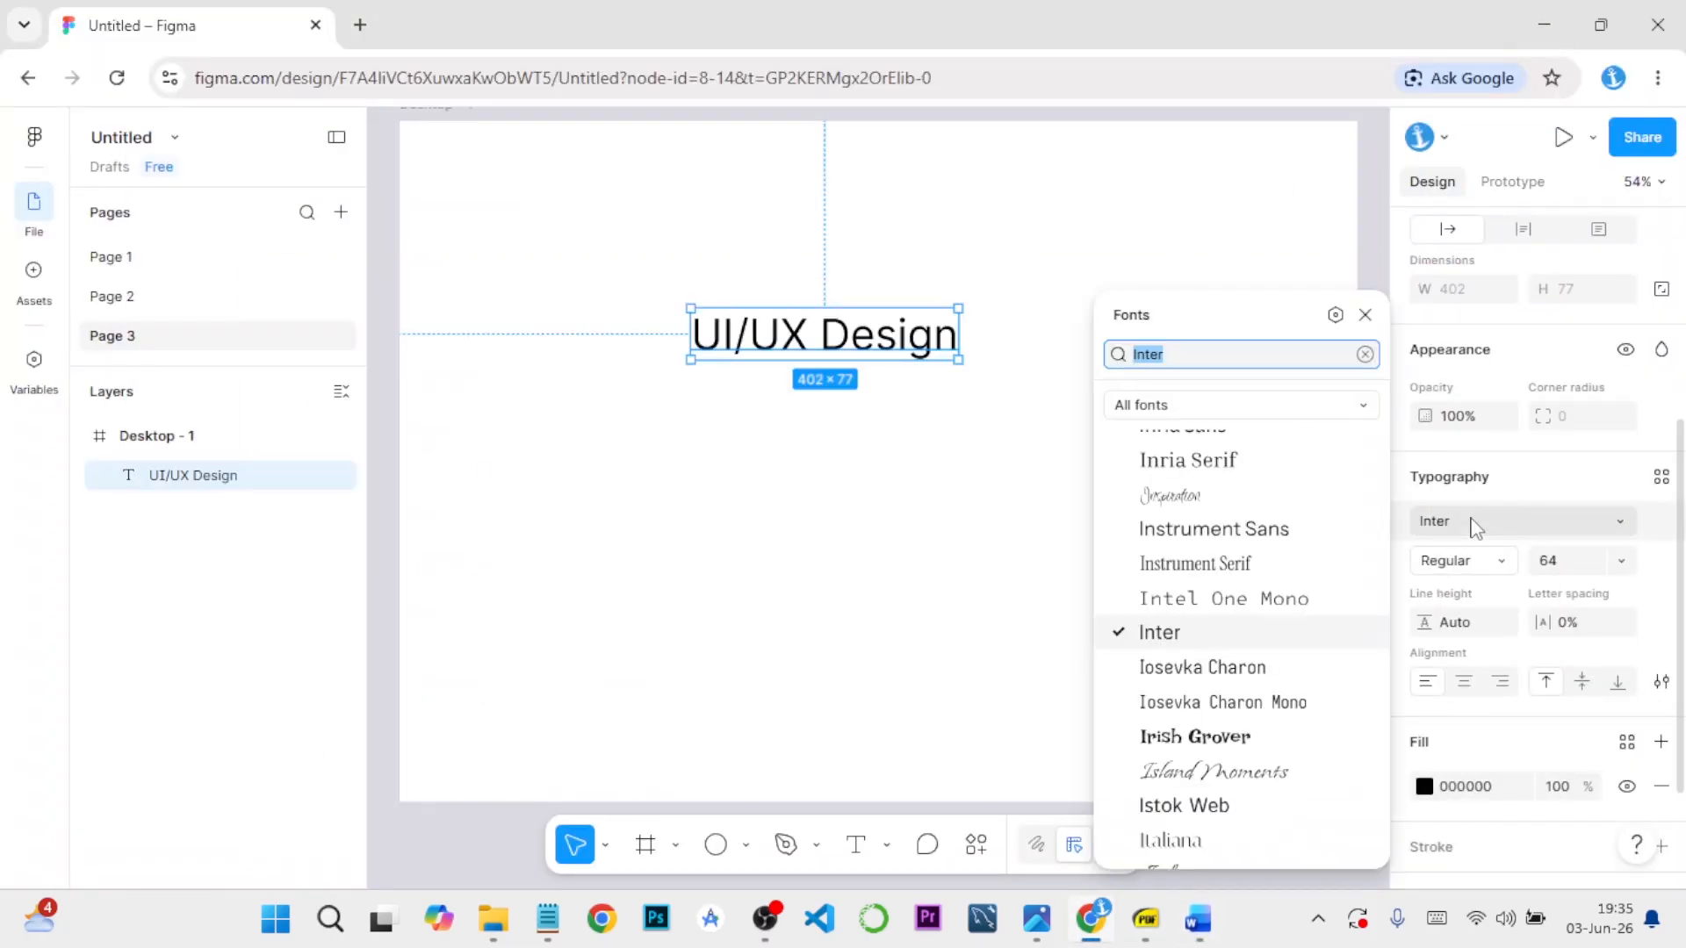
scroll(1225, 590, "down", 8)
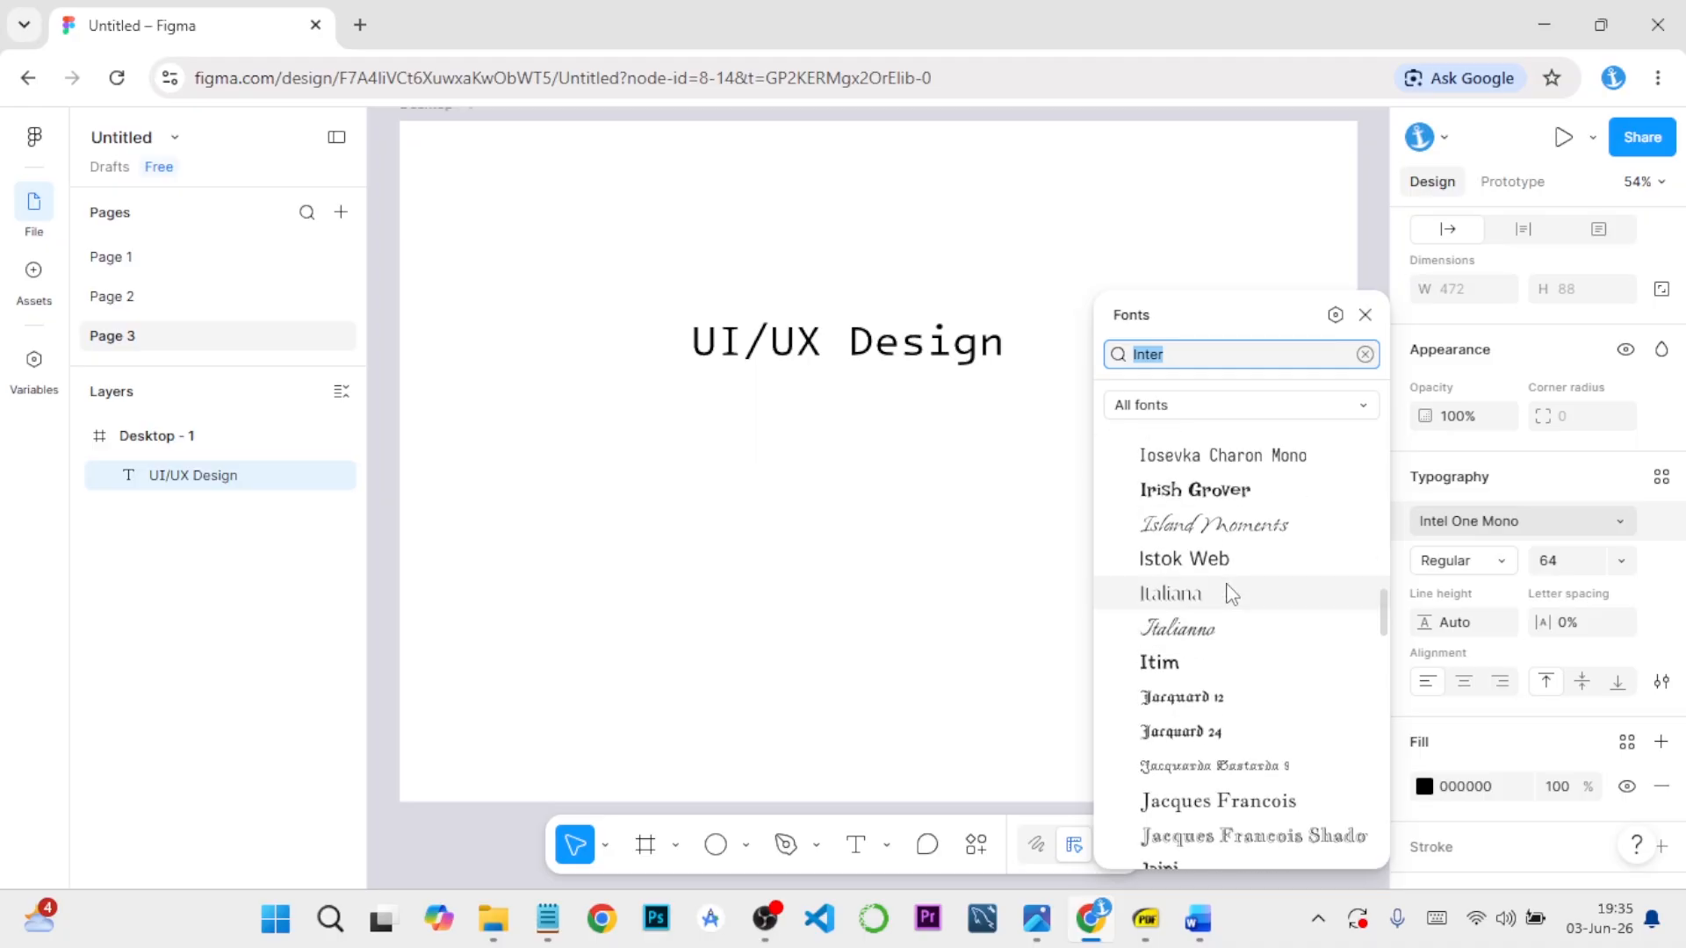
scroll(1226, 590, "down", 5)
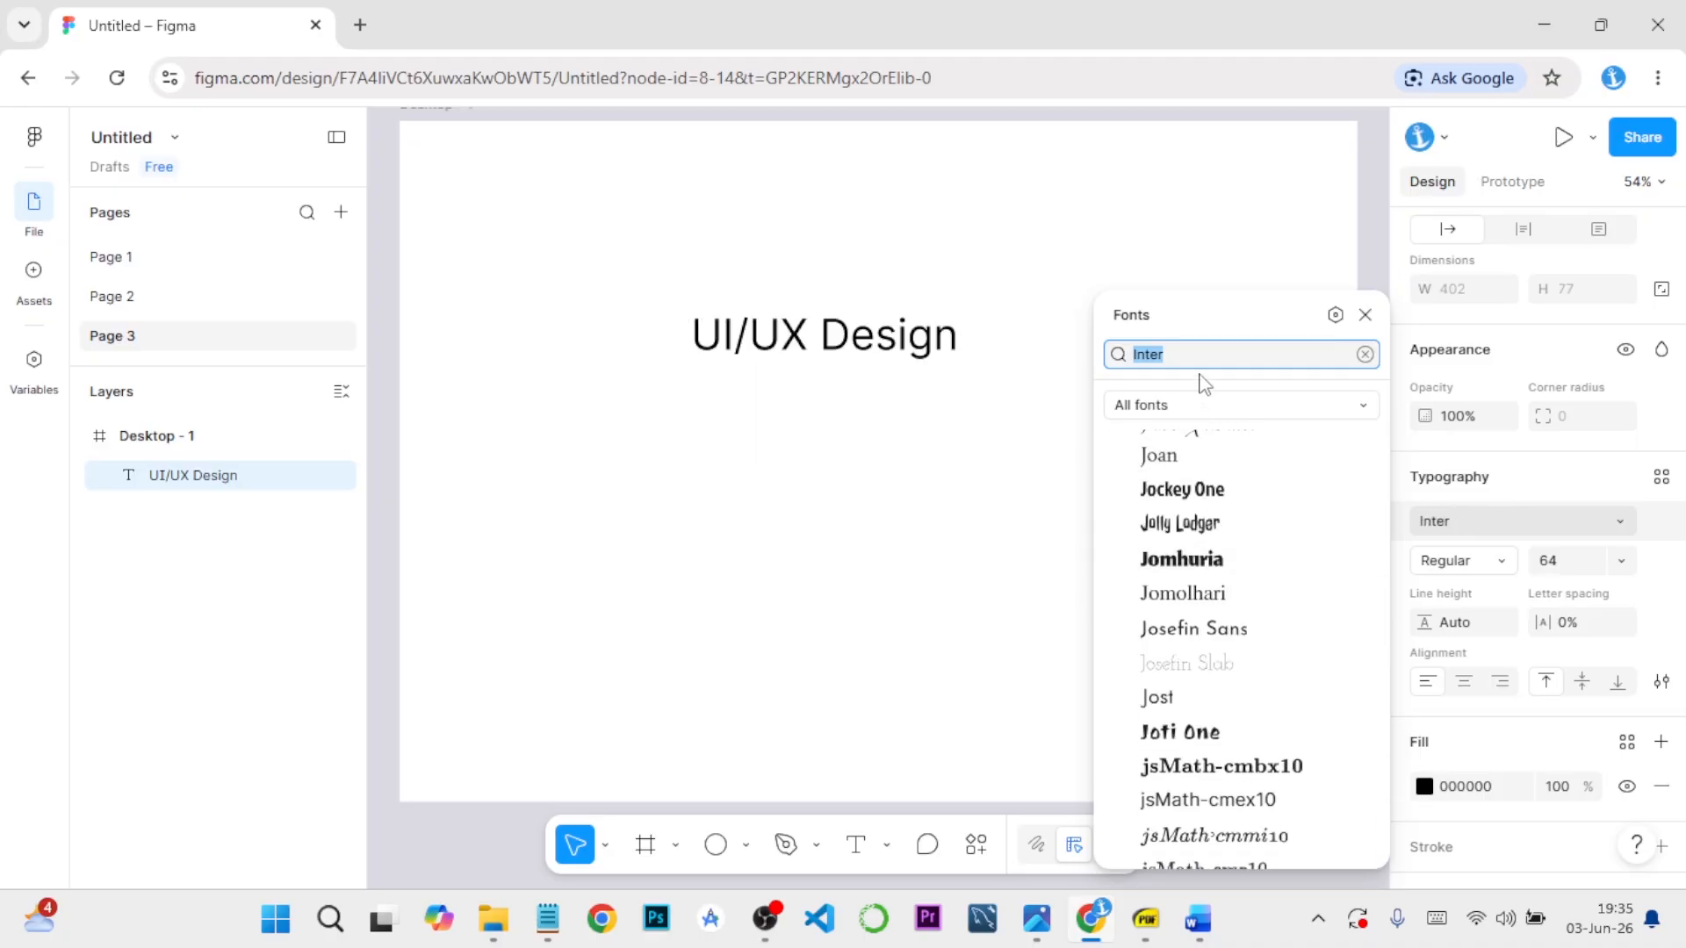
type("rob")
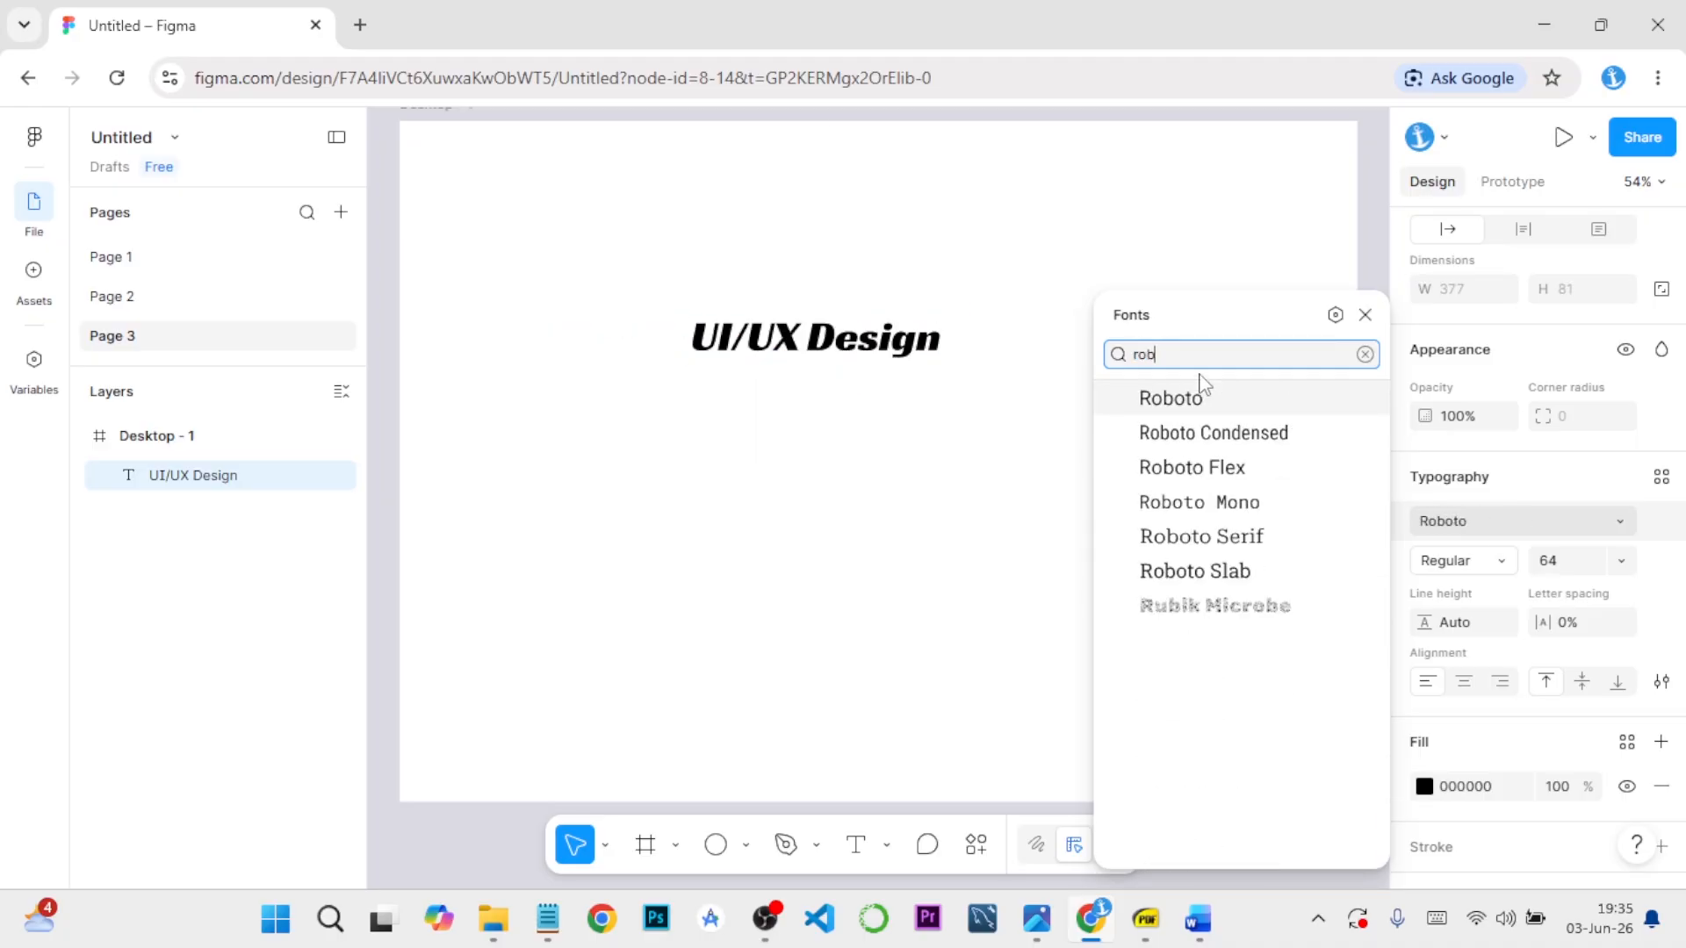
left_click(1223, 402)
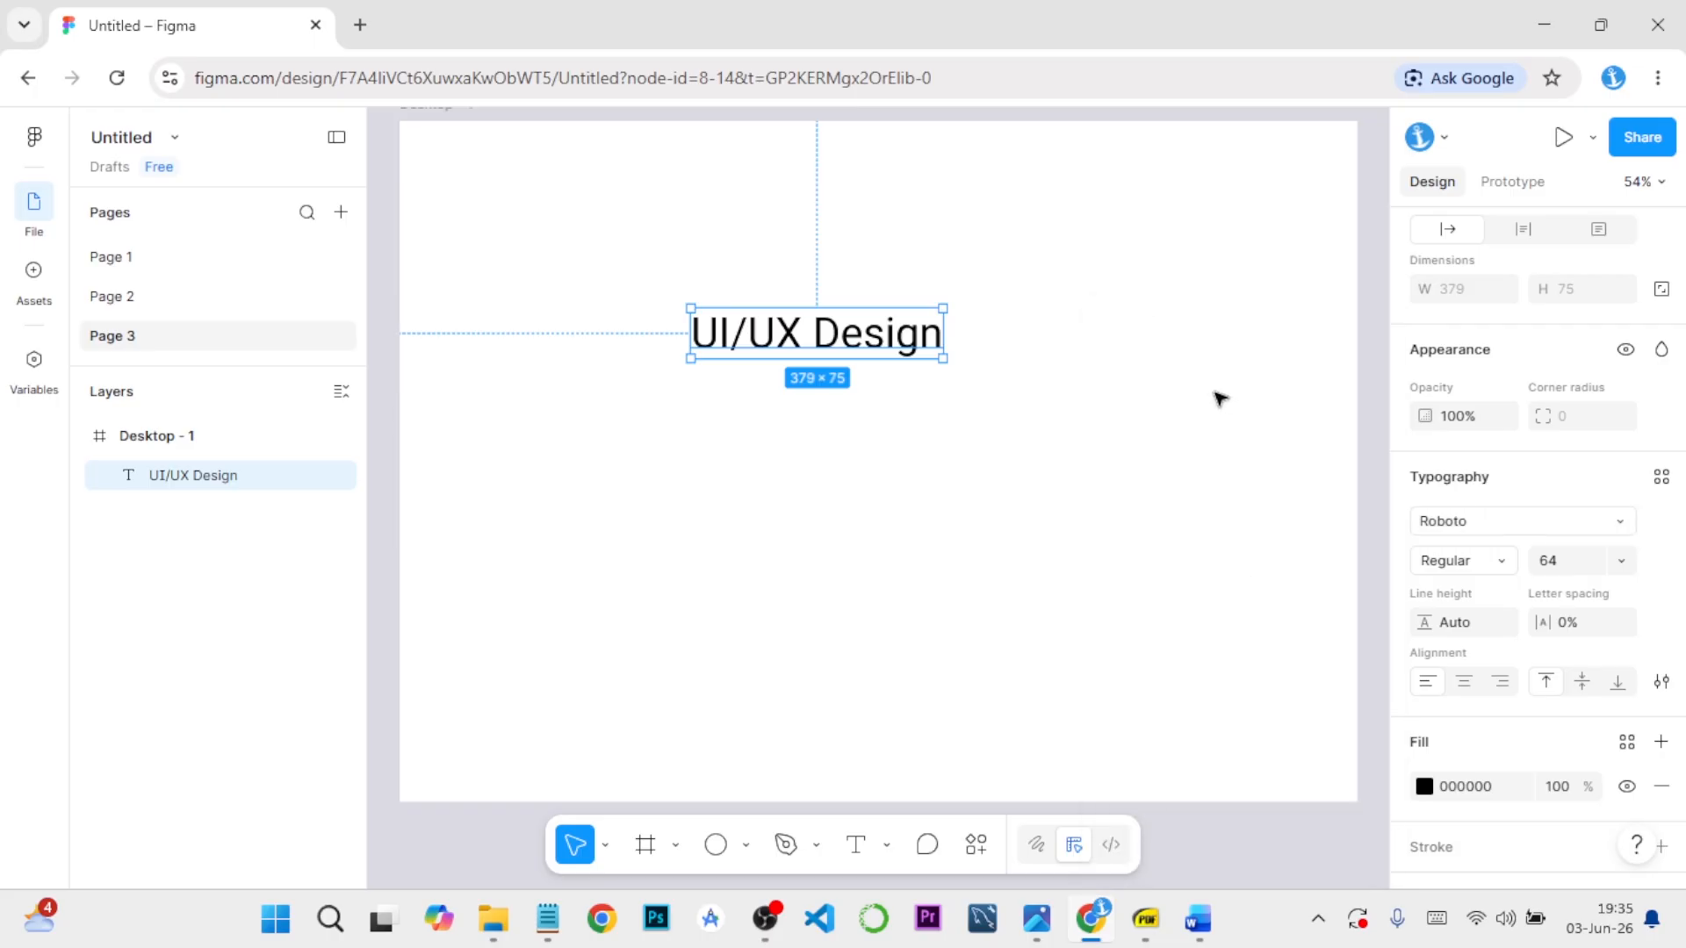
left_click(1621, 523)
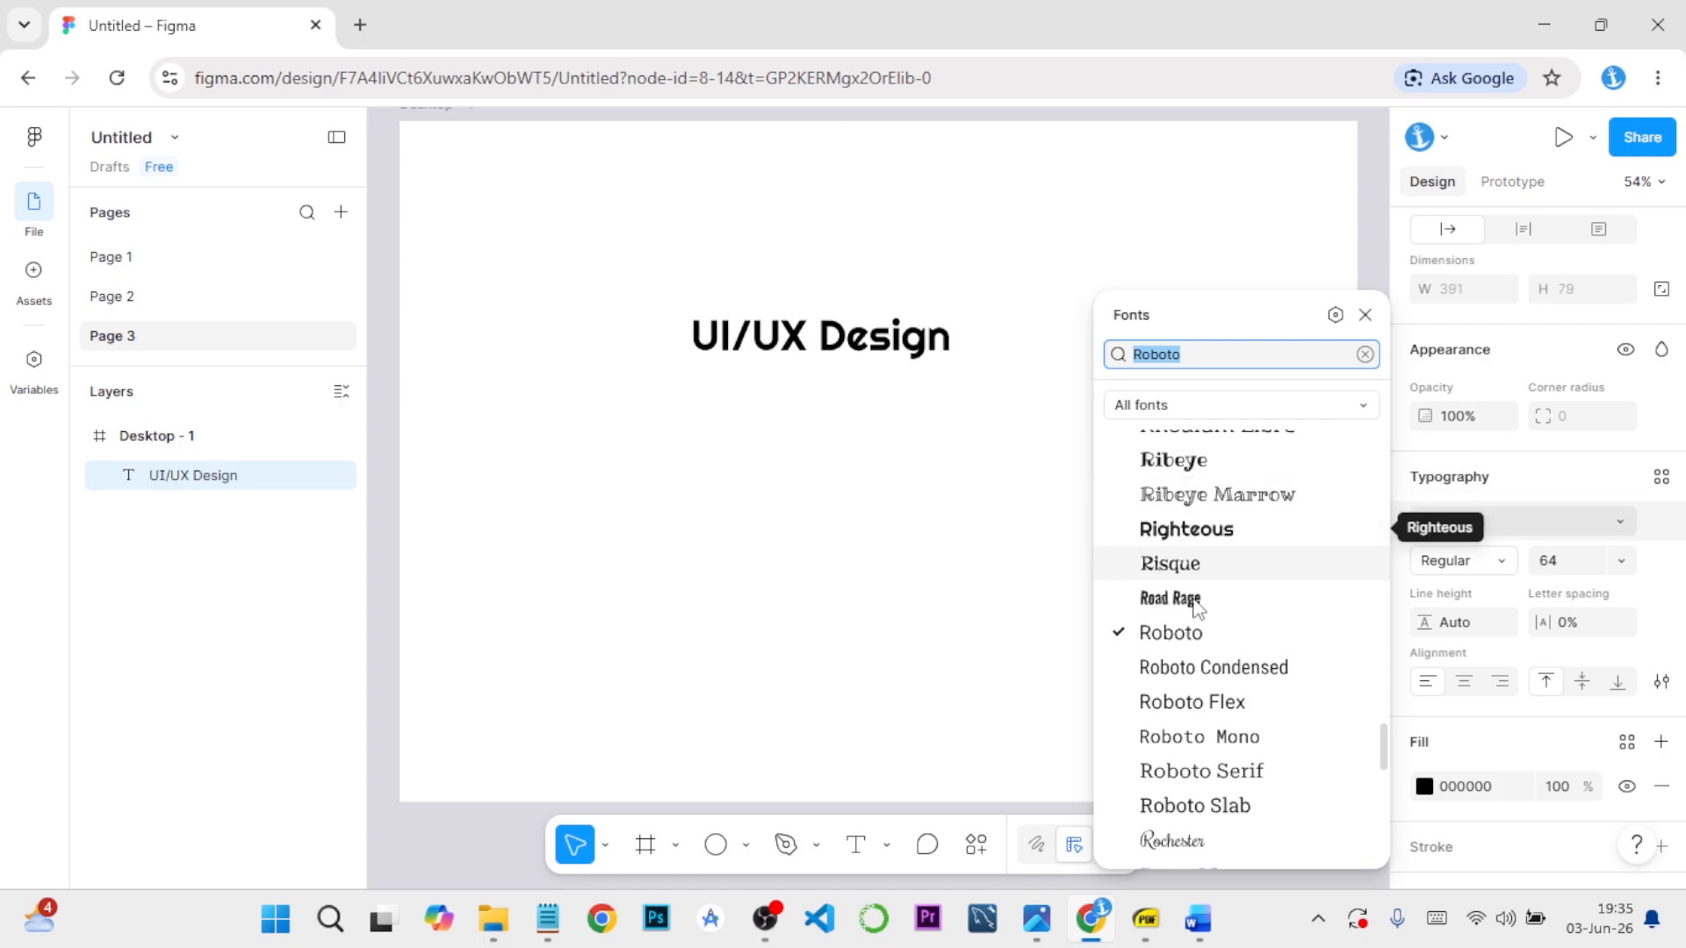
left_click(1176, 633)
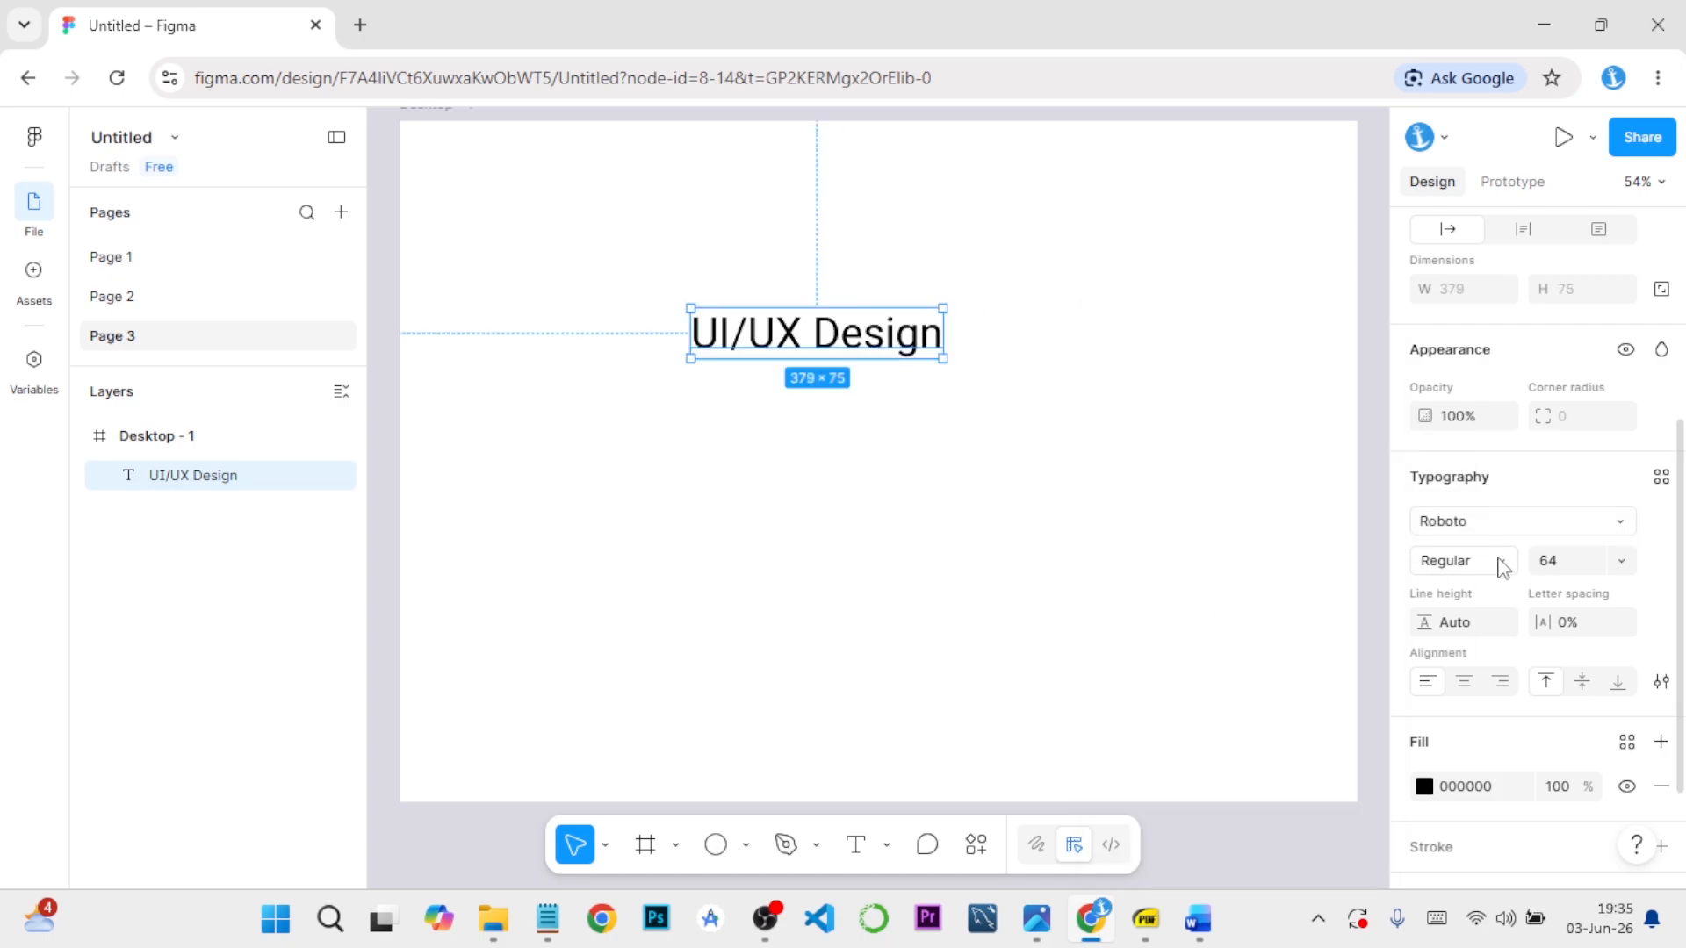
Check the lesson in Word, then in Figma set the UI/UX Design text's font size to 96 and move it toward the frame's centre
left_click(1204, 922)
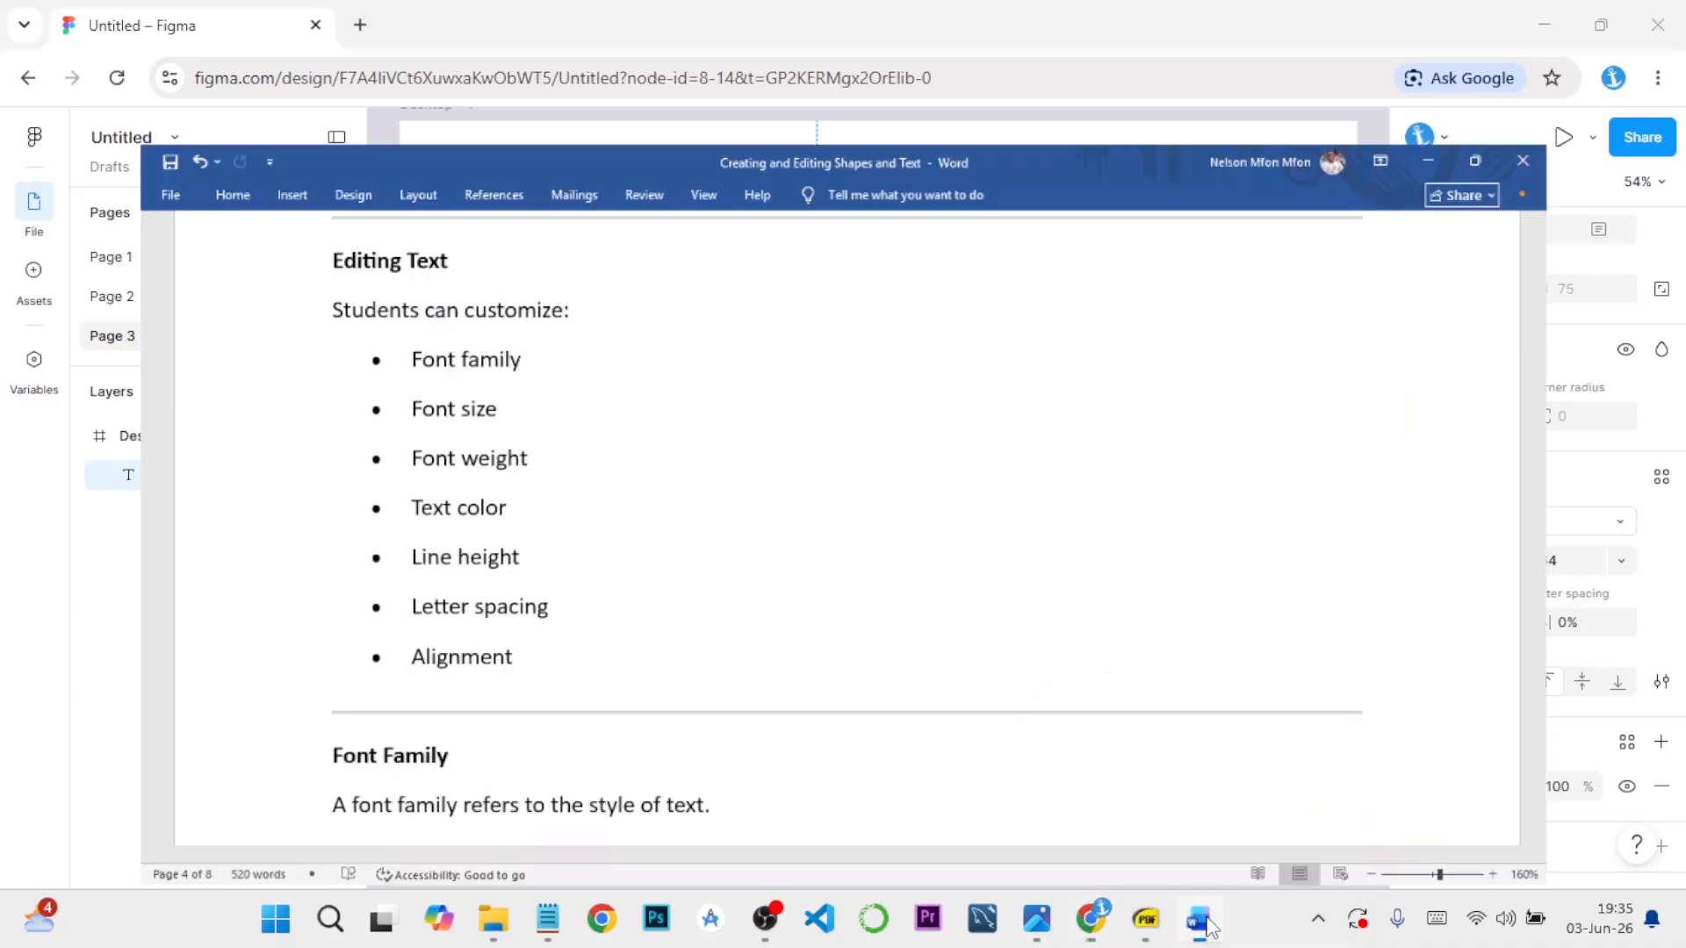
left_click(1536, 16)
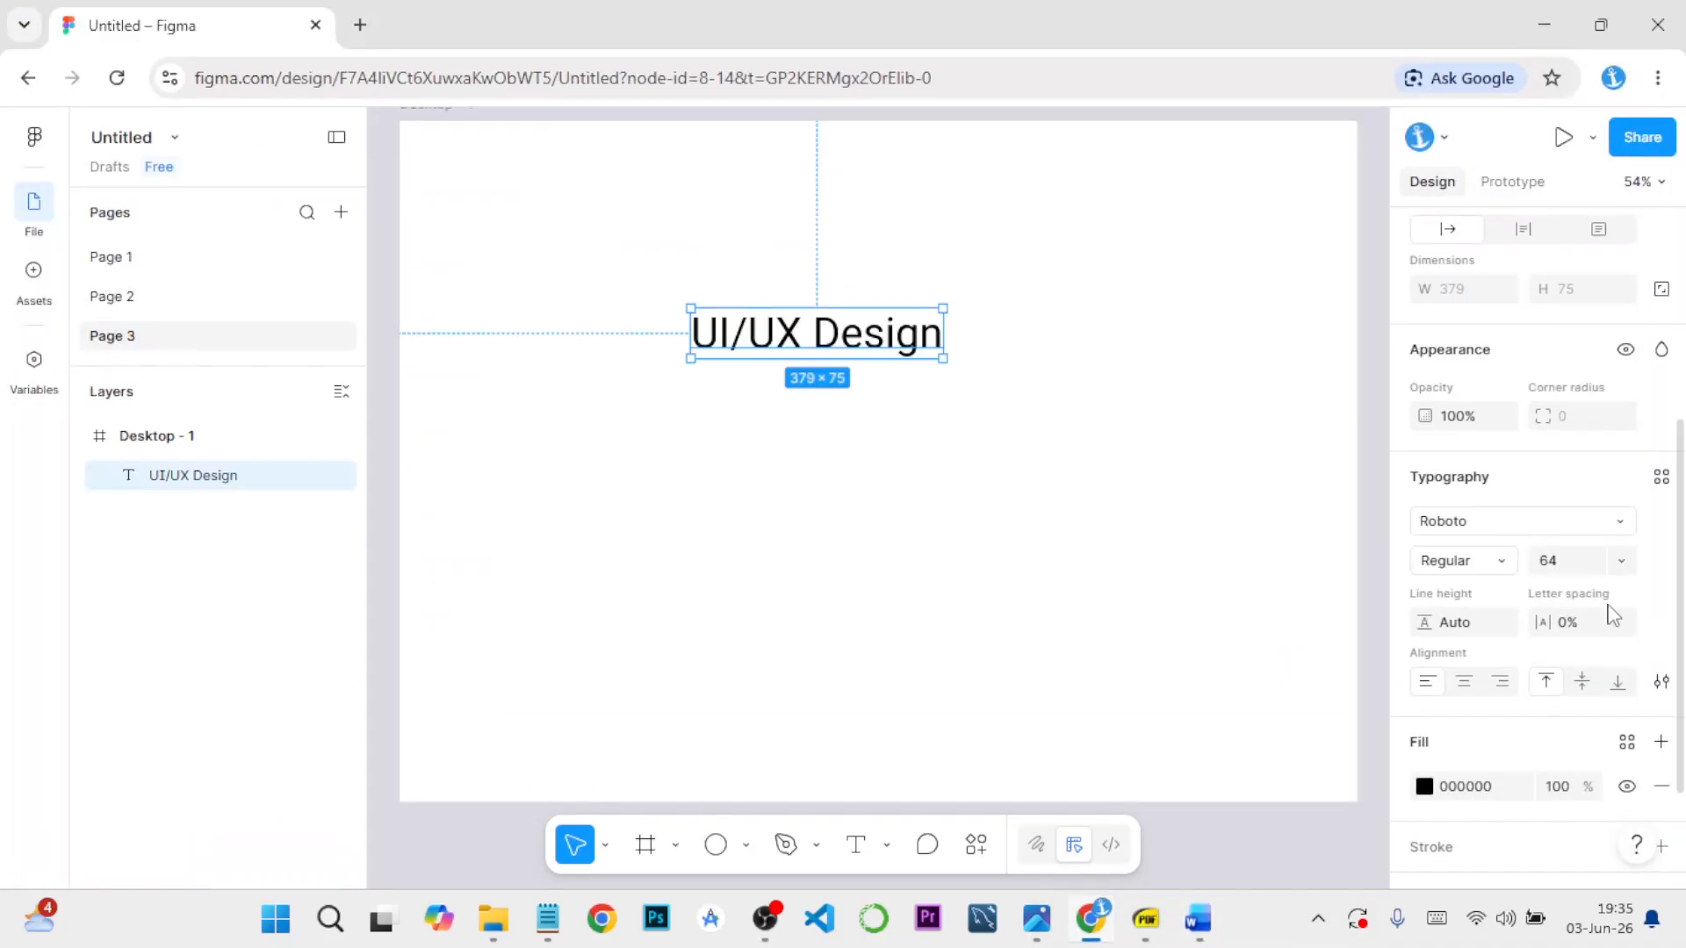
left_click(1621, 561)
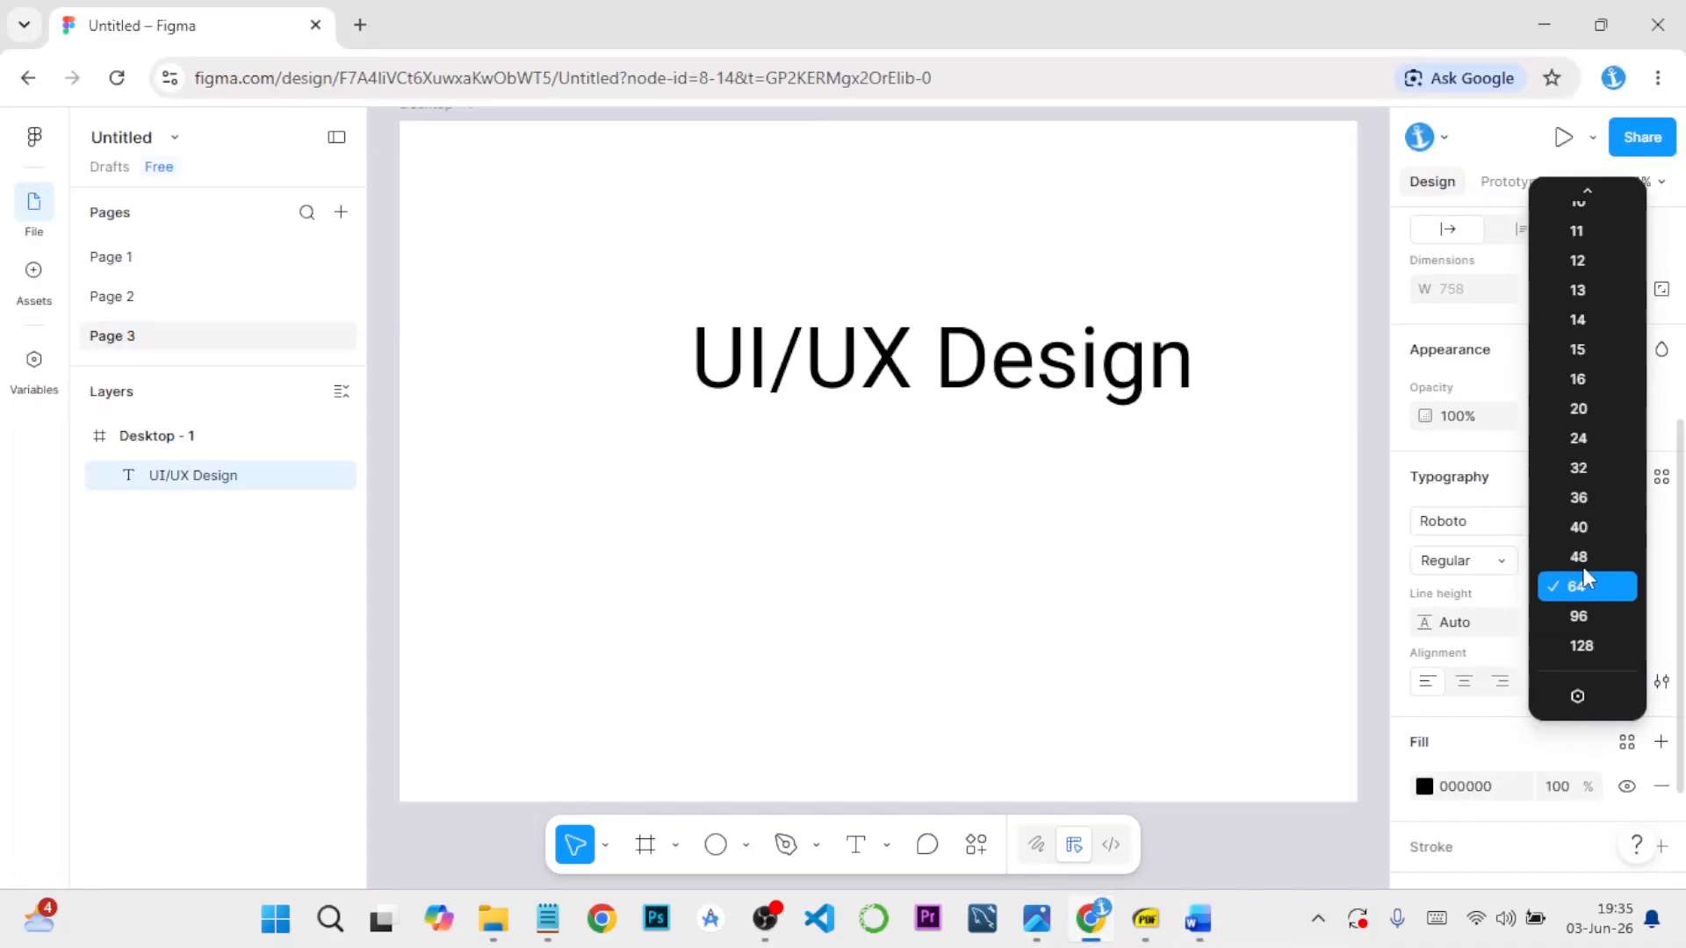
left_click(1589, 615)
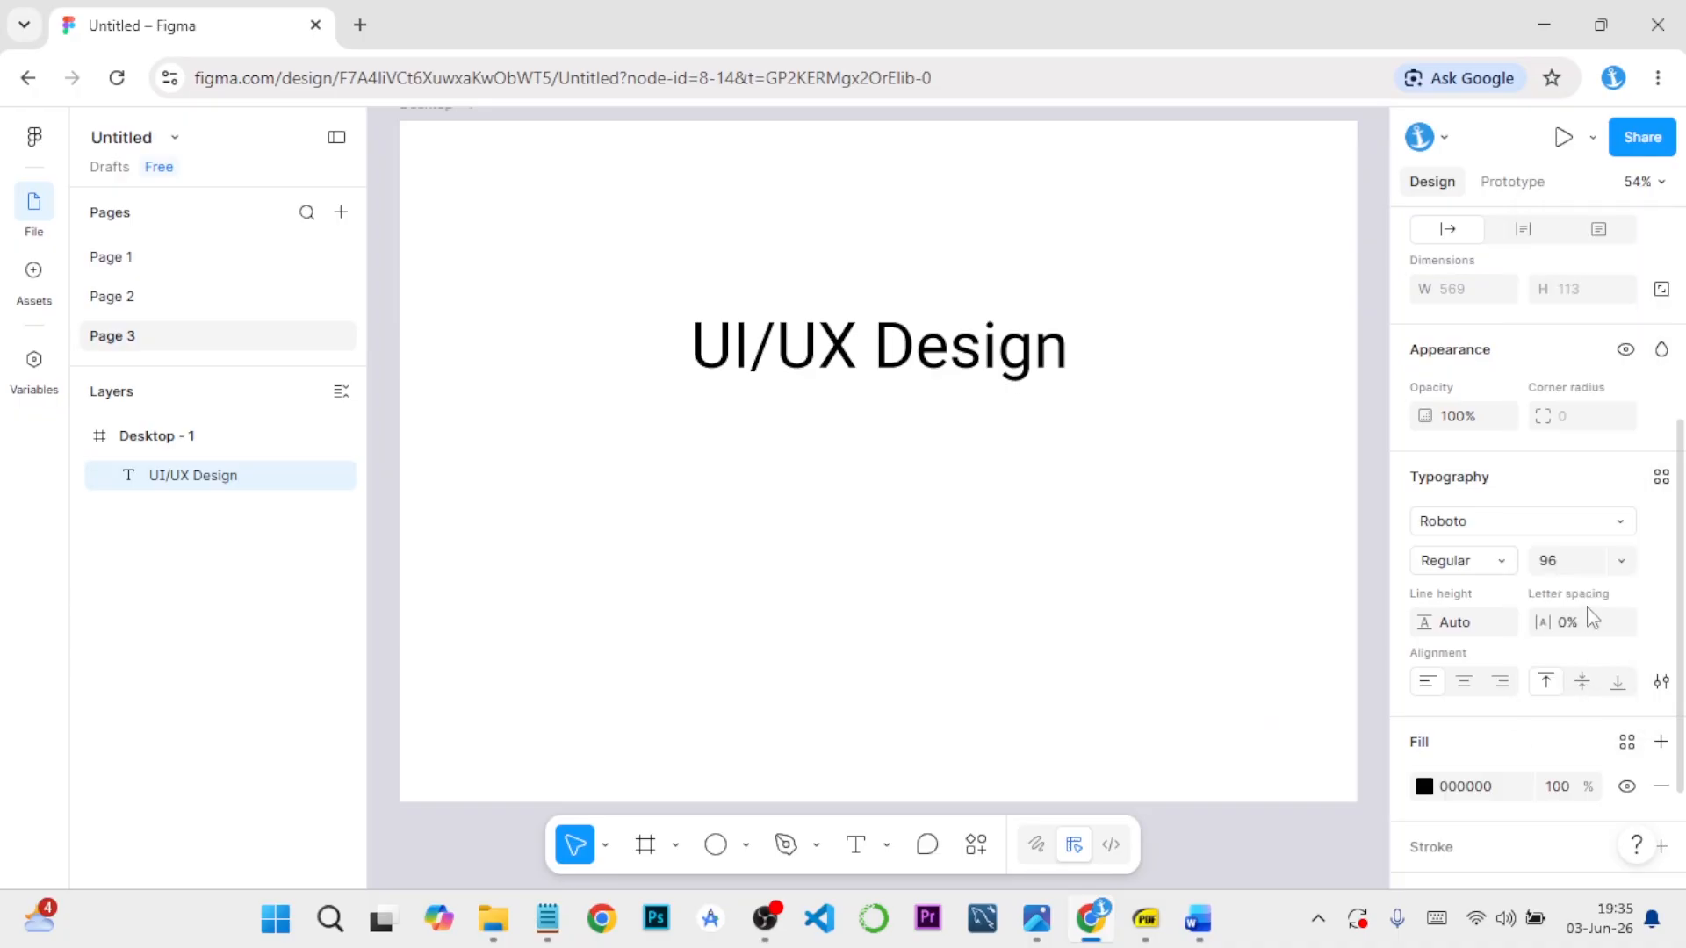
left_click_drag(917, 360, 880, 479)
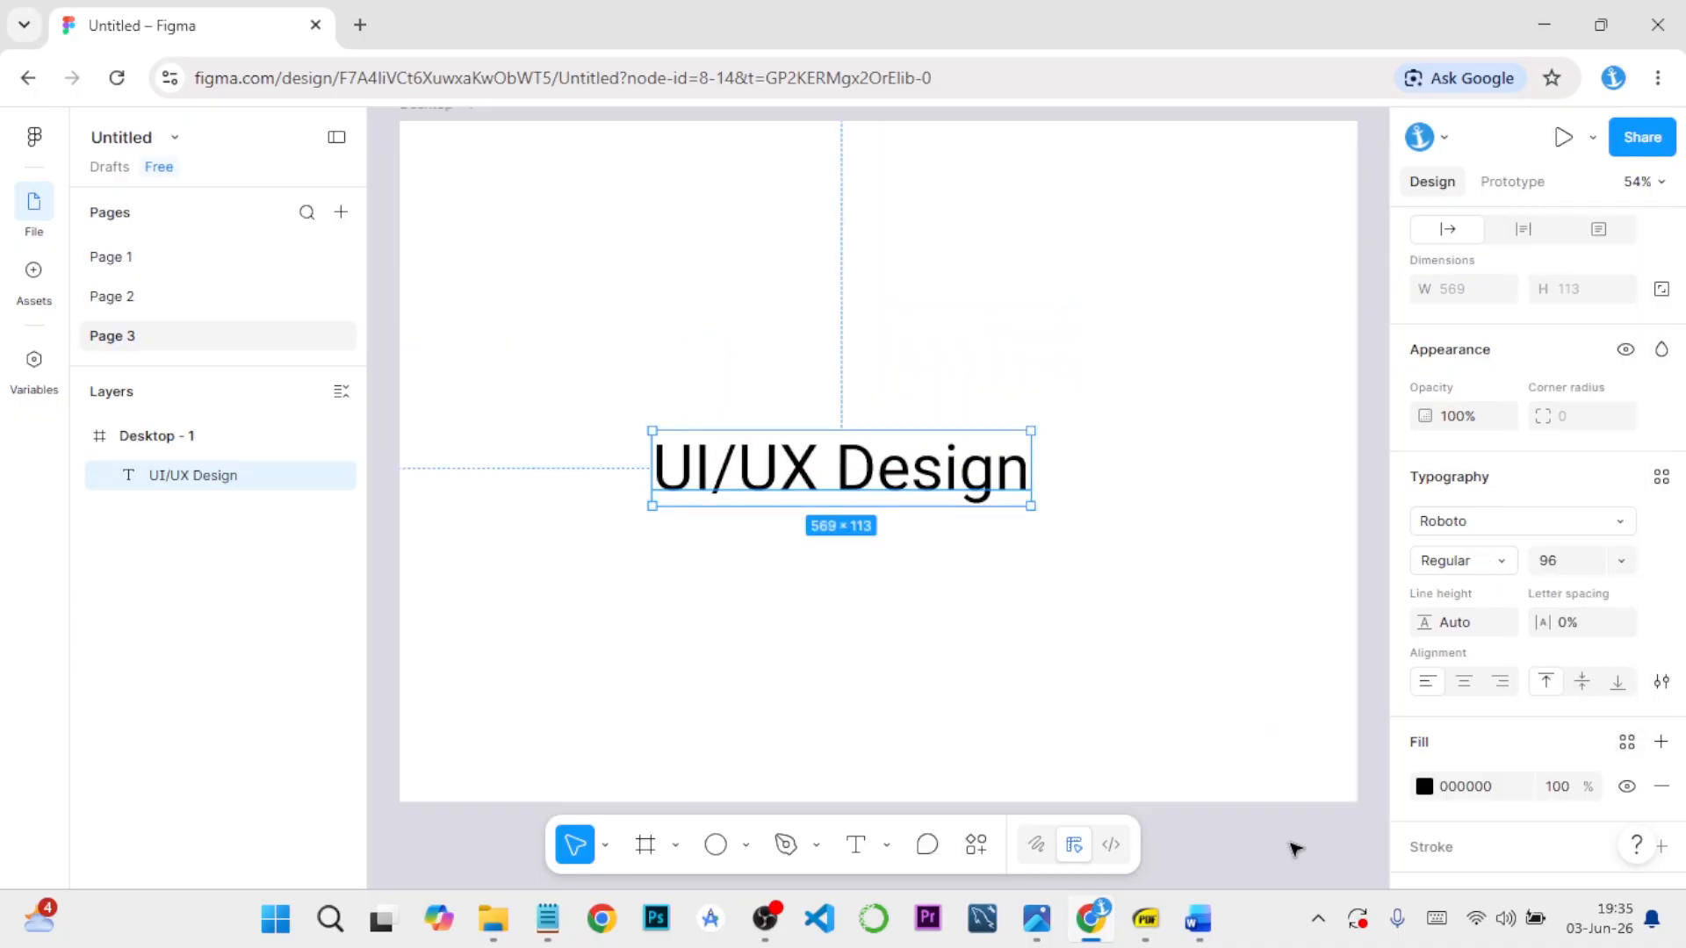
Check the Editing Text list in Word, return to Figma and set the UI/UX Design text's font weight to Bold
left_click(1195, 924)
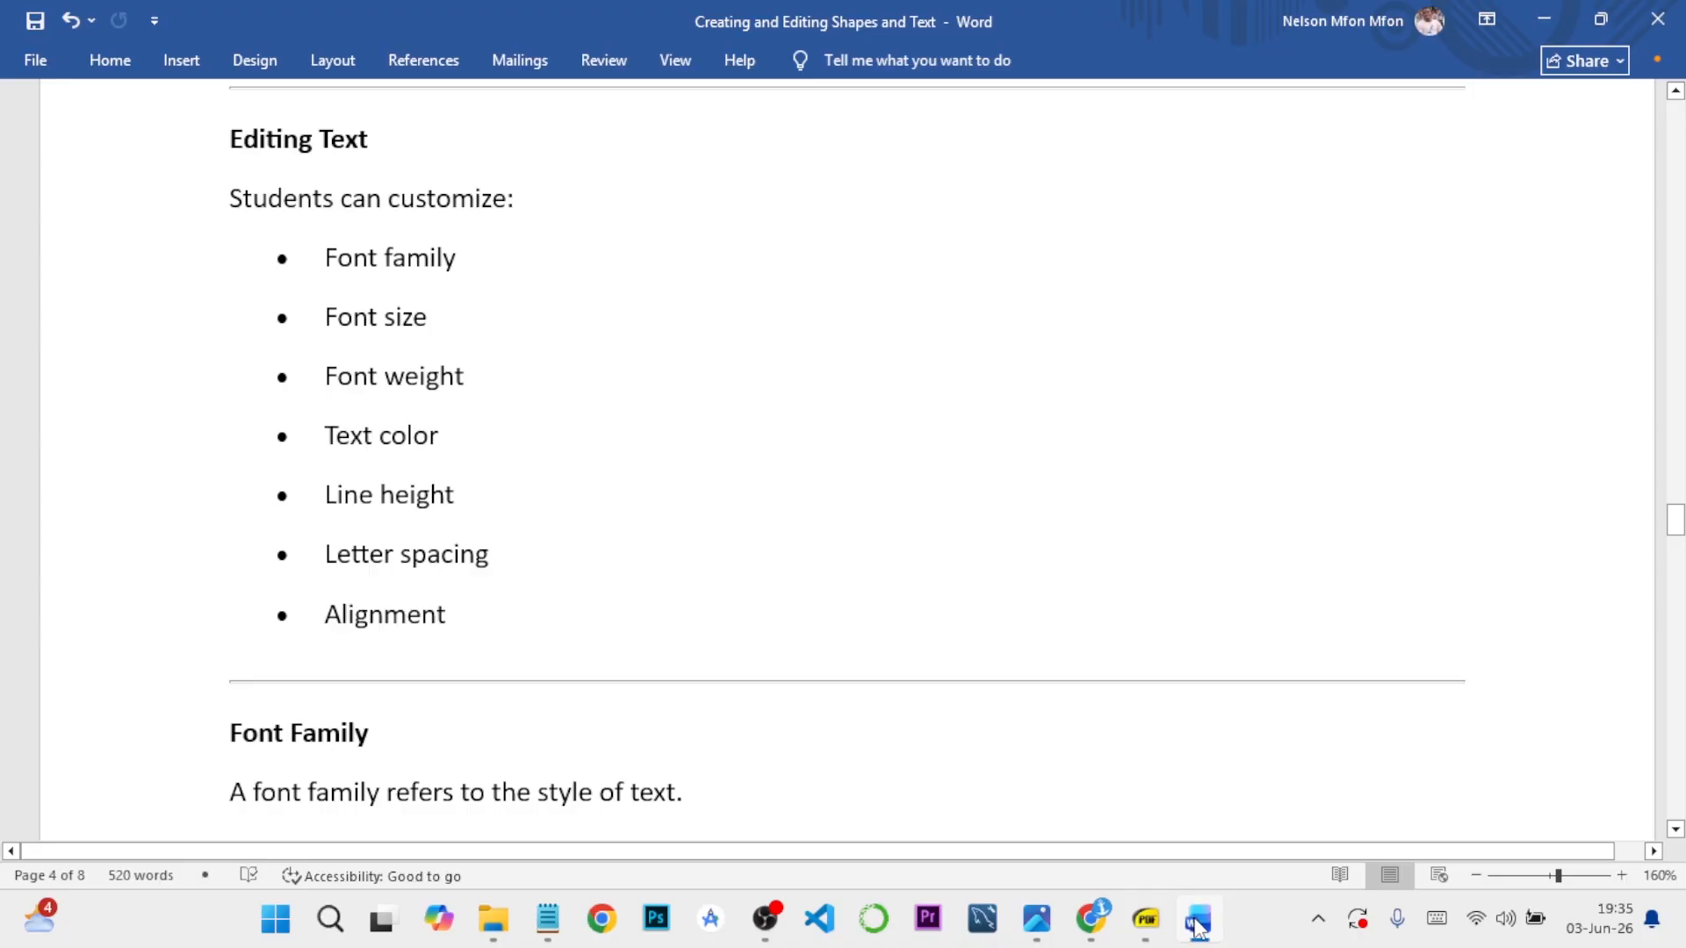
left_click(1543, 18)
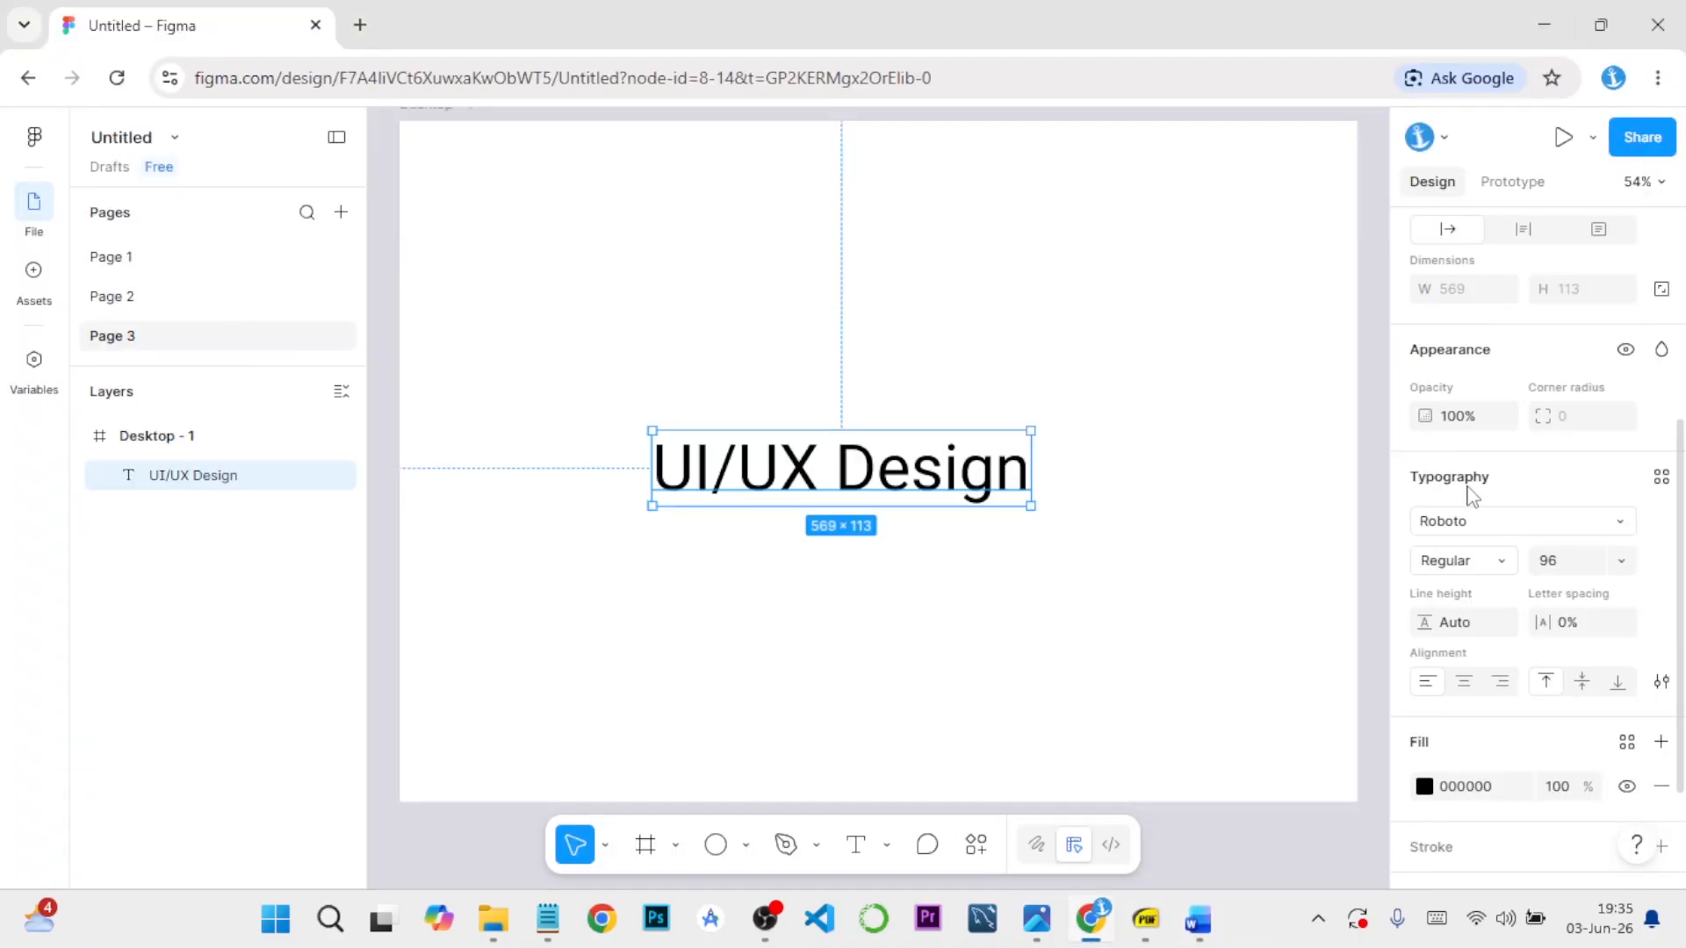
left_click(1497, 556)
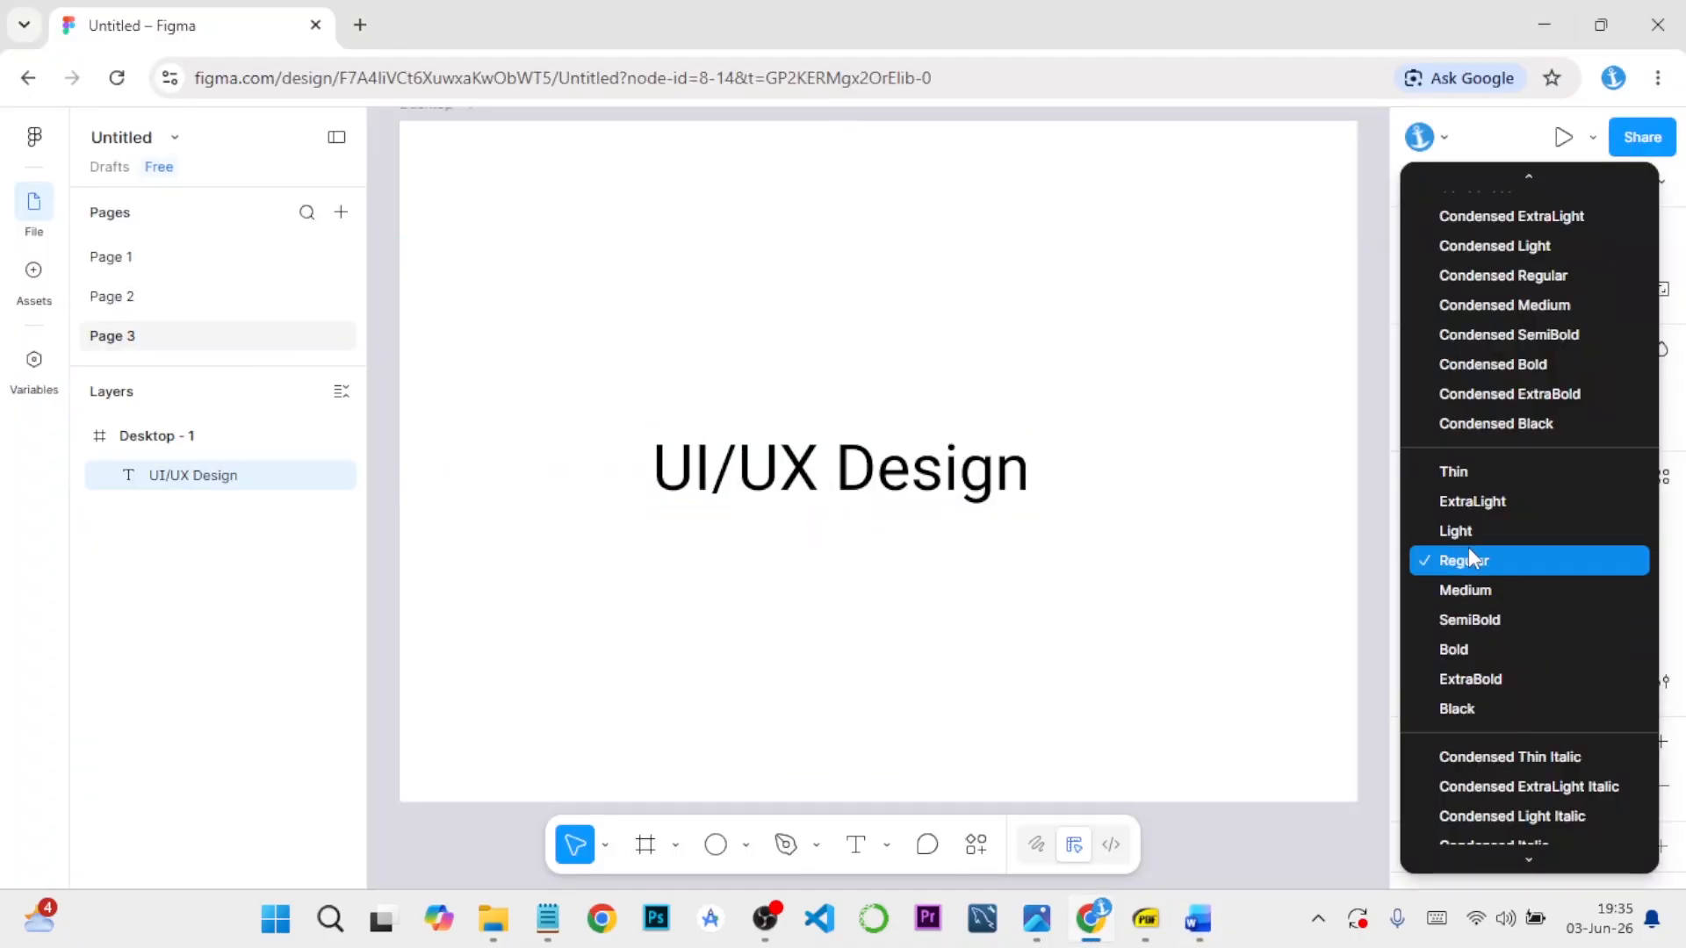
left_click(1468, 653)
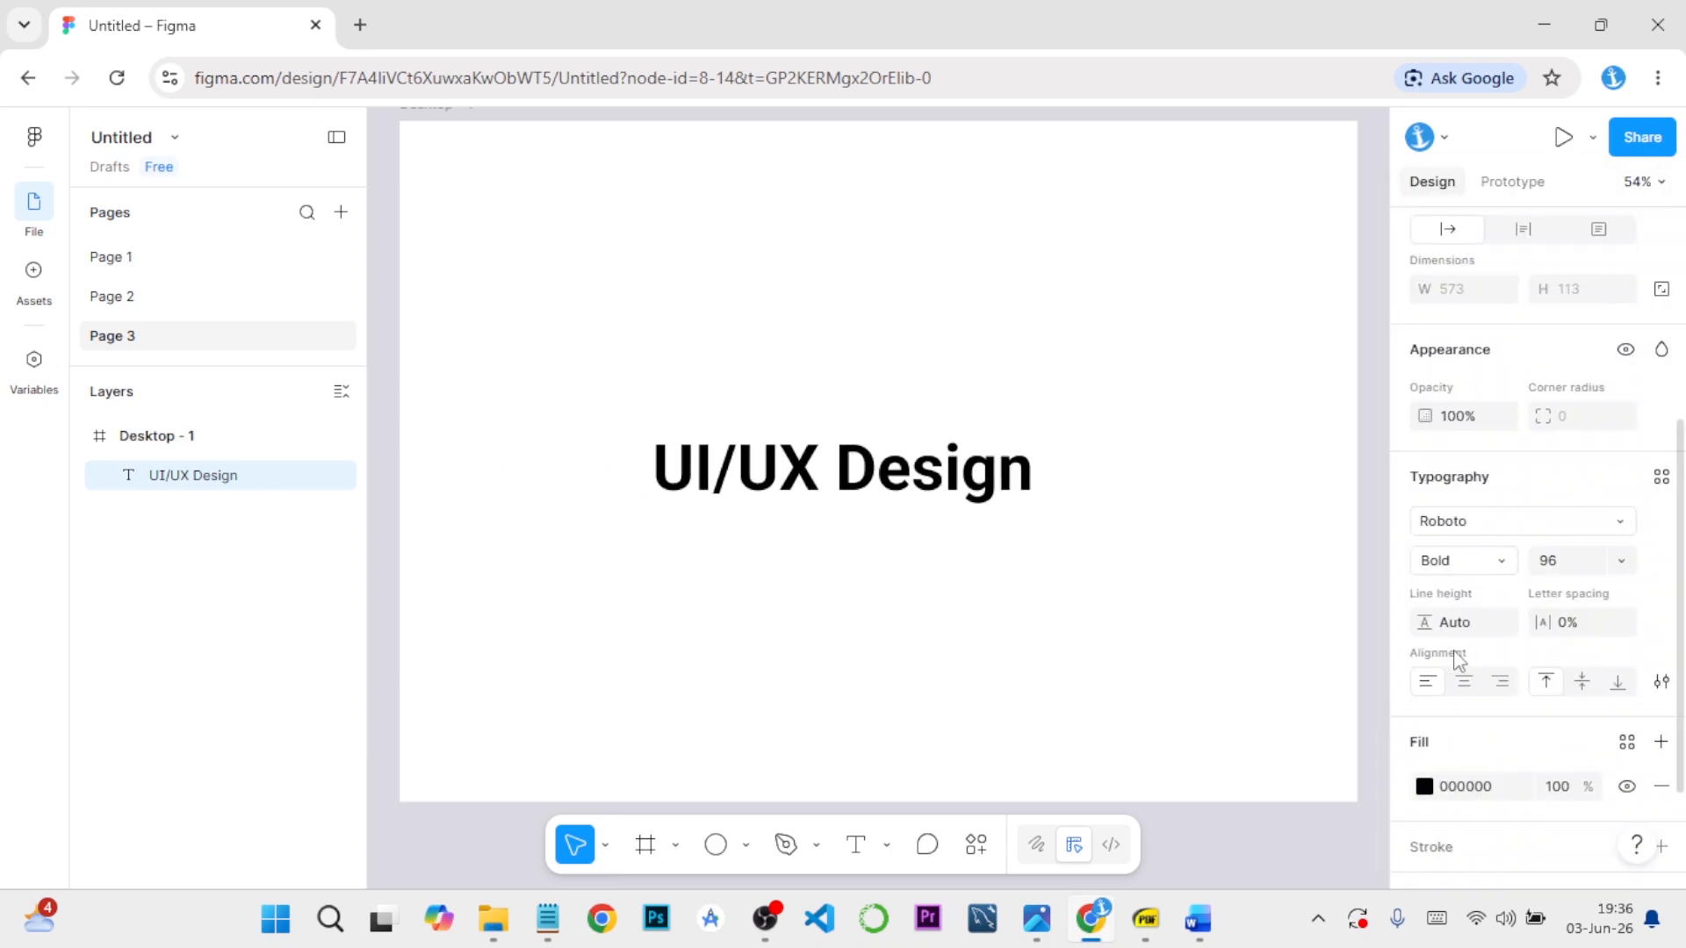
Check the lesson list in Word, return to Figma and change the UI/UX Design text's fill colour to purple 4E1FAC
left_click(1209, 912)
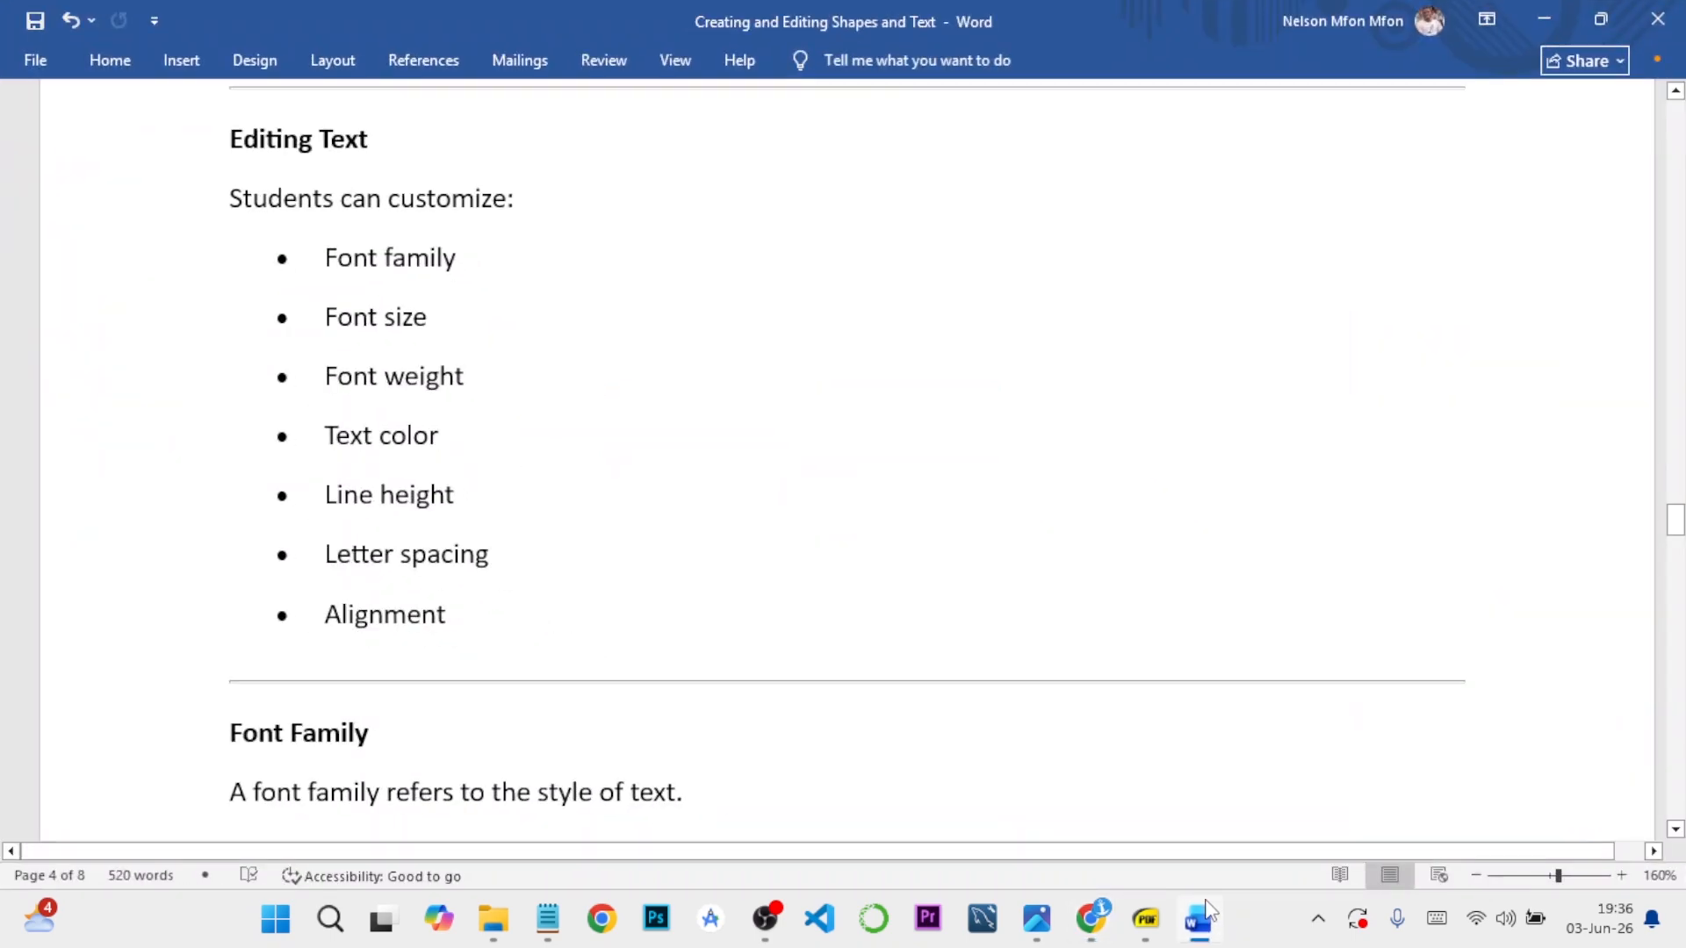
left_click(1543, 19)
scroll(1441, 756, "down", 2)
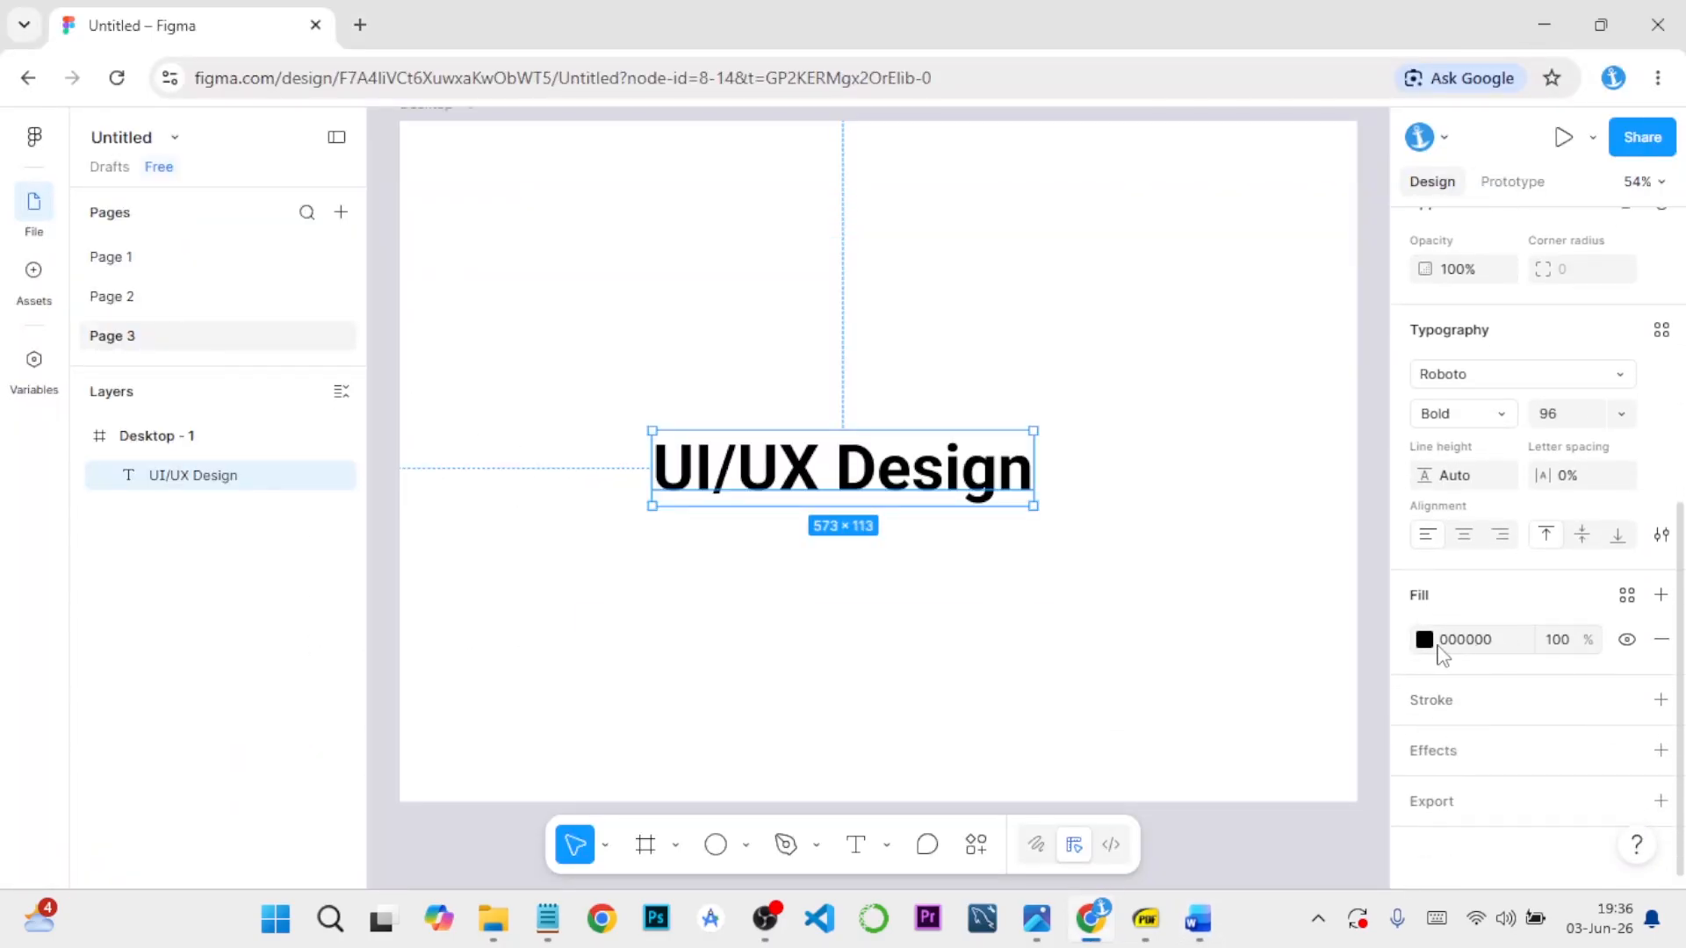
left_click(1424, 641)
left_click(1306, 667)
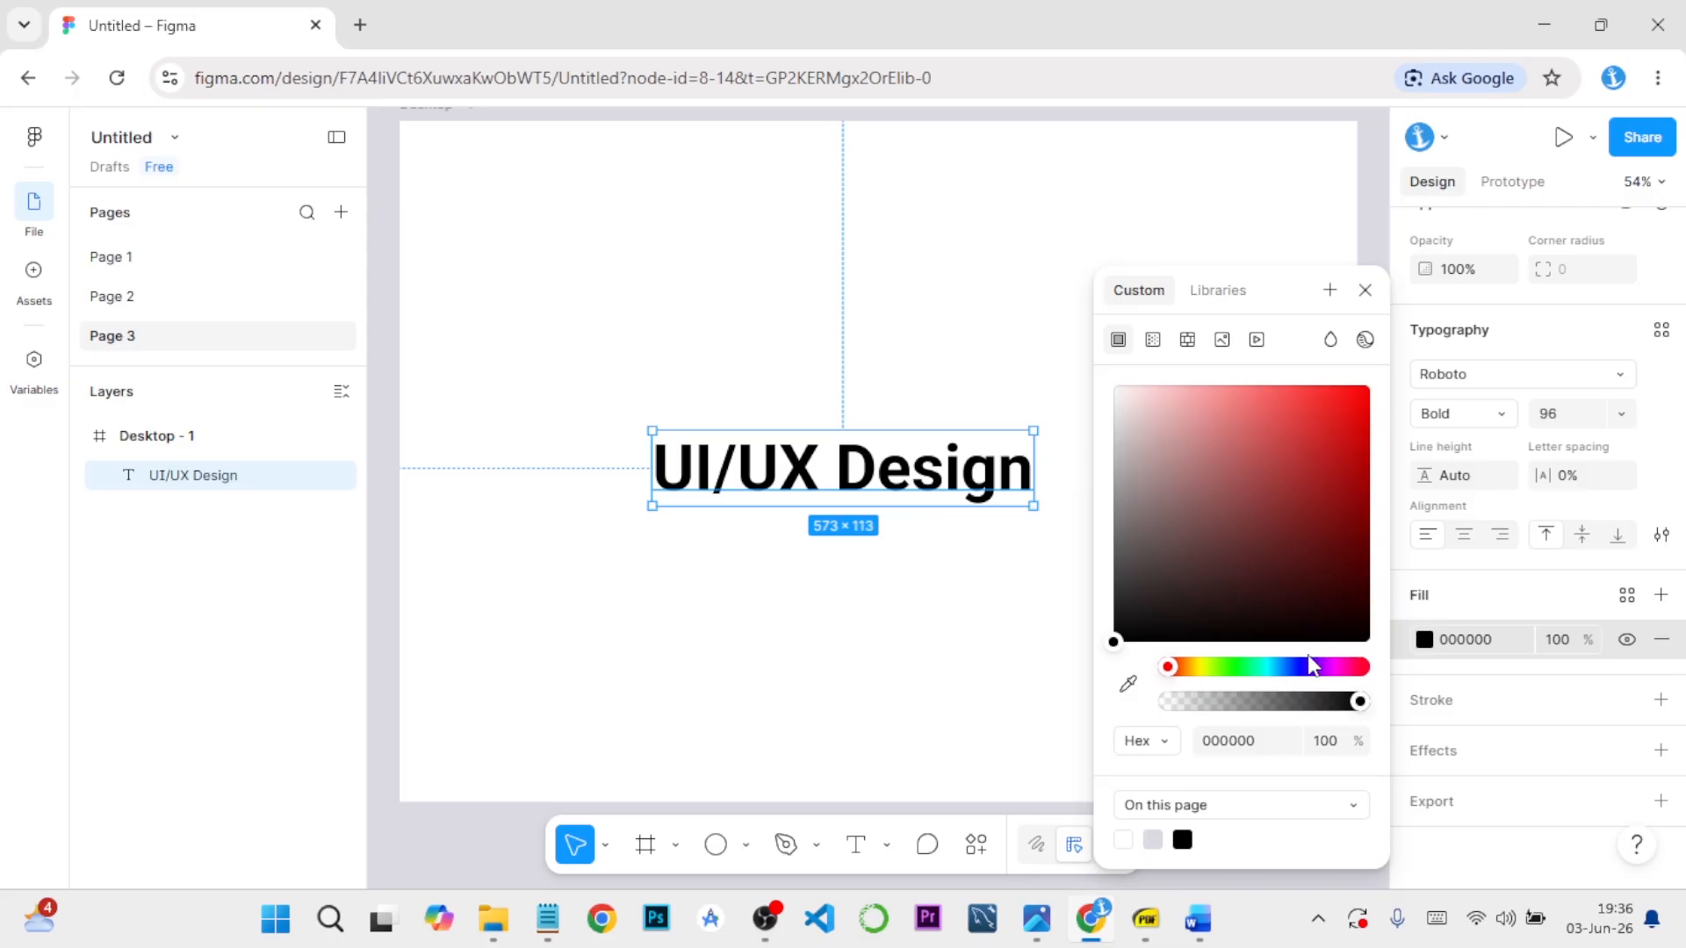
left_click(1324, 440)
left_click(1324, 472)
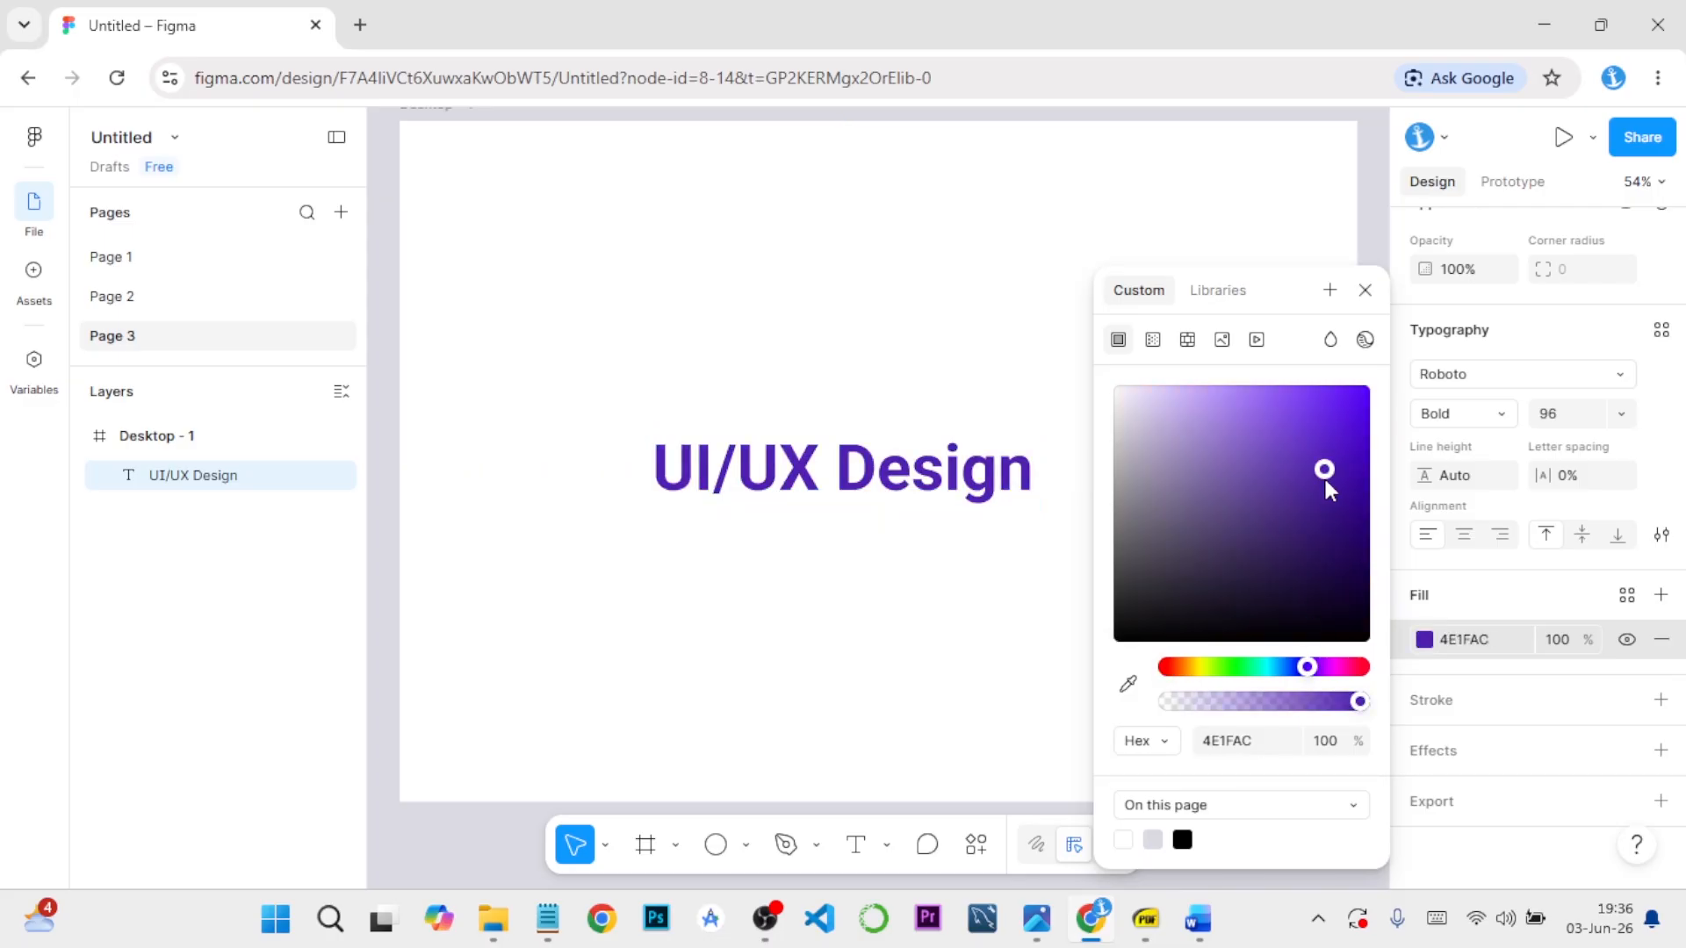
left_click(1365, 290)
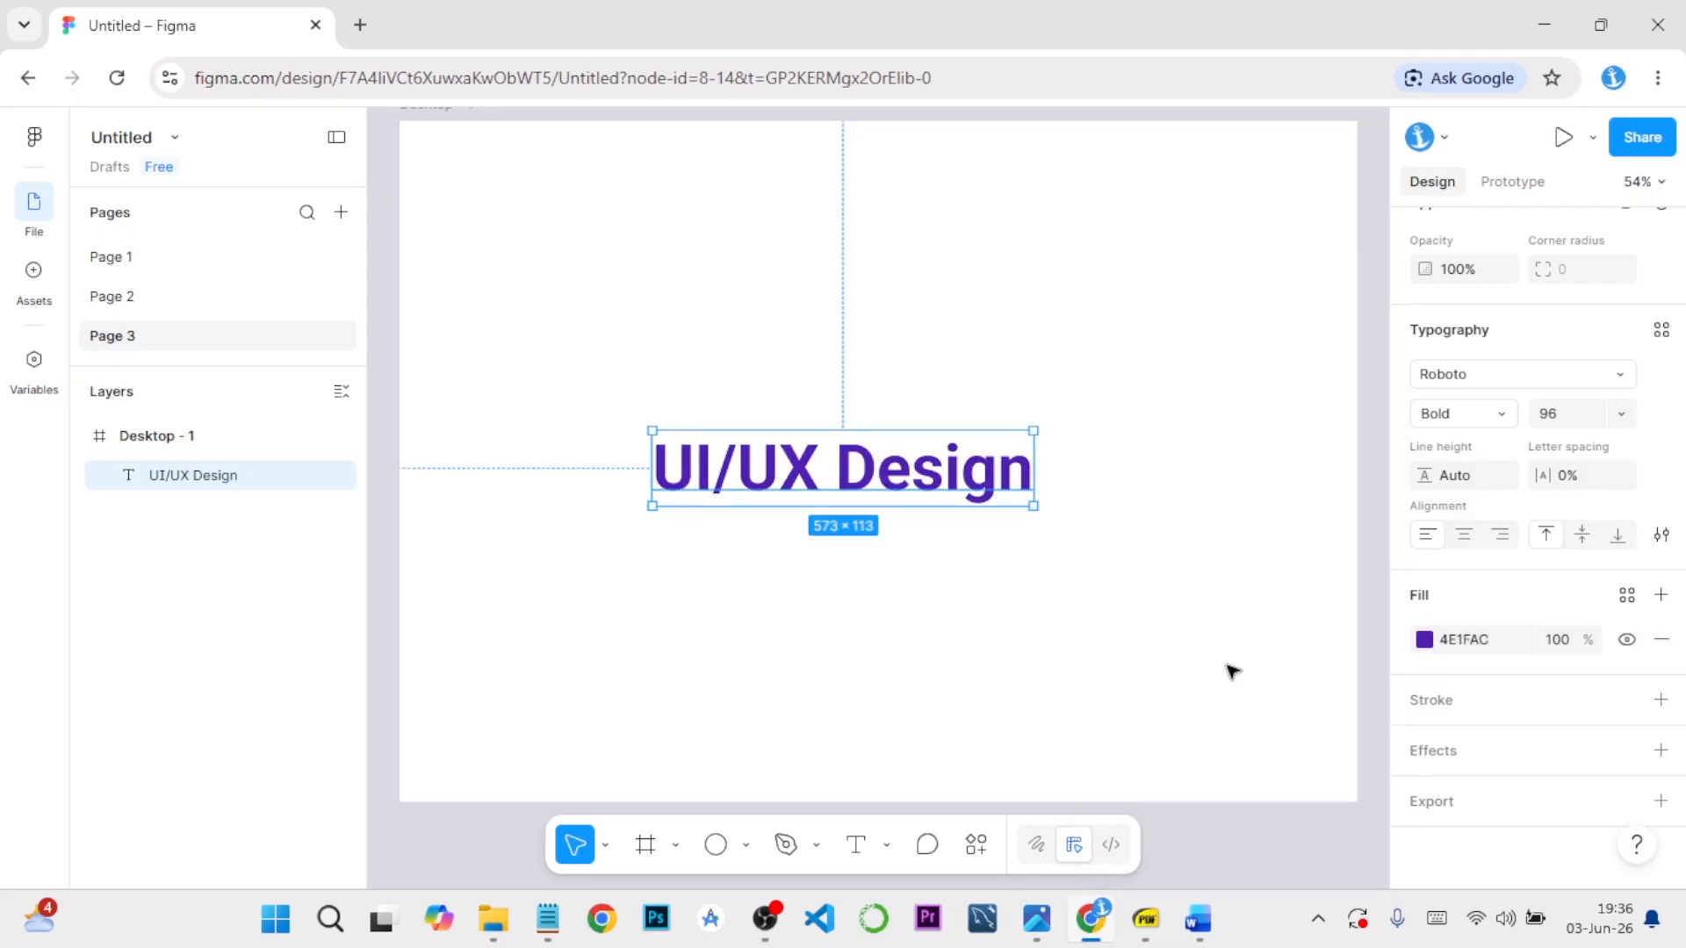
Check the lesson list in Word, return to Figma and set the UI/UX Design text's line height to 500
left_click(1205, 919)
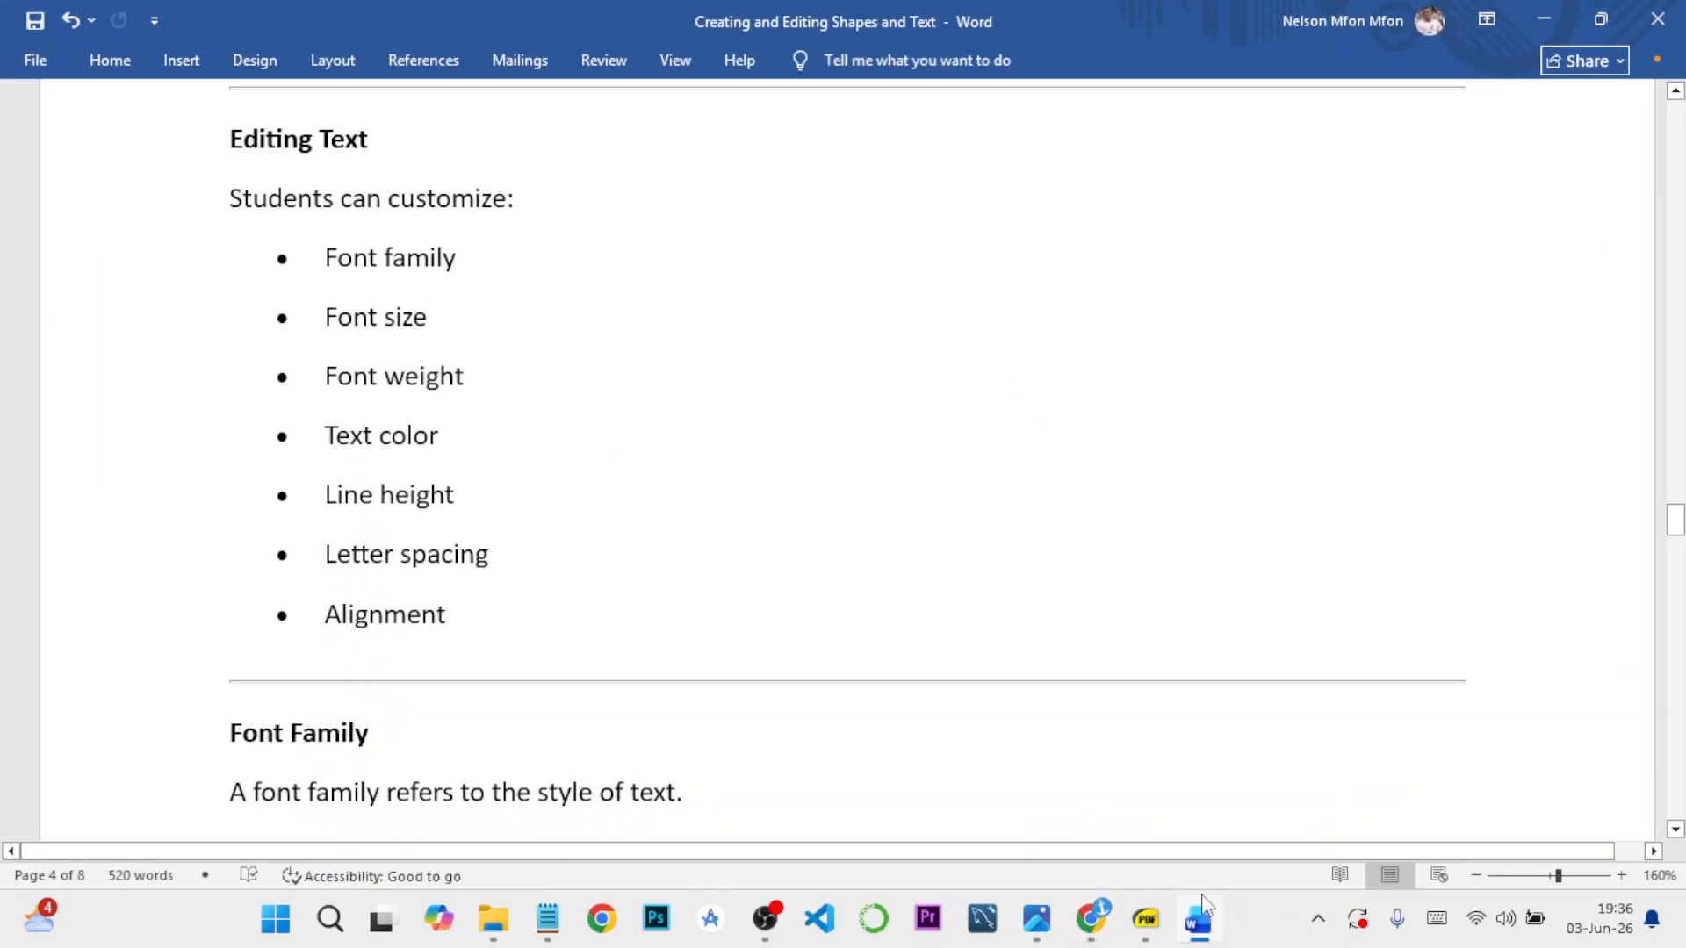
left_click(1542, 18)
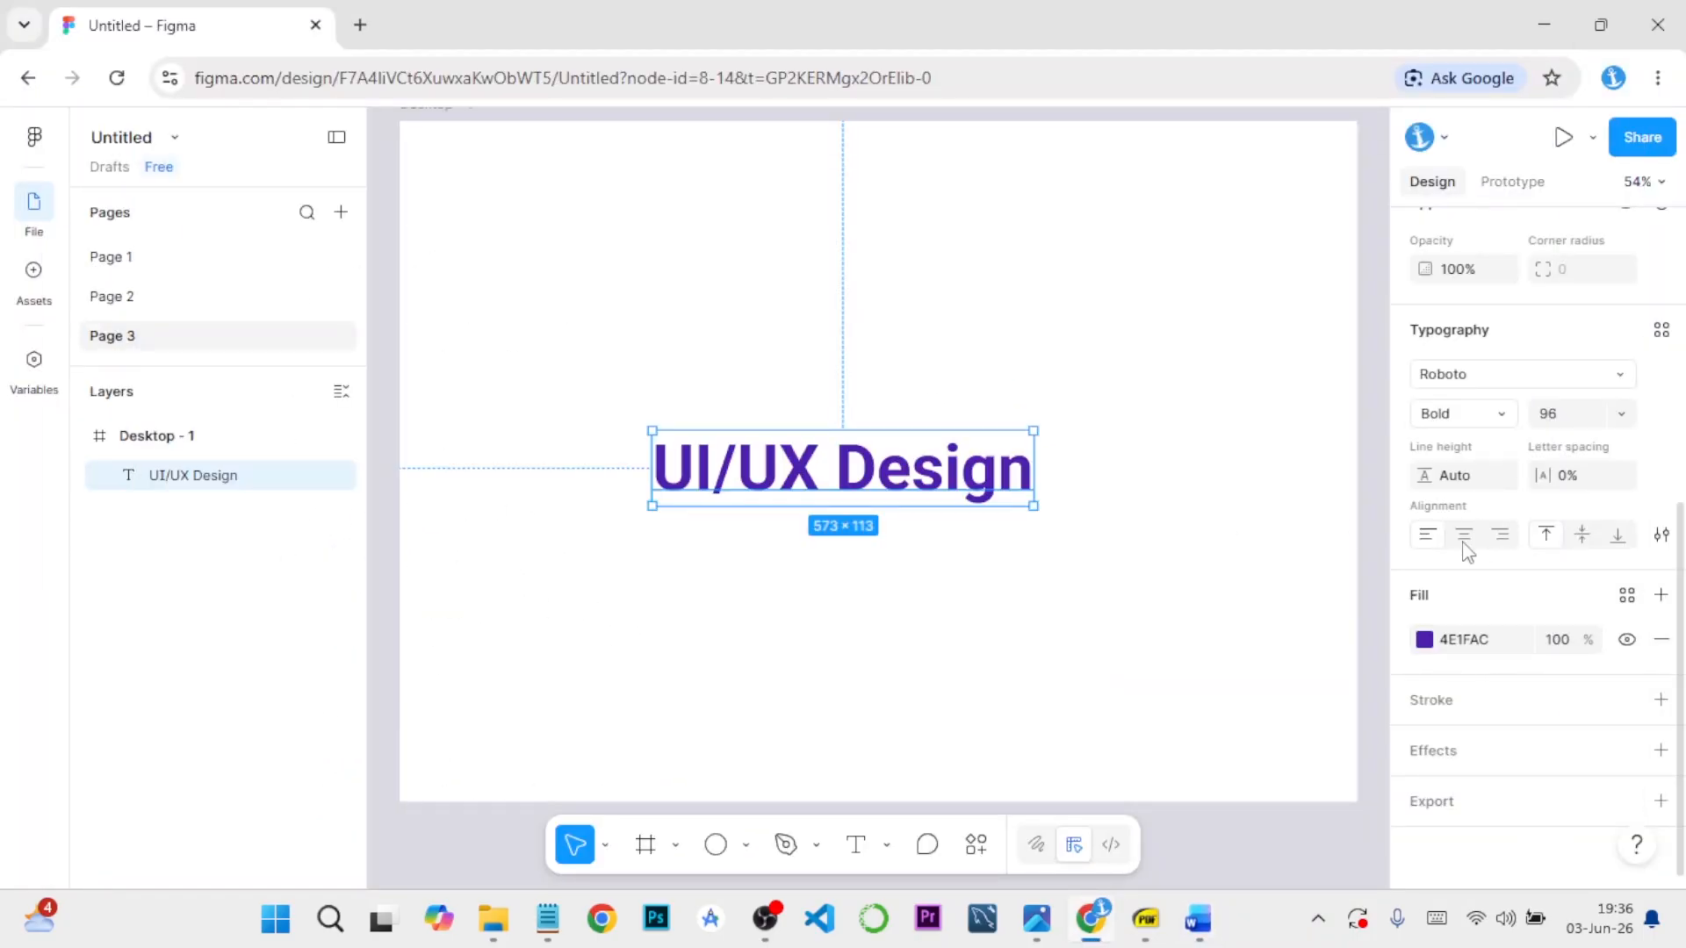
scroll(1475, 518, "up", 1)
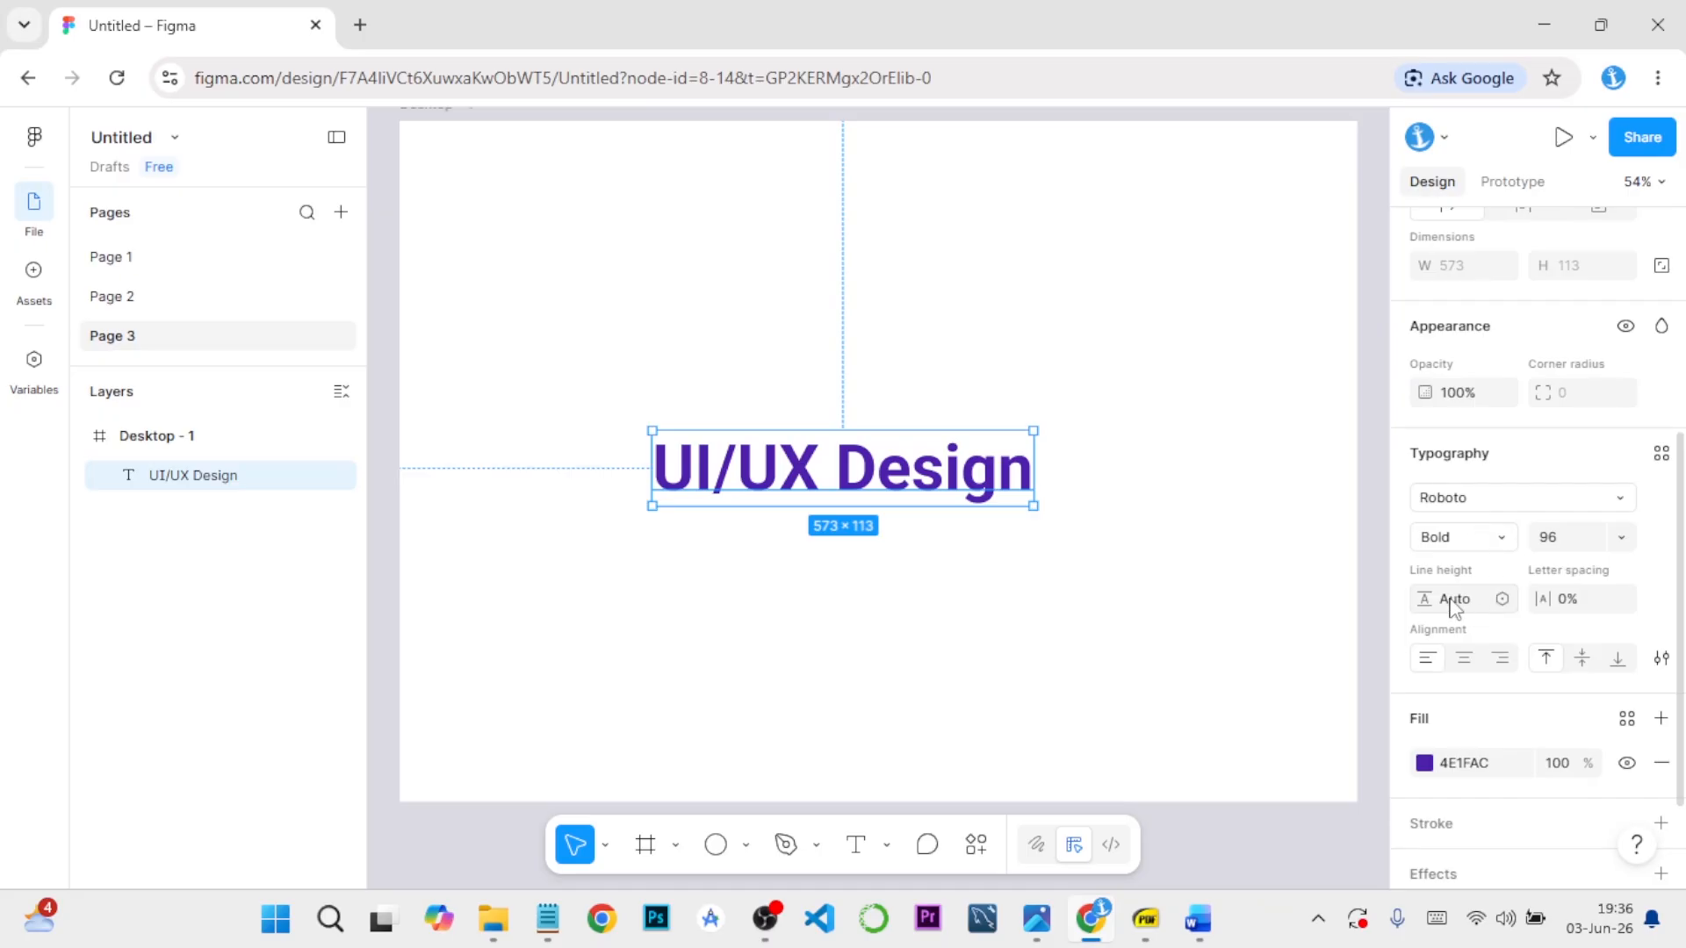
scroll(1461, 599, "down", 1)
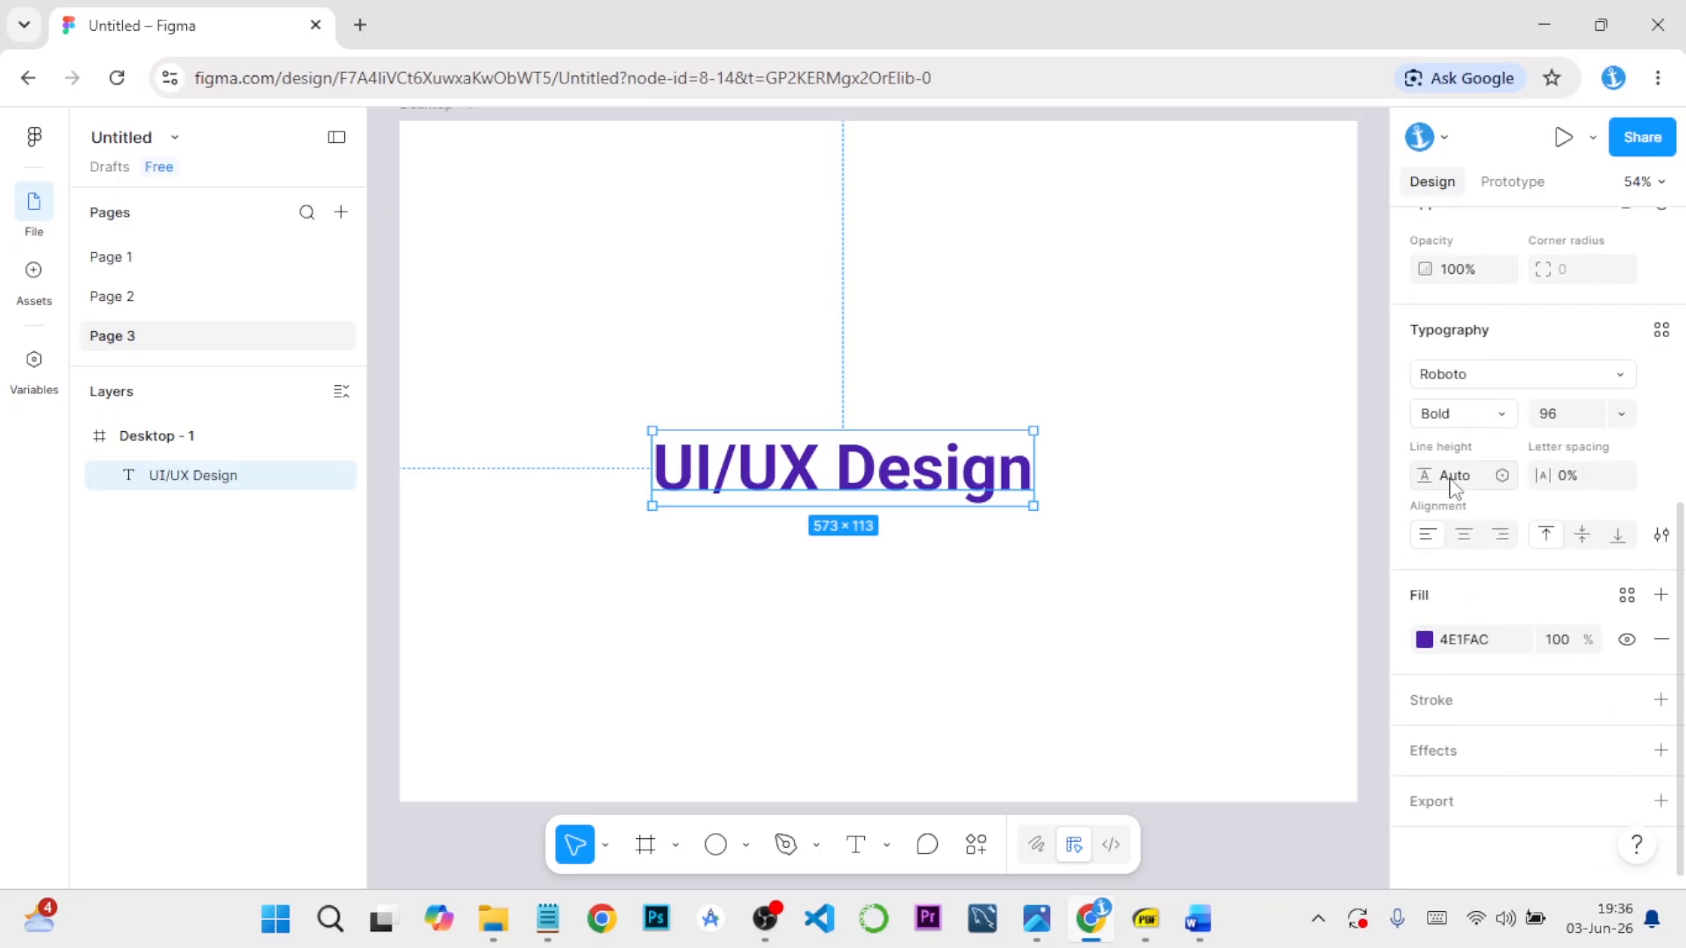
left_click(1476, 480)
key("Return")
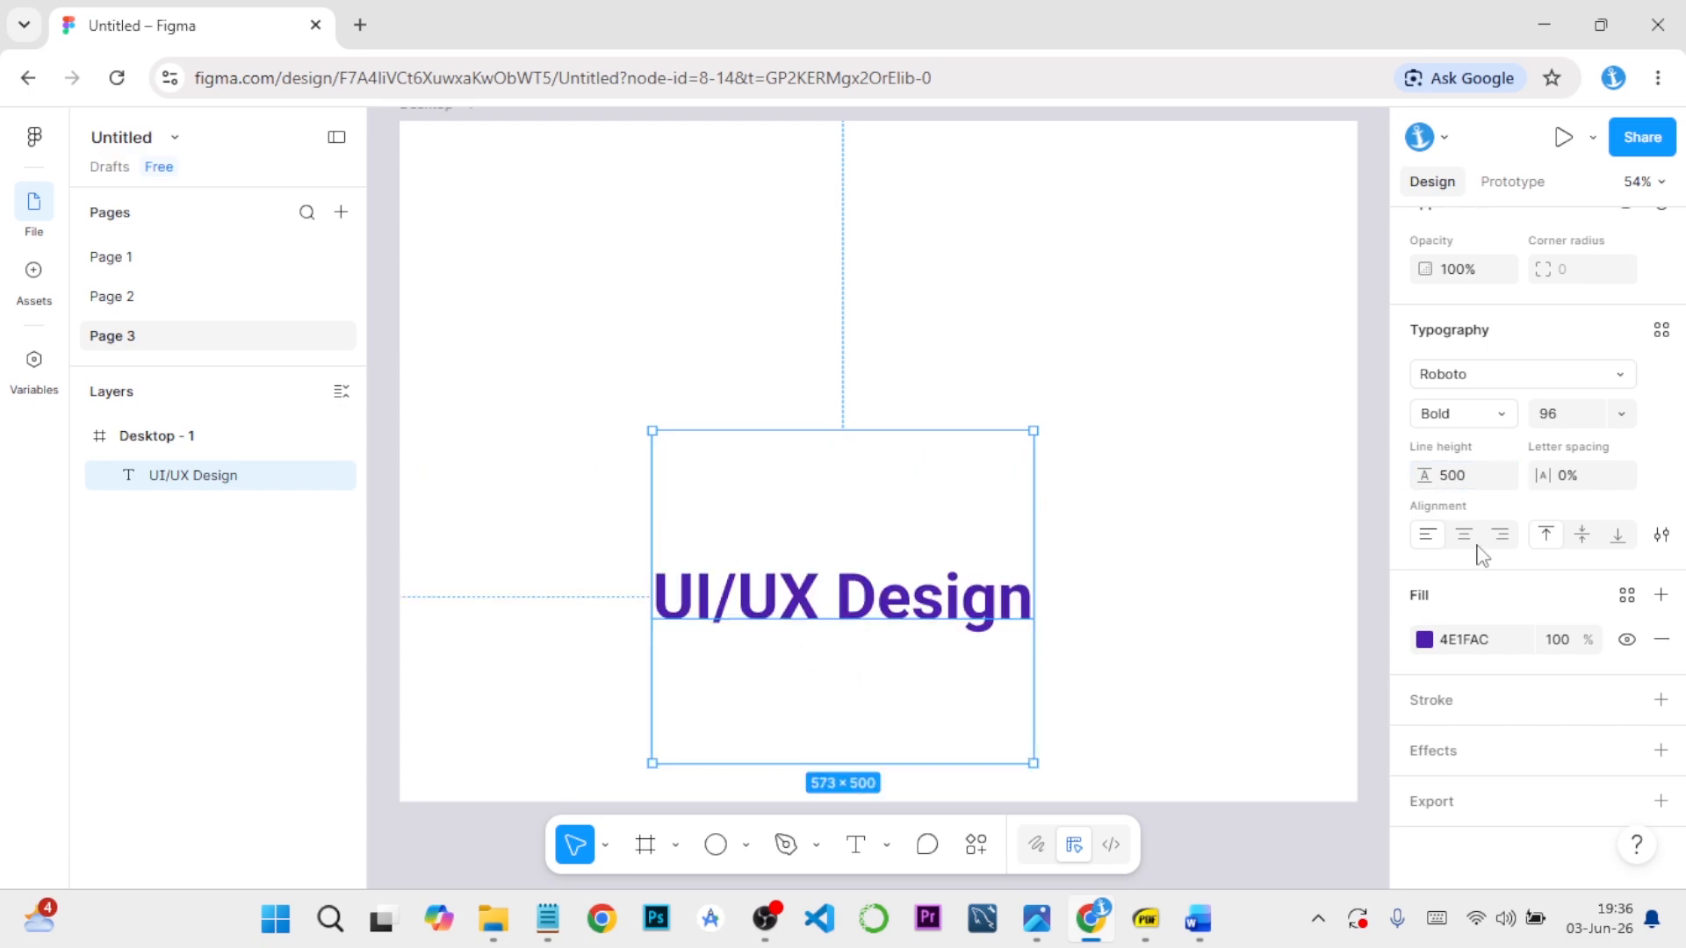
Reset the line height of the UI/UX Design text to Auto
left_click(1472, 476)
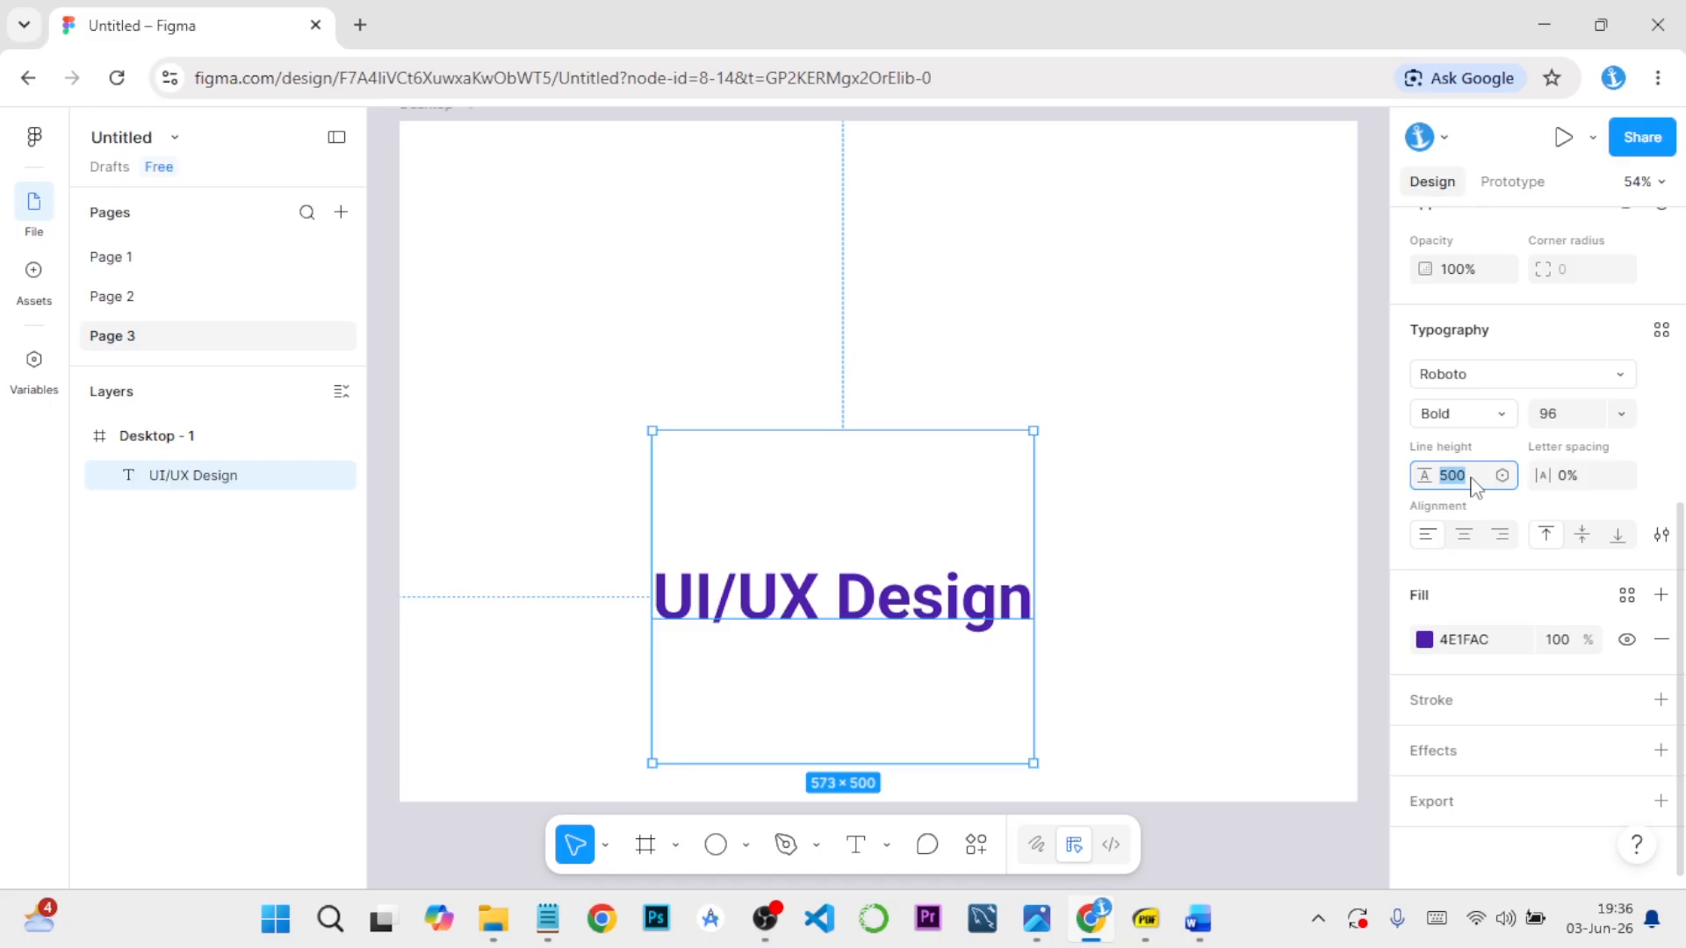
type("auto")
key("Return")
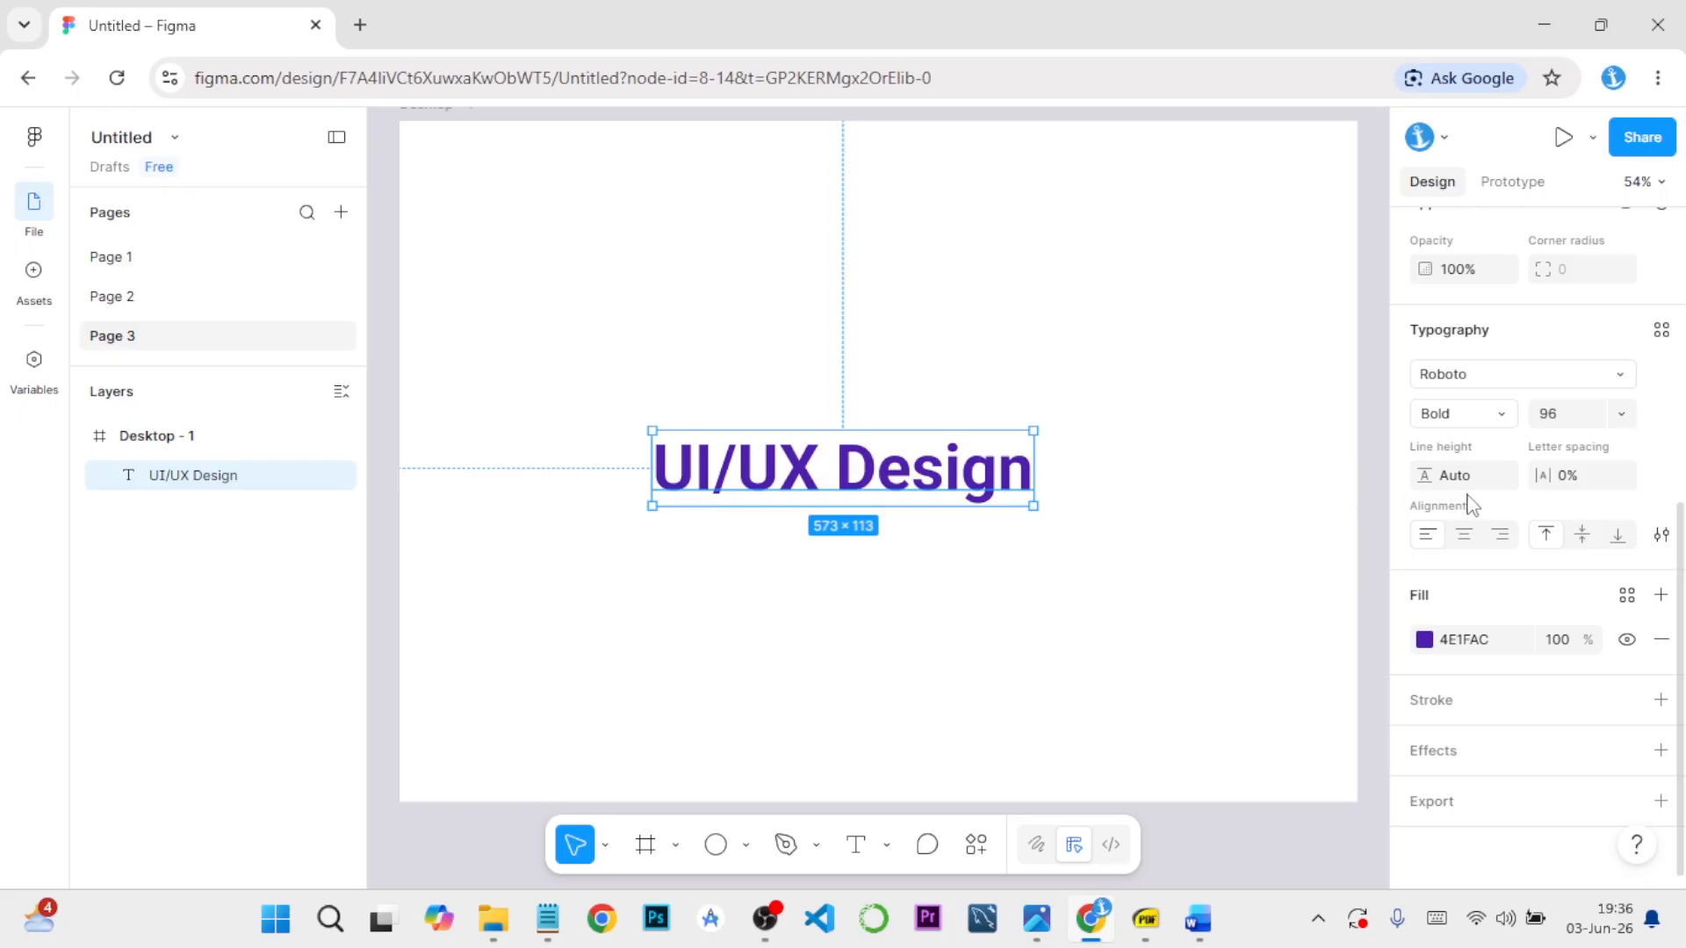
Check the lesson list in Word, return to Figma and set the UI/UX Design text's letter spacing to 50%
left_click(1196, 919)
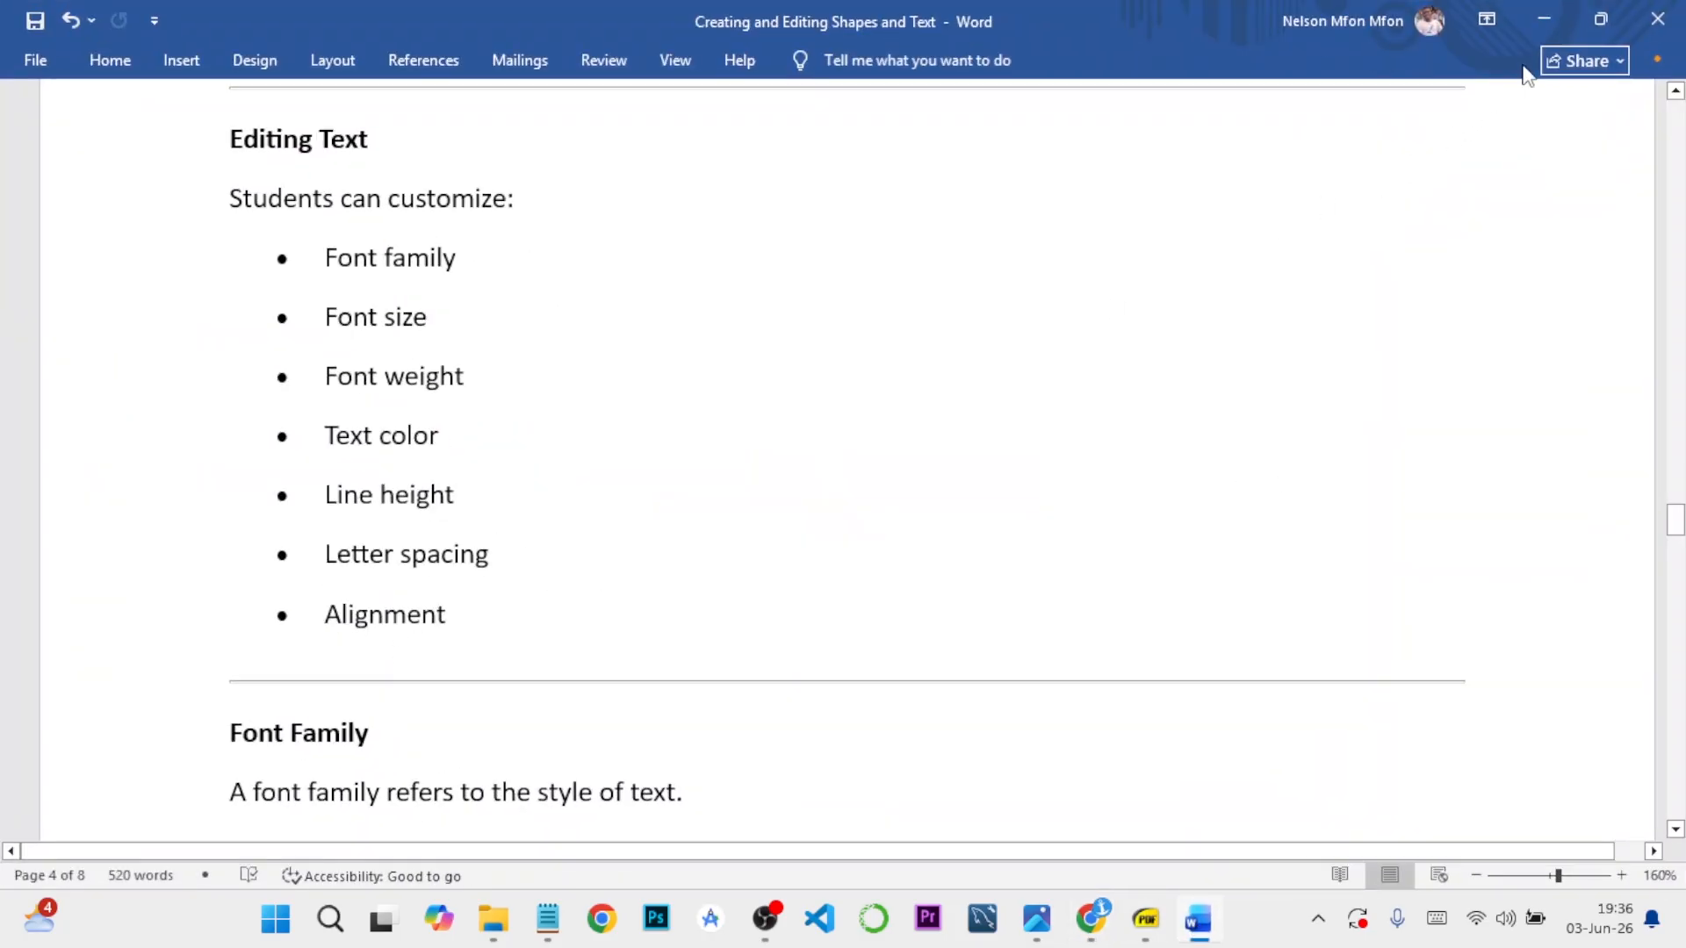
left_click(1543, 21)
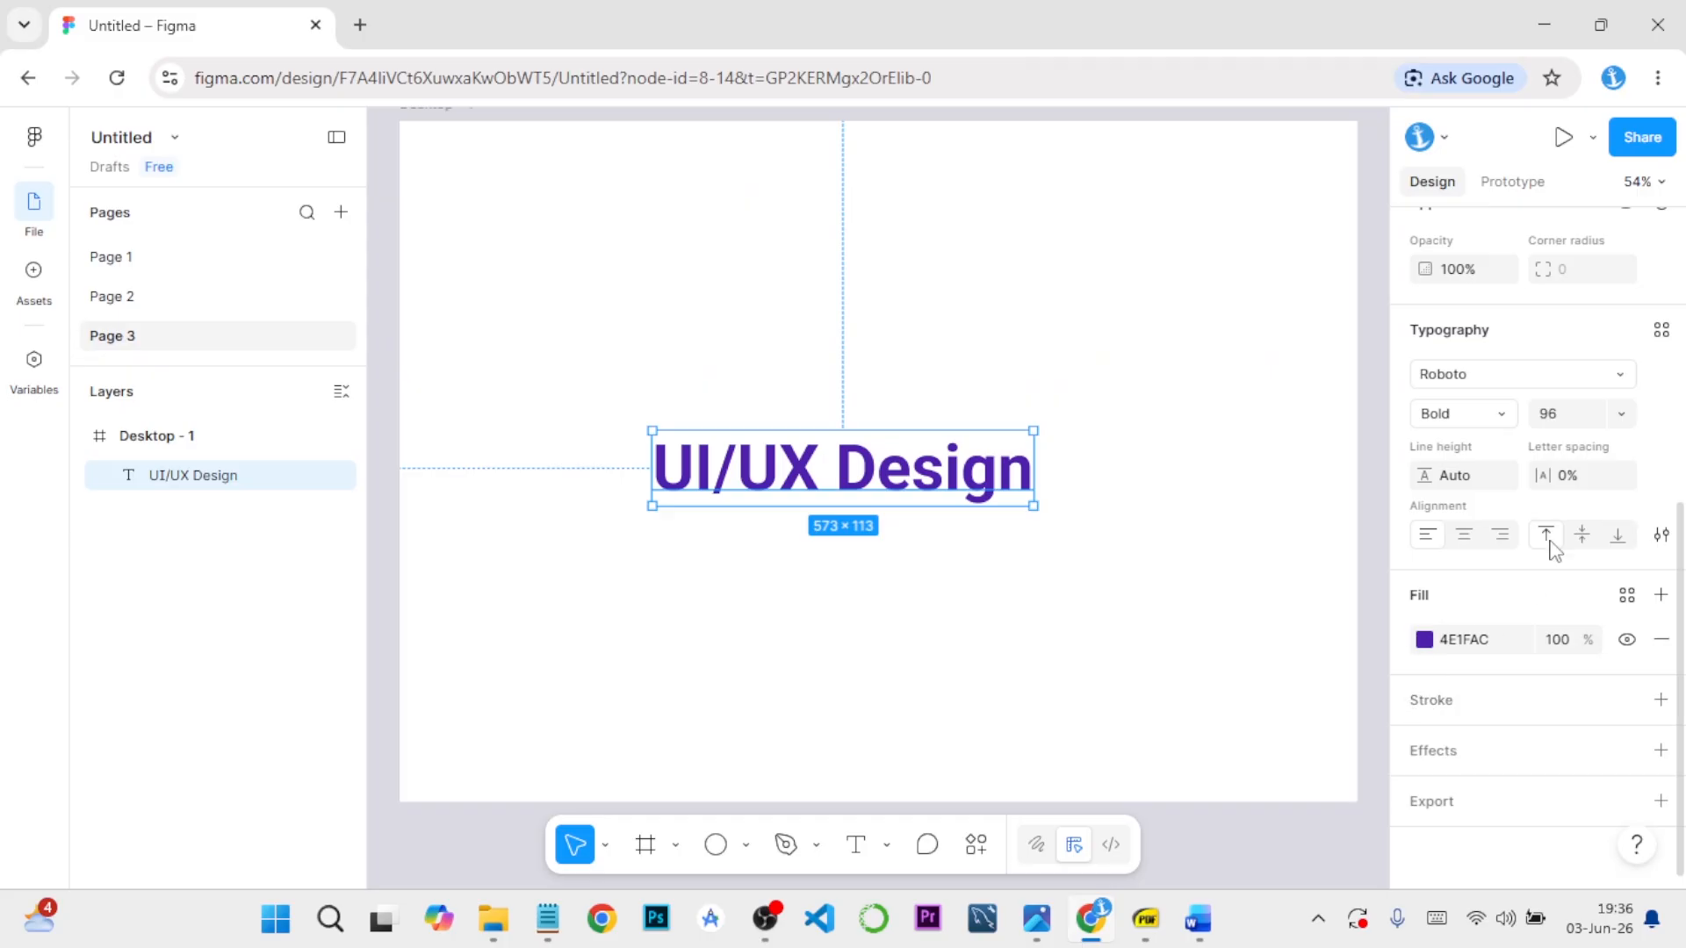
left_click(1564, 480)
key("Return")
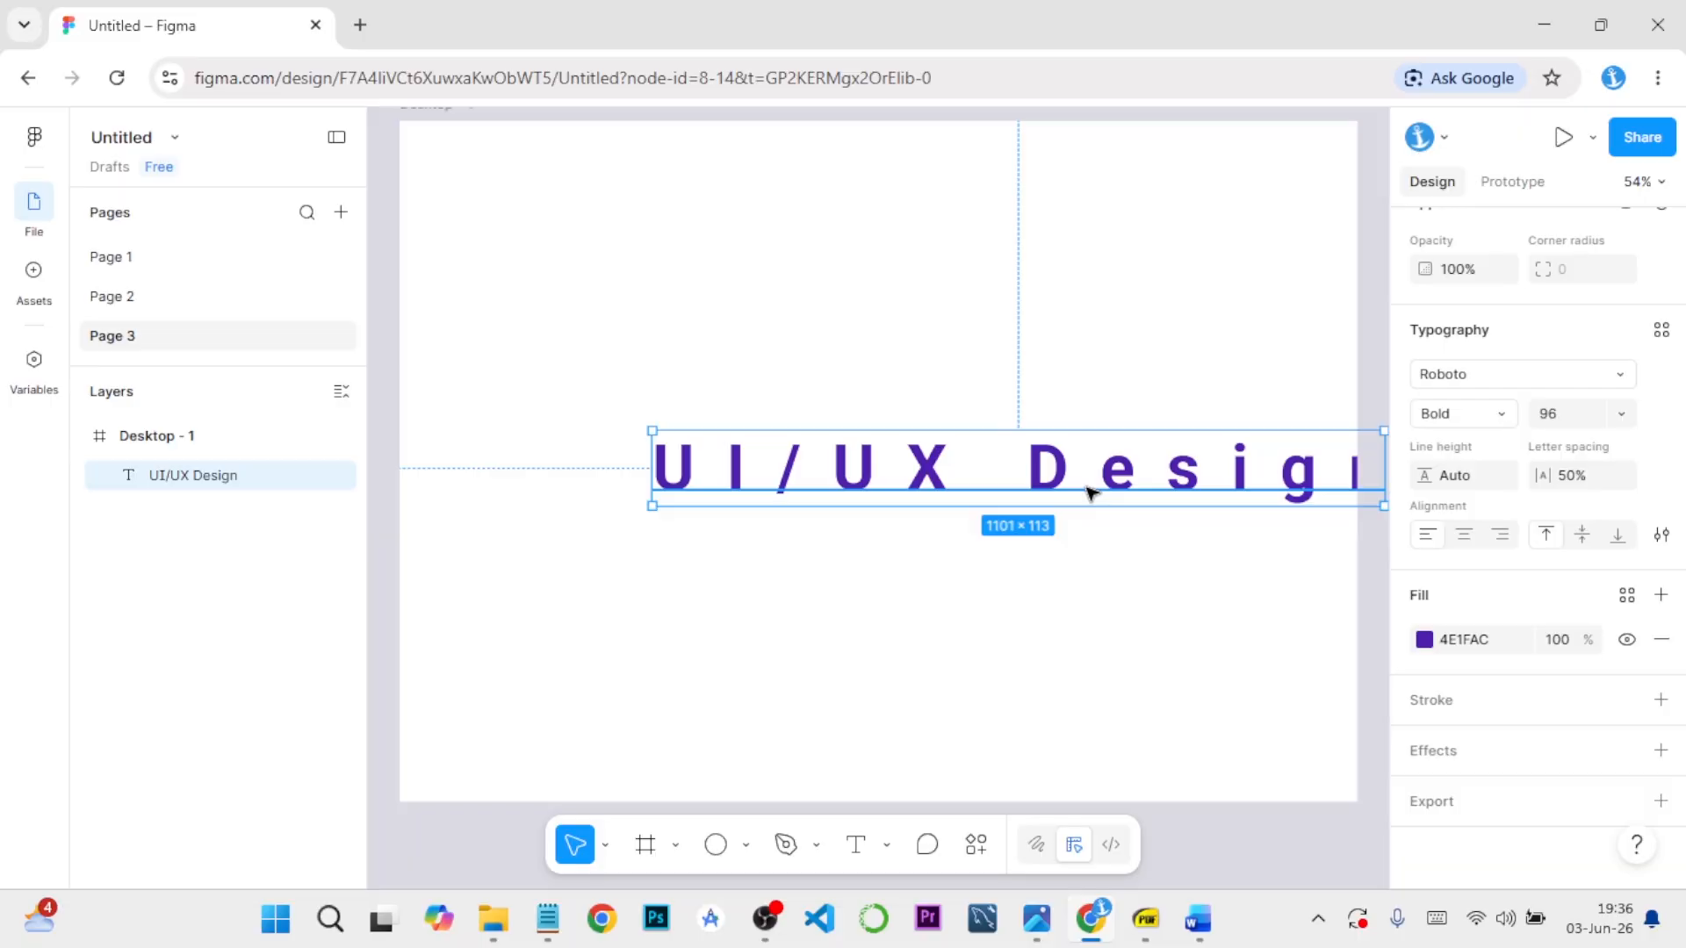
Reset the letter spacing of the UI/UX Design text to 0%
left_click(1583, 477)
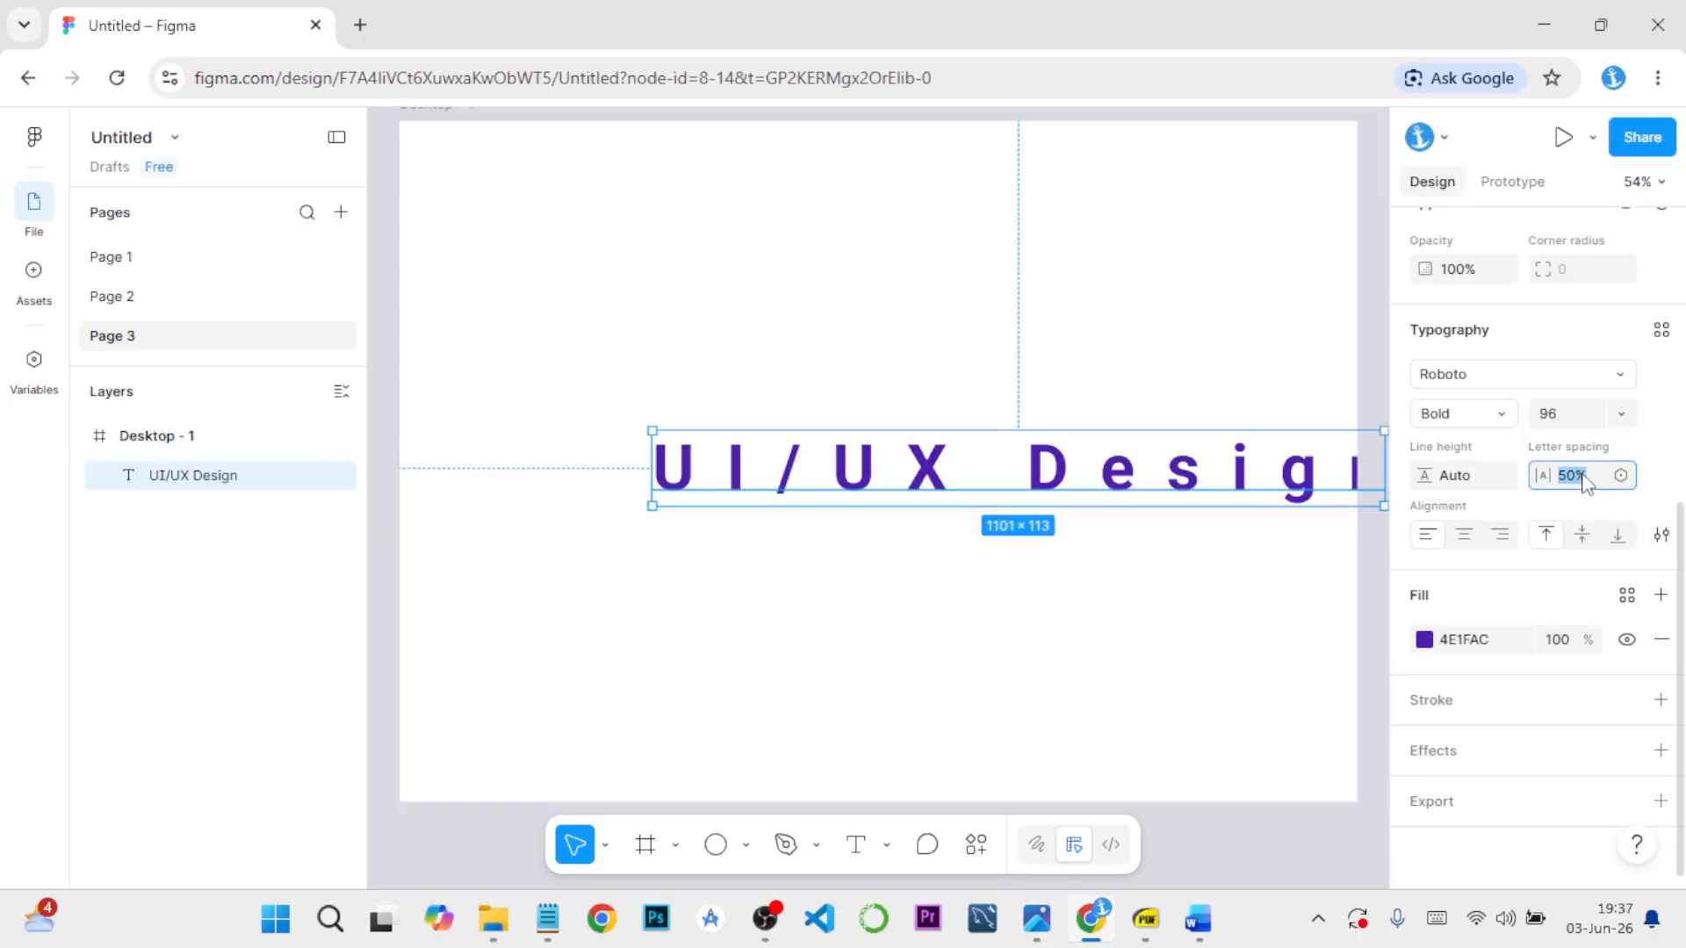
type("0")
key("Return")
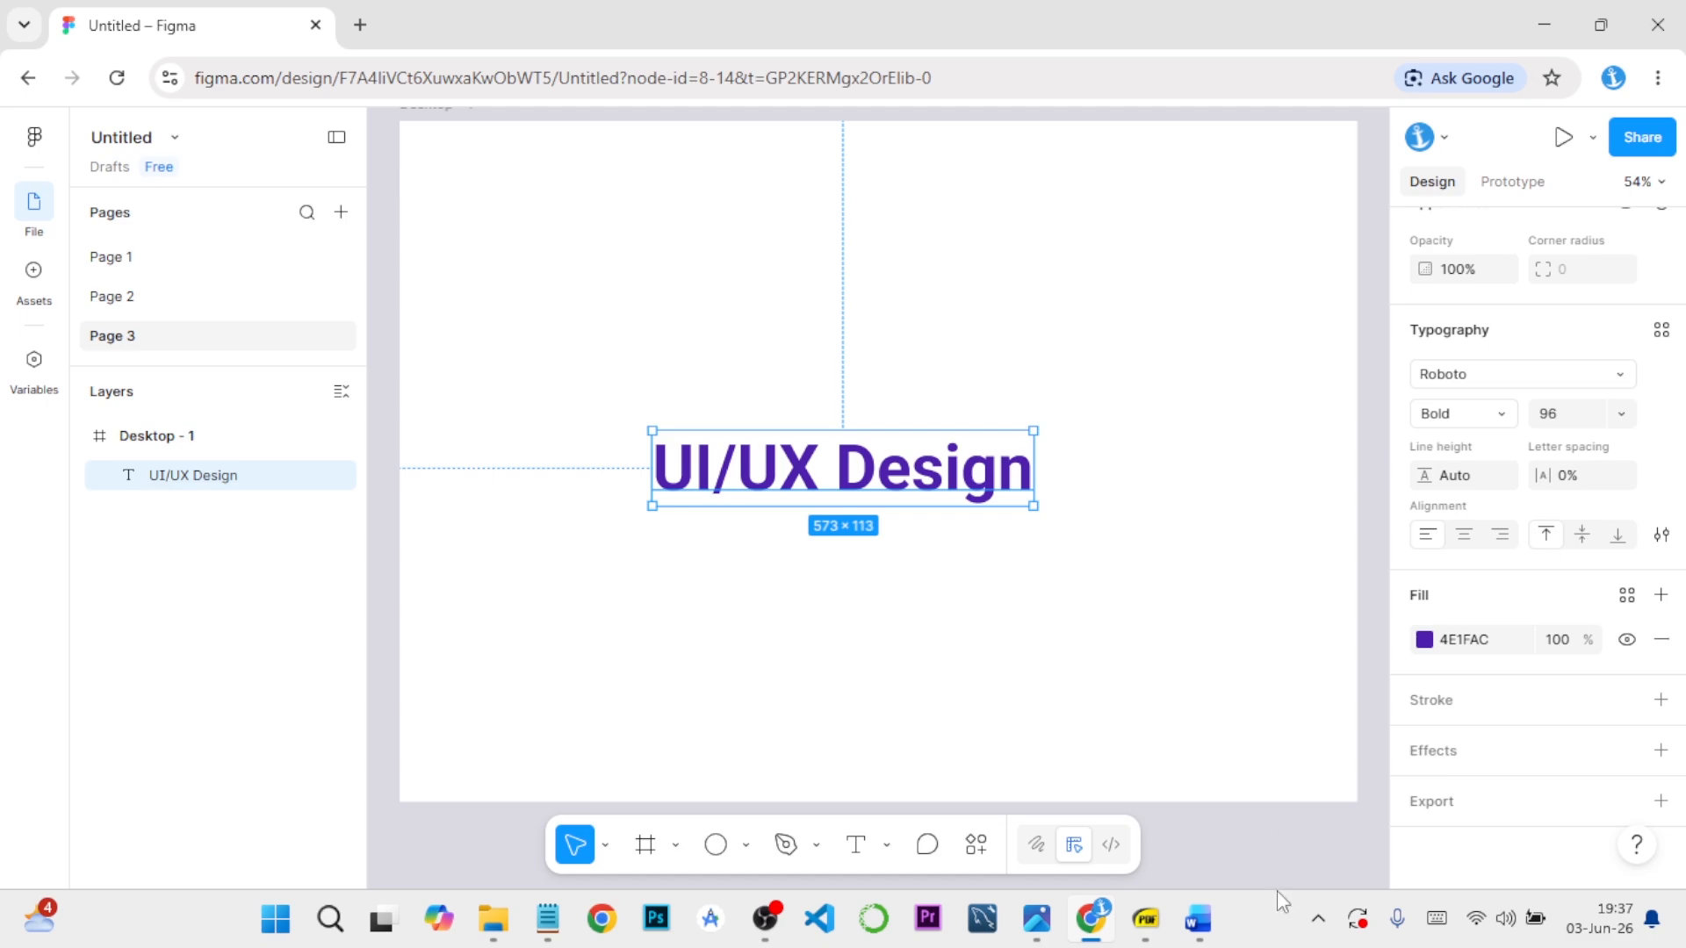
Look up the next item of the Editing Text list in the Word lesson and return to Figma
left_click(1199, 919)
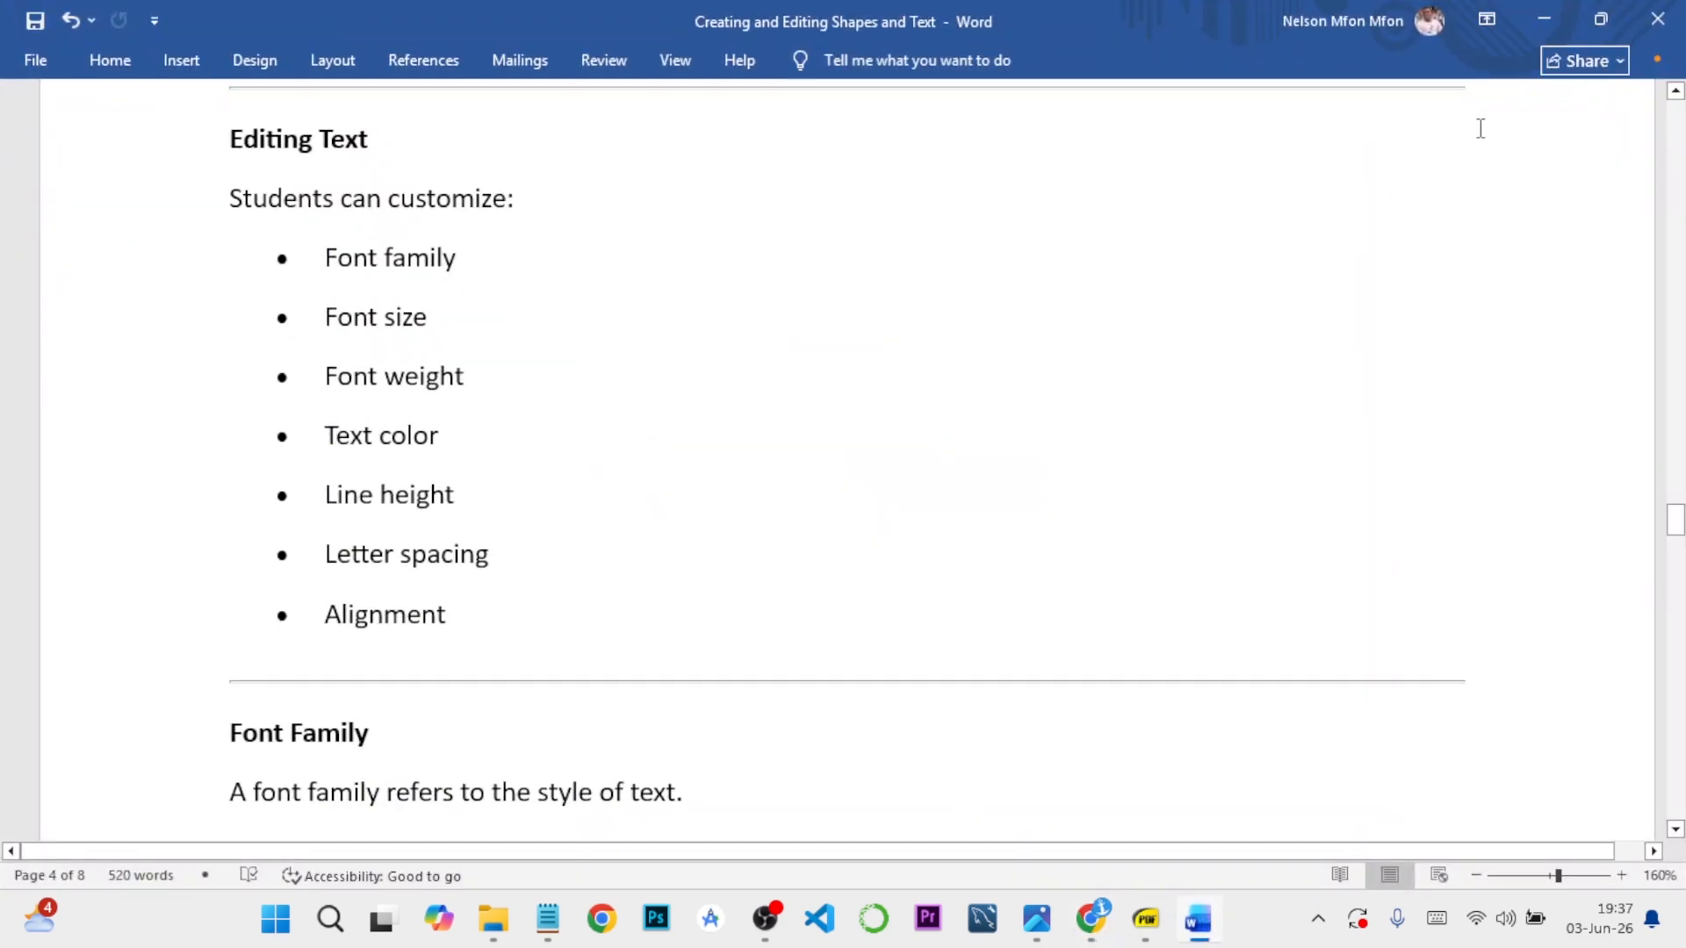
left_click(1542, 21)
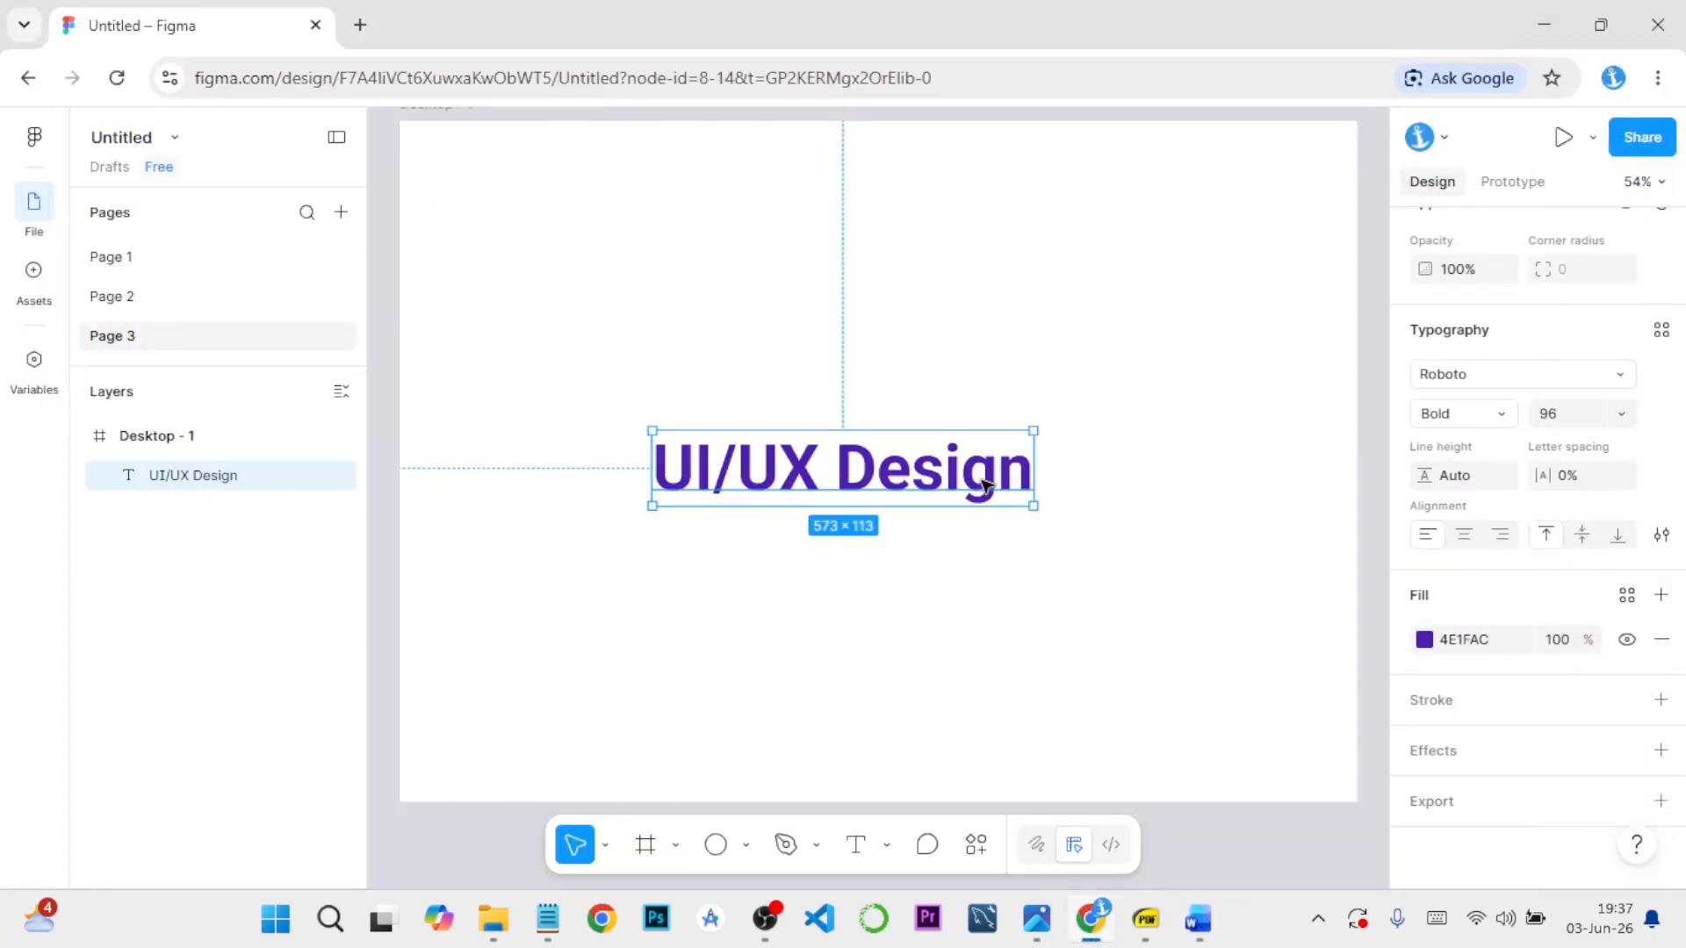
Move the UI/UX Design text into the upper part of the Desktop - 1 frame and add a second line reading "Course"
left_click_drag(908, 474, 905, 292)
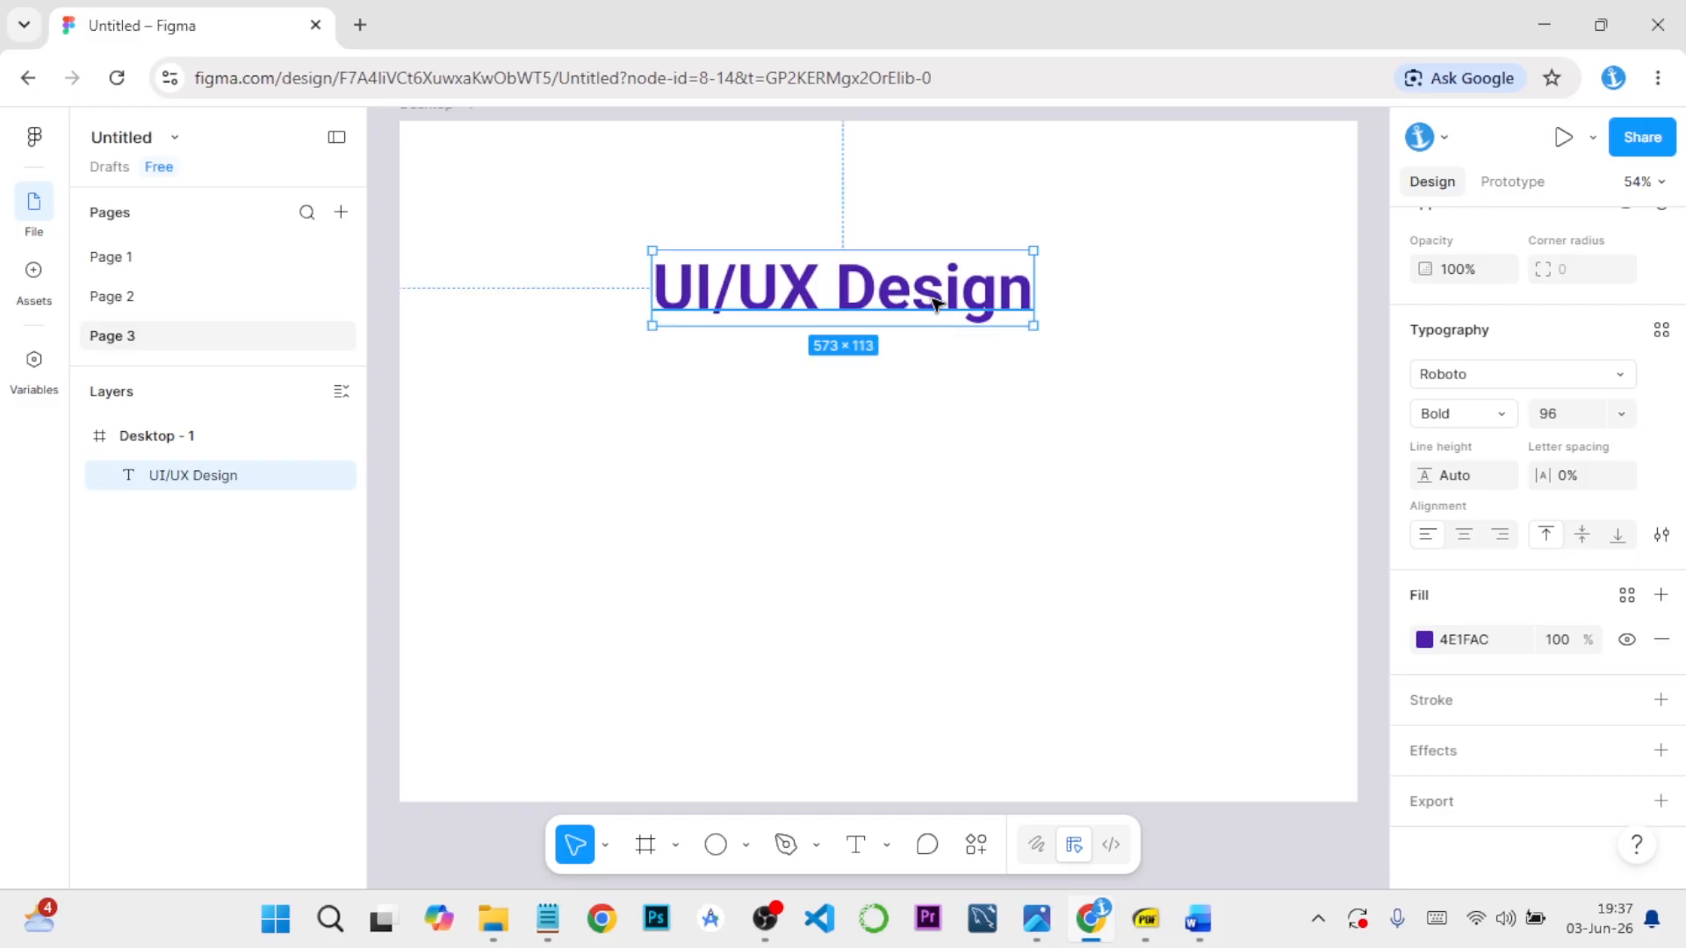
double_click(1002, 301)
left_click(1003, 301)
key("Right")
key("Return")
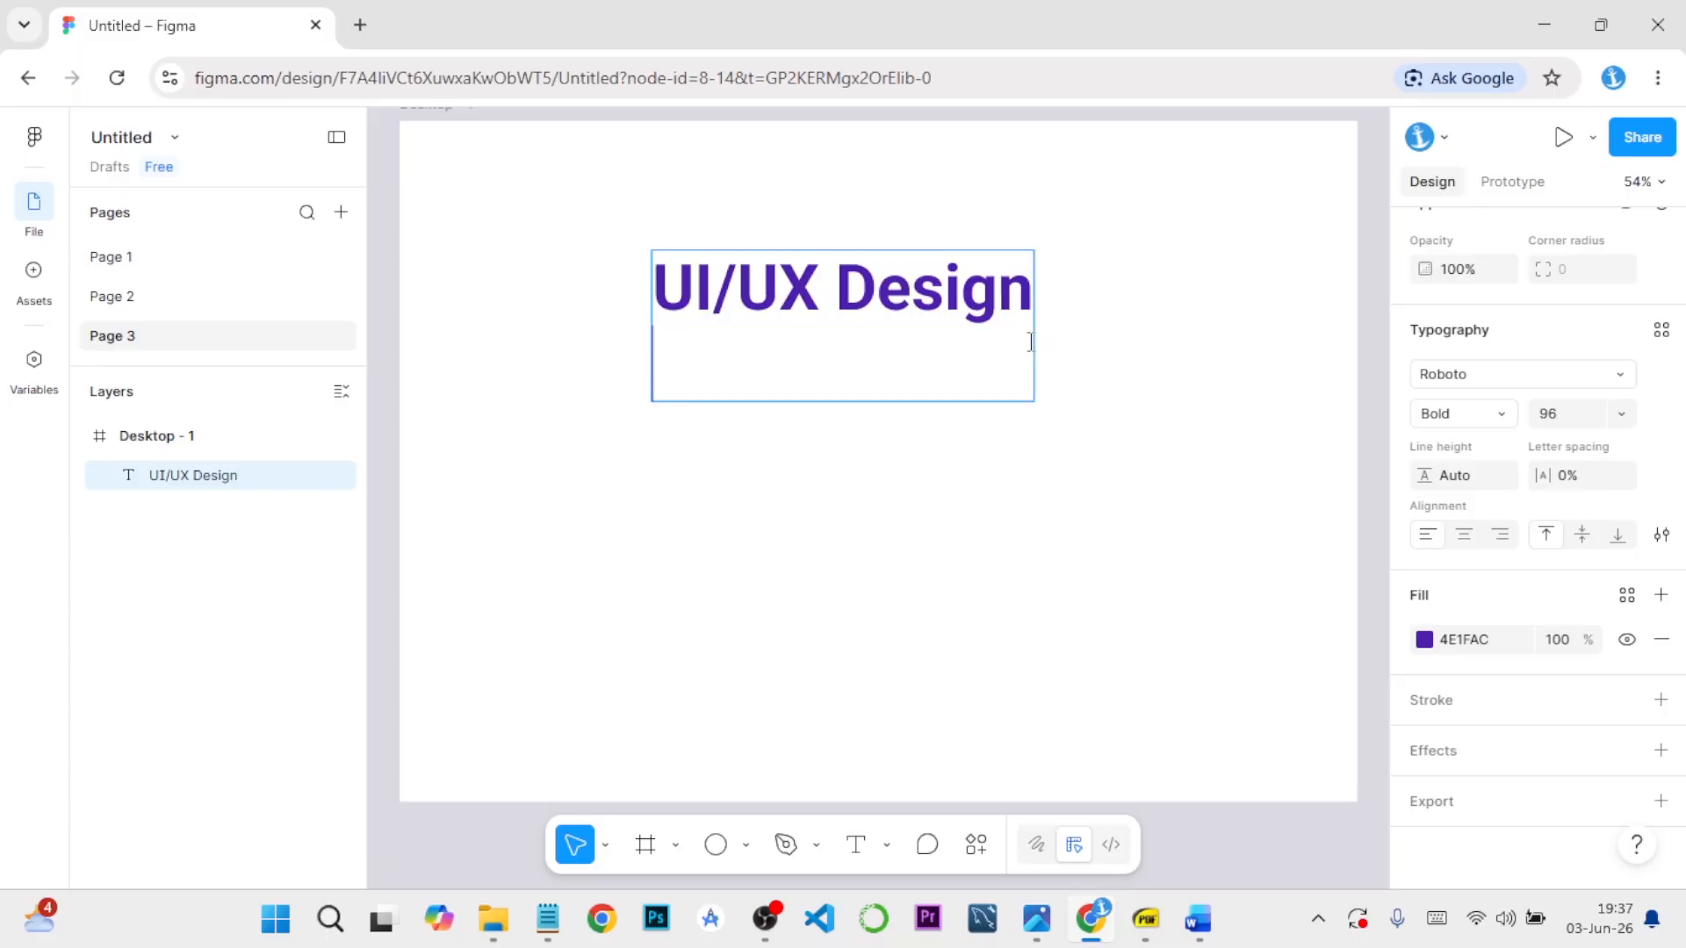
type("C")
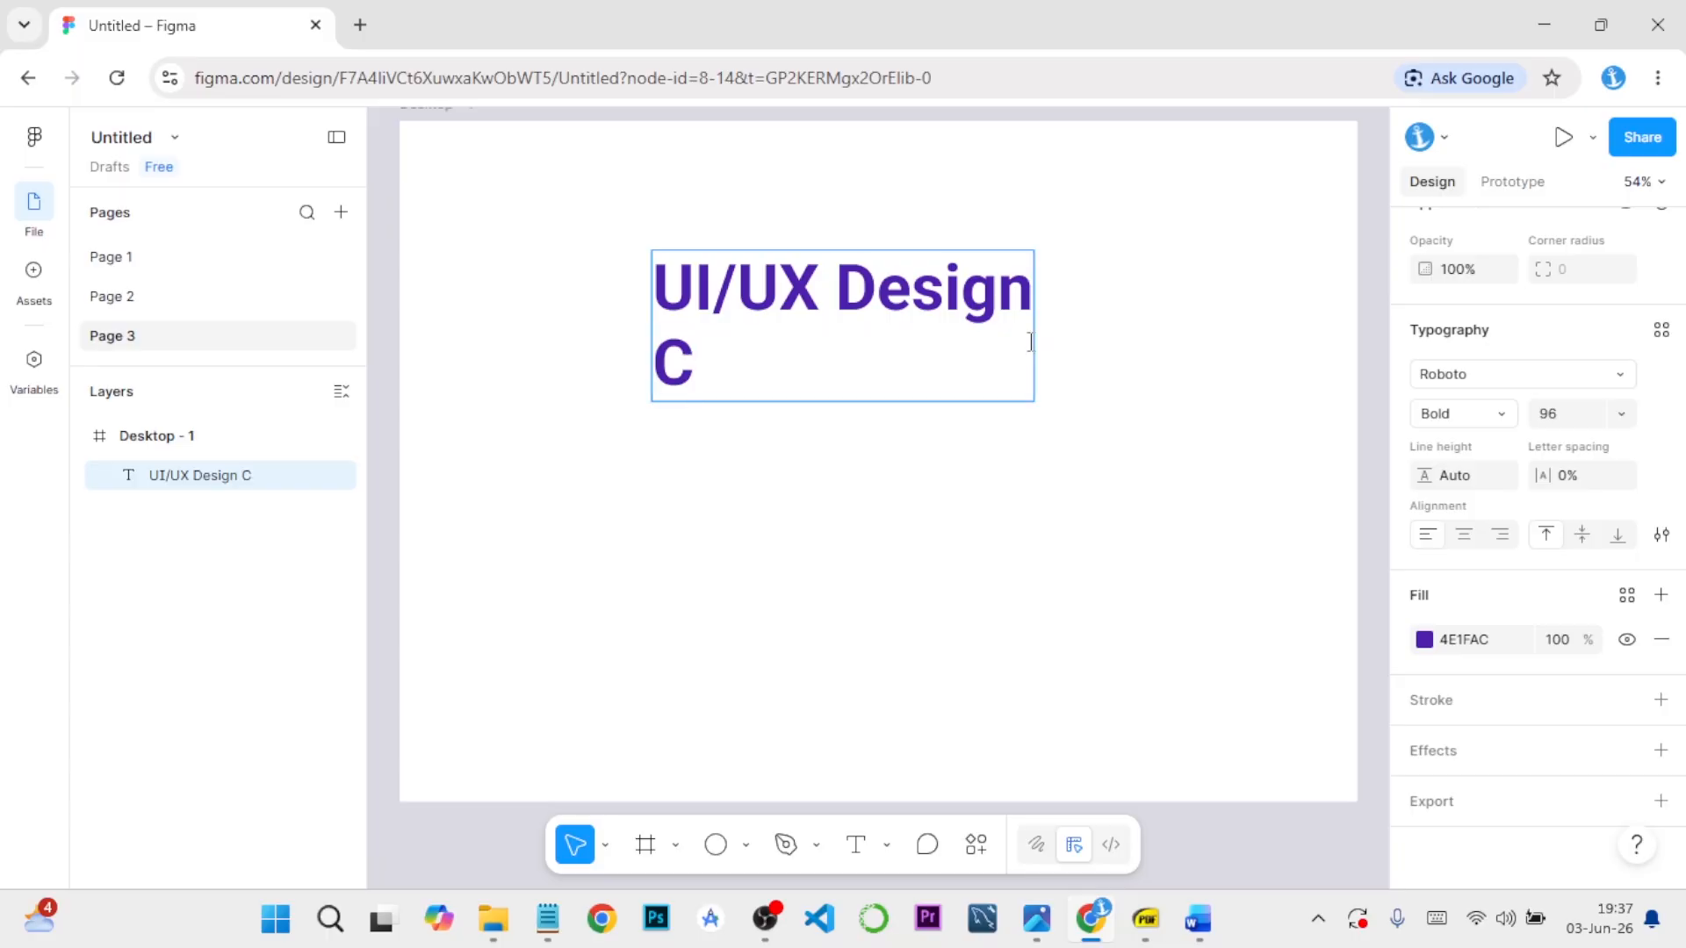
type("ourse")
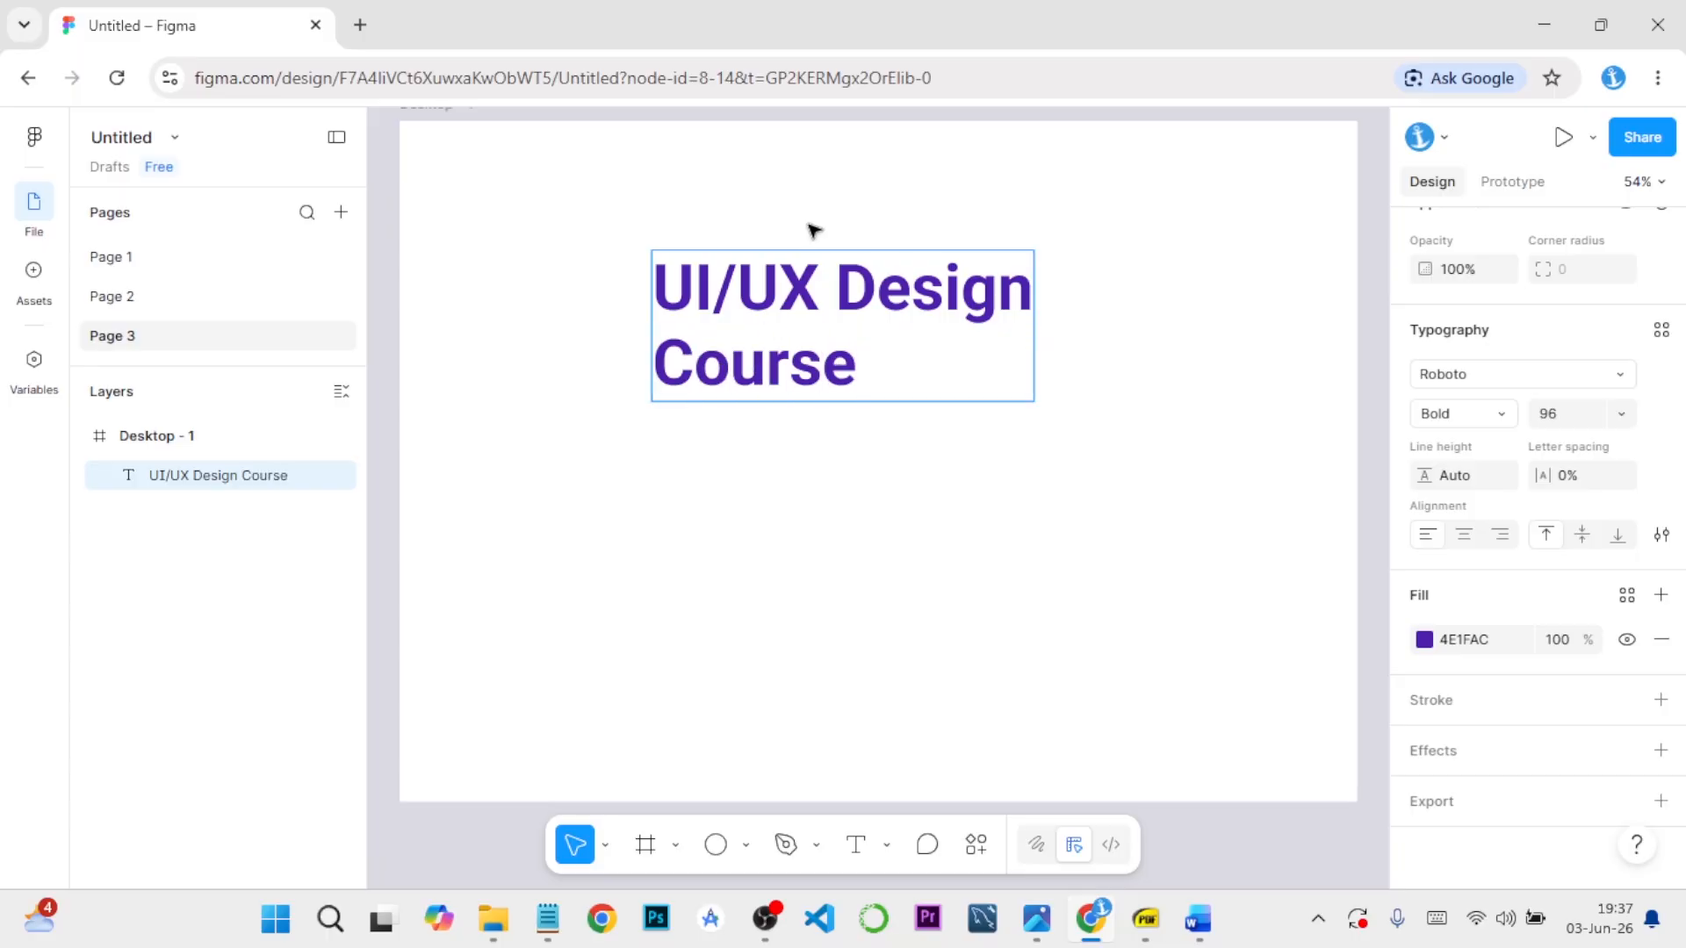
key("Escape")
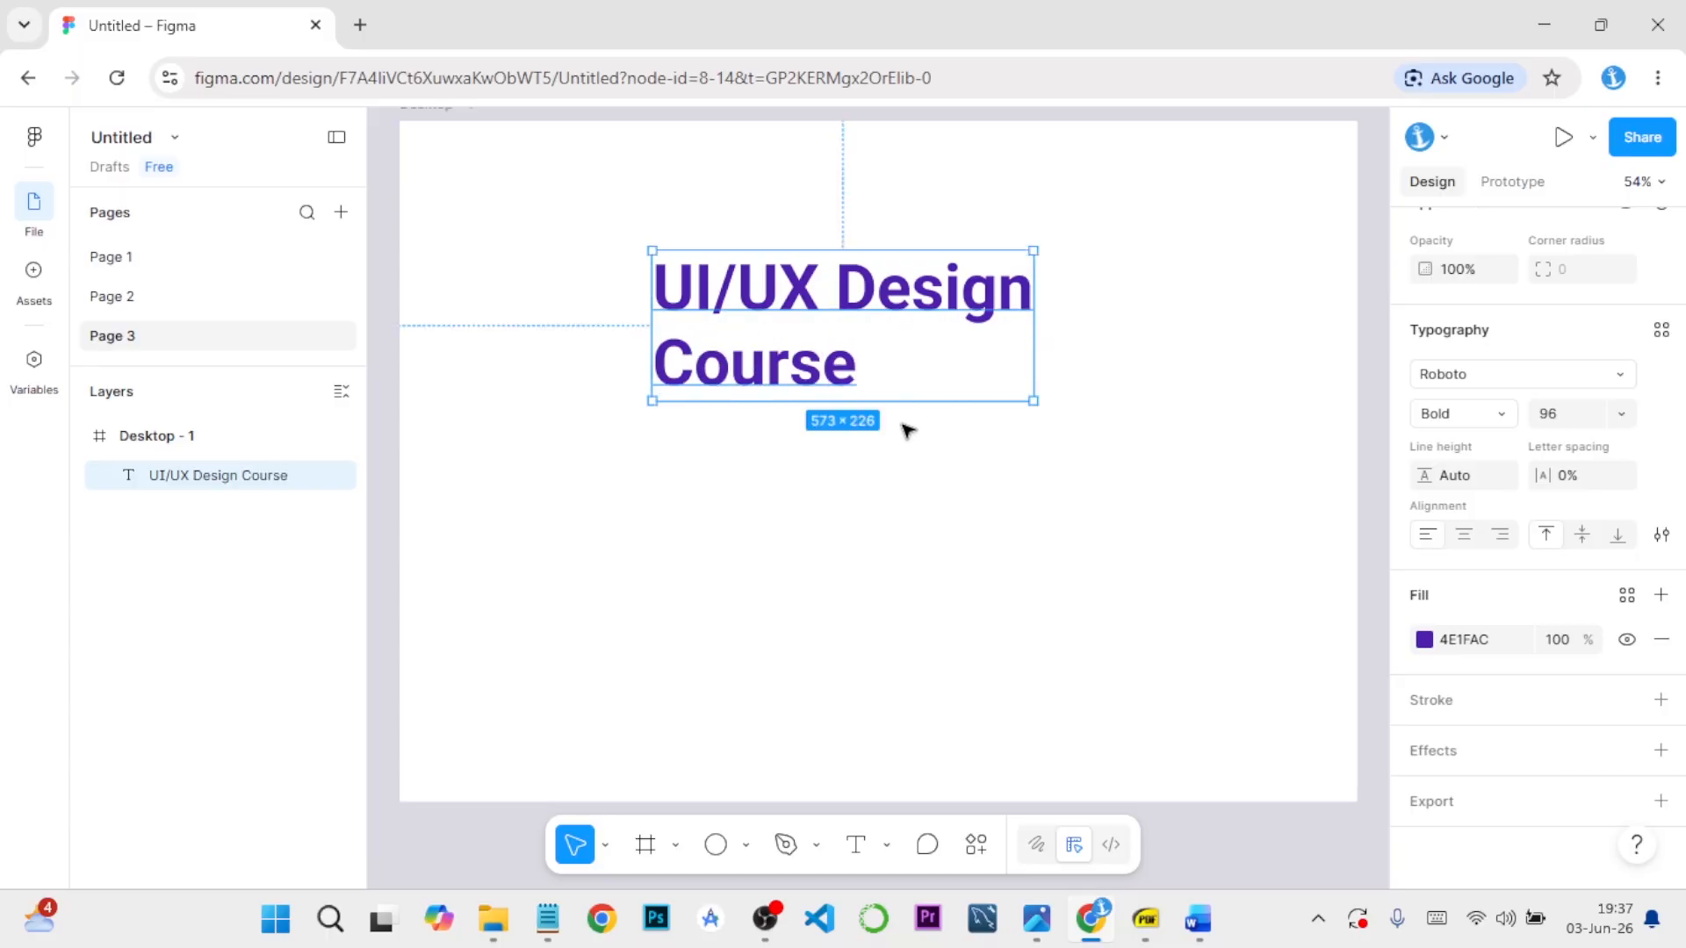
Try left, centre and right alignment on the UI/UX Design Course text and settle on centre alignment
left_click(1464, 537)
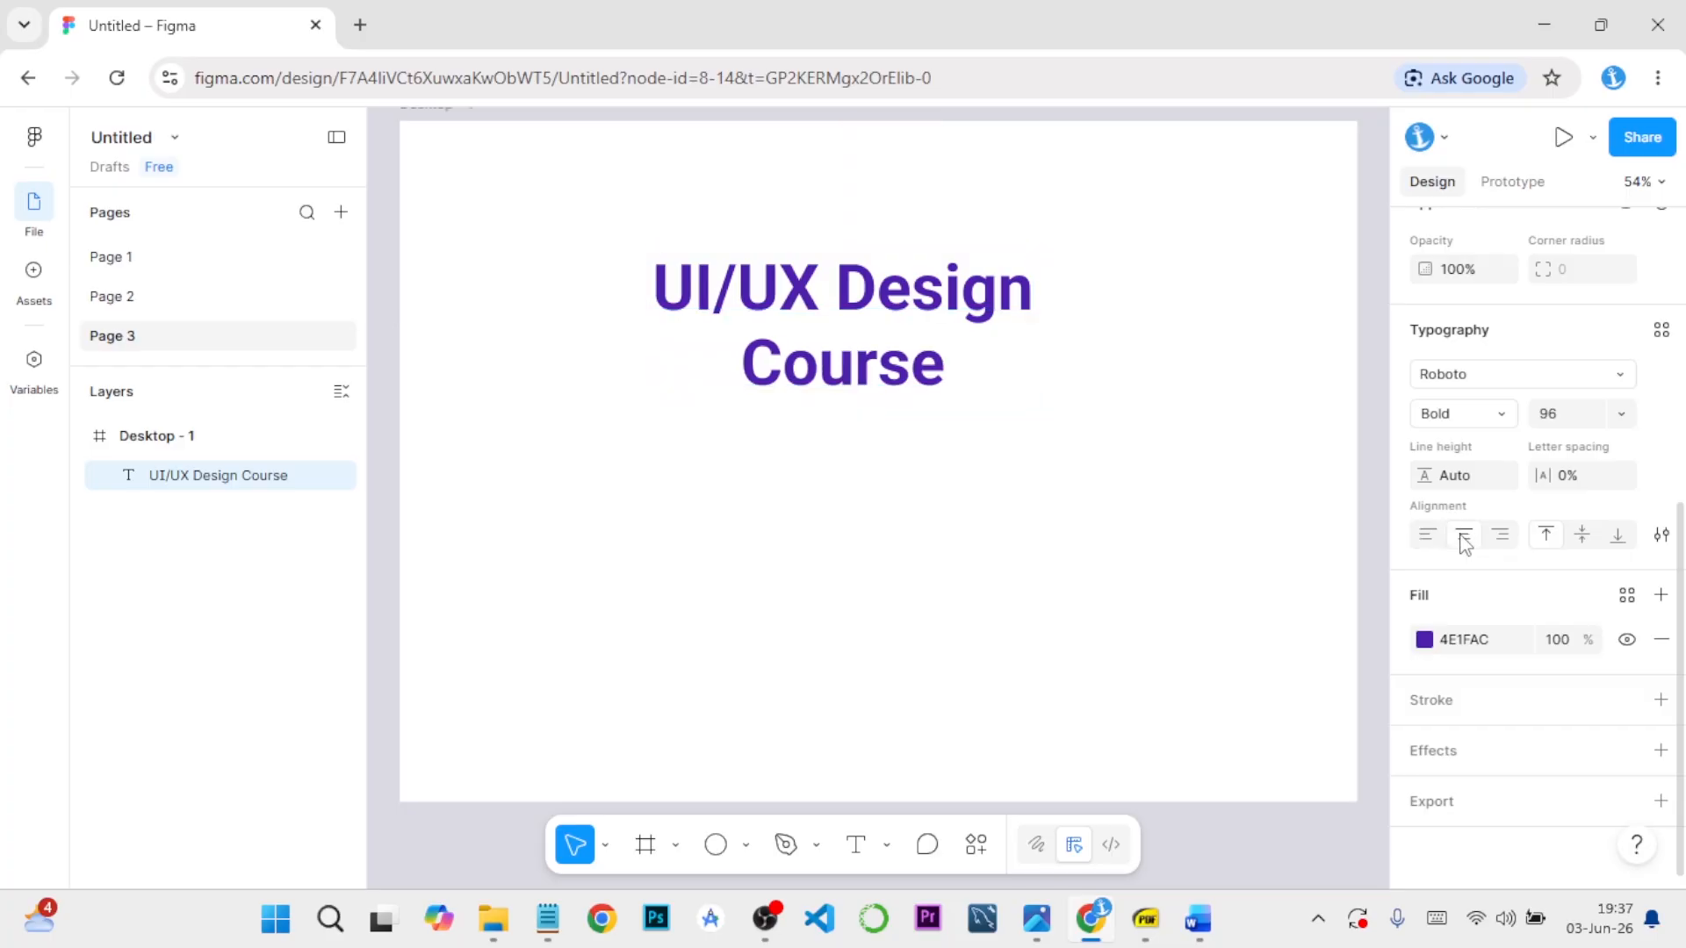
left_click(1500, 537)
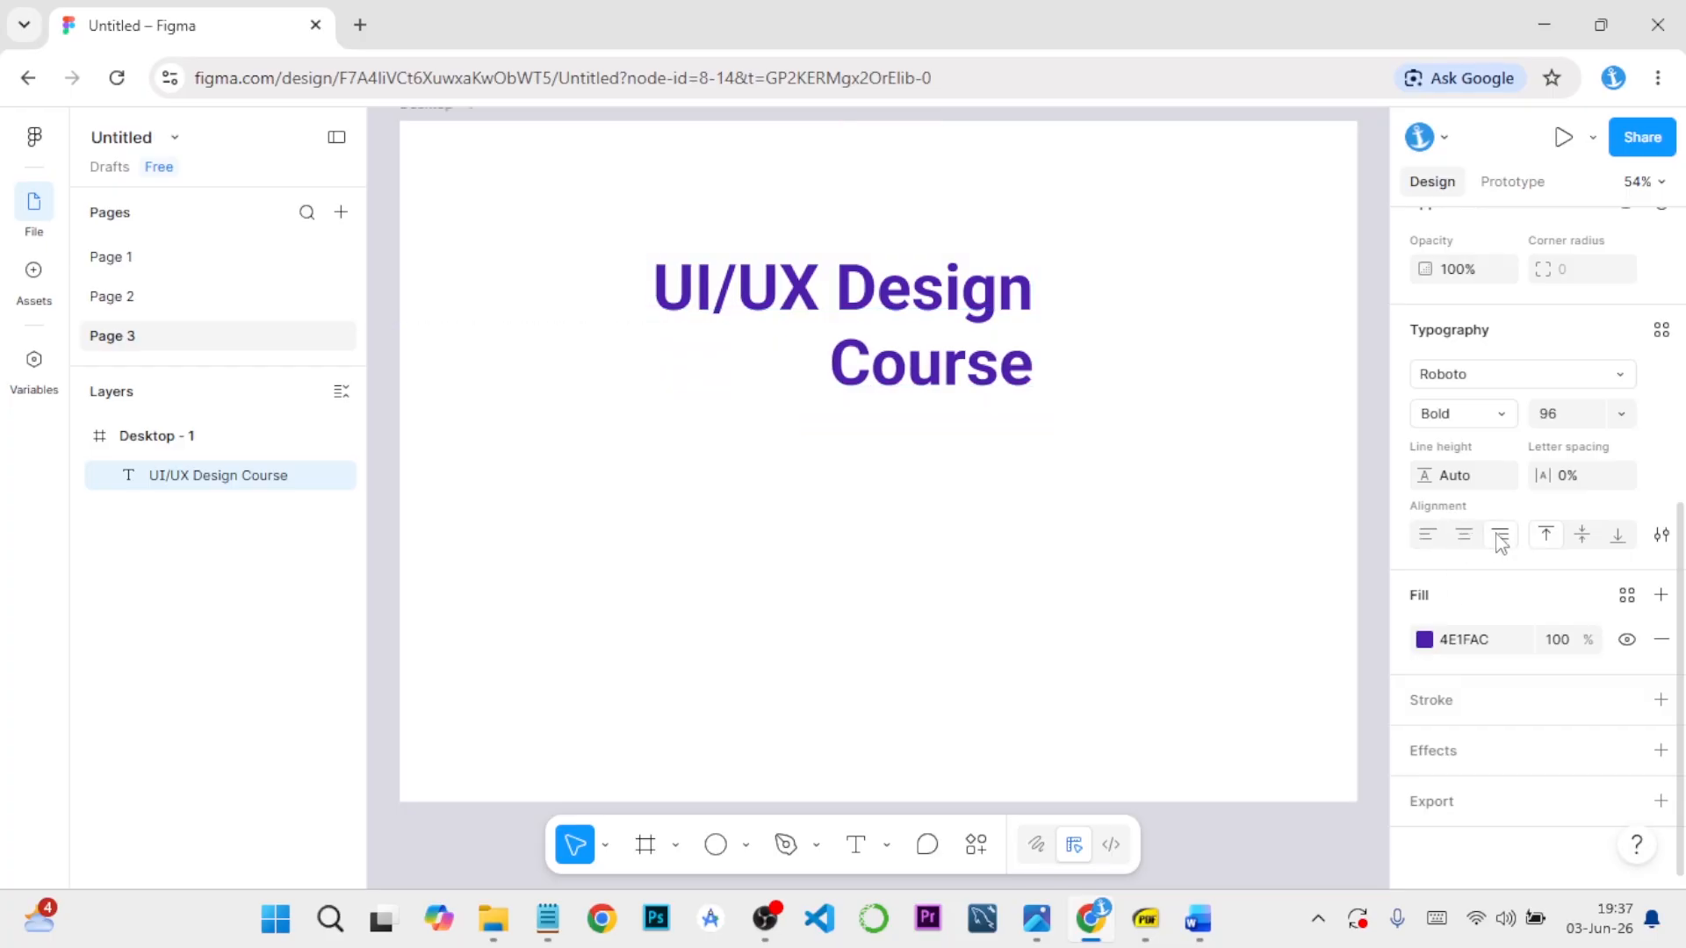
left_click(1428, 537)
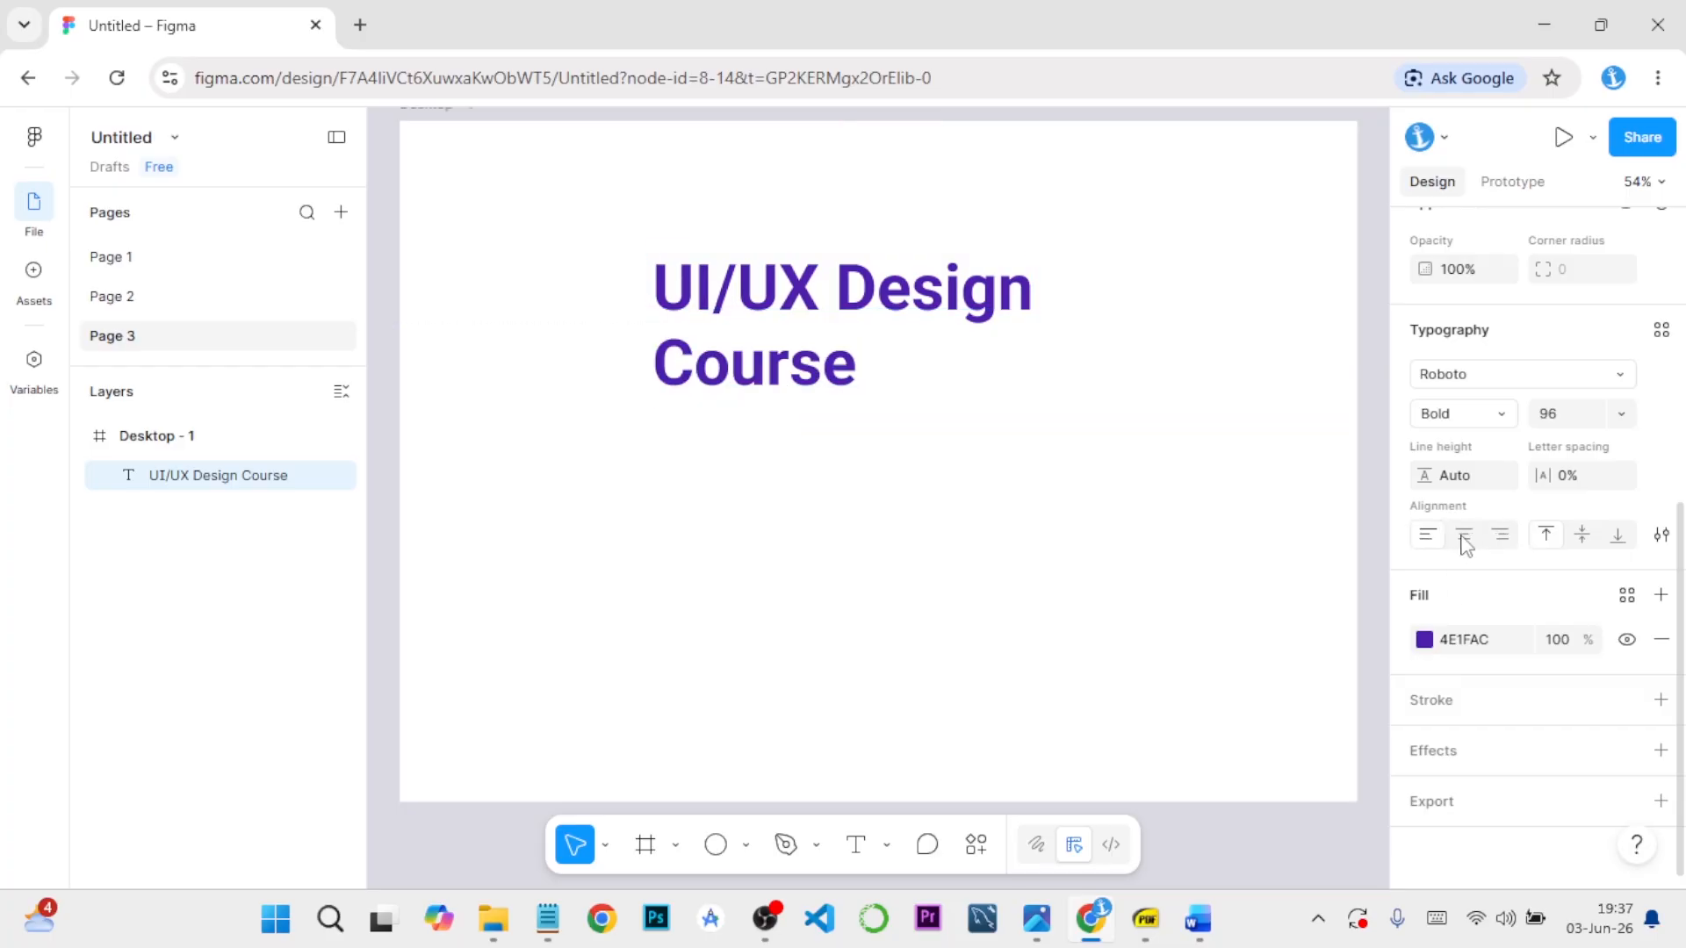
left_click(1464, 537)
left_click(1501, 537)
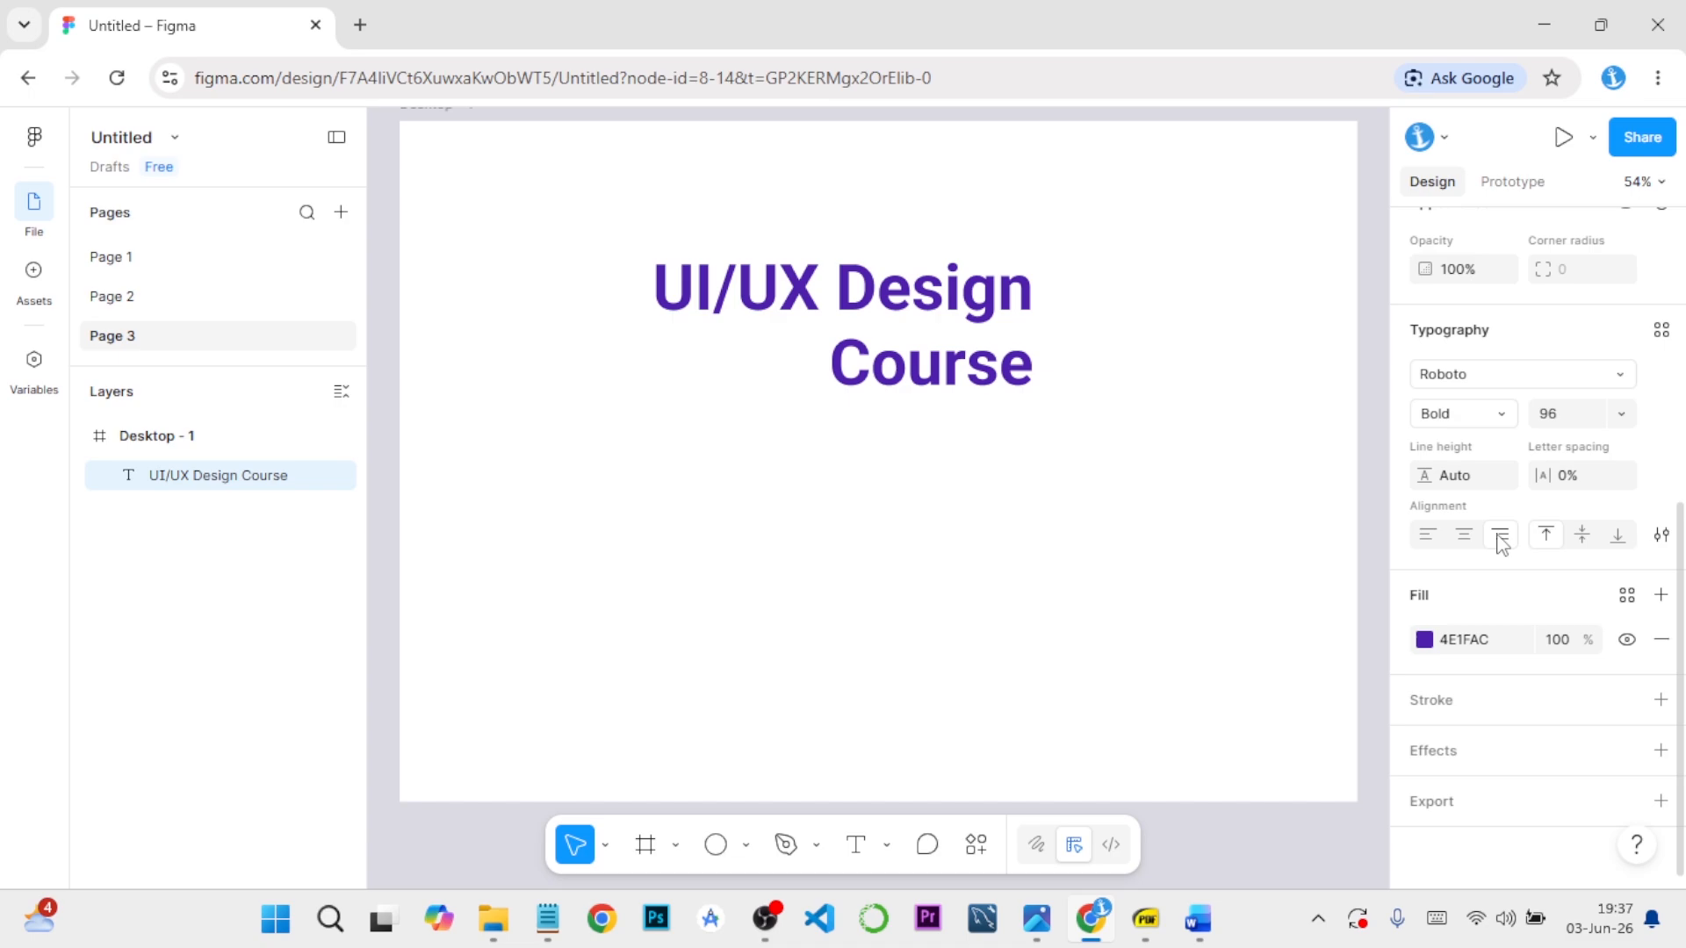
left_click(1427, 537)
left_click(1463, 538)
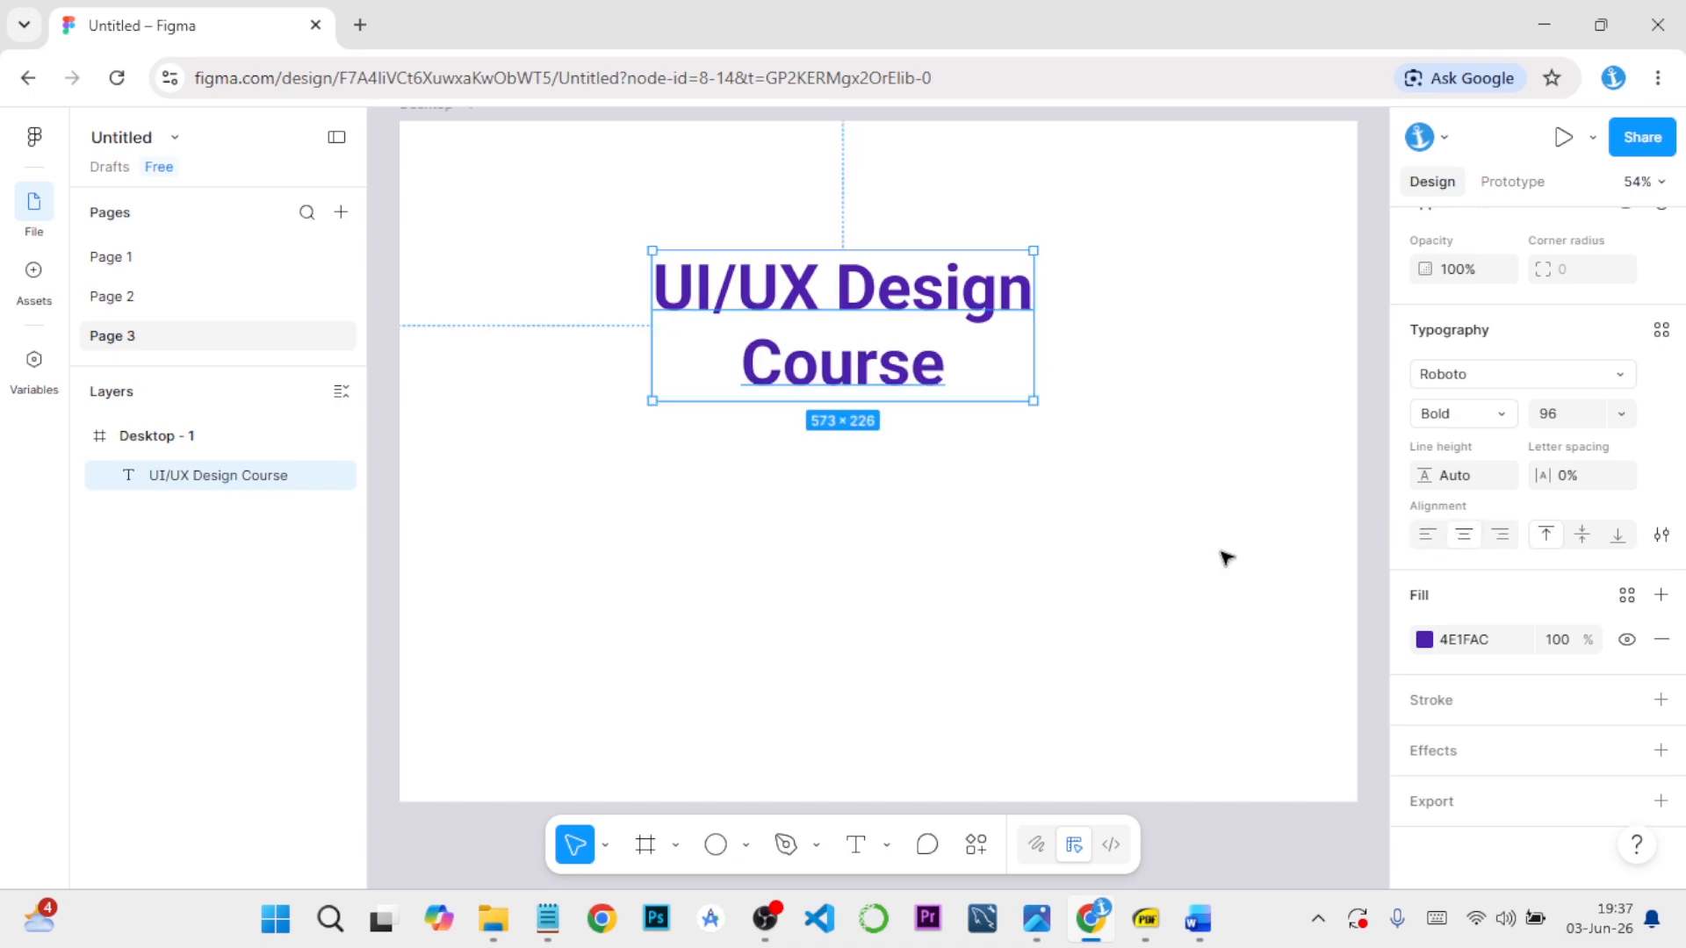
Check the Editing Text list in the Word lesson, return to Figma and move the UI/UX Design Course text slightly higher
left_click(1199, 919)
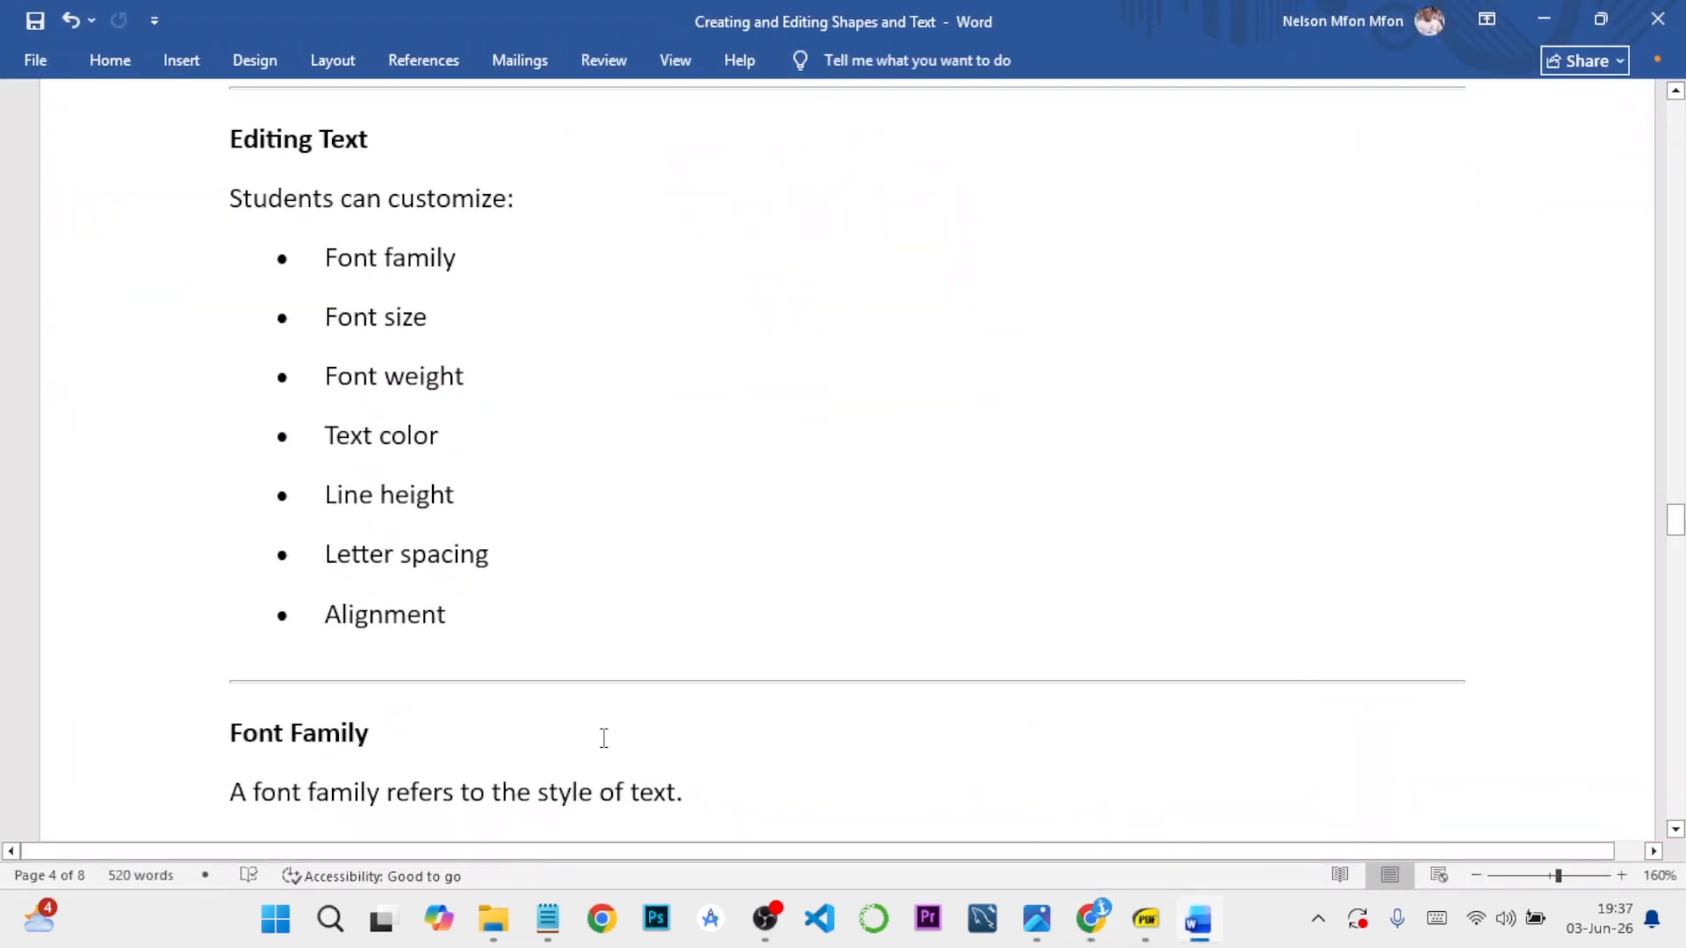
left_click(1542, 17)
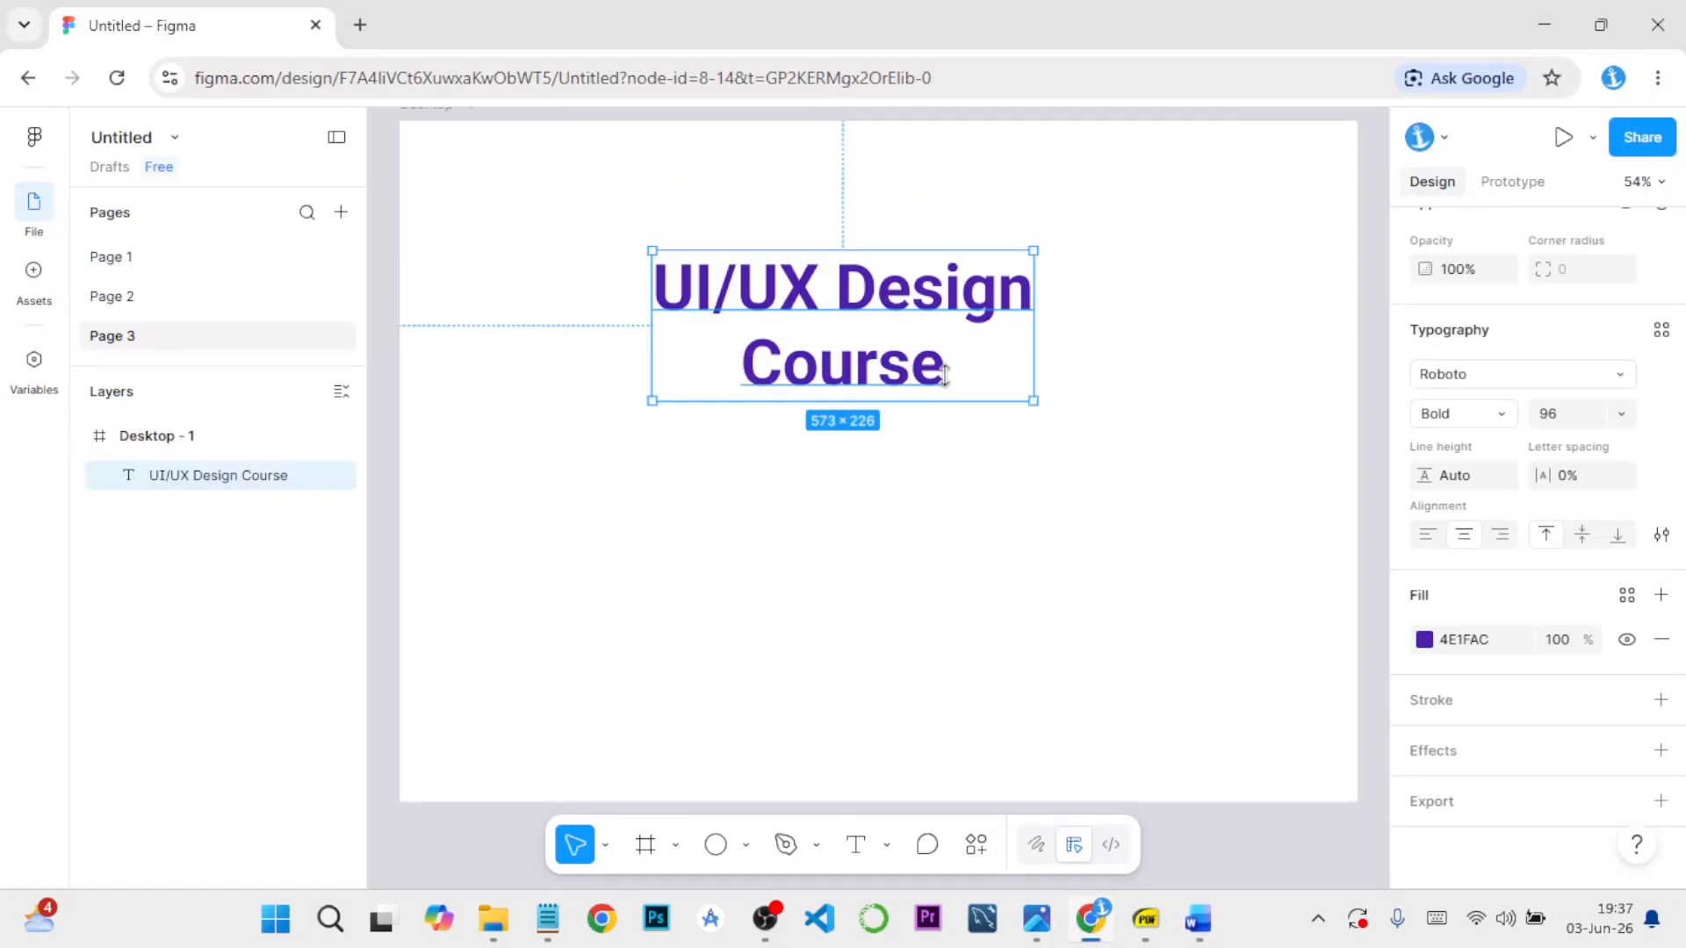
left_click_drag(901, 306, 899, 264)
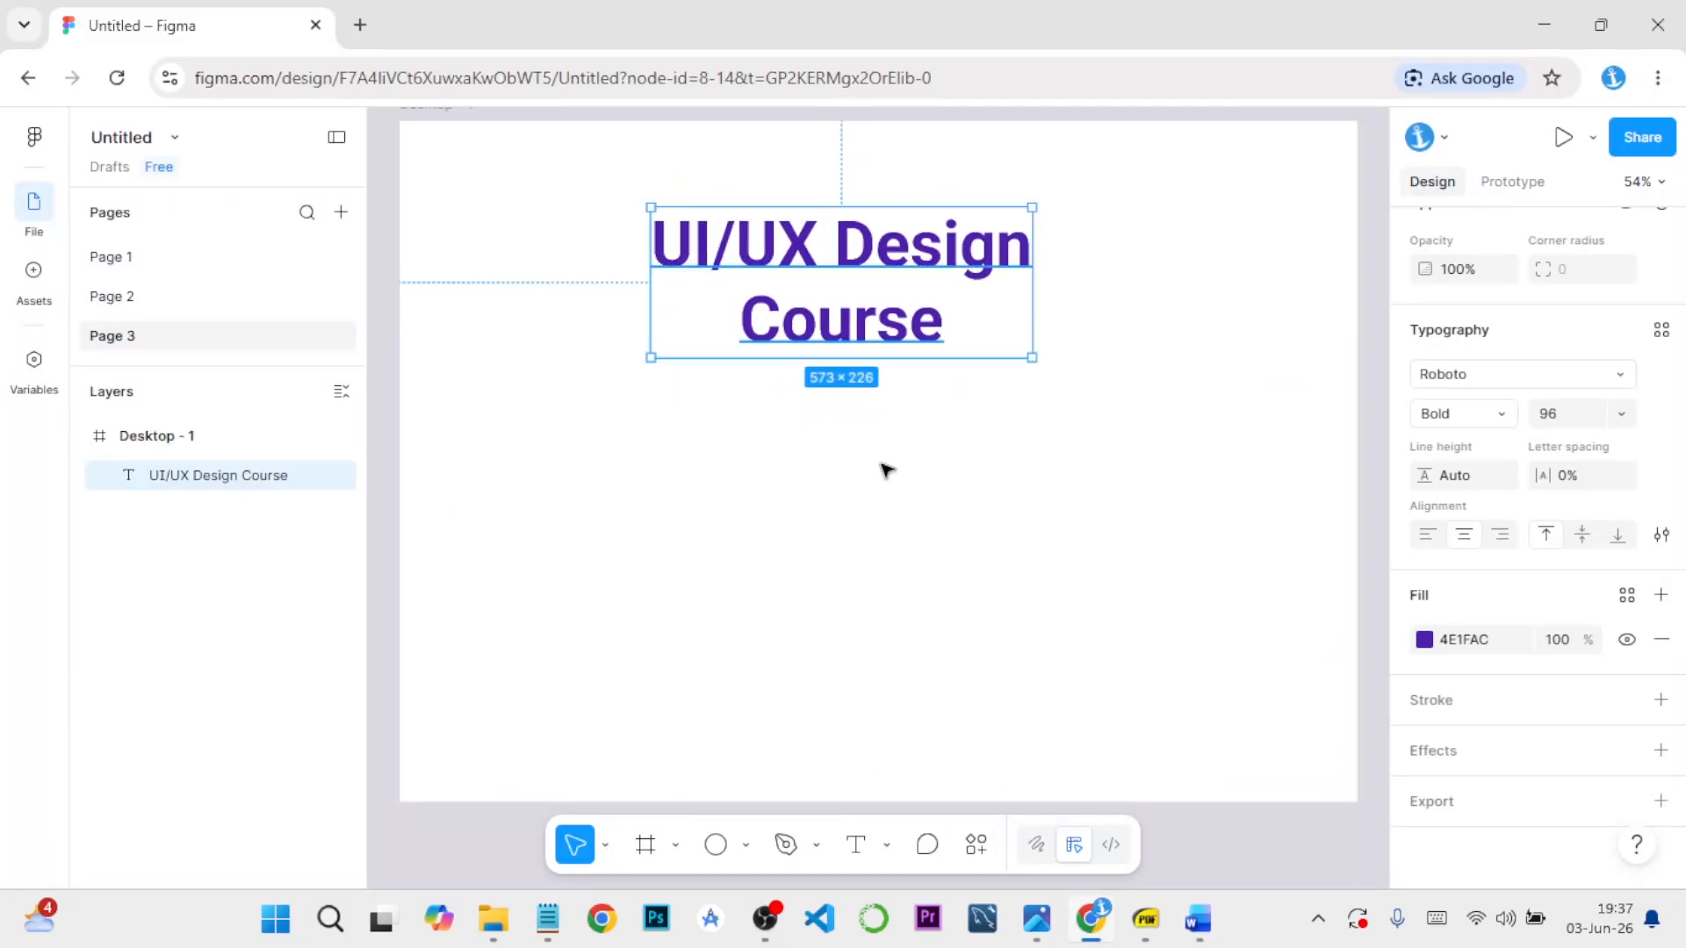
Add a text box about 633 × 248 below the heading and fill it with the placeholder text "fsgshhshhhsccxvssysvcuscttsyys"
left_click(860, 848)
left_click(861, 849)
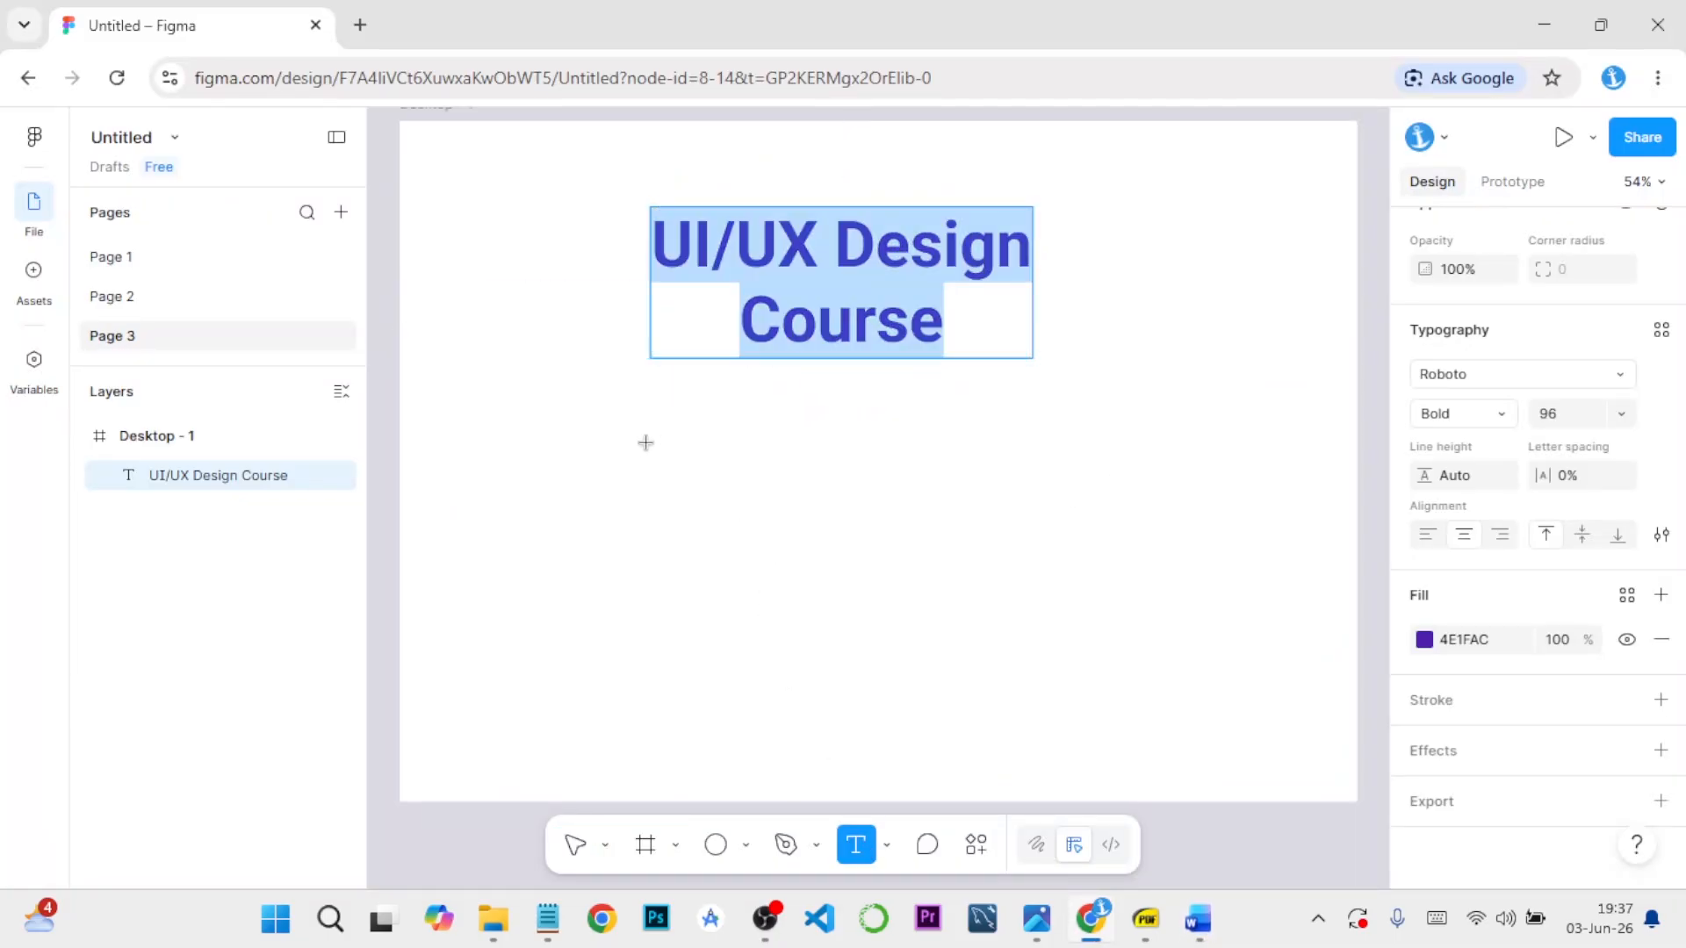
left_click_drag(646, 443, 787, 559)
left_click_drag(960, 623, 1067, 607)
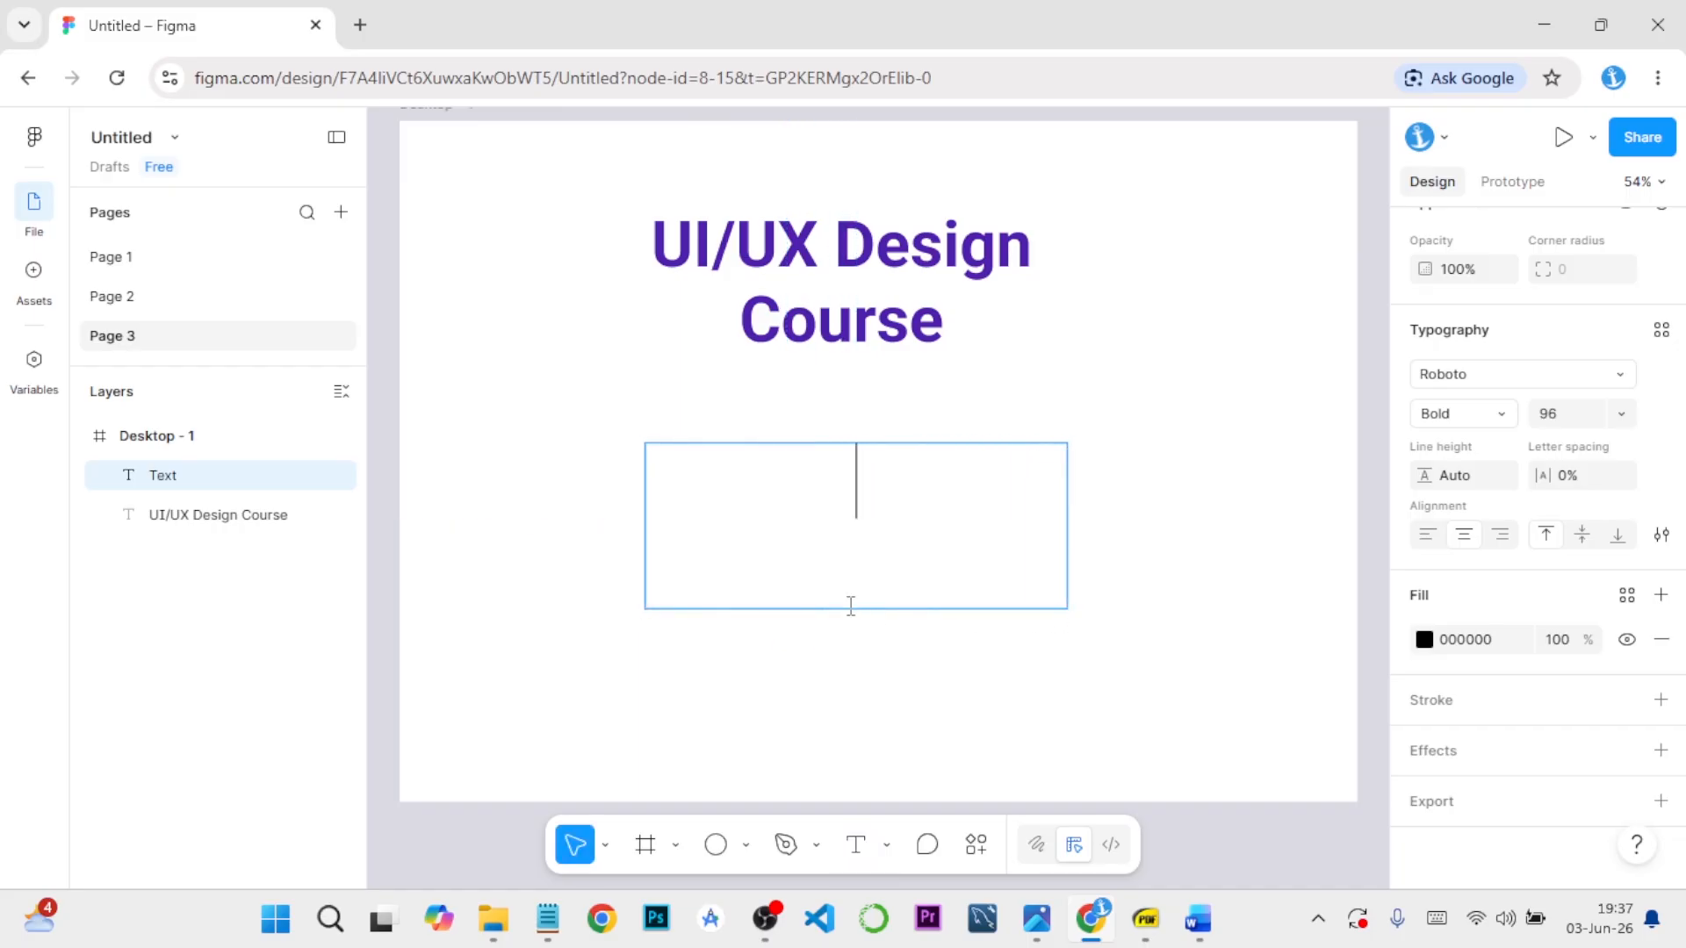
type("fsgshhsh")
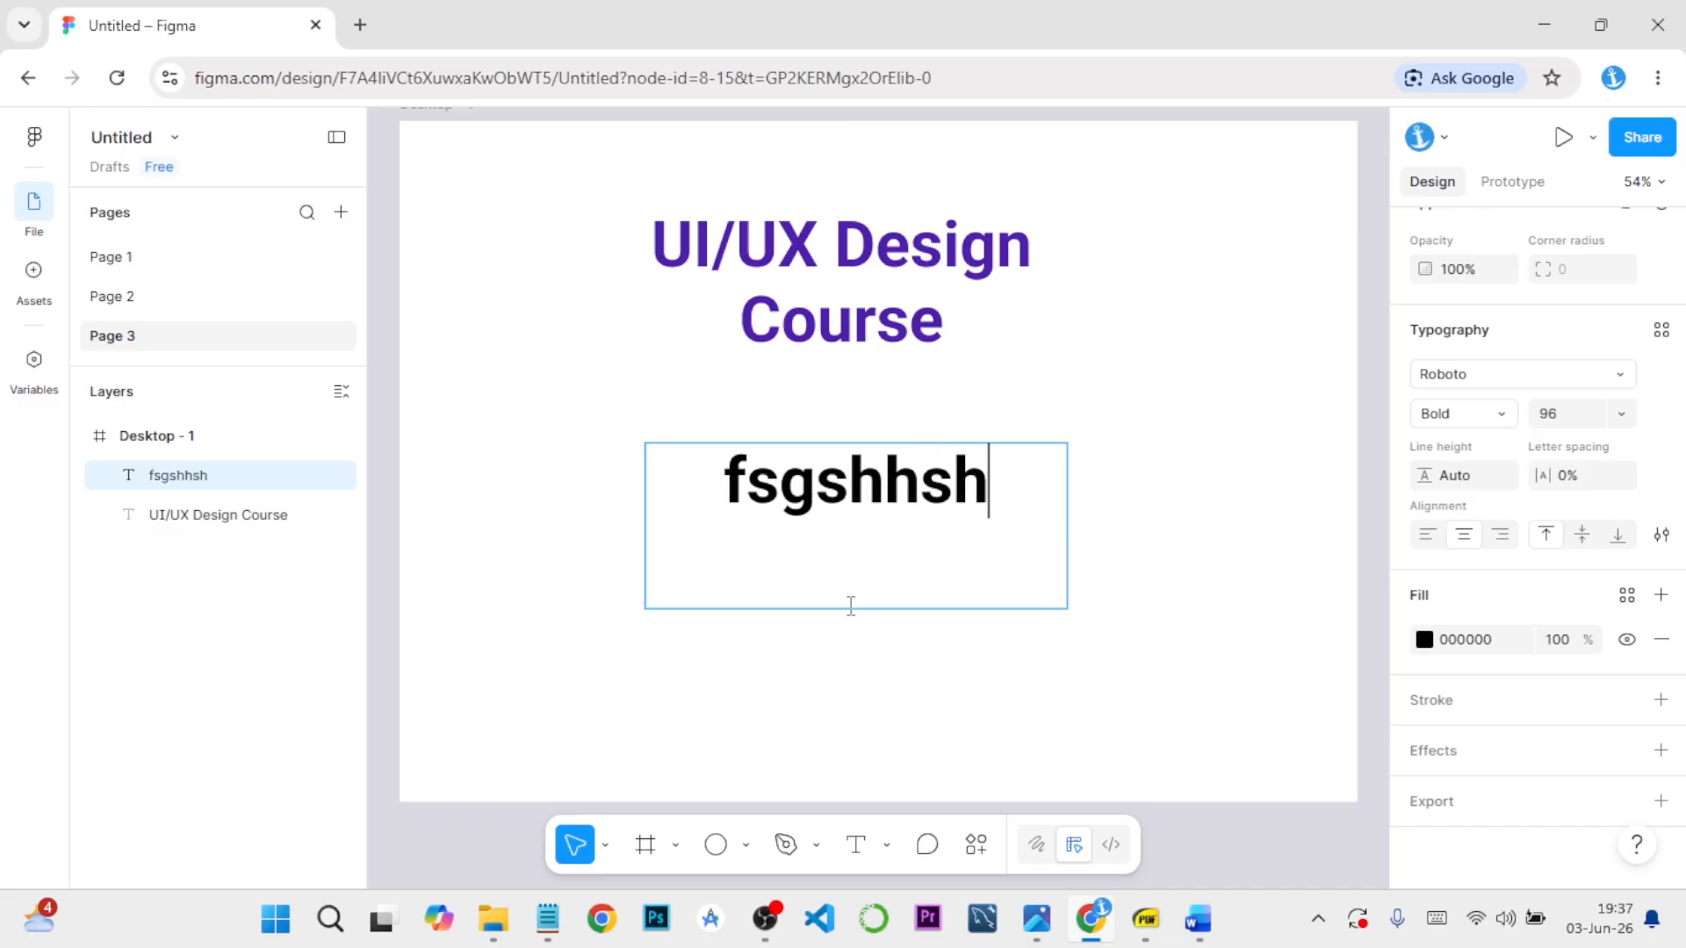
type("hhsccxvssy")
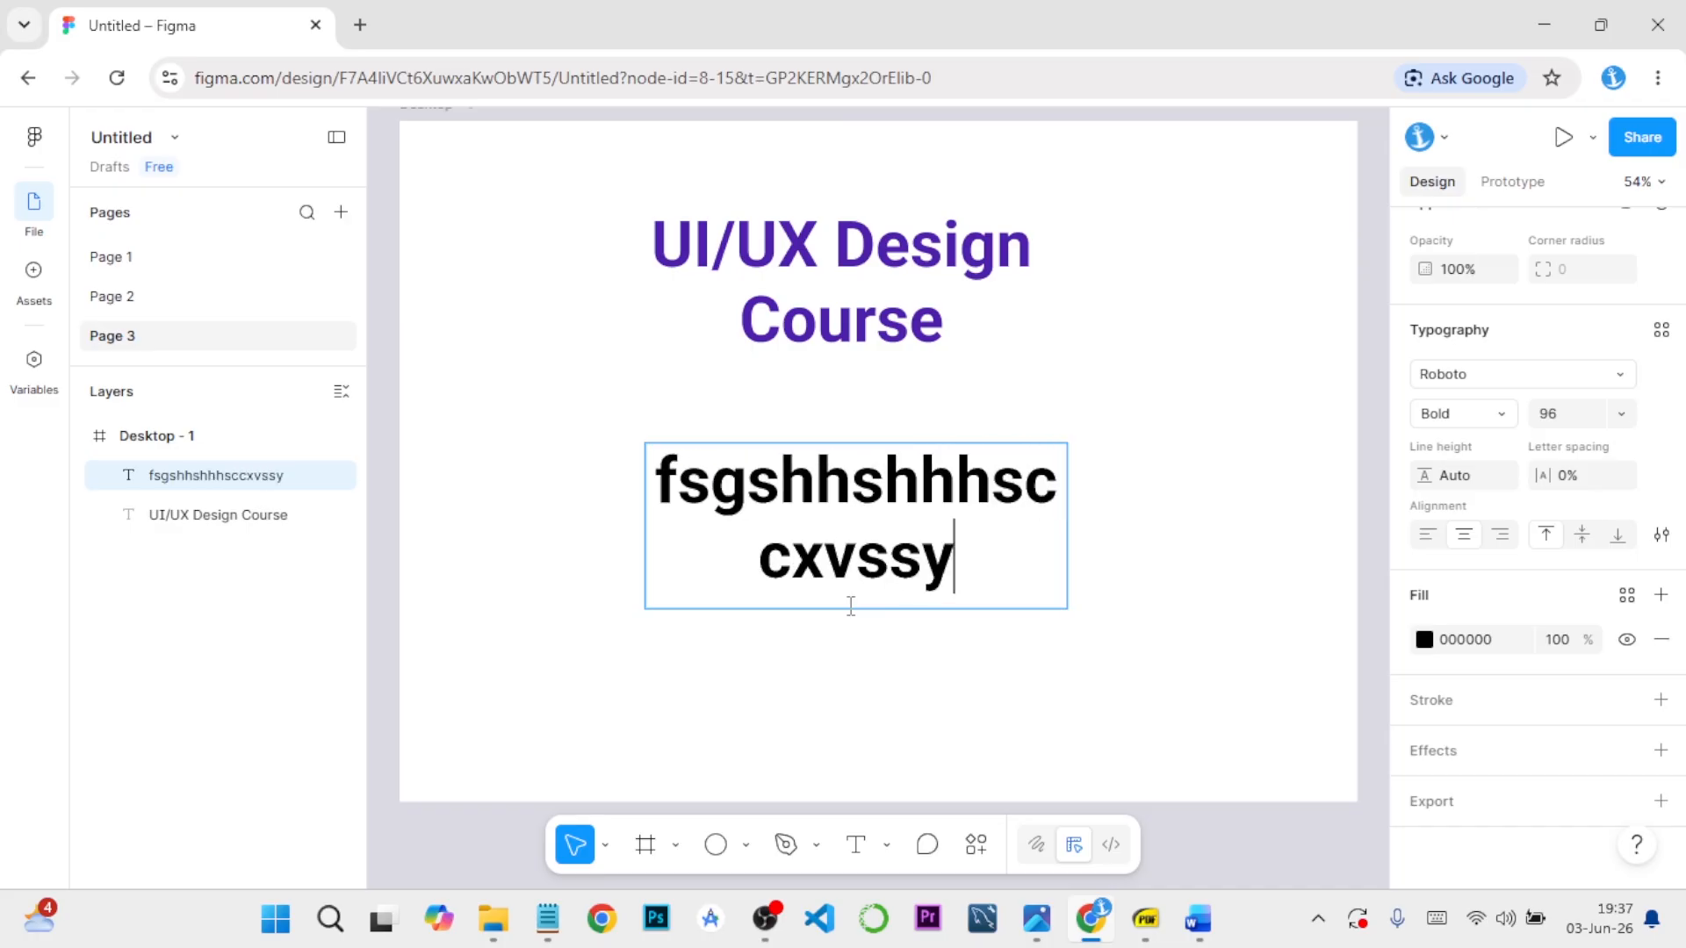
type("svcuscttsyys")
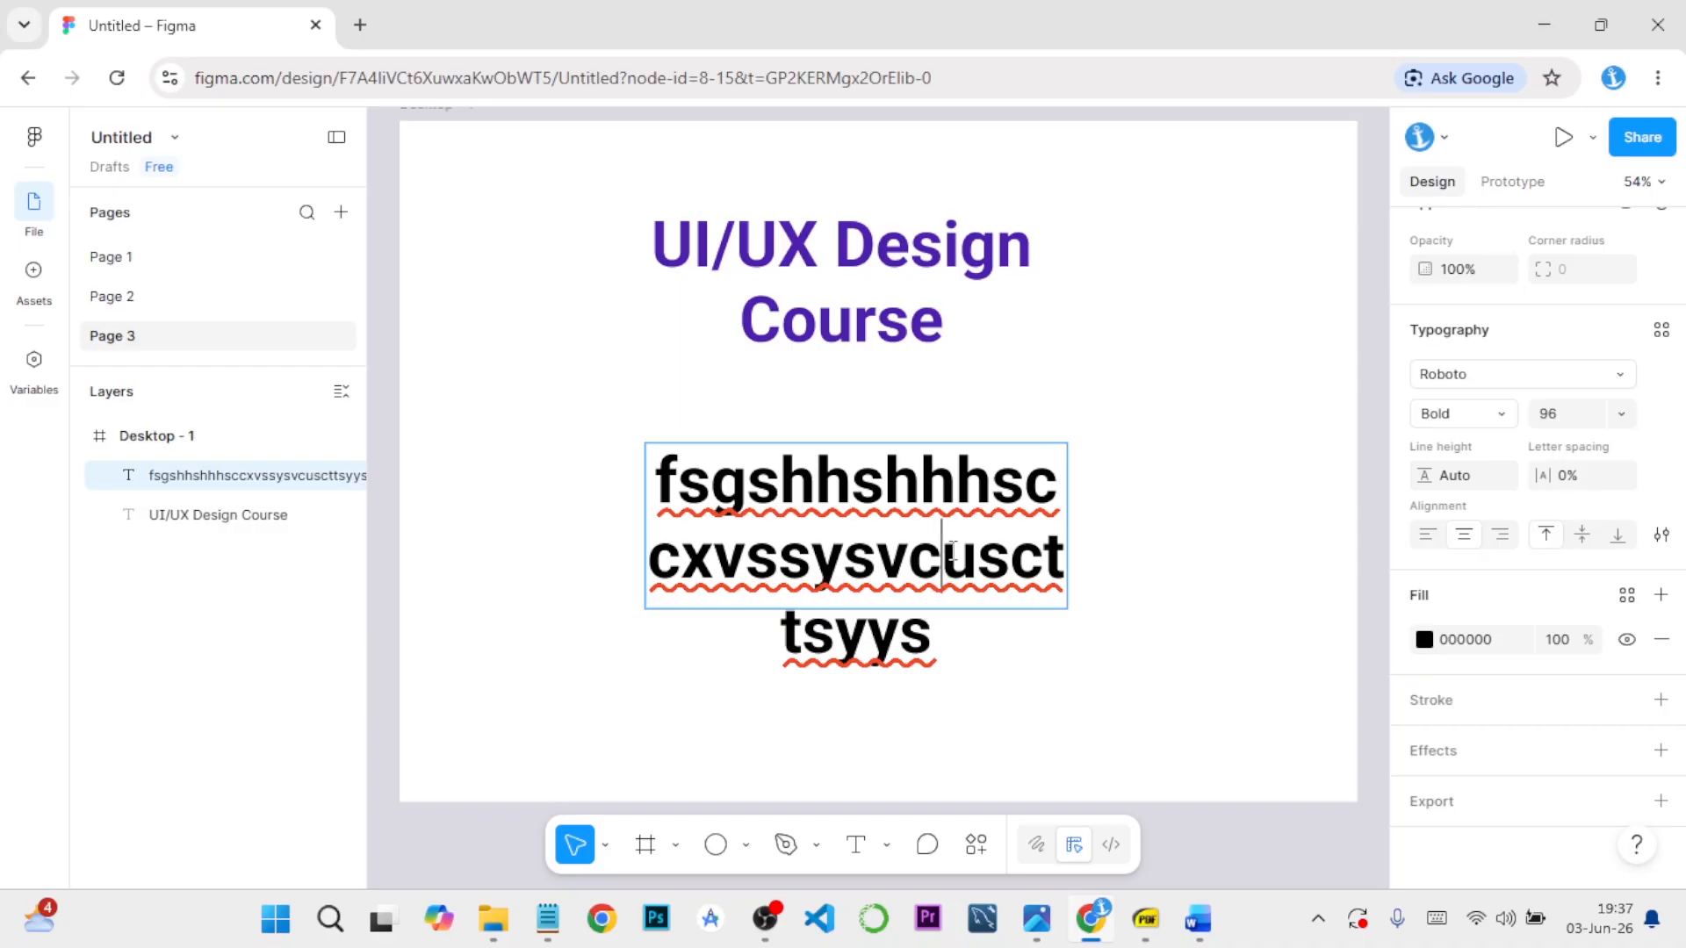
key("Escape")
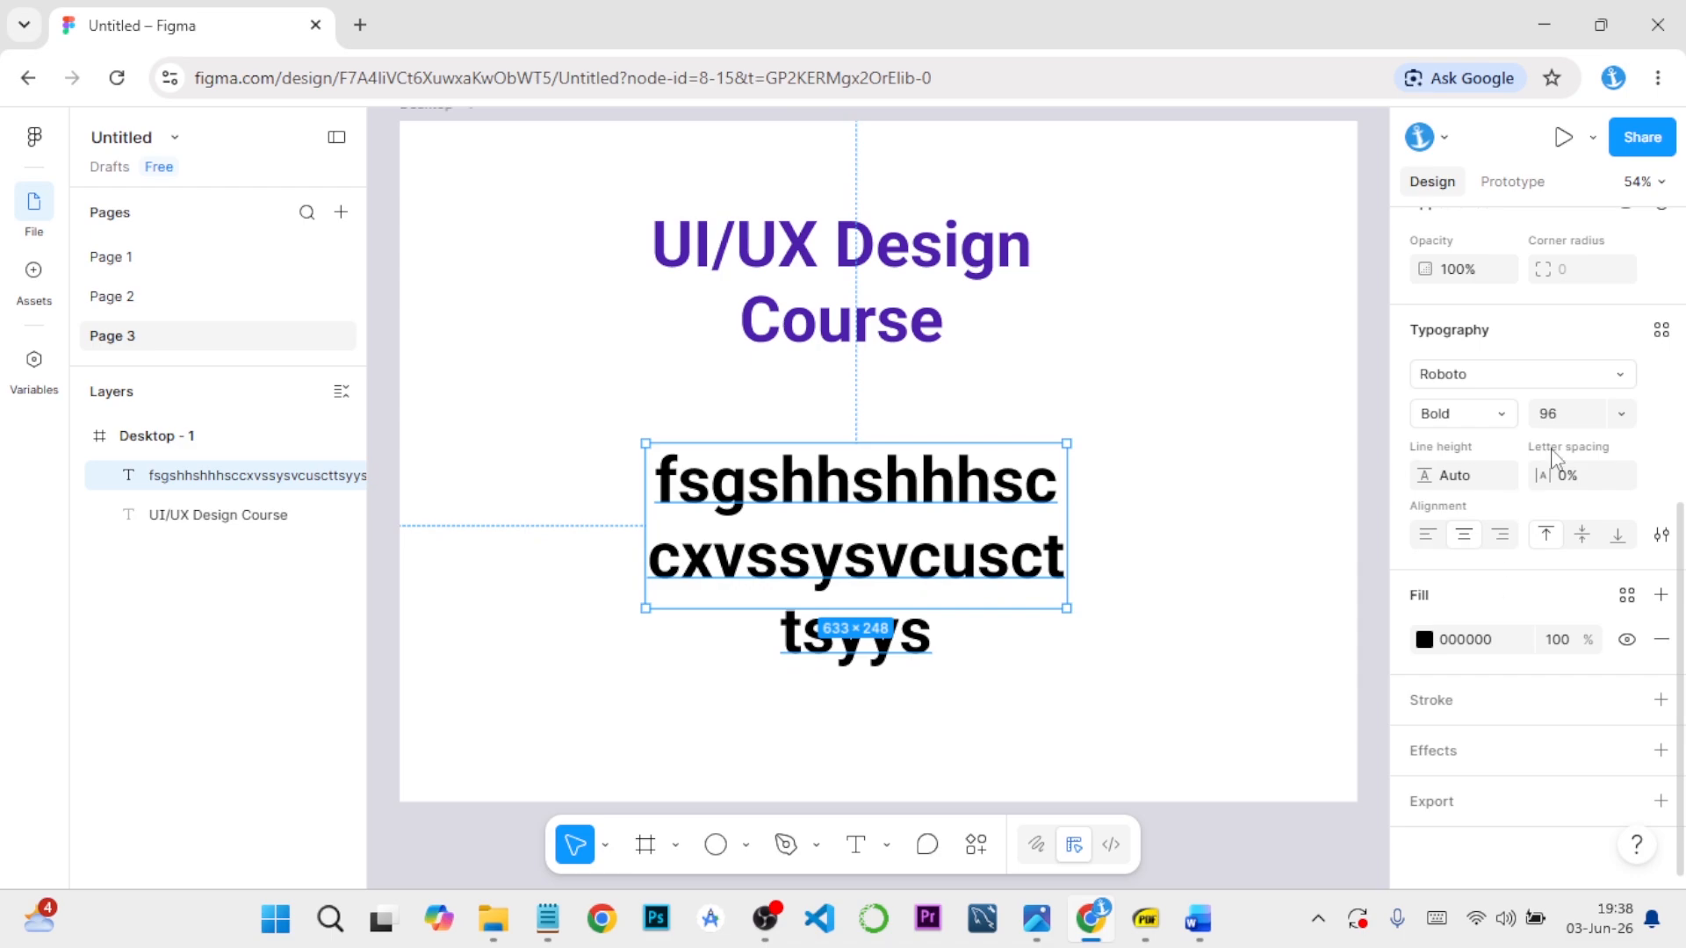
Try font size 40 on the placeholder text below the heading, settle on 64 and deselect the text
left_click(1621, 413)
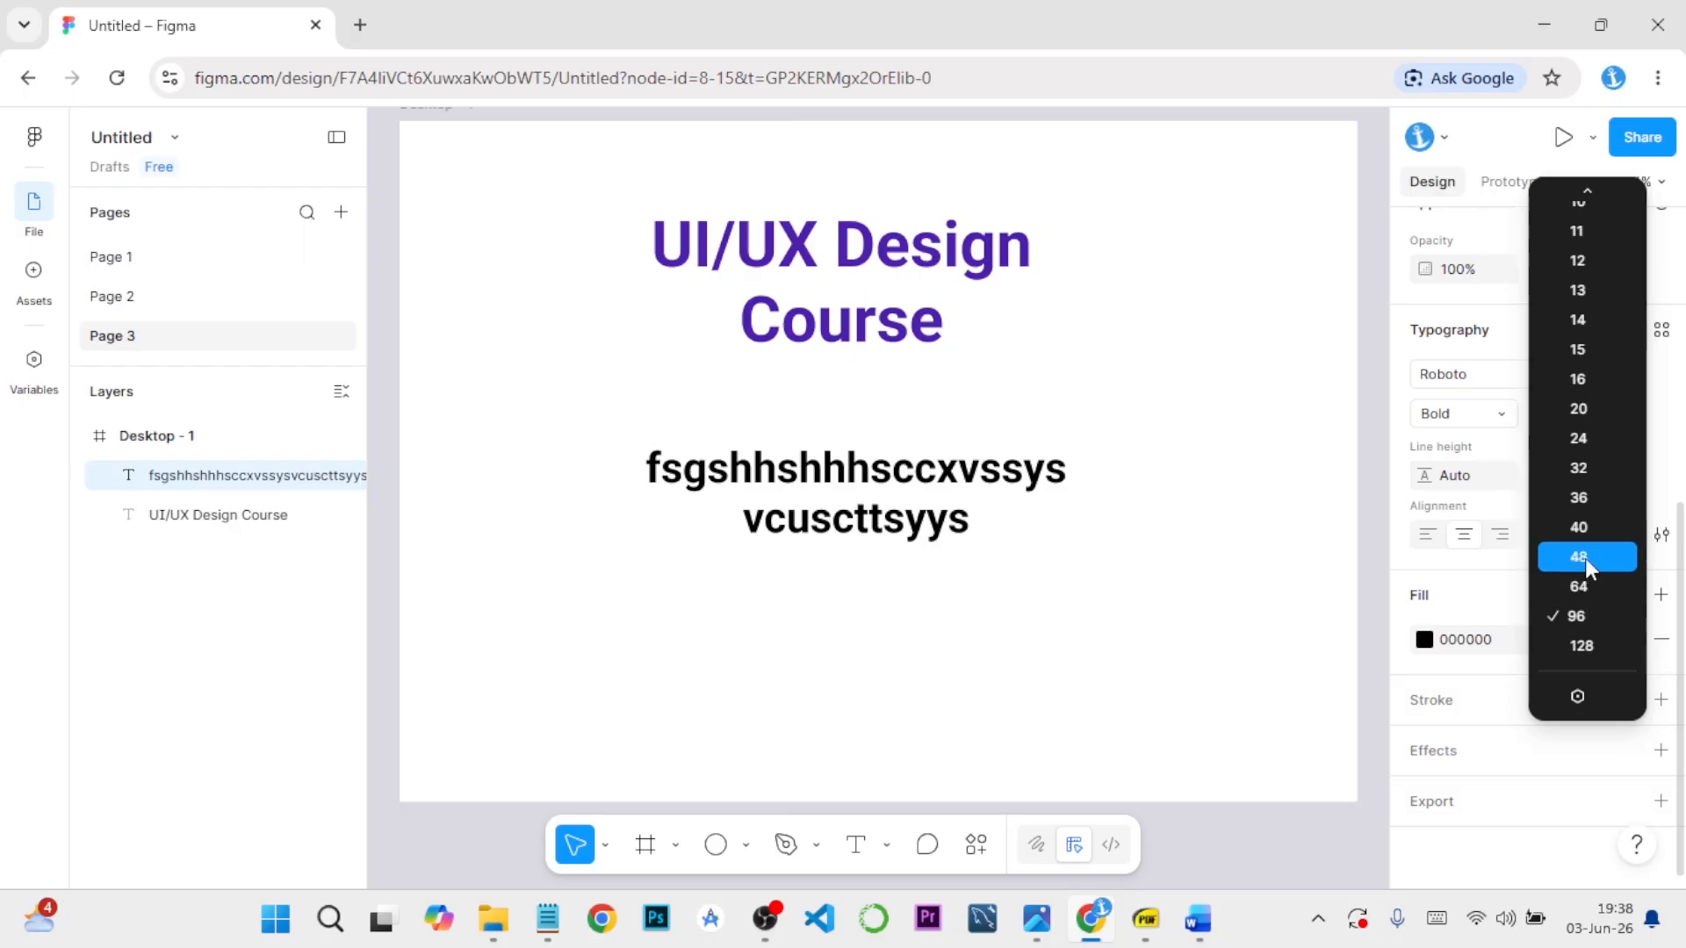
left_click(1584, 529)
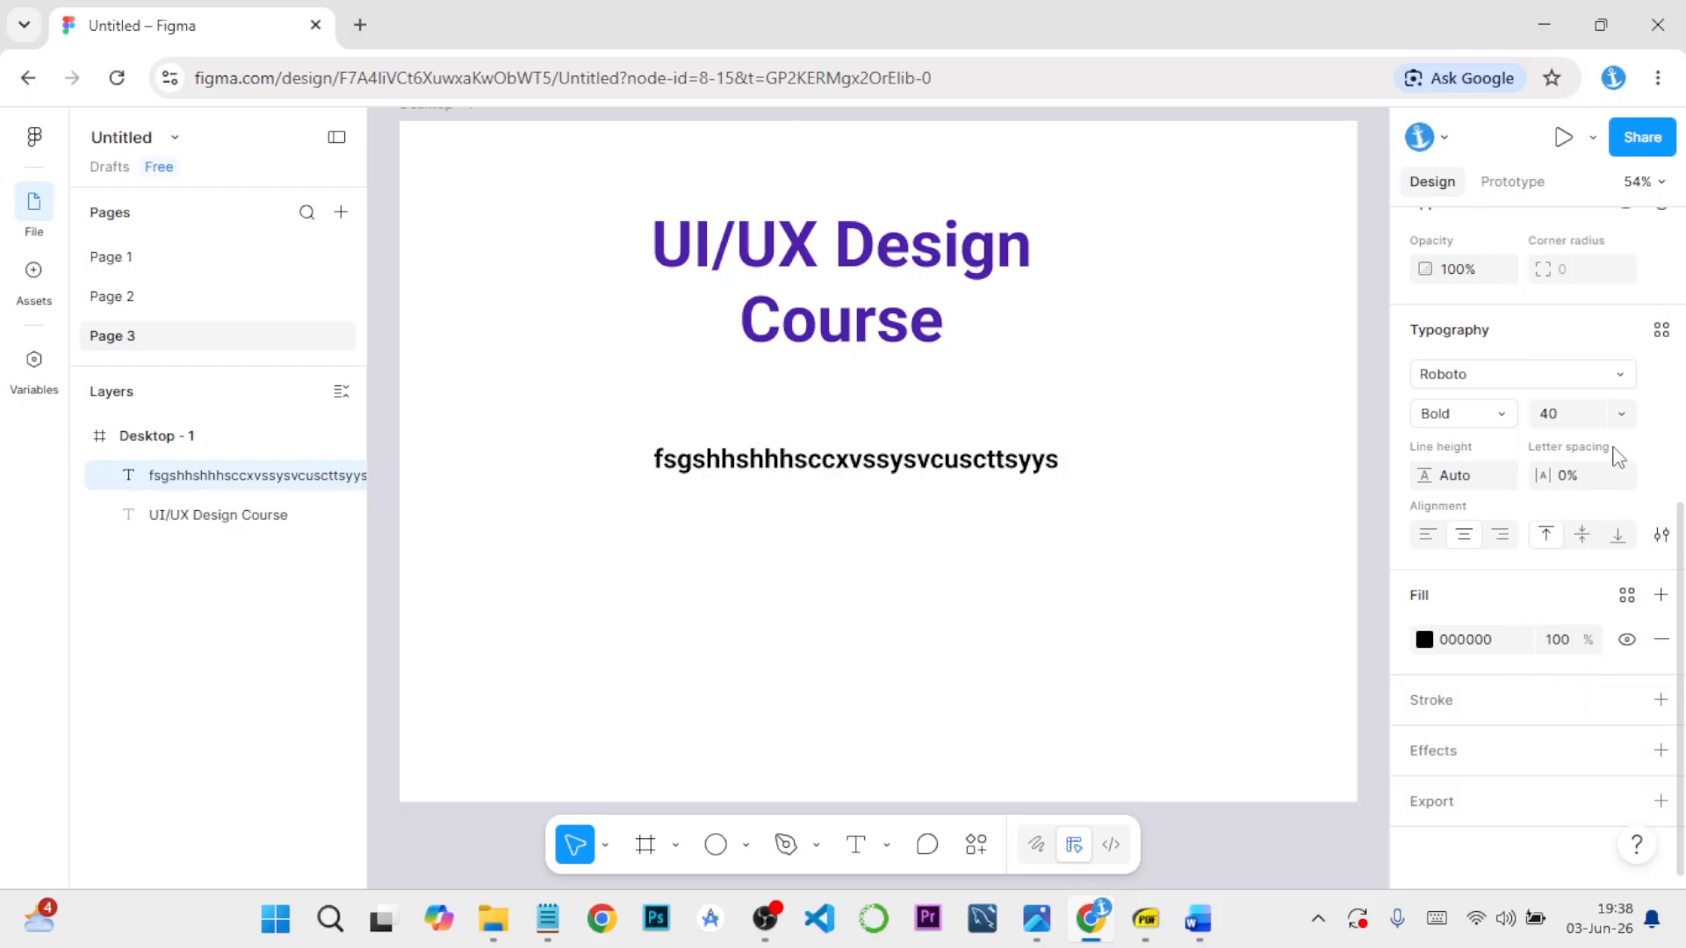
left_click(1620, 413)
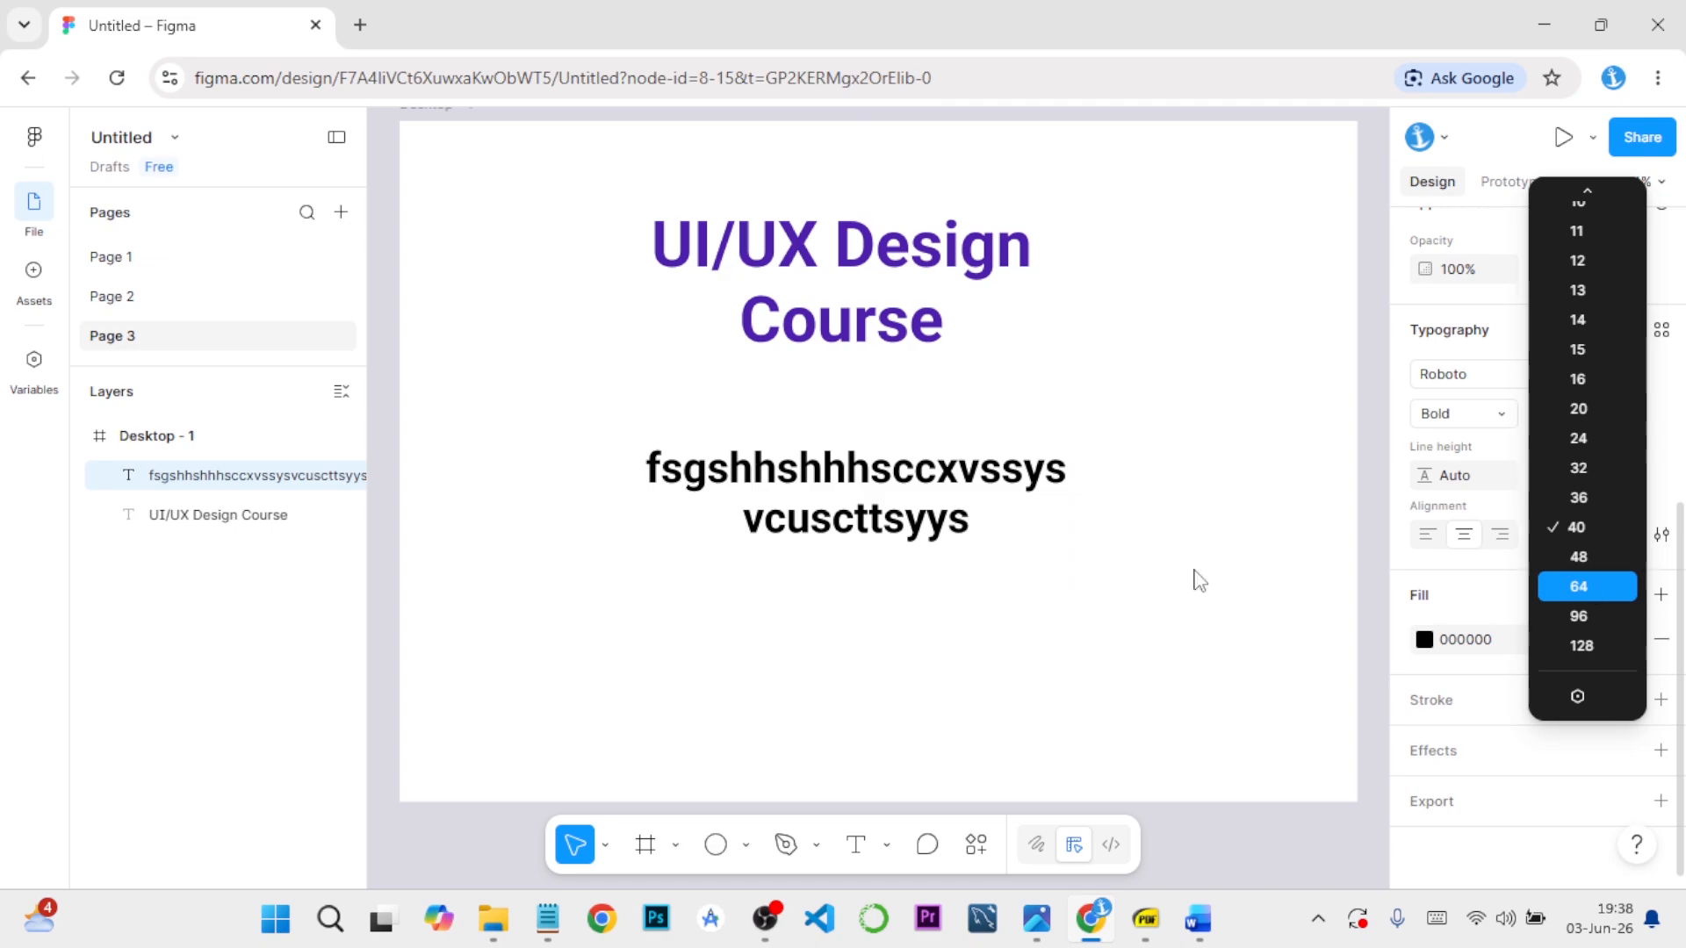
key("Return")
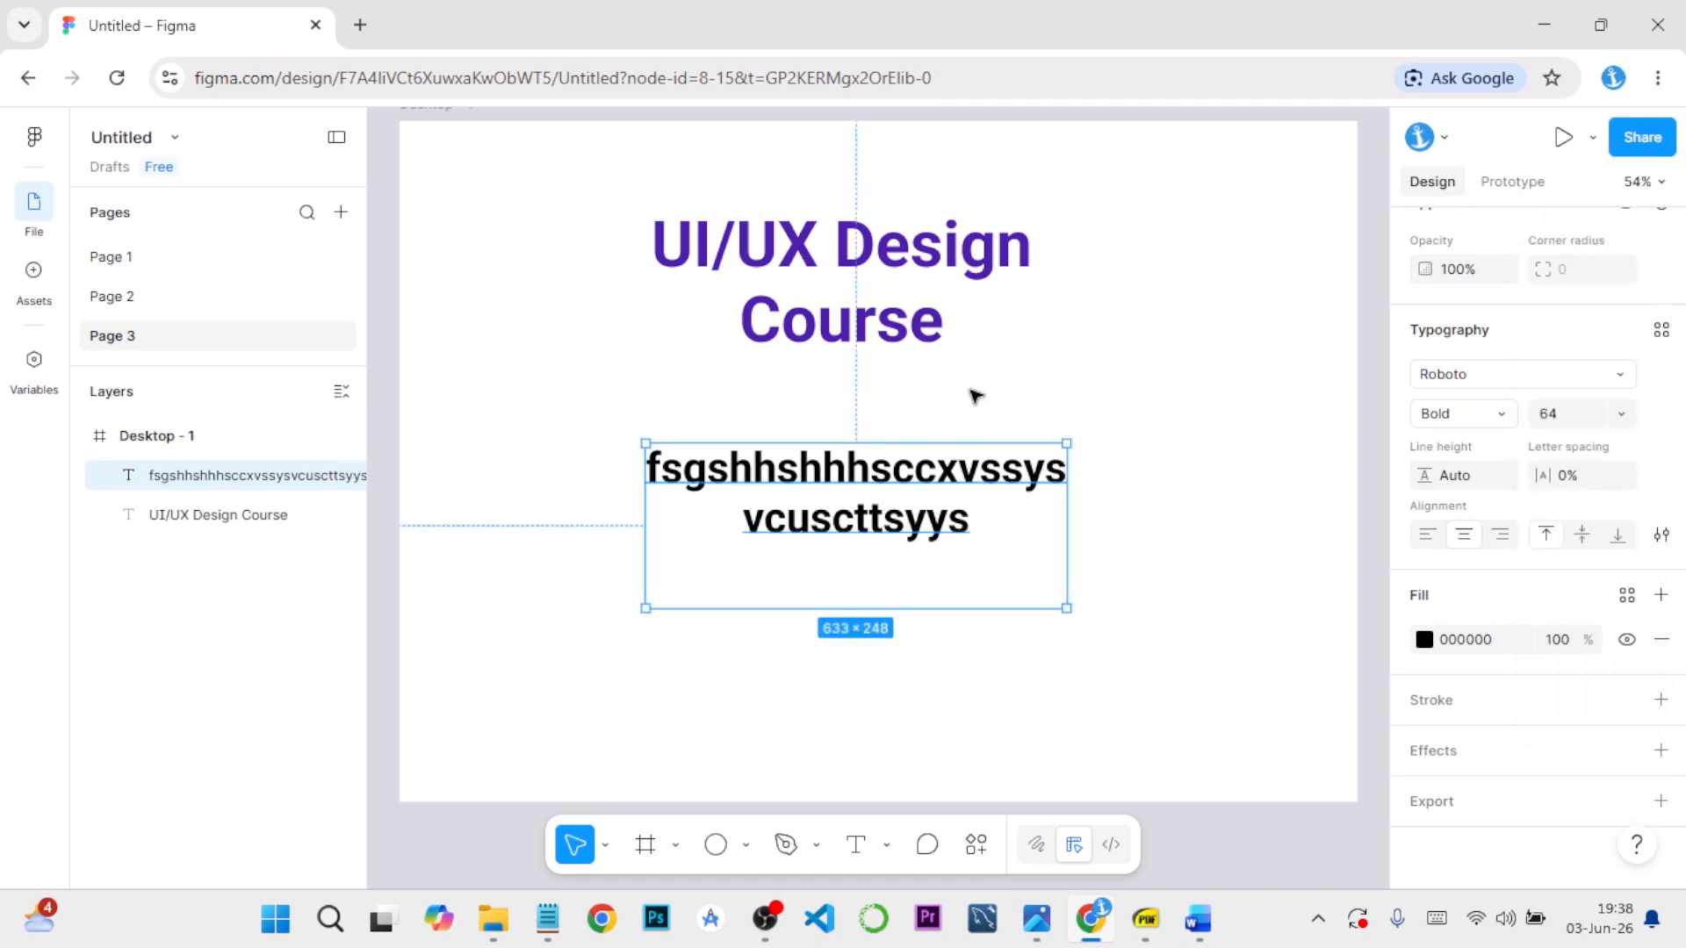
left_click(974, 395)
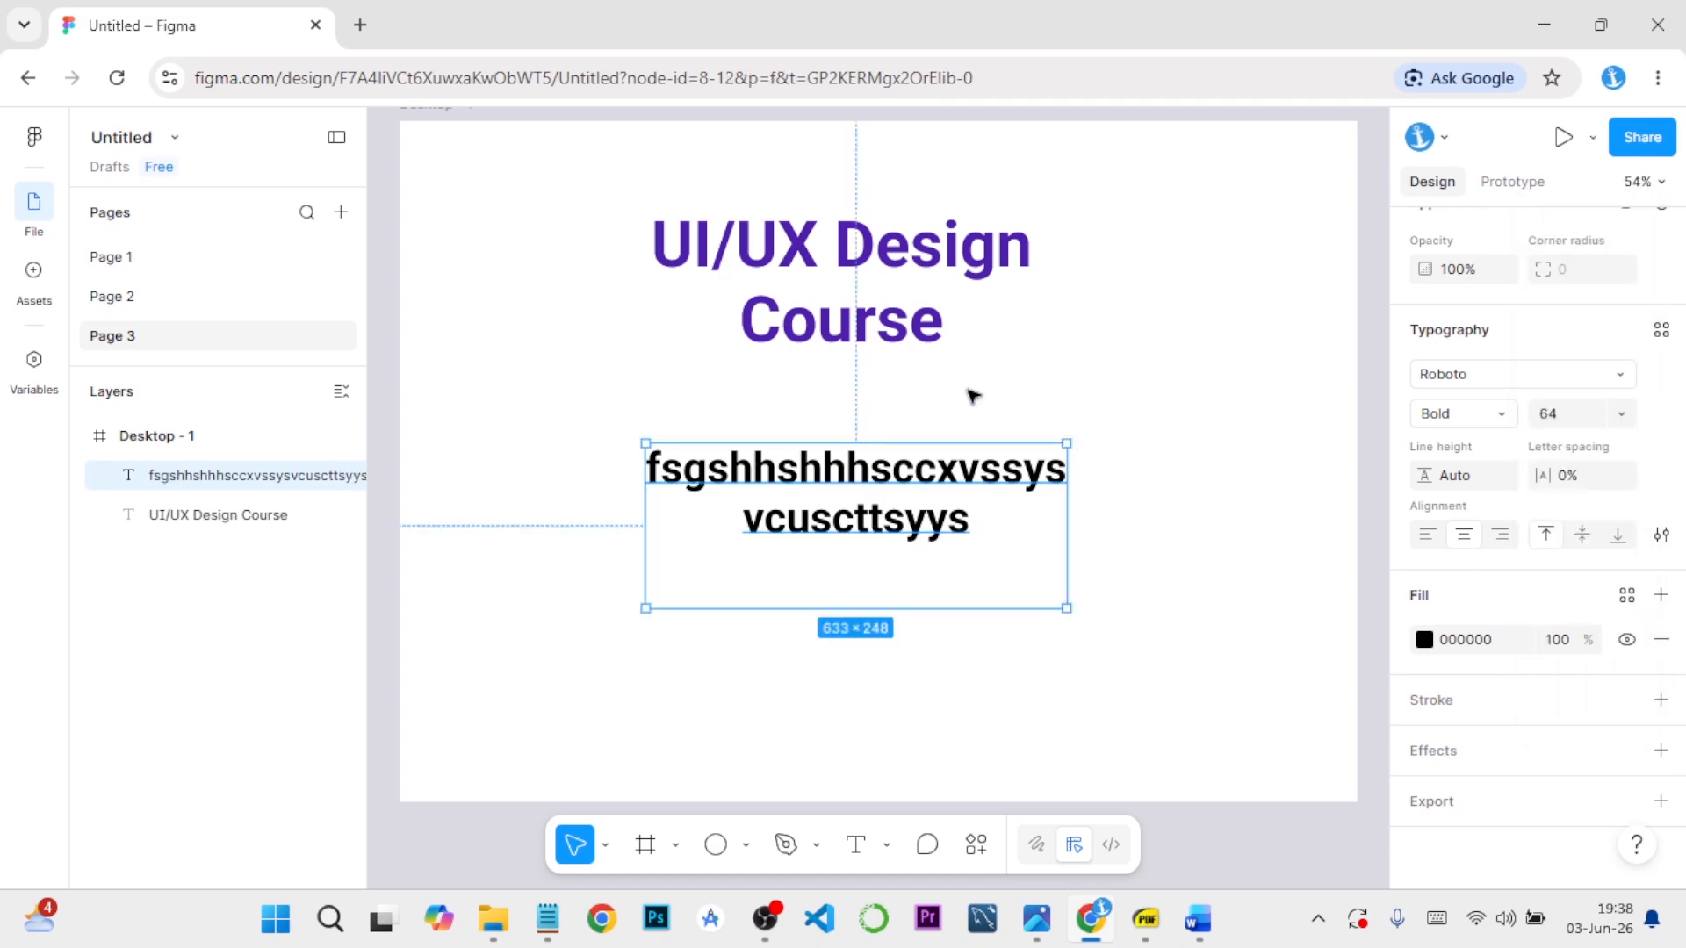
Review the Word lesson's sections on resizing text, combining shapes with text and the steps for creating a button, and return to Figma
left_click(1200, 936)
scroll(346, 598, "down", 3)
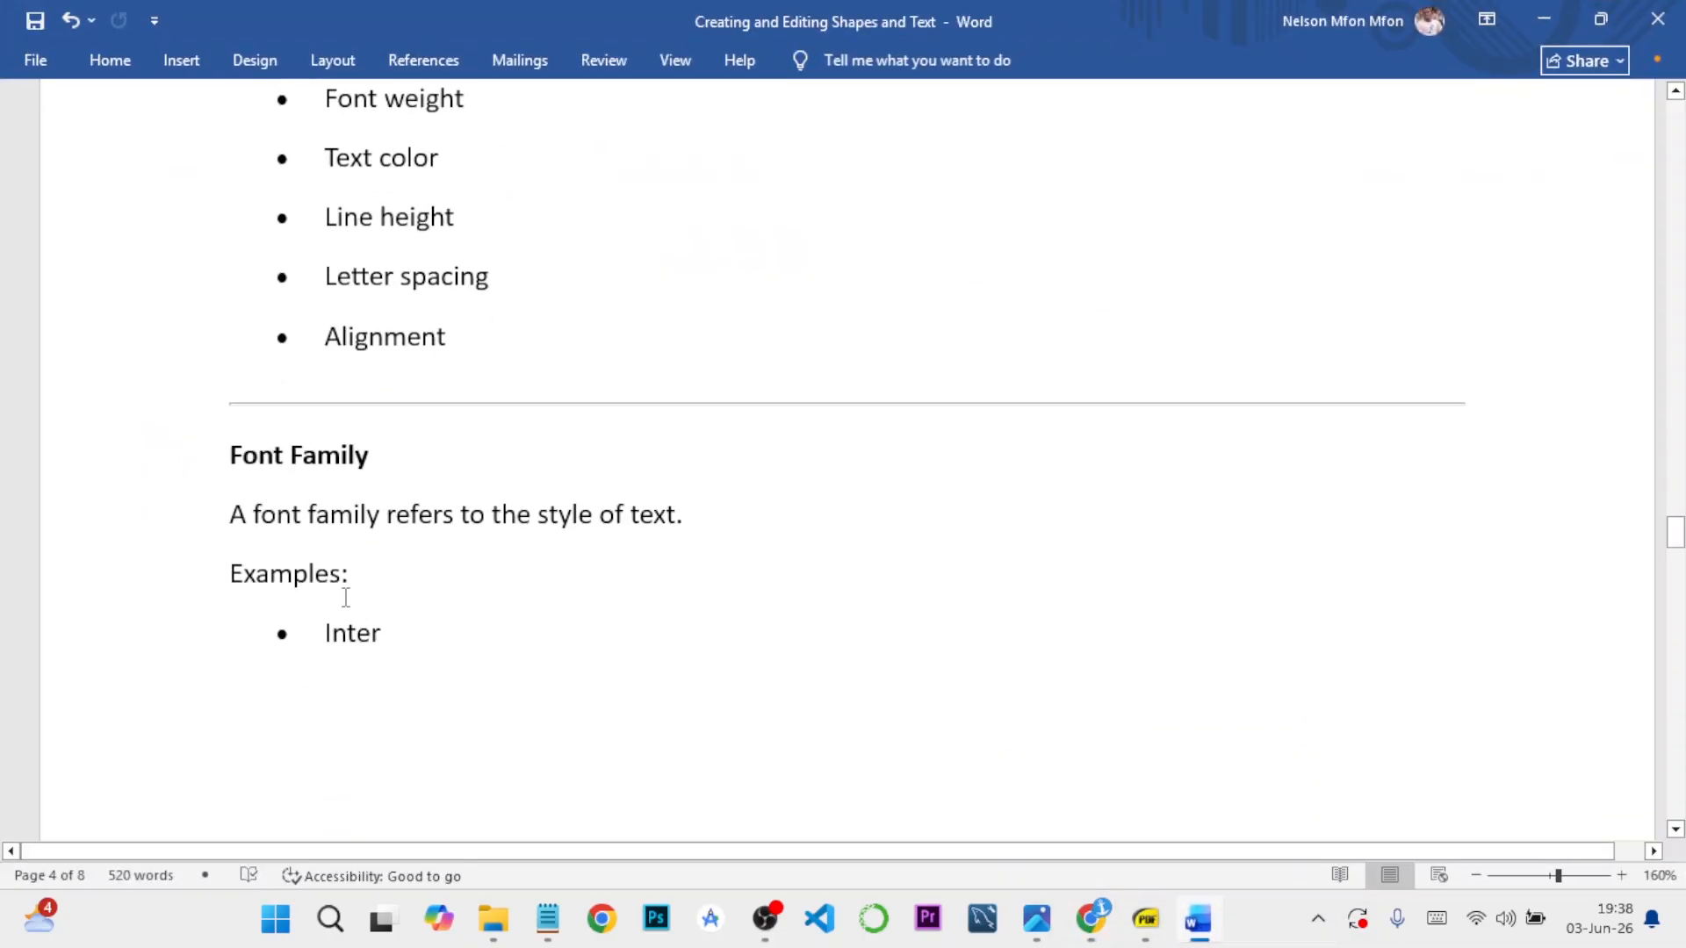
scroll(346, 598, "down", 20)
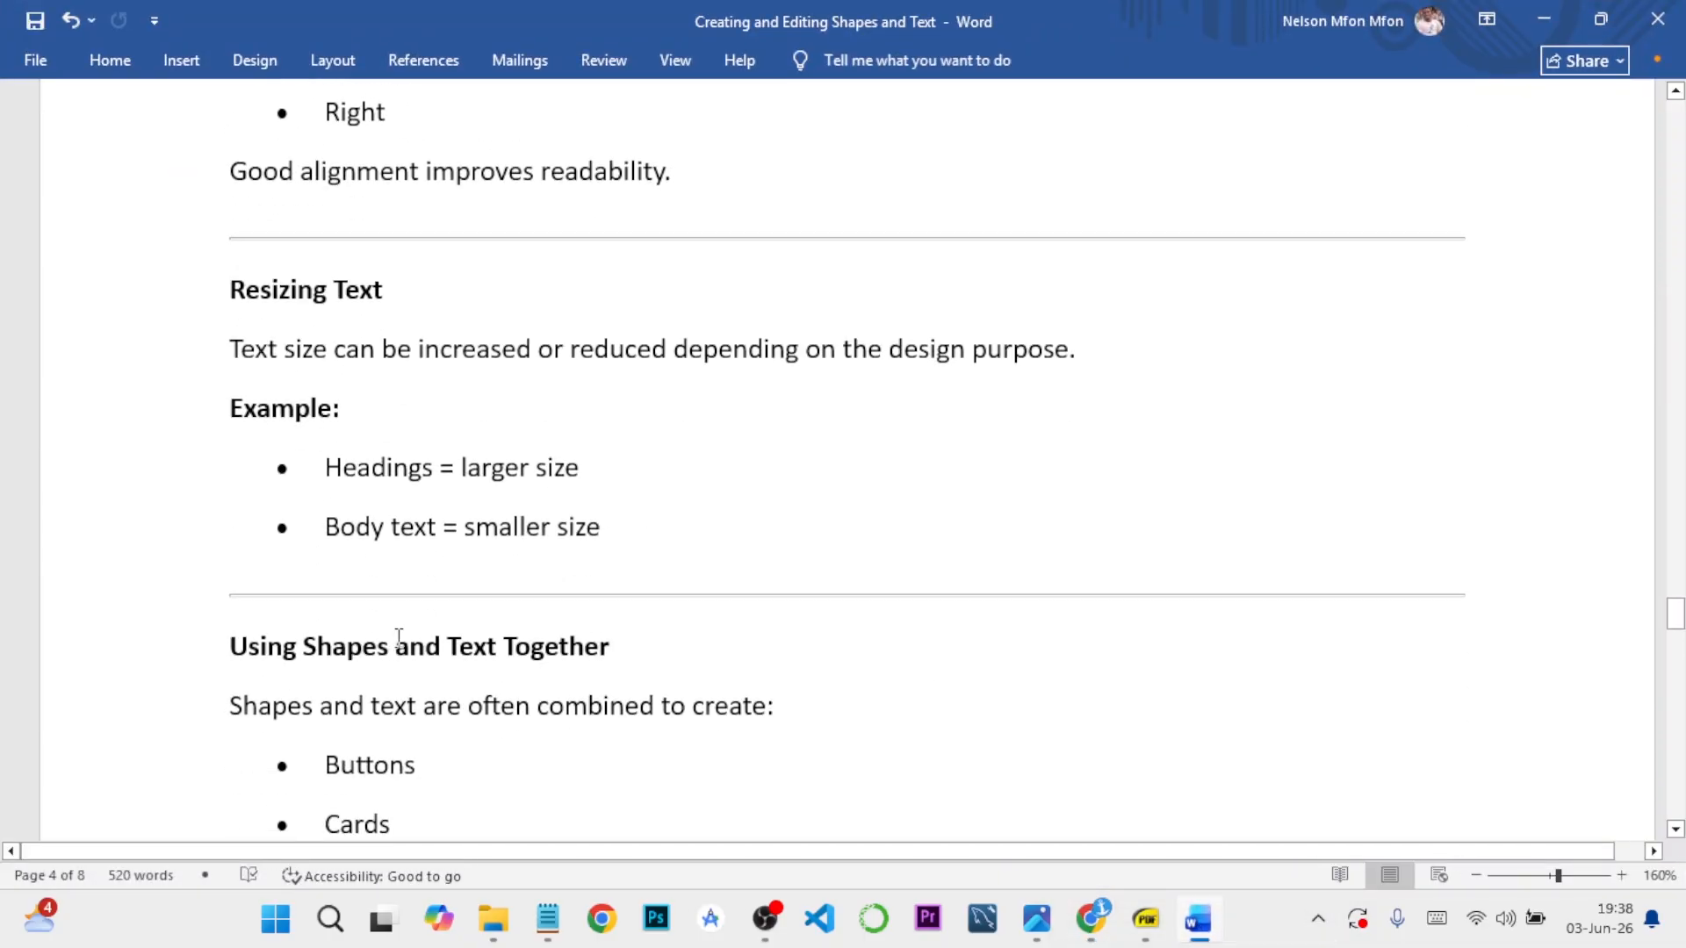
scroll(399, 638, "down", 10)
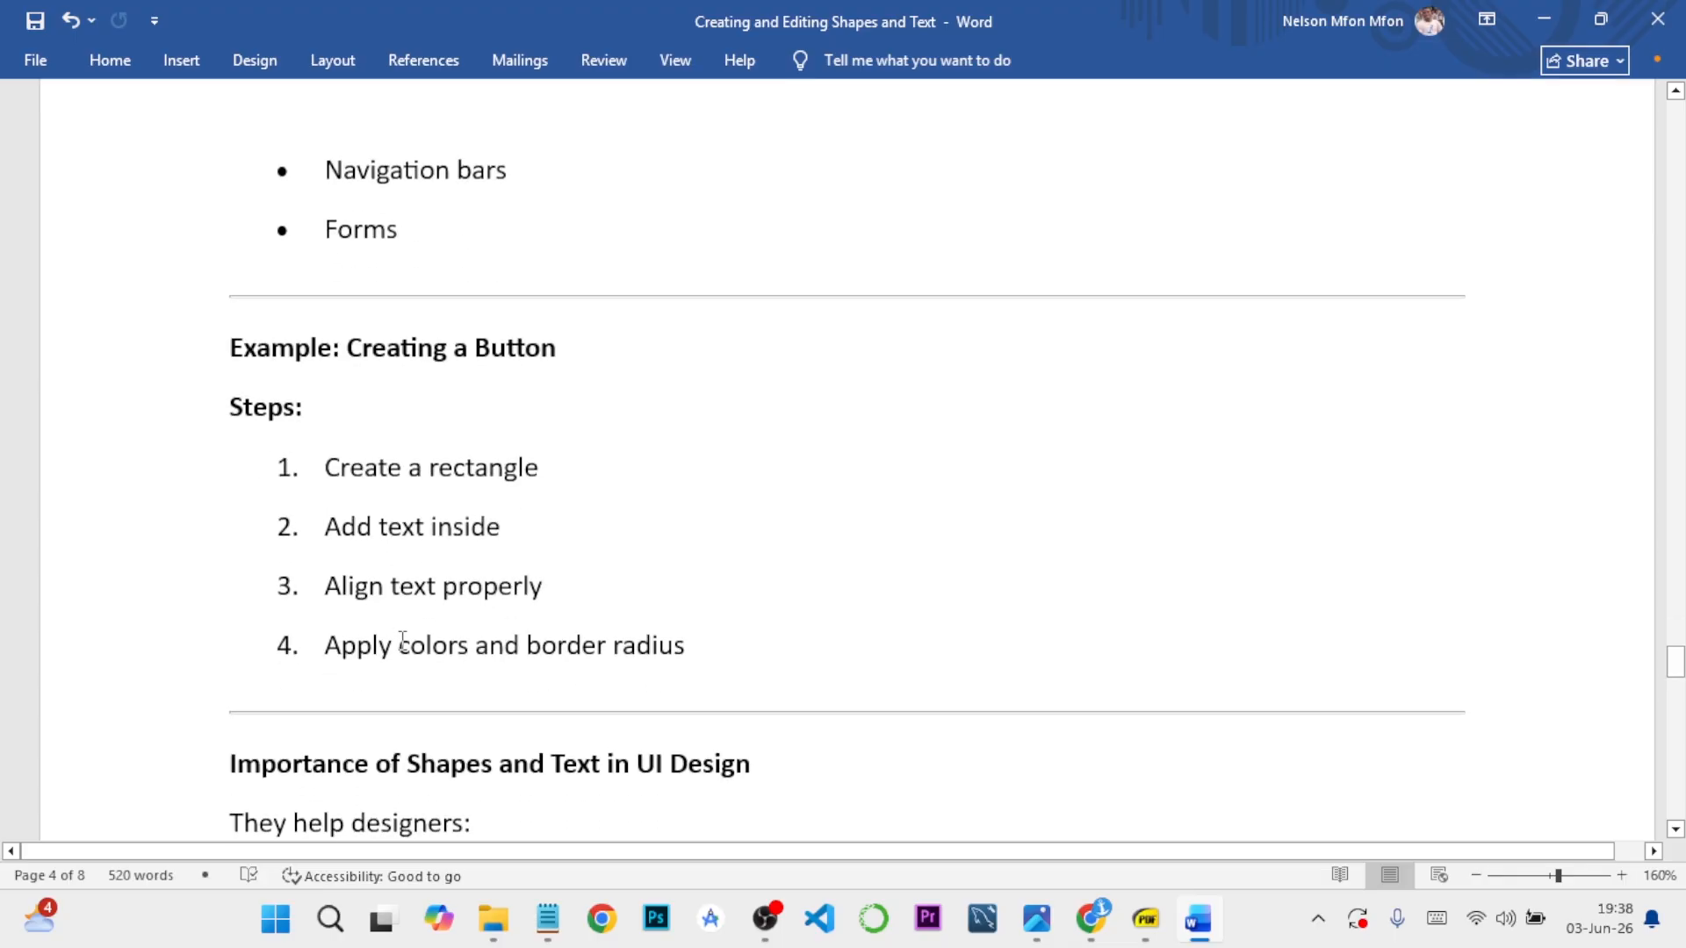
scroll(402, 642, "down", 2)
scroll(379, 412, "up", 20)
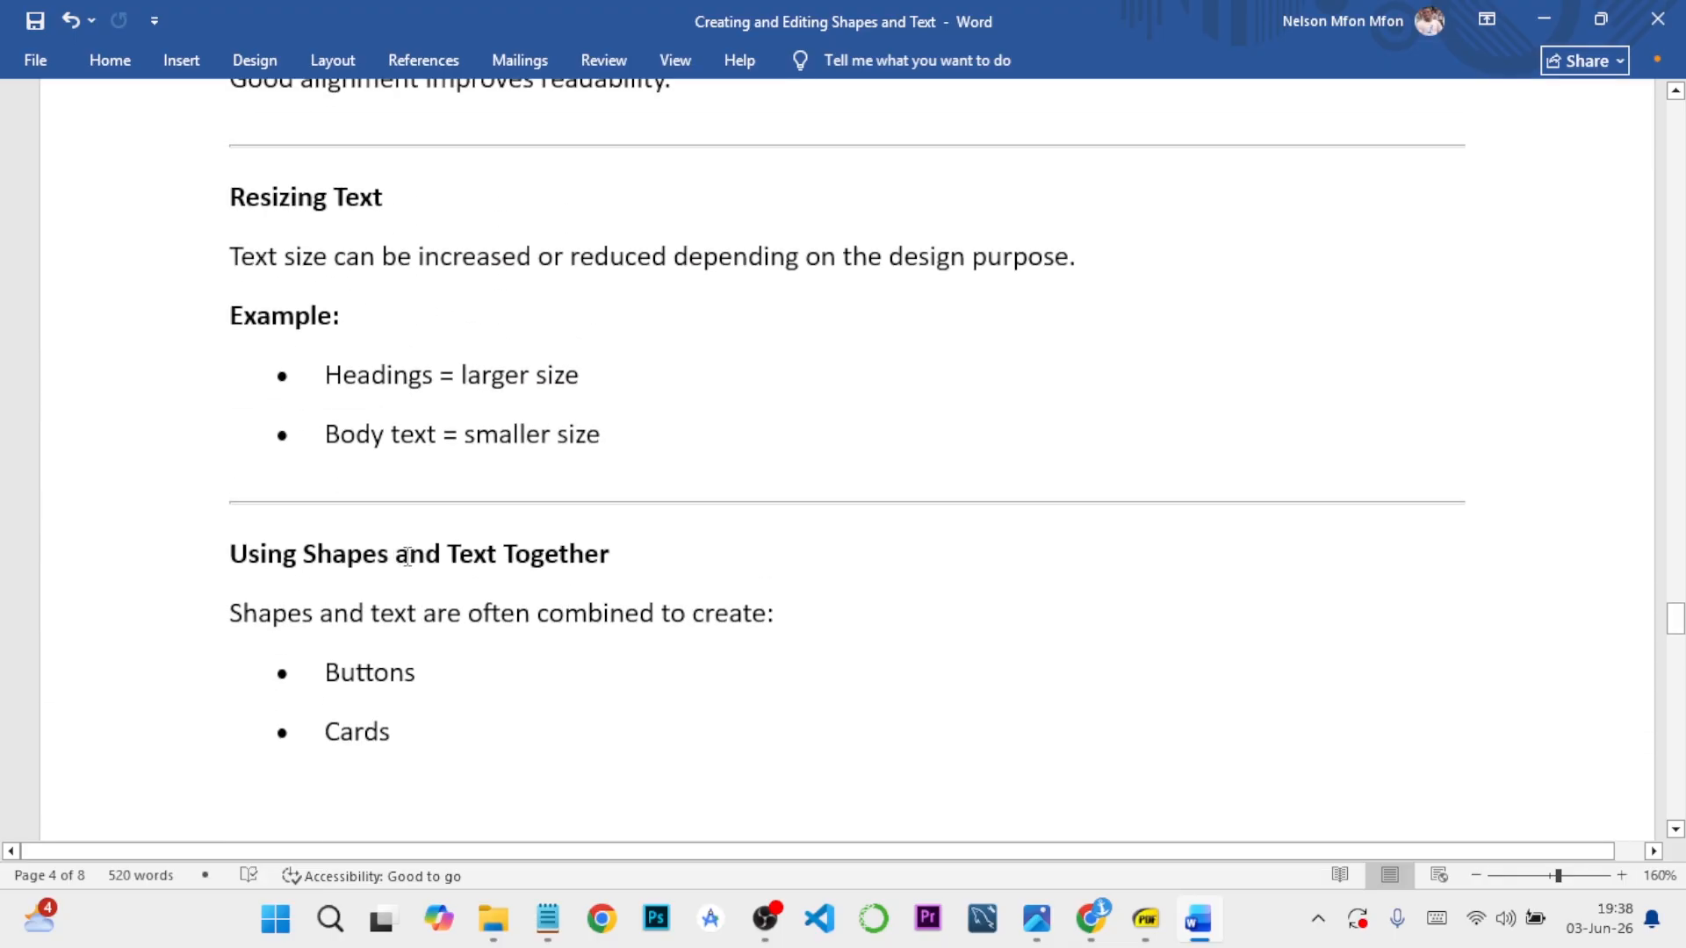
scroll(531, 549, "down", 12)
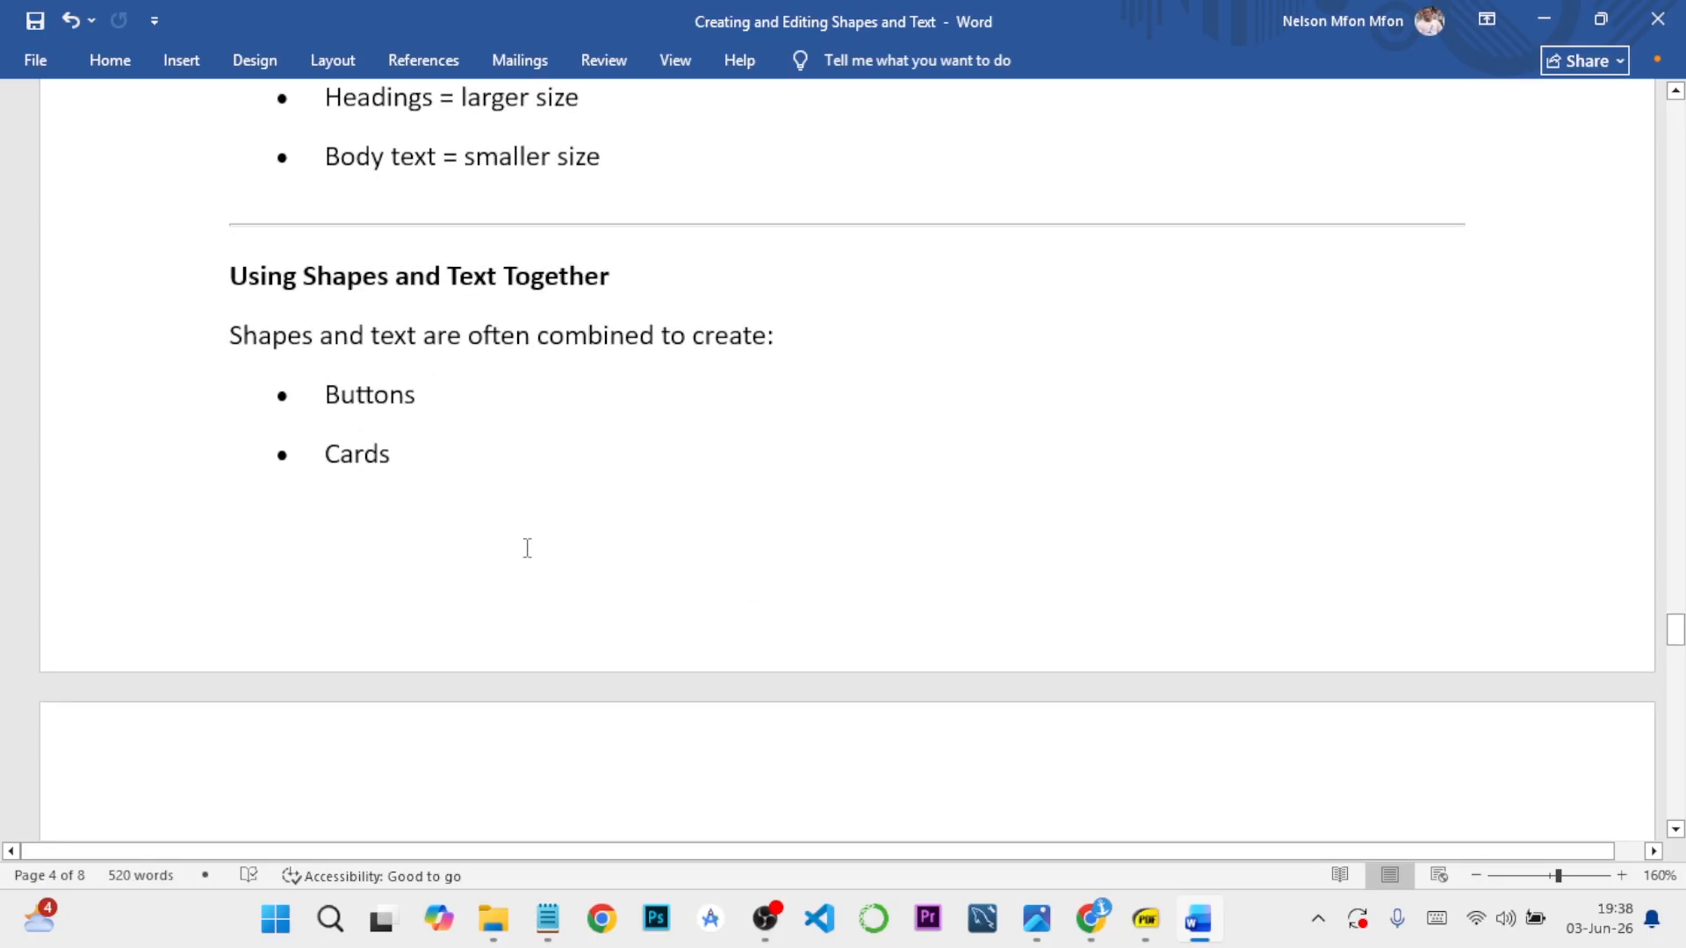
scroll(463, 535, "up", 6)
scroll(415, 458, "down", 8)
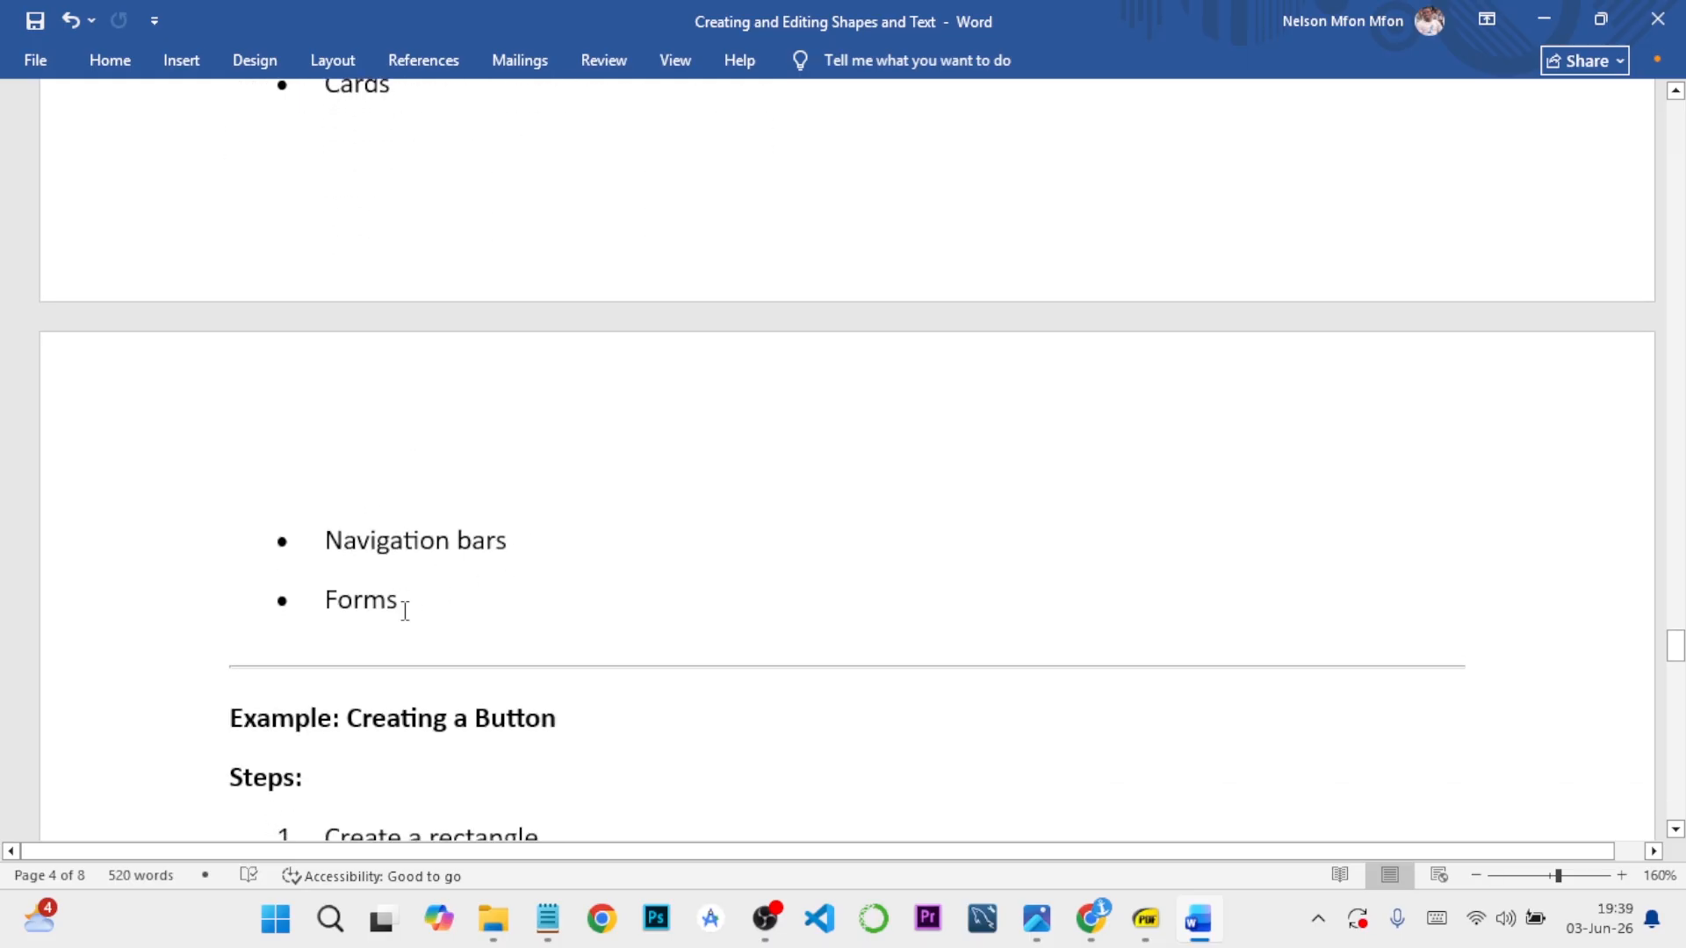
scroll(405, 610, "down", 4)
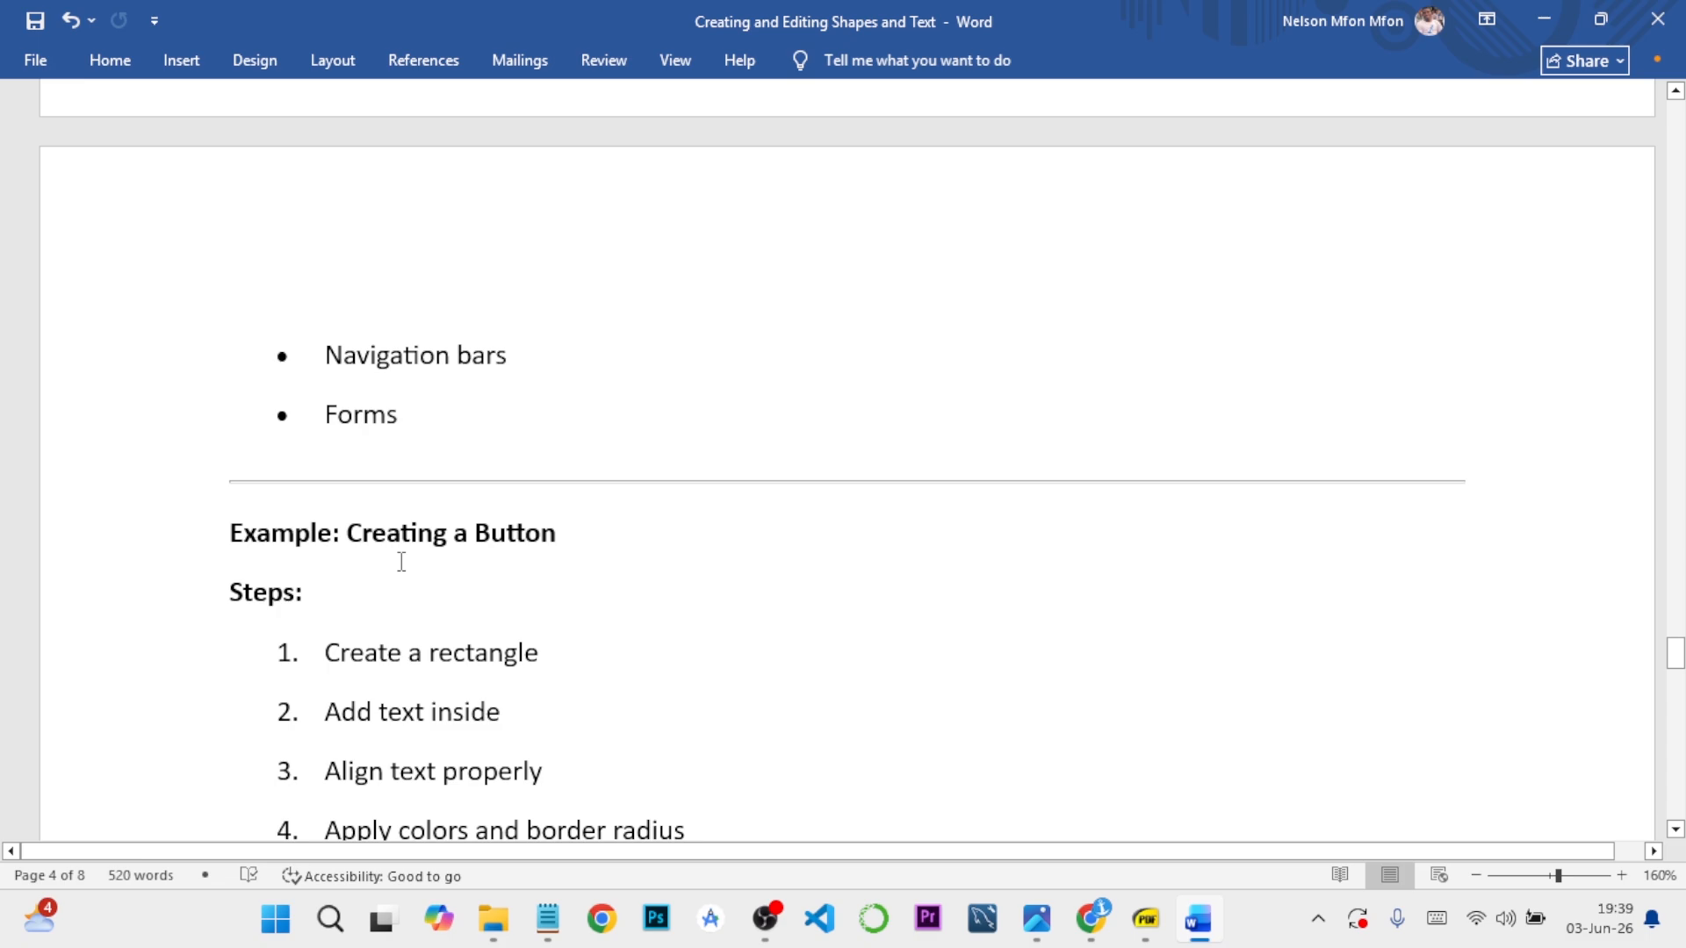
scroll(369, 540, "down", 6)
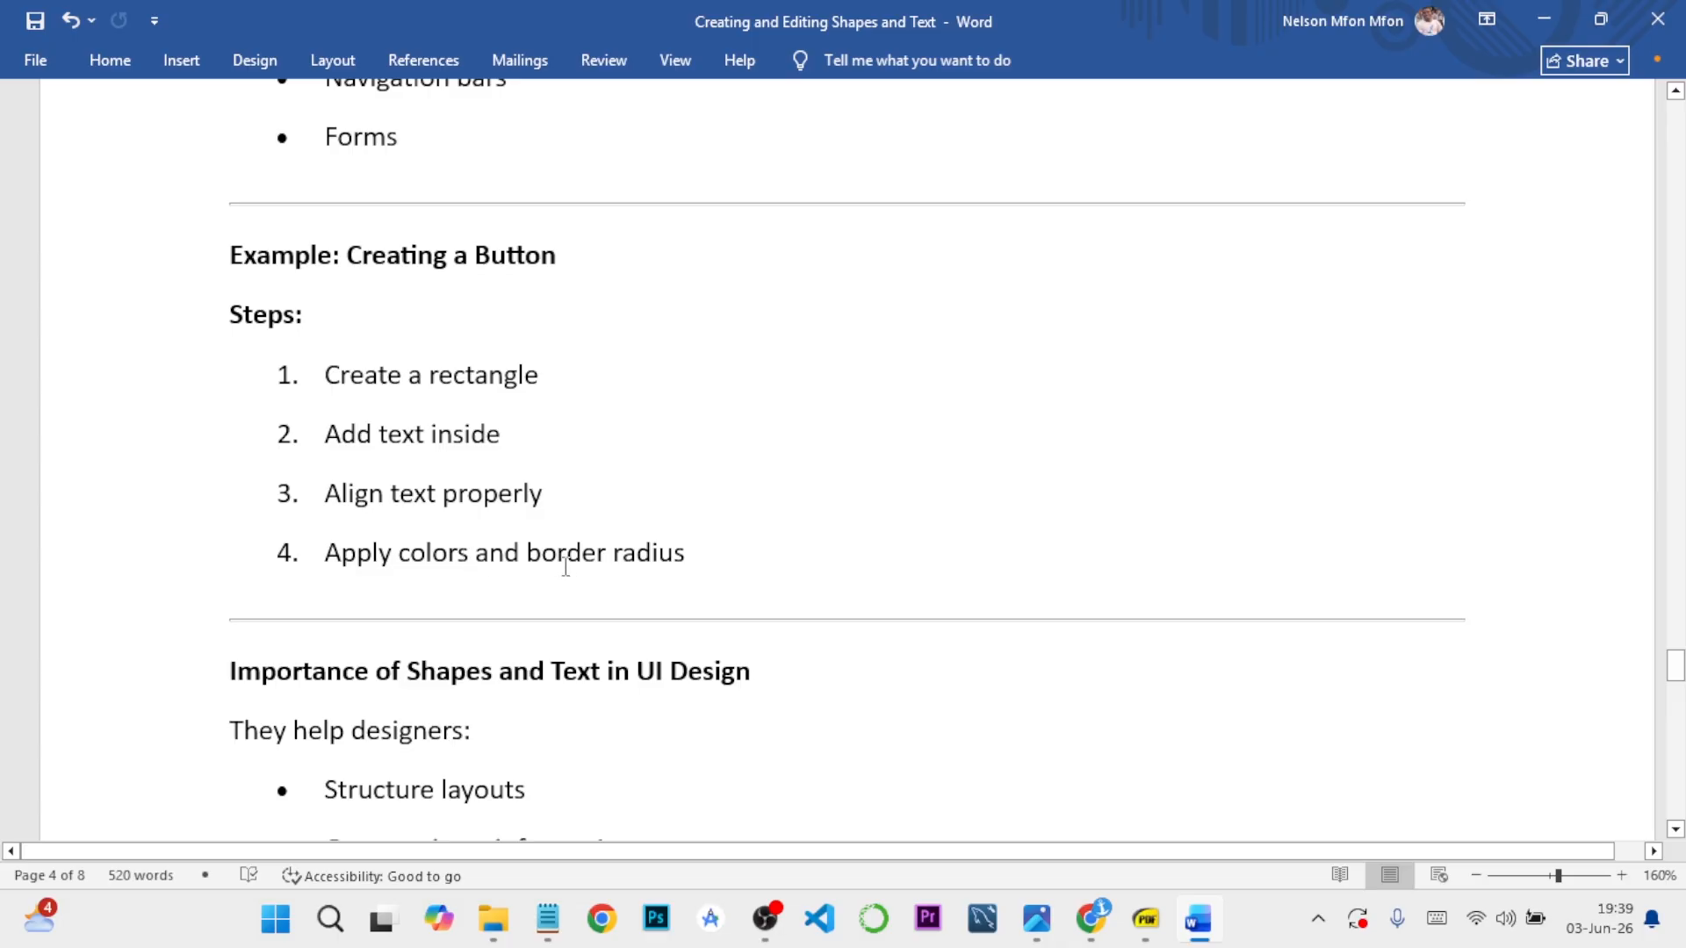
scroll(379, 582, "down", 5)
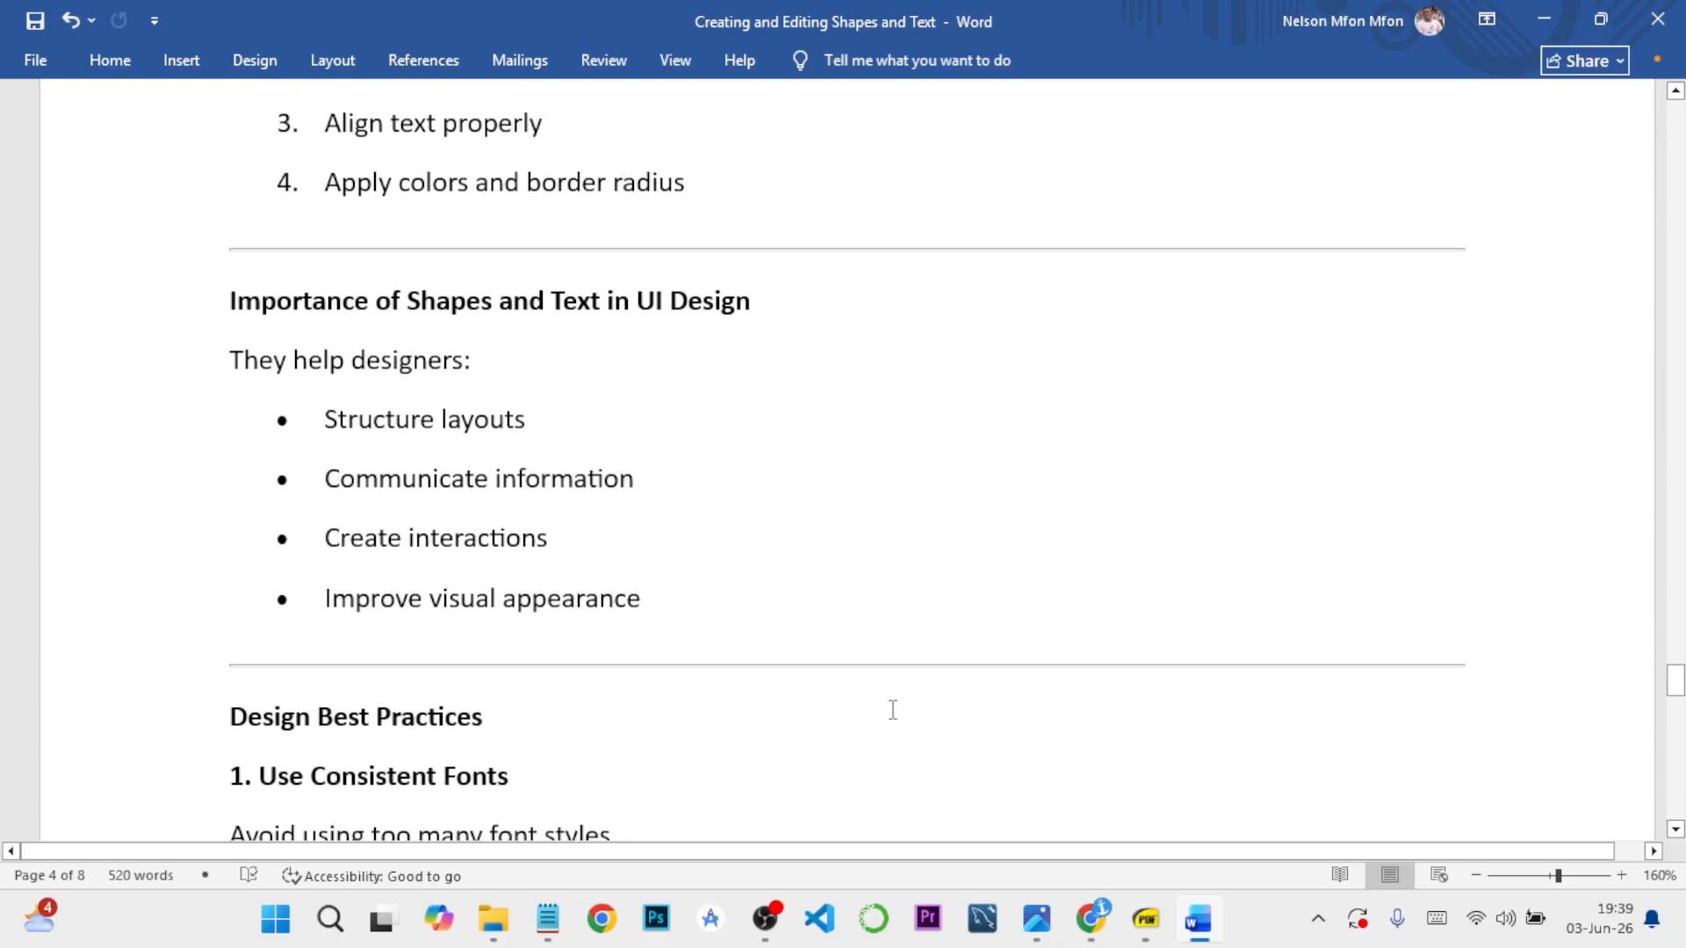
scroll(545, 368, "up", 4)
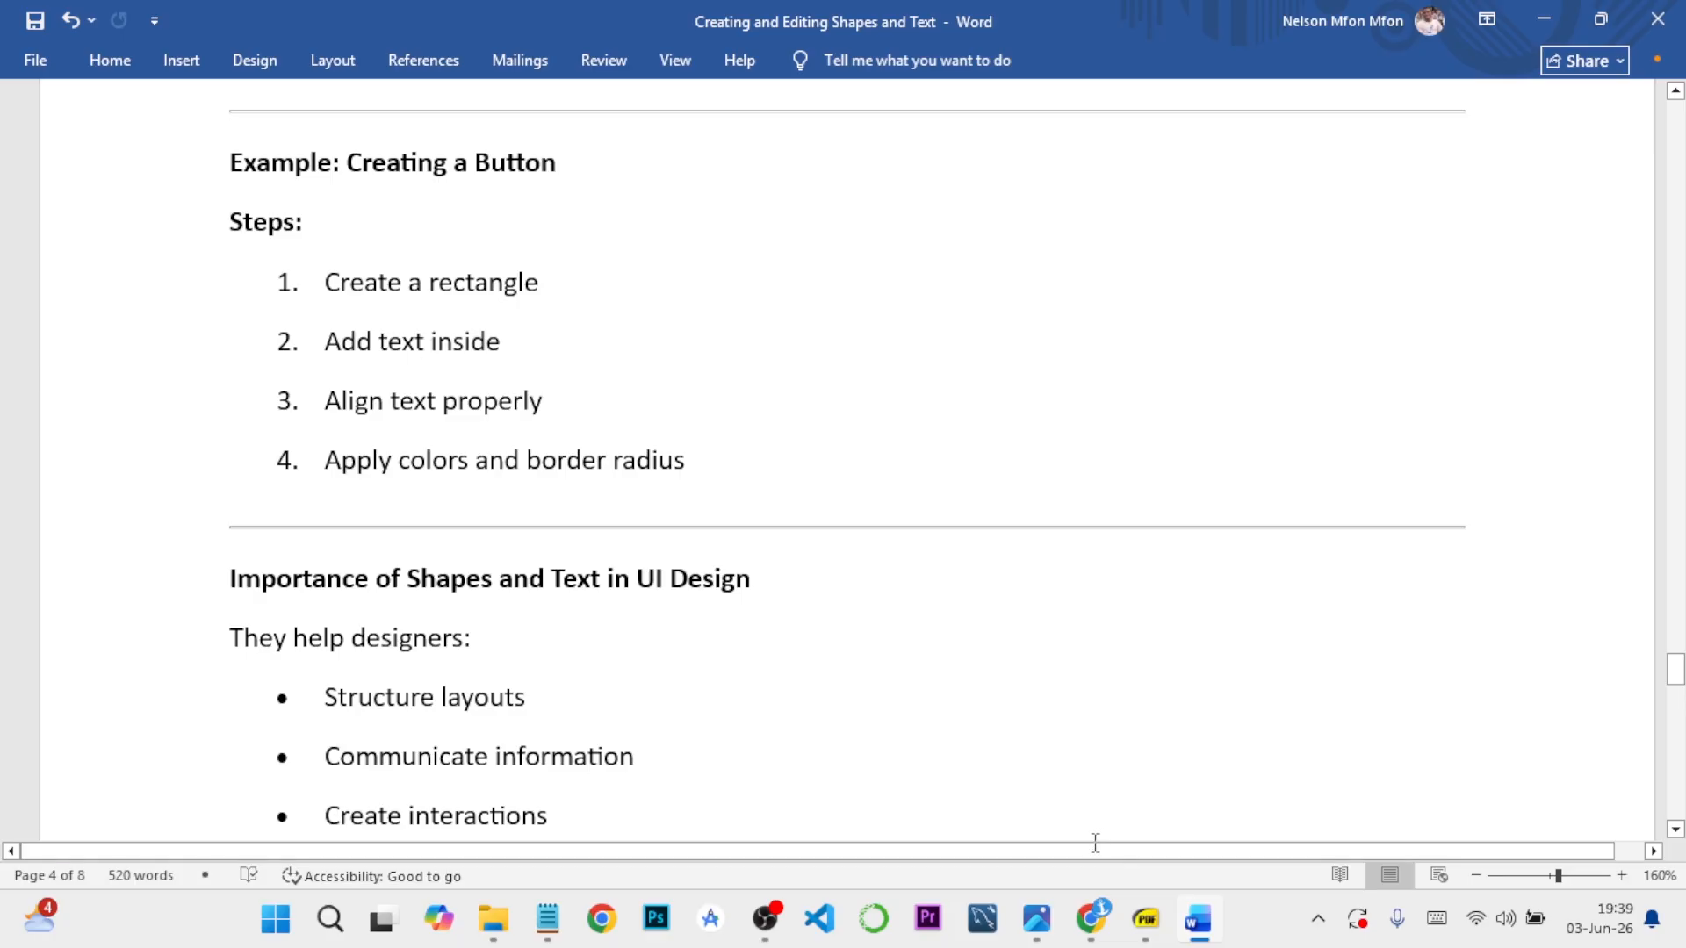
left_click(1091, 918)
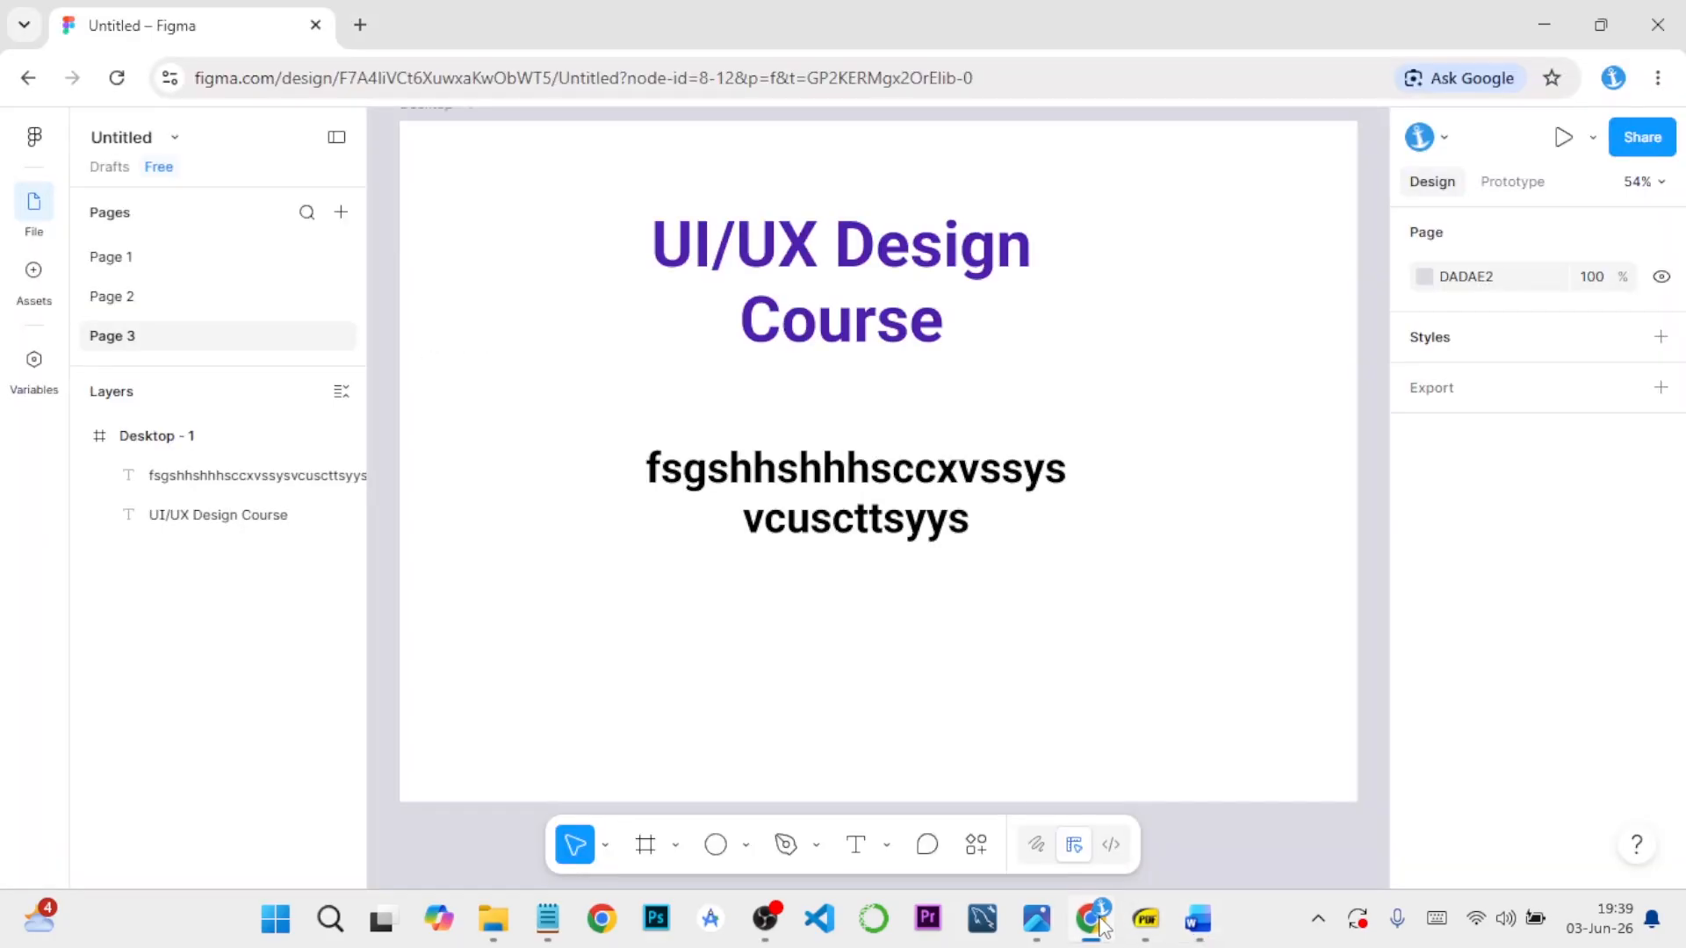
Delete the placeholder text and draw a rectangle about 481 × 109 below the heading, placed at about X 479, Y 557
left_click(866, 495)
key("Delete")
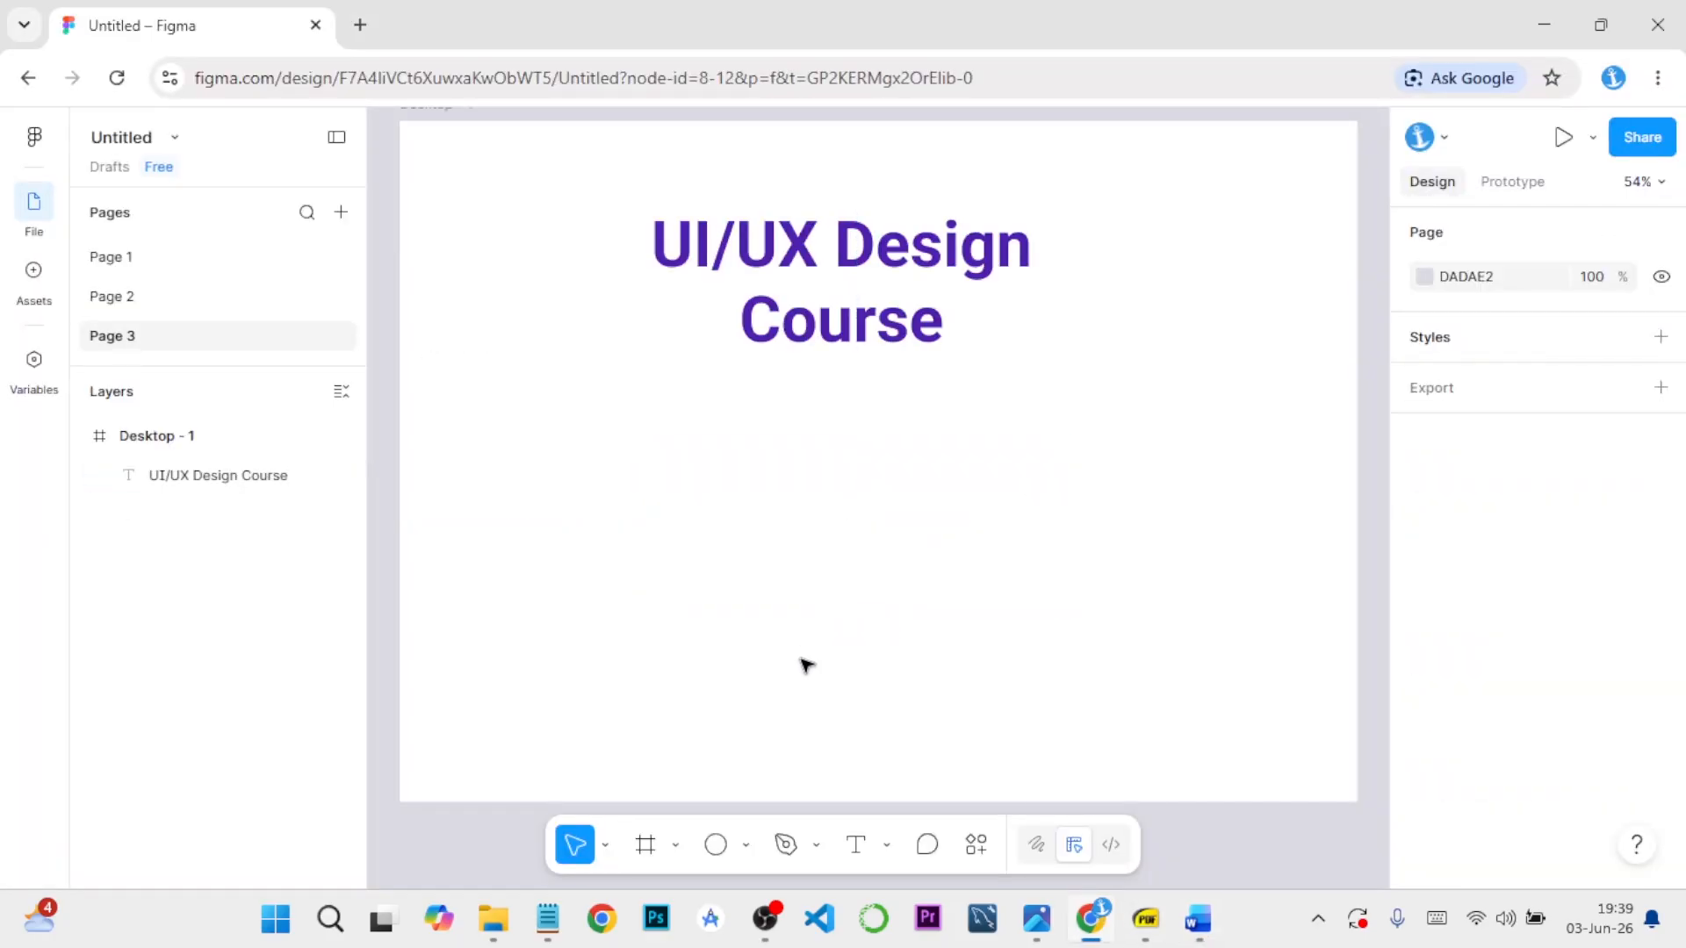
left_click(748, 844)
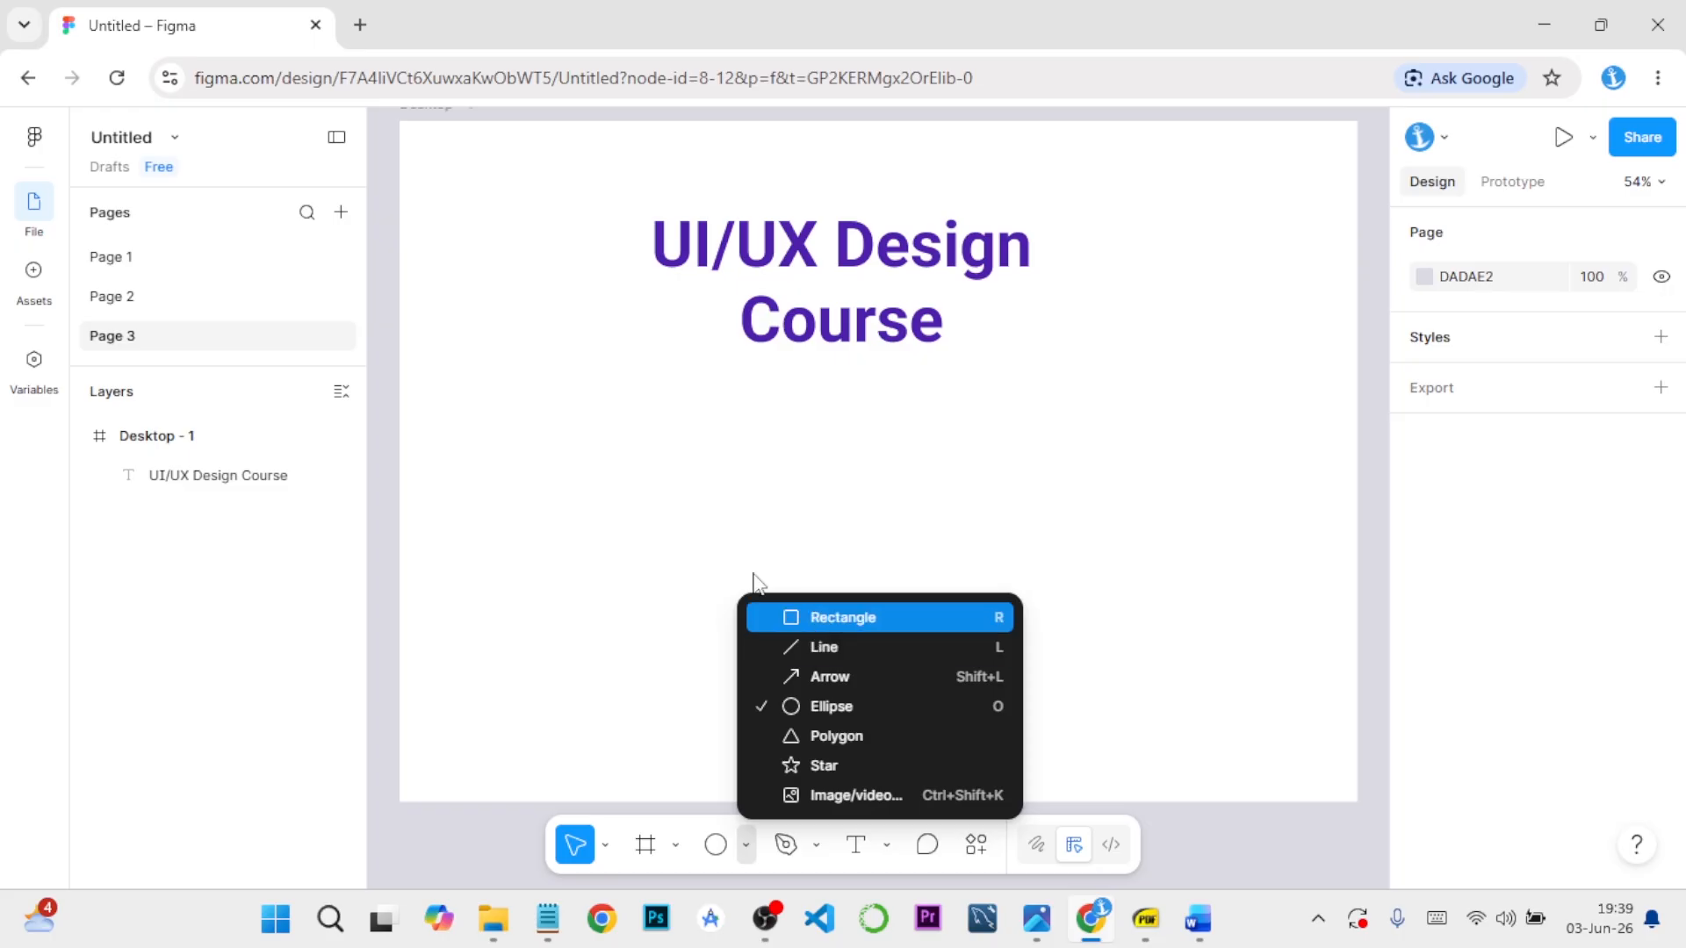
left_click(773, 617)
left_click_drag(634, 475, 953, 547)
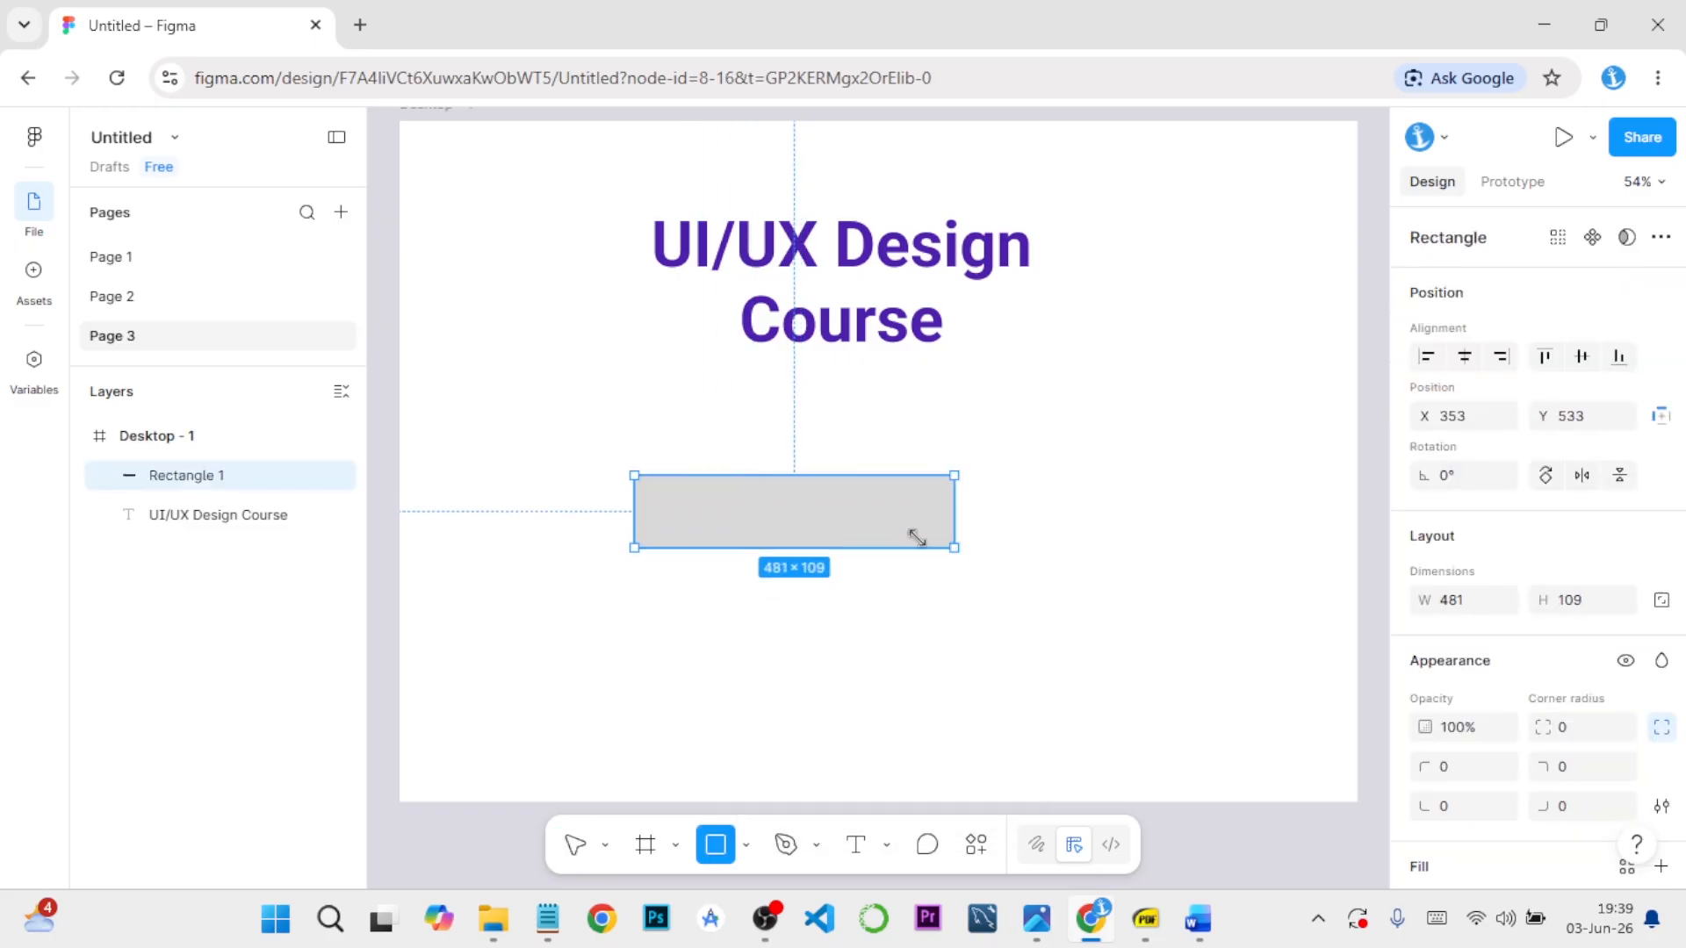
left_click_drag(816, 530, 898, 539)
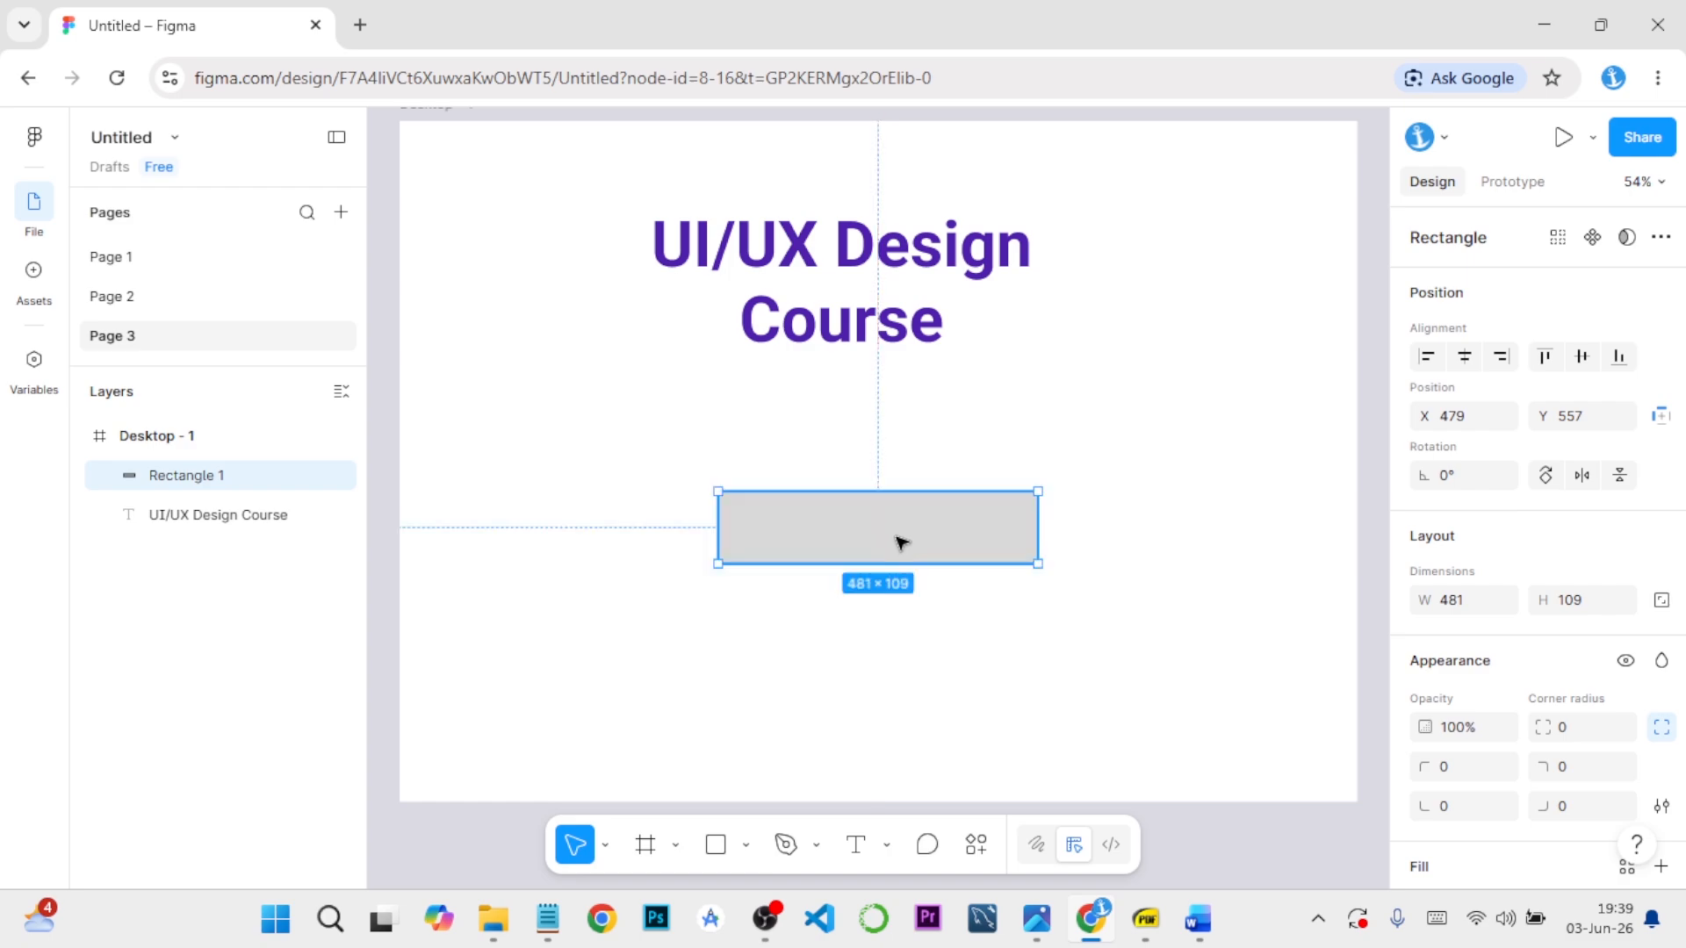
Give the rectangle below the heading a uniform corner radius of 100 and deselect it
scroll(1453, 649, "down", 3)
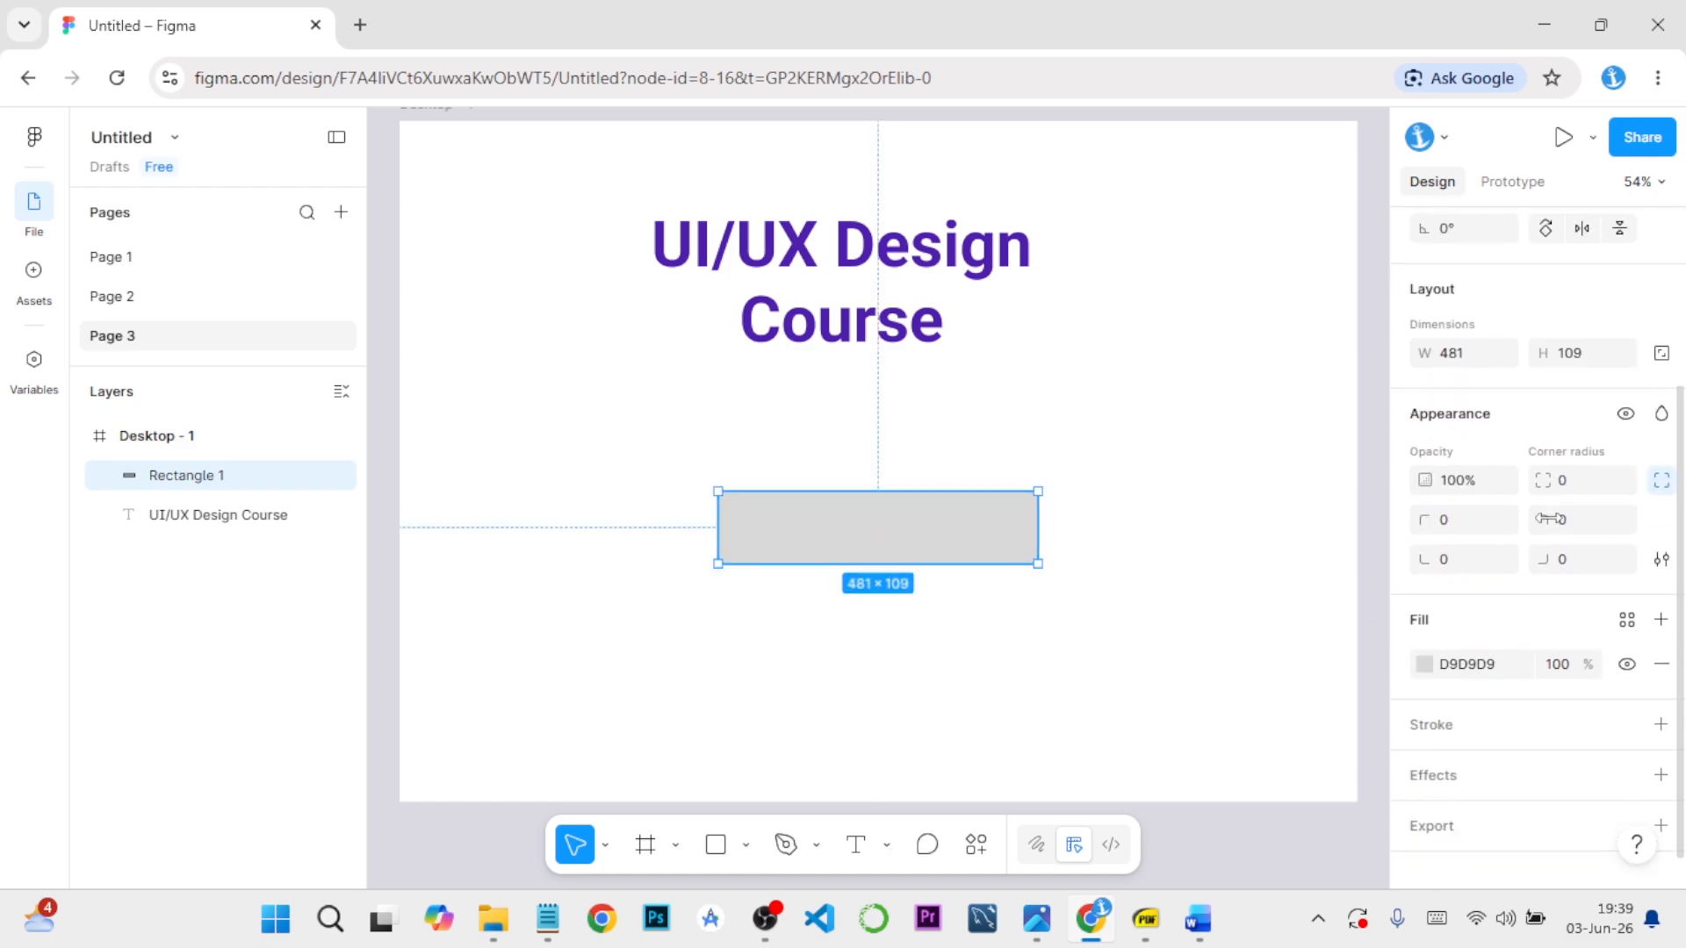
left_click(1666, 485)
left_click(1592, 485)
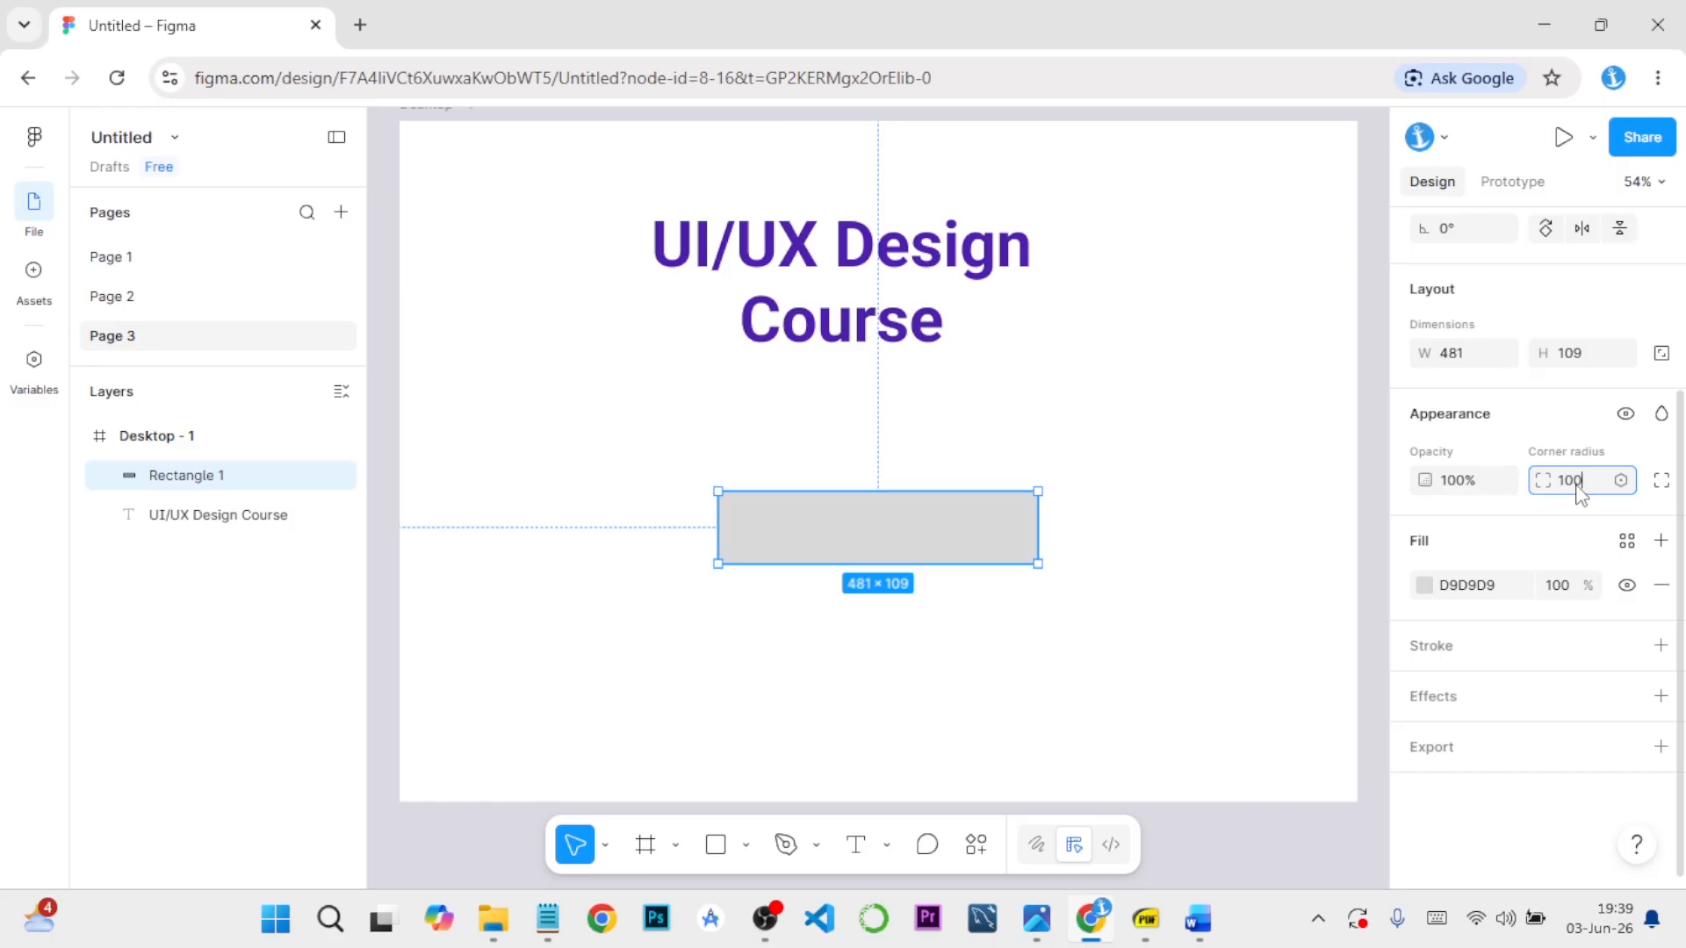
key("Return")
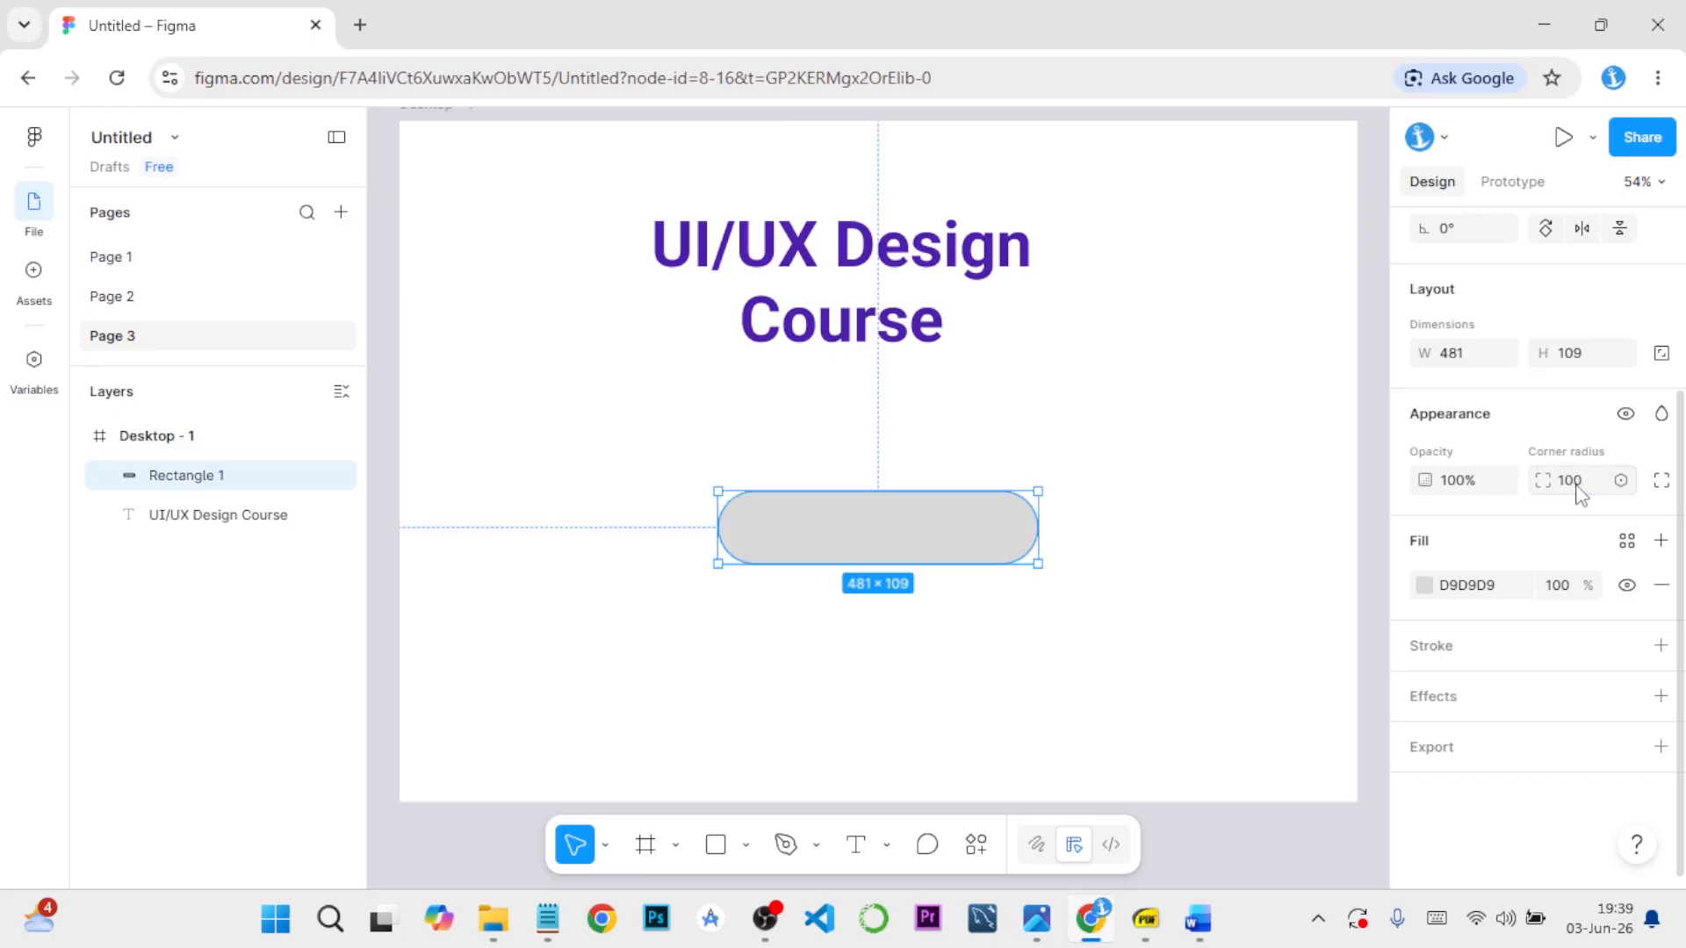
left_click(710, 673)
Add the text "Log in" and move it onto the rounded rectangle at about X 631, Y 591
left_click(854, 848)
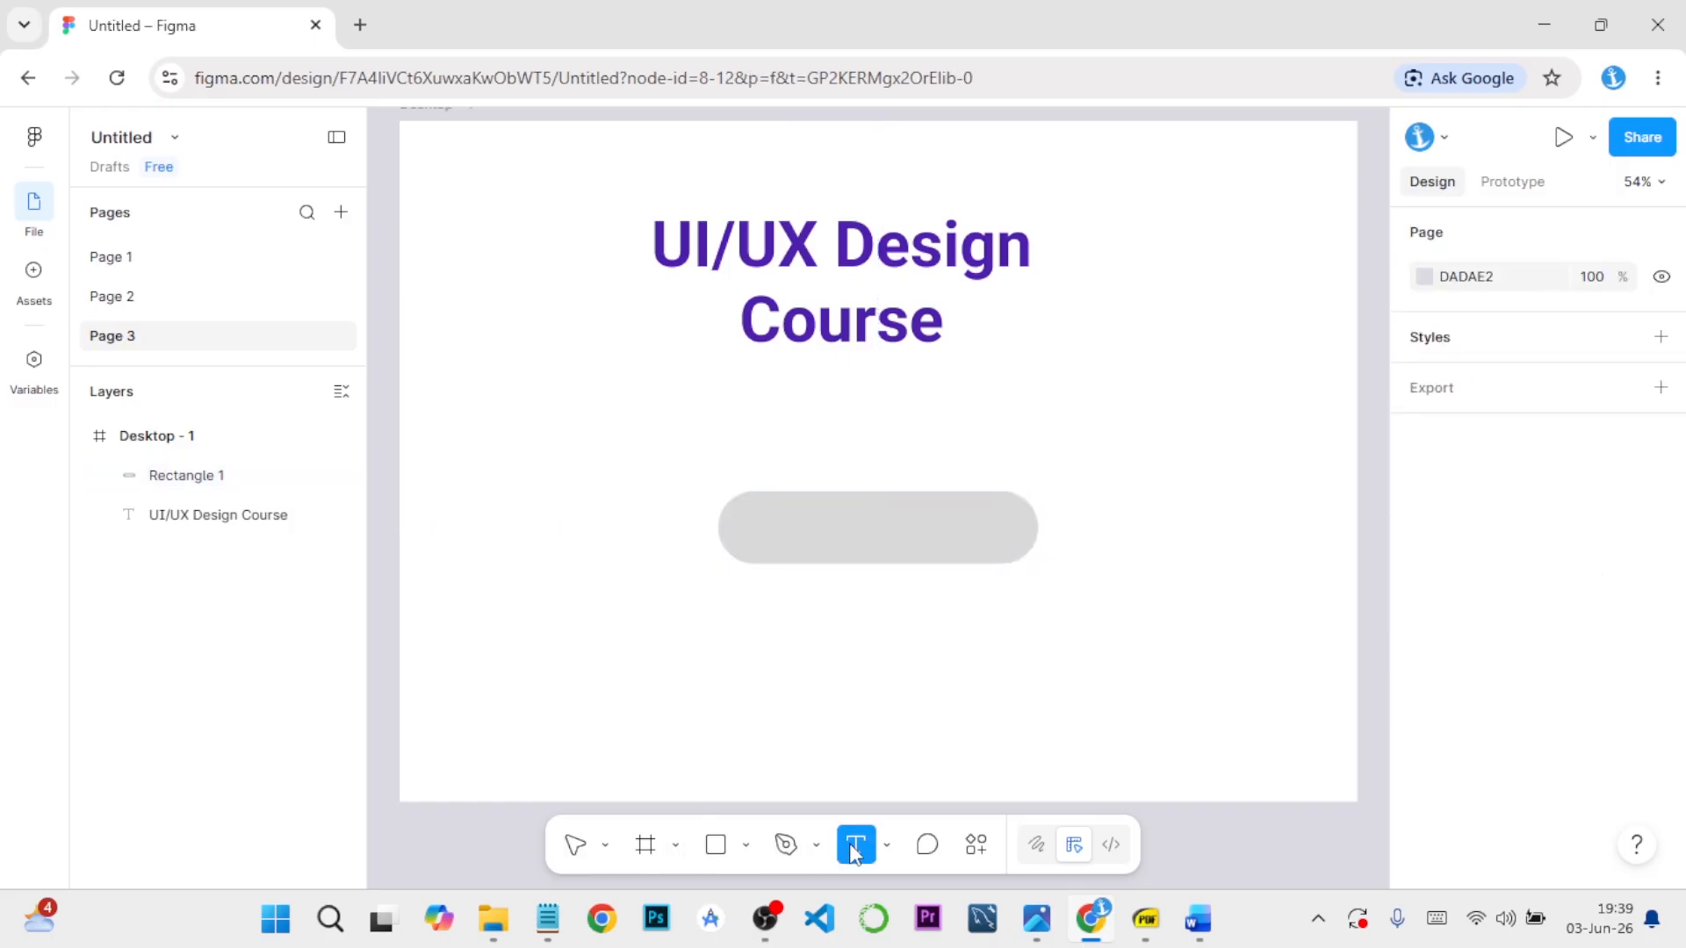
left_click(851, 528)
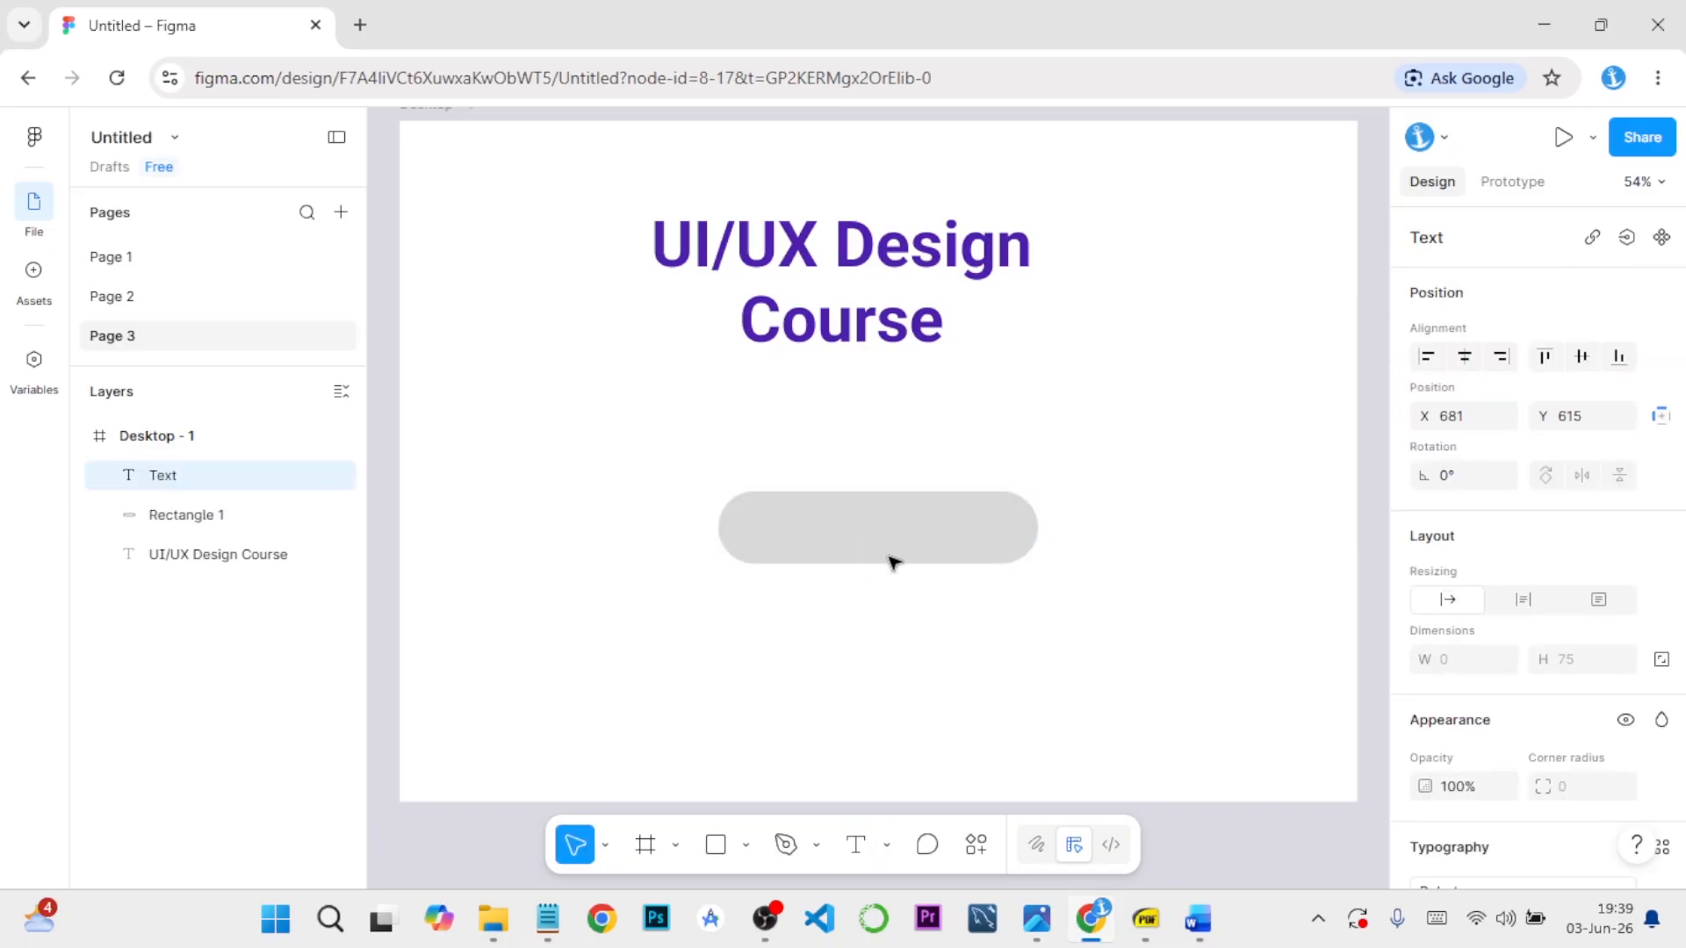
type("Log")
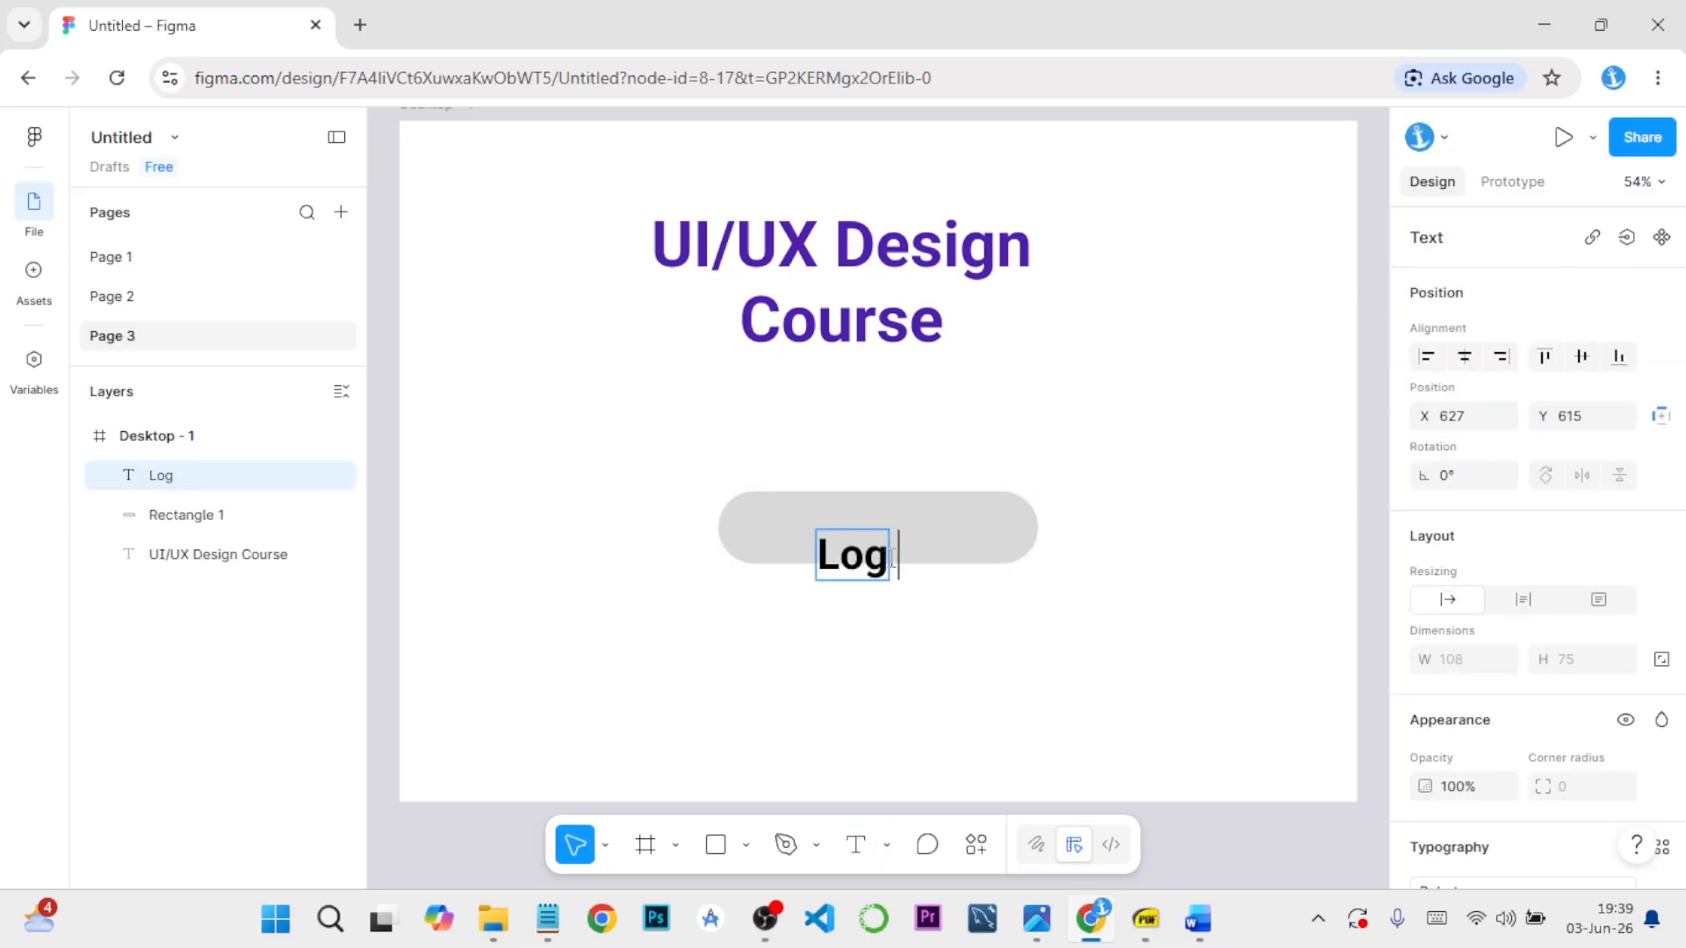
type(" in")
left_click(622, 481)
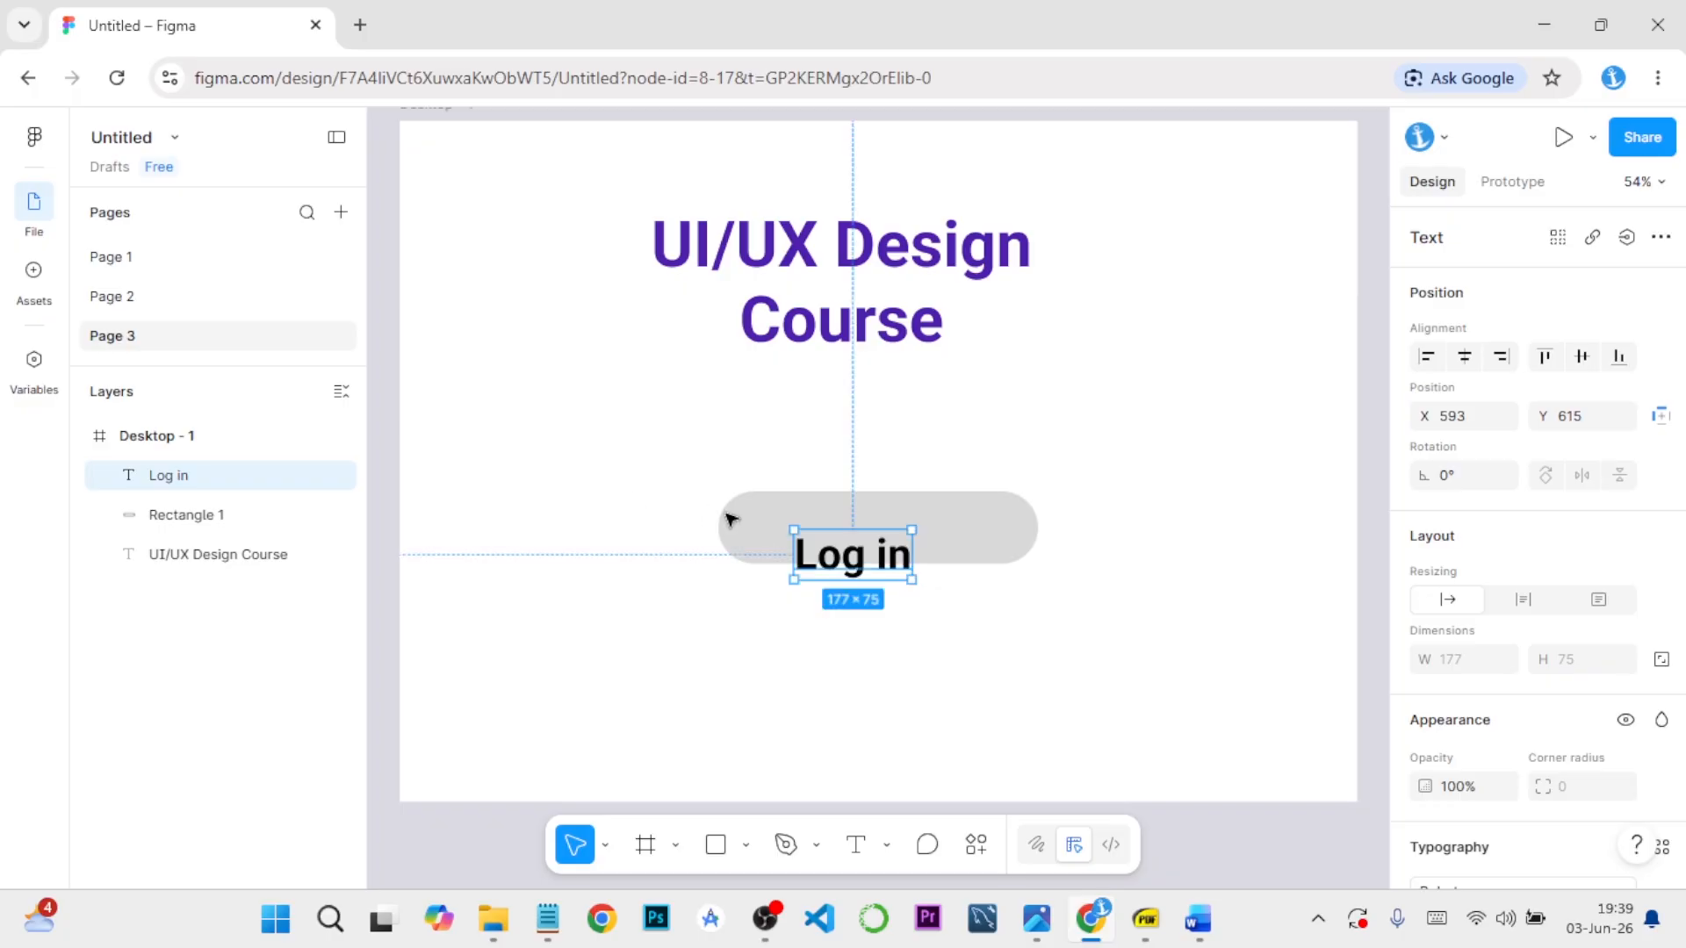
left_click_drag(854, 560, 887, 545)
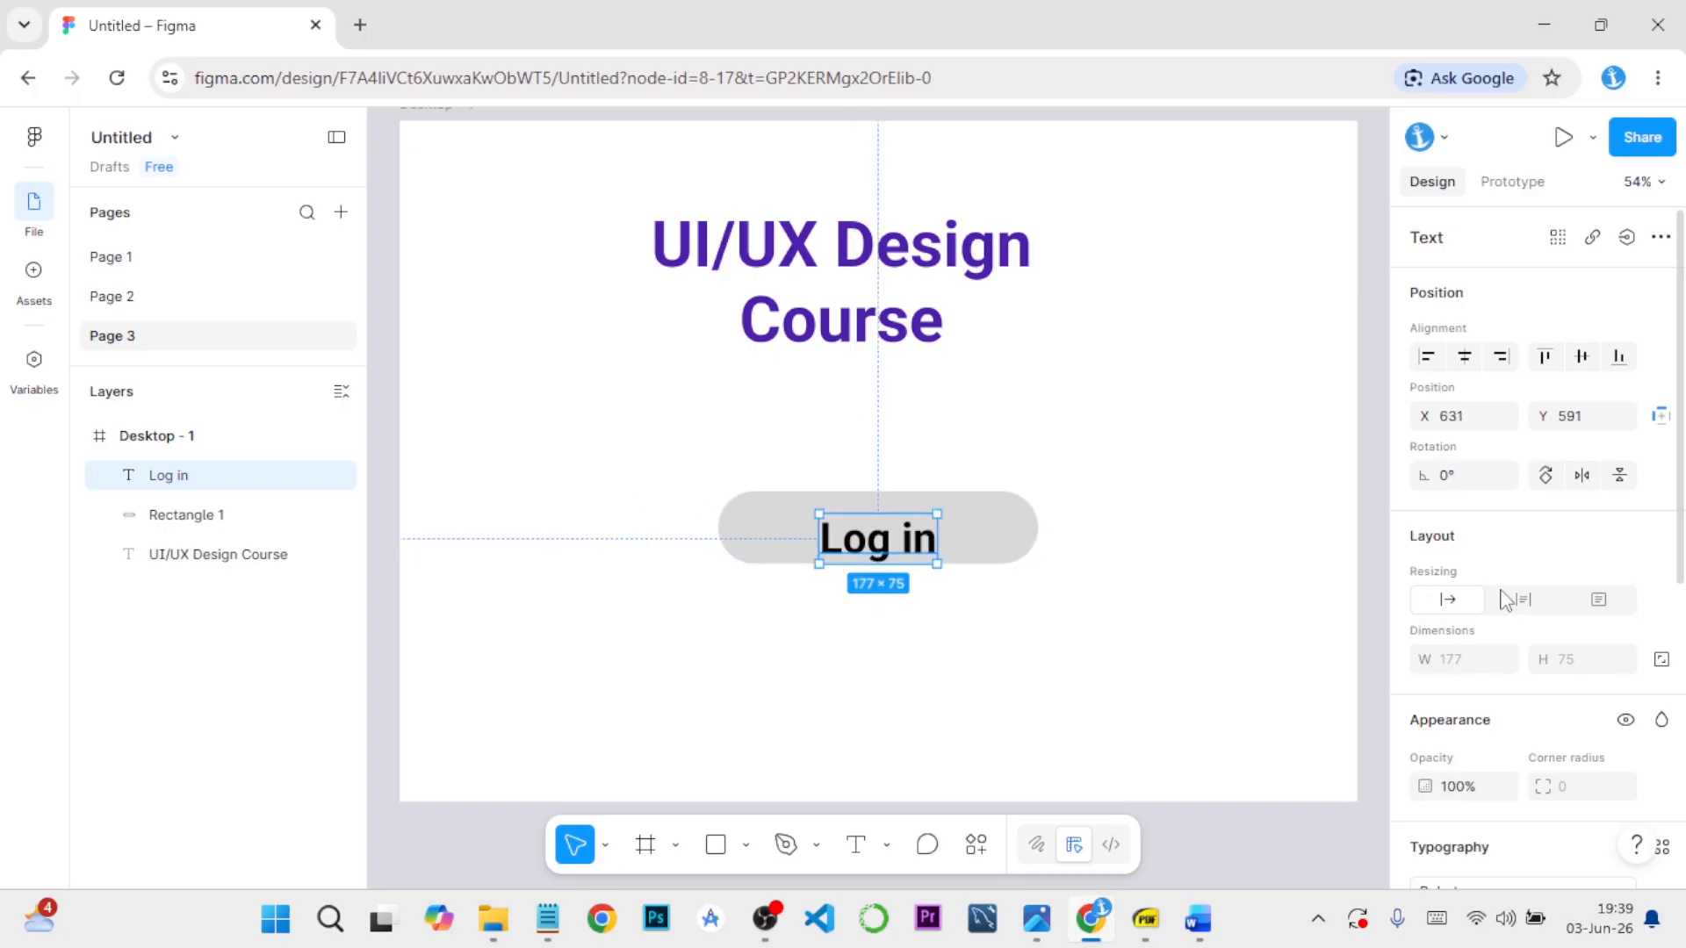
Reduce the "Log in" text to font size 40 and deselect it
scroll(1567, 623, "down", 5)
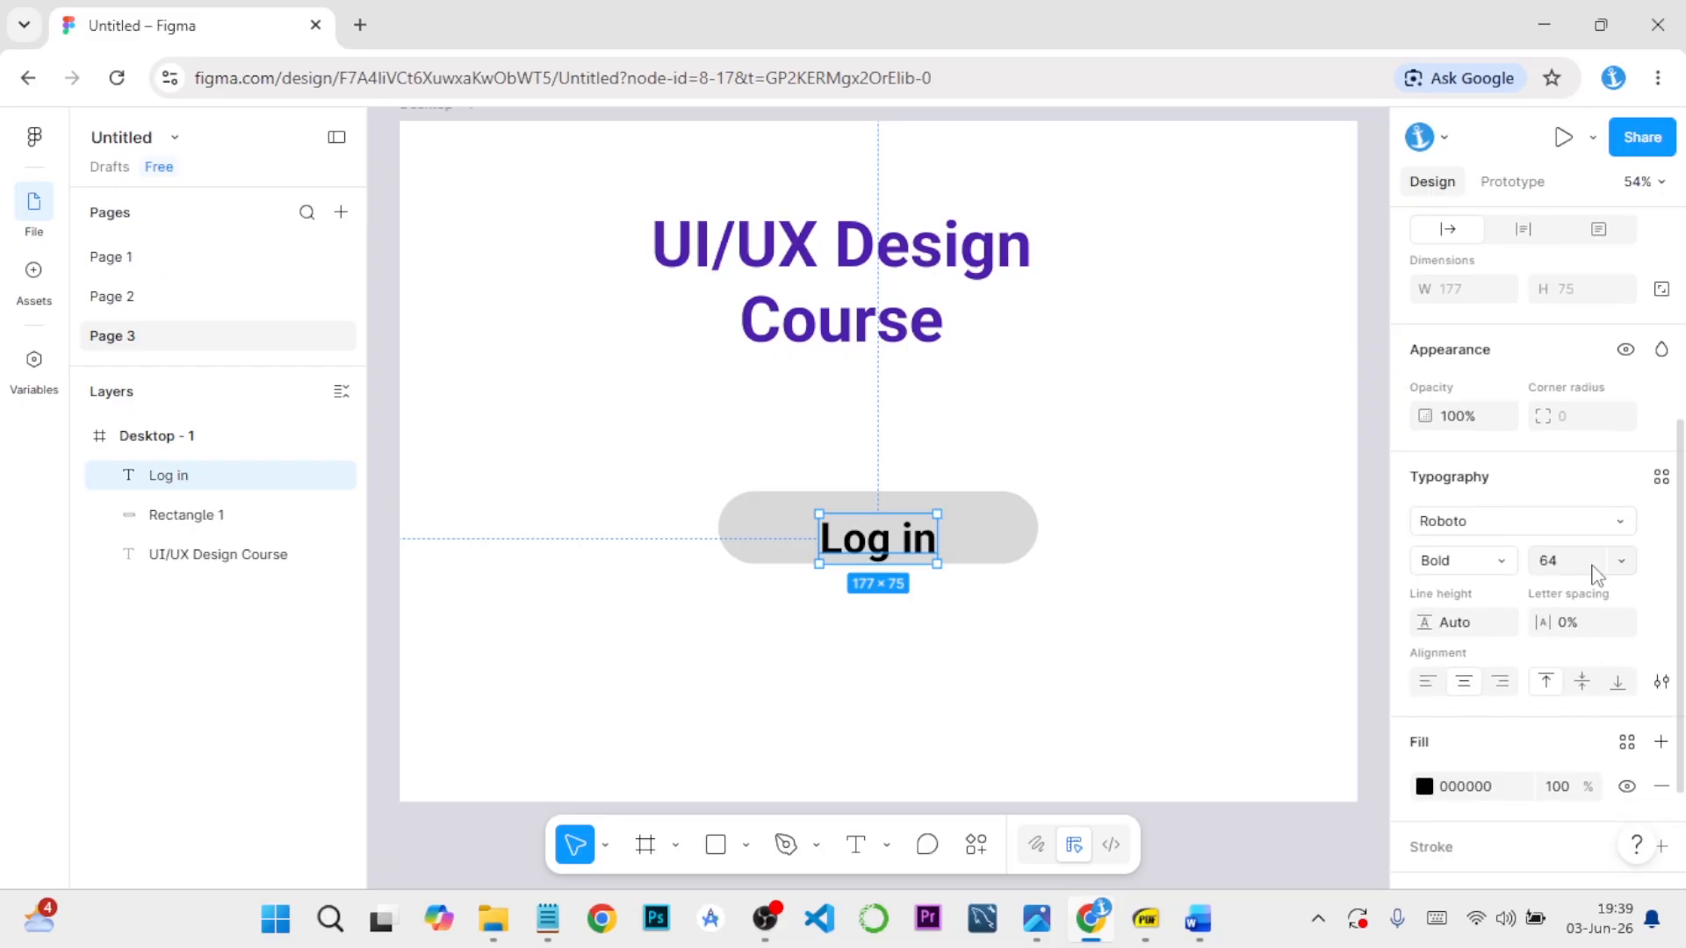
left_click(1599, 564)
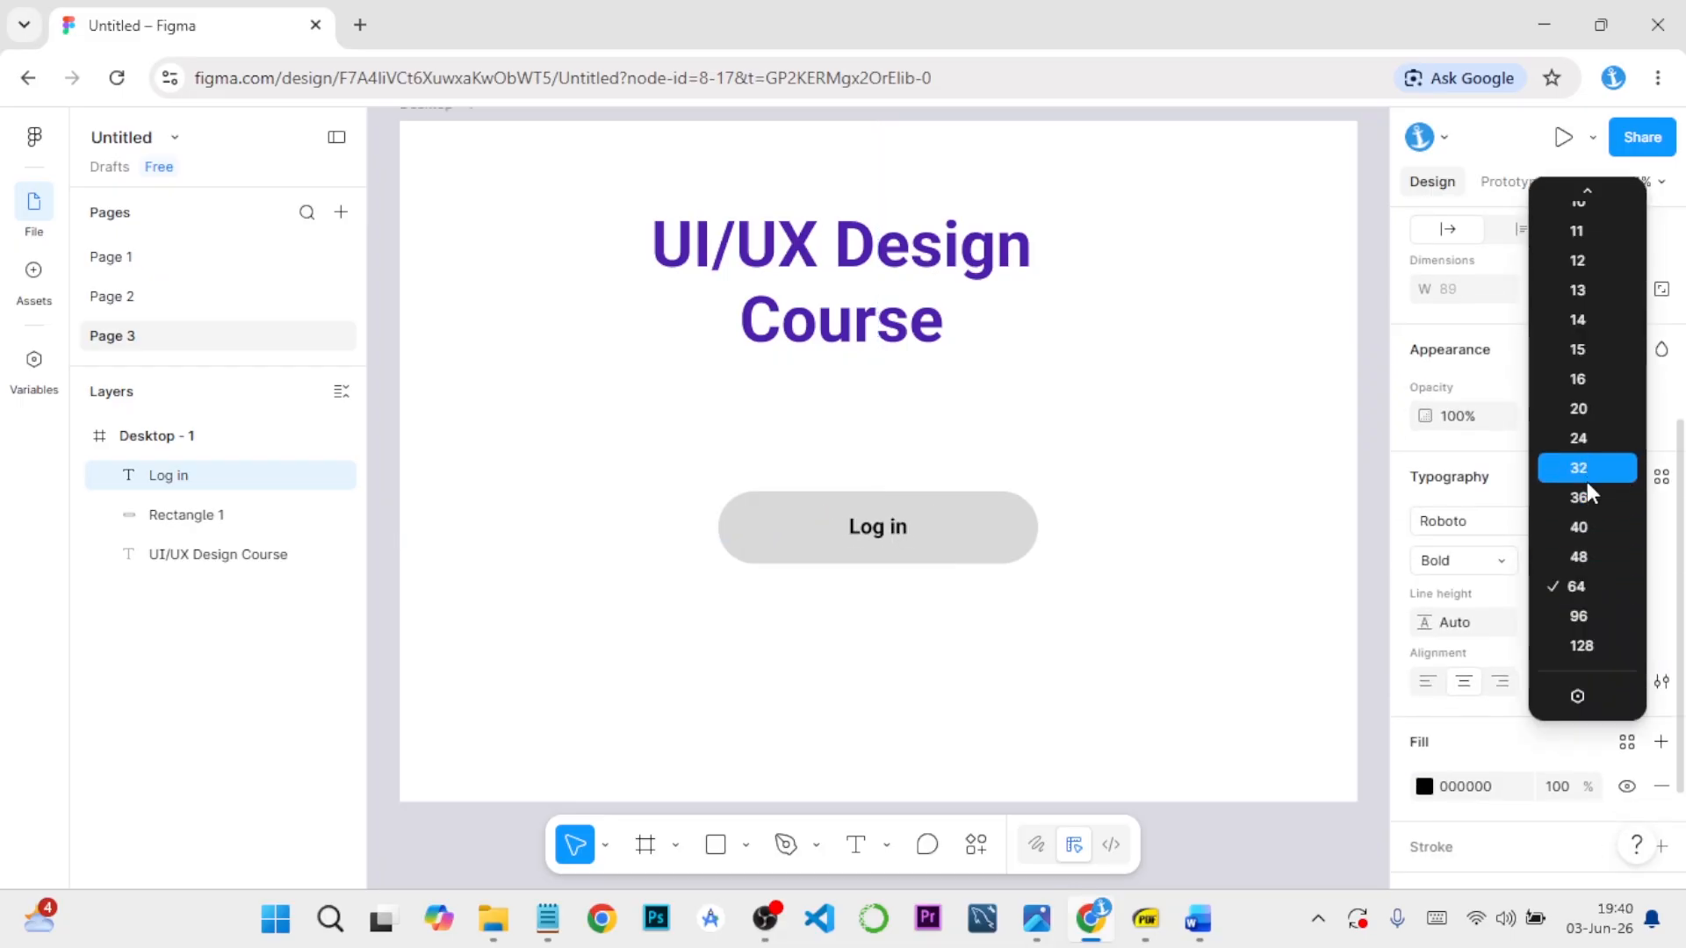
left_click(1593, 525)
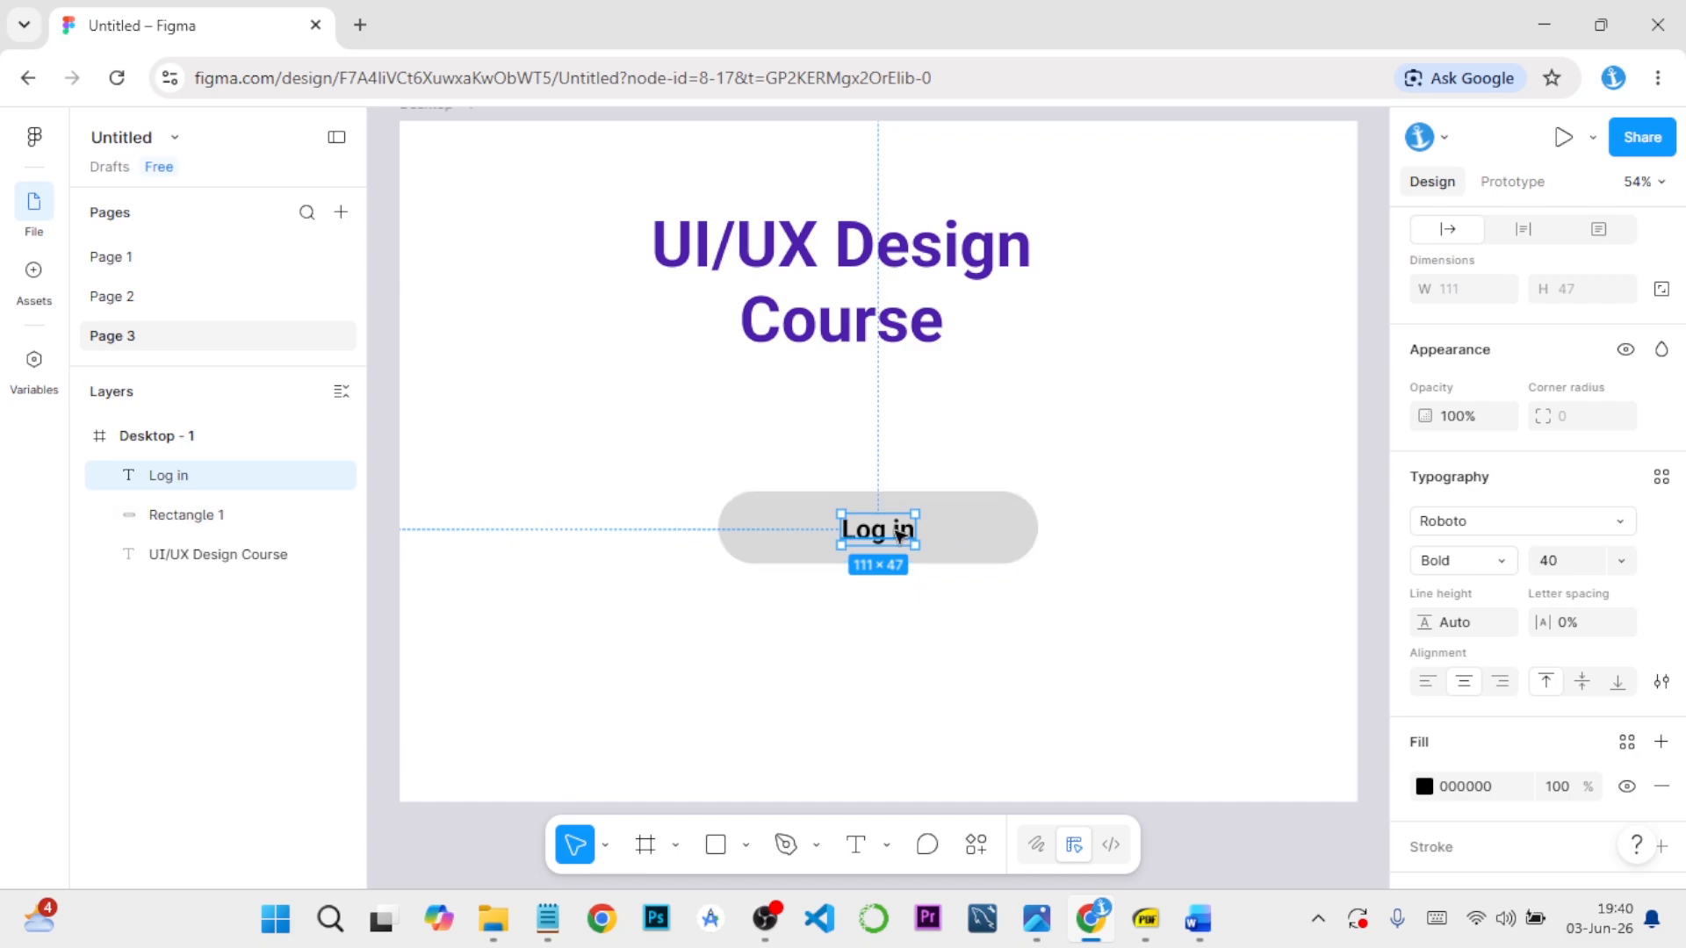
left_click(1001, 608)
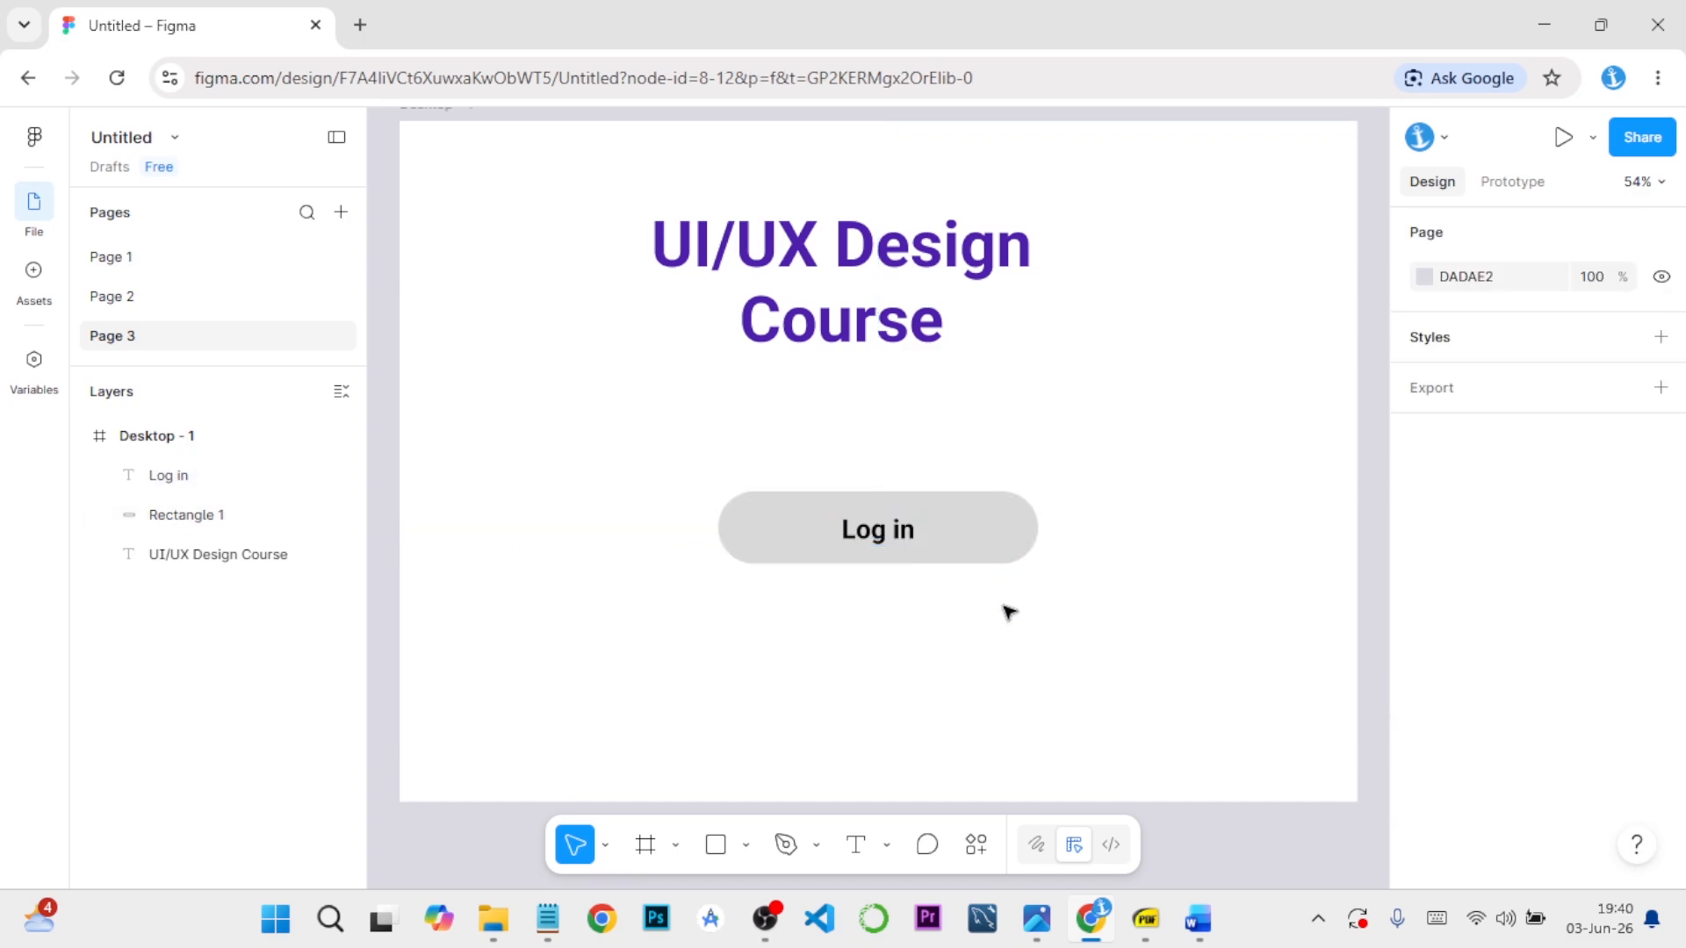
Select the "Log in" text together with Rectangle 1 and align both on their vertical and horizontal centers, trying left and right alignment too
left_click(908, 538)
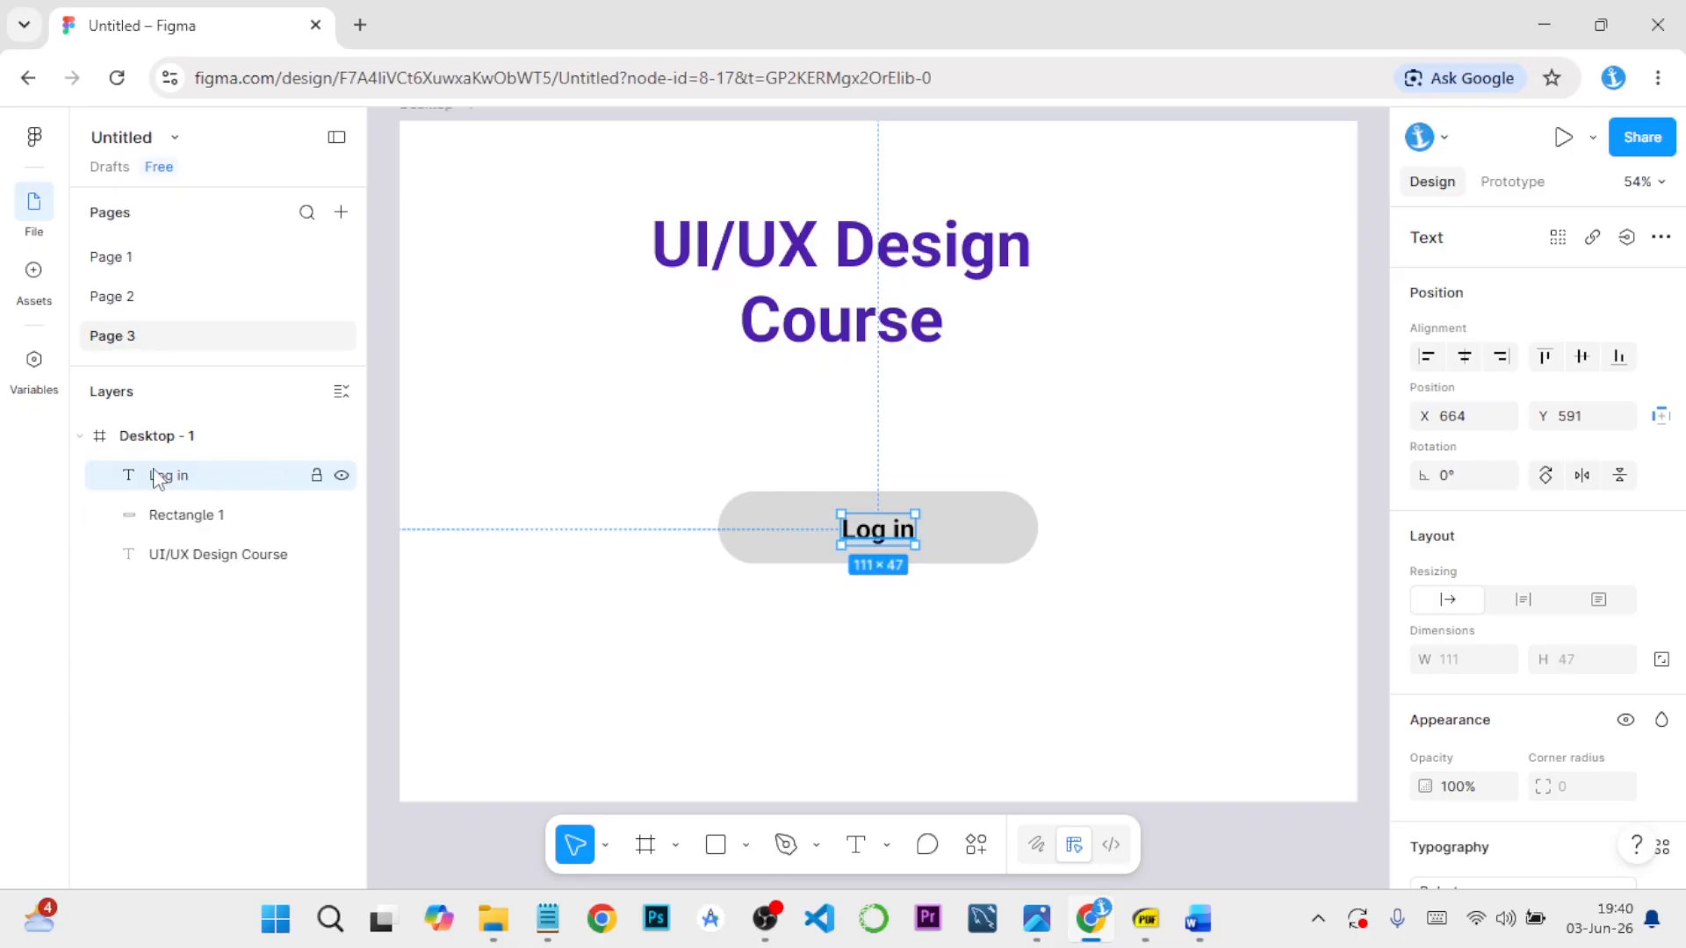
left_click(208, 518)
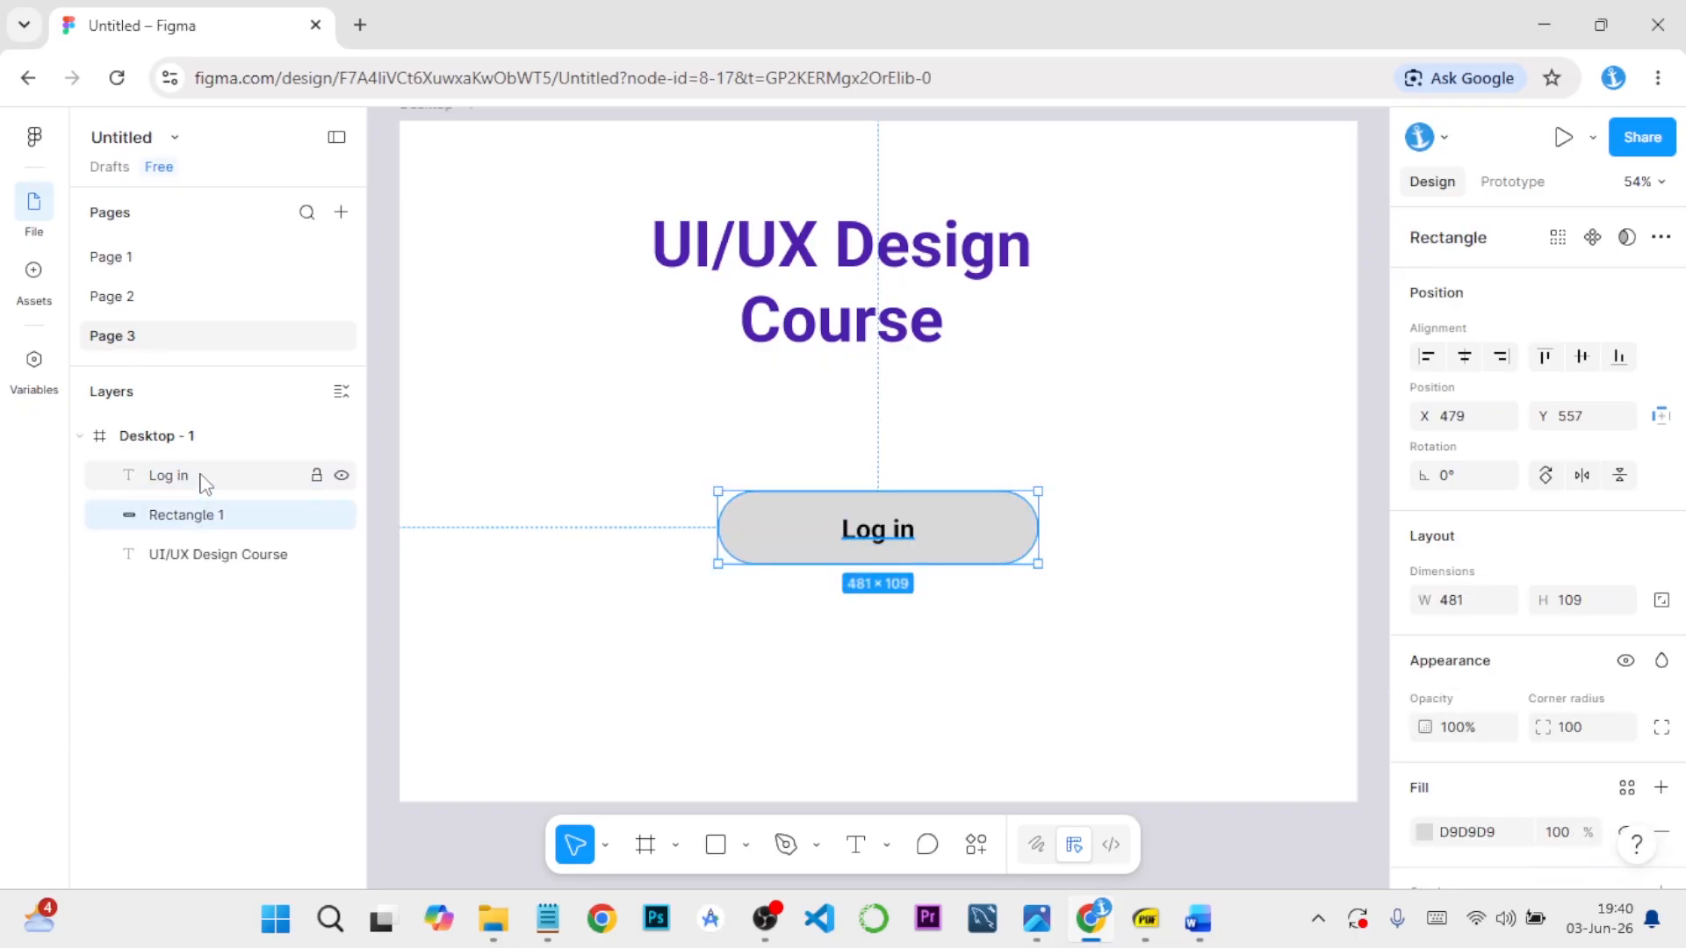
left_click(205, 481)
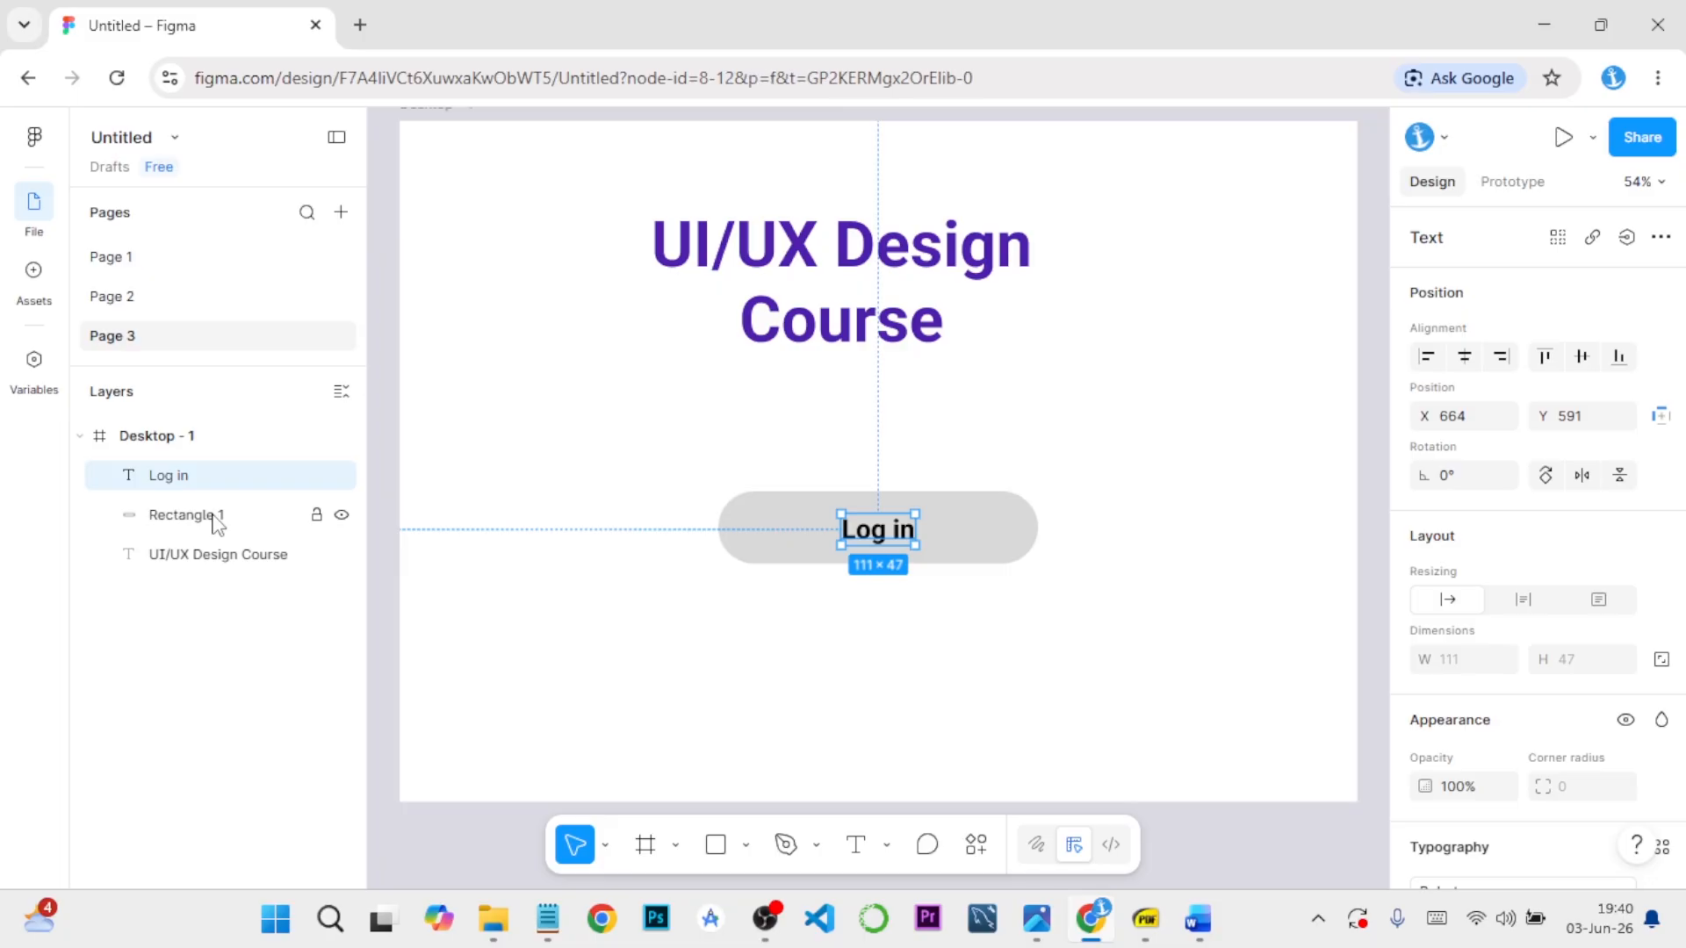
left_click(213, 518, "shift")
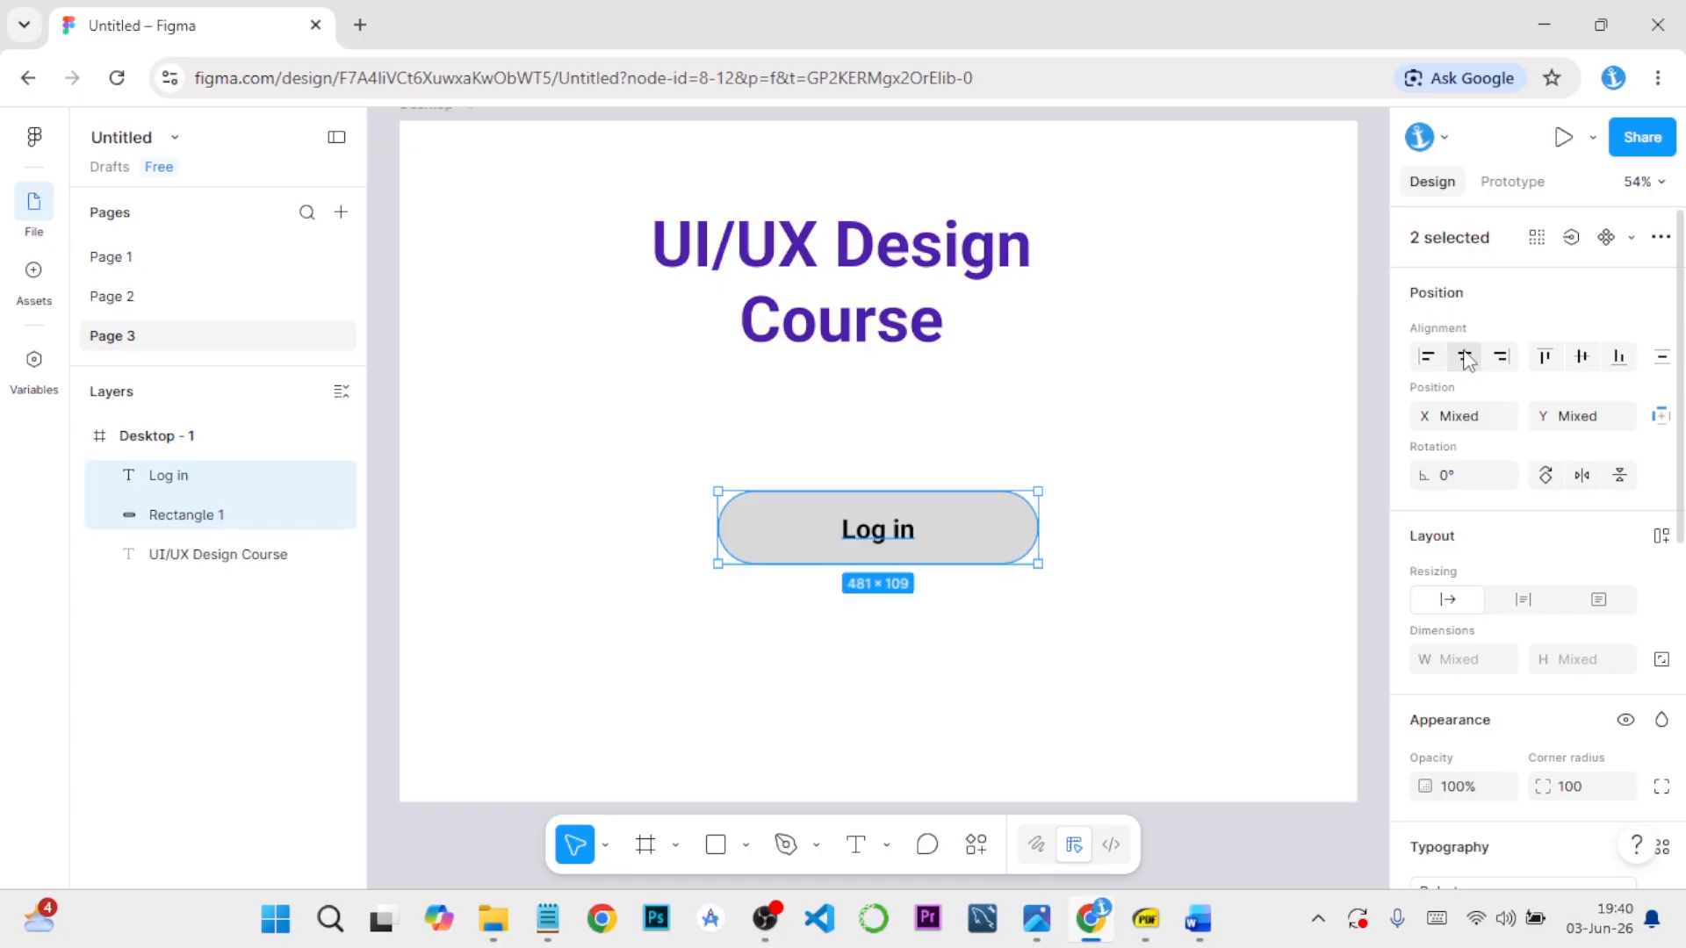
left_click(1581, 357)
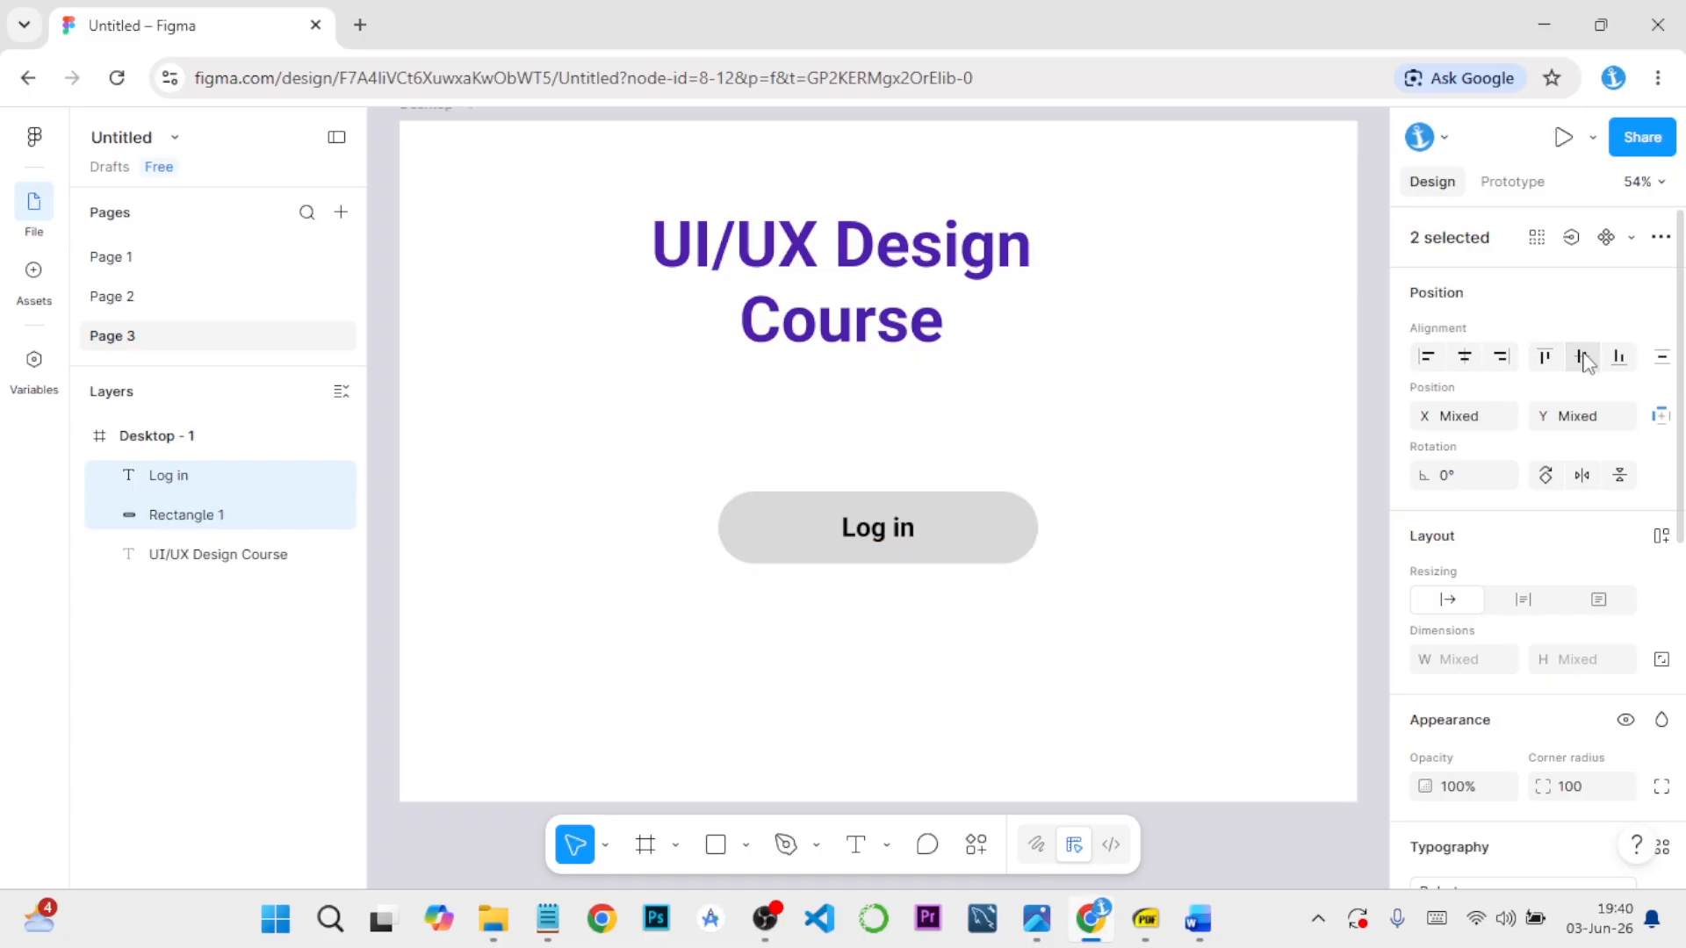
left_click(1426, 356)
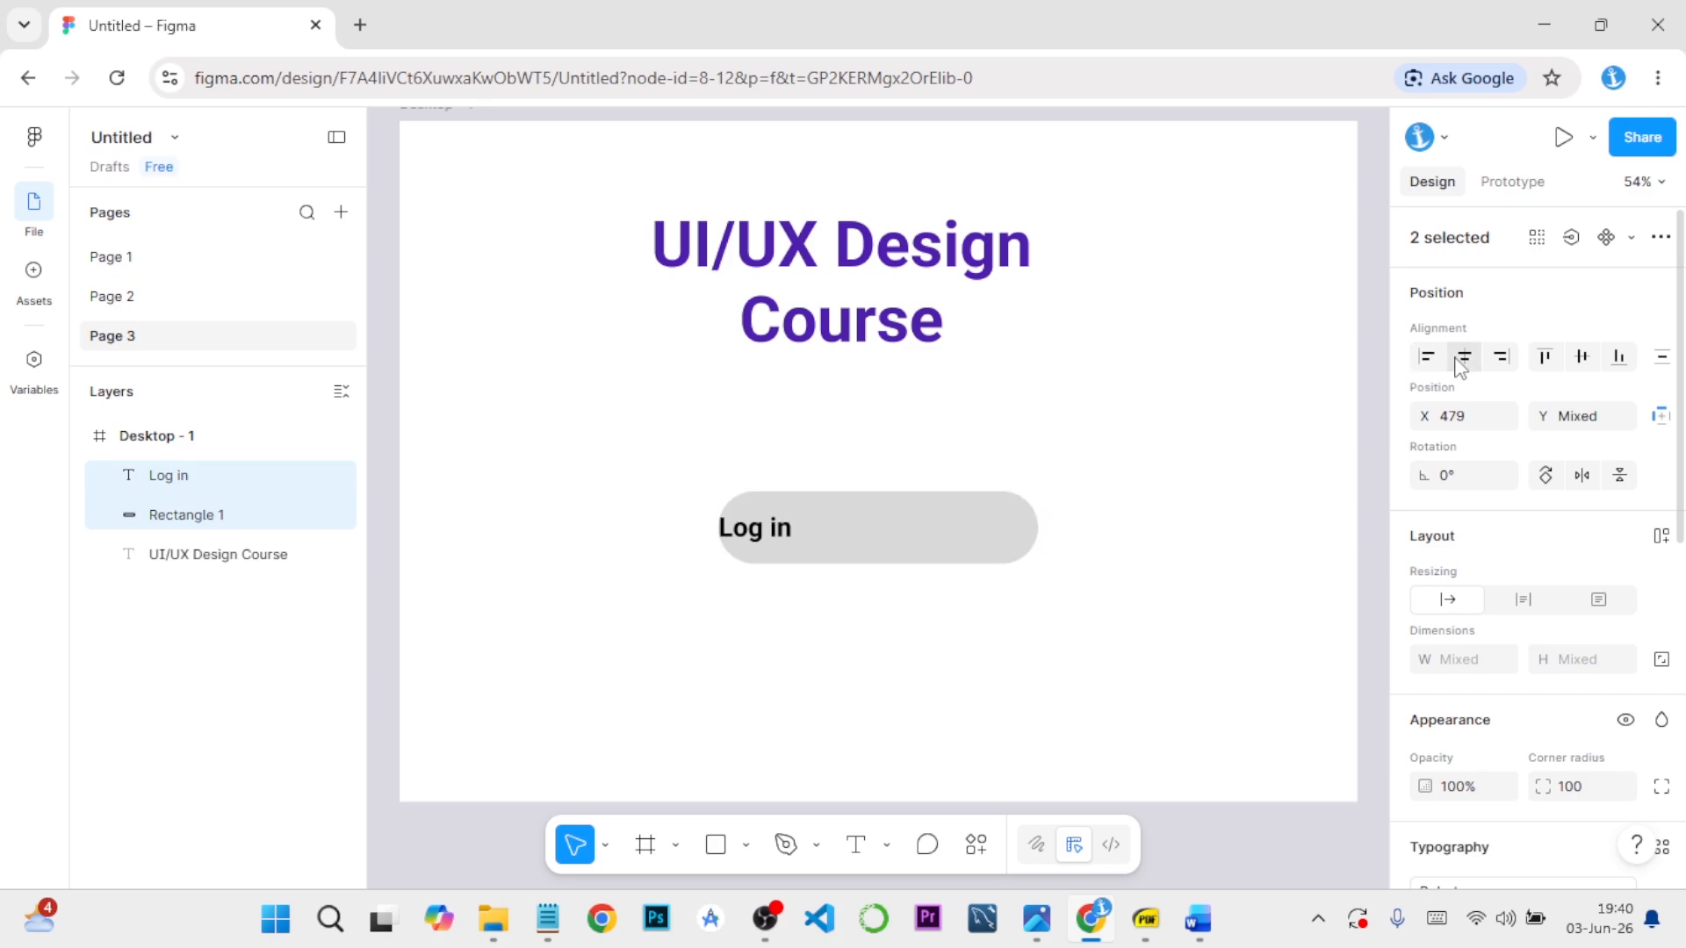
left_click(1499, 356)
left_click(1464, 356)
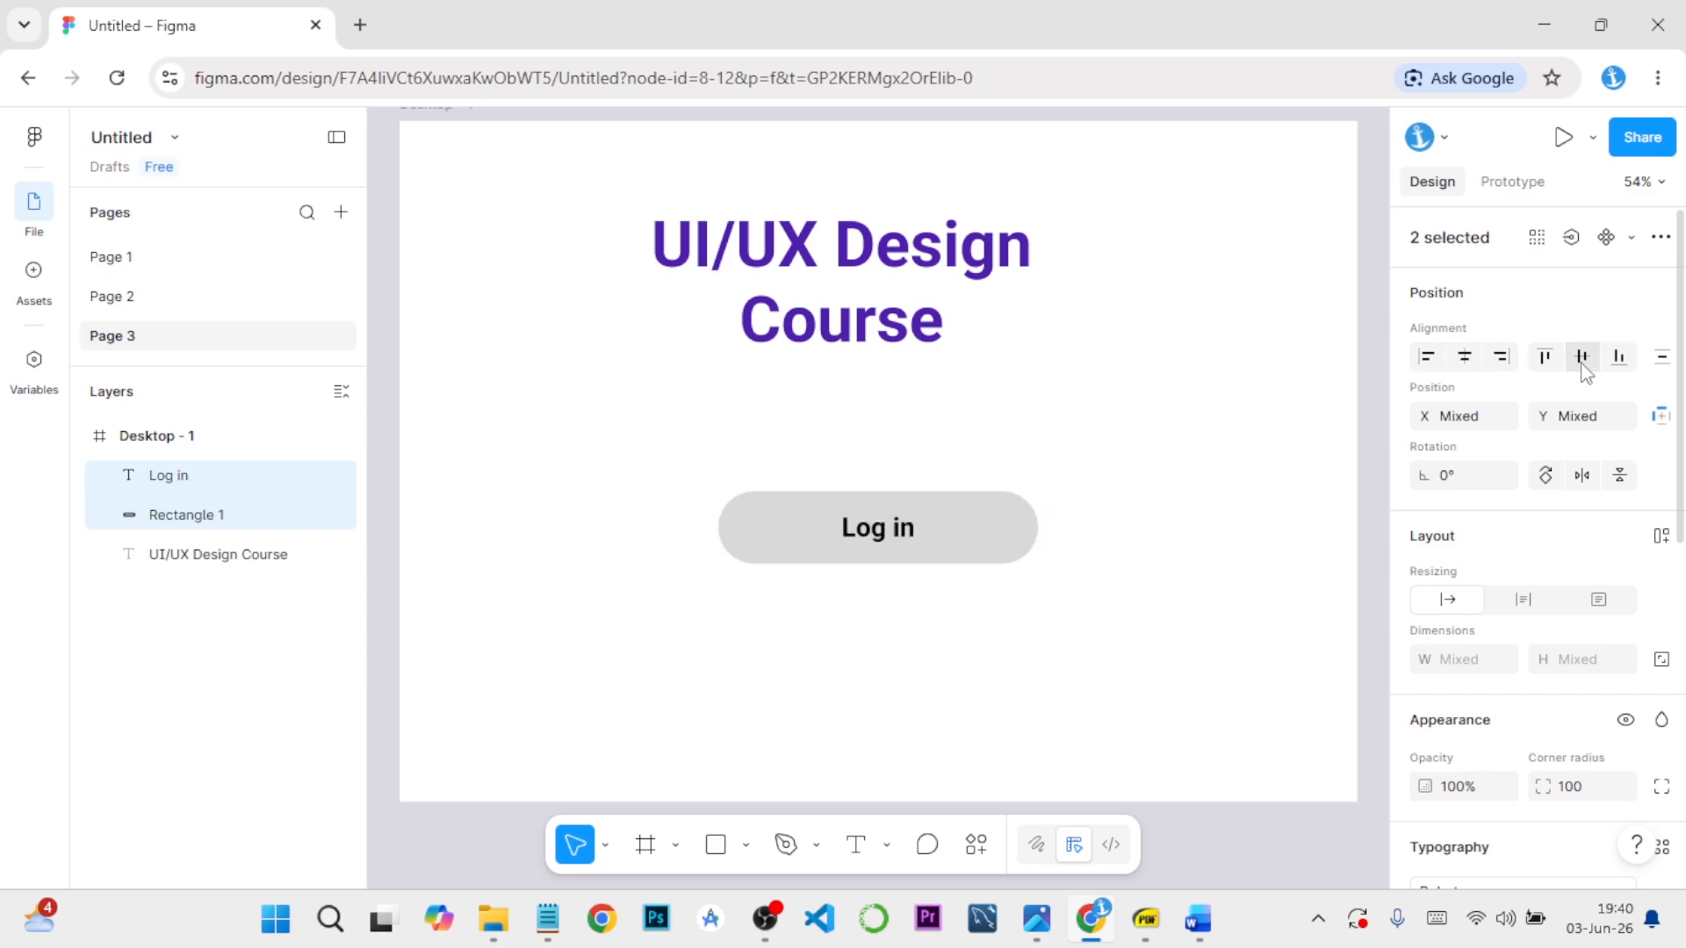
left_click(1084, 505)
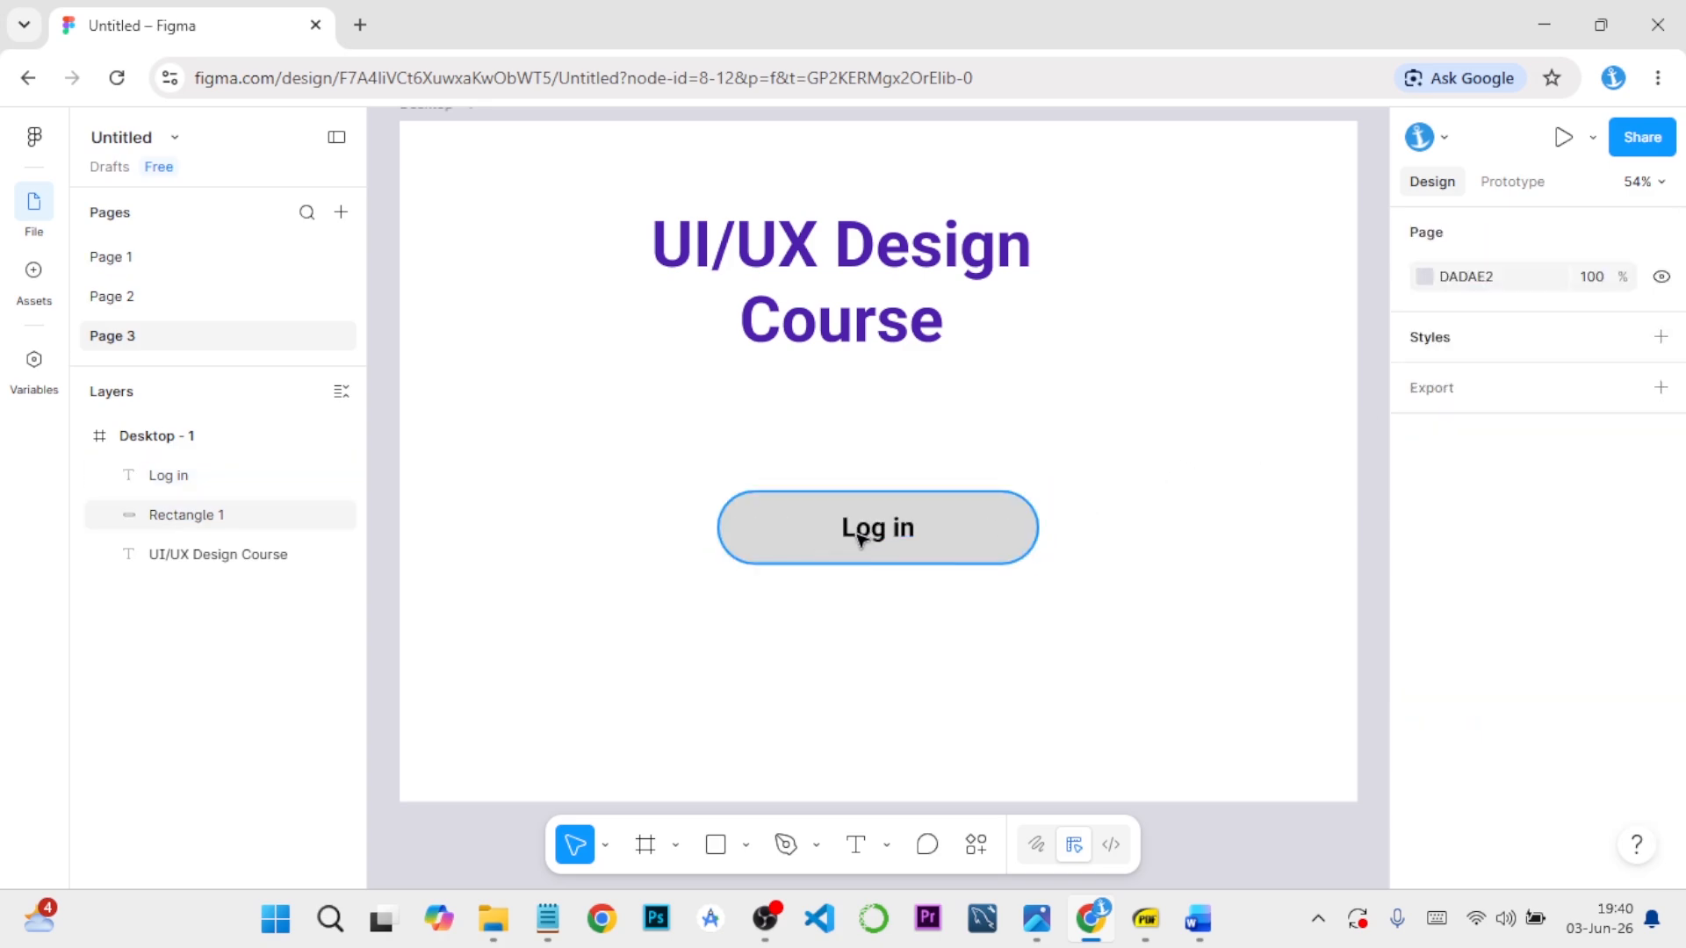
Change the fill of the rounded button rectangle to the dark blue 2F2496 and deselect it
left_click(1001, 548)
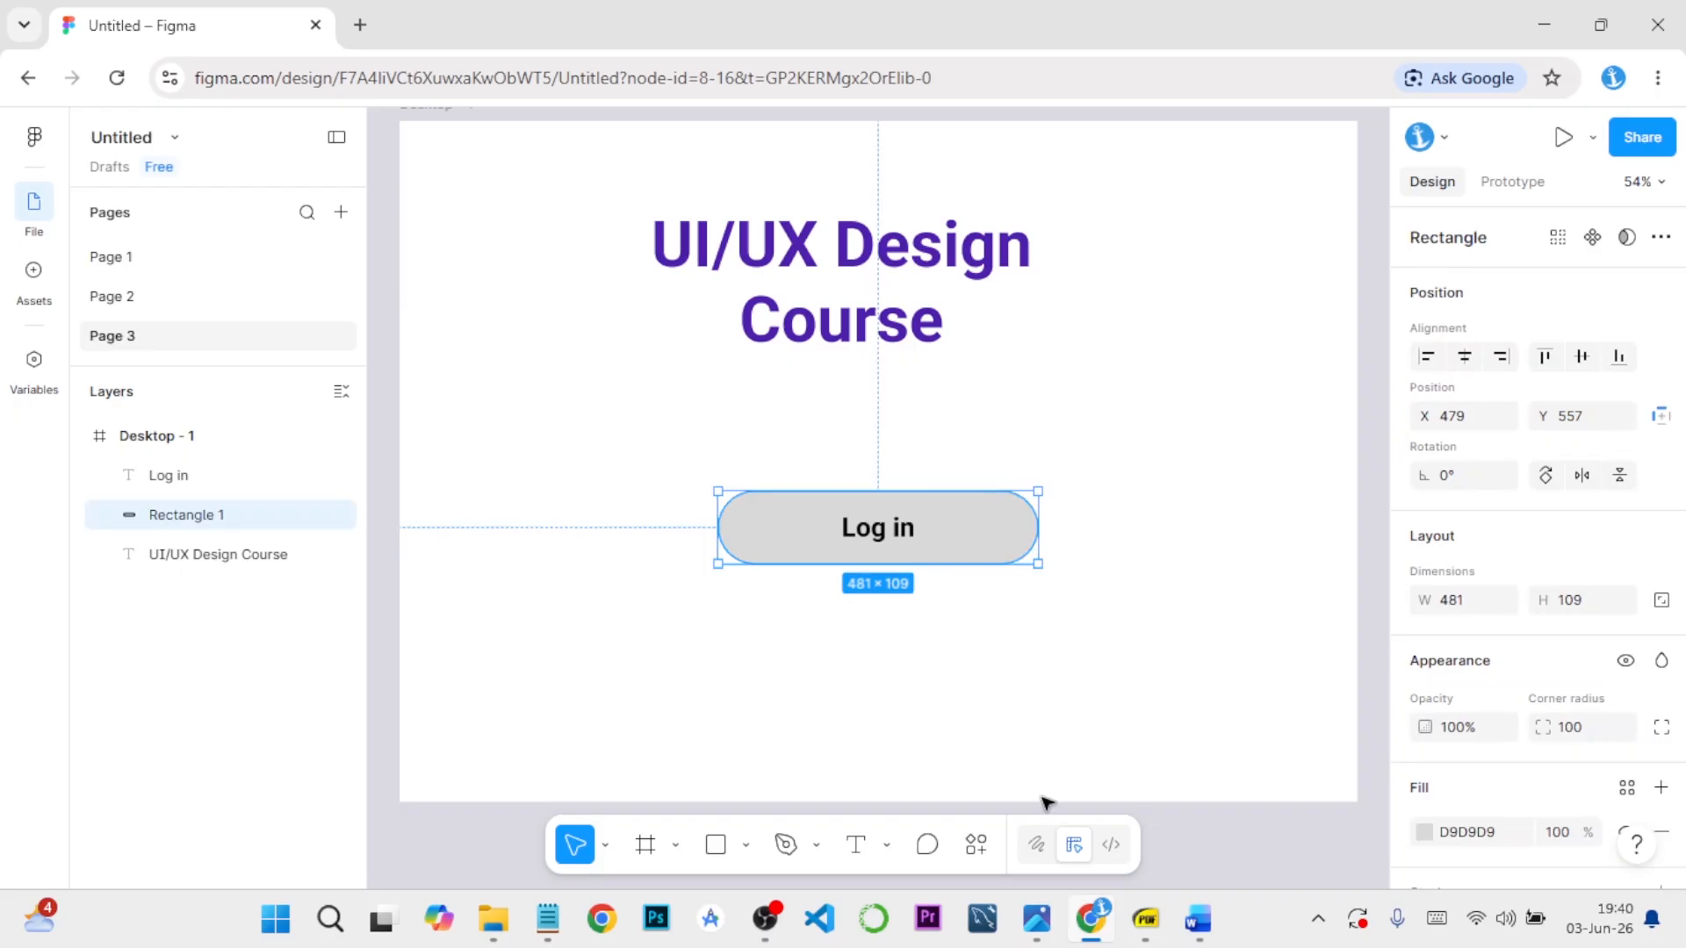
scroll(1458, 686, "down", 2)
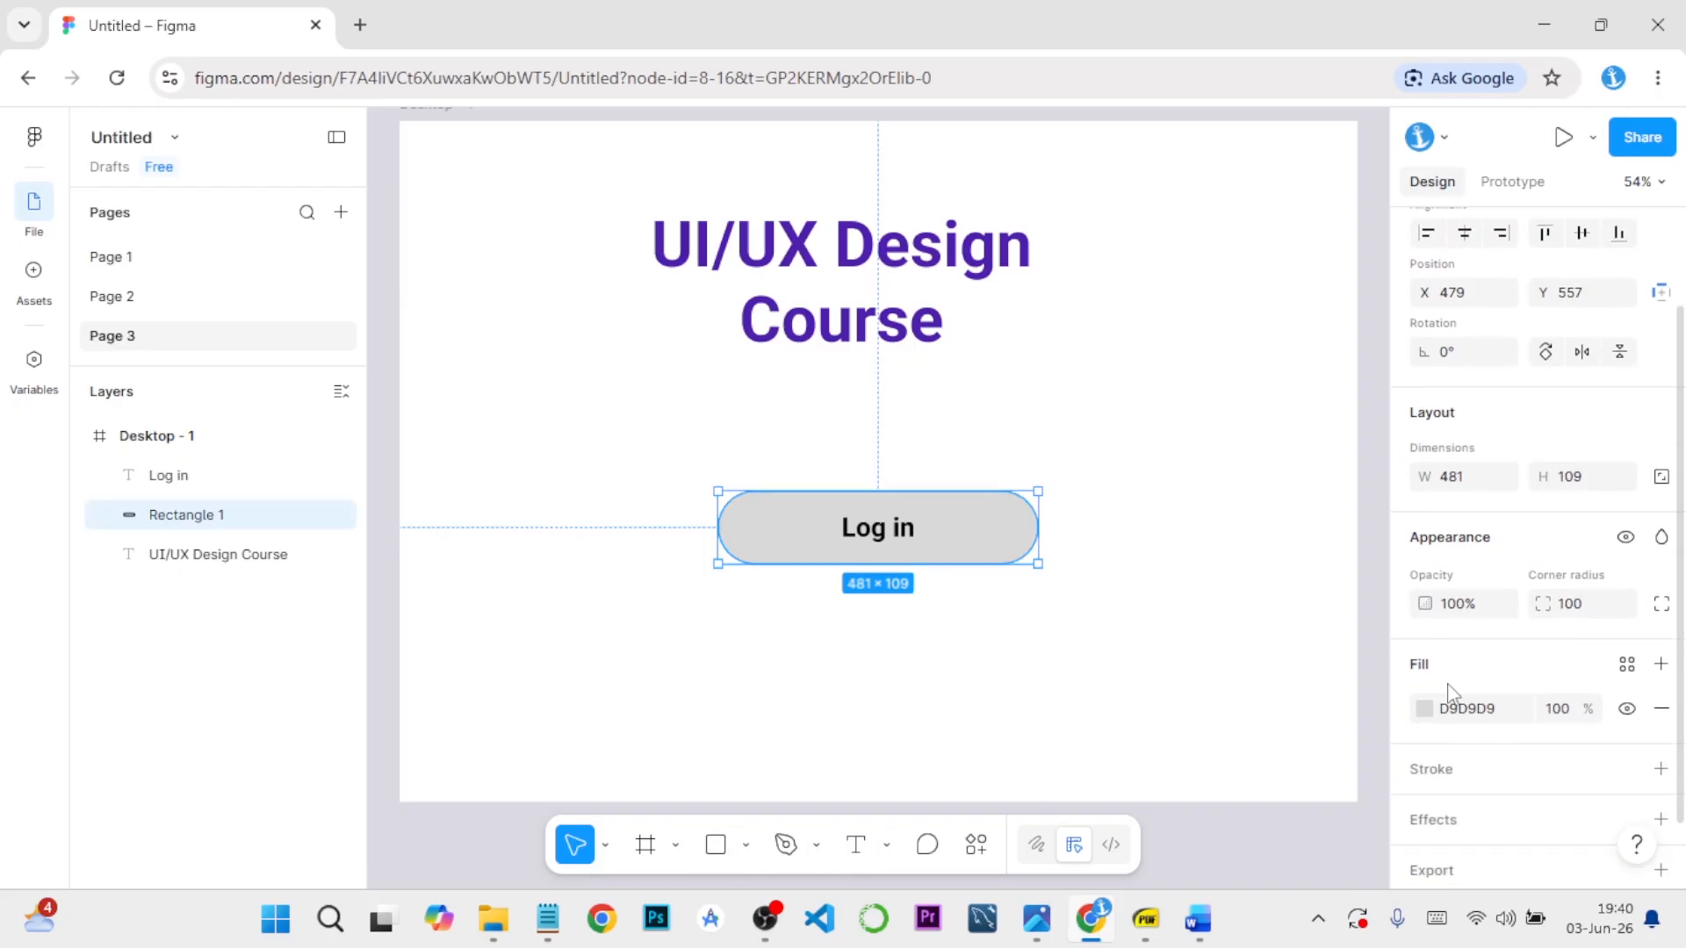
left_click(1435, 710)
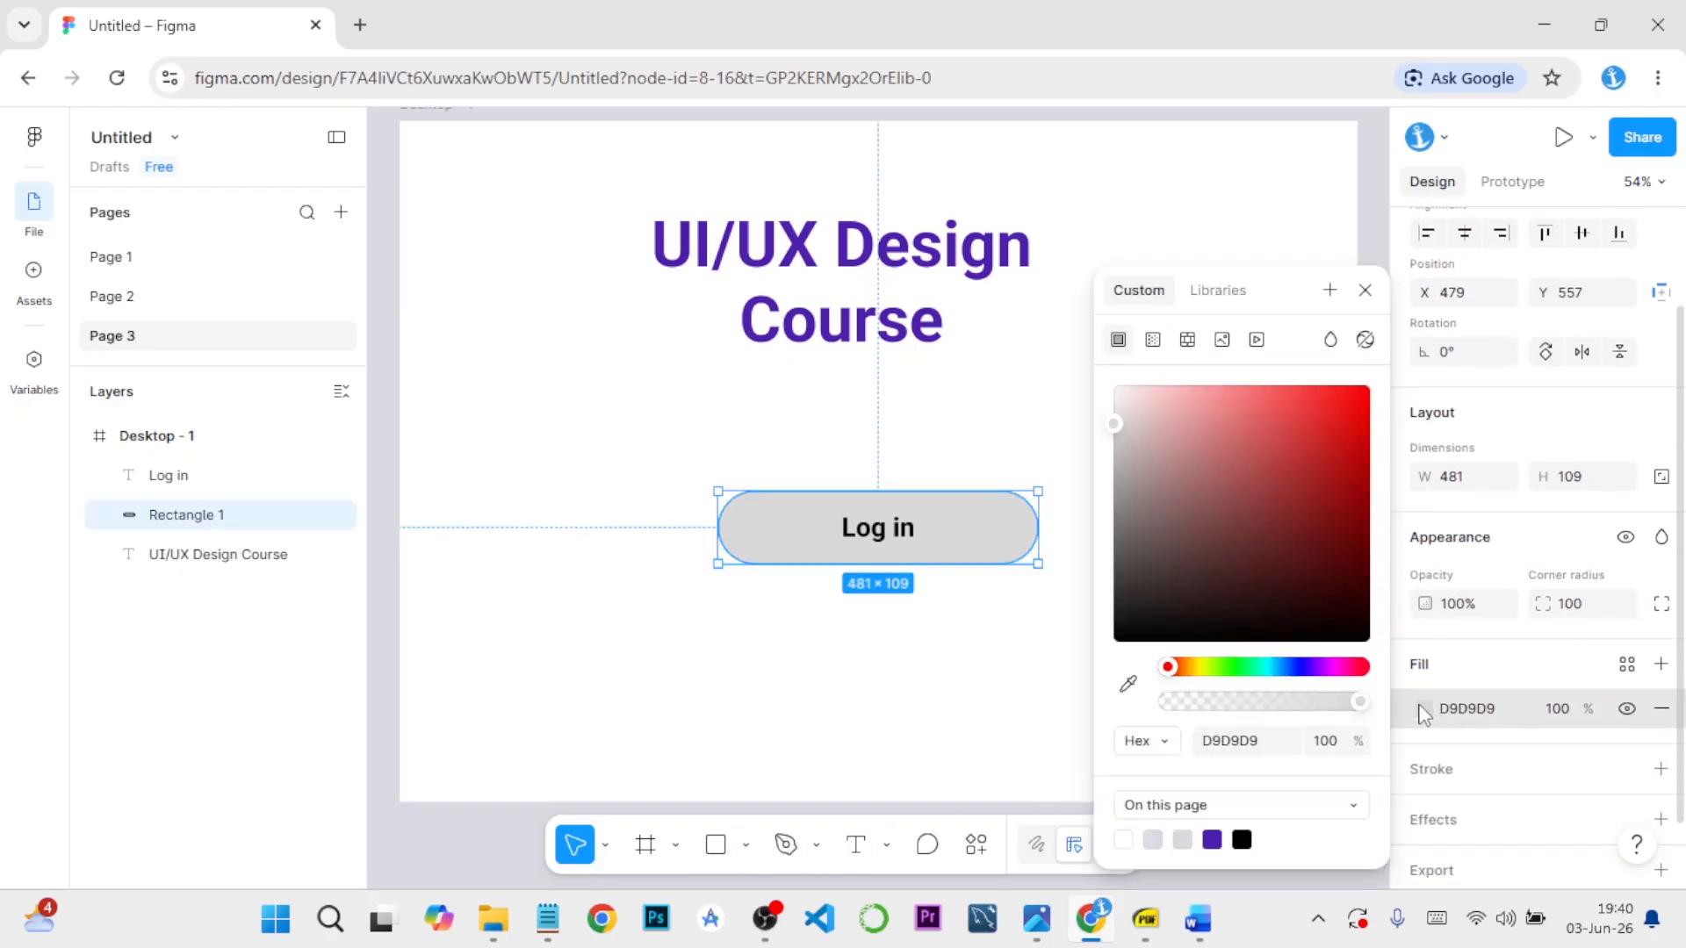
left_click(1299, 667)
left_click(1308, 492)
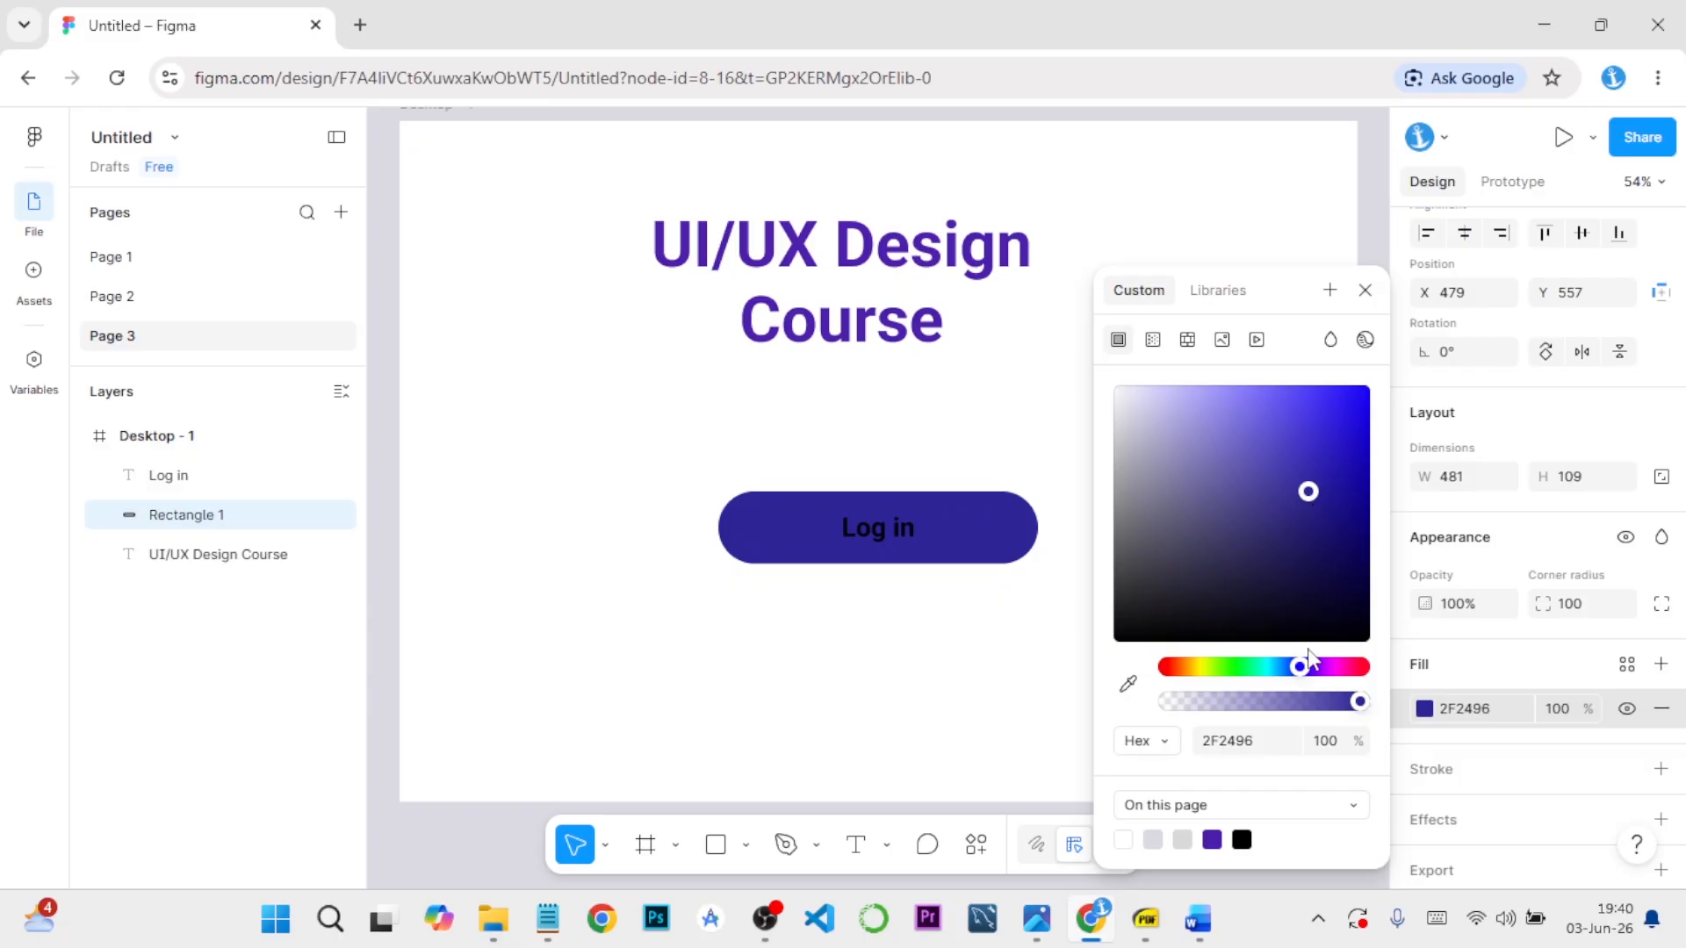
left_click(1042, 707)
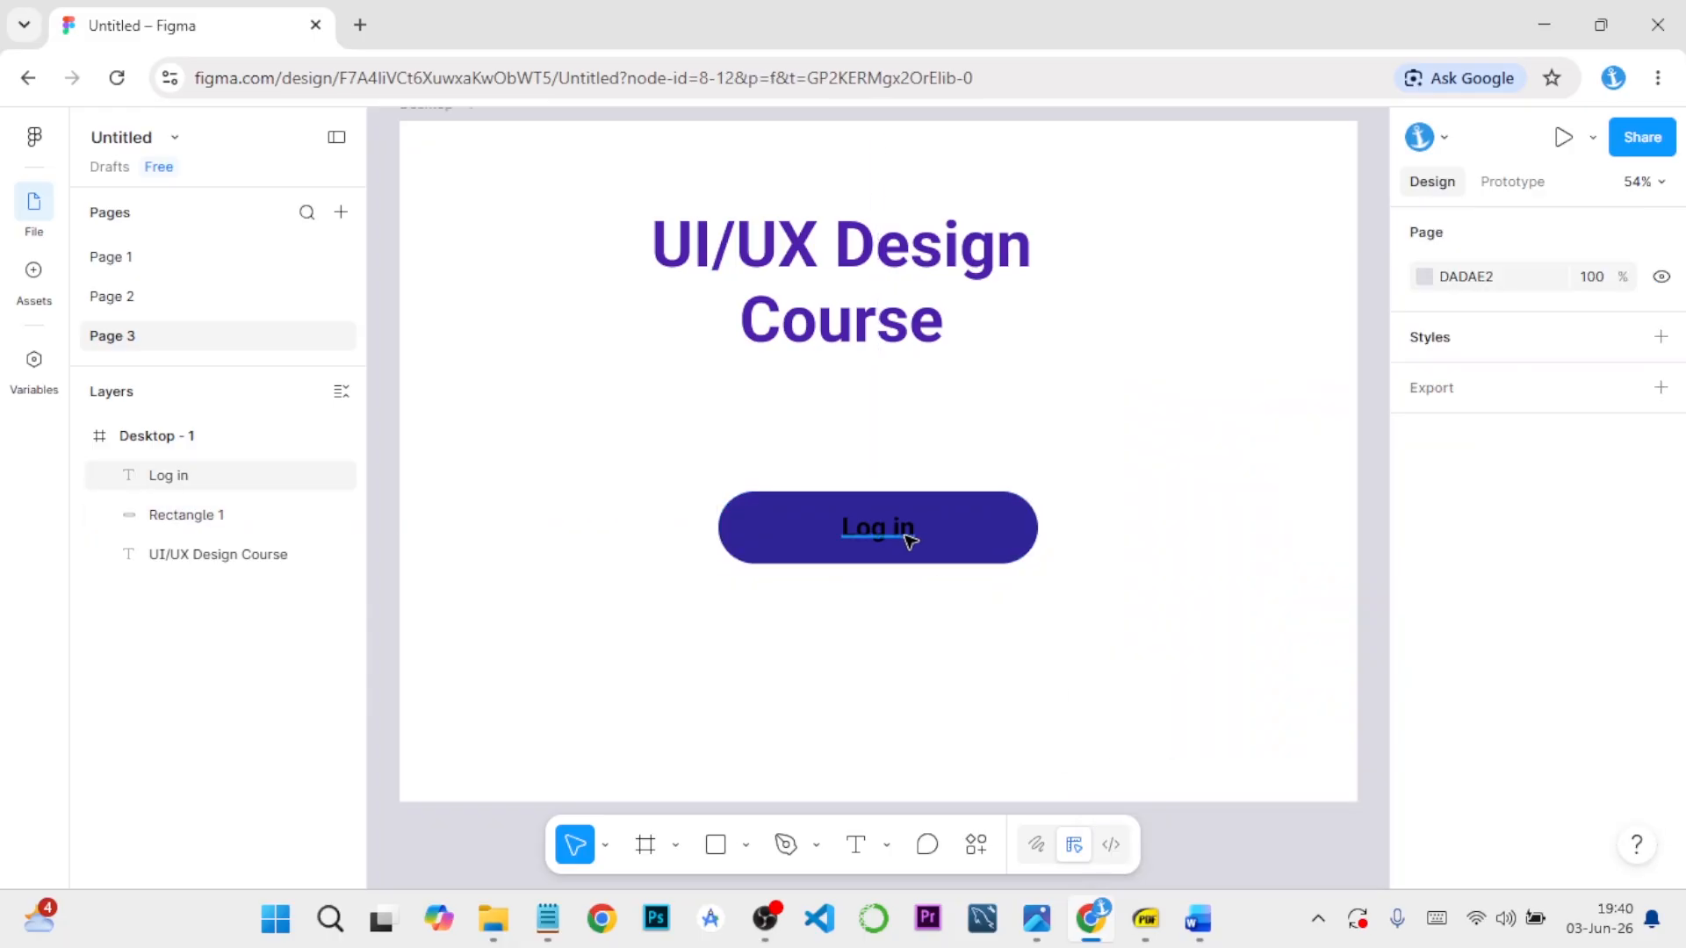
Change the "Log in" text's fill to white FFFFFF and deselect it
left_click(909, 539)
scroll(1524, 628, "down", 5)
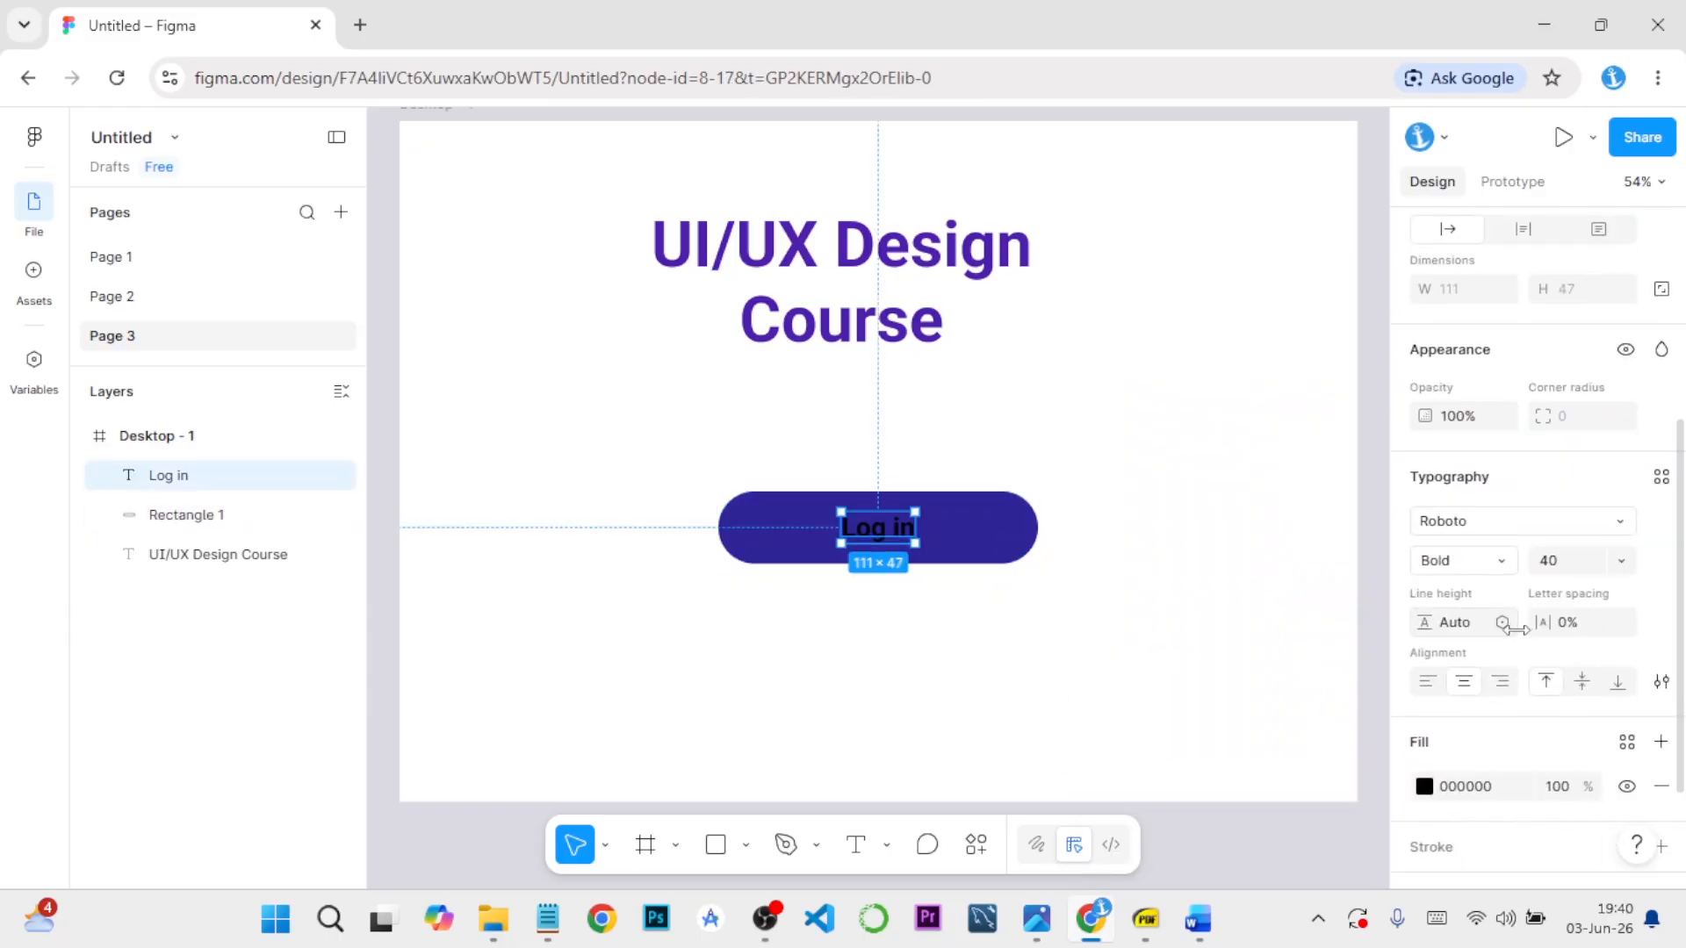
left_click(1424, 662)
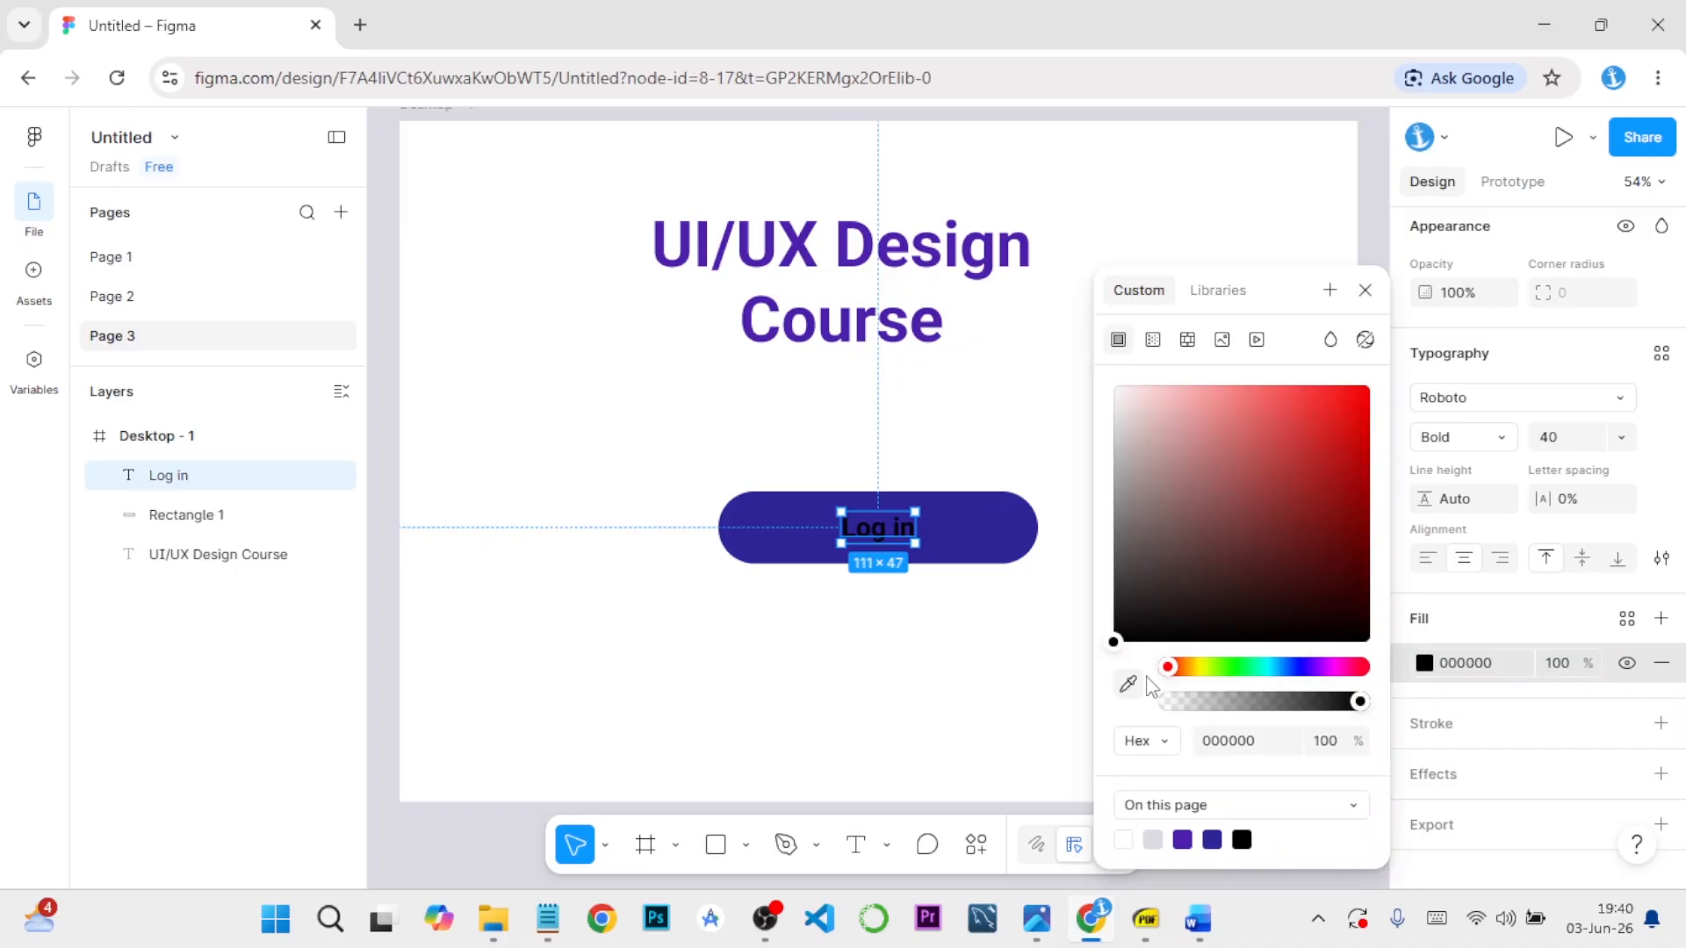
left_click(1125, 839)
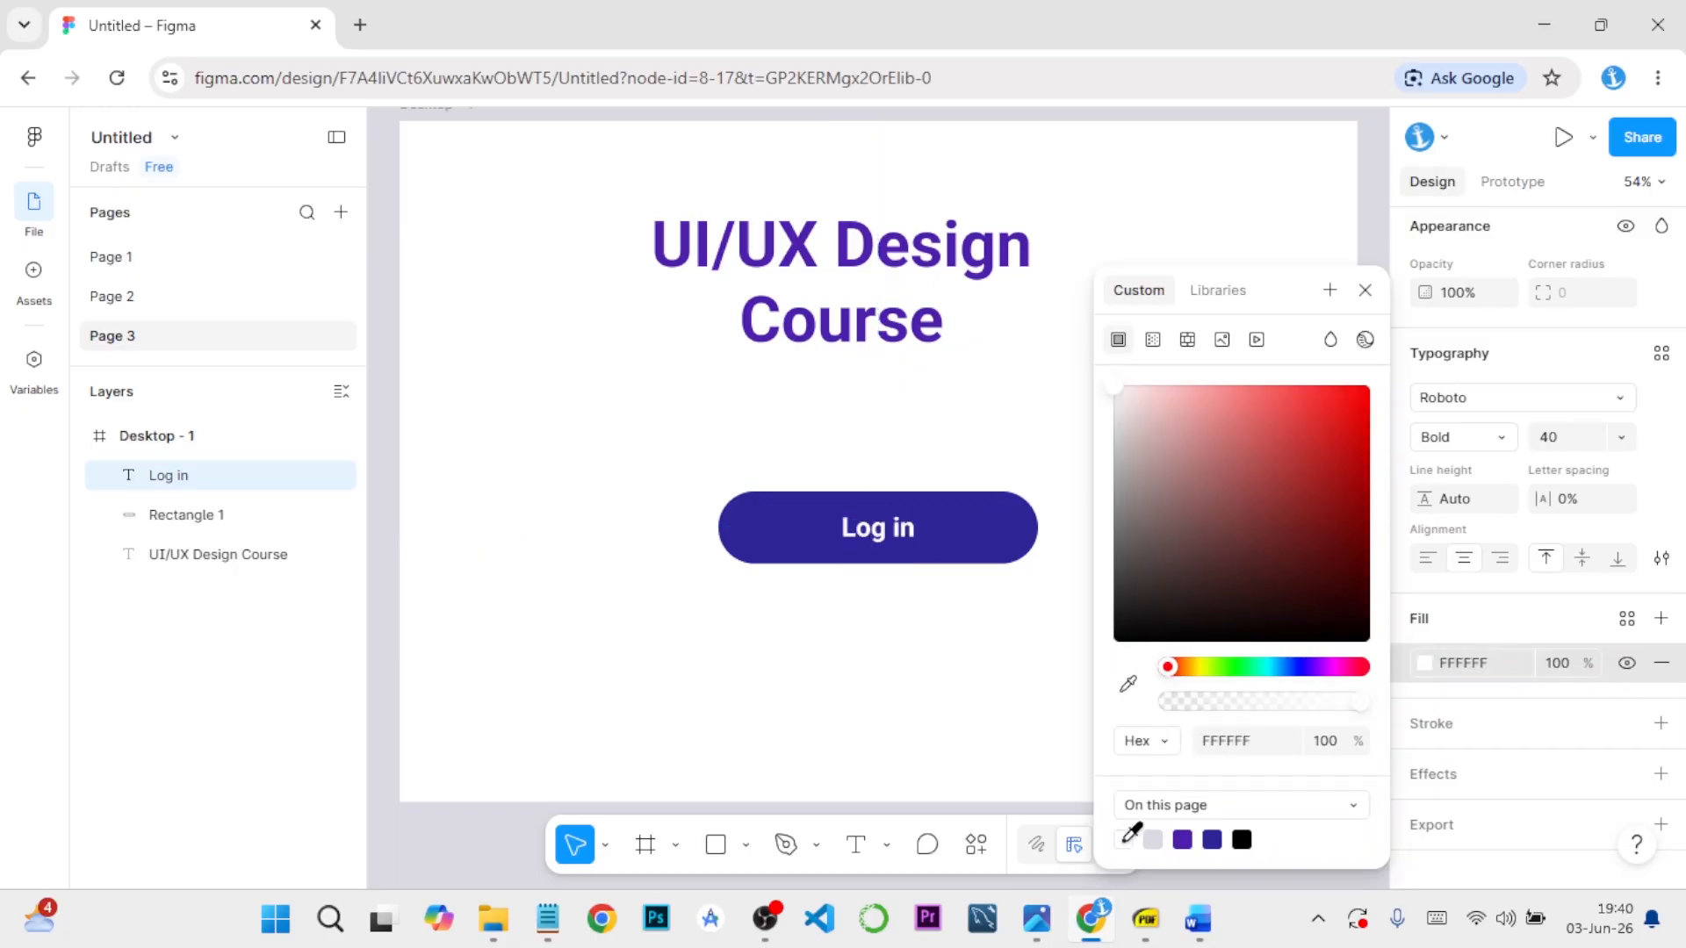
left_click(933, 664)
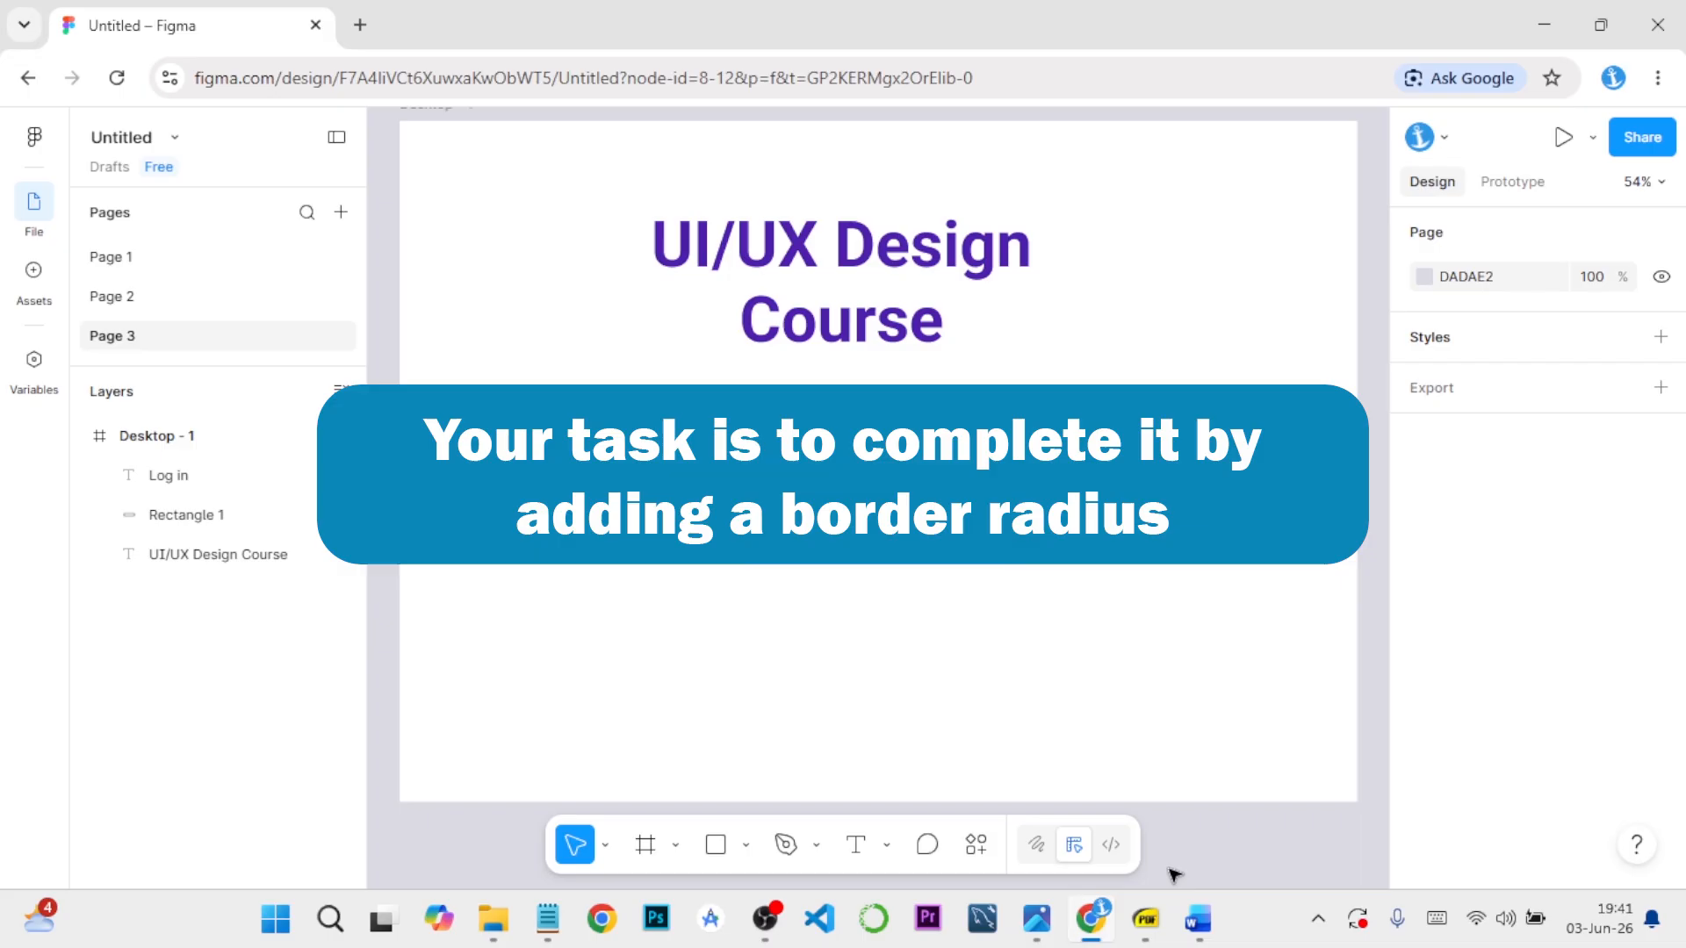
Switch to the Word lesson and review the button steps, the importance of shapes and text, and the design best practices
left_click(1198, 919)
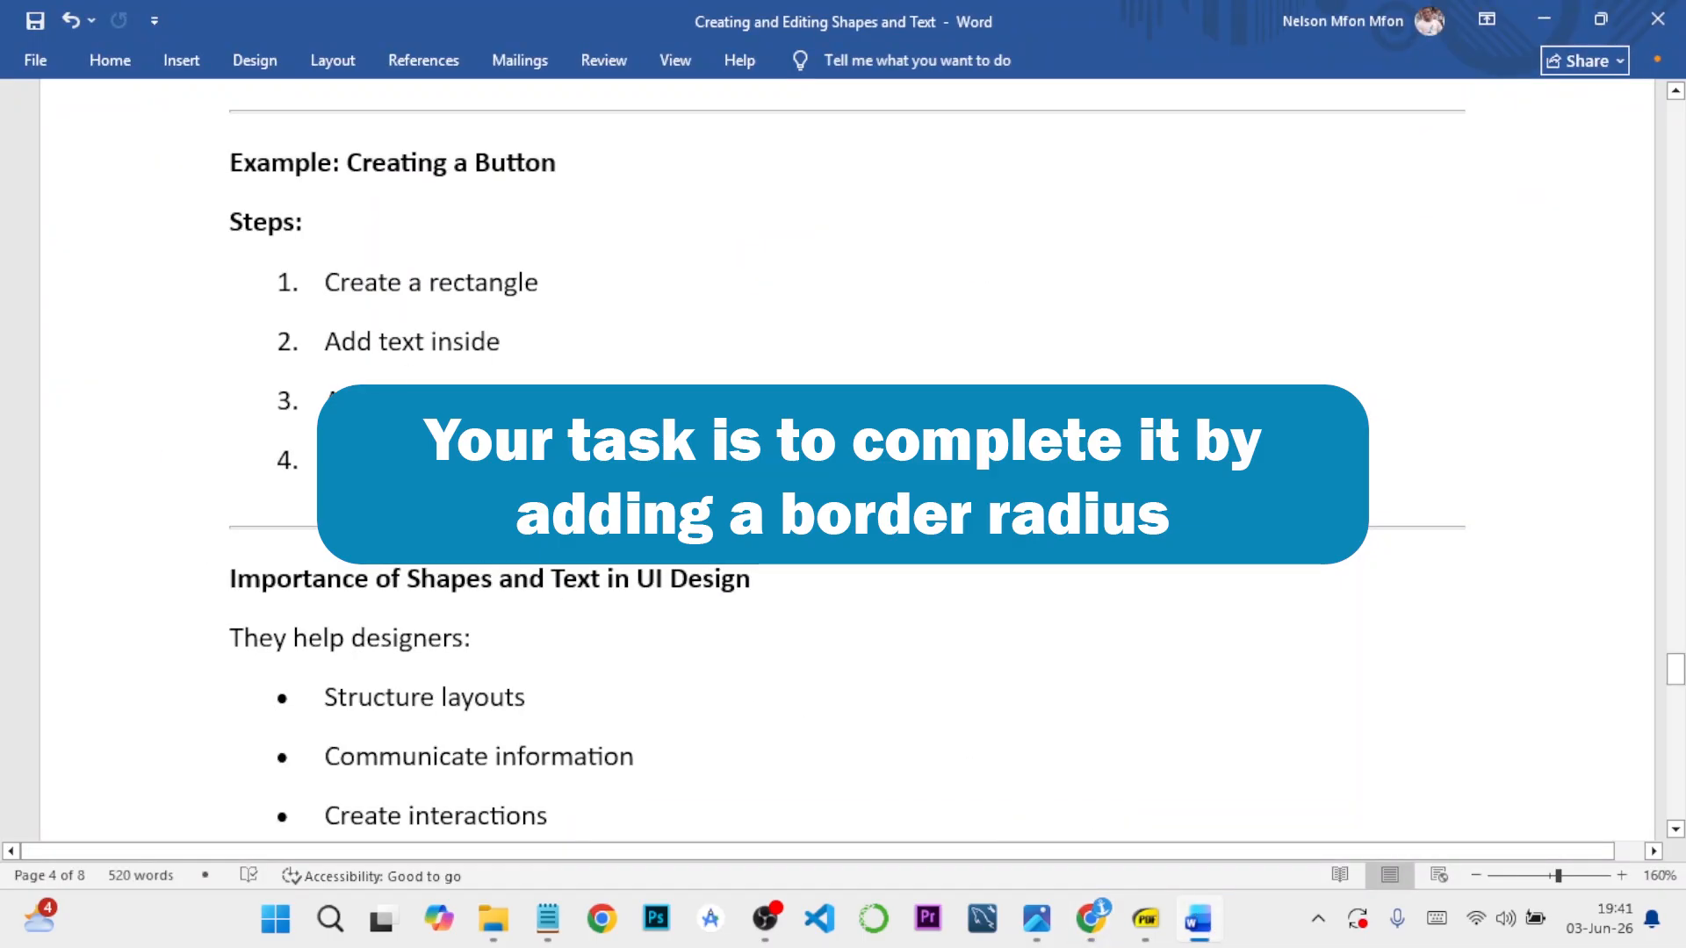
scroll(489, 481, "down", 2)
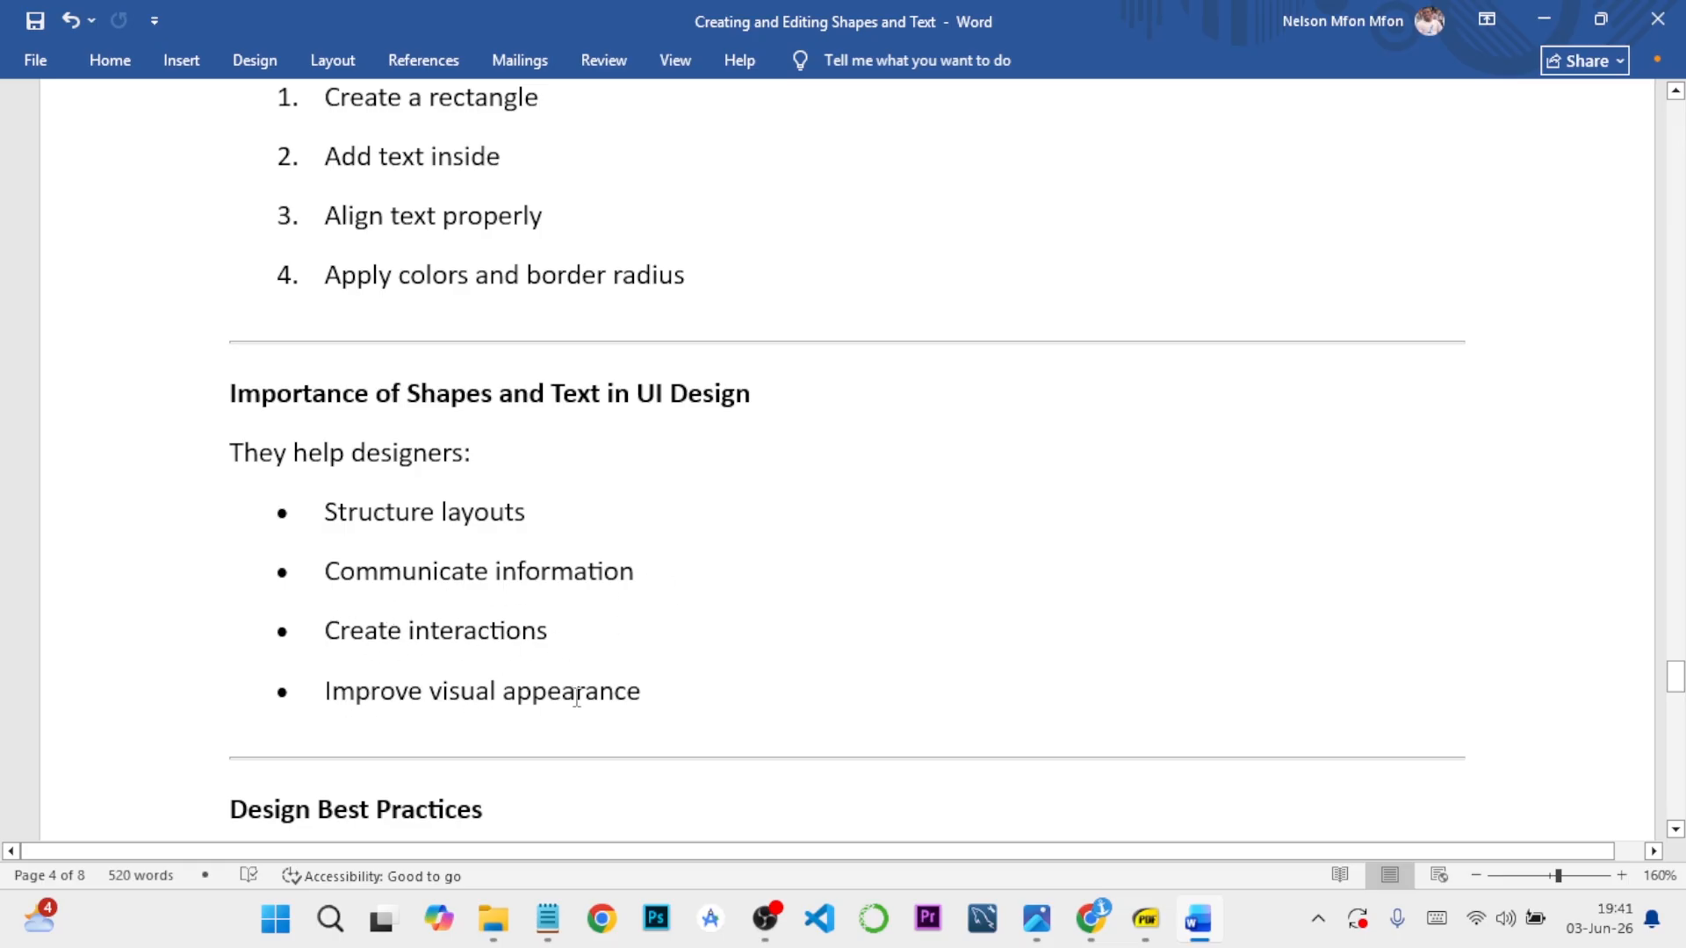
scroll(578, 695, "down", 4)
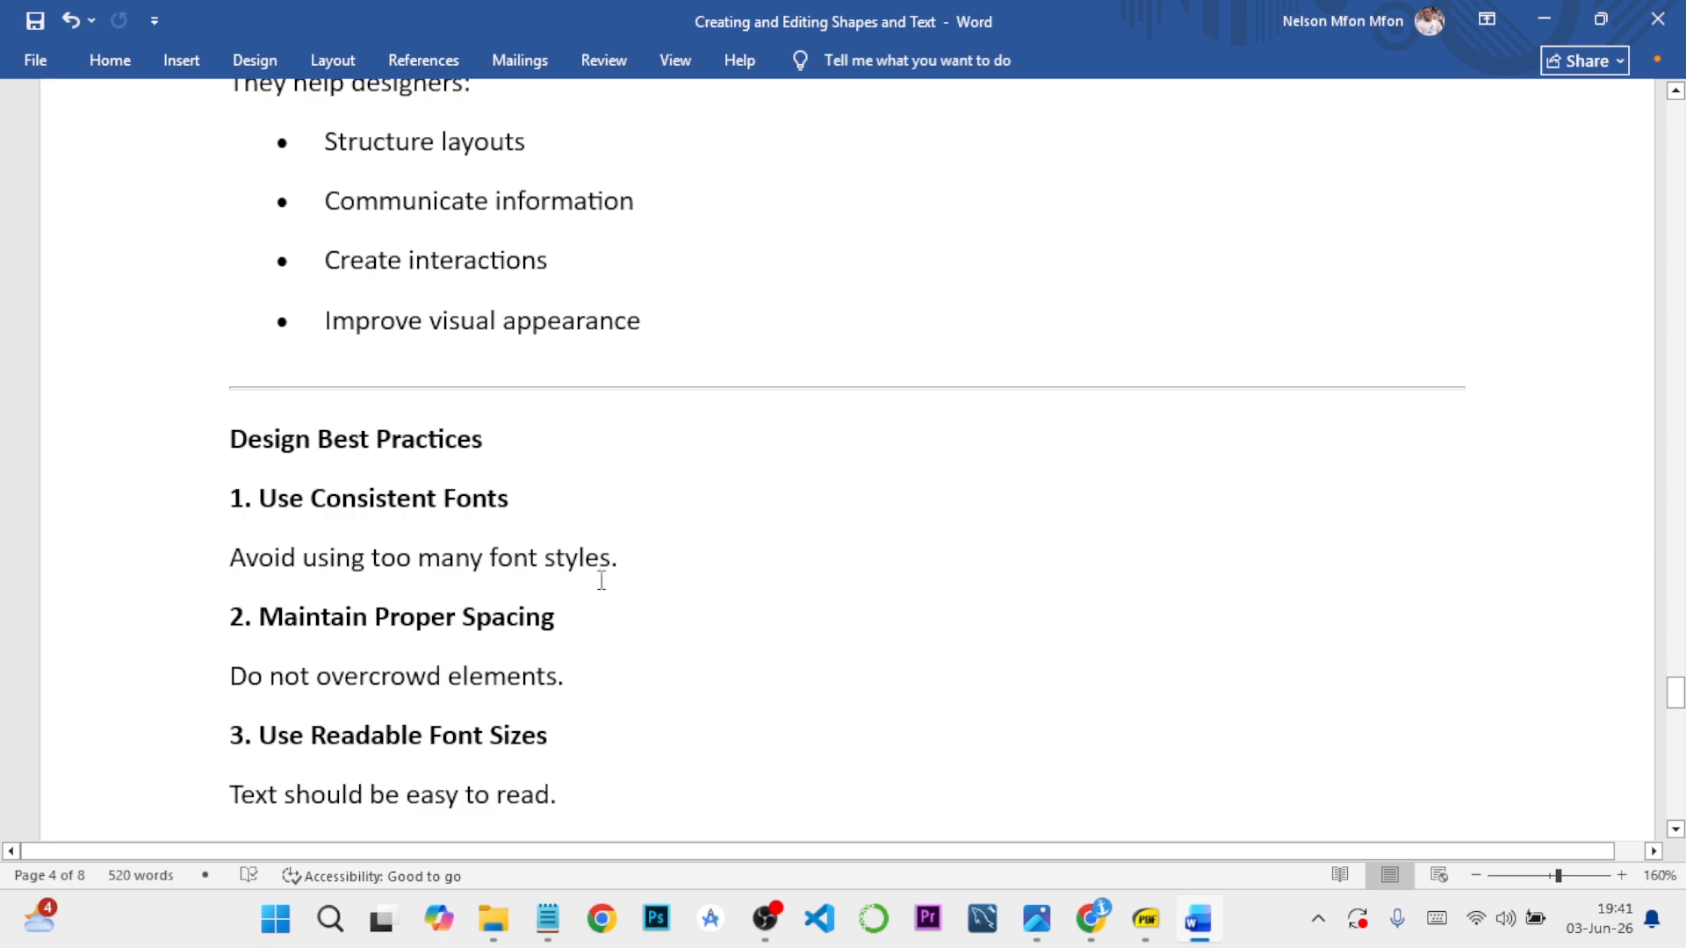
scroll(608, 573, "down", 2)
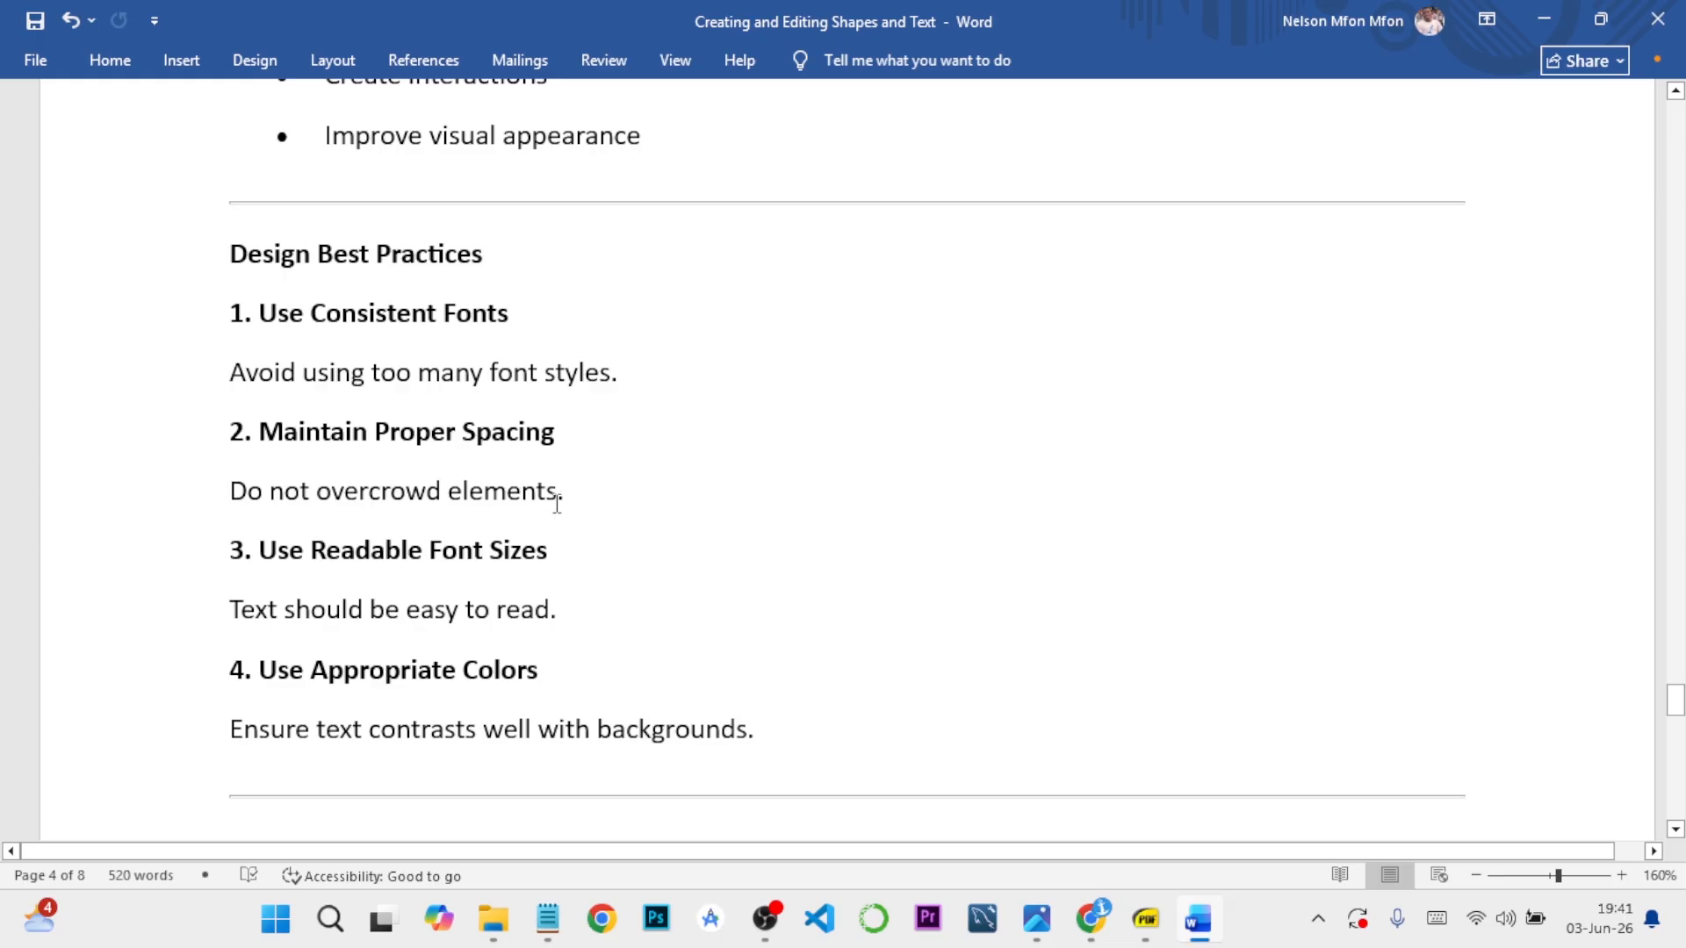
scroll(557, 502, "down", 3)
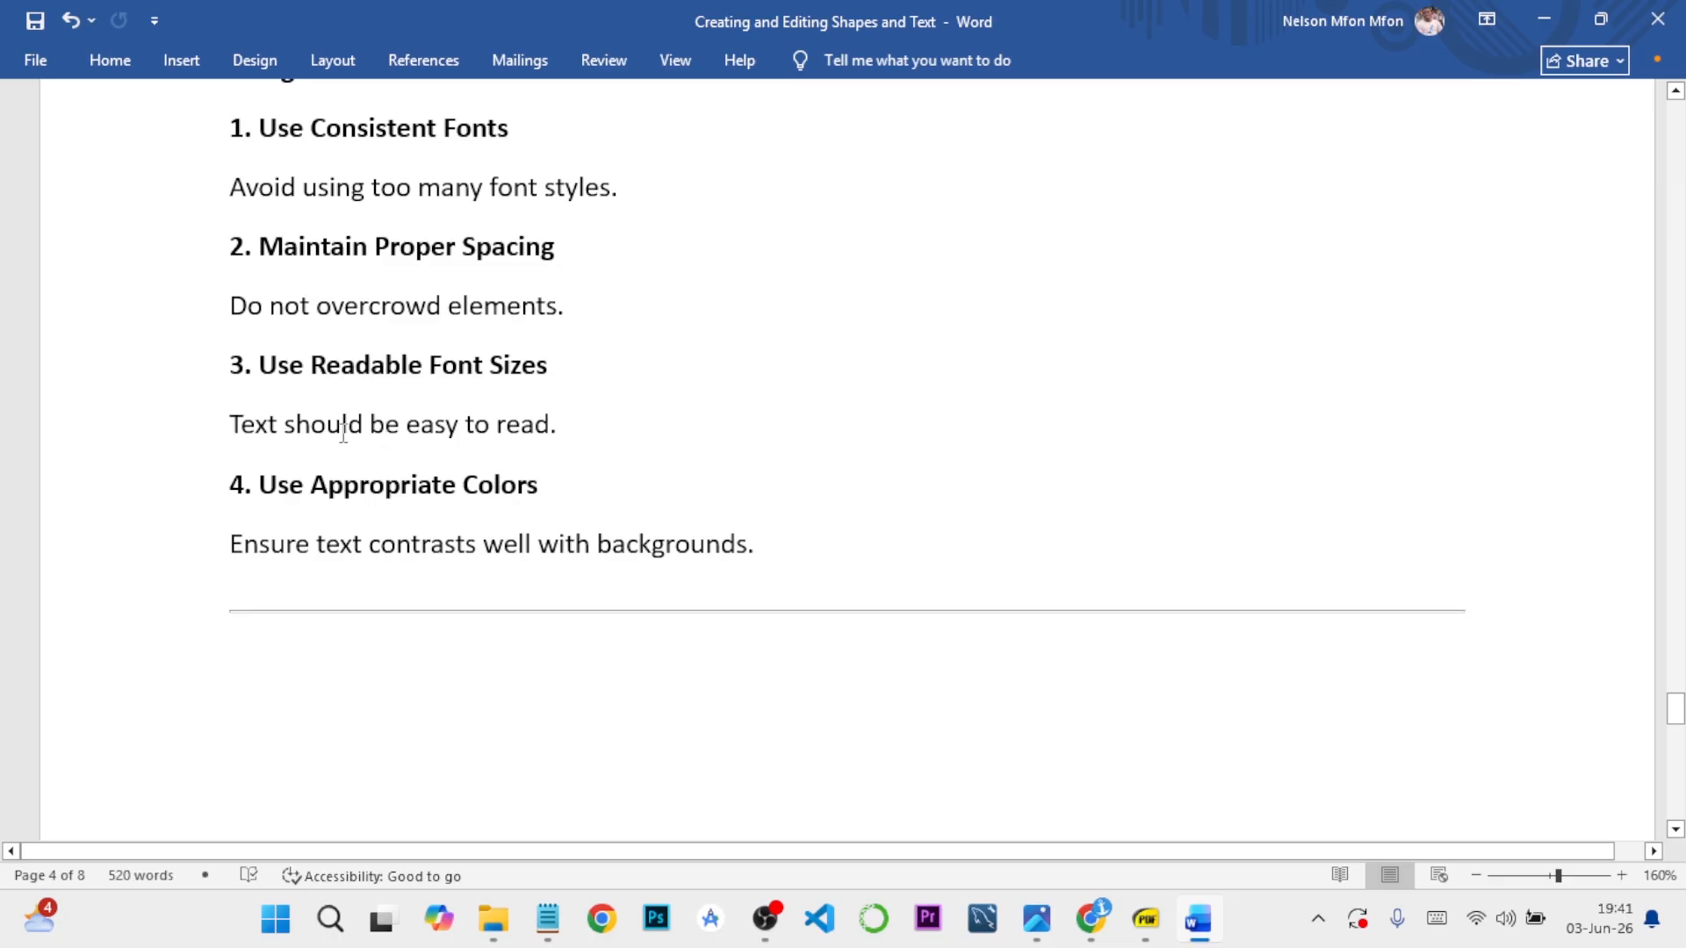
scroll(540, 435, "down", 2)
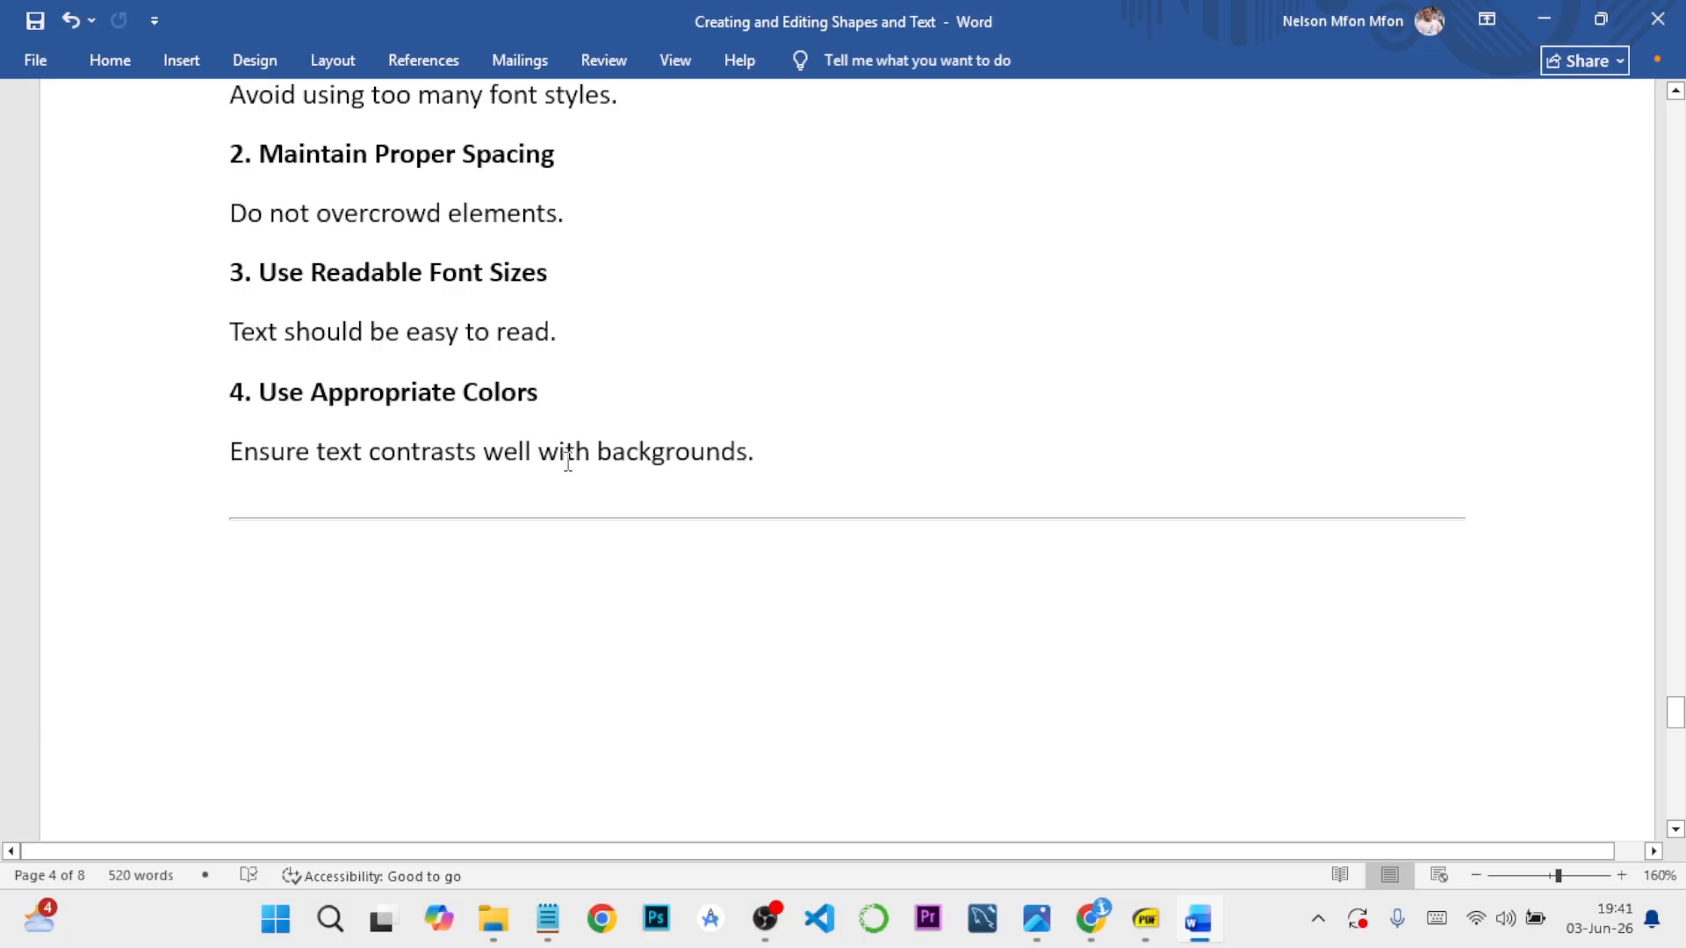
scroll(715, 459, "down", 6)
scroll(696, 458, "up", 8)
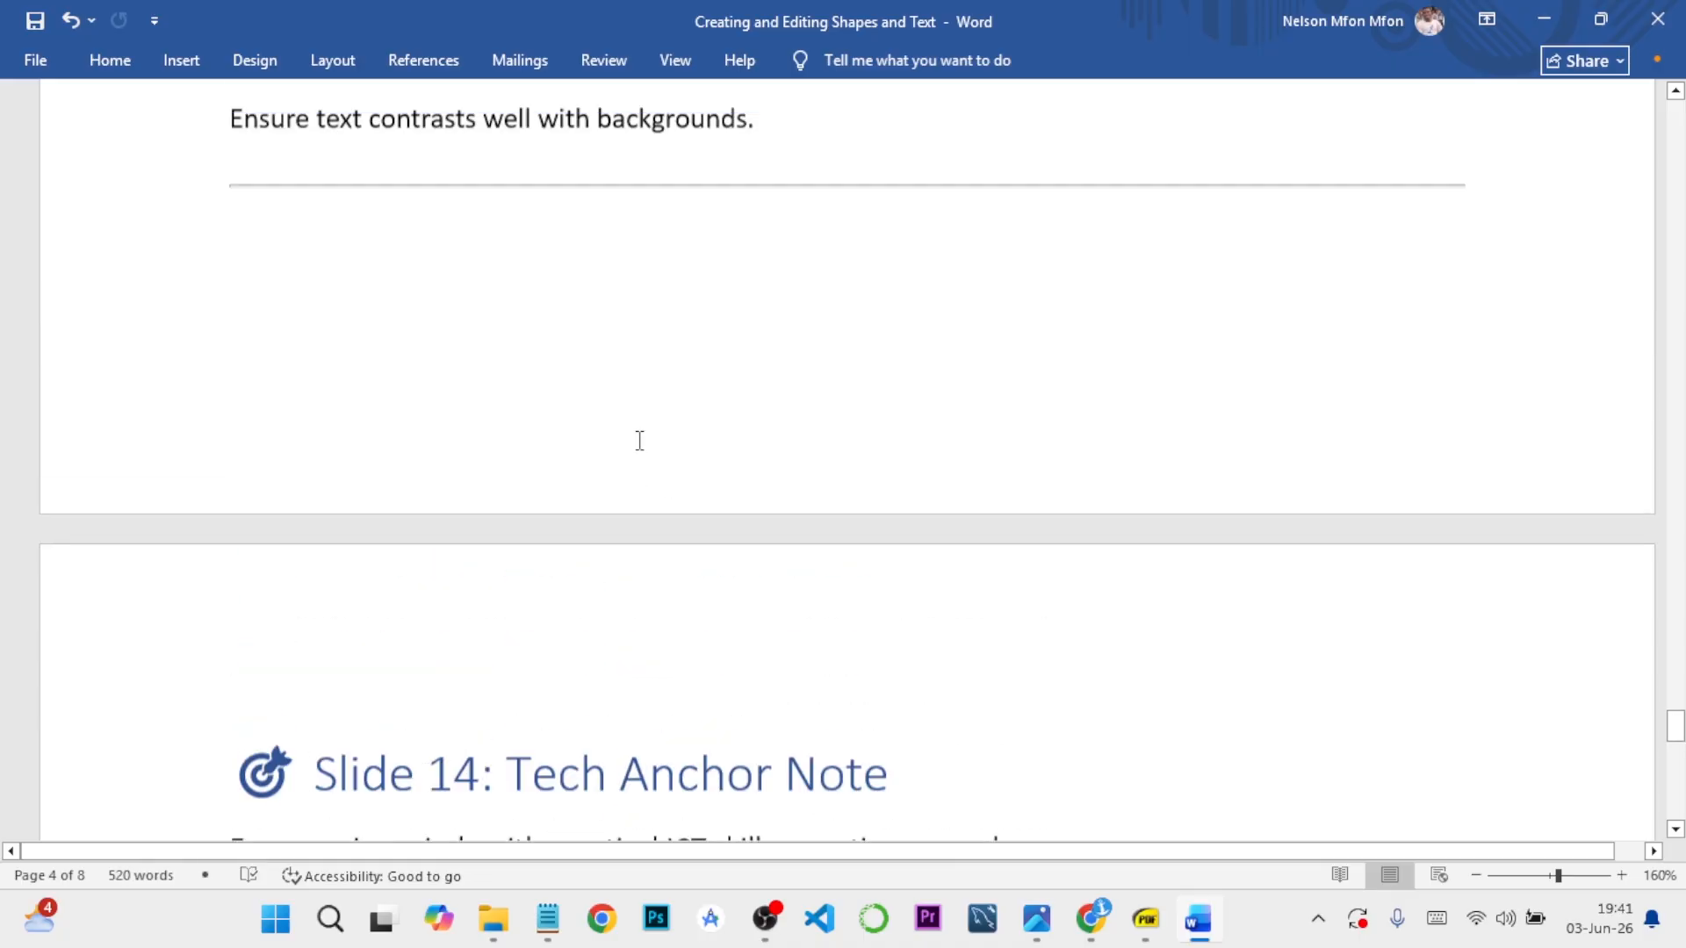